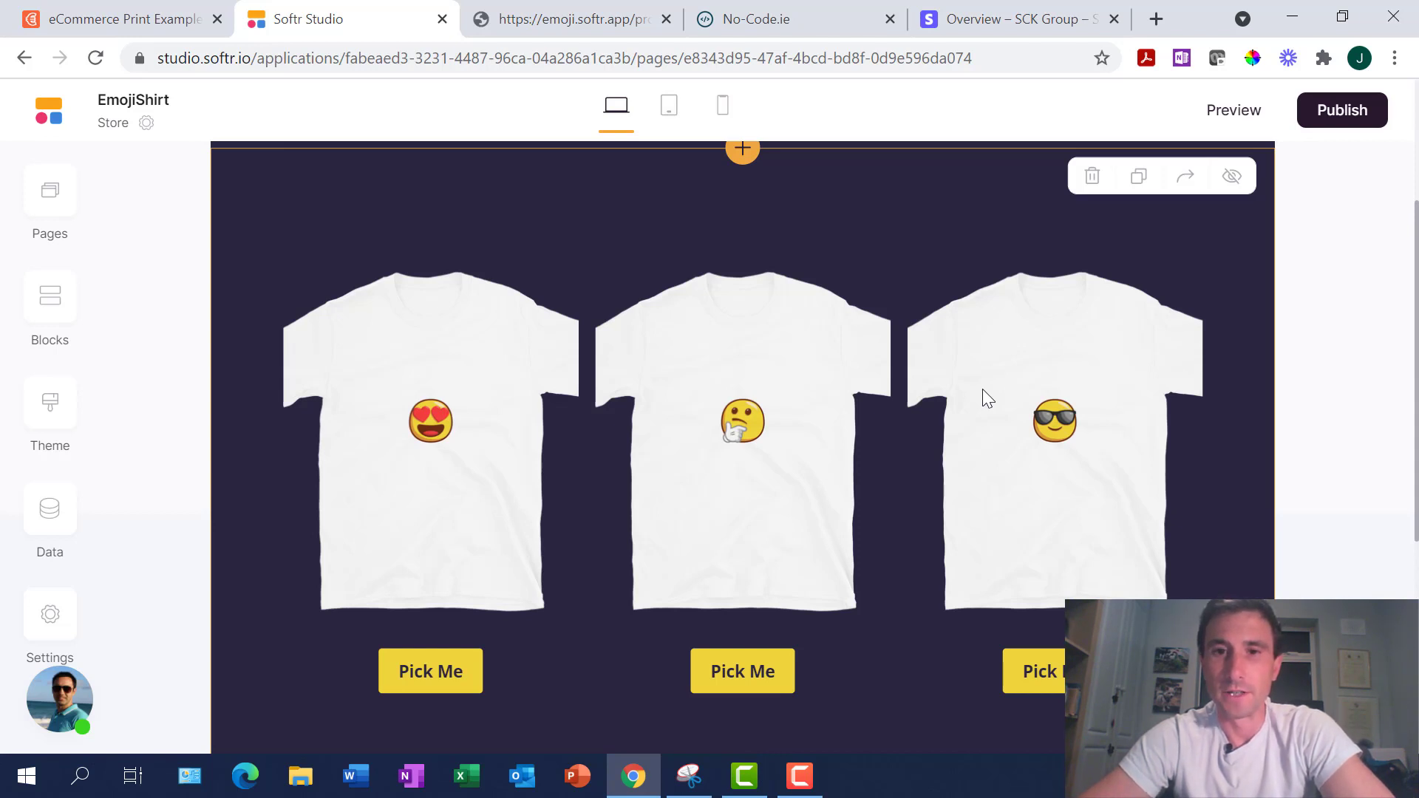
# Show Stripe's test-mode Products page listing the three emoji shirts at €25.00 each
pyautogui.scroll(1, 982, 389)
pyautogui.scroll(-1, 982, 389)
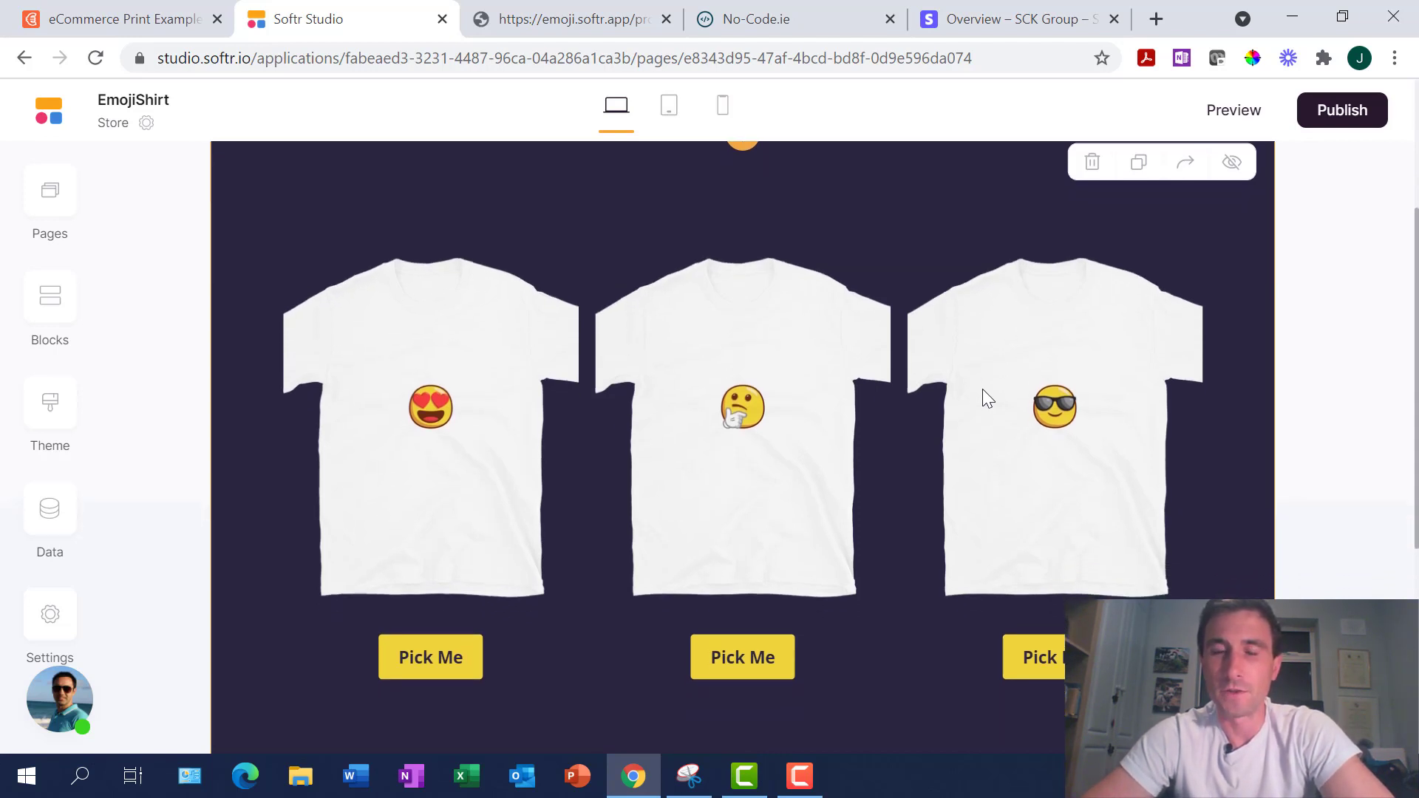
pyautogui.scroll(3, 982, 389)
pyautogui.scroll(-4, 982, 388)
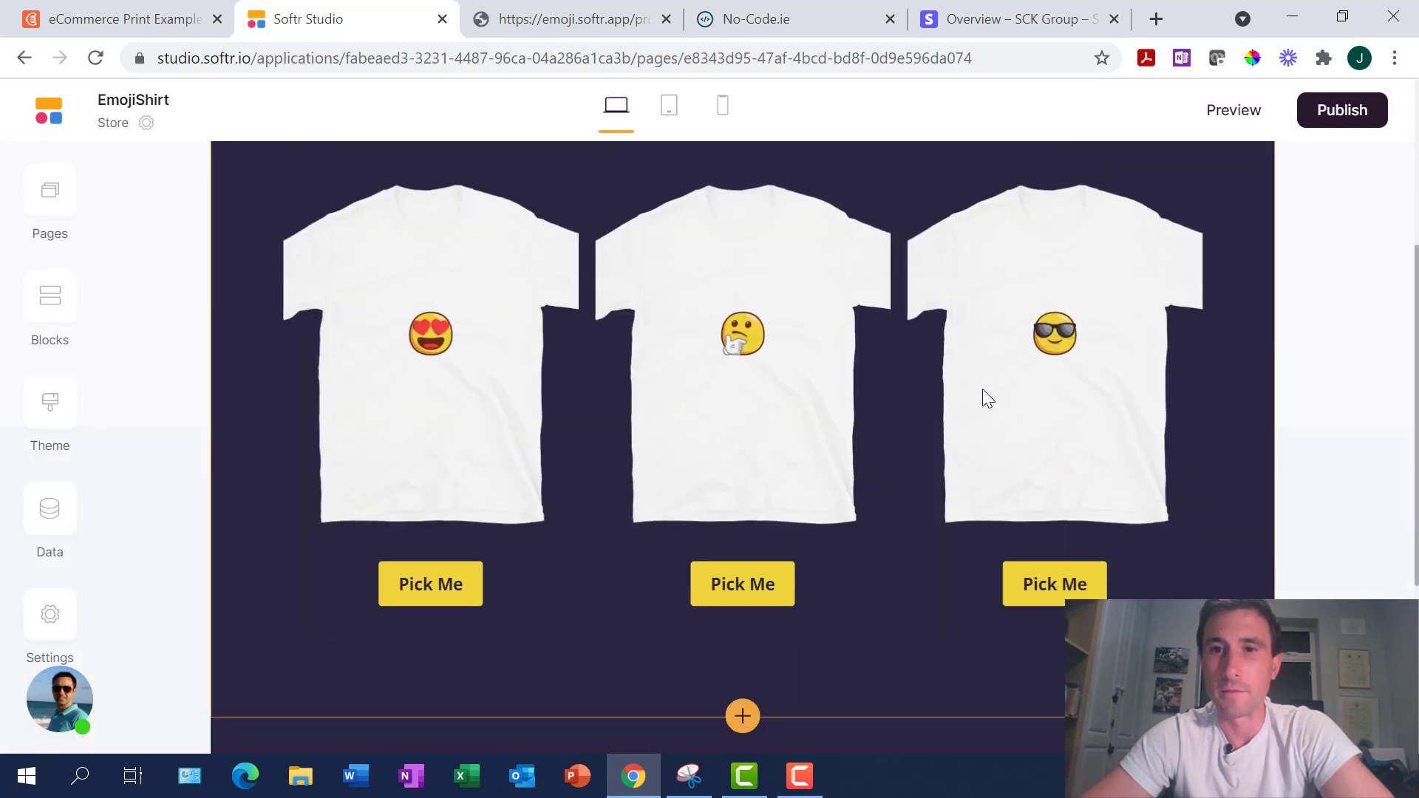
pyautogui.scroll(2, 982, 388)
pyautogui.scroll(2, 982, 388)
pyautogui.scroll(-3, 982, 388)
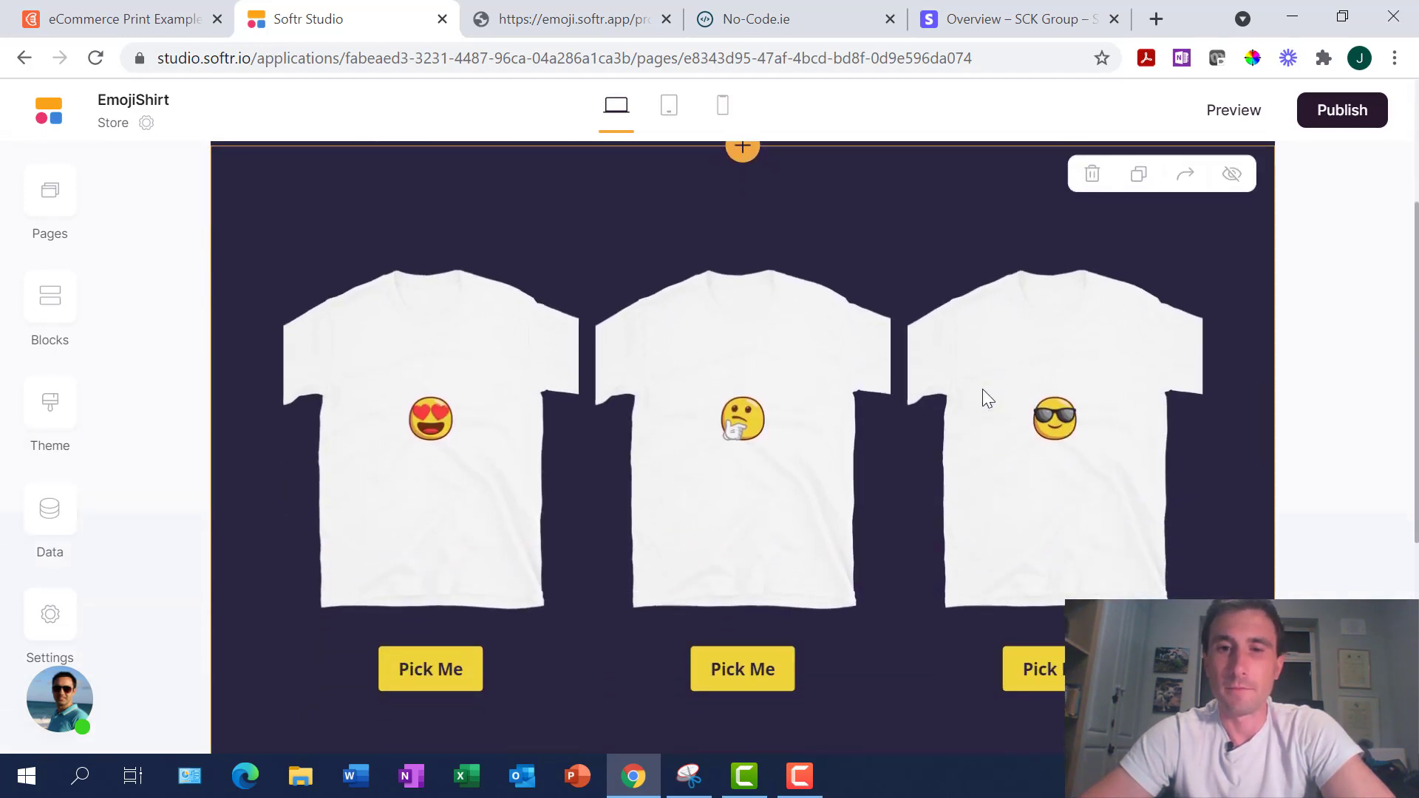
pyautogui.scroll(3, 982, 388)
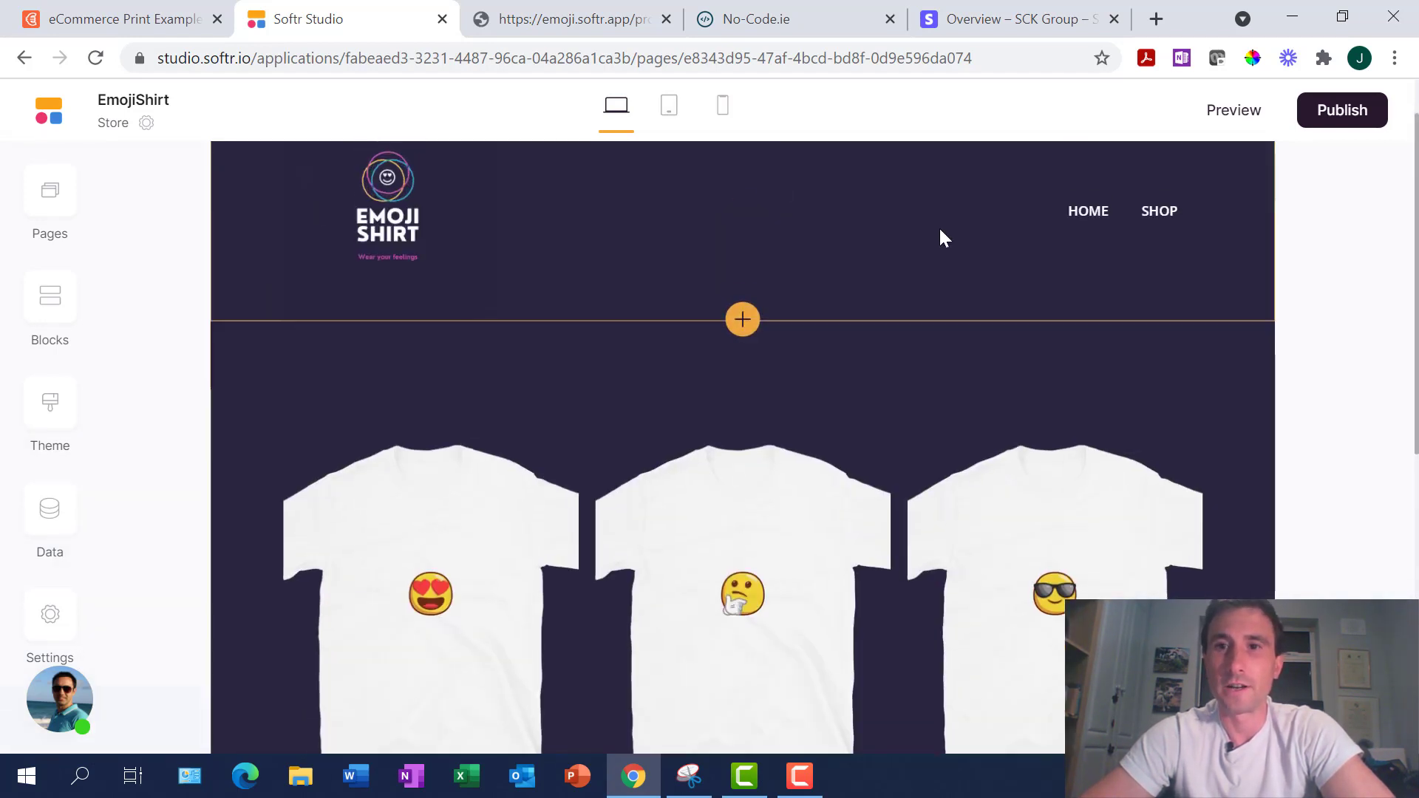
pyautogui.scroll(-3, 751, 439)
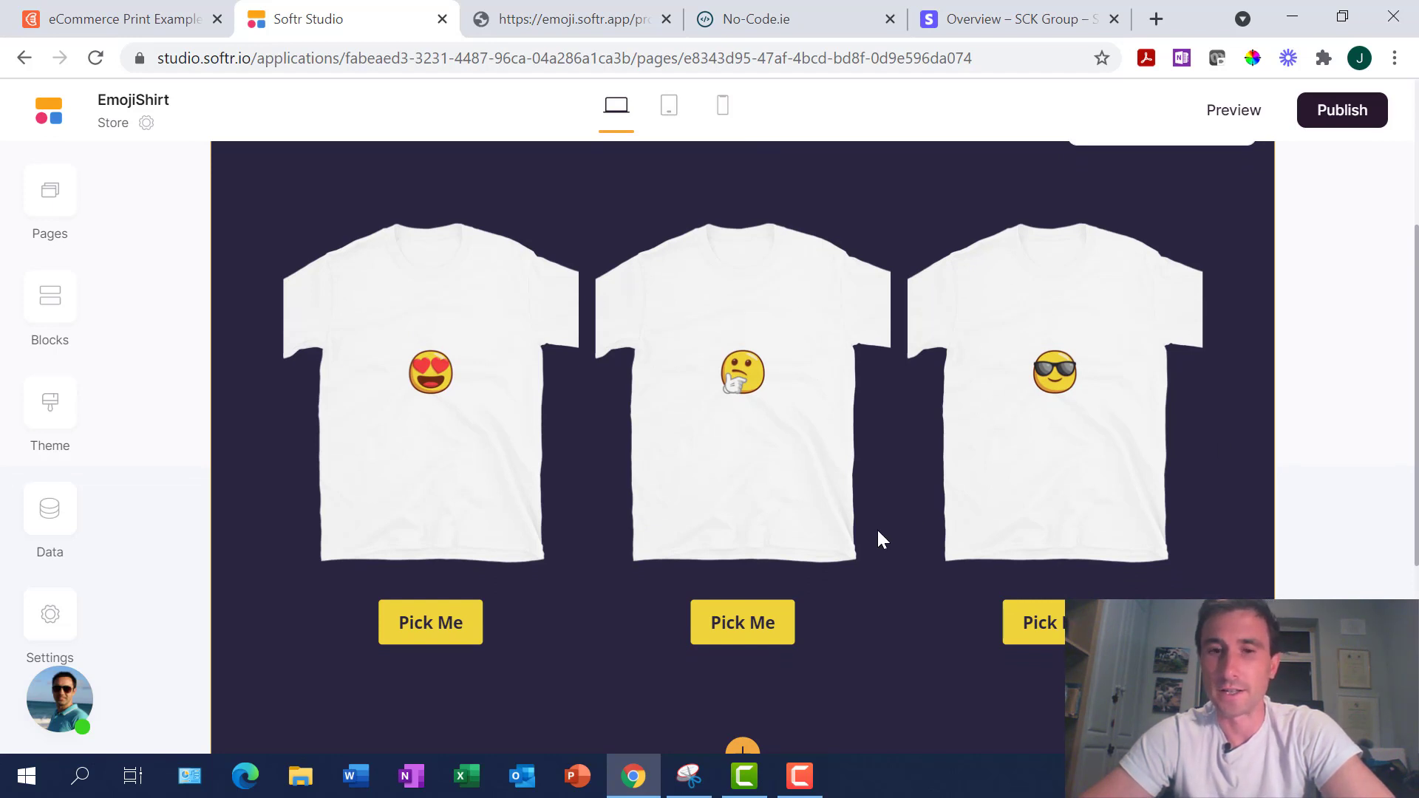
pyautogui.scroll(-1, 876, 540)
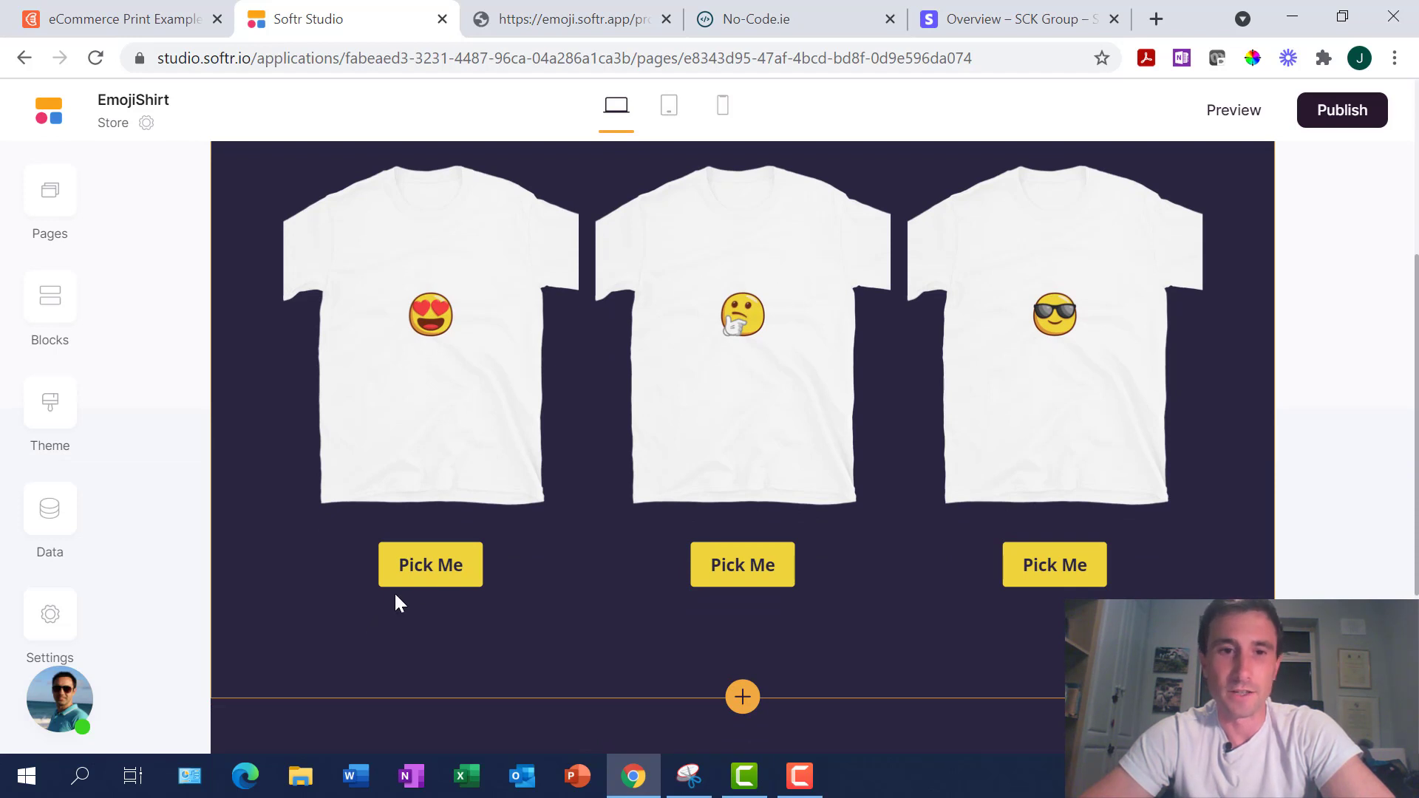
pyautogui.scroll(1, 733, 460)
pyautogui.scroll(1, 734, 459)
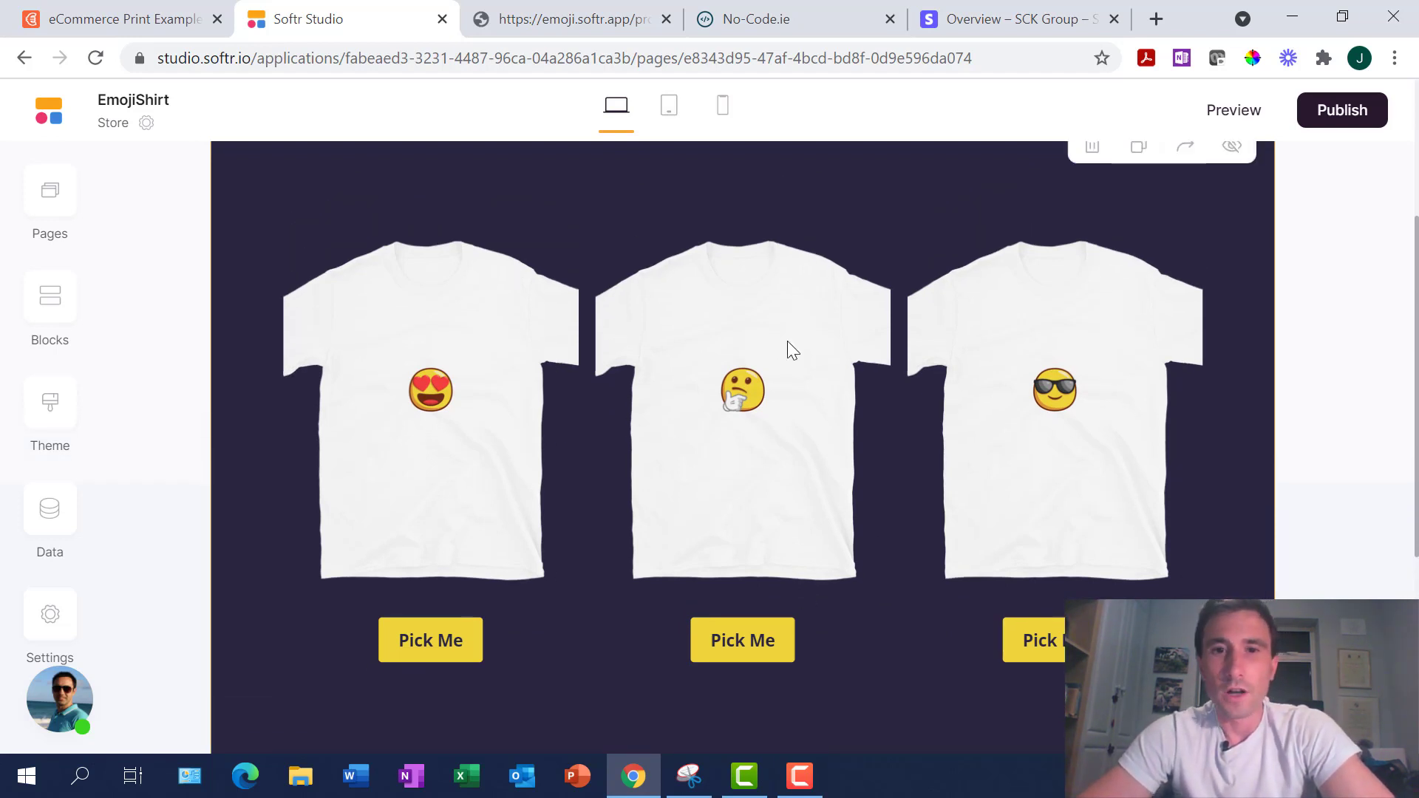
pyautogui.scroll(2, 804, 353)
pyautogui.scroll(-2, 805, 356)
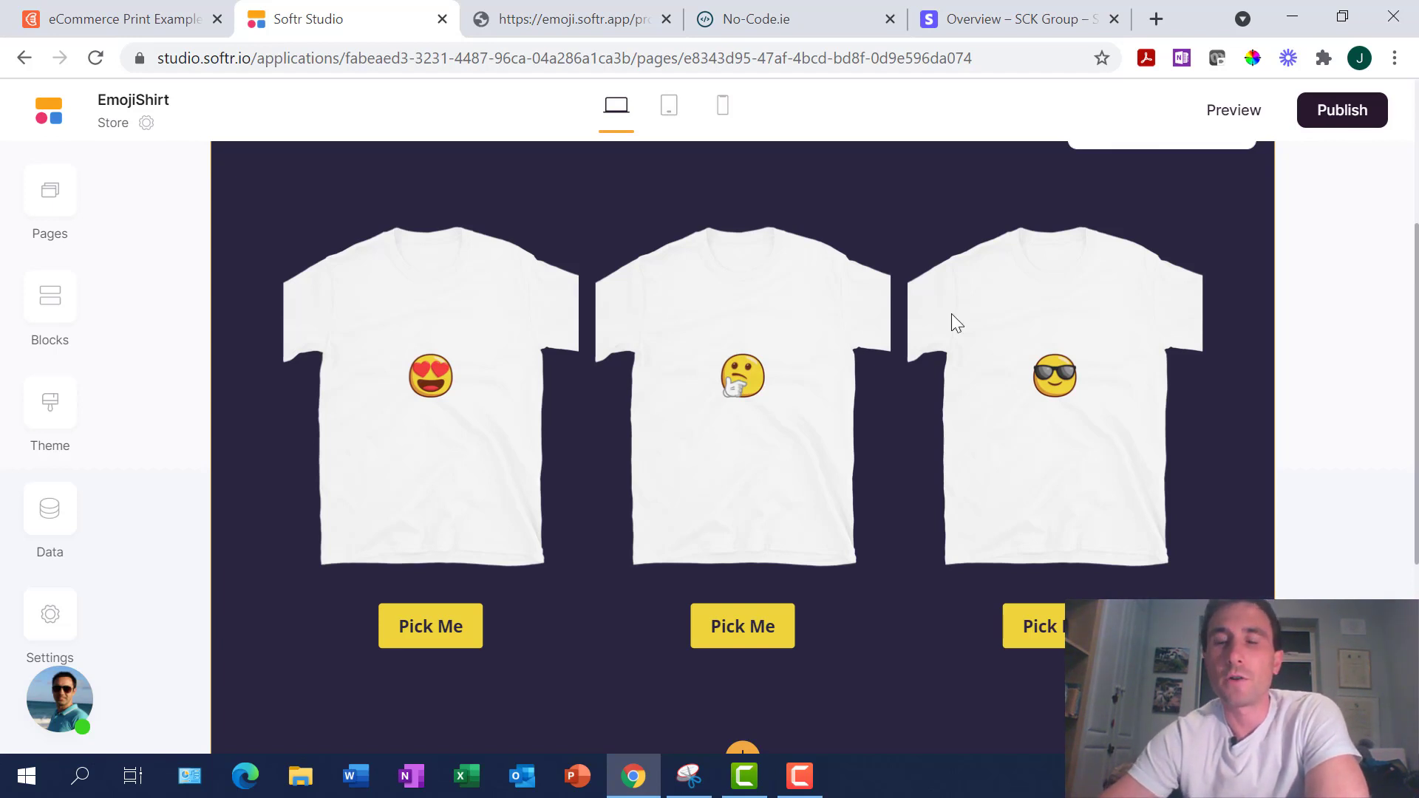
pyautogui.click(1013, 22)
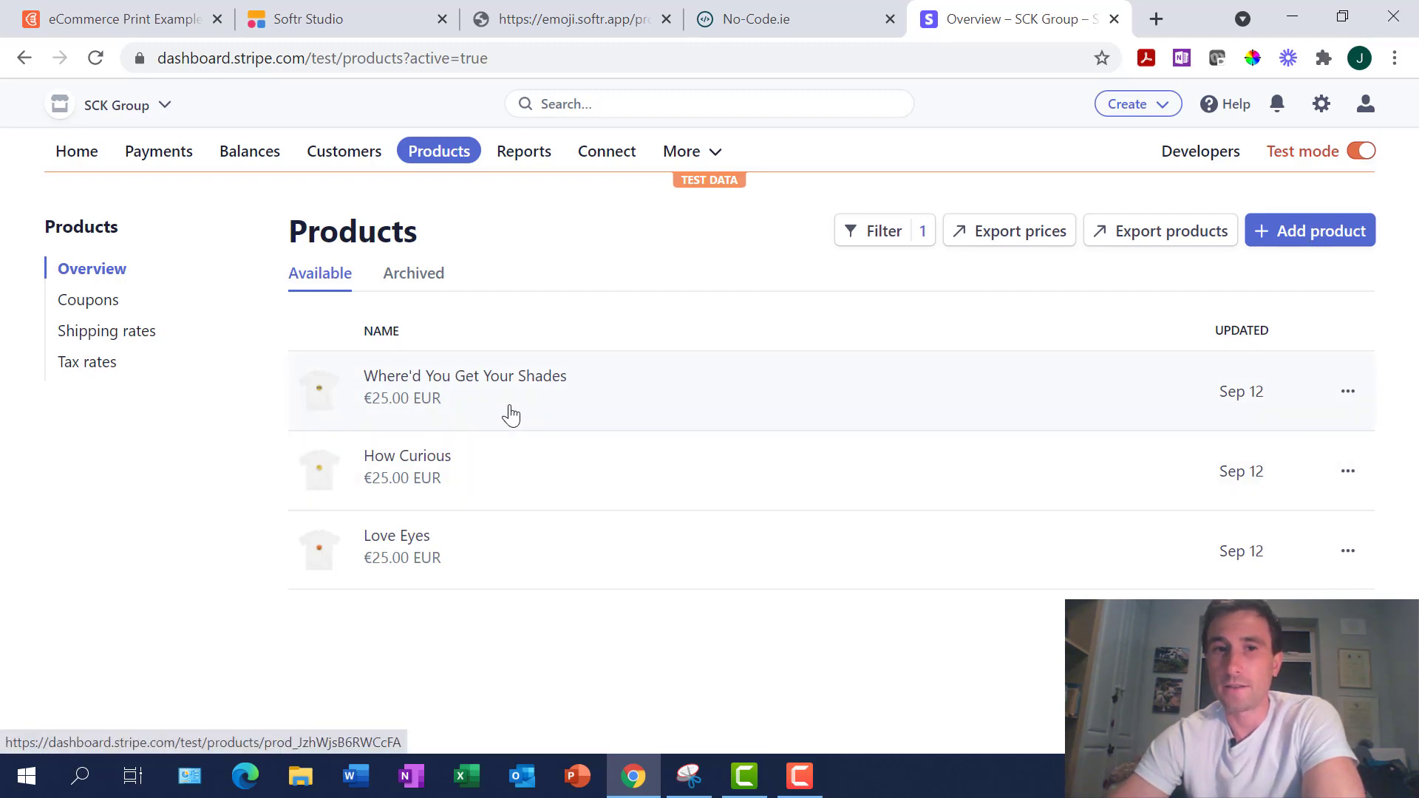
# Open the Where'd You Get Your Shades product and scroll to its €25.00 EUR price
pyautogui.click(567, 406)
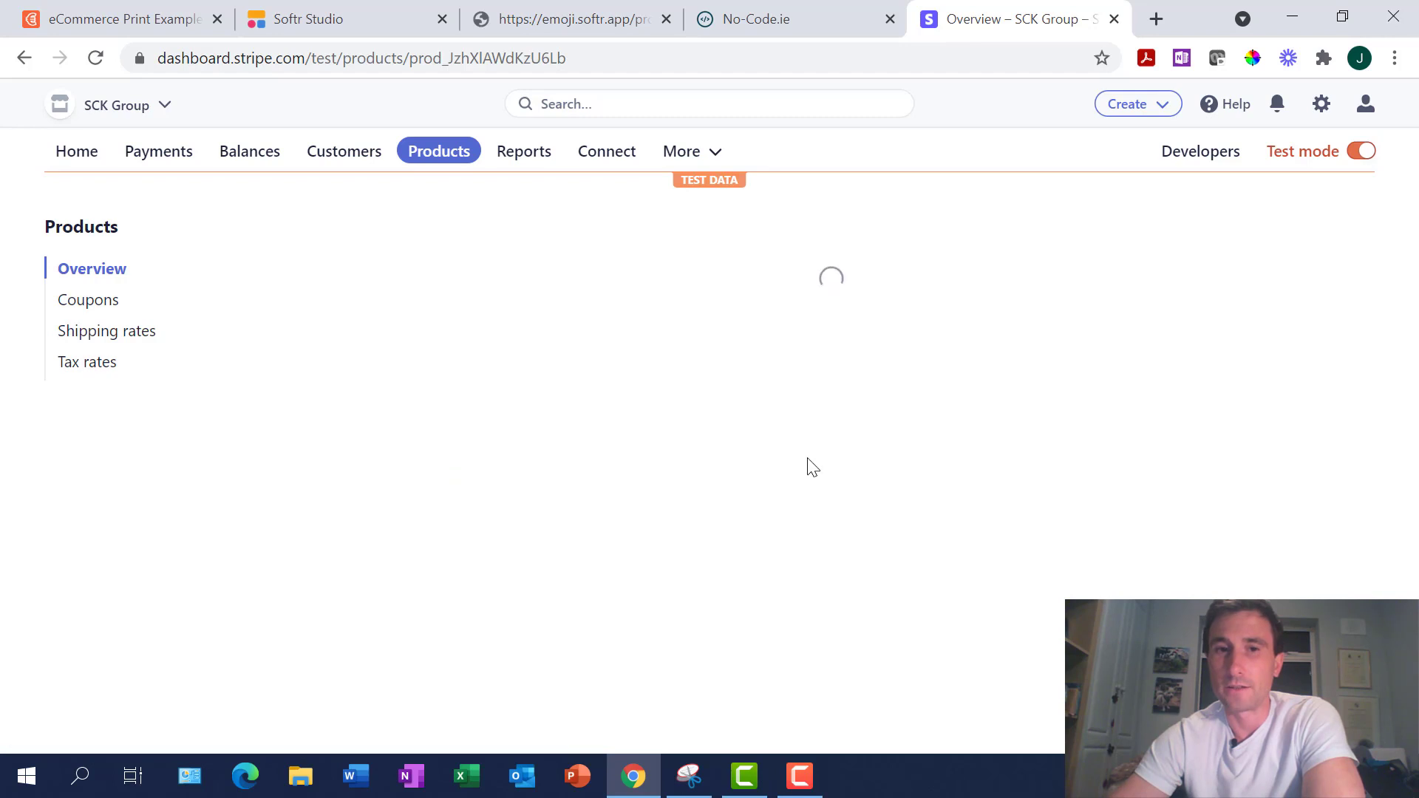
pyautogui.scroll(-6, 890, 507)
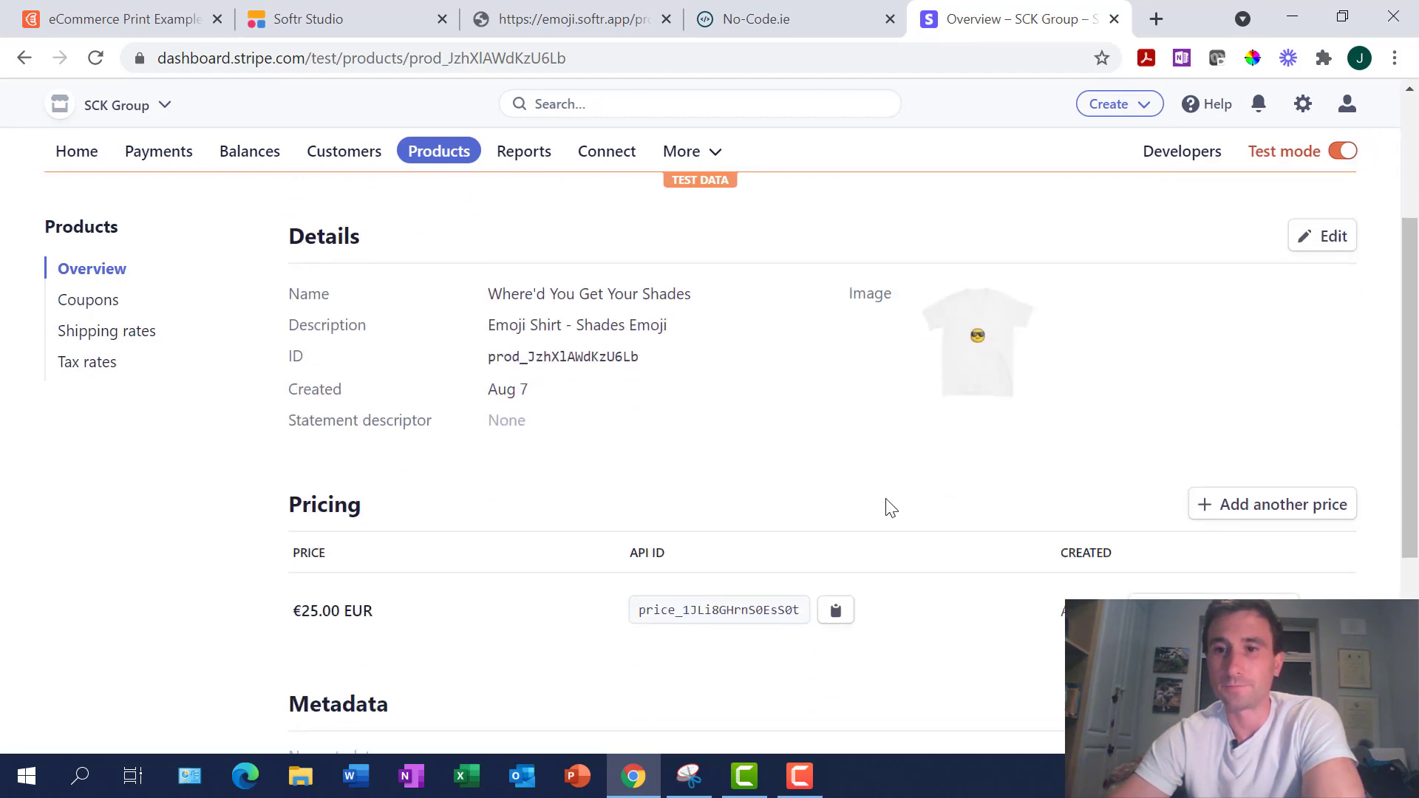
pyautogui.scroll(-1, 891, 508)
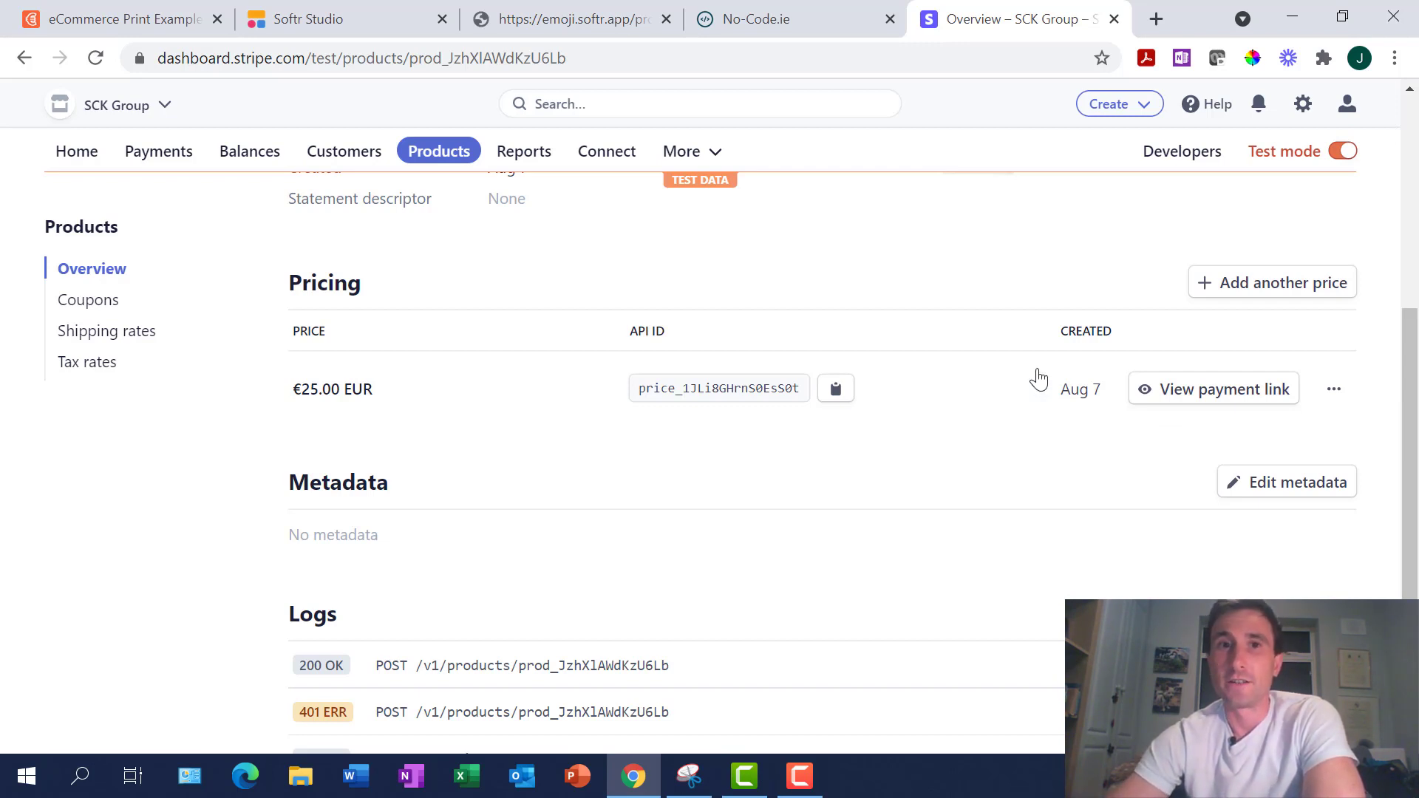
# Bring up the heart-eyes shirt's live product page, down to its description and €25 button
pyautogui.click(579, 17)
pyautogui.scroll(4, 941, 440)
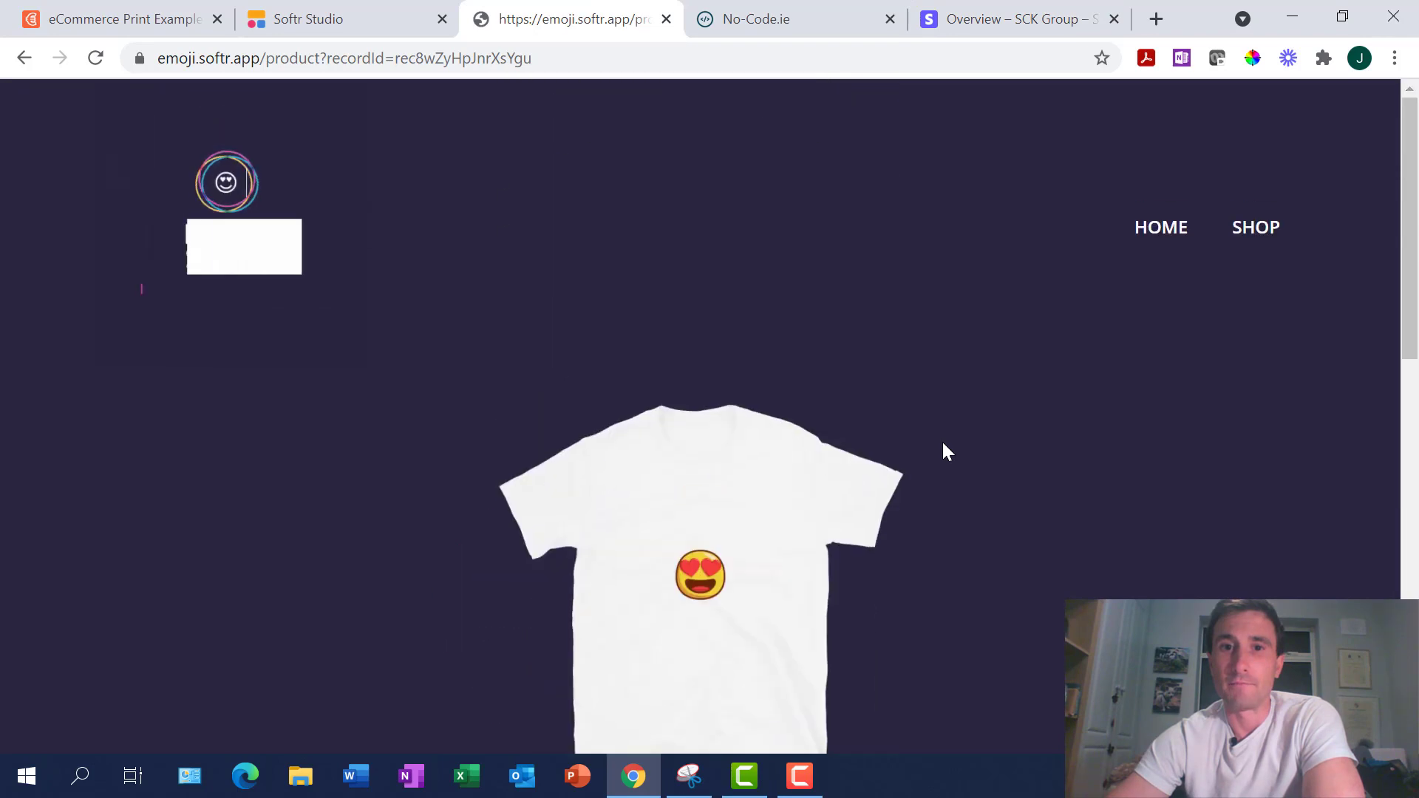
pyautogui.scroll(-6, 941, 440)
pyautogui.scroll(3, 942, 441)
pyautogui.scroll(4, 943, 444)
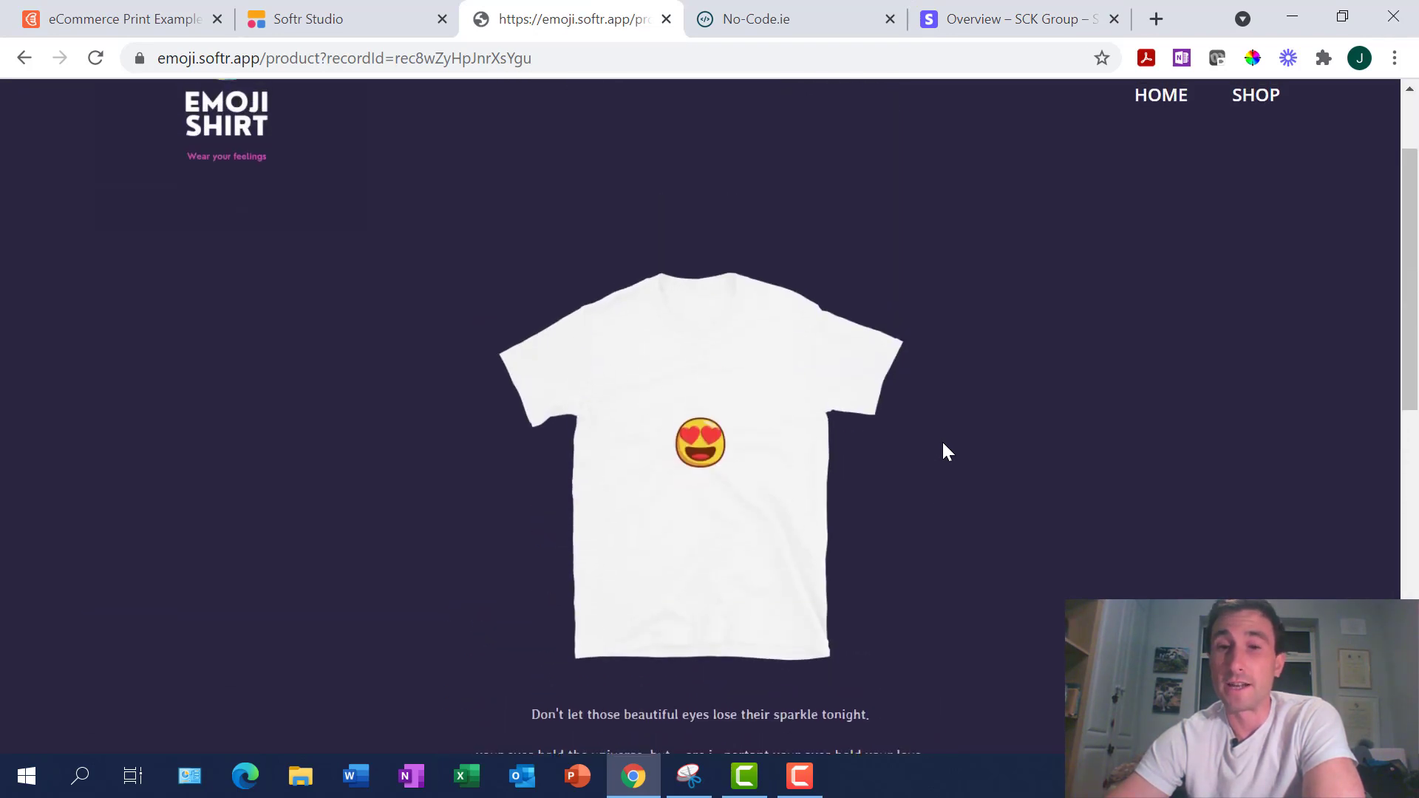
pyautogui.scroll(-10, 943, 444)
pyautogui.scroll(5, 943, 444)
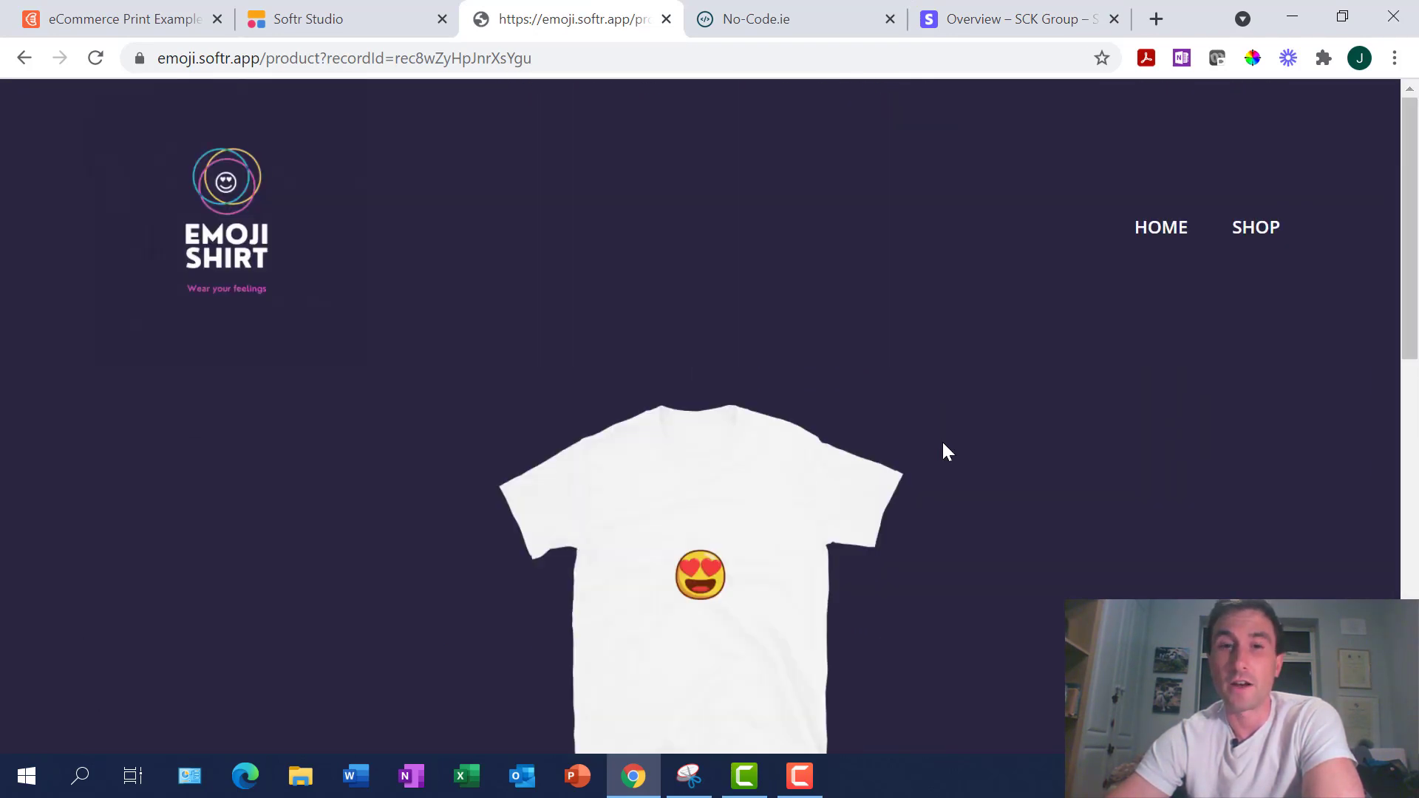
pyautogui.scroll(-5, 943, 444)
pyautogui.scroll(5, 943, 449)
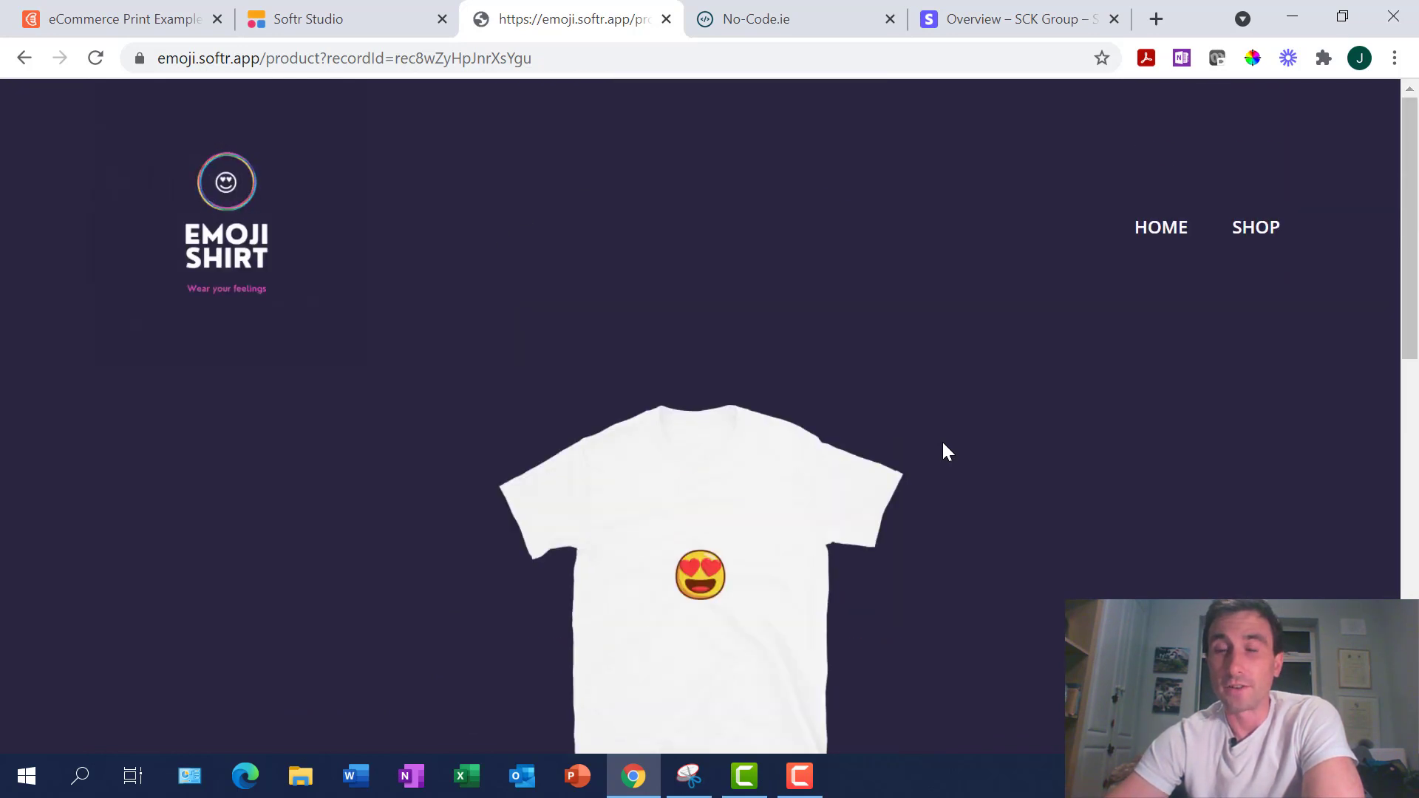
pyautogui.scroll(-7, 943, 449)
pyautogui.scroll(2, 943, 449)
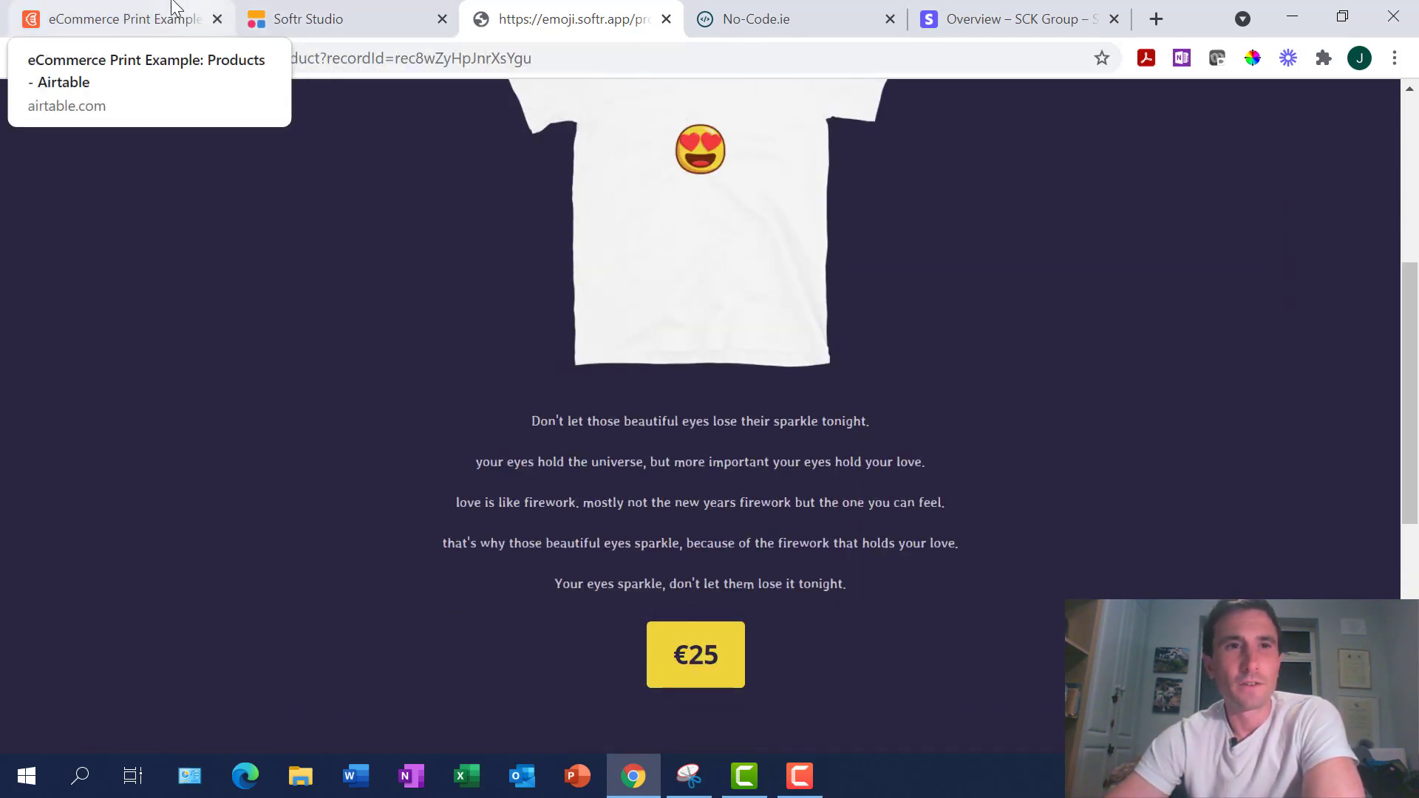
# Review the Love Eyes record's Stripe Product ID, Name, Printful variant and Print Files fields
pyautogui.click(115, 21)
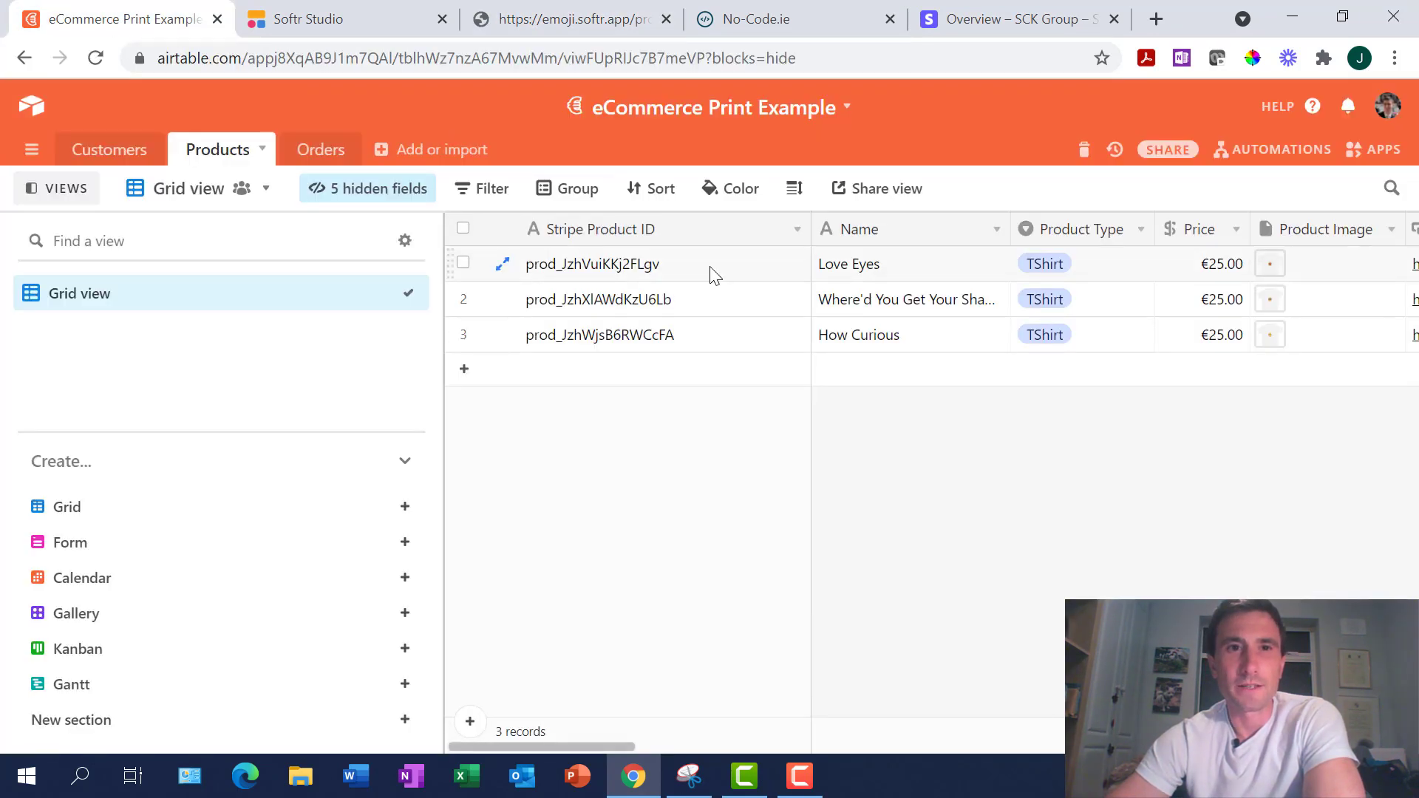
pyautogui.hscroll(5, 1022, 336)
pyautogui.hscroll(-8, 1022, 336)
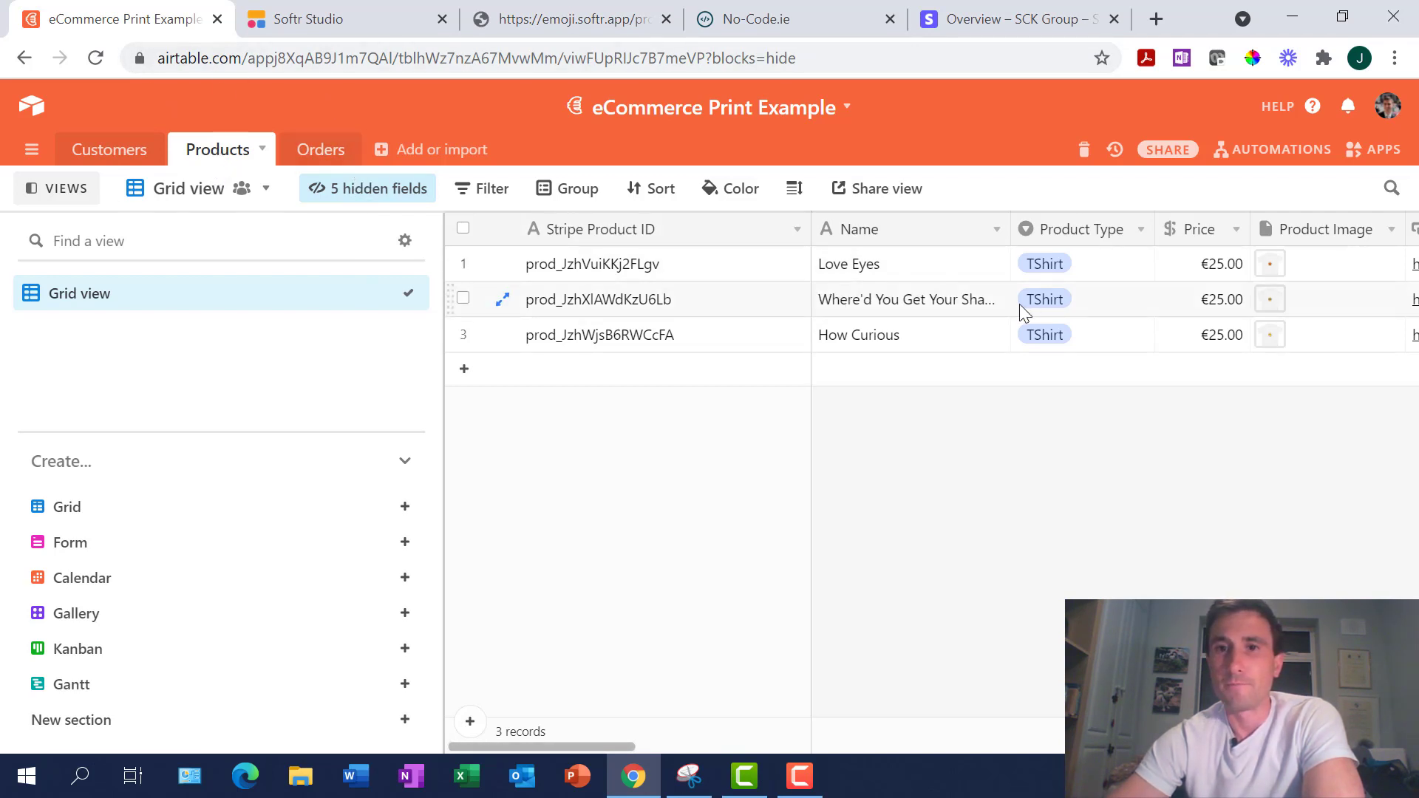
pyautogui.click(659, 265)
pyautogui.press('Tab')
pyautogui.press('Tab')
pyautogui.press('Tab')
pyautogui.press('Tab')
pyautogui.press('Tab')
pyautogui.press('Tab')
pyautogui.press('Tab')
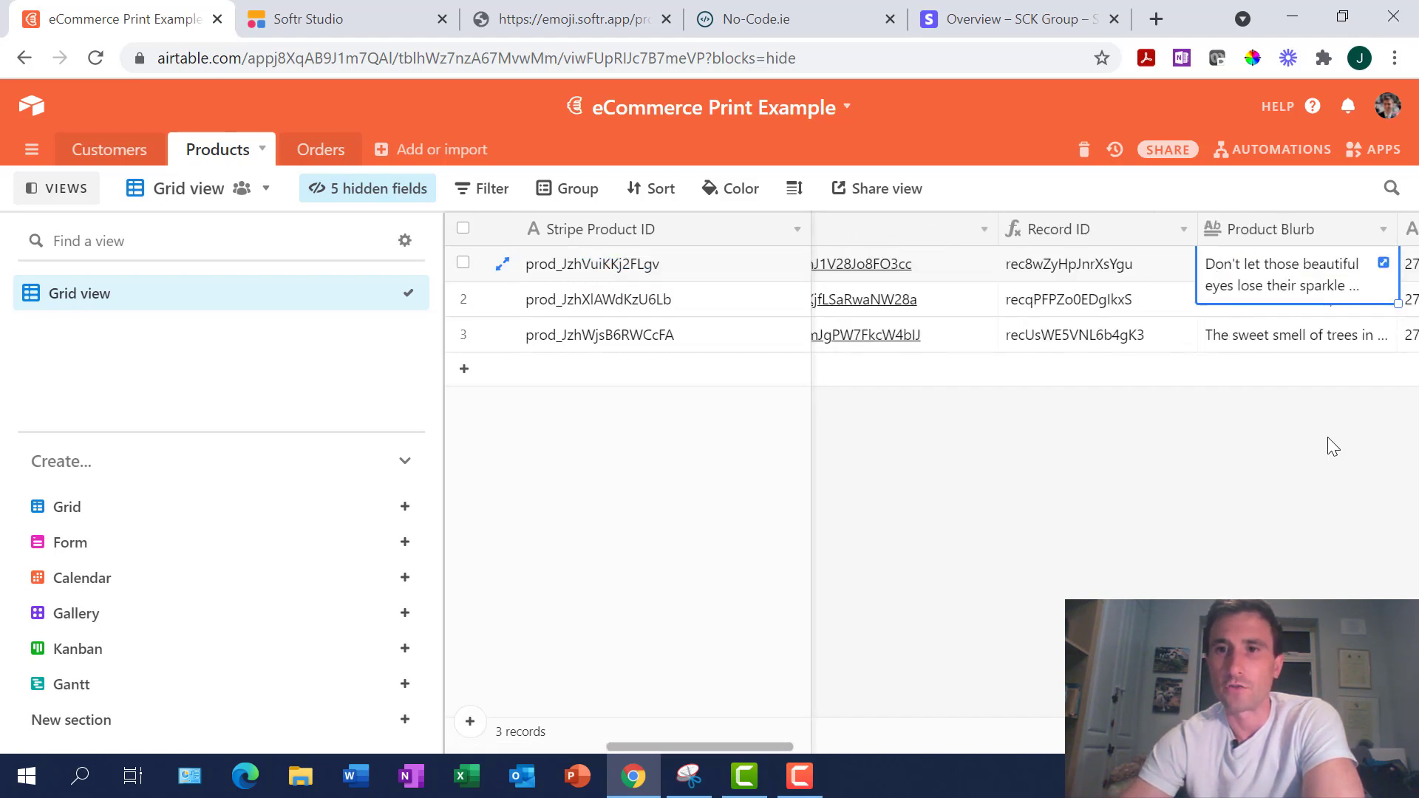
pyautogui.press('Tab')
pyautogui.press('Tab')
pyautogui.press('Tab')
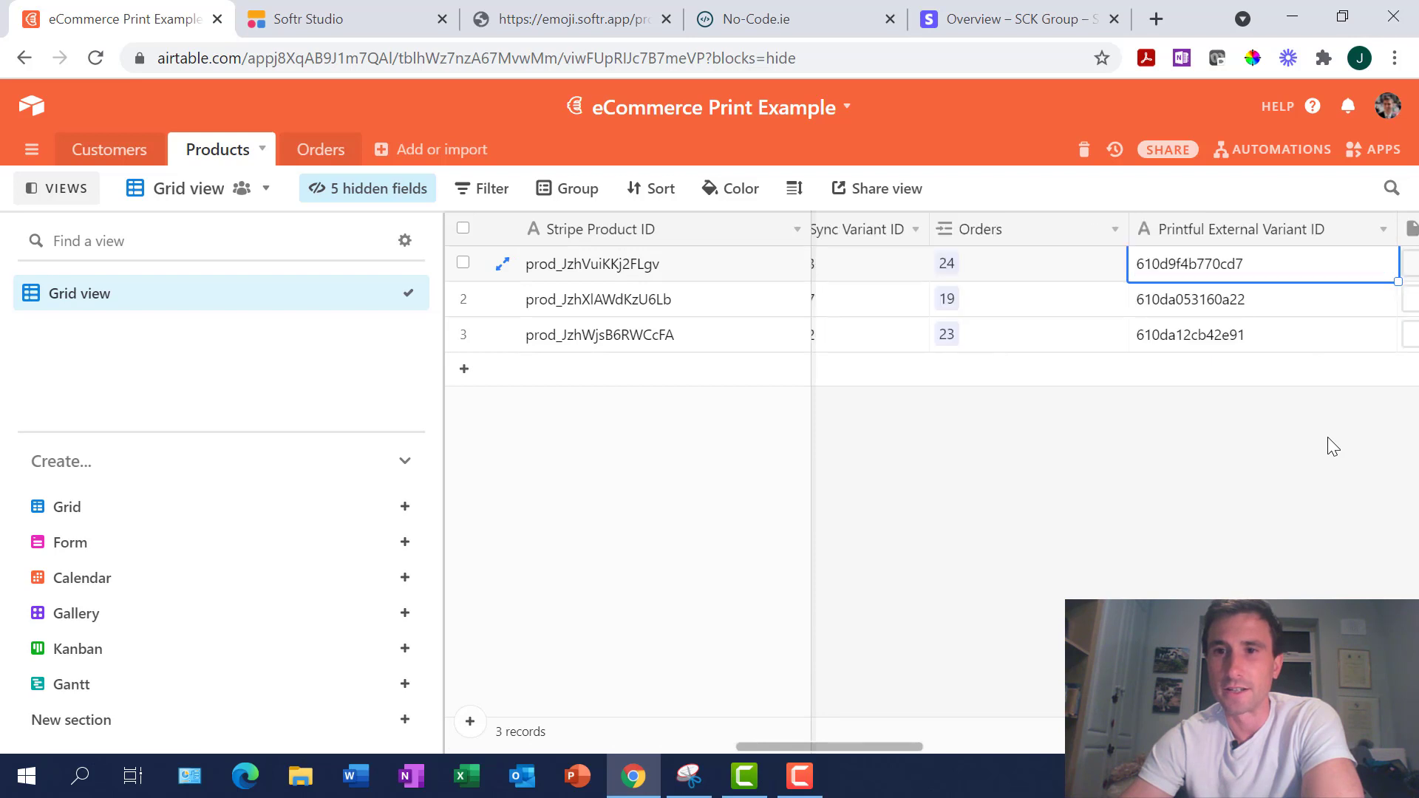
pyautogui.hotkey('shift', 'Tab')
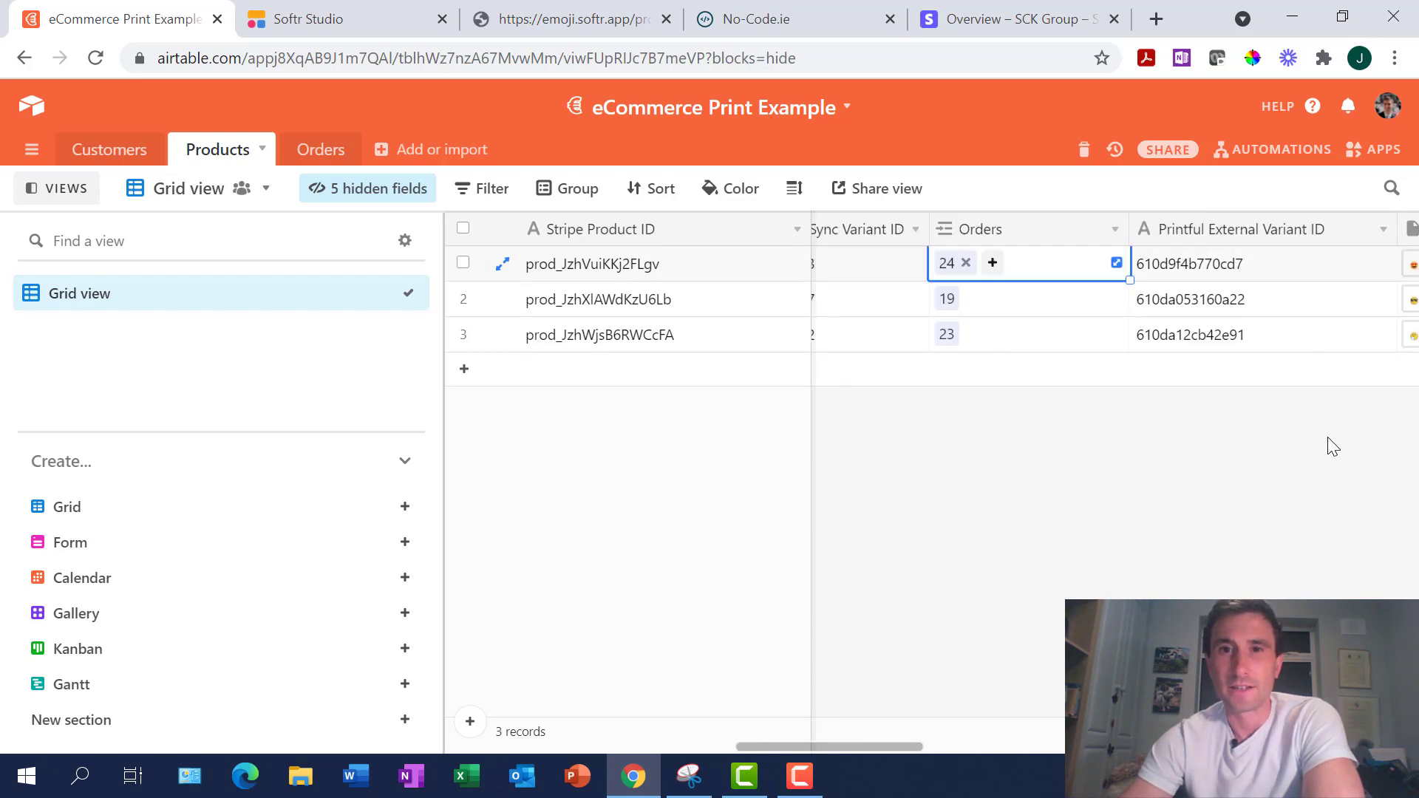
pyautogui.press('Tab')
pyautogui.press('Tab')
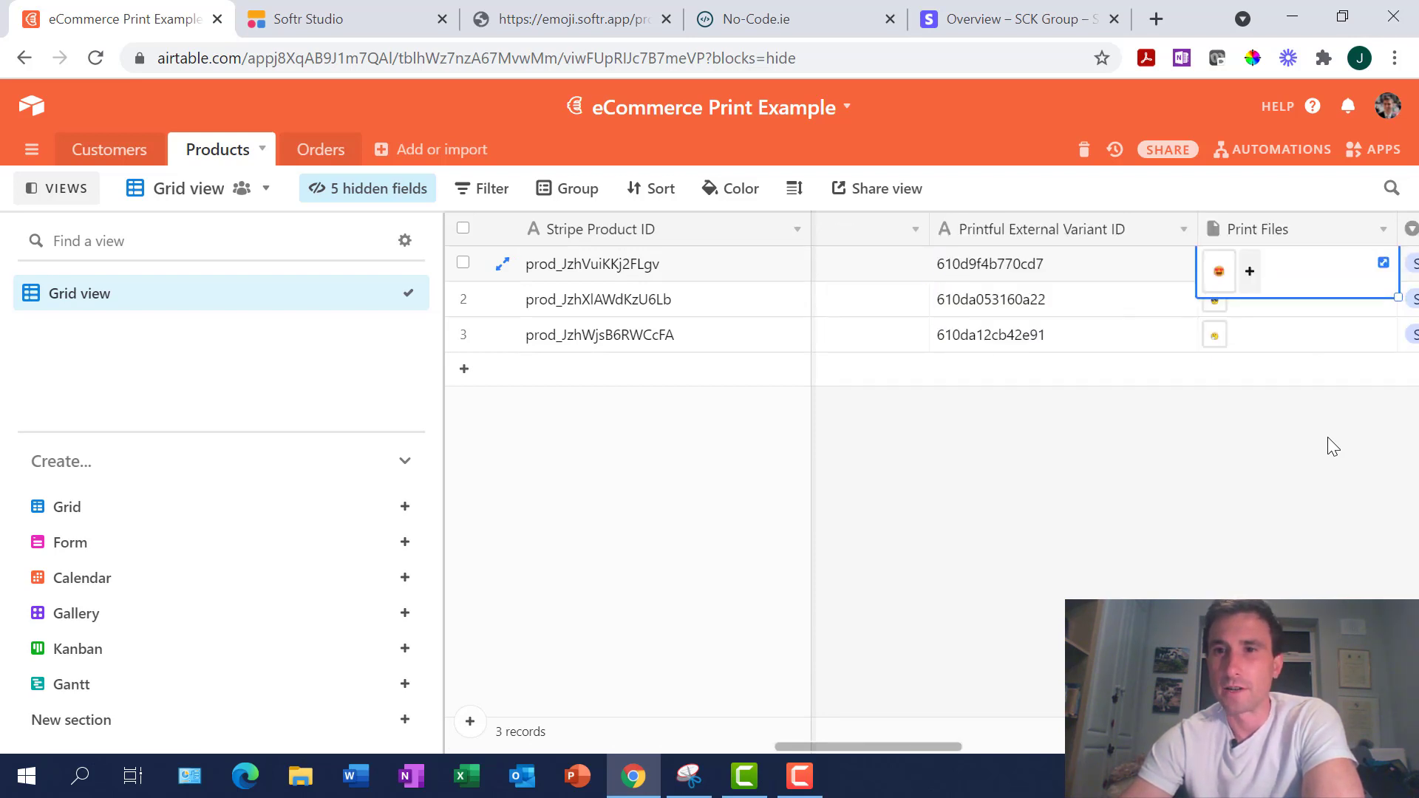
pyautogui.hotkey('shift', 'Tab')
pyautogui.press('Tab')
pyautogui.hotkey('shift', 'Tab')
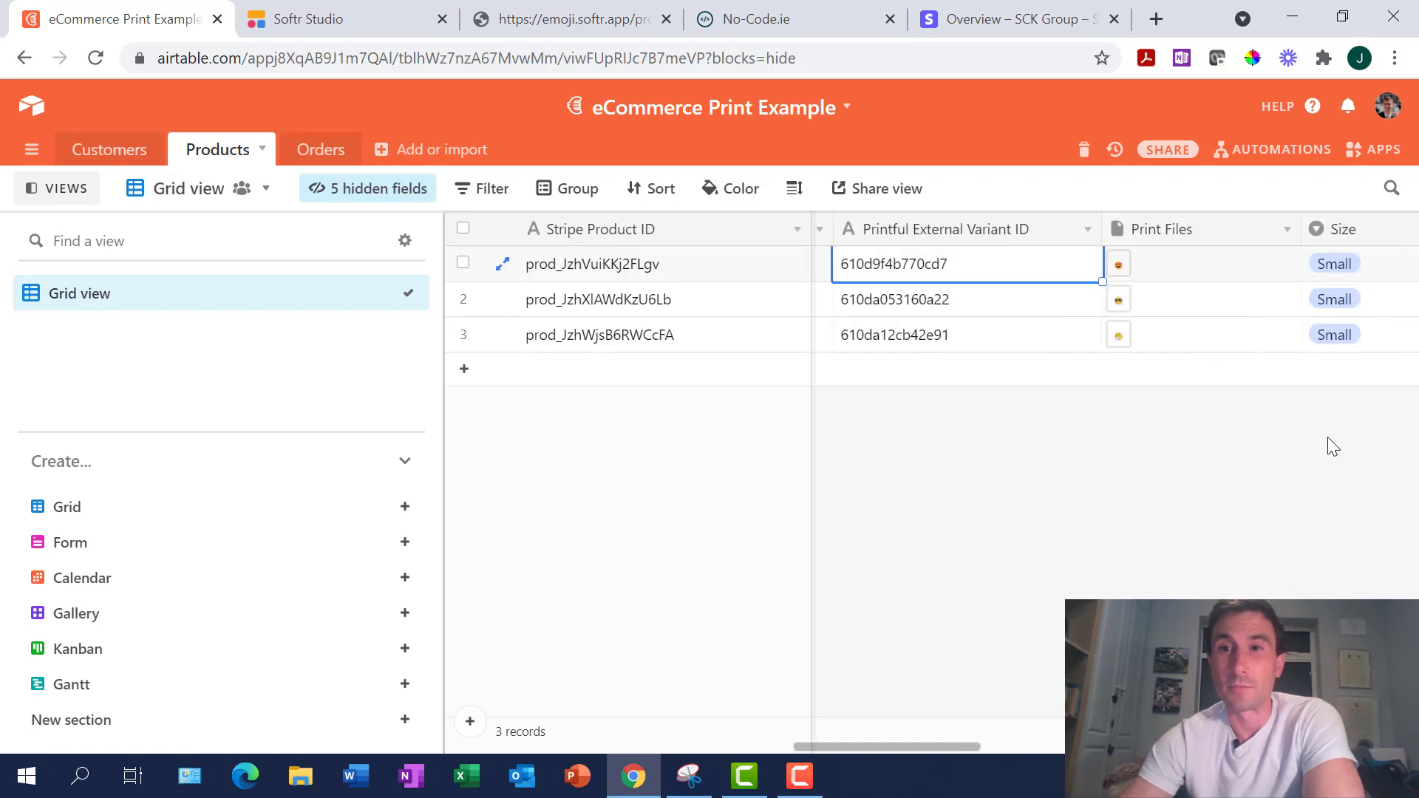
pyautogui.press('Right')
pyautogui.press('Left')
pyautogui.press('Left')
pyautogui.press('Right')
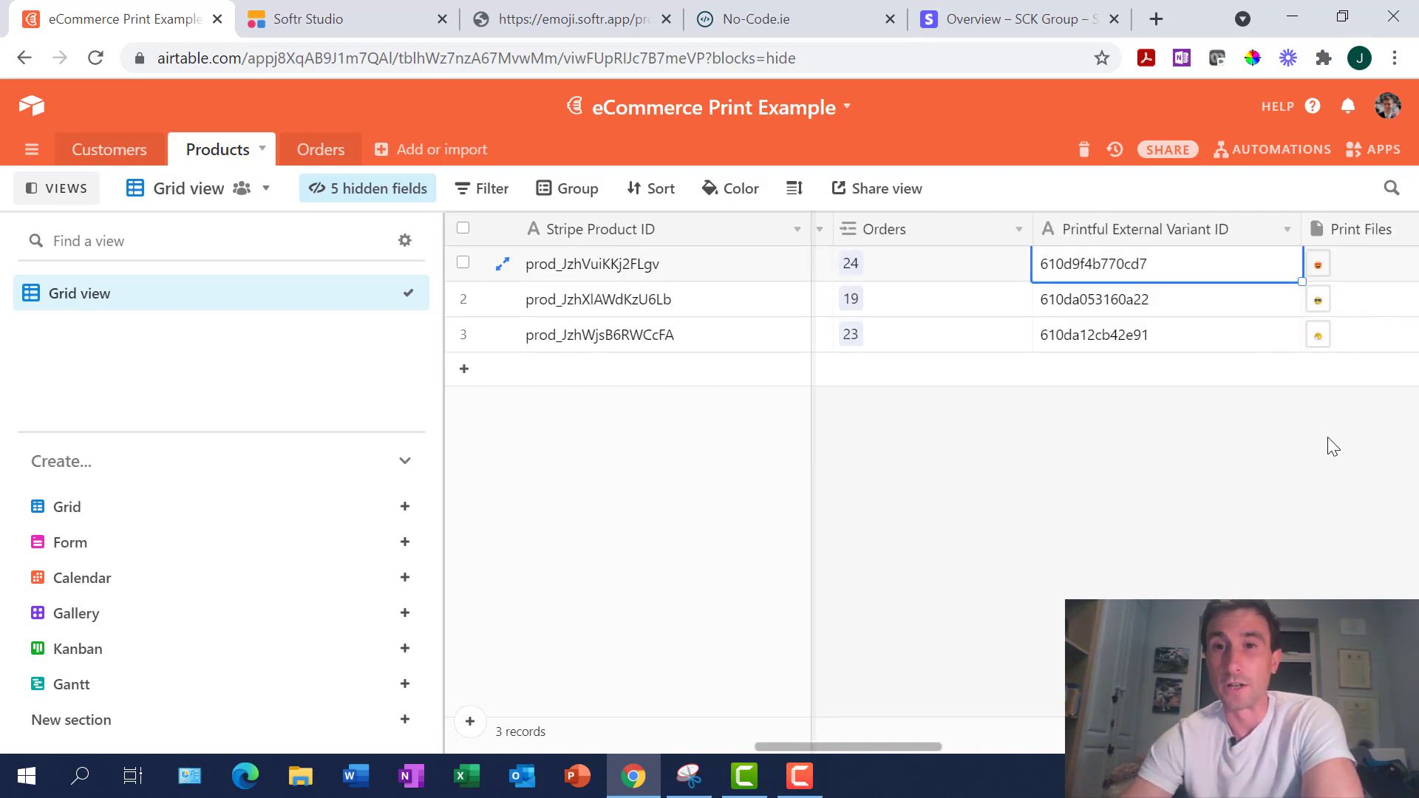
pyautogui.press('Right')
pyautogui.press('Left')
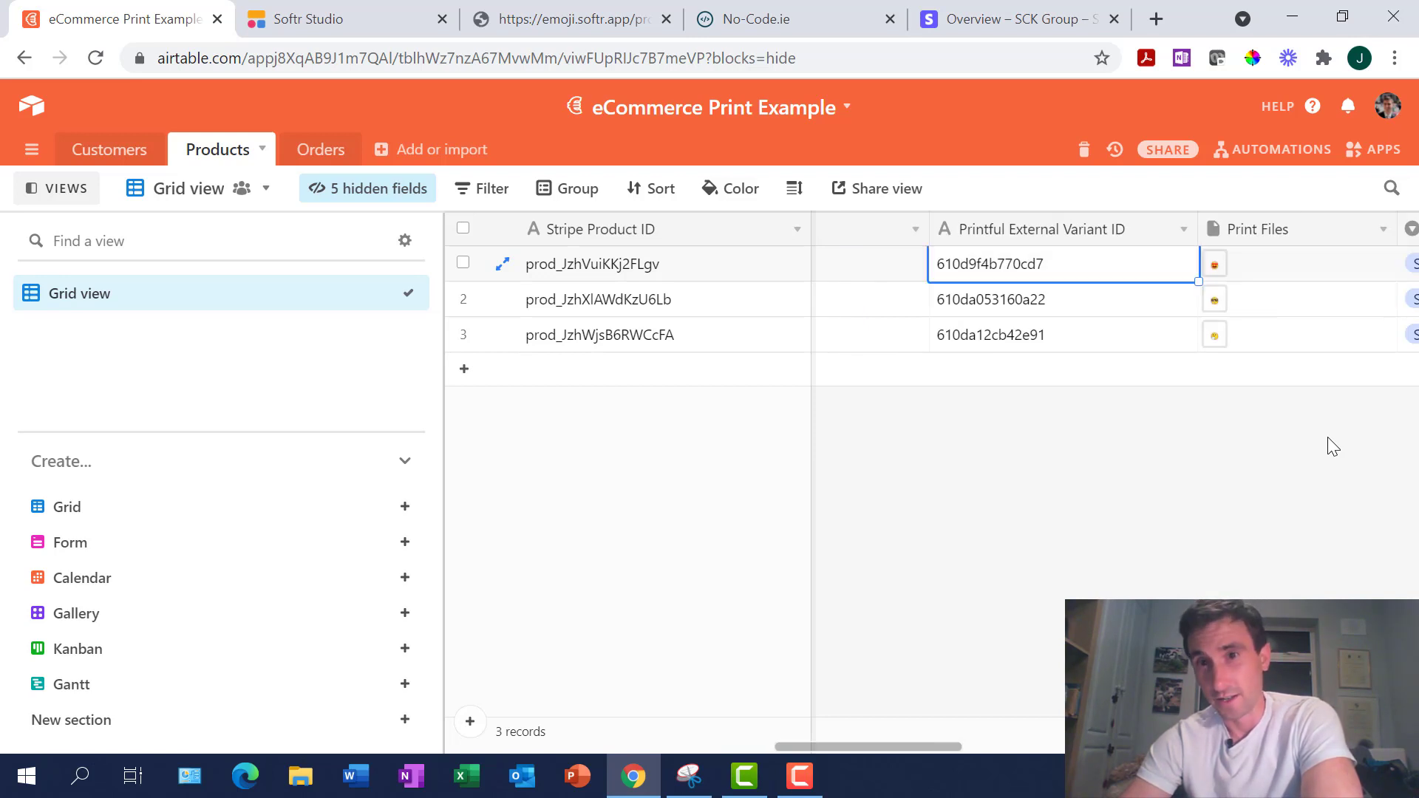
pyautogui.press('Right')
pyautogui.press('Left')
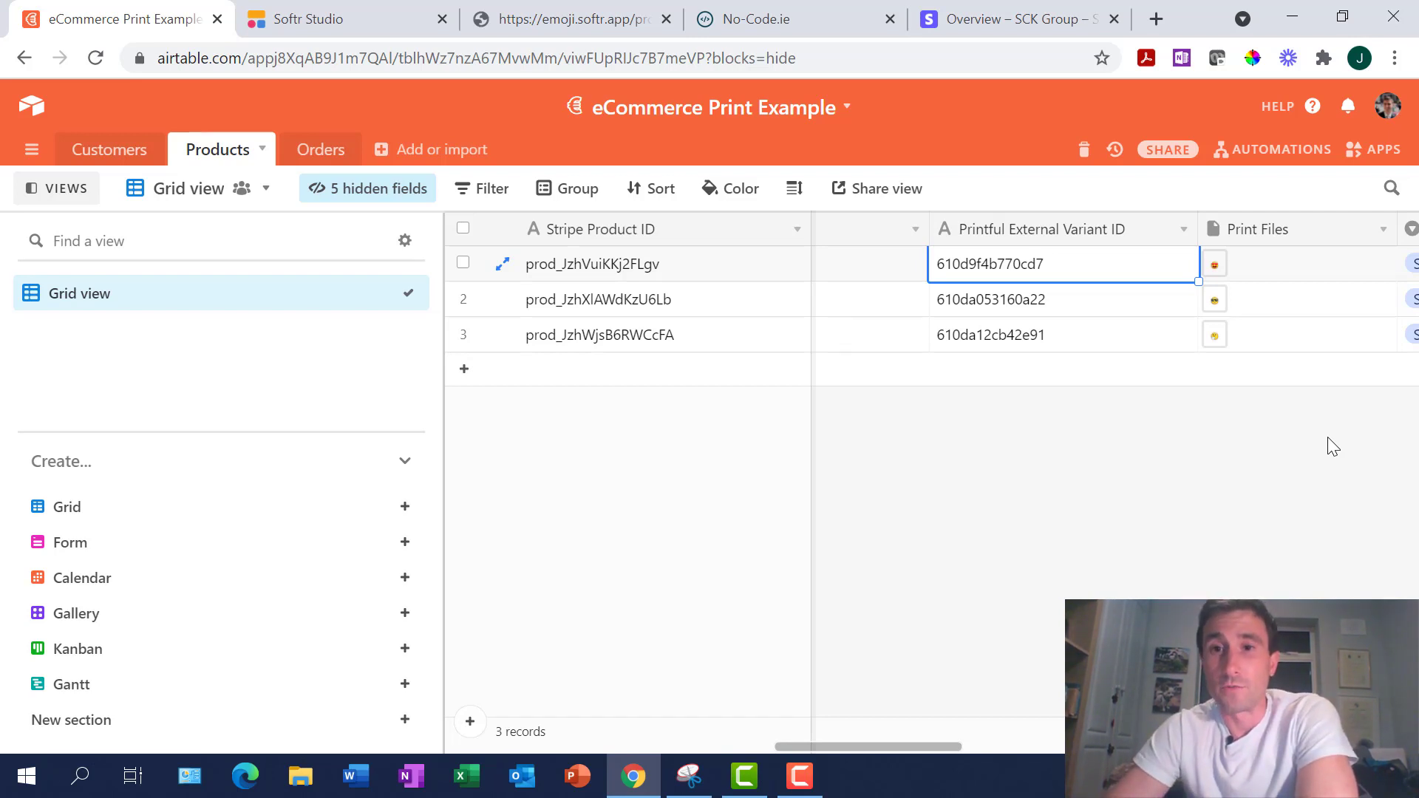
# Scan the first product's Colour, Product Type, Image, Price, Payment Link and mockup URL fields
pyautogui.press('Right')
pyautogui.press('Right')
pyautogui.press('Right')
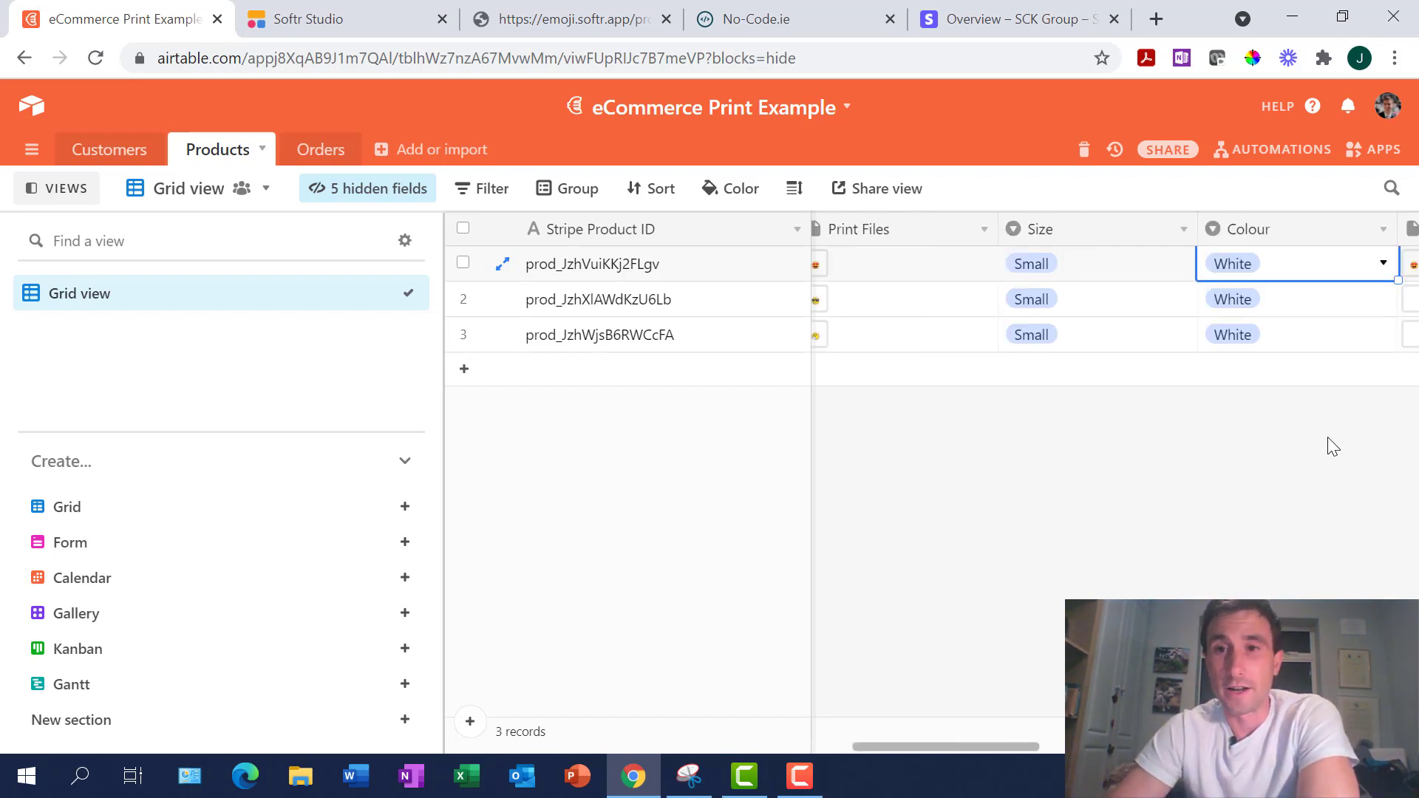
pyautogui.press('Left')
pyautogui.press('Left')
pyautogui.press('Left')
pyautogui.press('Left')
pyautogui.press('Right')
pyautogui.press('Right')
pyautogui.press('Right')
pyautogui.press('Right')
pyautogui.press('Right')
pyautogui.press('Right')
pyautogui.press('Right')
pyautogui.press('Right')
pyautogui.press('Right')
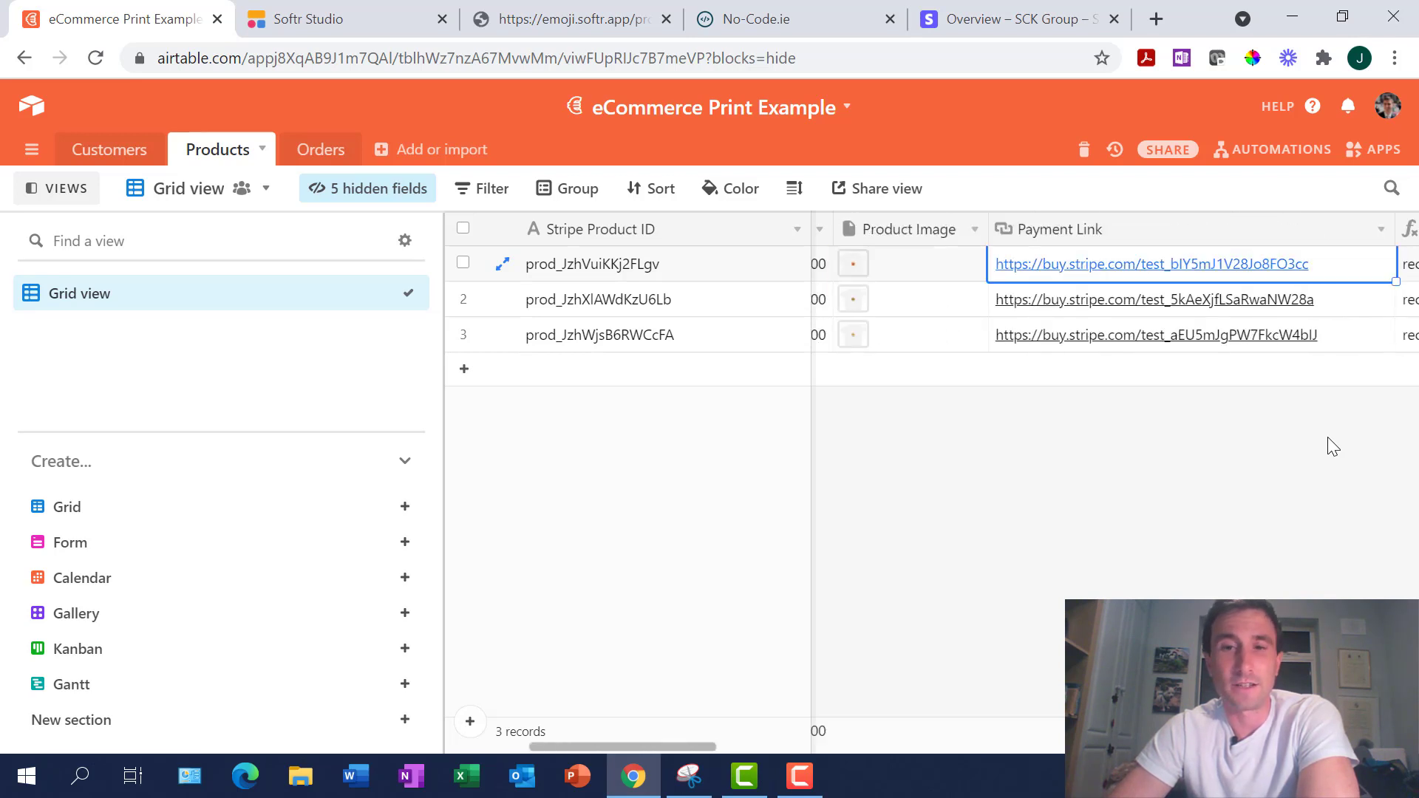
pyautogui.press('Left')
pyautogui.press('Left')
pyautogui.press('Left')
pyautogui.press('Left')
pyautogui.press('Left')
pyautogui.press('Right')
pyautogui.press('Right')
pyautogui.press('Right')
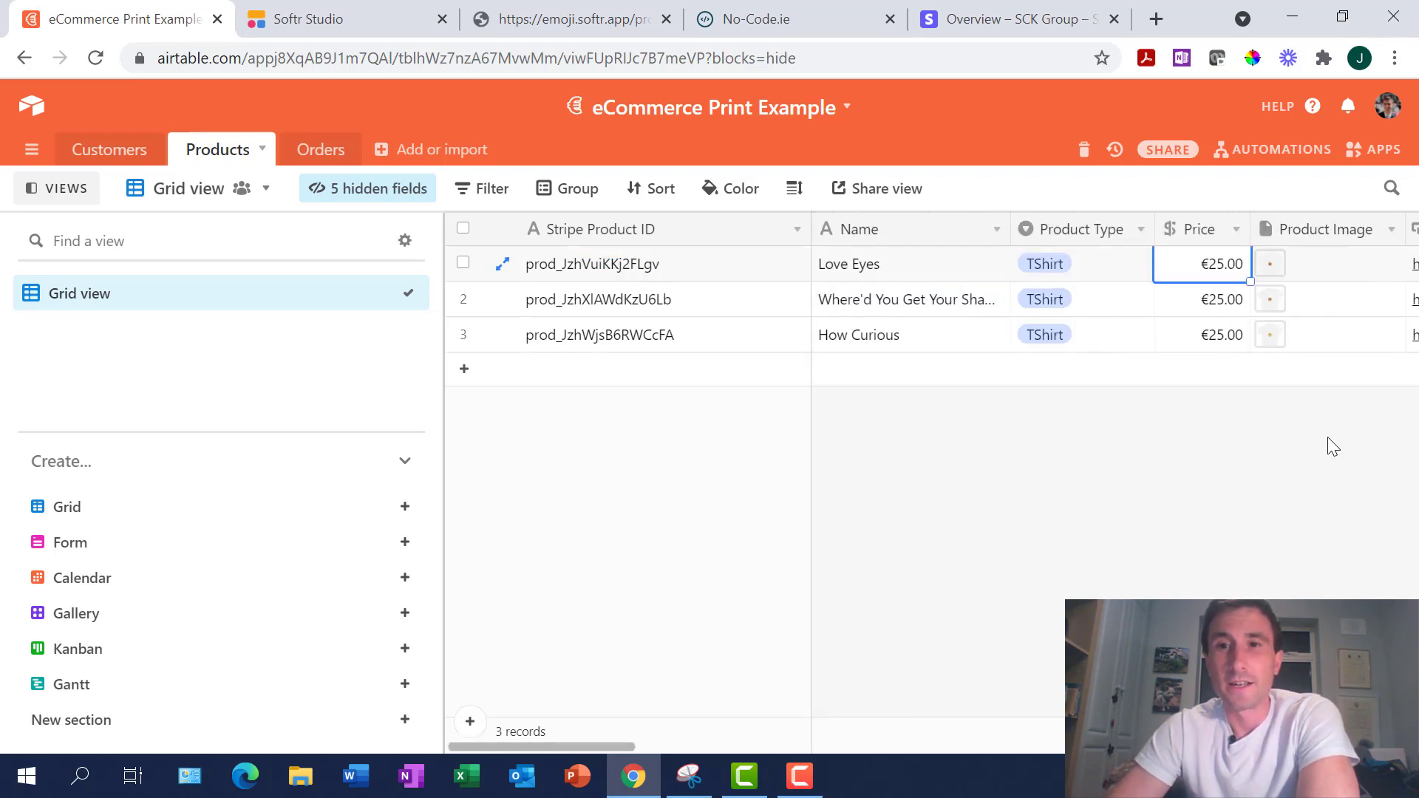
pyautogui.press('Right')
pyautogui.press('Right')
pyautogui.press('Right')
pyautogui.press('Left')
pyautogui.press('Left')
pyautogui.press('Left')
pyautogui.press('Left')
pyautogui.press('Right')
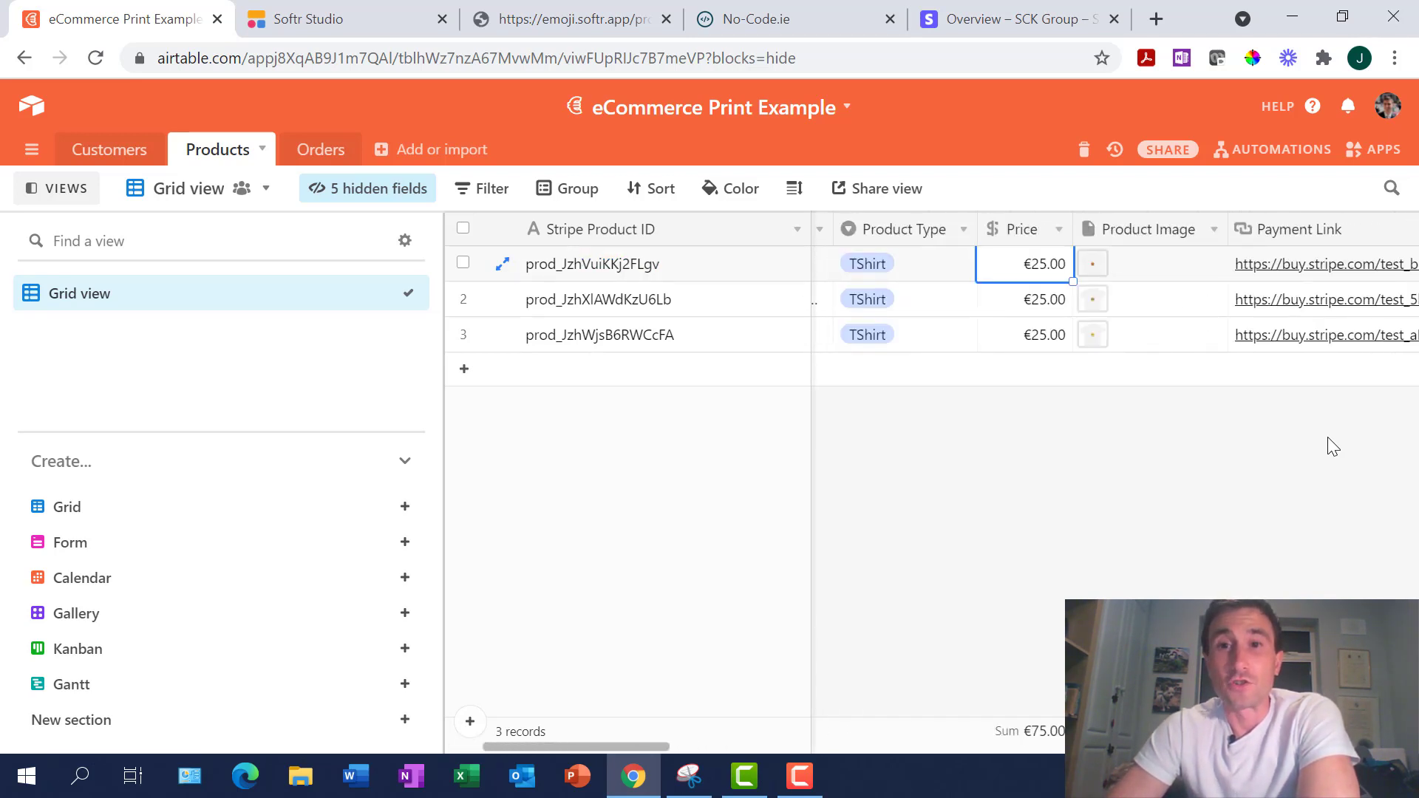
pyautogui.press('Left')
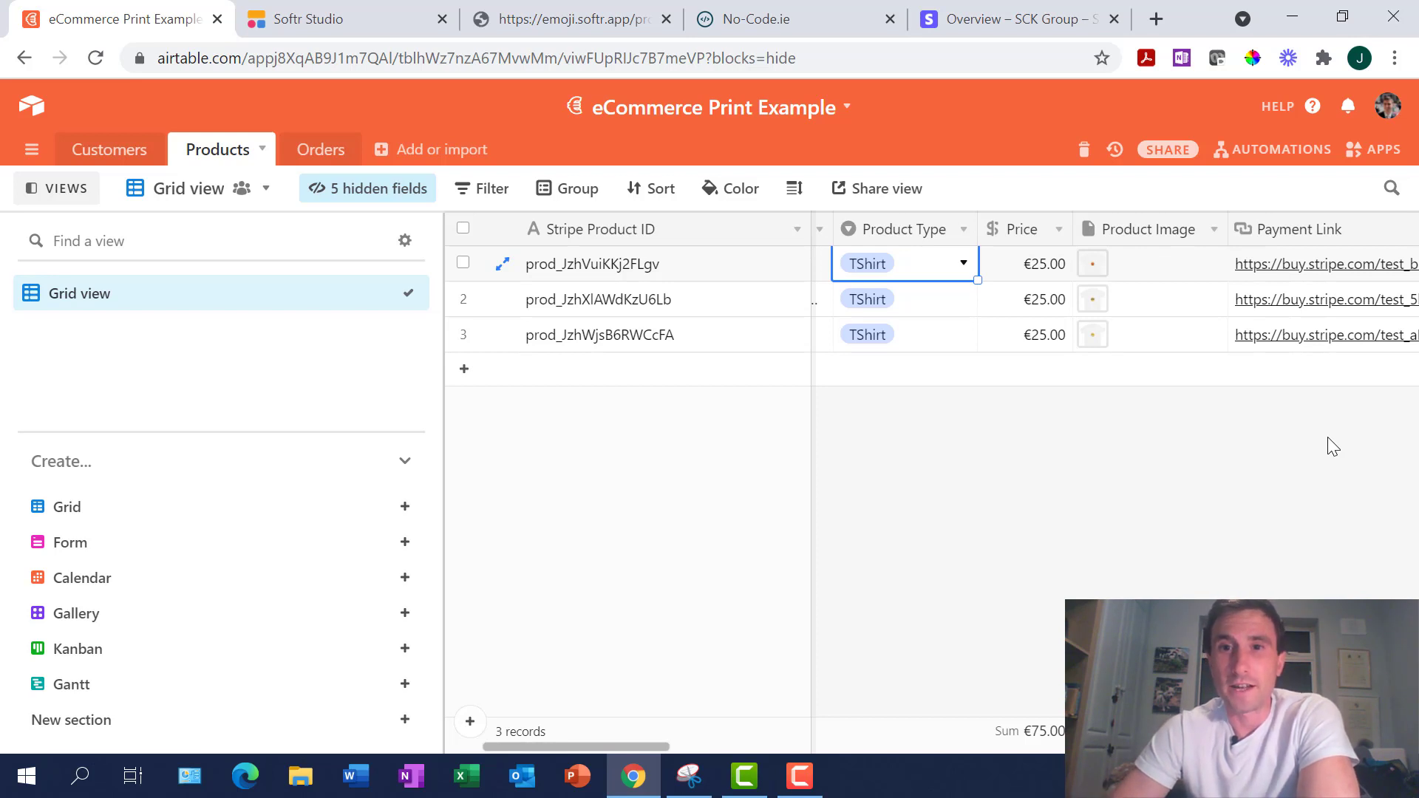
pyautogui.press('Left')
pyautogui.press('Right')
pyautogui.press('Right')
pyautogui.press('Right')
pyautogui.press('Right')
pyautogui.press('Right')
pyautogui.press('Right')
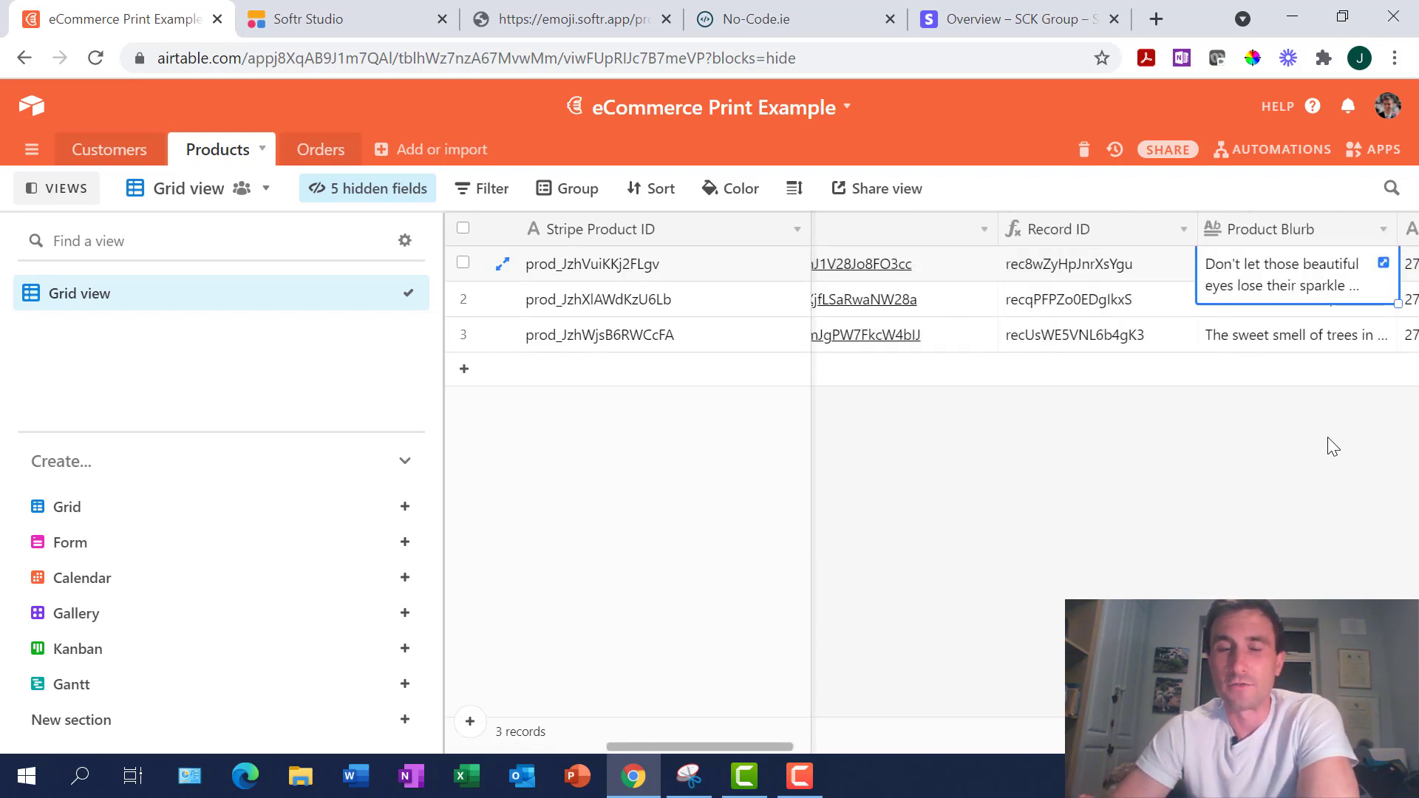
pyautogui.press('Right')
pyautogui.press('Right')
pyautogui.press('Right')
pyautogui.press('Right')
pyautogui.press('Right')
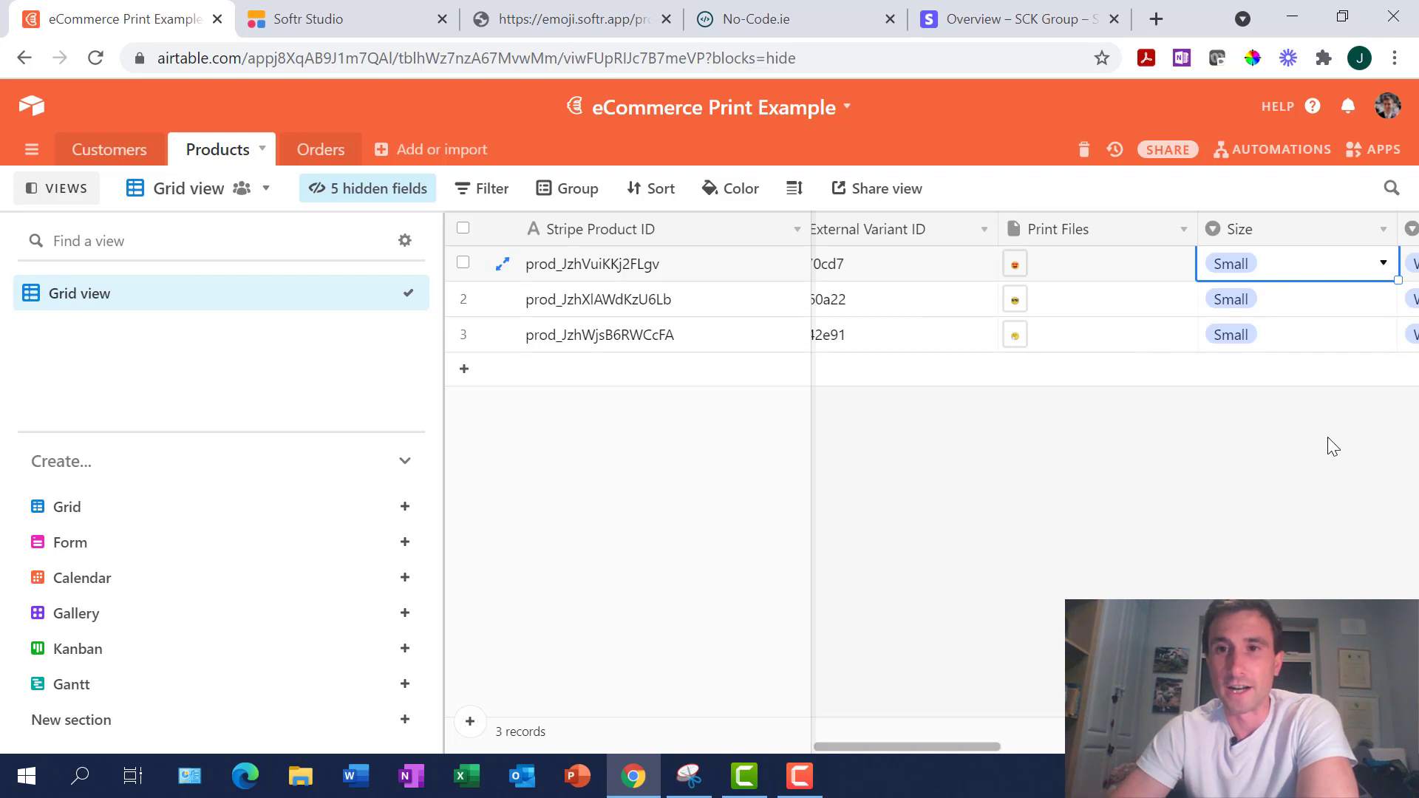
pyautogui.press('Right')
pyautogui.press('Right')
pyautogui.press('Right')
pyautogui.press('Right')
pyautogui.press('Right')
pyautogui.press('Right')
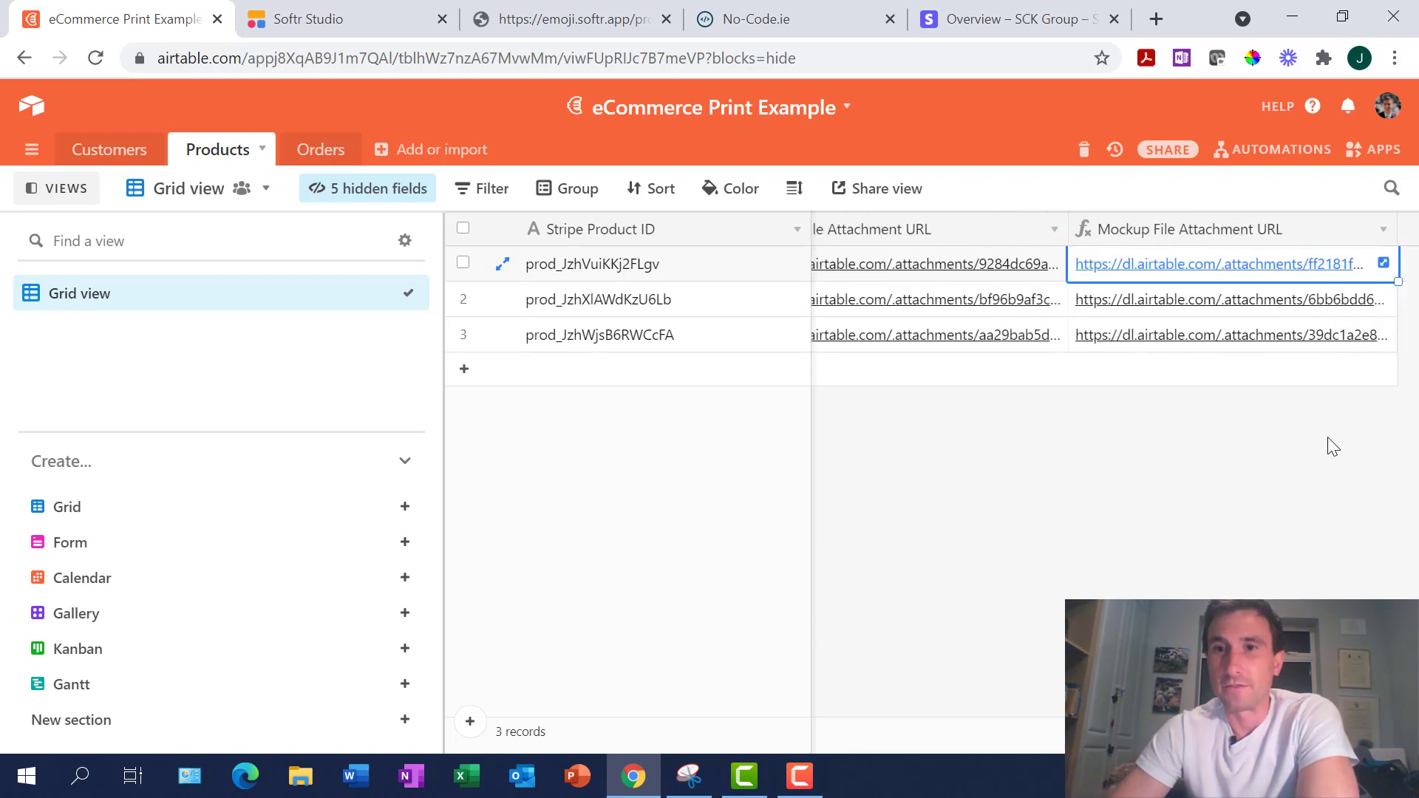
pyautogui.press('Left')
pyautogui.press('Left')
pyautogui.press('Left')
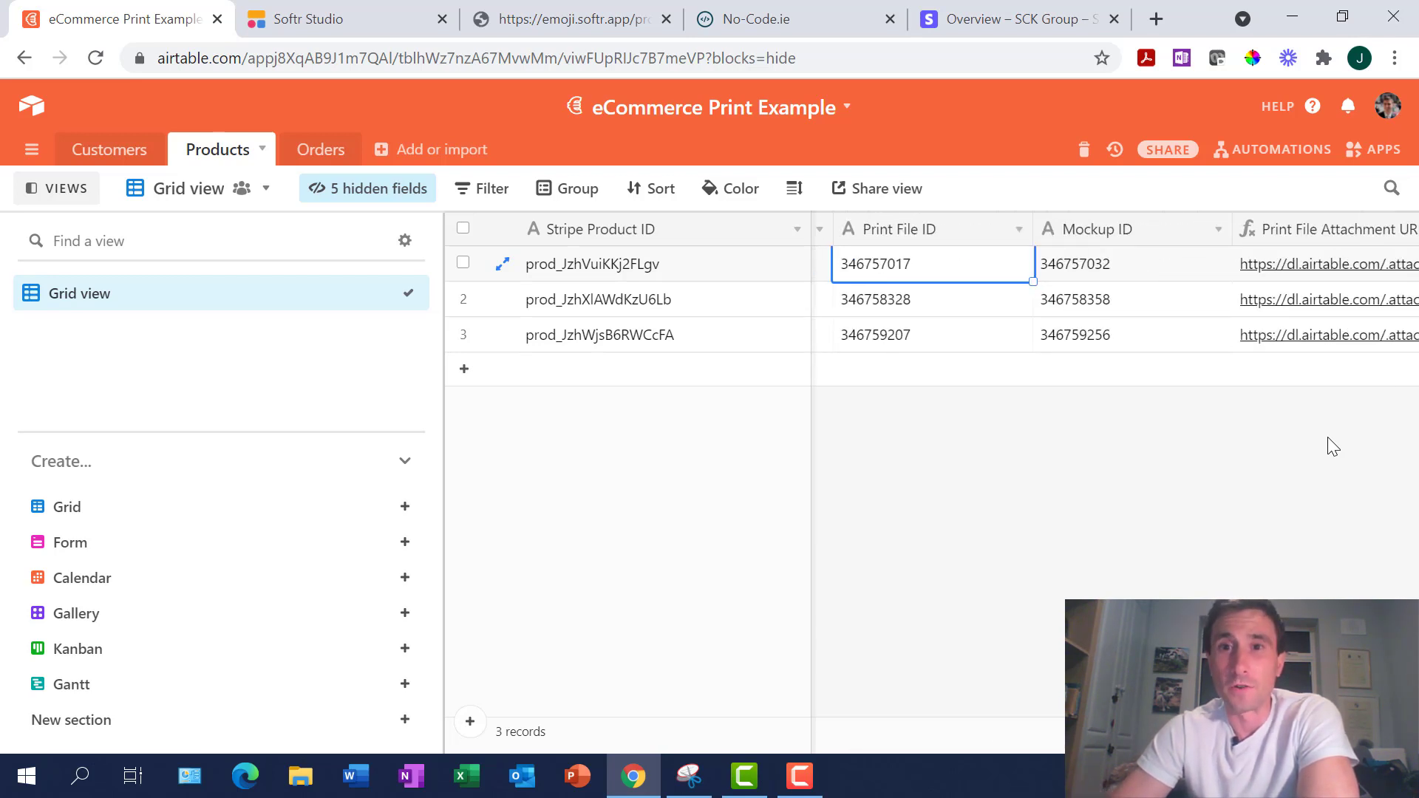
pyautogui.press('Left')
pyautogui.press('Left')
pyautogui.press('Left')
pyautogui.press('Left')
pyautogui.press('Left')
pyautogui.press('Left')
pyautogui.press('Left')
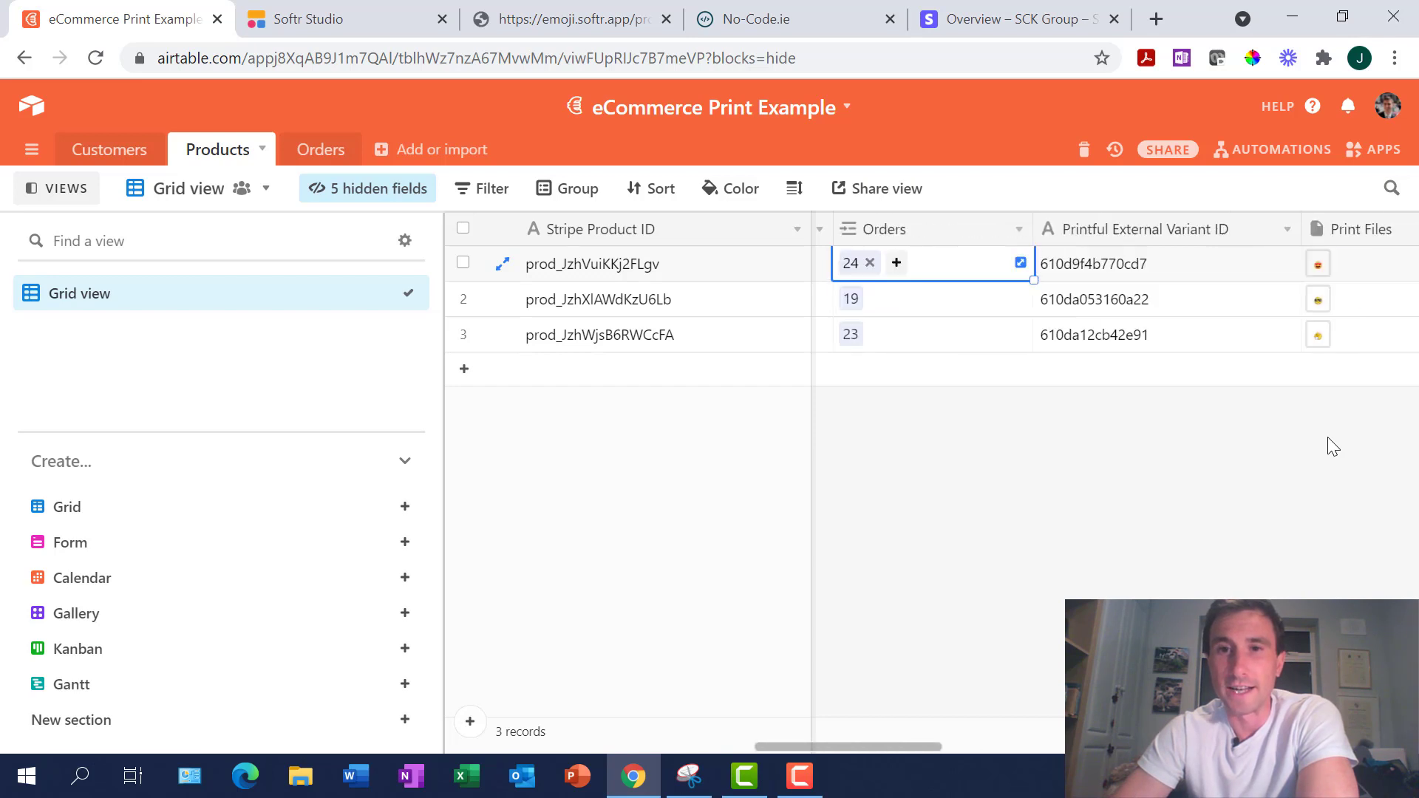
pyautogui.press('Left')
pyautogui.press('Right')
pyautogui.press('Right')
pyautogui.press('Right')
pyautogui.press('Right')
pyautogui.press('Right')
pyautogui.press('Right')
pyautogui.press('Right')
pyautogui.press('Right')
pyautogui.press('Right')
pyautogui.press('Right')
pyautogui.press('Right')
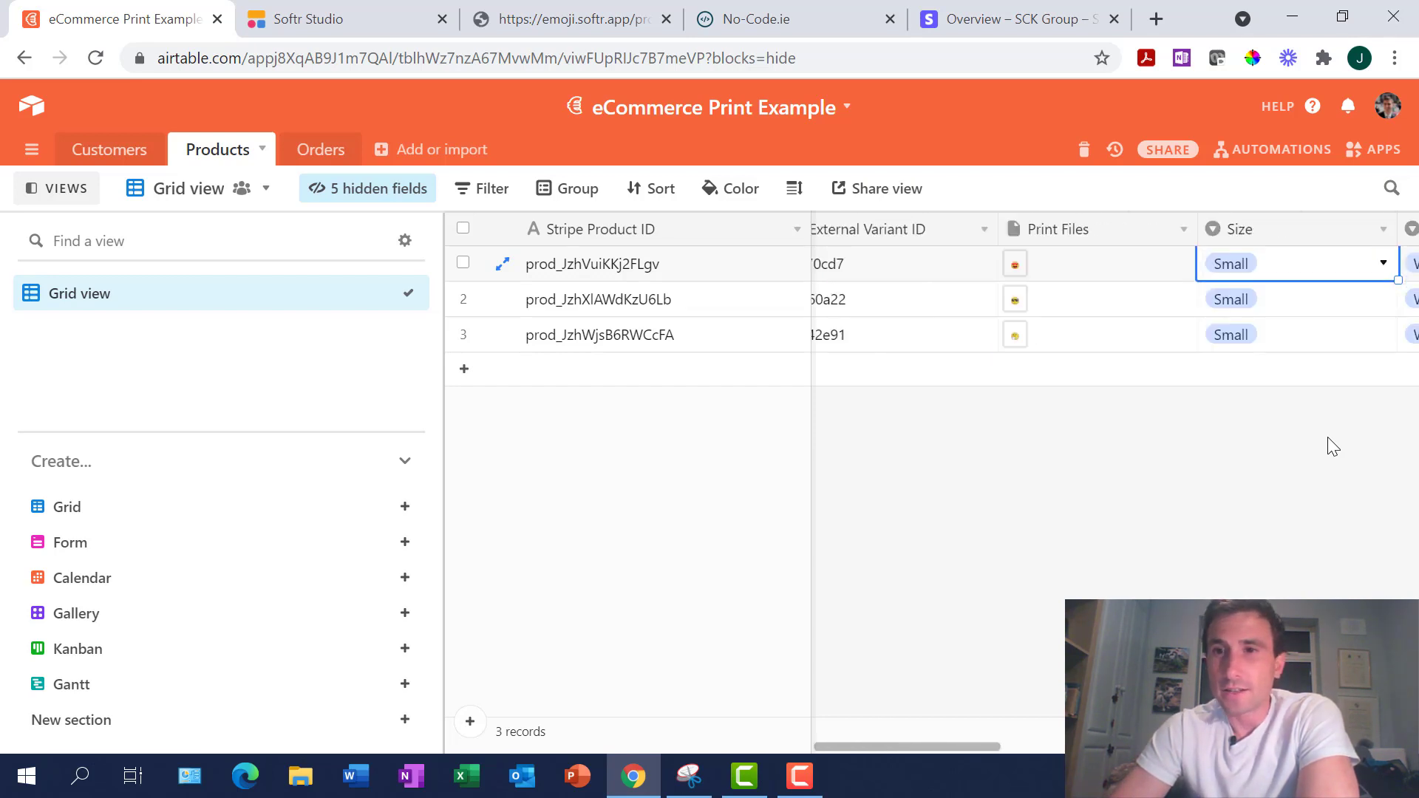
pyautogui.press('Left')
pyautogui.press('Left')
pyautogui.press('Left')
pyautogui.press('Left')
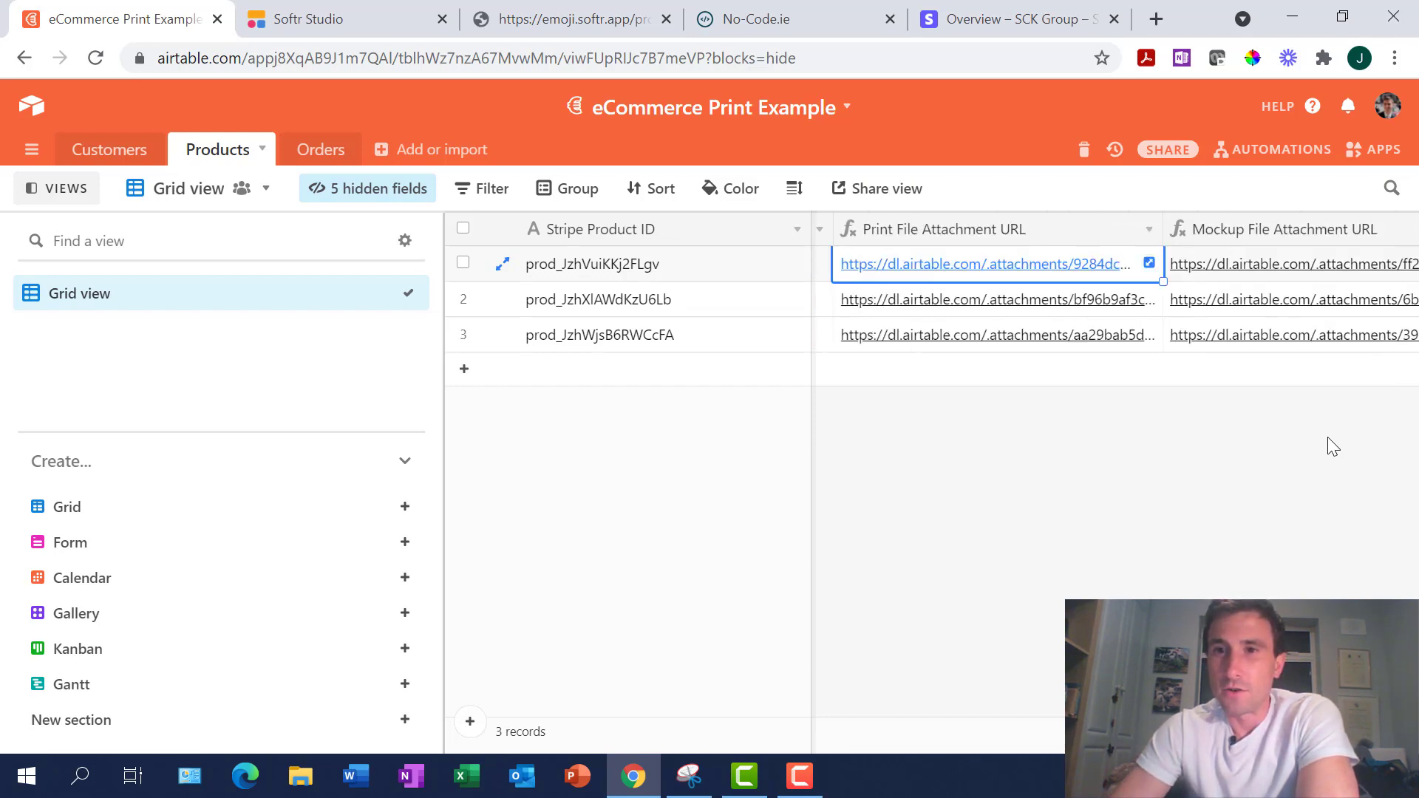
pyautogui.press('Left')
pyautogui.press('Left')
pyautogui.press('Left')
pyautogui.press('Left')
pyautogui.press('Left')
pyautogui.press('Left')
pyautogui.press('Left')
pyautogui.press('Left')
pyautogui.press('Left')
pyautogui.press('Left')
pyautogui.press('Left')
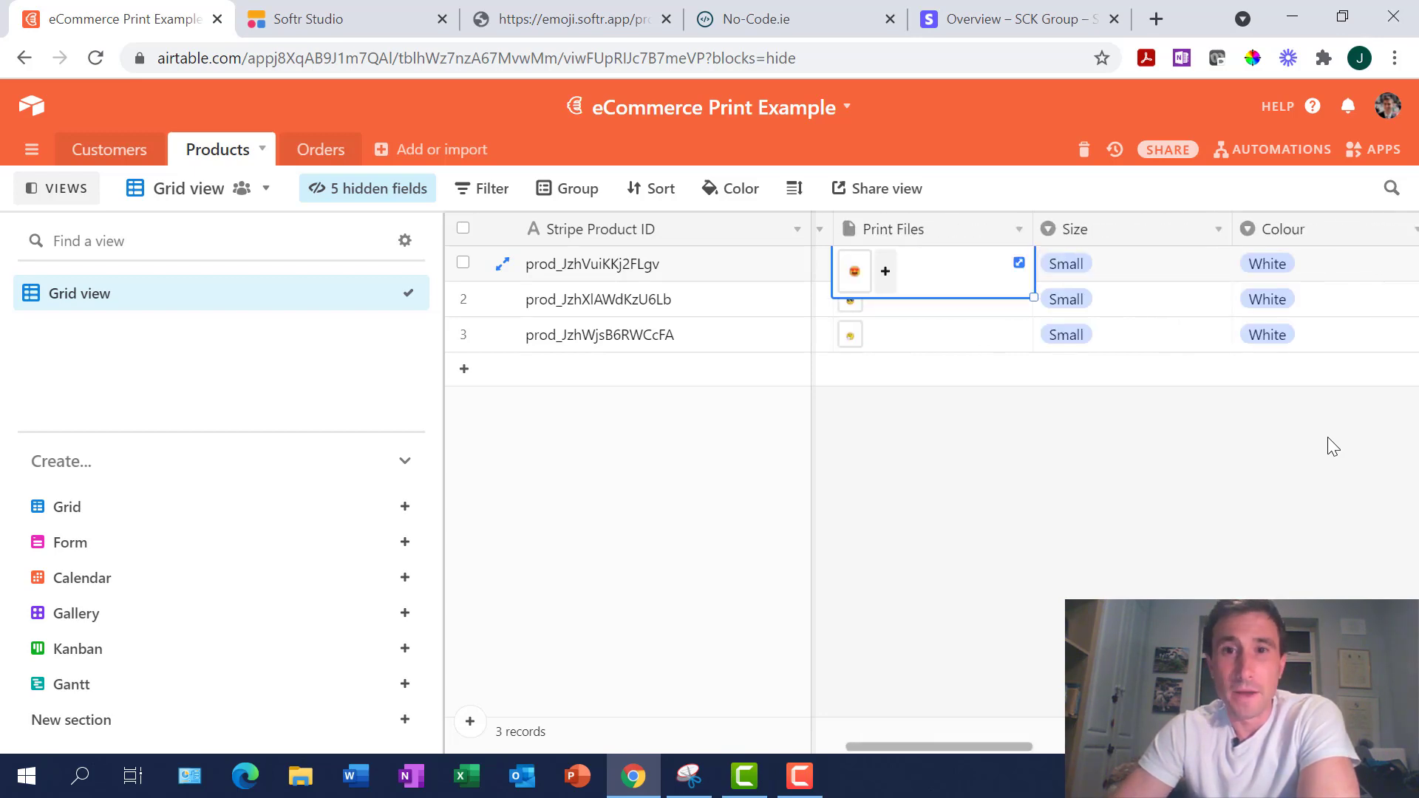
pyautogui.press('Left')
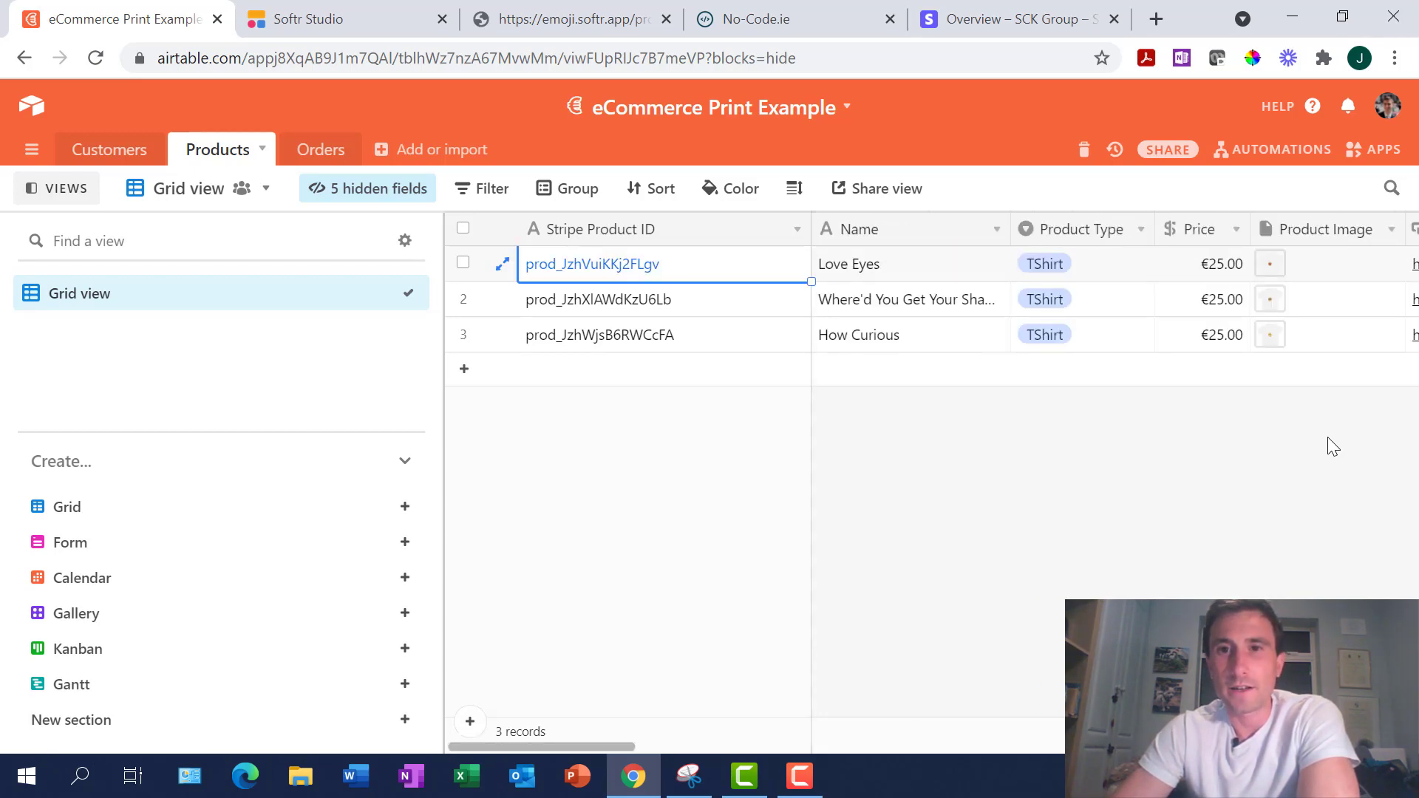
pyautogui.press('Right')
pyautogui.press('Right')
pyautogui.press('Right')
pyautogui.press('Left')
pyautogui.press('Left')
pyautogui.press('Left')
pyautogui.press('Down')
pyautogui.press('Down')
pyautogui.press('Up')
pyautogui.press('Up')
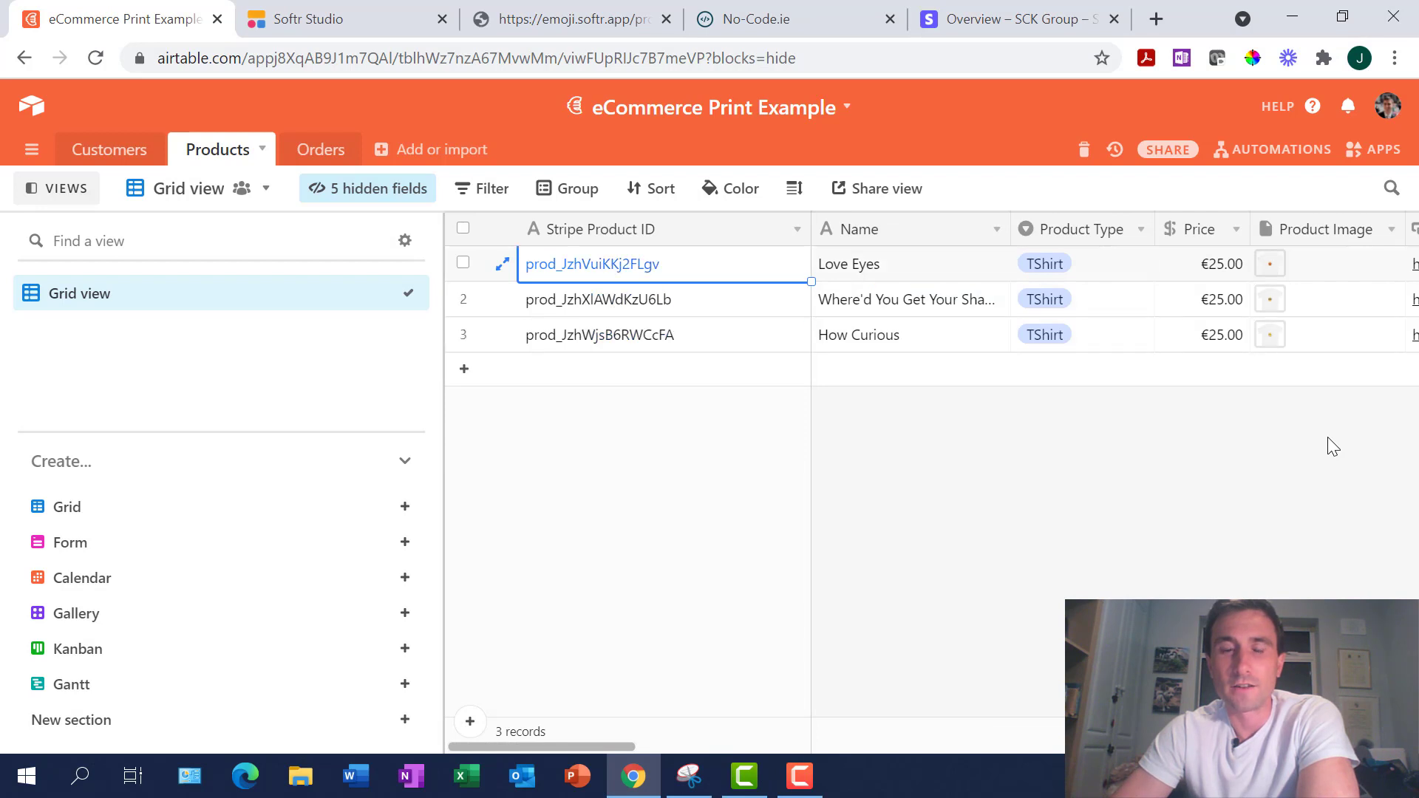
# Return to Softr Studio's EmojiShirt store page showing the three emoji T-shirts
pyautogui.click(431, 6)
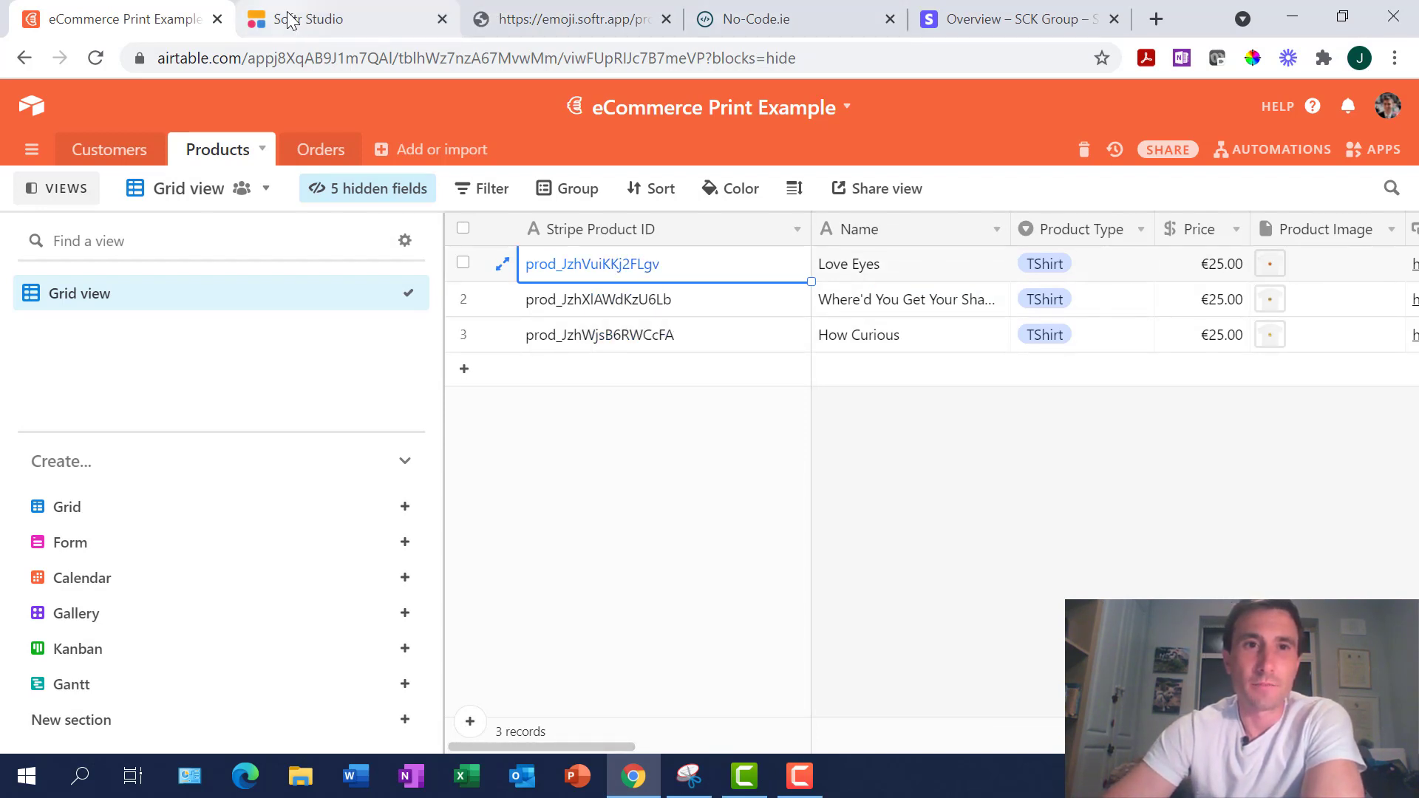
pyautogui.scroll(2, 951, 467)
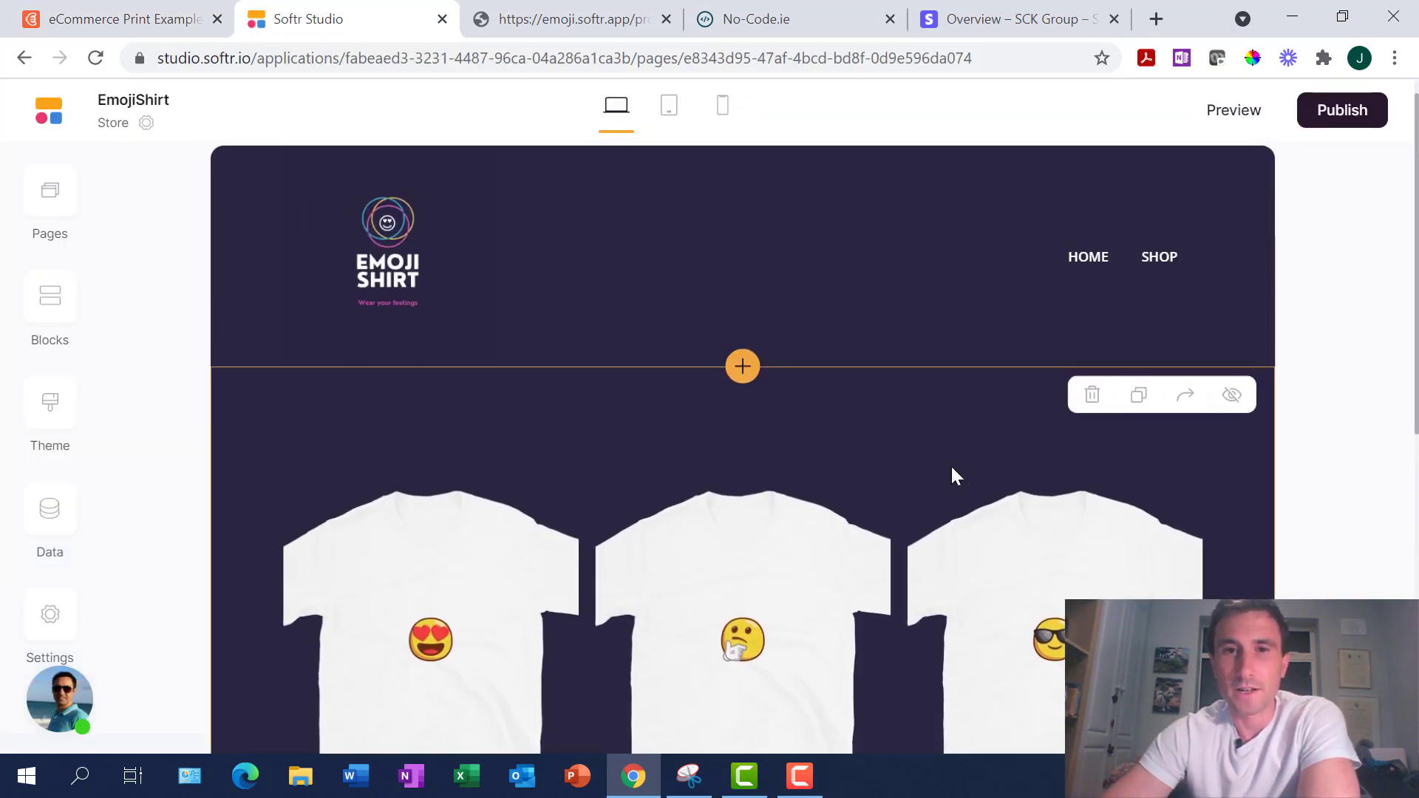
pyautogui.scroll(-1, 951, 467)
pyautogui.scroll(-1, 951, 476)
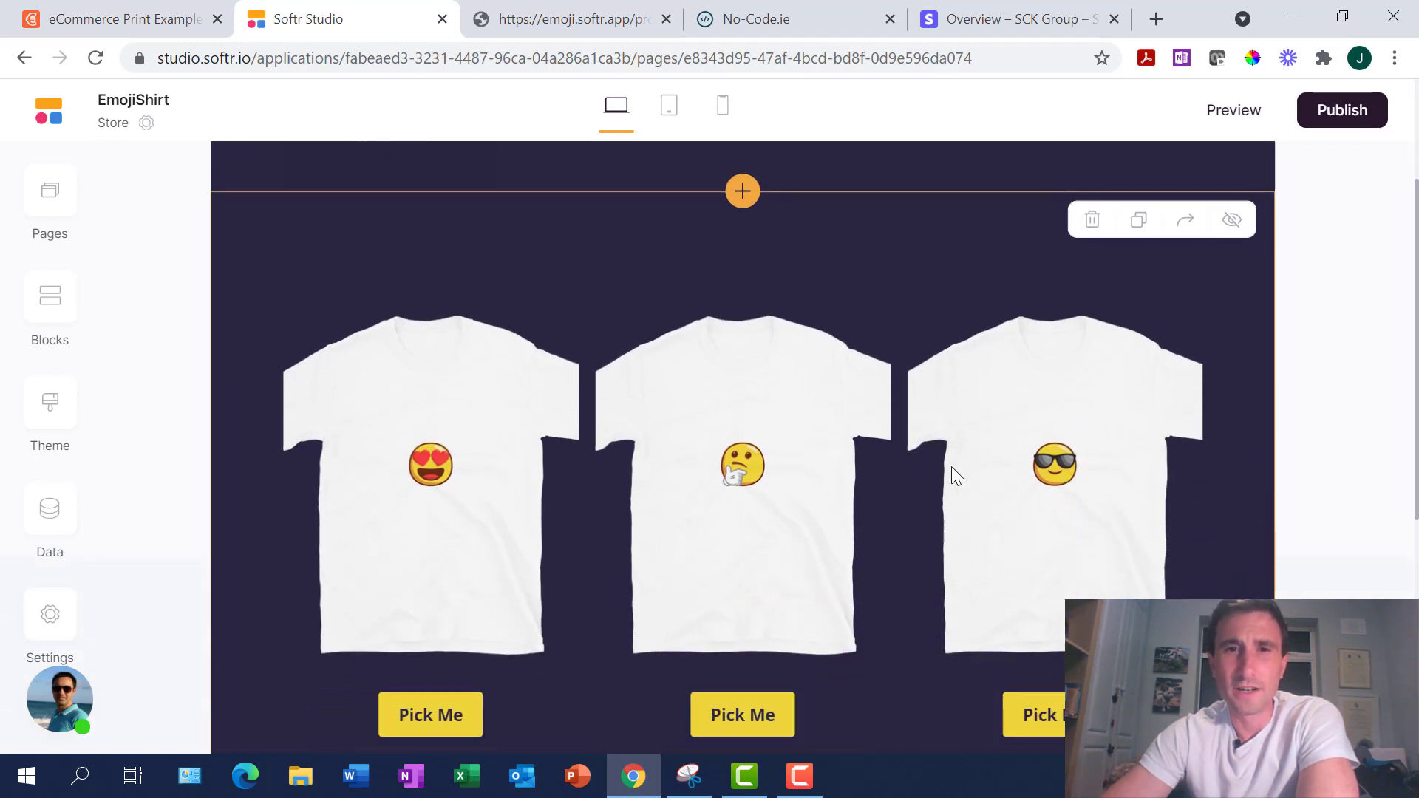
pyautogui.scroll(3, 951, 476)
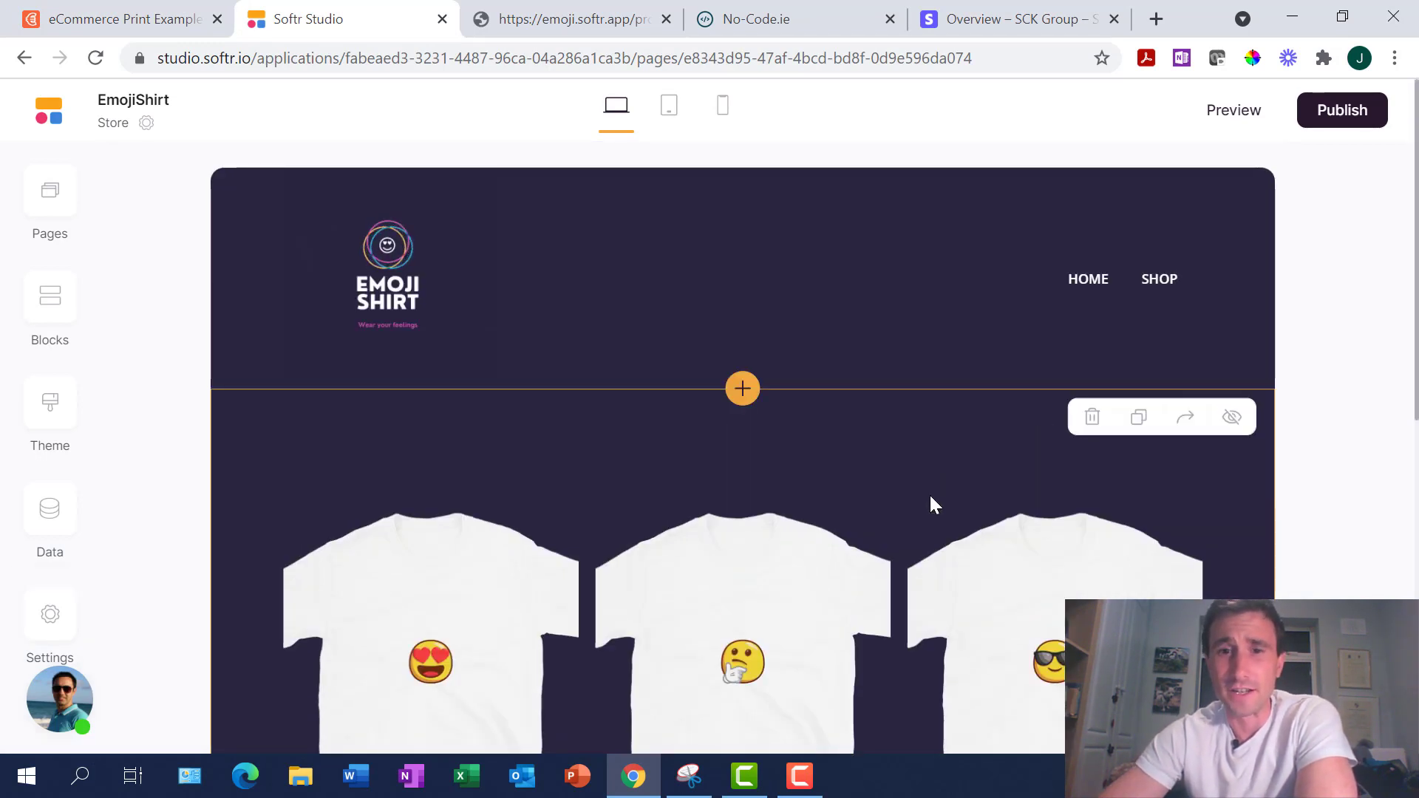
# Open the #list1 block settings, compare with Airtable's Products table, and scroll to List Item Fields
pyautogui.click(866, 485)
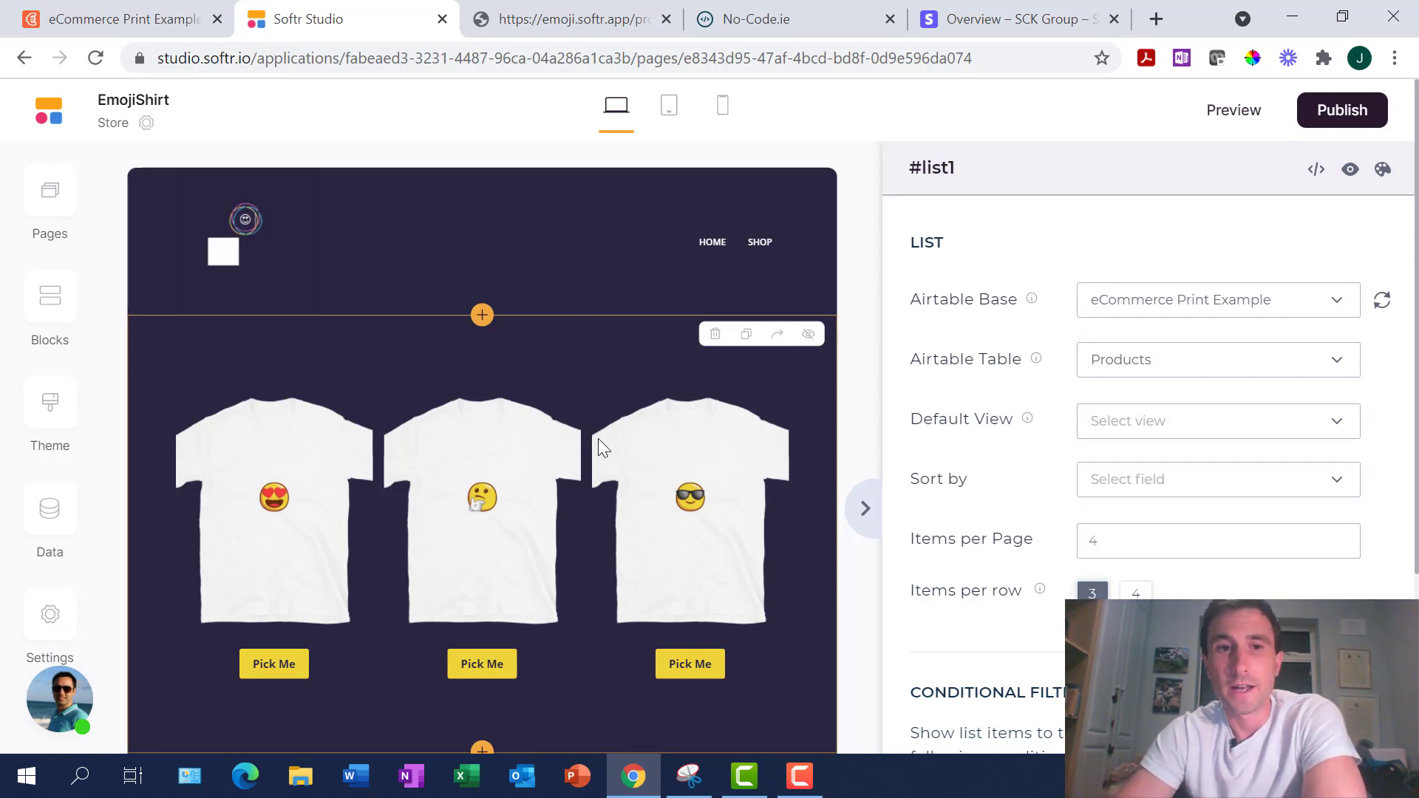
pyautogui.scroll(-3, 655, 553)
pyautogui.scroll(1, 655, 552)
pyautogui.scroll(2, 655, 552)
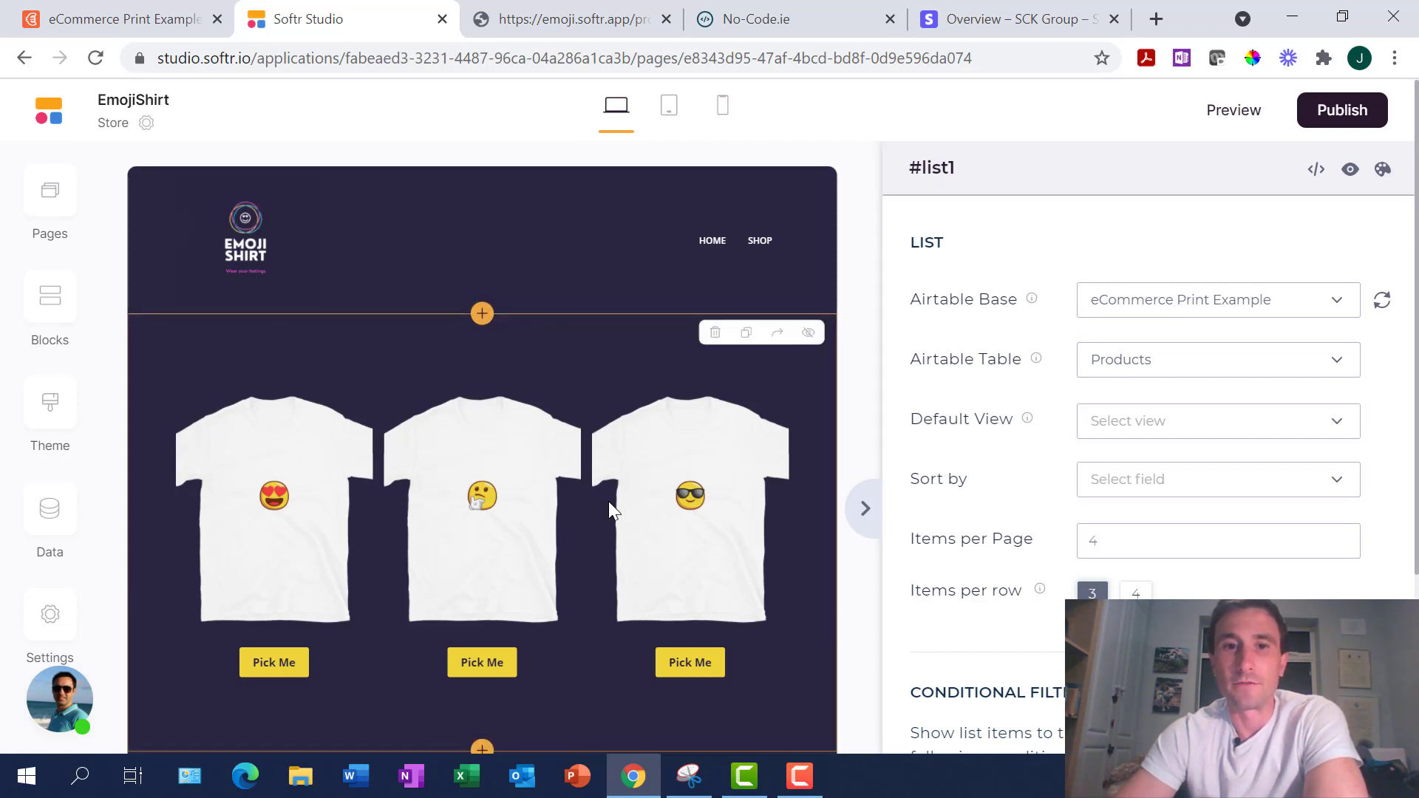
pyautogui.scroll(-3, 608, 499)
pyautogui.scroll(3, 608, 498)
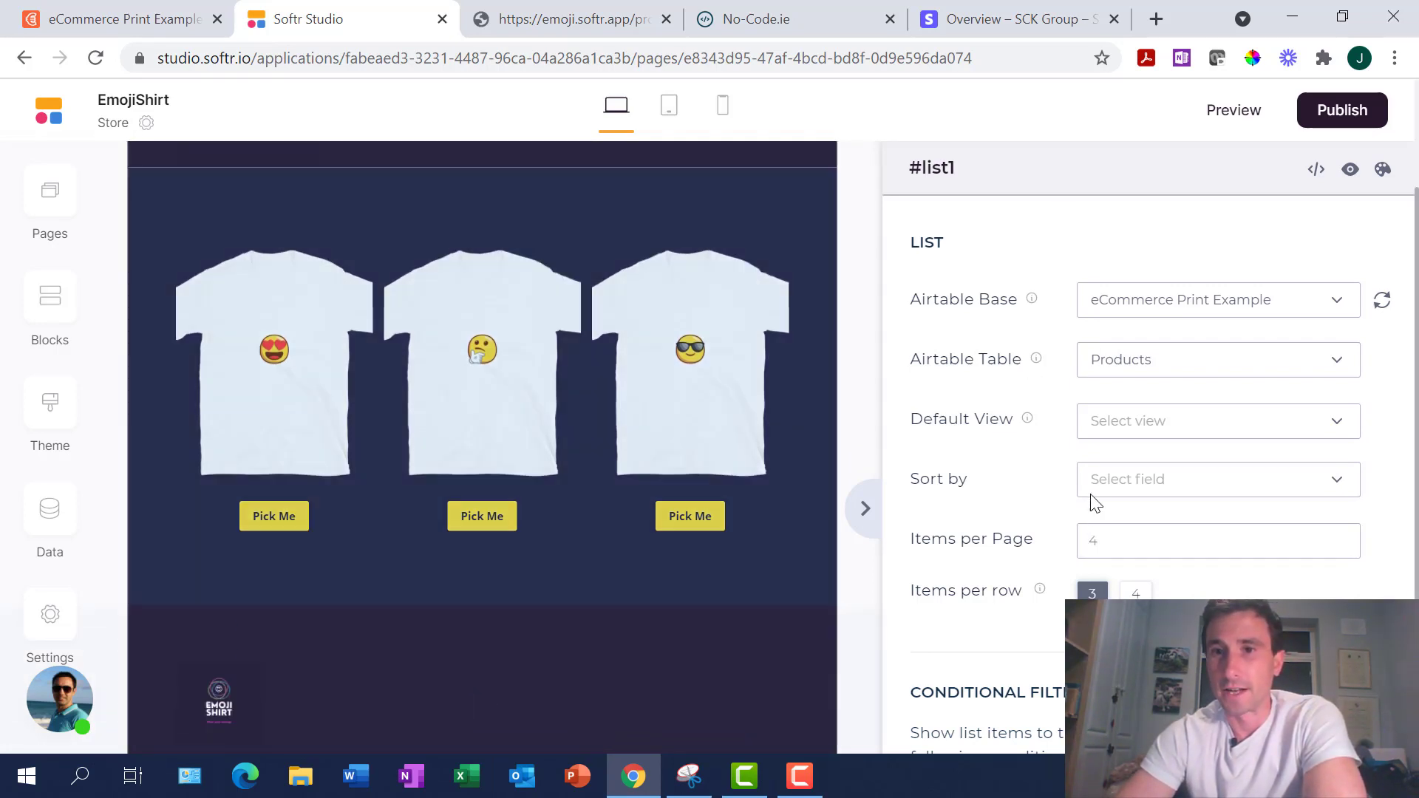
pyautogui.scroll(-3, 1035, 389)
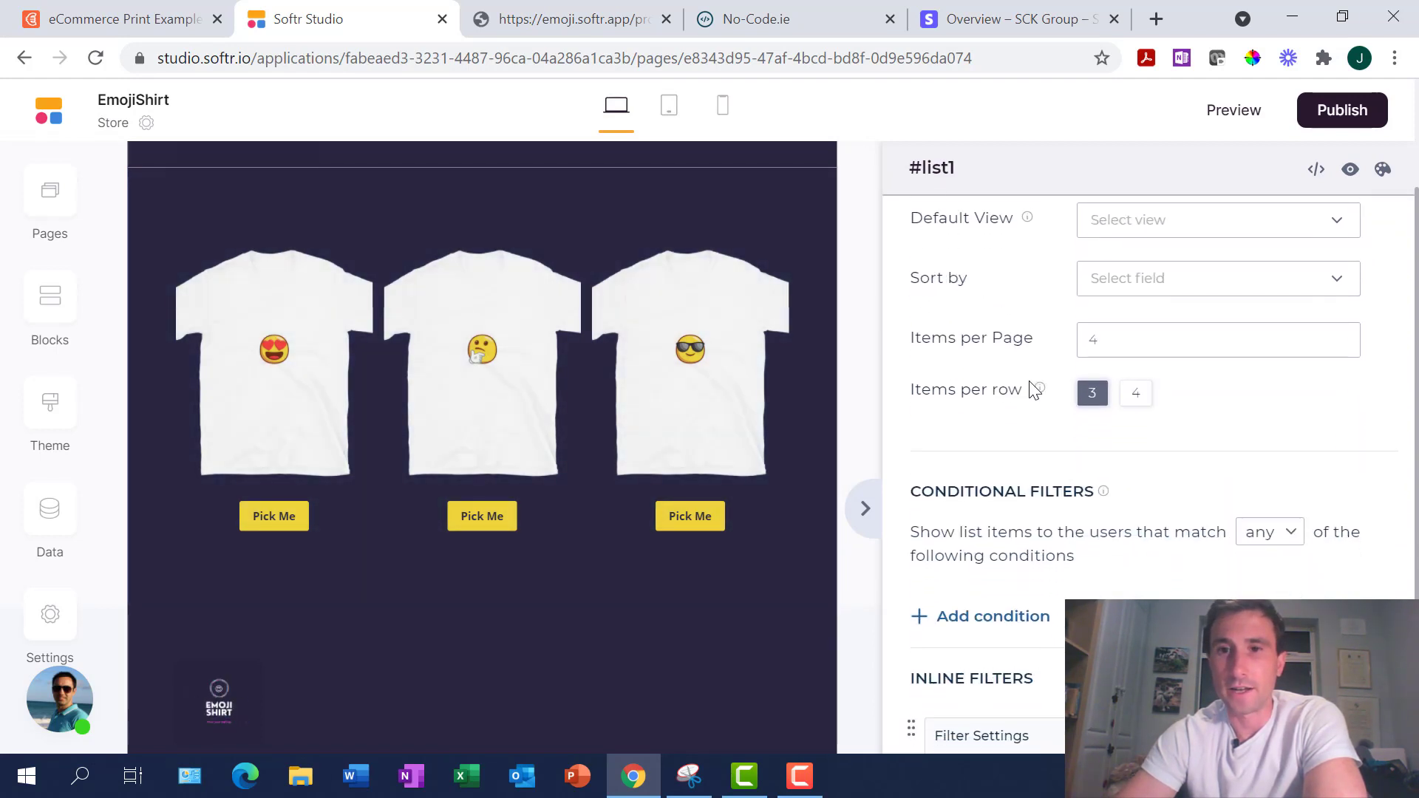
pyautogui.scroll(3, 1034, 390)
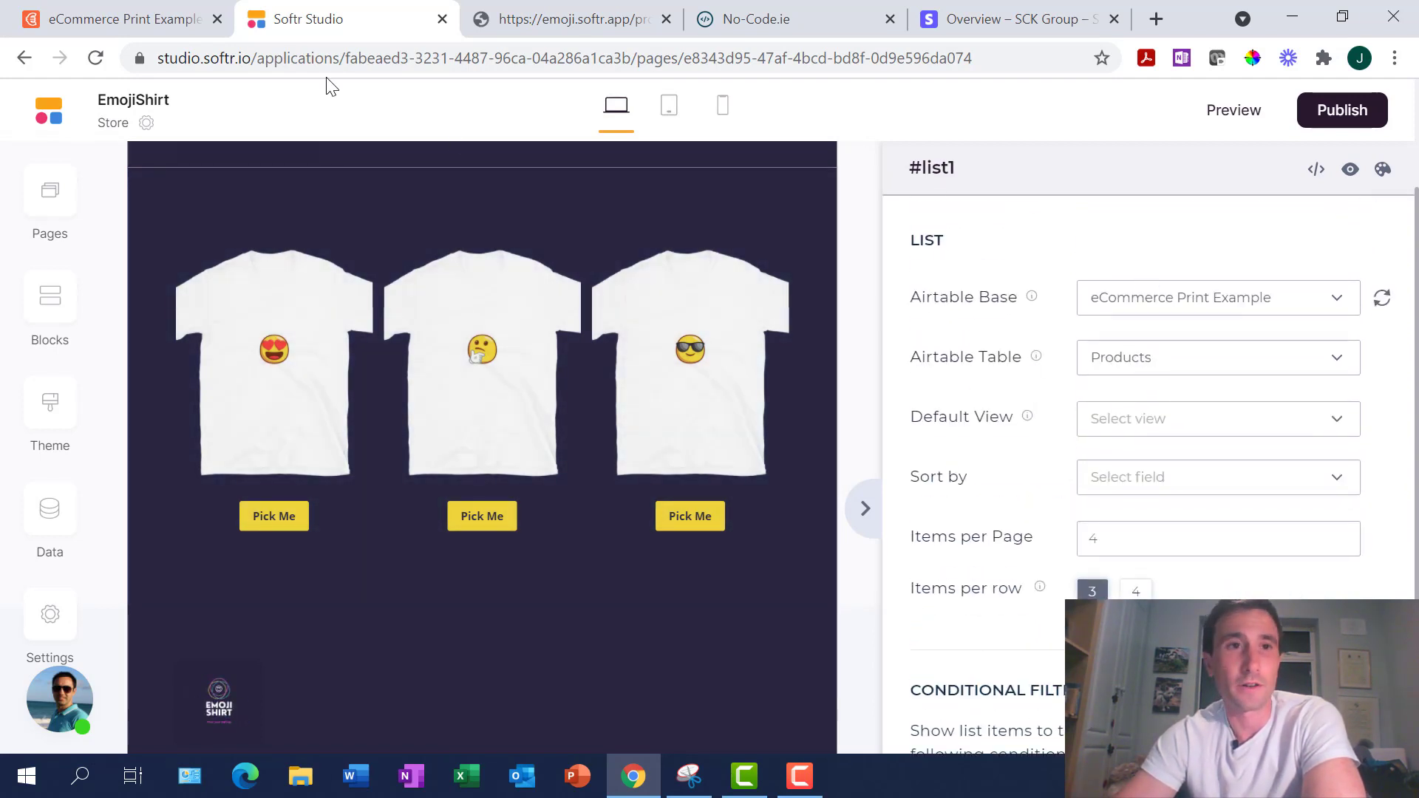
pyautogui.click(136, 13)
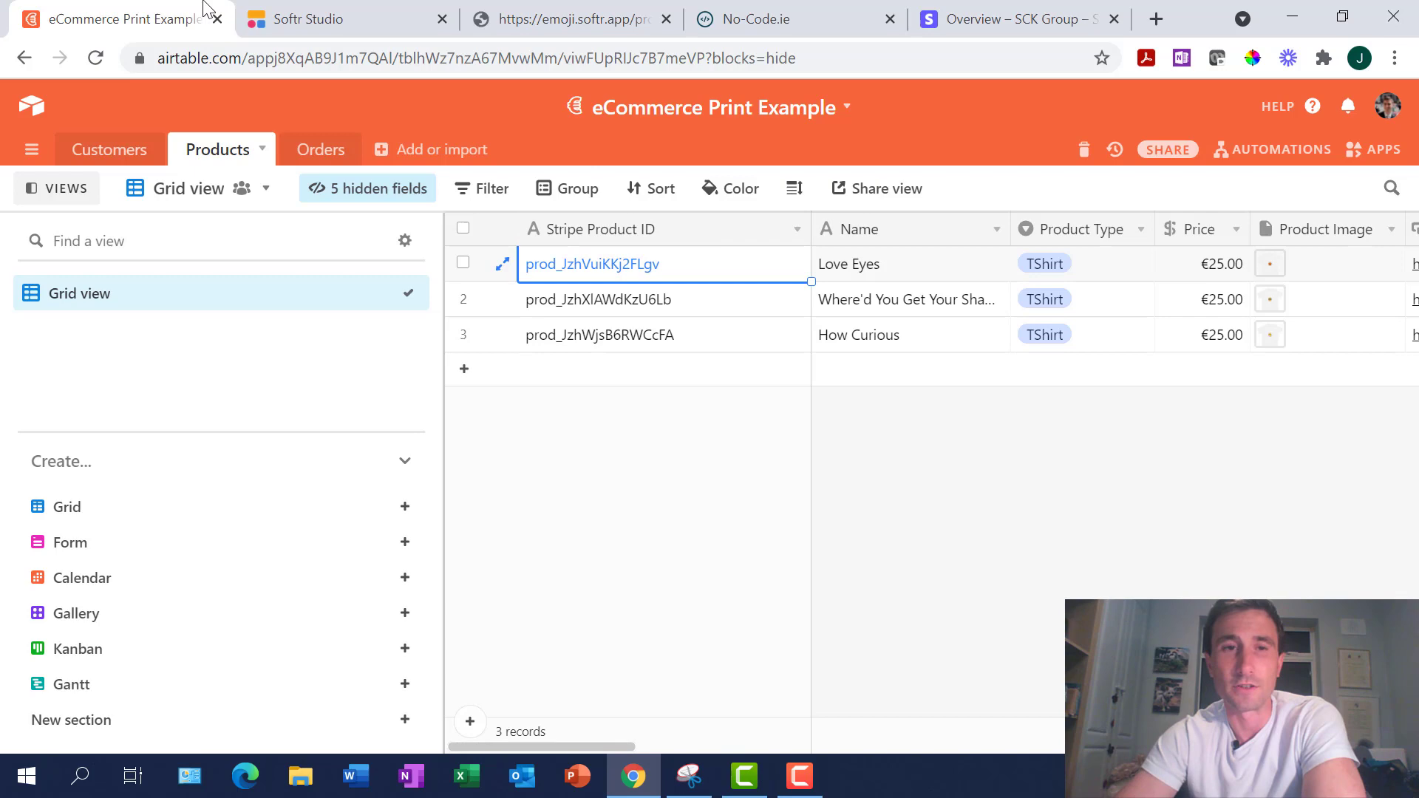
pyautogui.click(314, 25)
pyautogui.scroll(-10, 1218, 530)
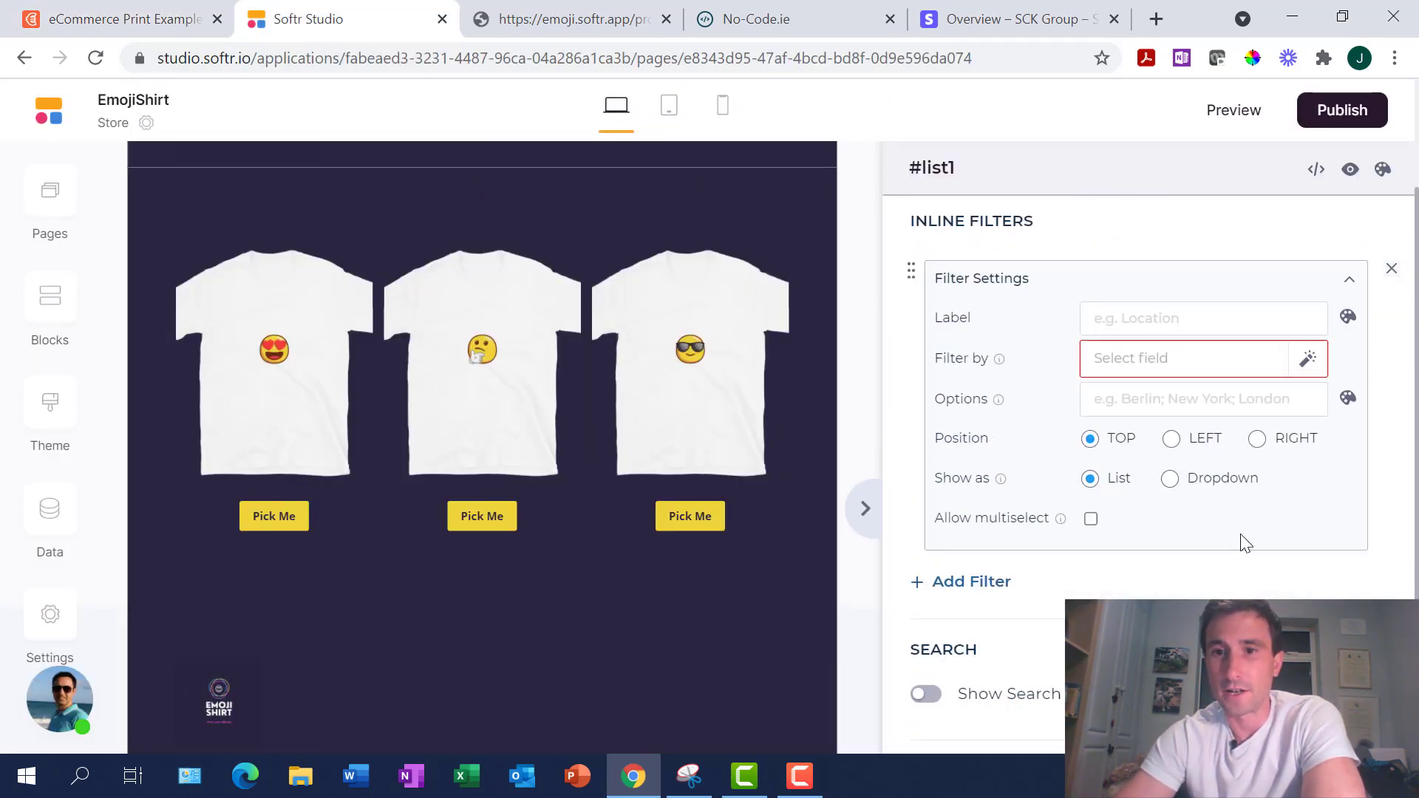
pyautogui.scroll(-8, 1245, 540)
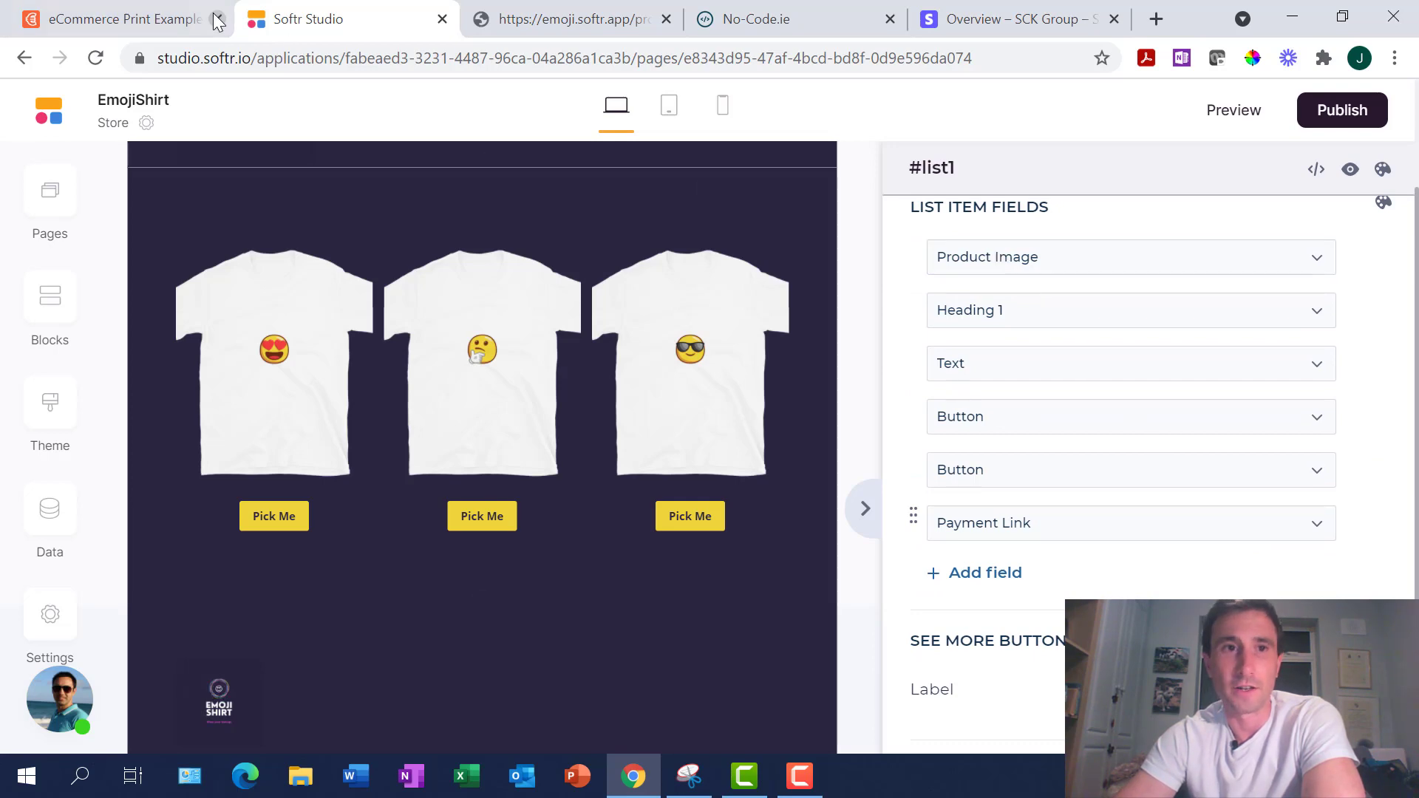
# Set the Payment Link field as a Pick Me button opening the Payment Link external URL
pyautogui.click(110, 15)
pyautogui.click(1354, 259)
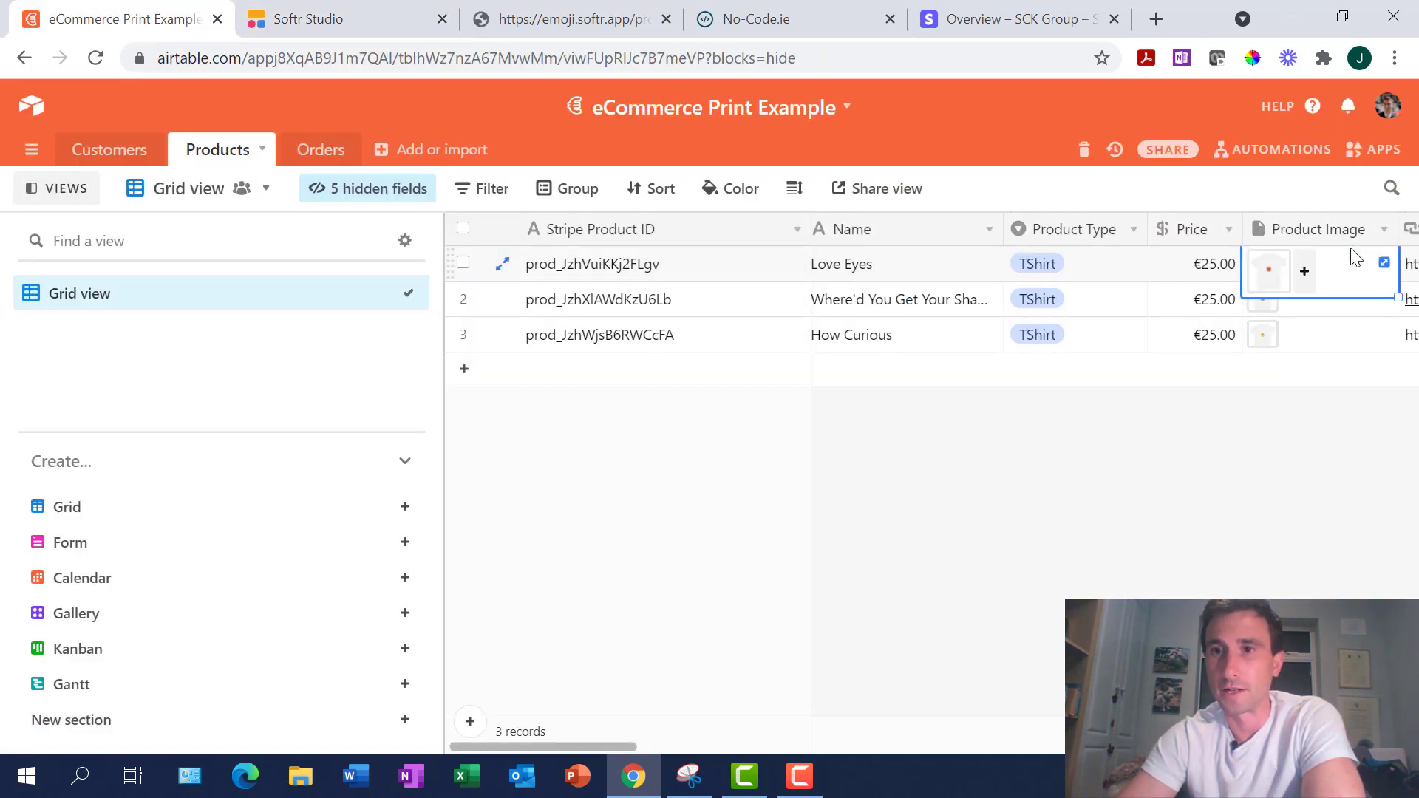
pyautogui.click(334, 25)
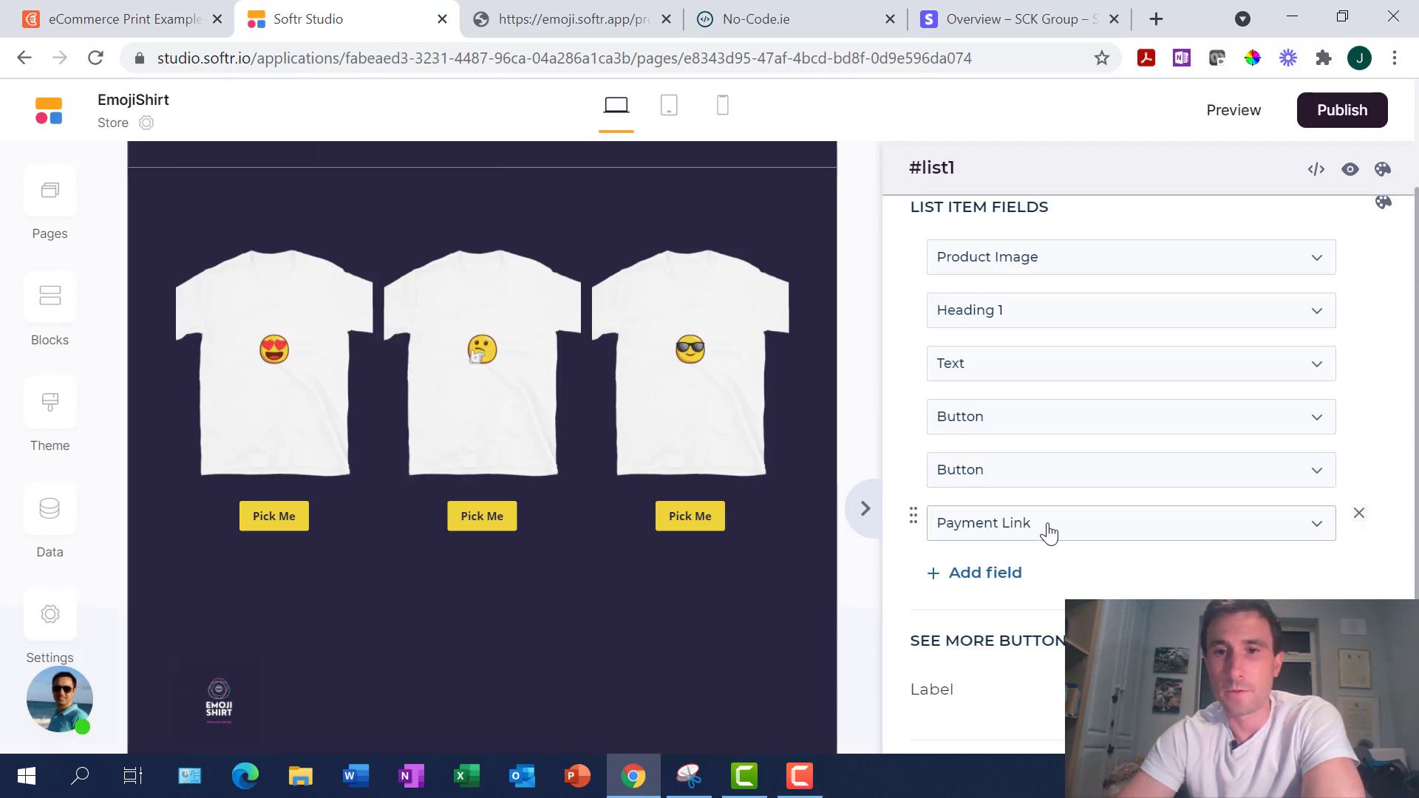
pyautogui.click(1012, 471)
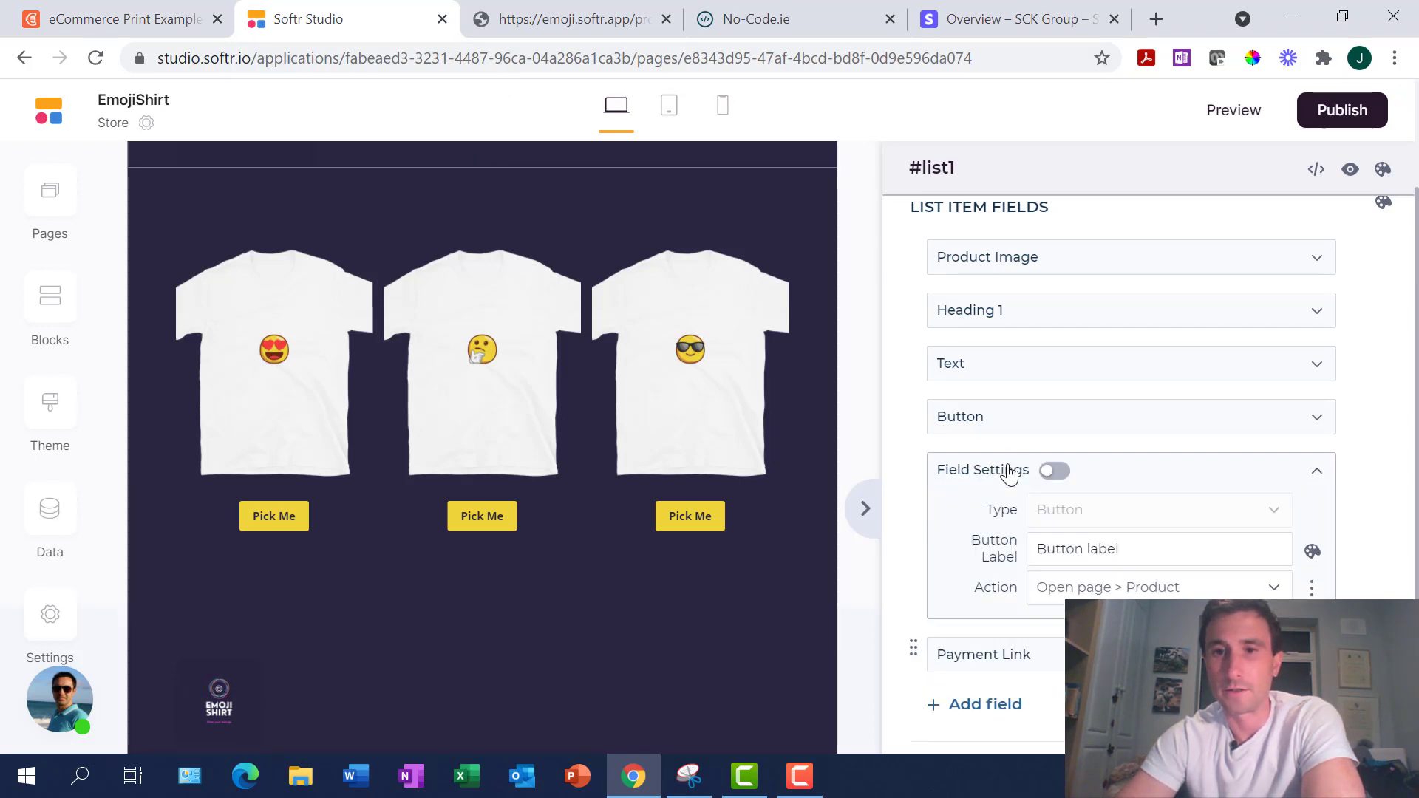
pyautogui.click(1138, 596)
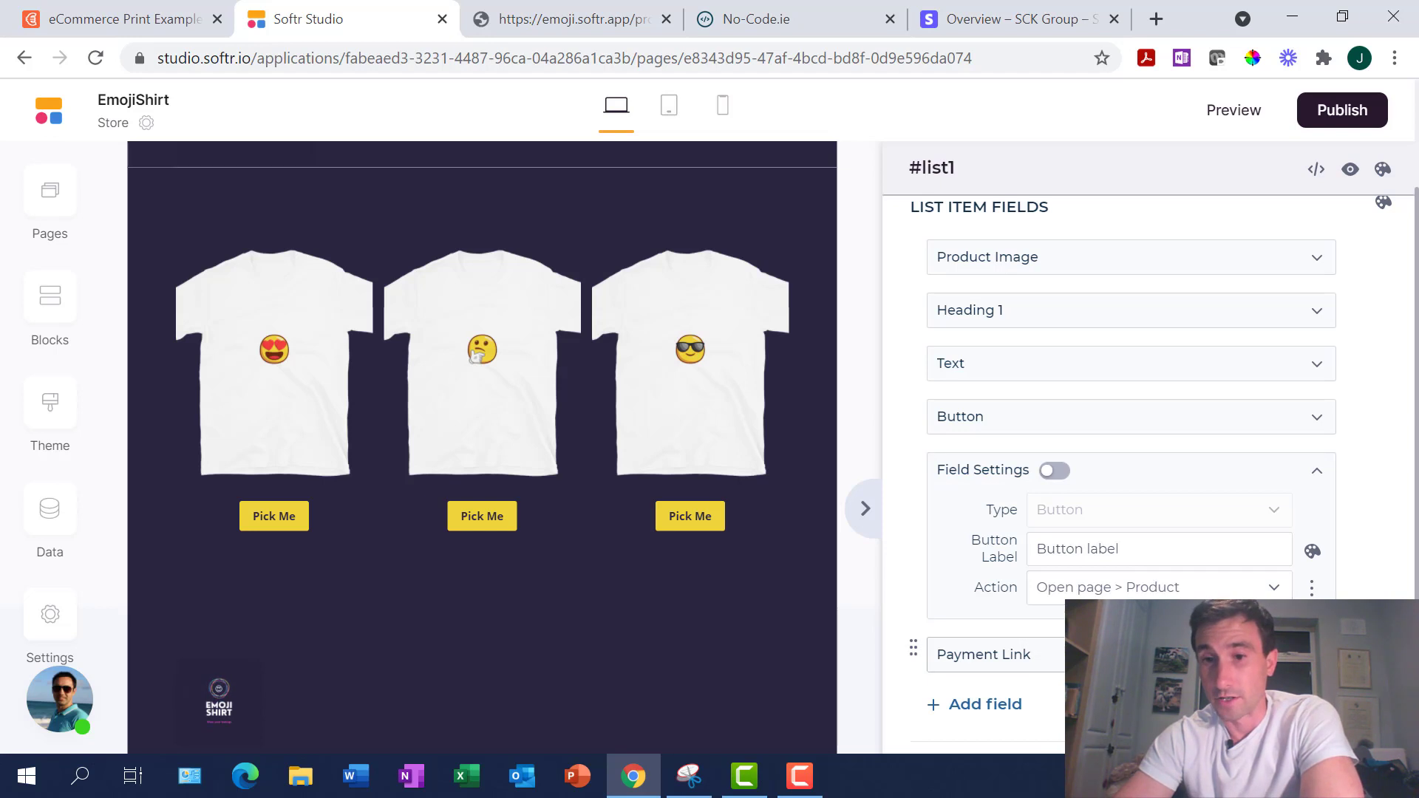
pyautogui.click(1149, 654)
pyautogui.scroll(-3, 1150, 654)
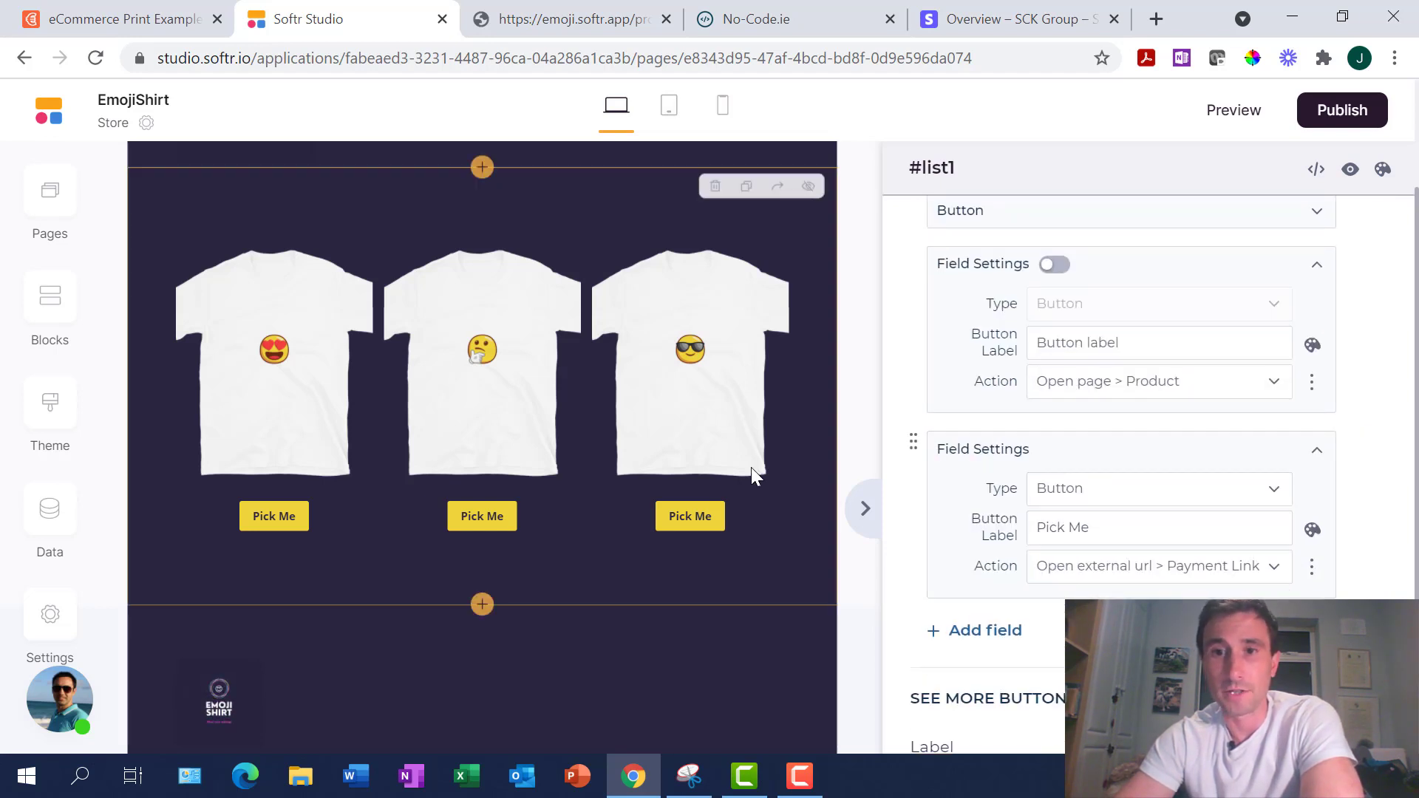
pyautogui.click(1123, 579)
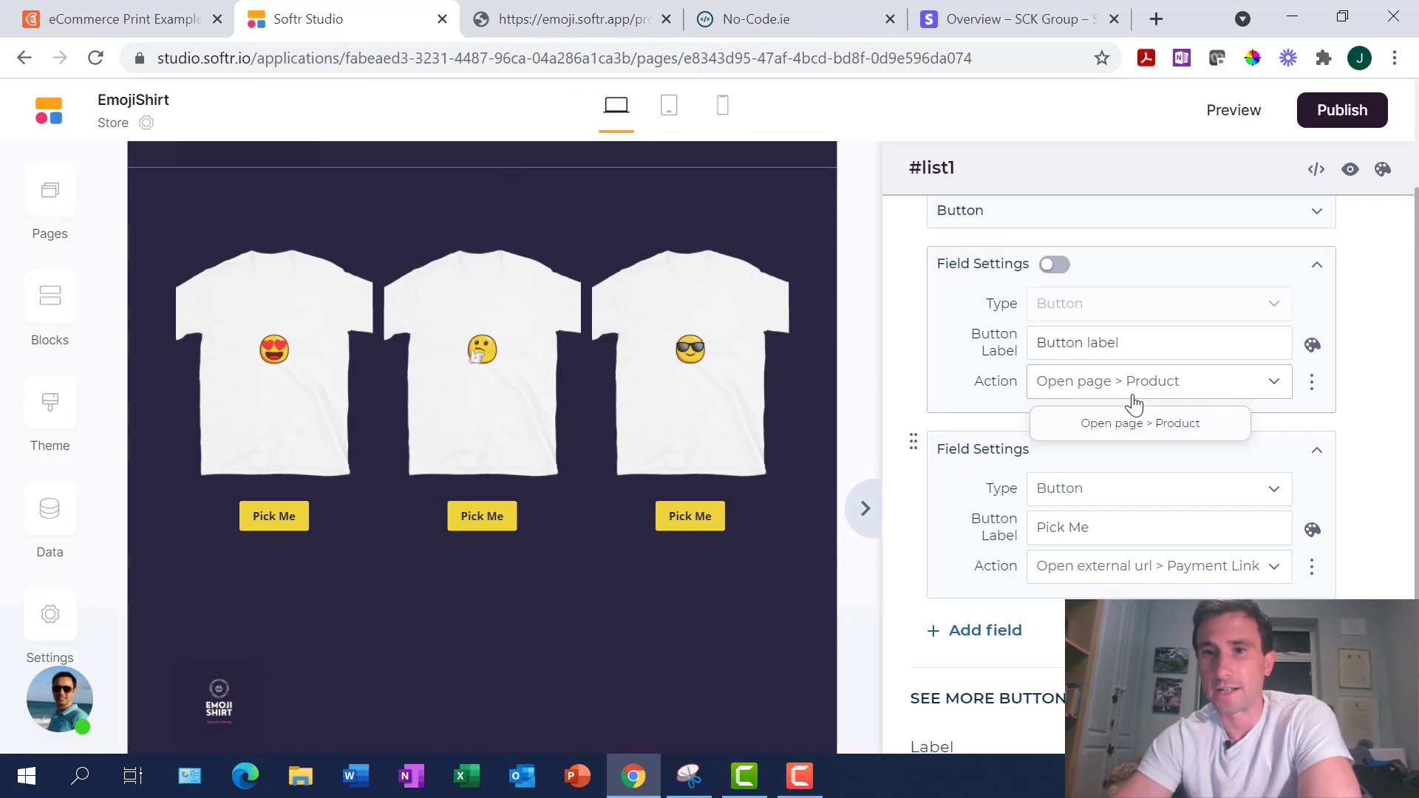
# Verify the Payment Link column in Airtable's Products table
pyautogui.click(76, 26)
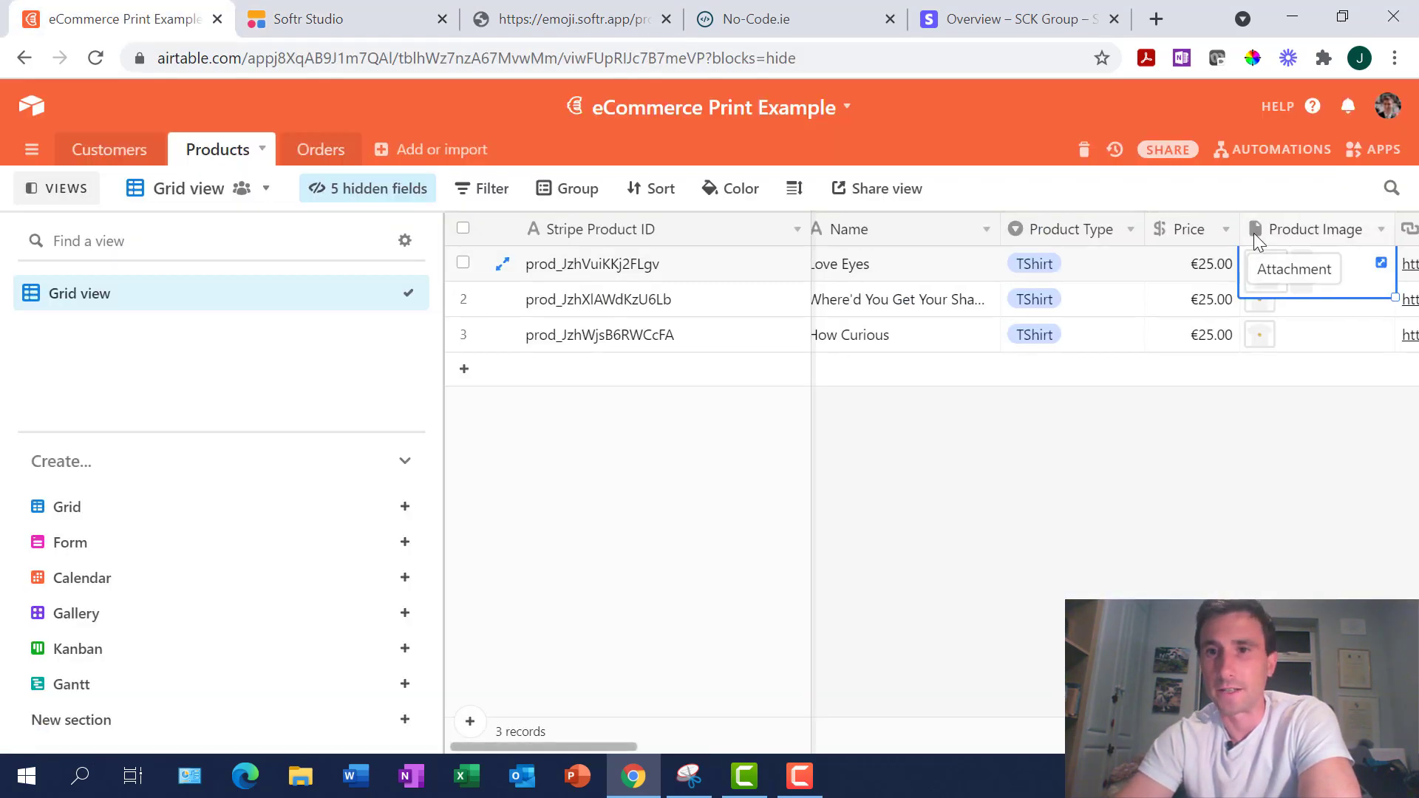
pyautogui.hscroll(5, 1219, 266)
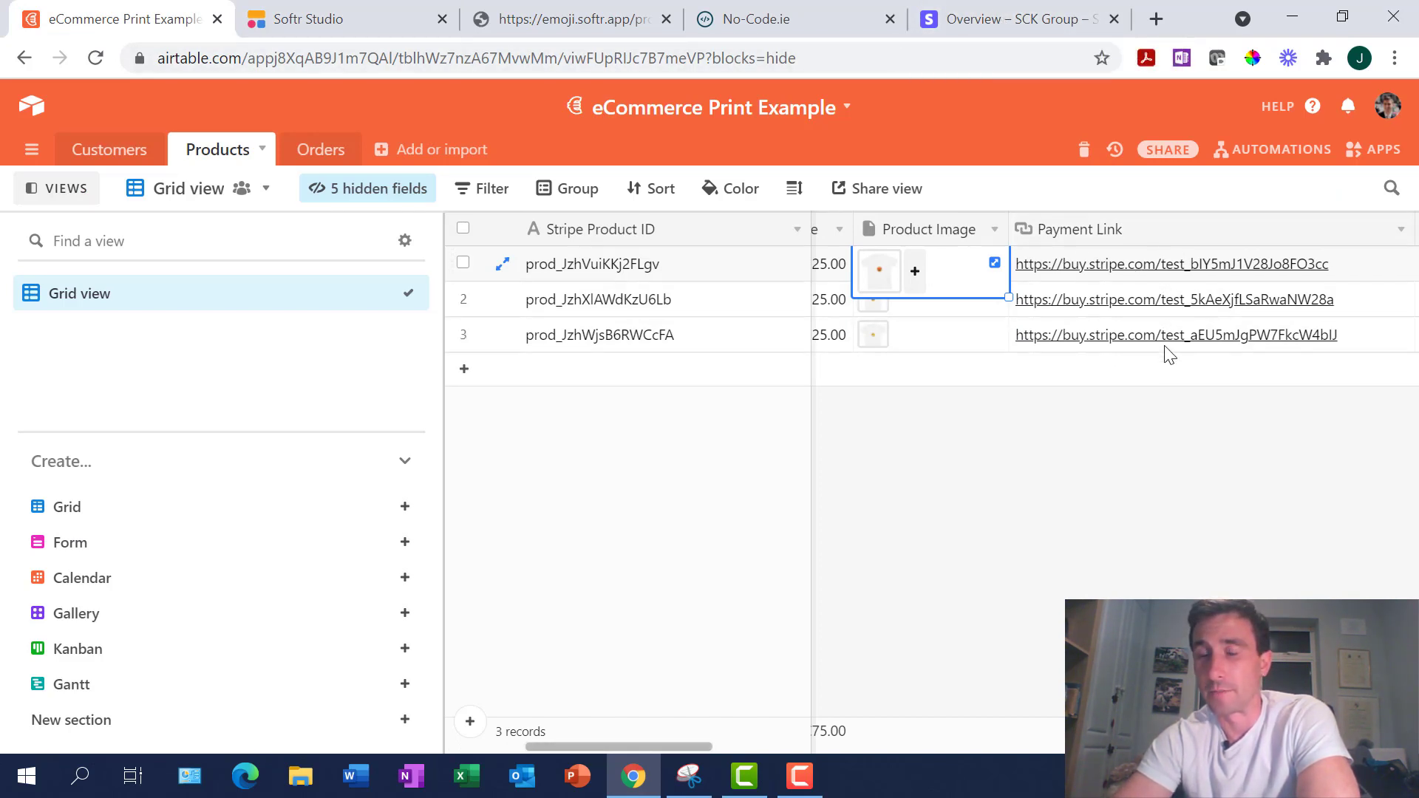
pyautogui.click(356, 22)
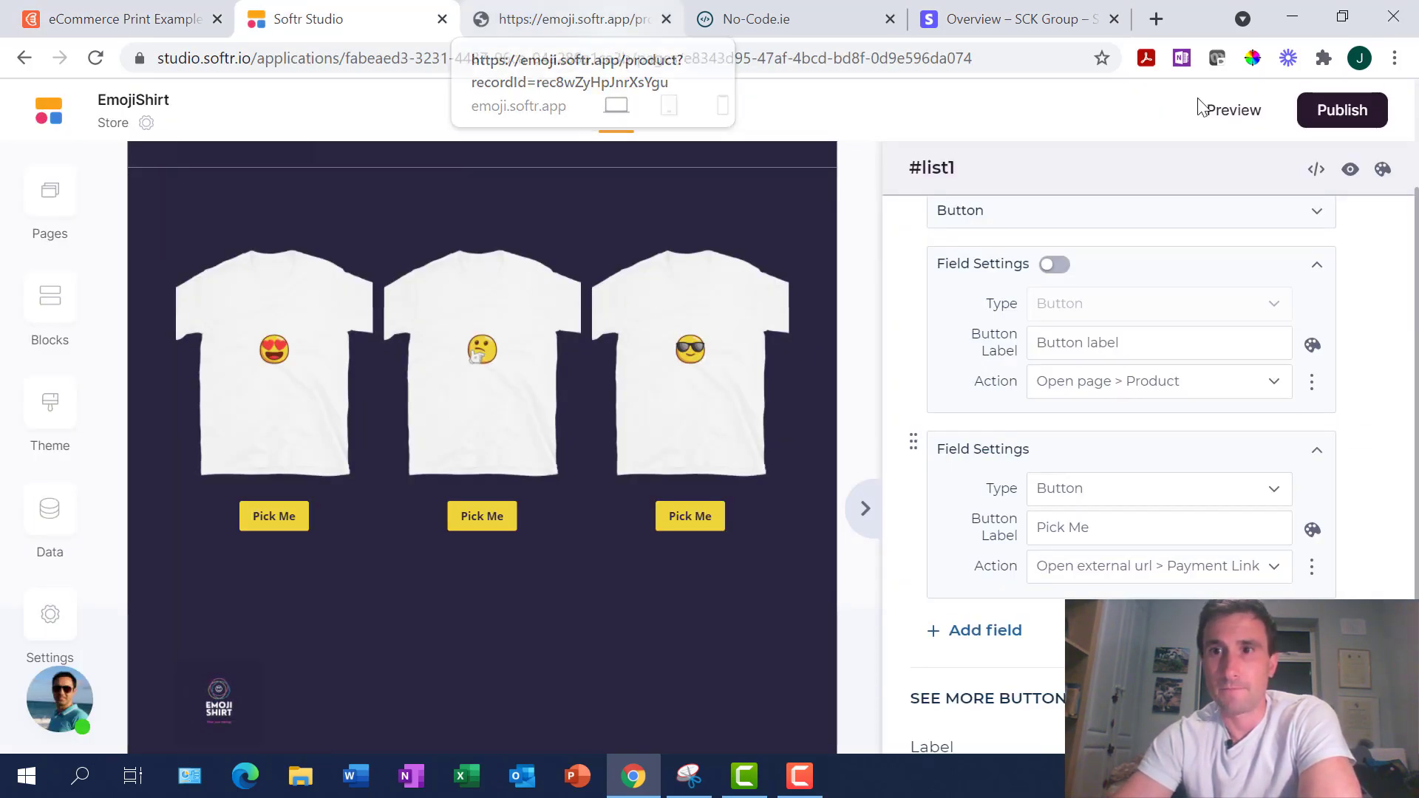
# Go to the live site's home page and into the 'Wear your heart on your sleeve!' store listing
pyautogui.click(604, 22)
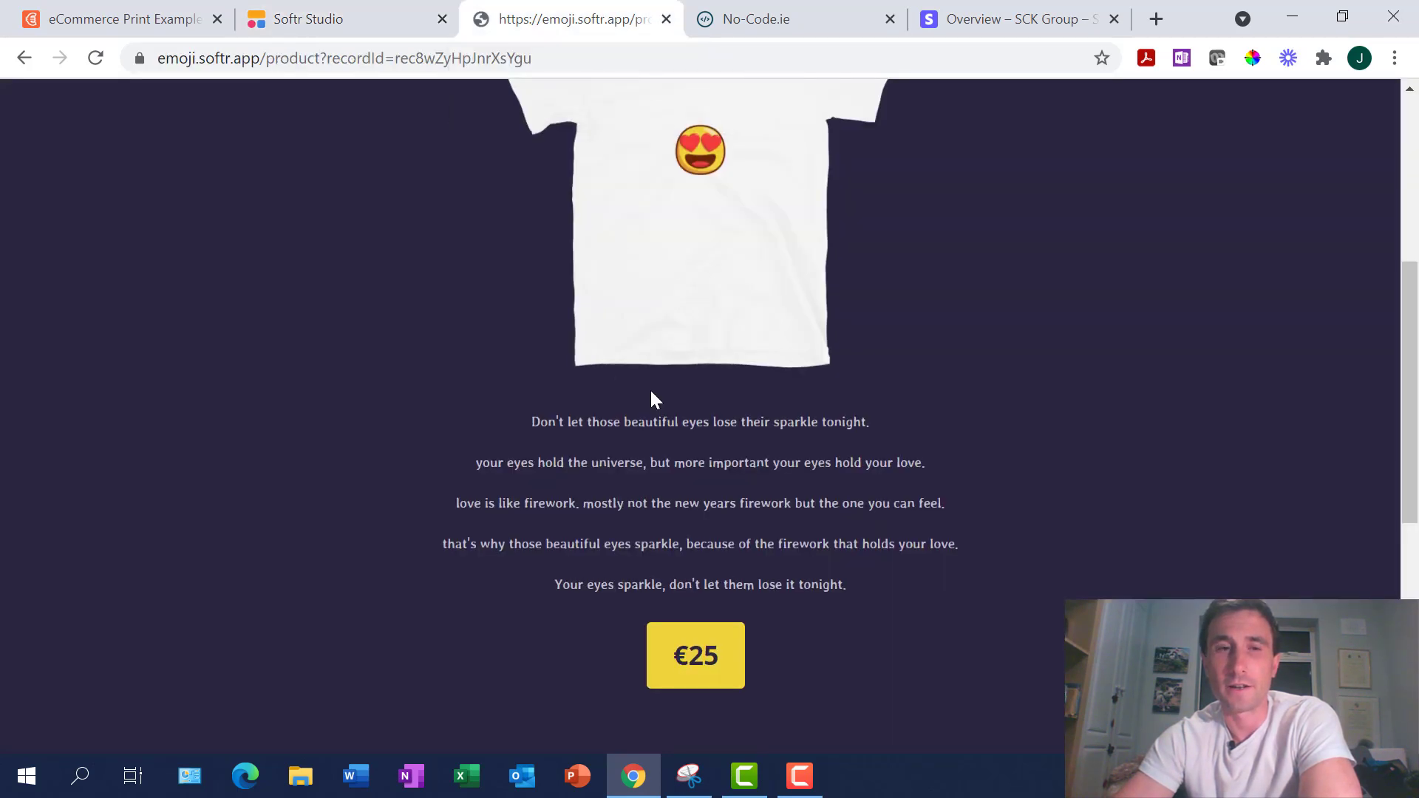
pyautogui.scroll(2, 669, 406)
pyautogui.scroll(-2, 995, 558)
pyautogui.scroll(5, 994, 558)
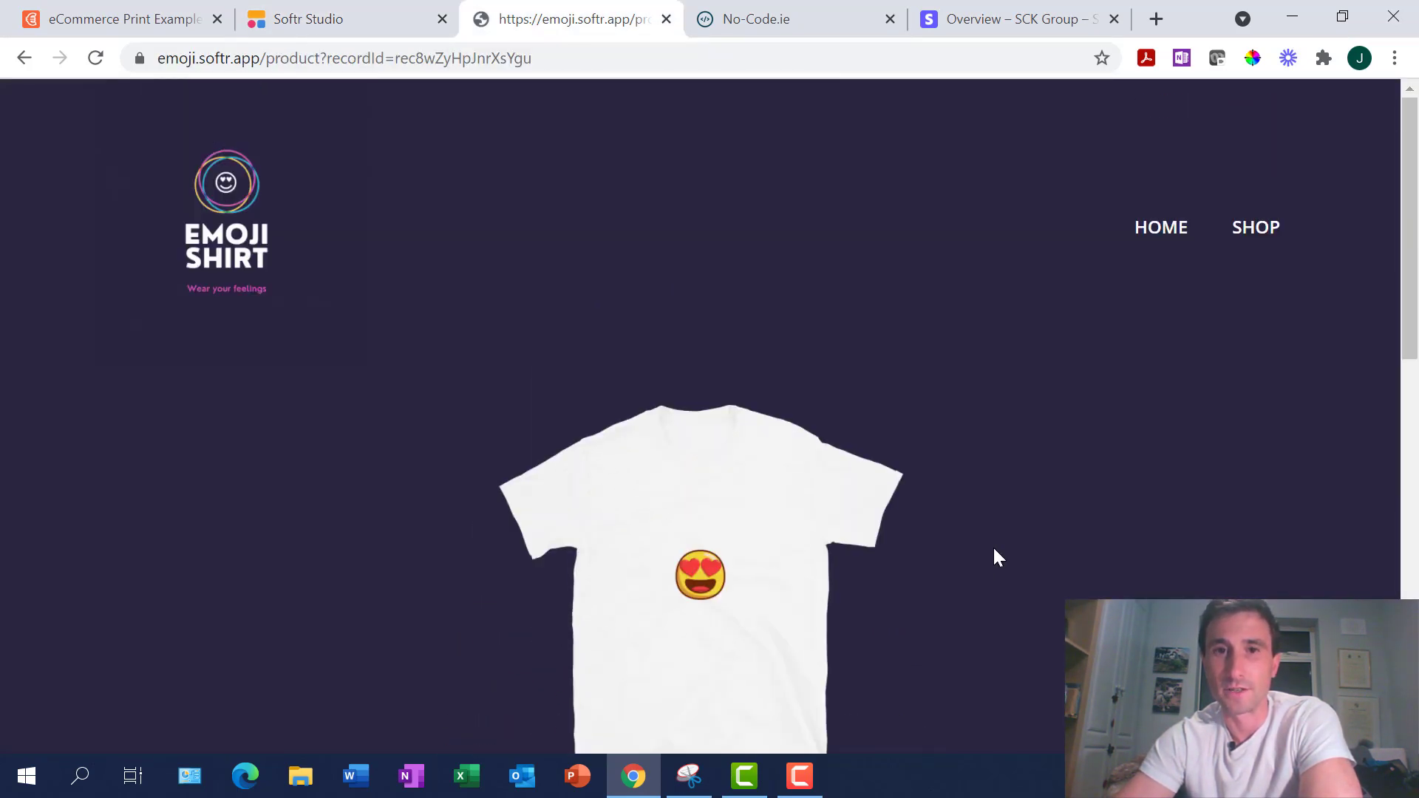
pyautogui.scroll(-10, 995, 558)
pyautogui.scroll(7, 995, 558)
pyautogui.scroll(4, 994, 558)
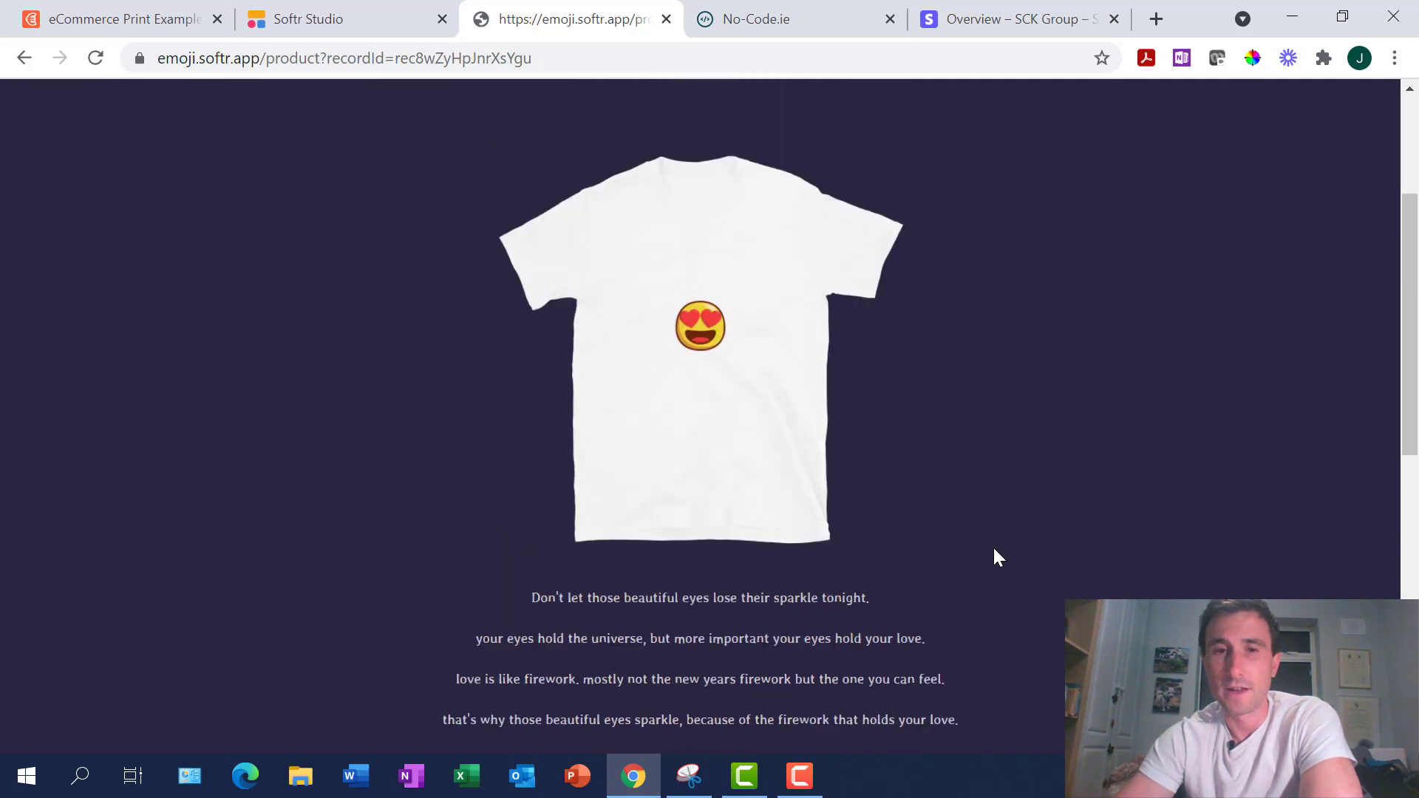
pyautogui.scroll(-1, 995, 558)
pyautogui.scroll(2, 995, 558)
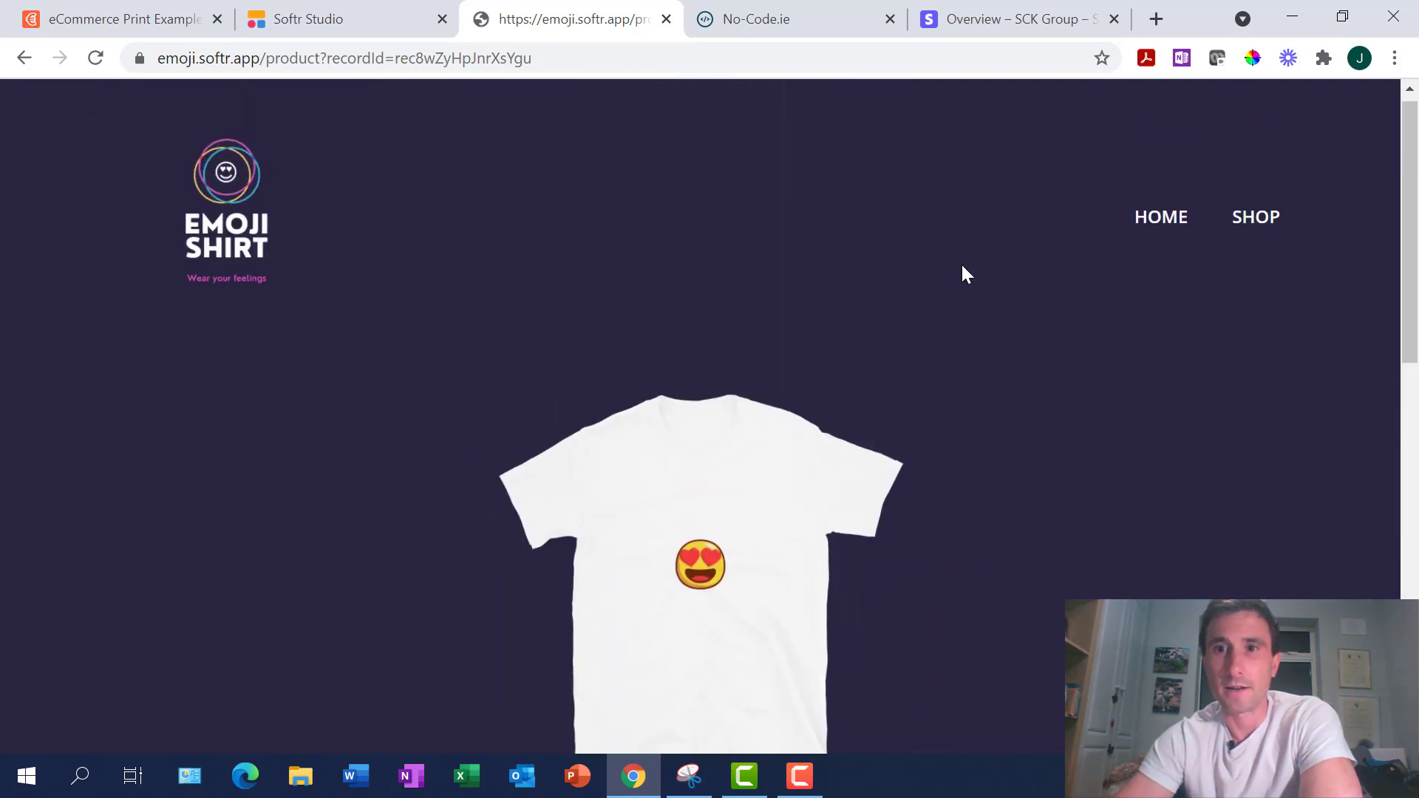
pyautogui.click(218, 239)
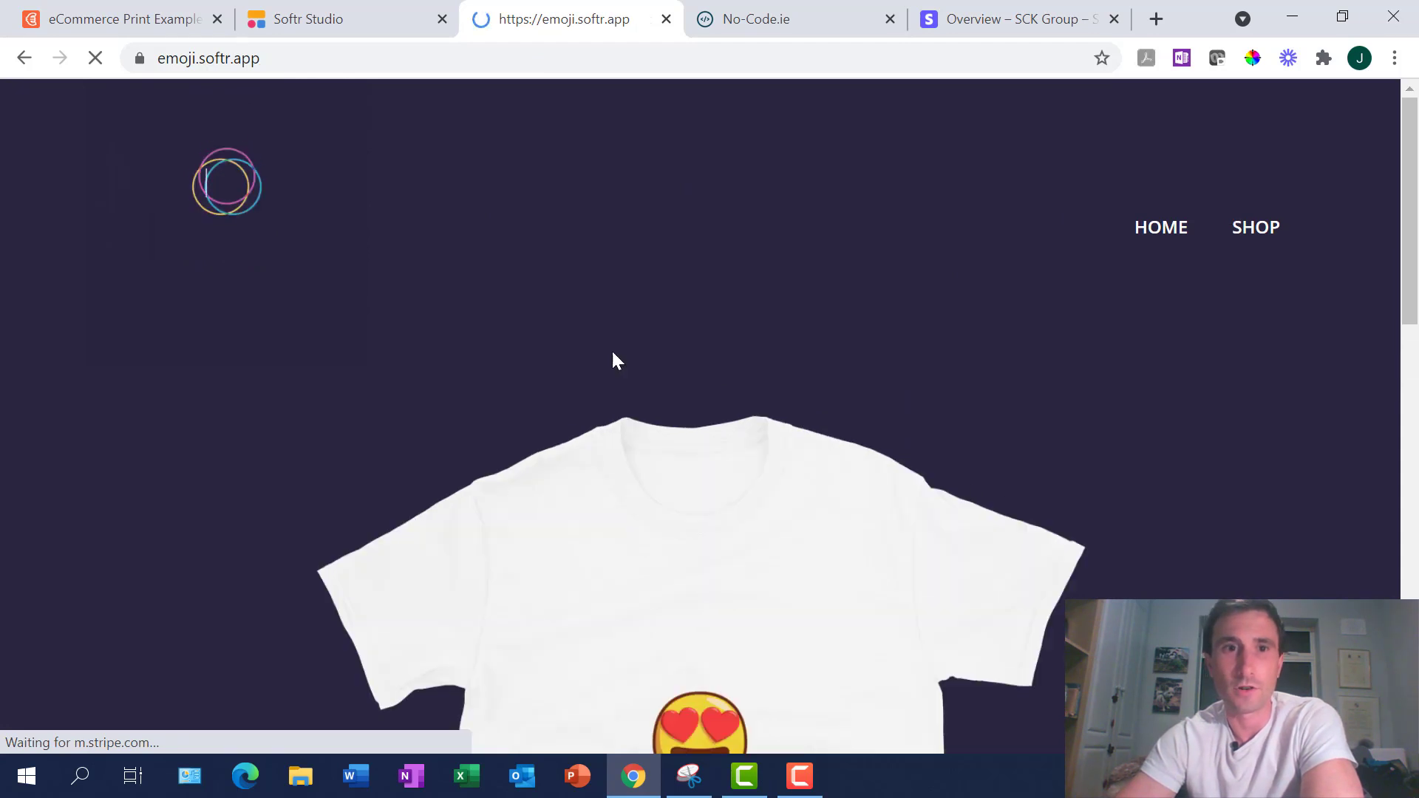
pyautogui.scroll(-10, 1025, 463)
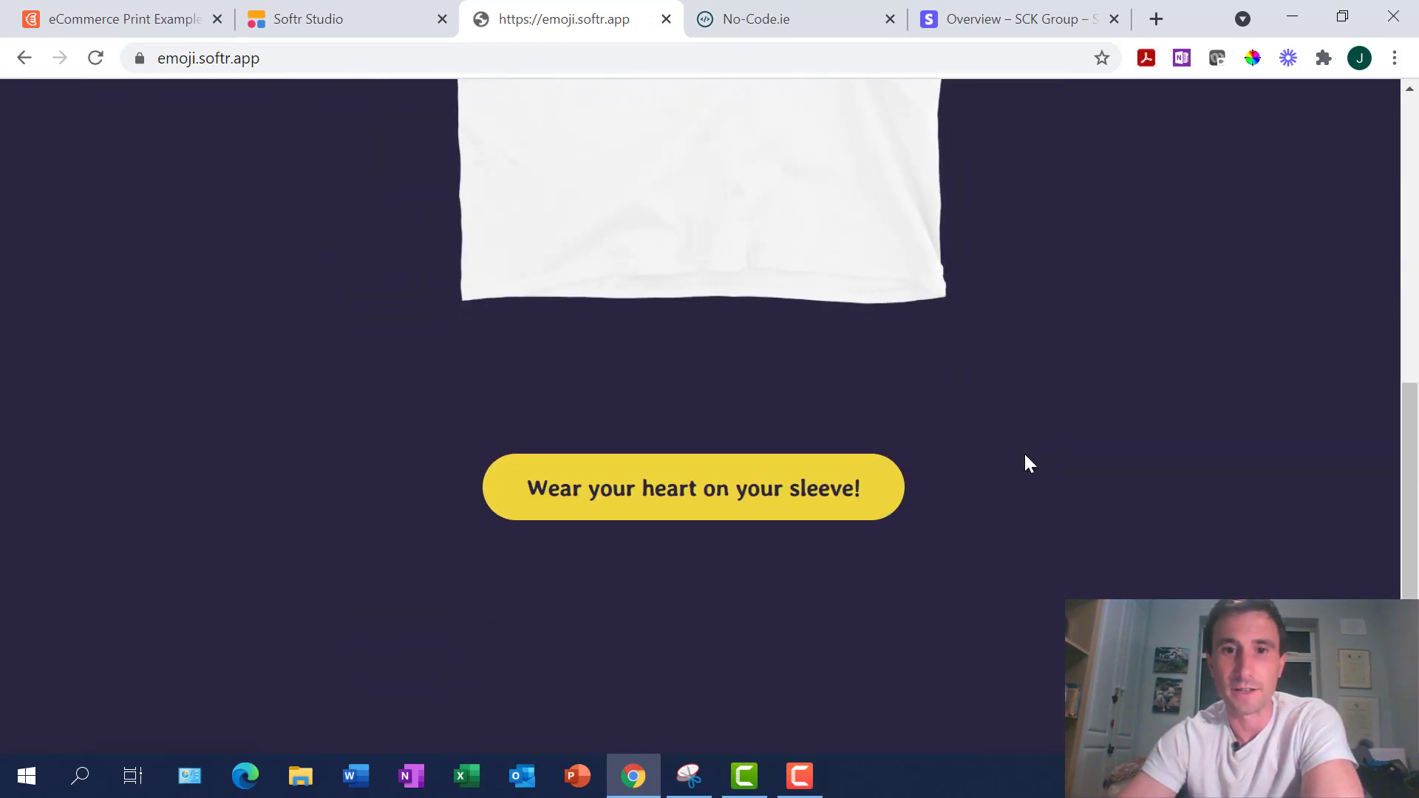
pyautogui.click(728, 483)
# Open the Where'd You Get Your Shades shirt and choose its €25 price button
pyautogui.scroll(-7, 851, 477)
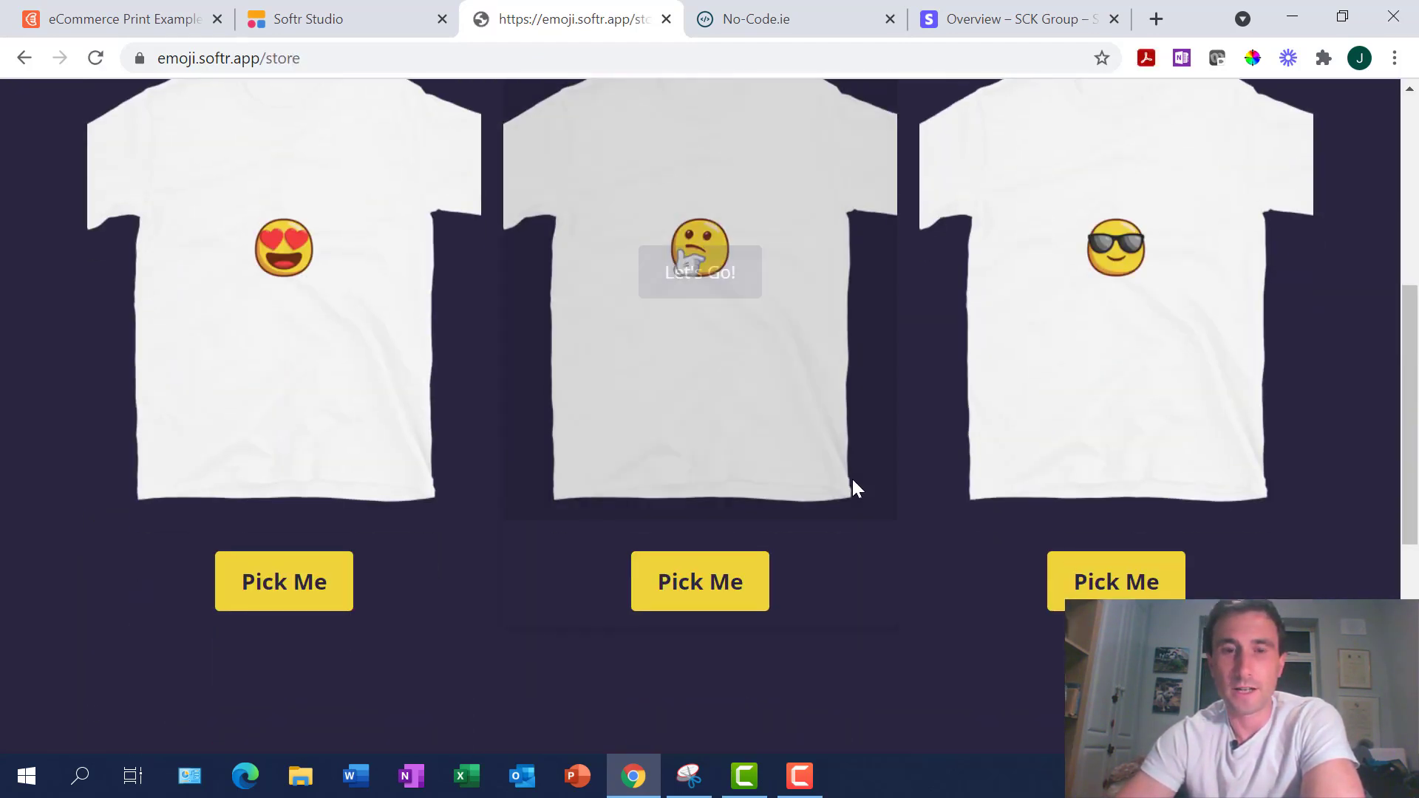
pyautogui.scroll(1, 851, 477)
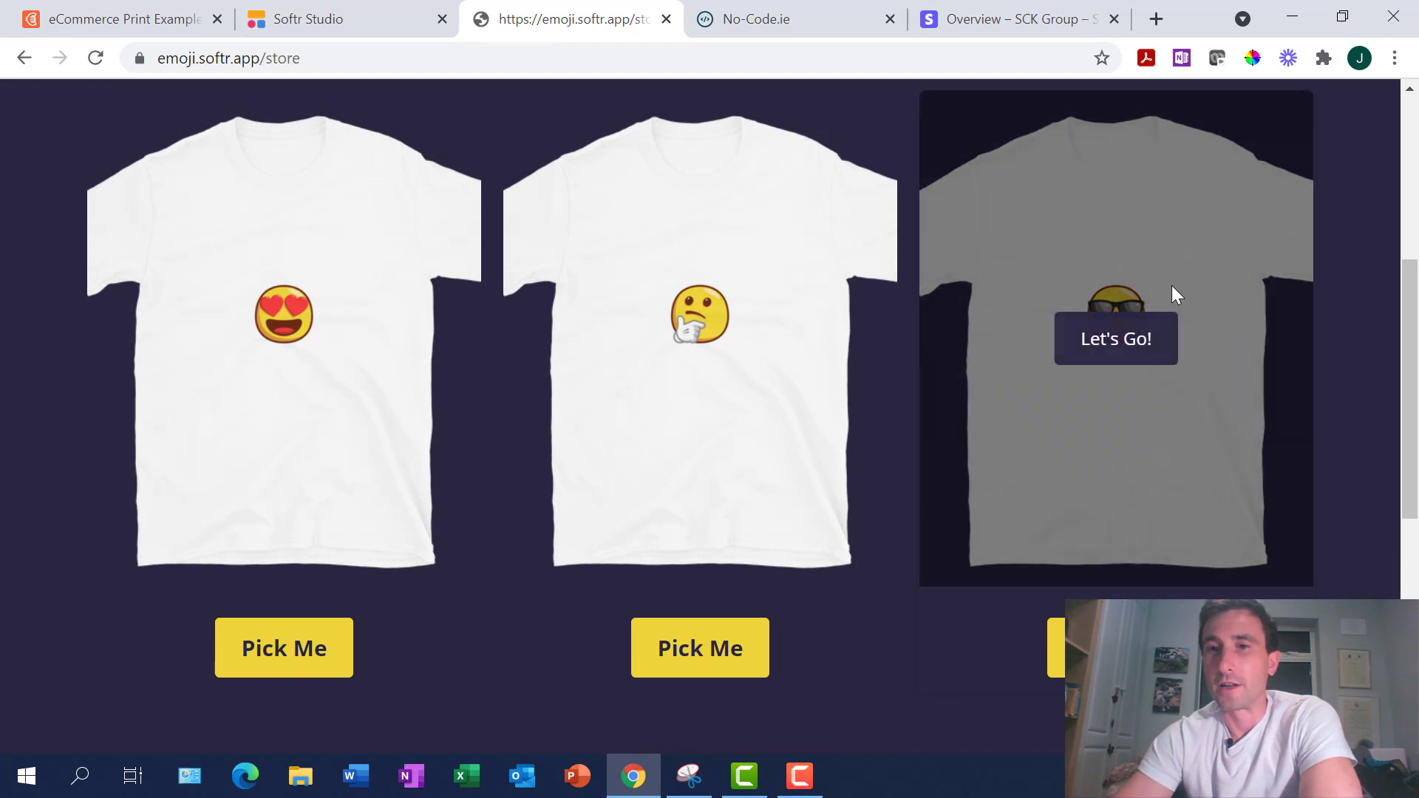
pyautogui.click(1156, 350)
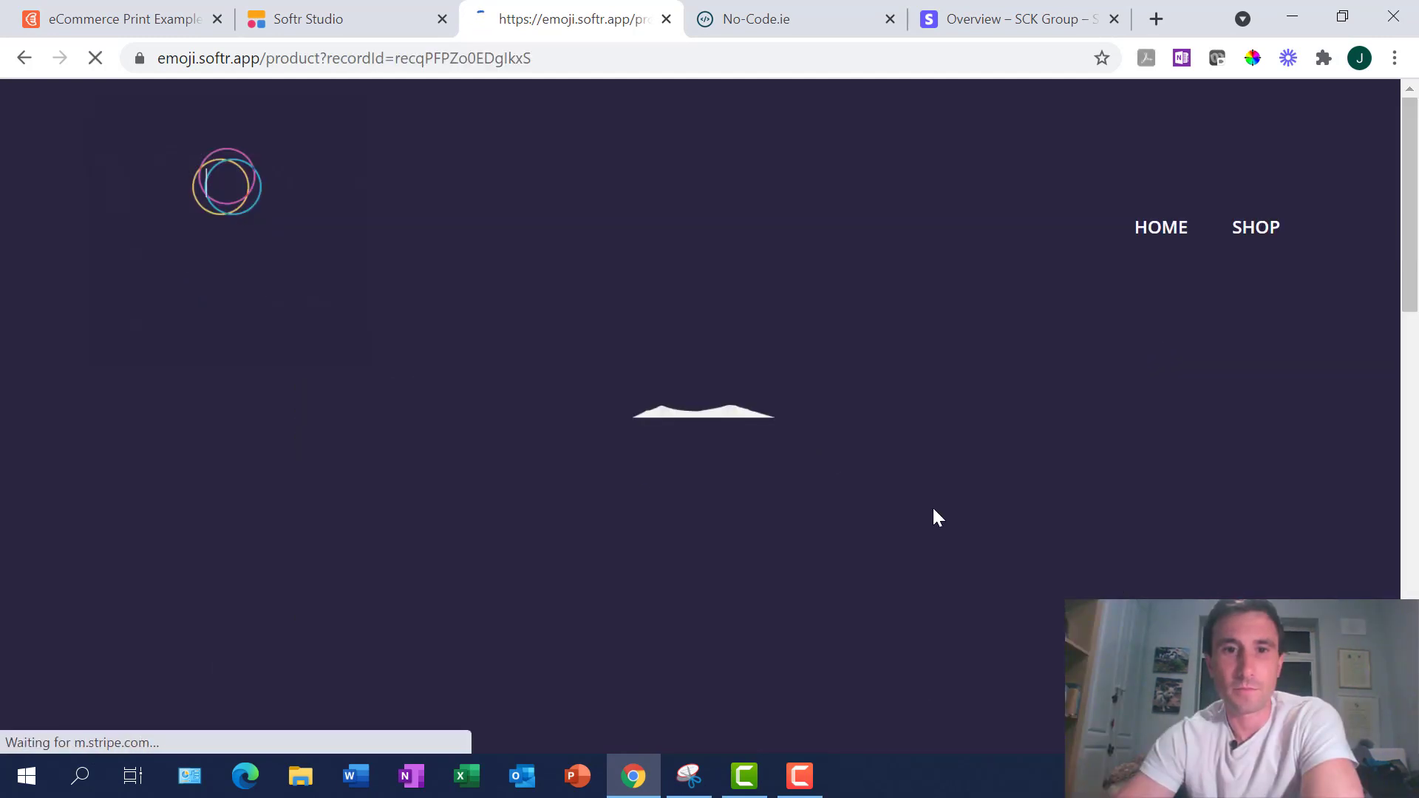
pyautogui.scroll(-10, 934, 516)
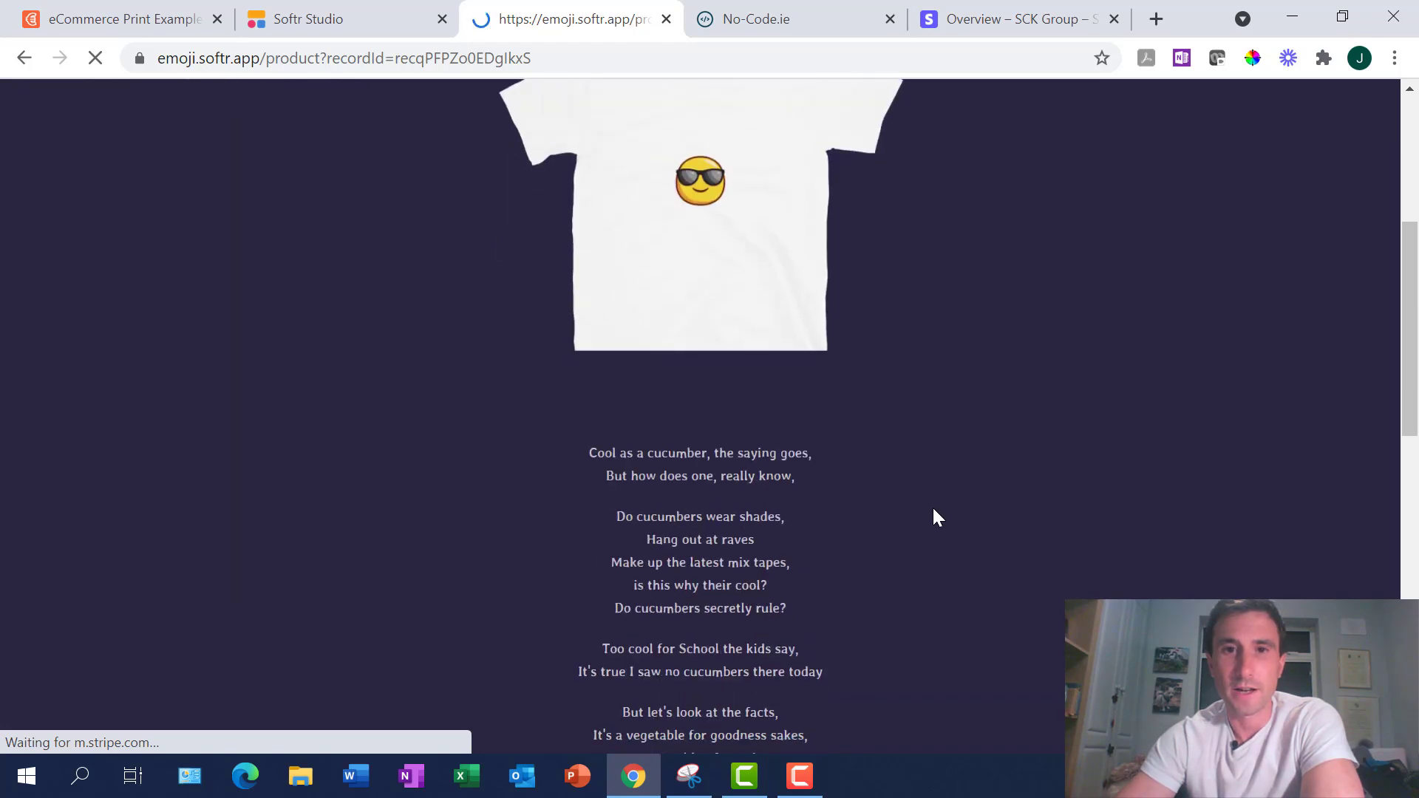
pyautogui.scroll(-3, 933, 510)
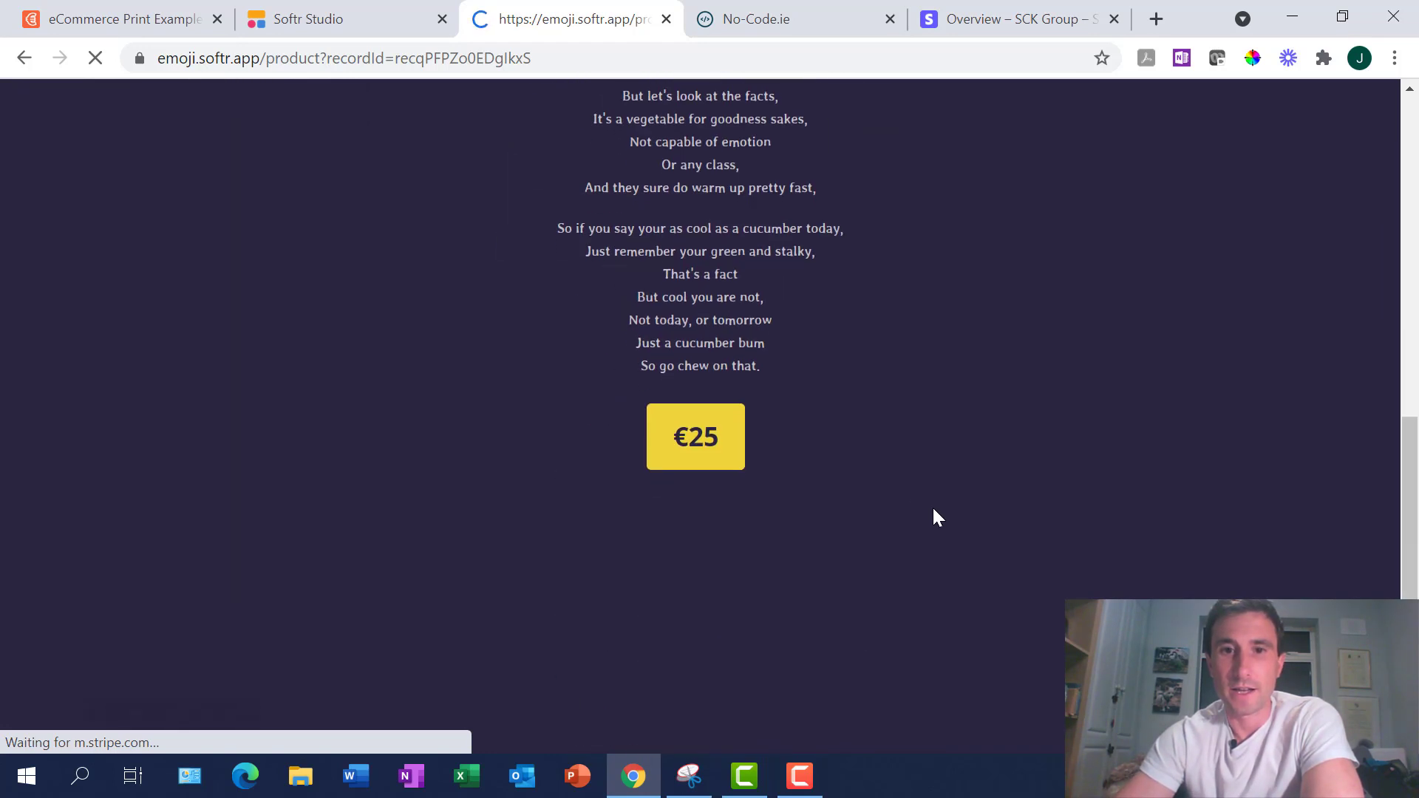
pyautogui.click(714, 443)
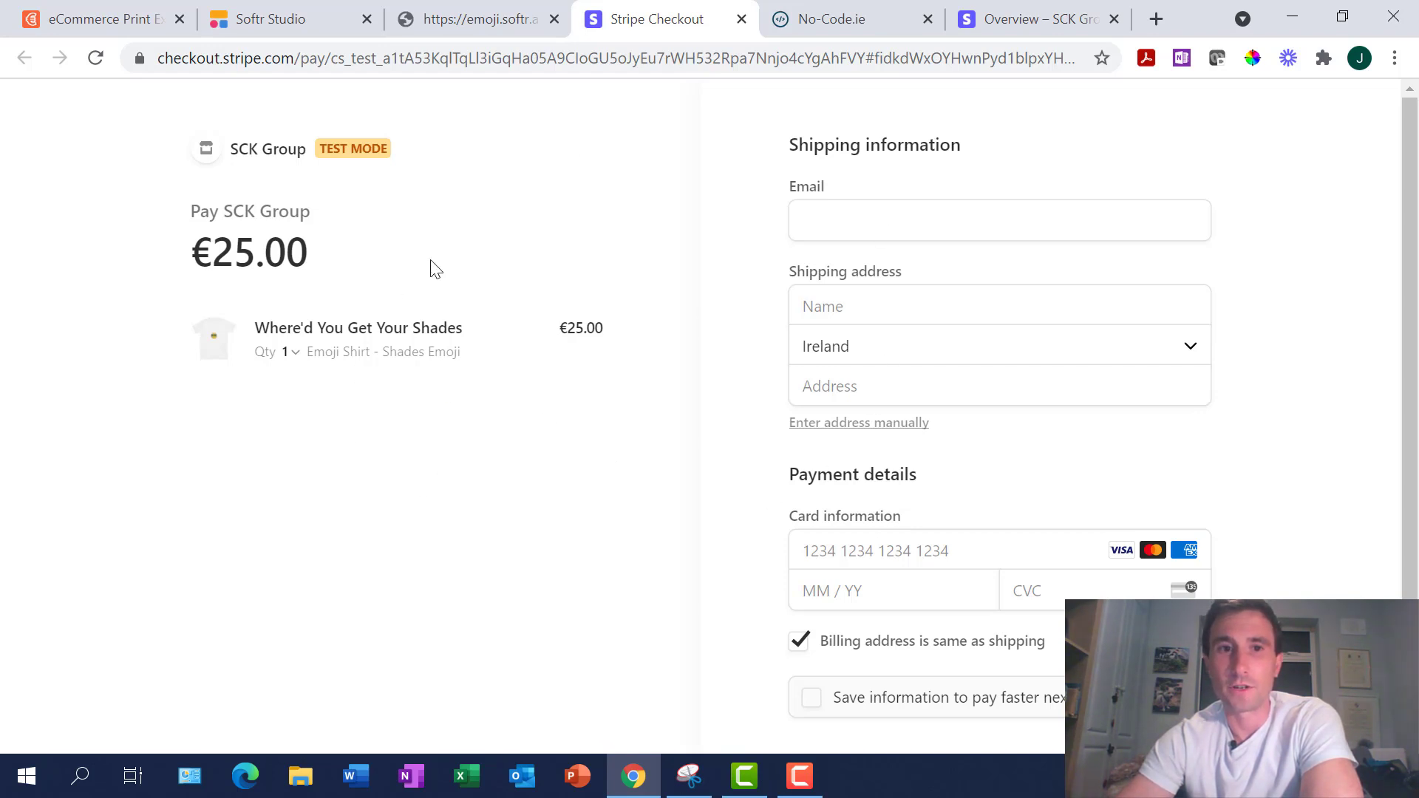
# Check the shirt's quantity options and leave the quantity unchanged
pyautogui.click(294, 353)
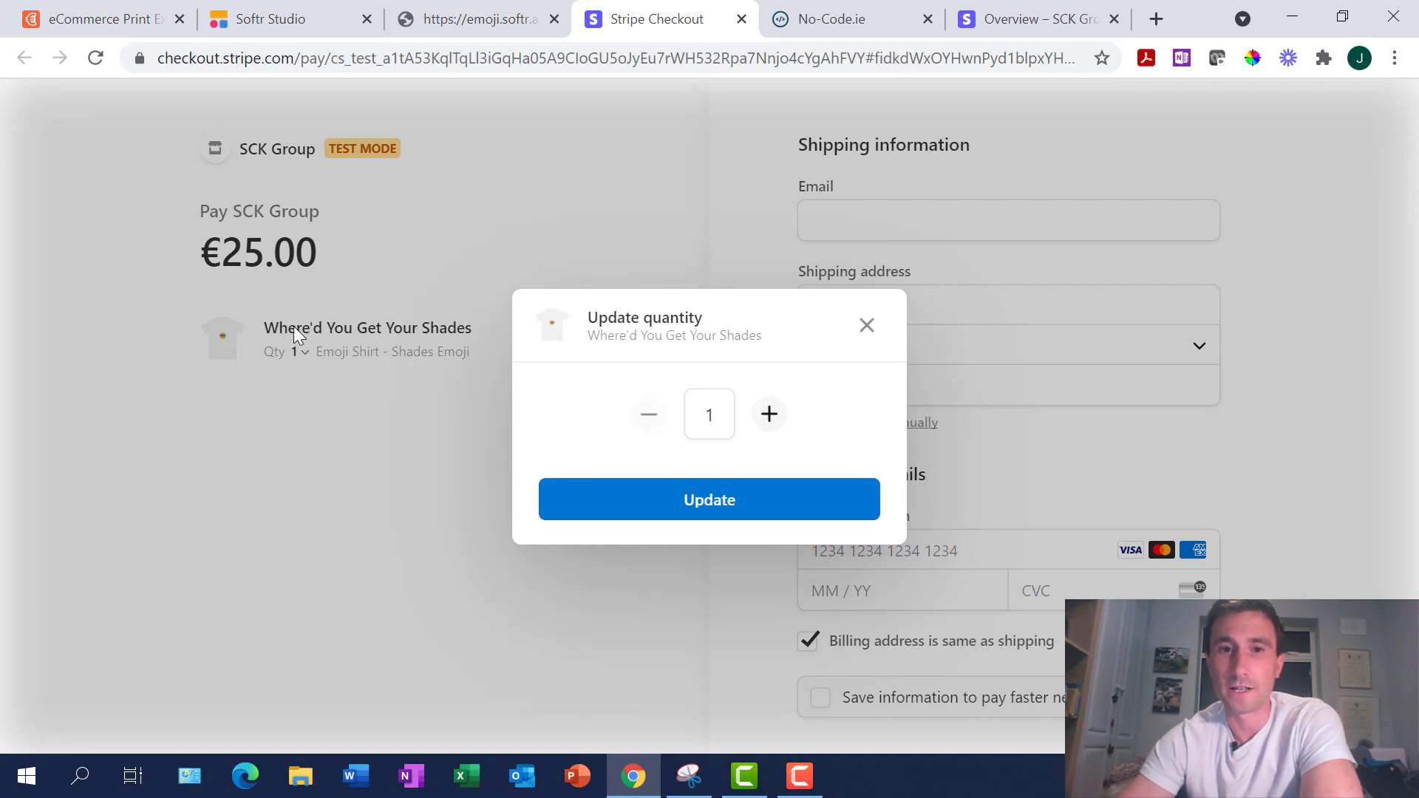
pyautogui.click(867, 326)
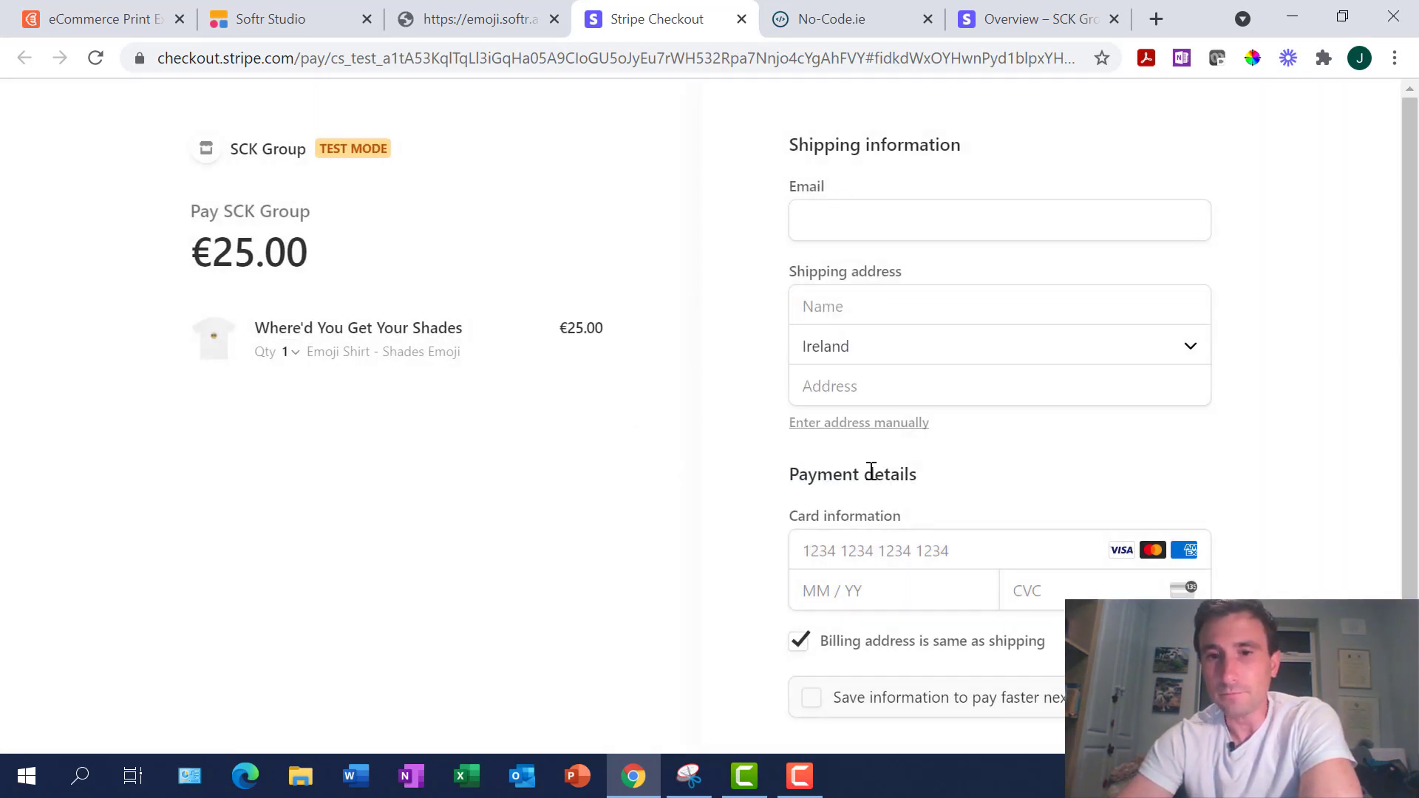
pyautogui.scroll(-2, 871, 470)
pyautogui.scroll(2, 817, 203)
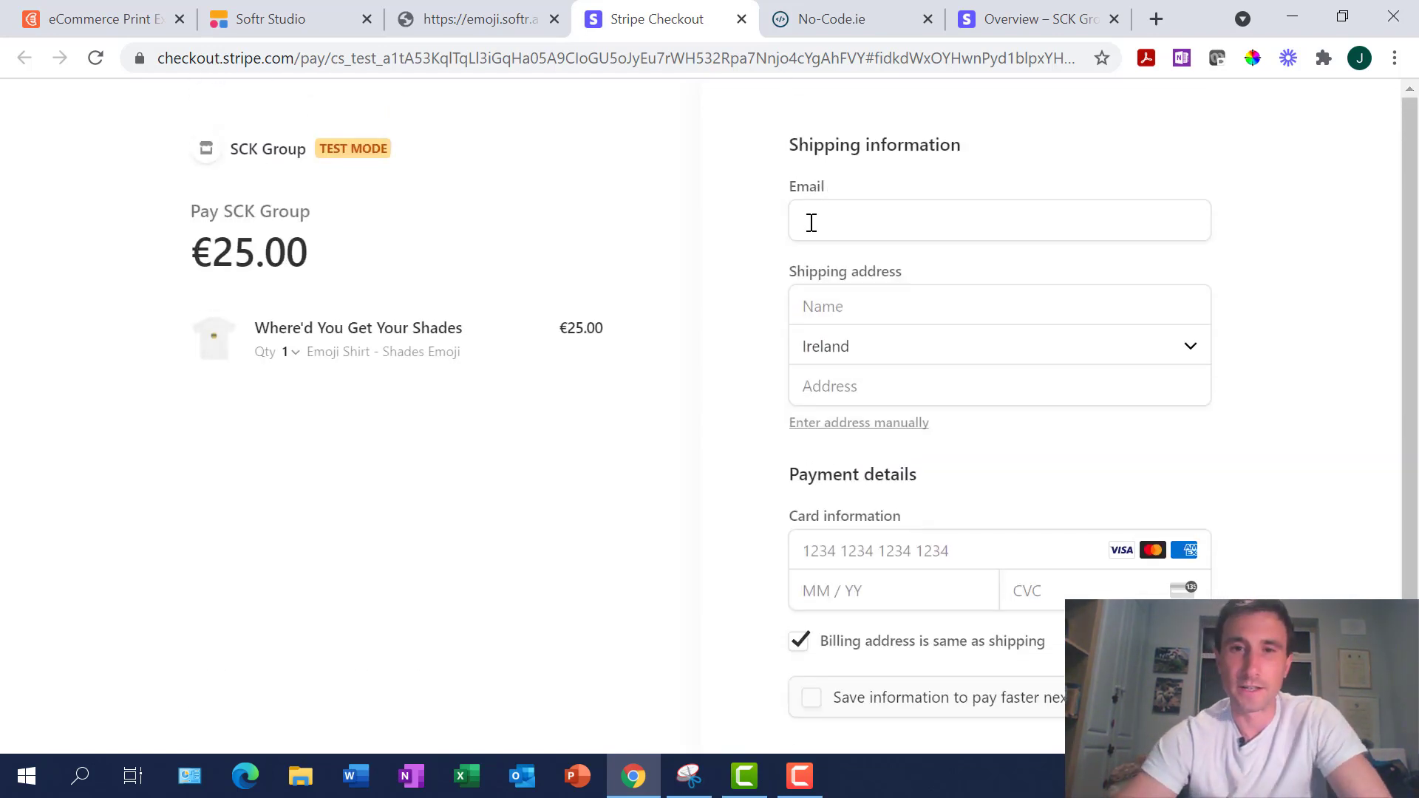
# Fill in the buyer's saved e-mail address and full name
pyautogui.click(810, 222)
pyautogui.write('hulk@hogan.ie')
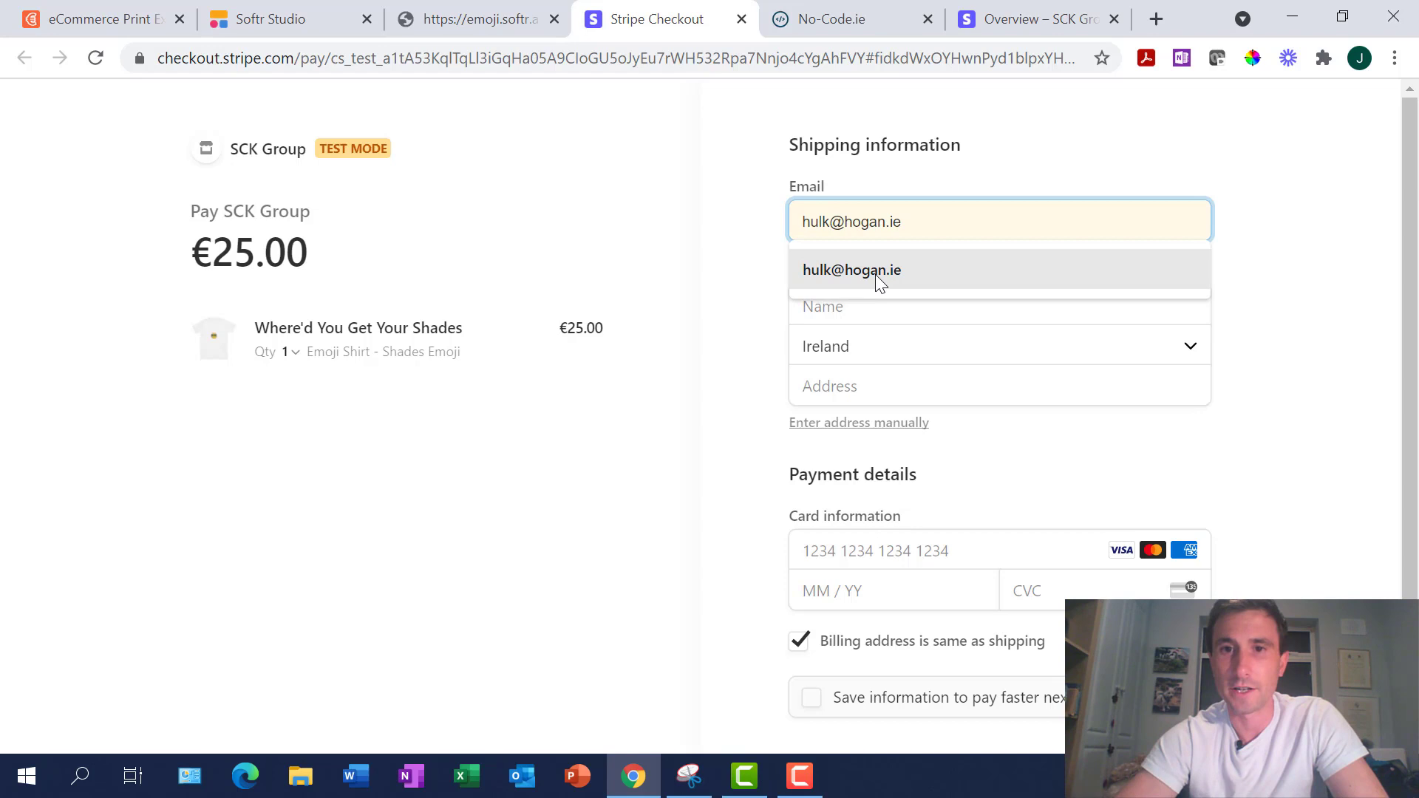
pyautogui.click(968, 277)
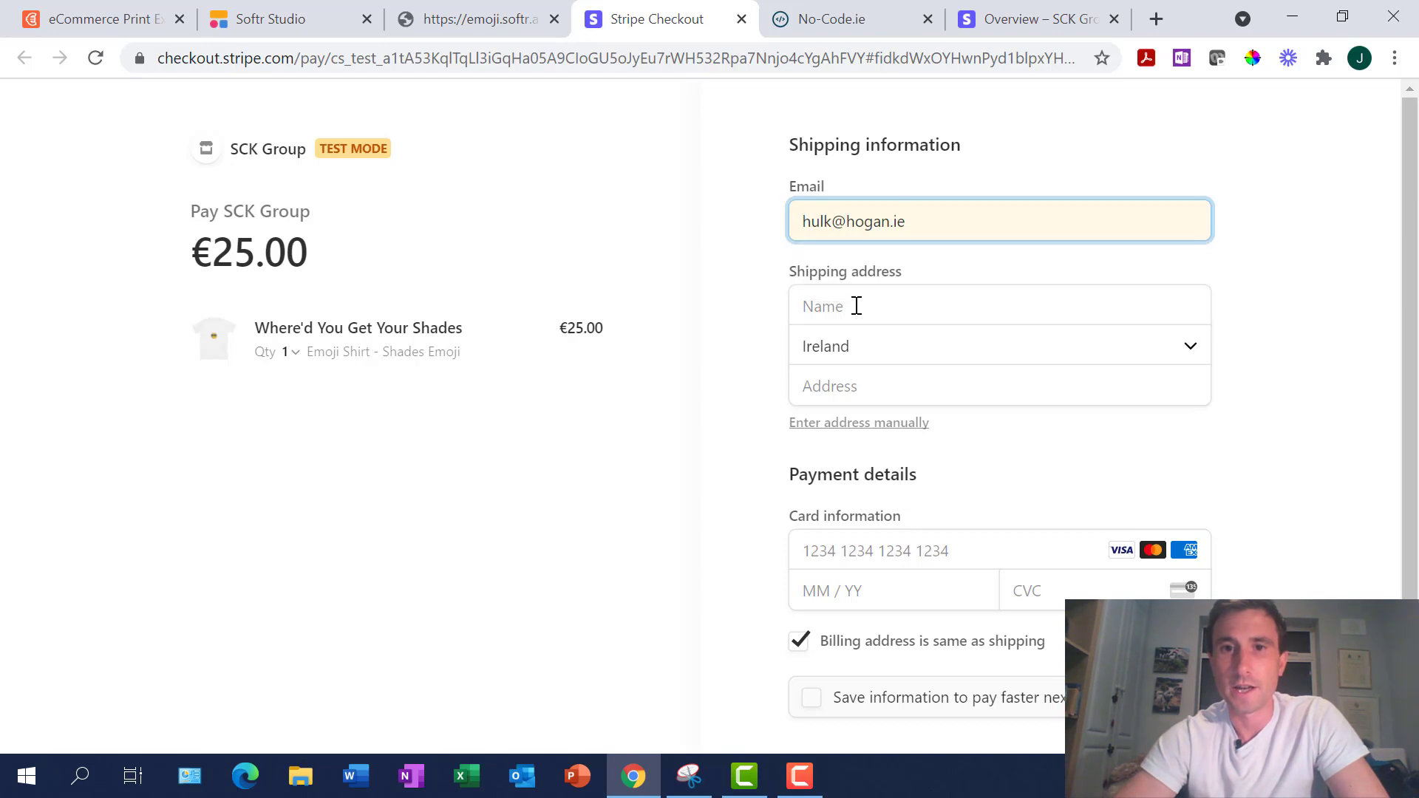
pyautogui.click(856, 306)
pyautogui.write('Hulk')
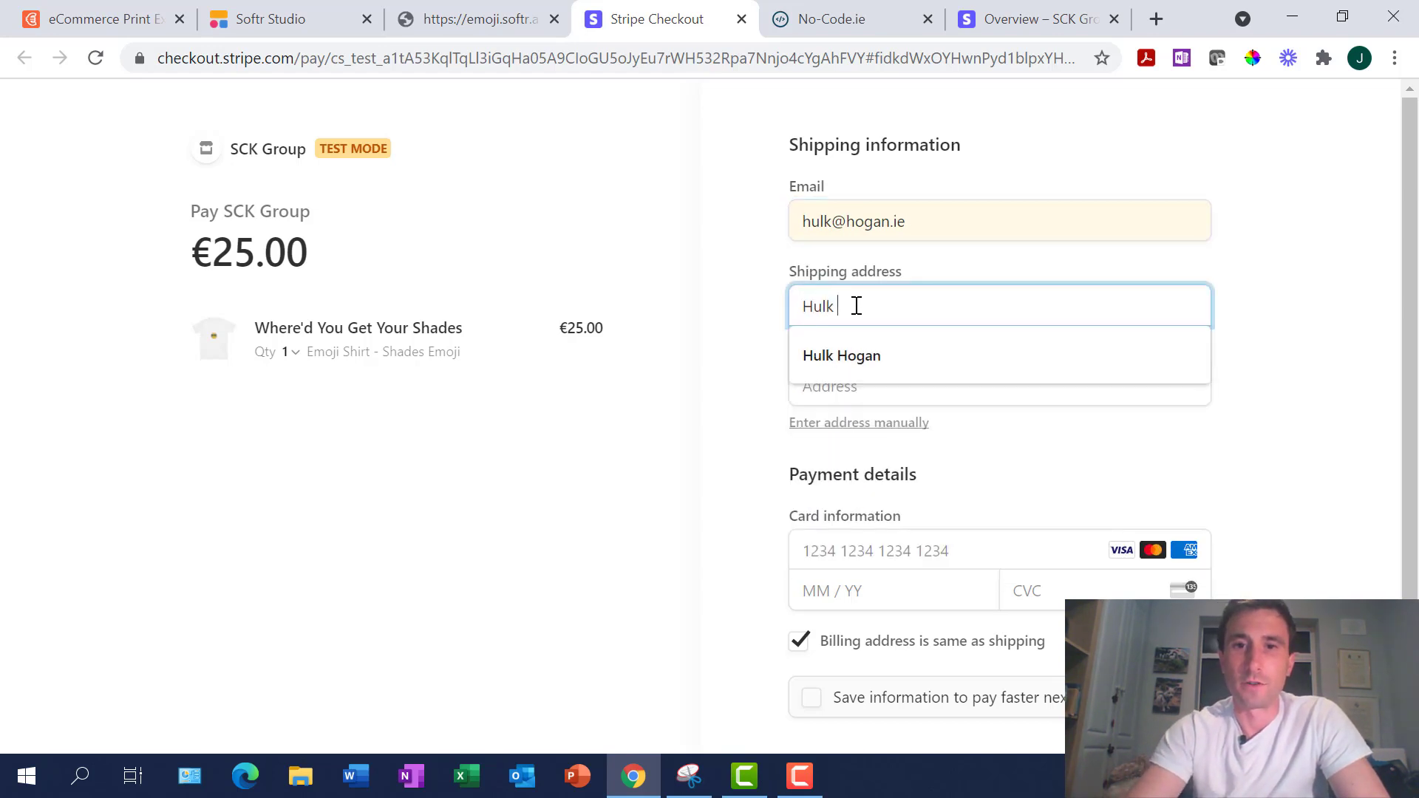
pyautogui.write(' Hogan')
pyautogui.press('Tab')
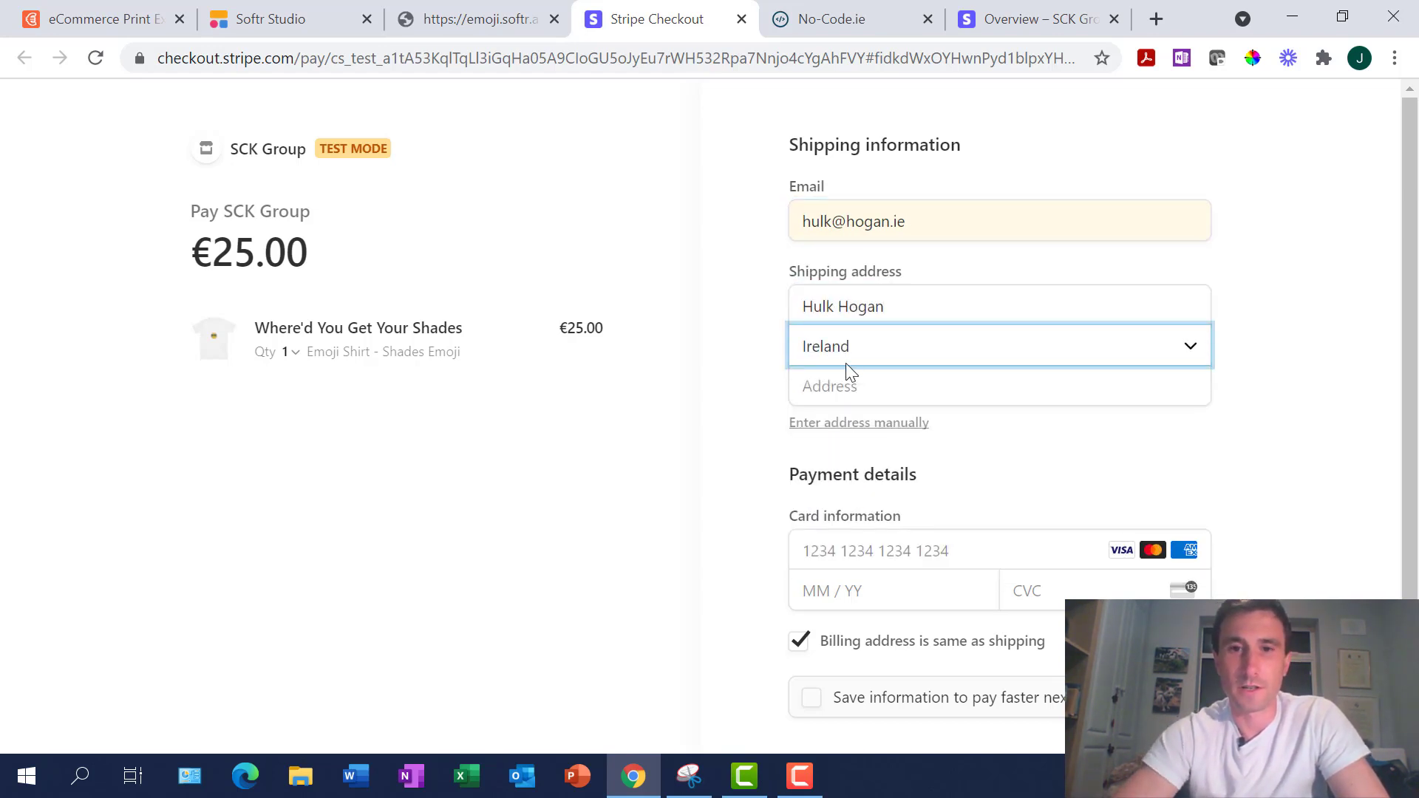
# Enter the shipping street address lines using the manual address fields
pyautogui.click(844, 389)
pyautogui.write('Hulk ')
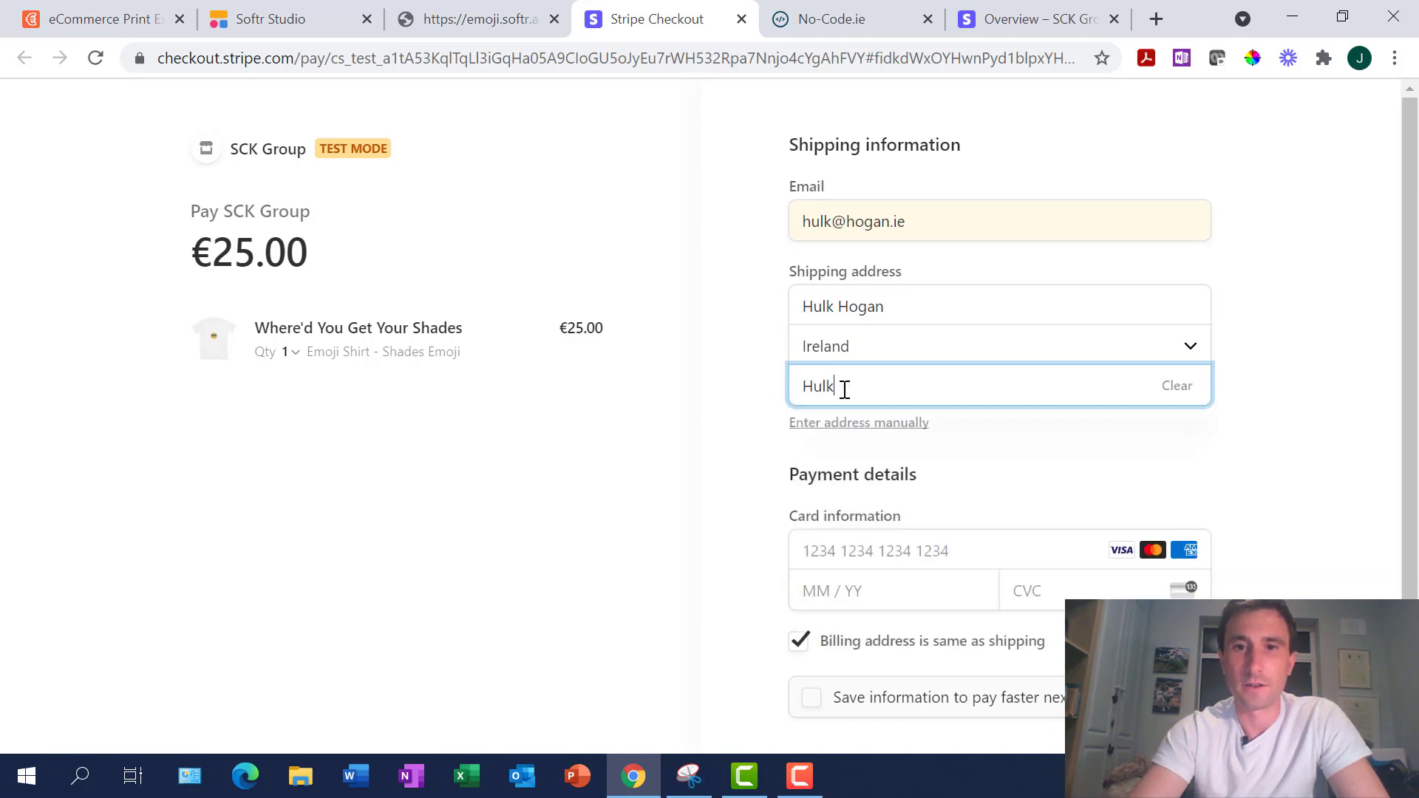
pyautogui.write('@wr')
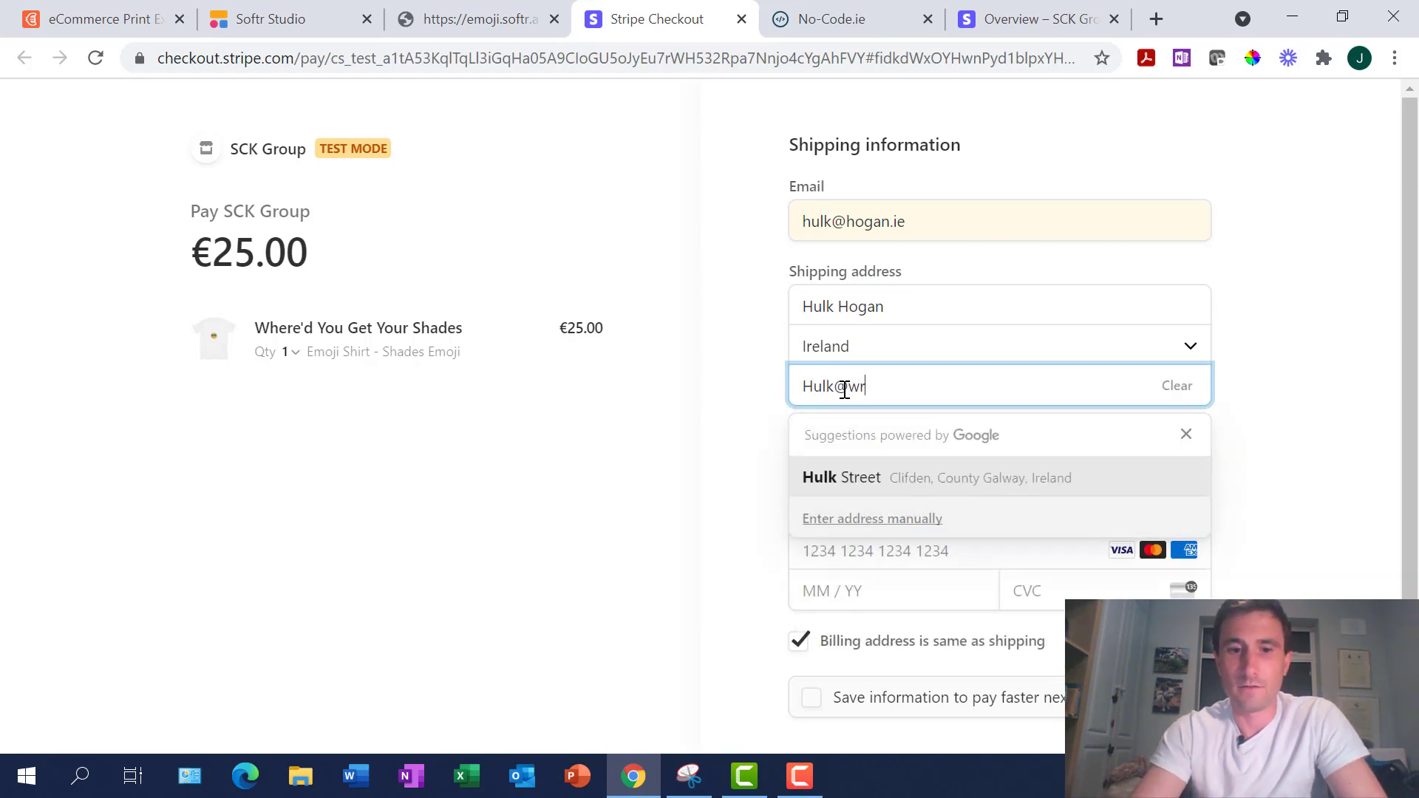
pyautogui.write('estler.ie')
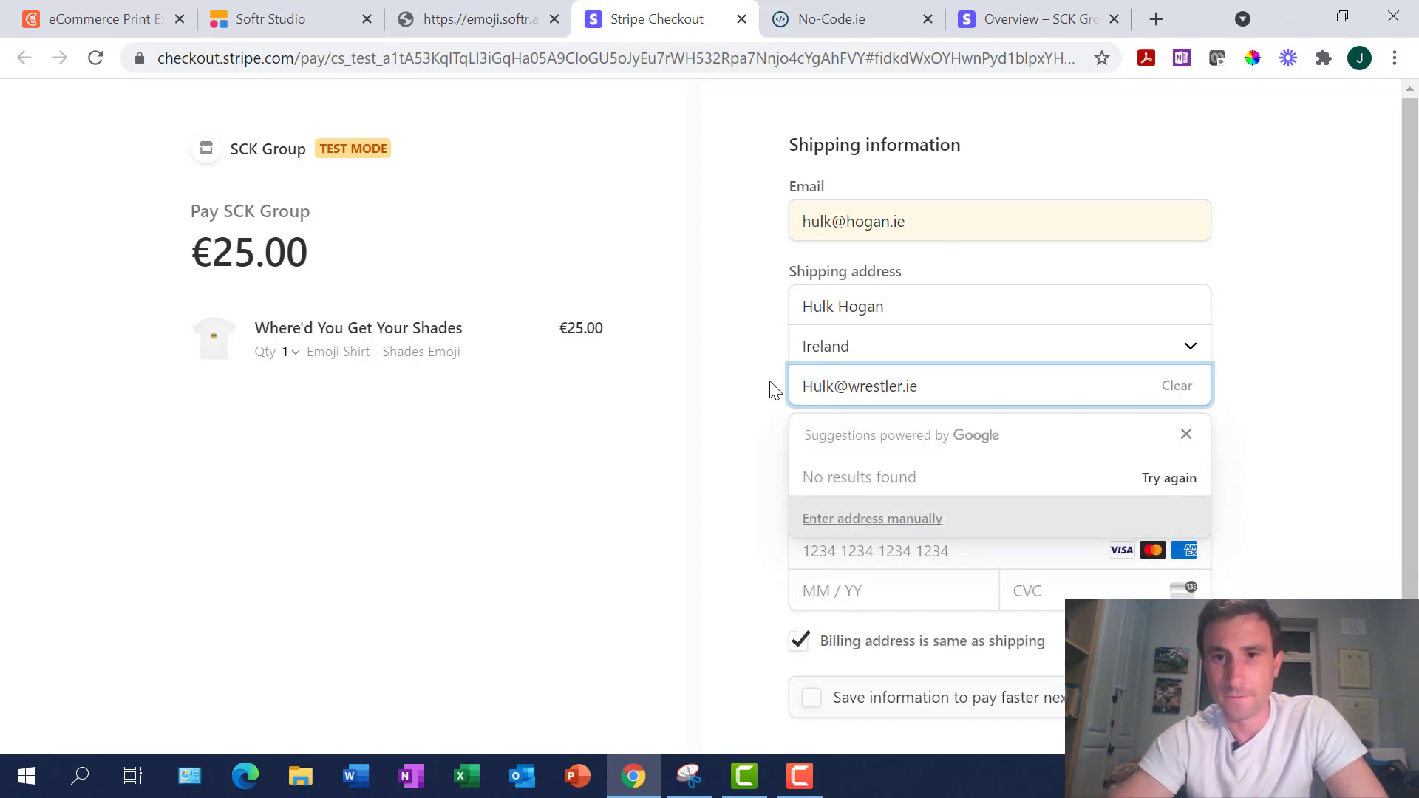
pyautogui.click(772, 389)
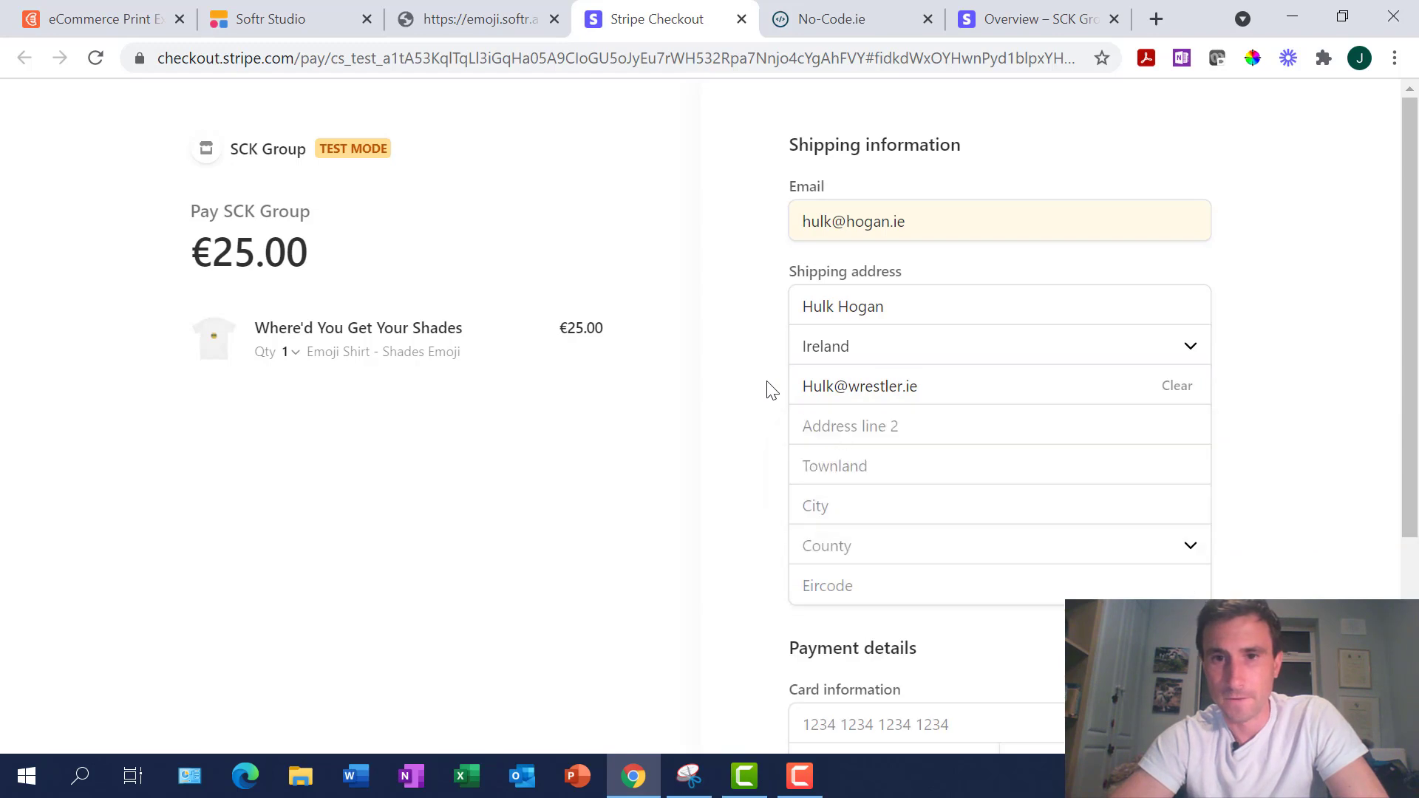
pyautogui.click(851, 427)
pyautogui.write('Wrestl')
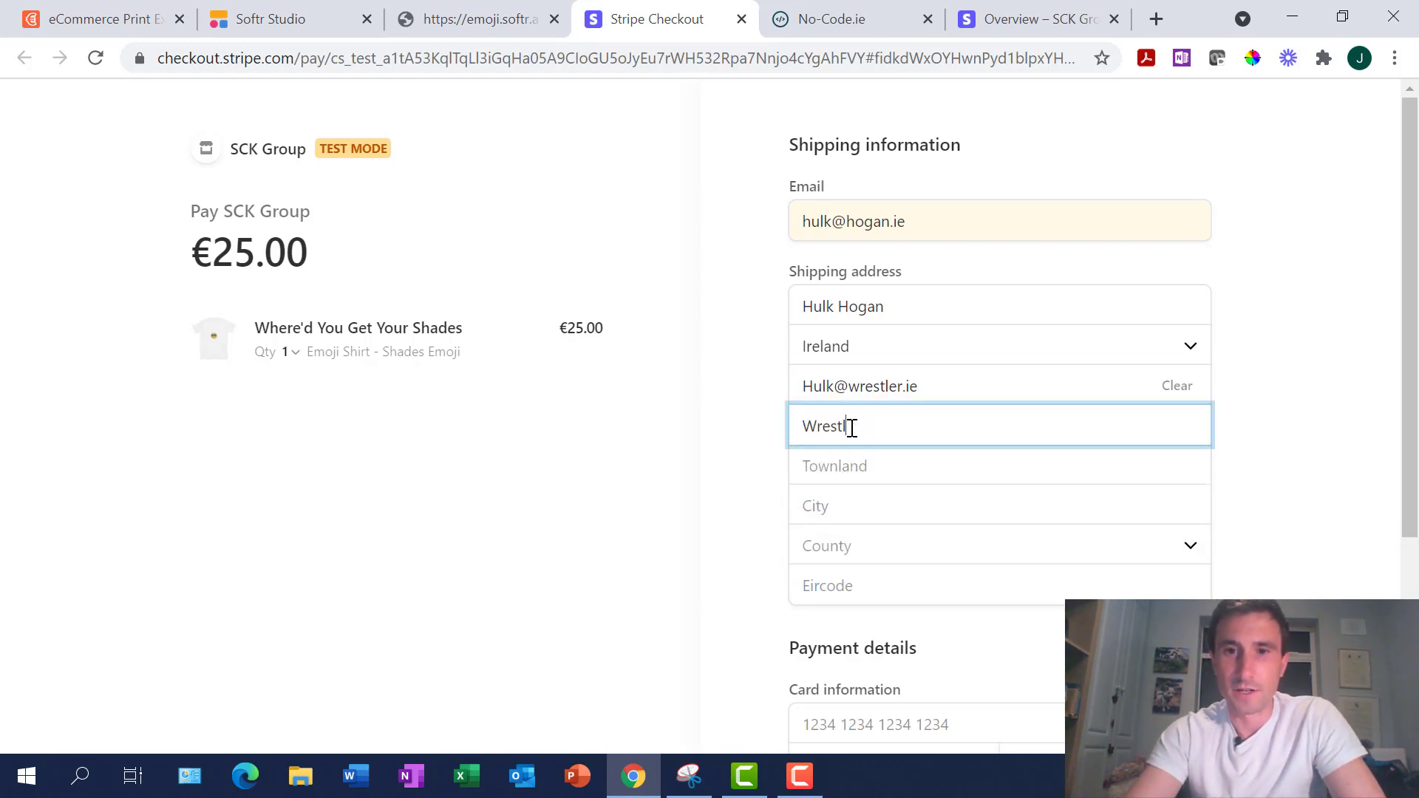
pyautogui.write('ani')
pyautogui.press('Tab')
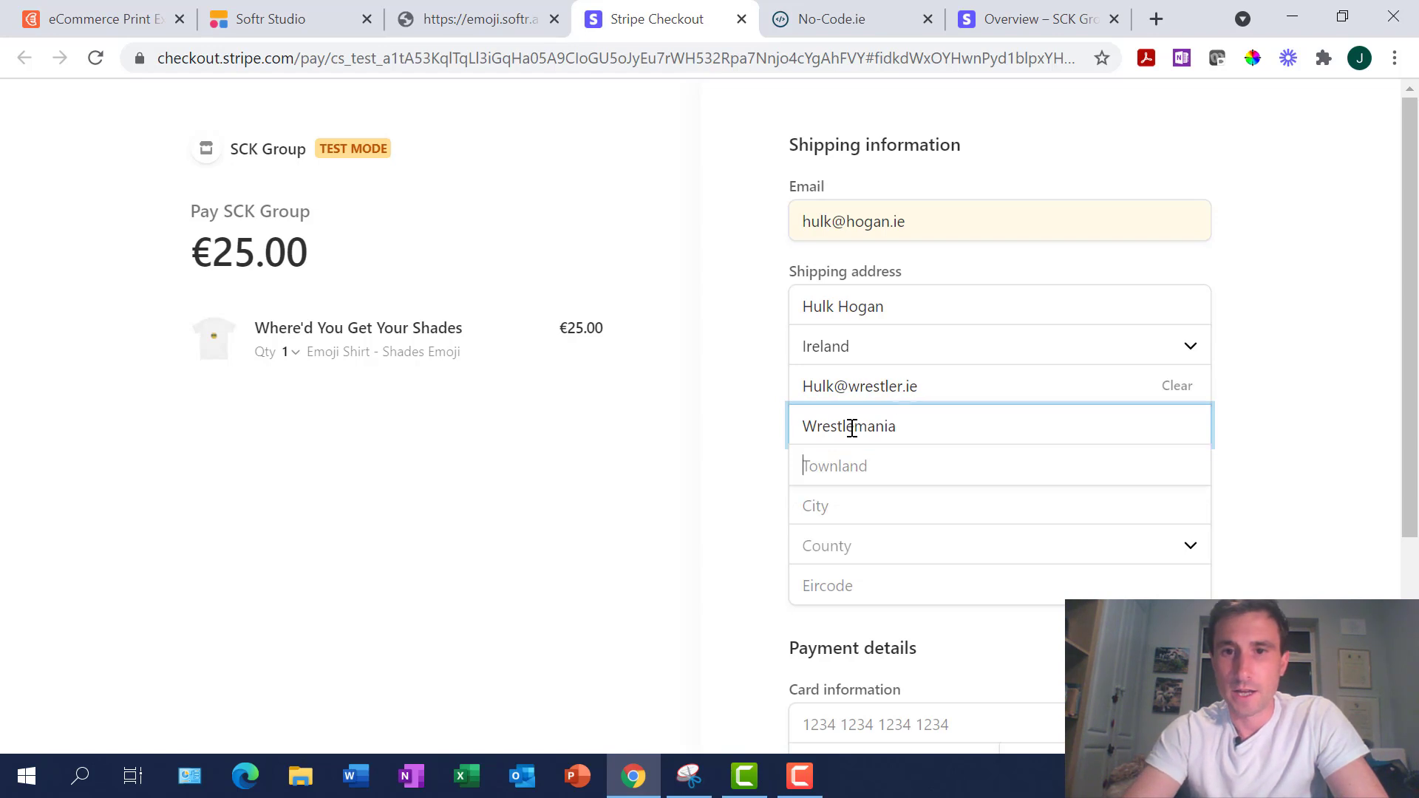
pyautogui.write('The Cage')
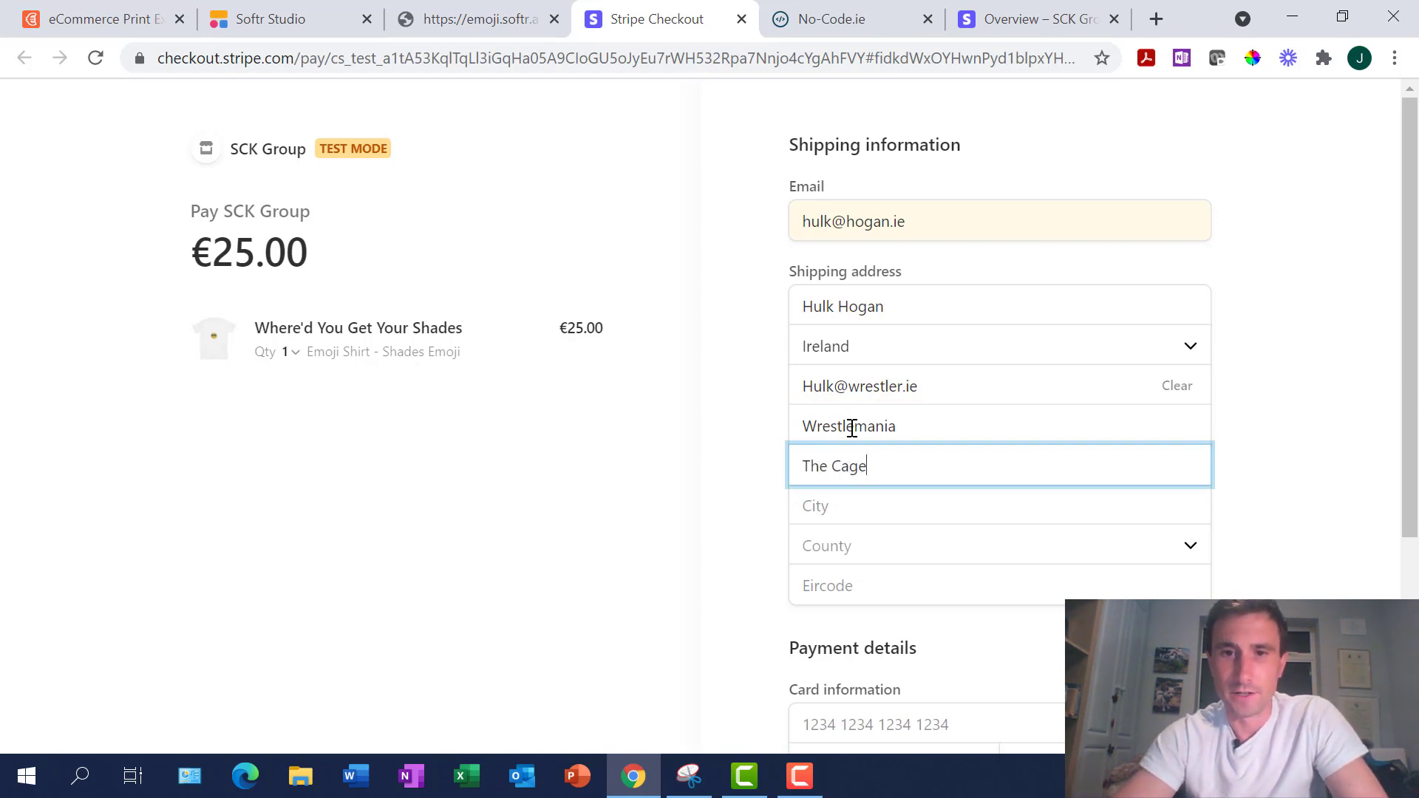
# Set the city to Dublin, the county to Dublin, and enter the Eircode
pyautogui.click(836, 497)
pyautogui.write('Dublin')
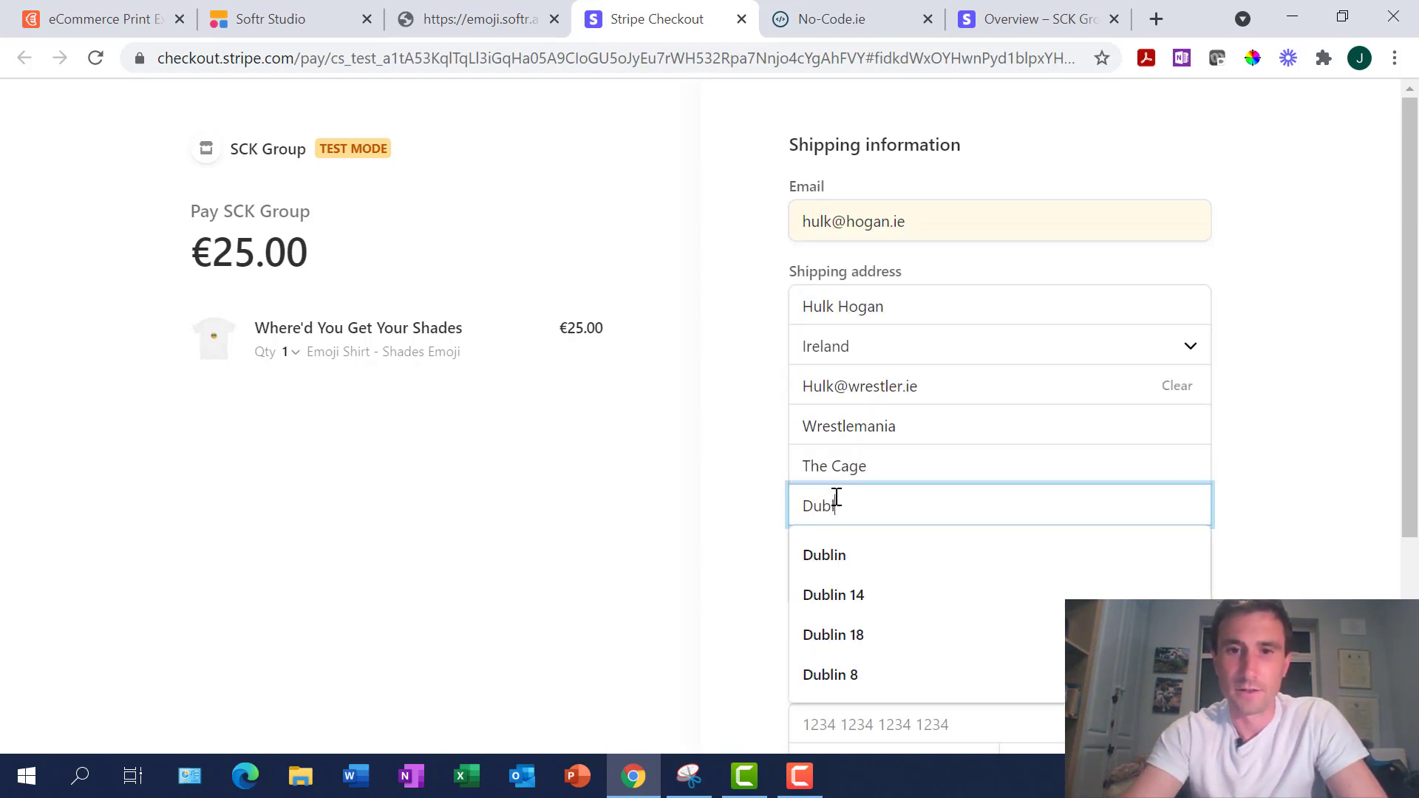
pyautogui.press('Tab')
pyautogui.click(837, 547)
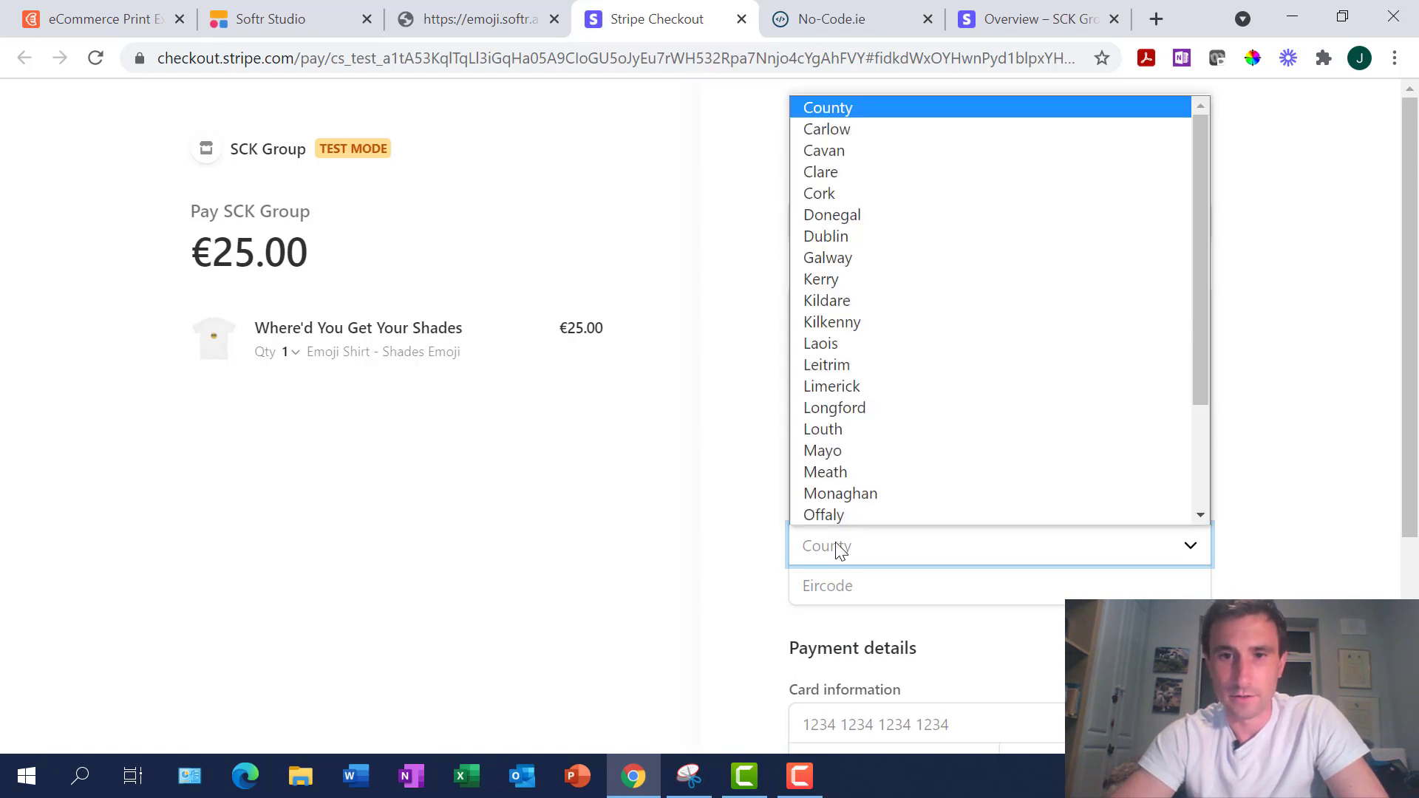
pyautogui.click(832, 237)
pyautogui.click(825, 589)
pyautogui.write('XX')
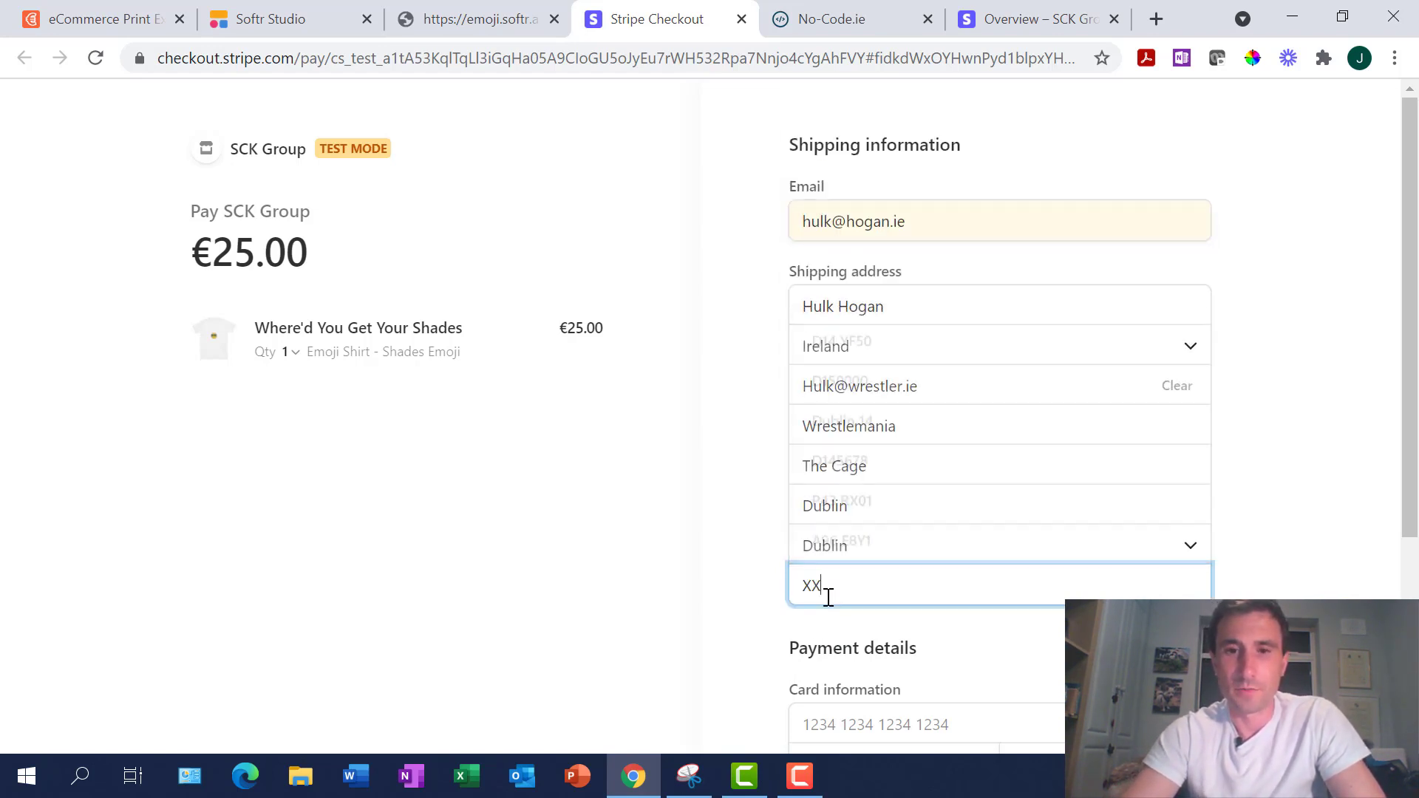
pyautogui.write('XXXX')
# Enter the Stripe test card, expiry and CVC, pay €25.00, and decline saving the card
pyautogui.scroll(-3, 849, 576)
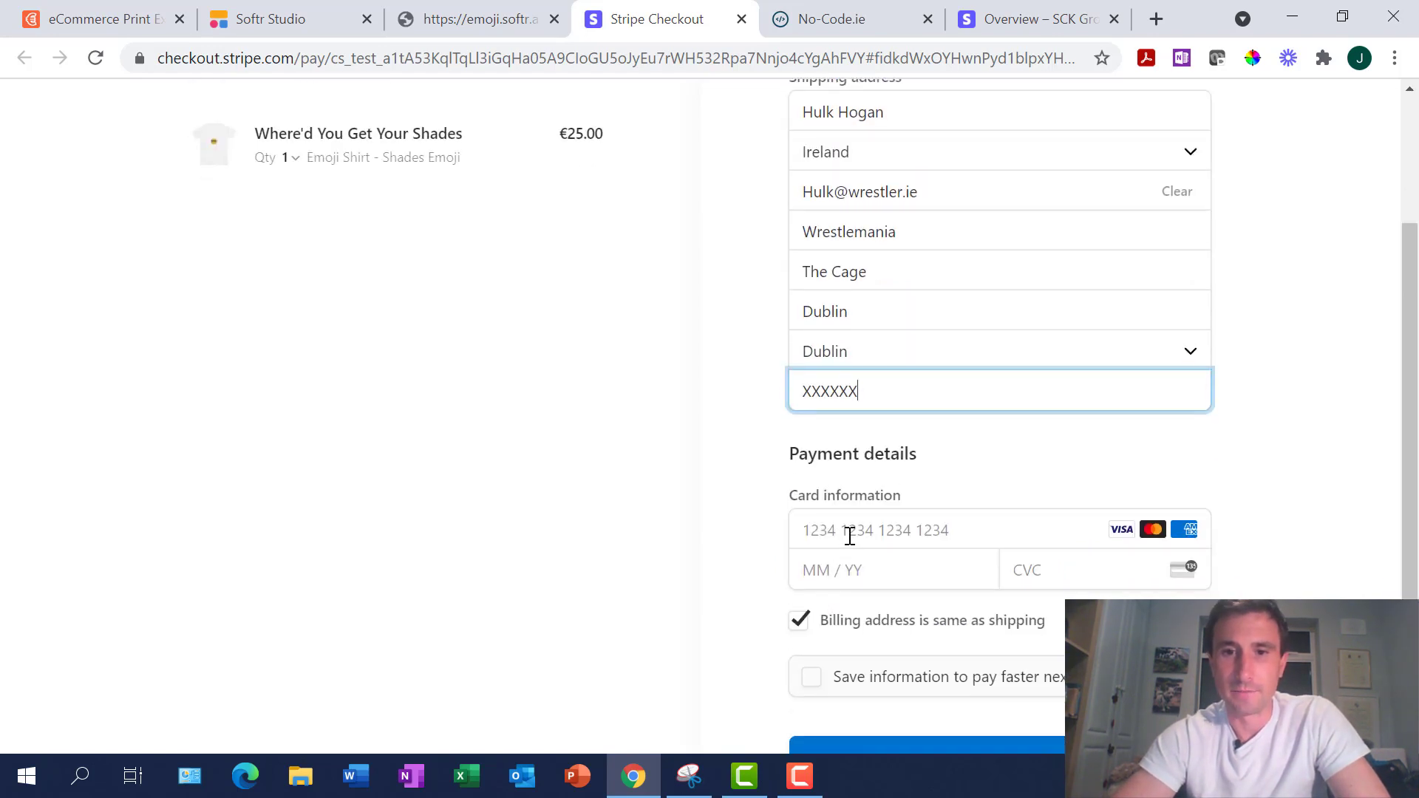
pyautogui.click(849, 536)
pyautogui.write('42')
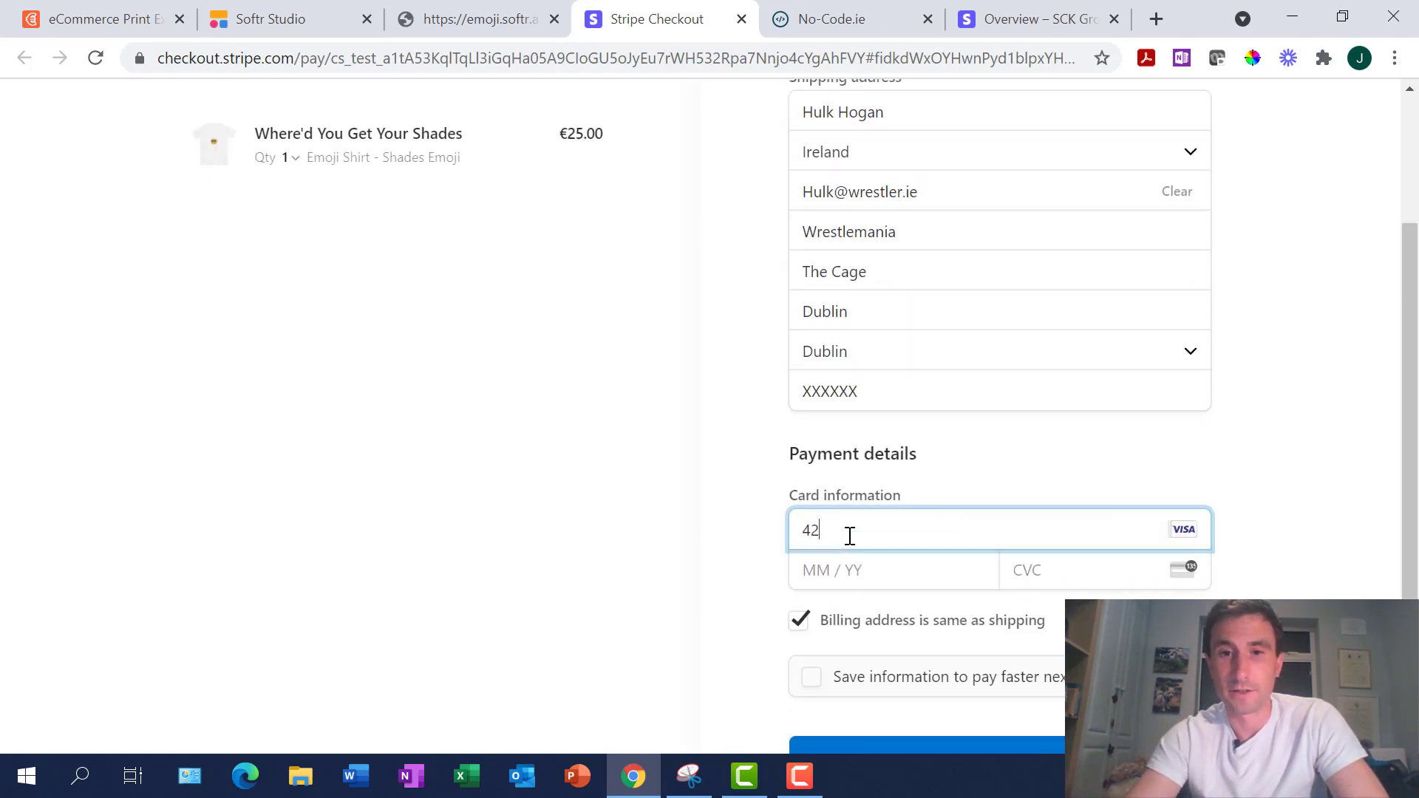
pyautogui.write('42 4242 4242 4242')
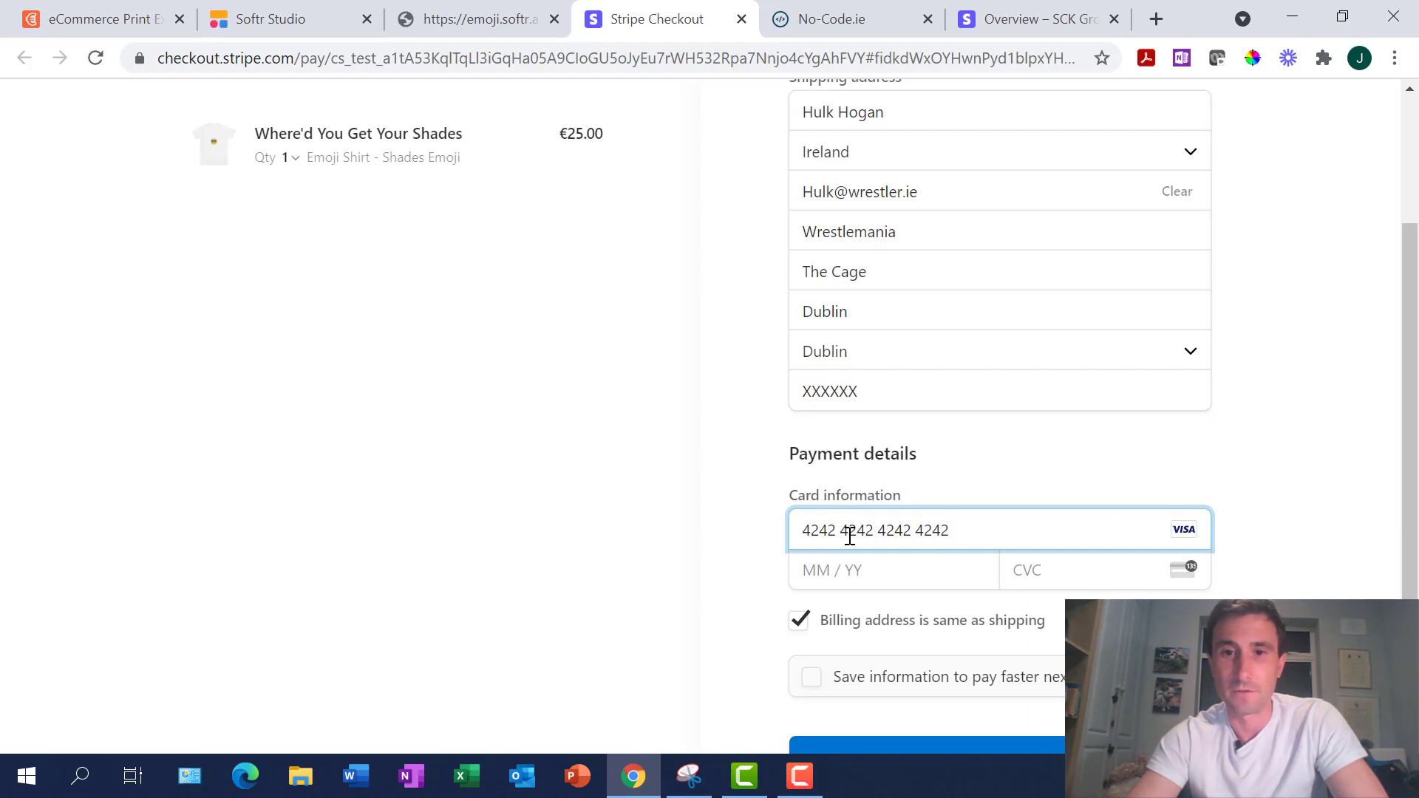
pyautogui.click(854, 576)
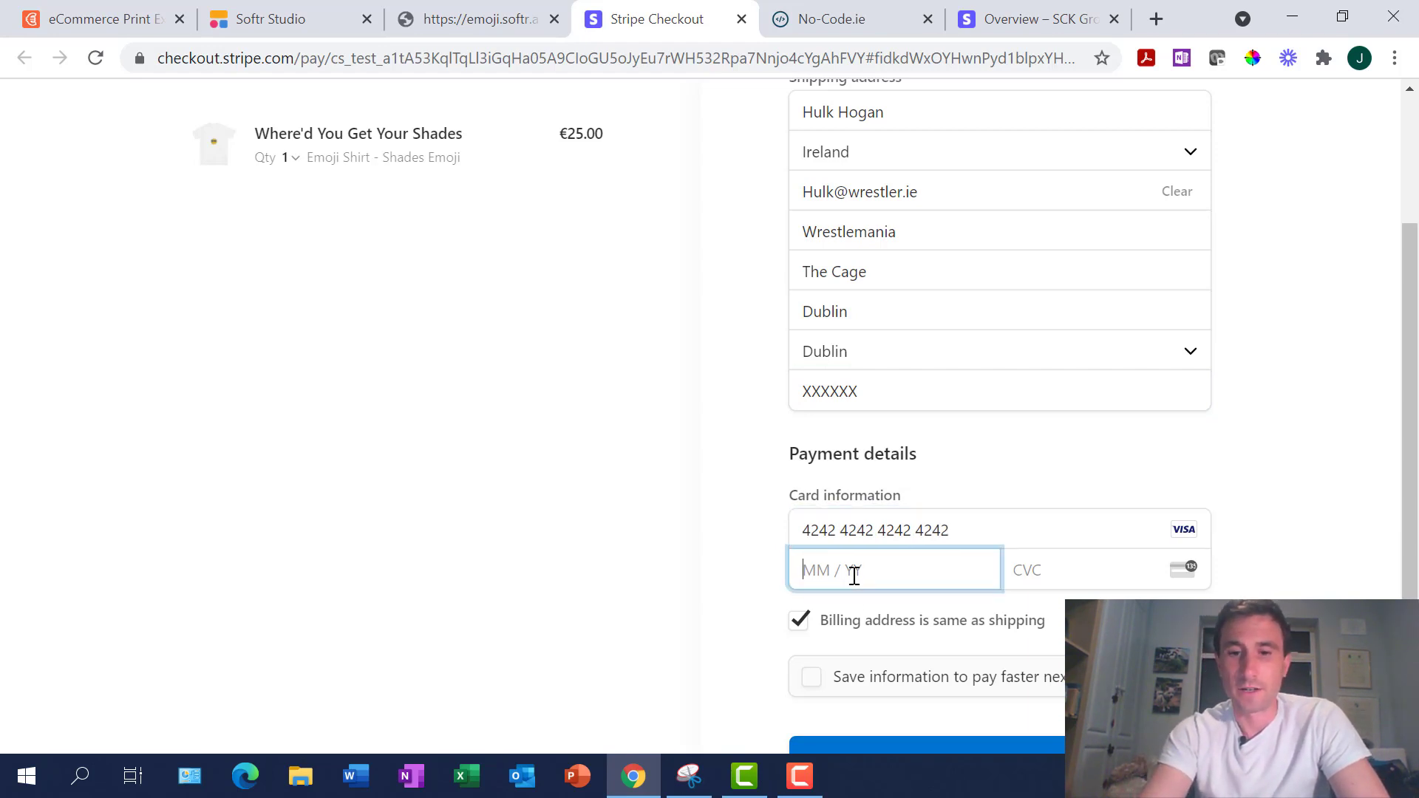
pyautogui.write('08')
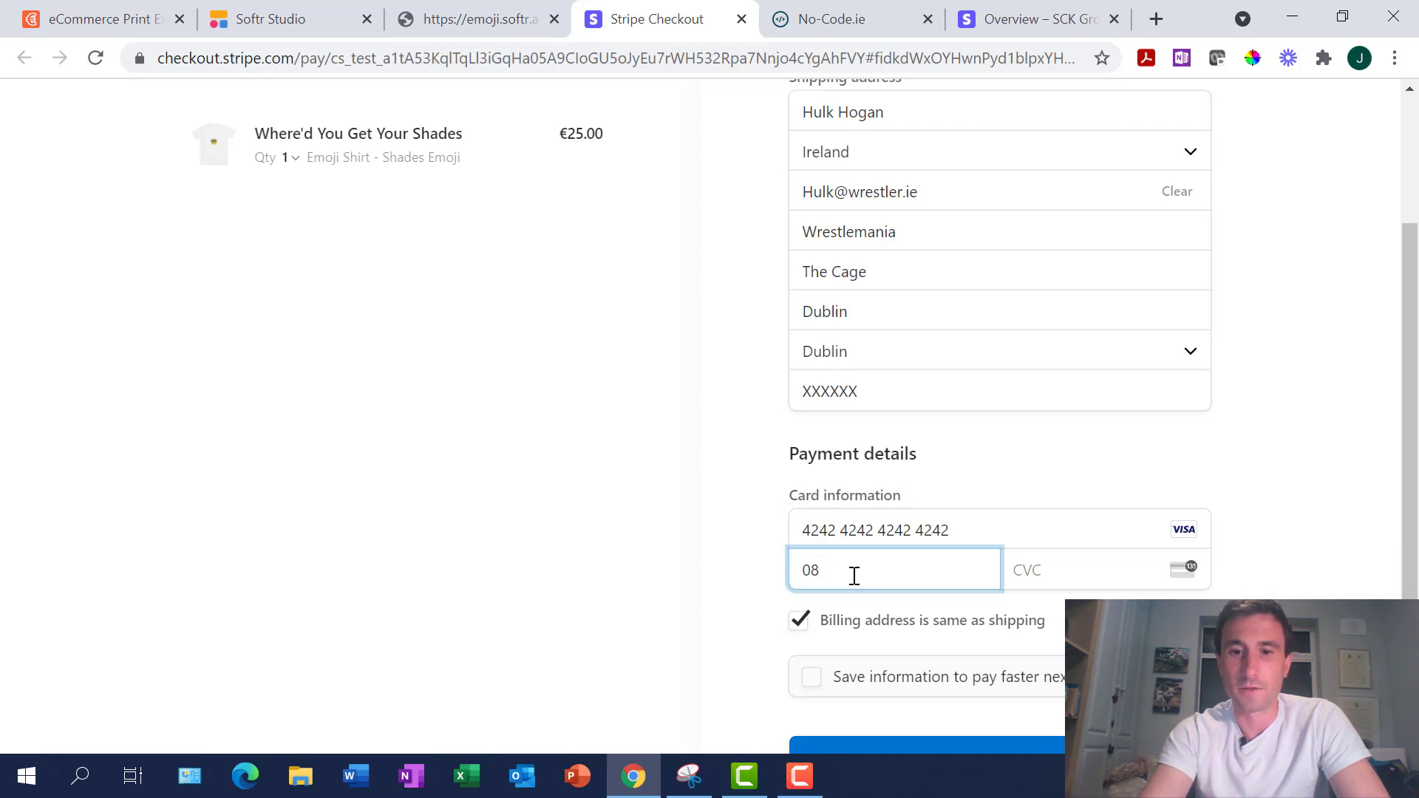
pyautogui.write('22')
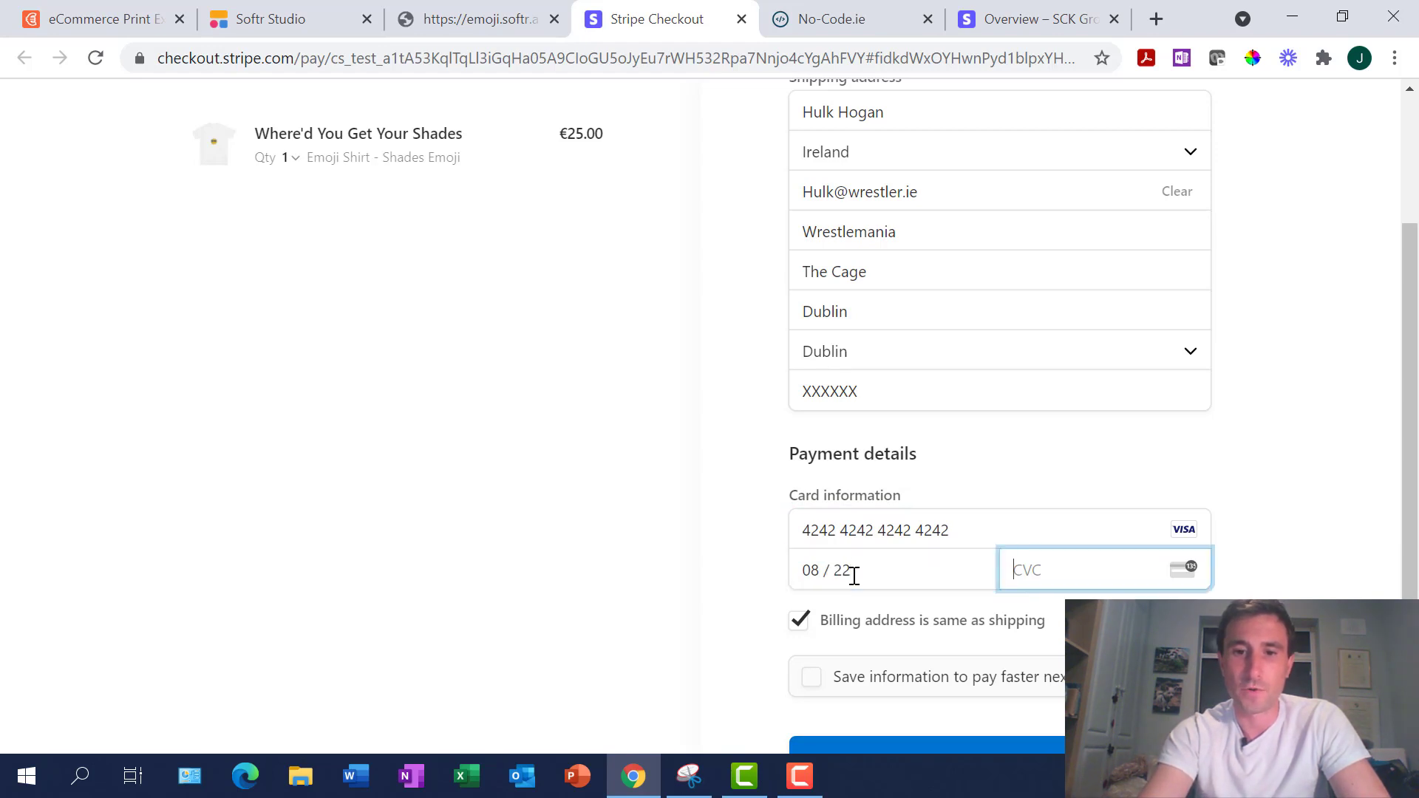
pyautogui.write('888')
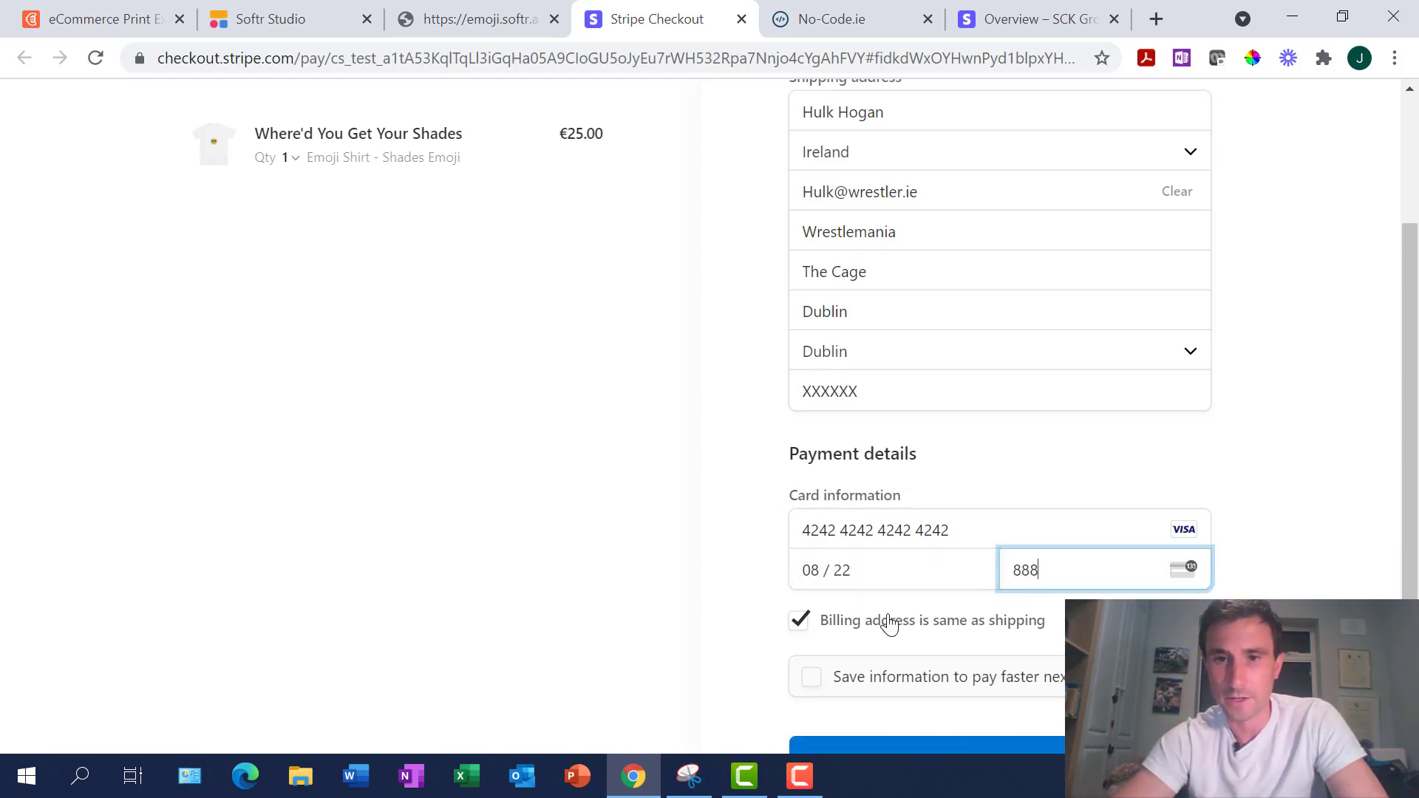
pyautogui.scroll(-2, 889, 624)
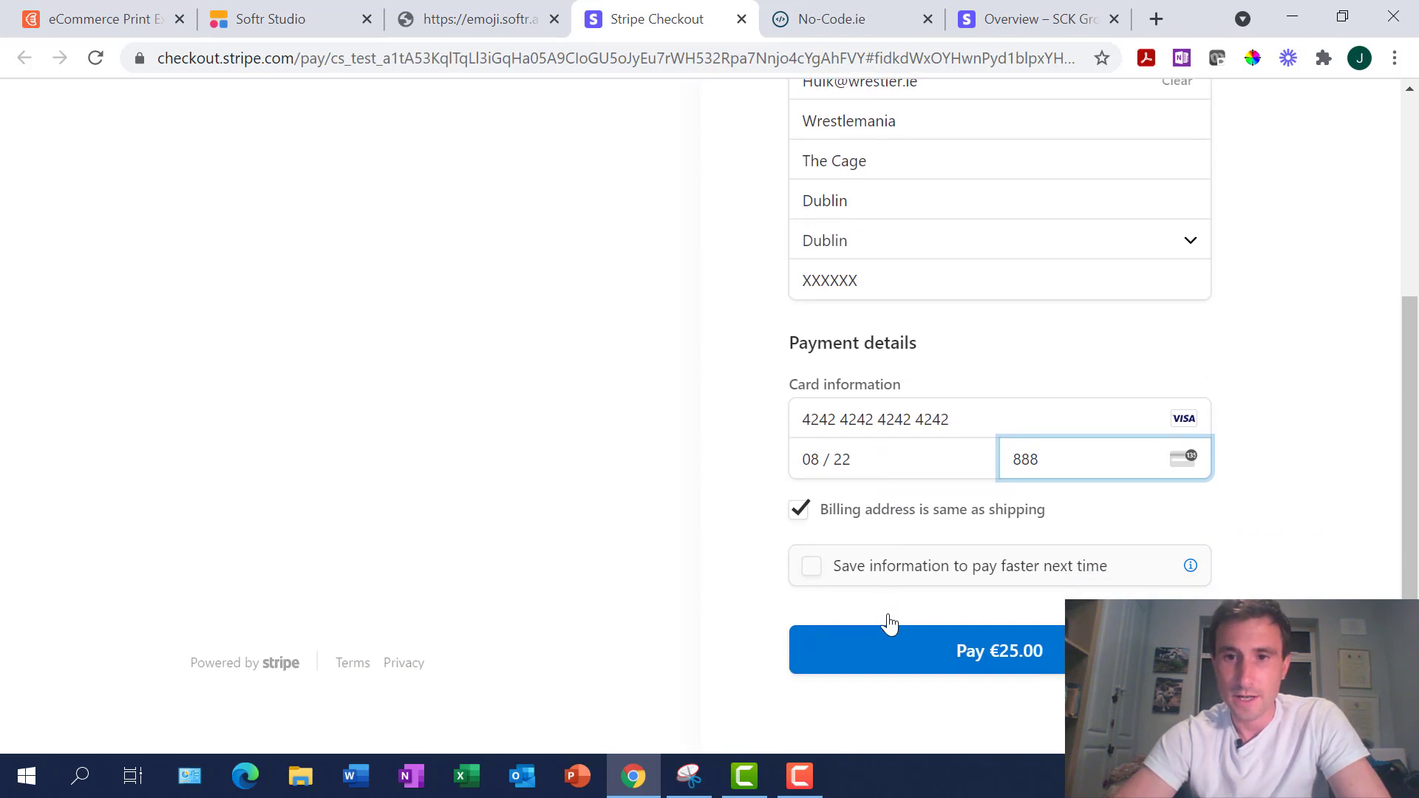
pyautogui.click(1014, 657)
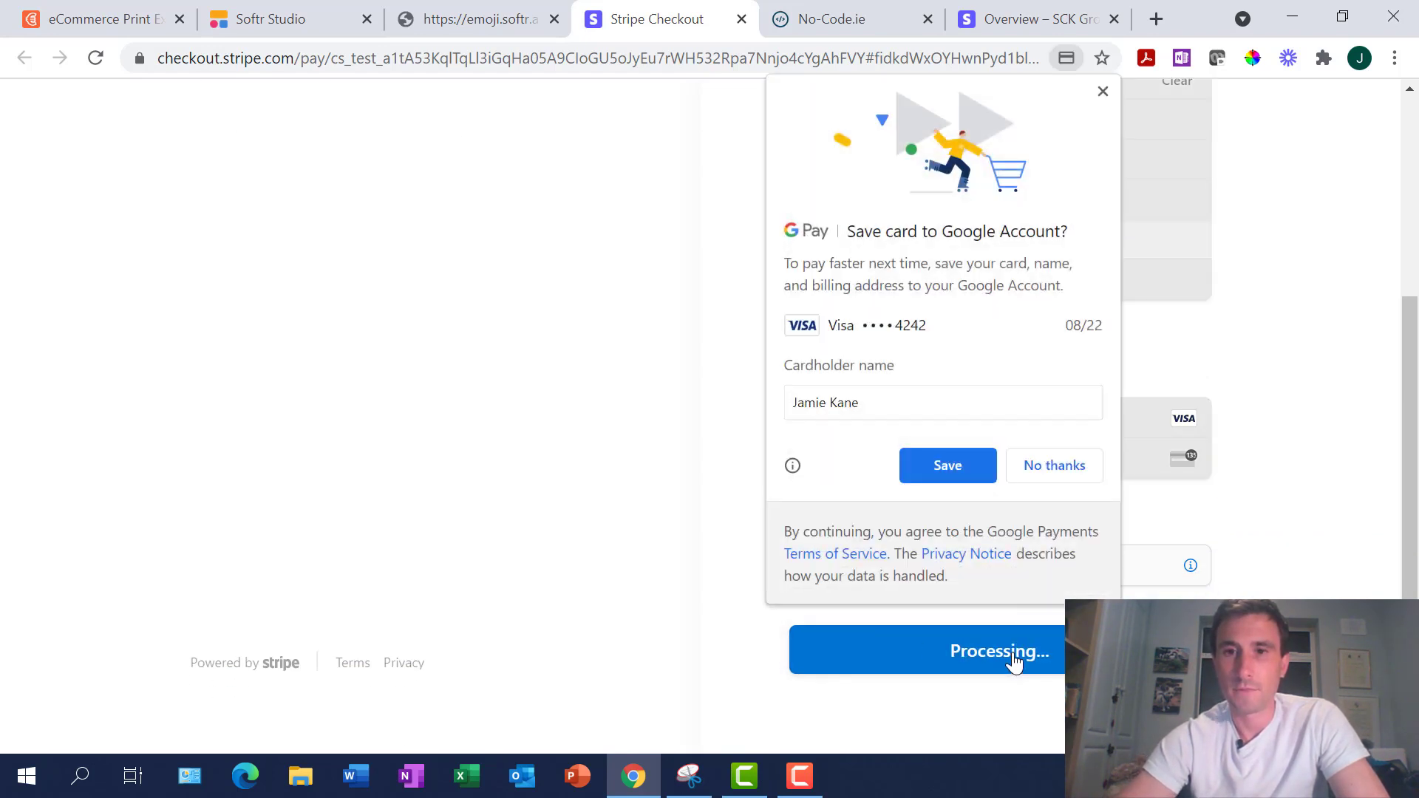
pyautogui.click(1041, 472)
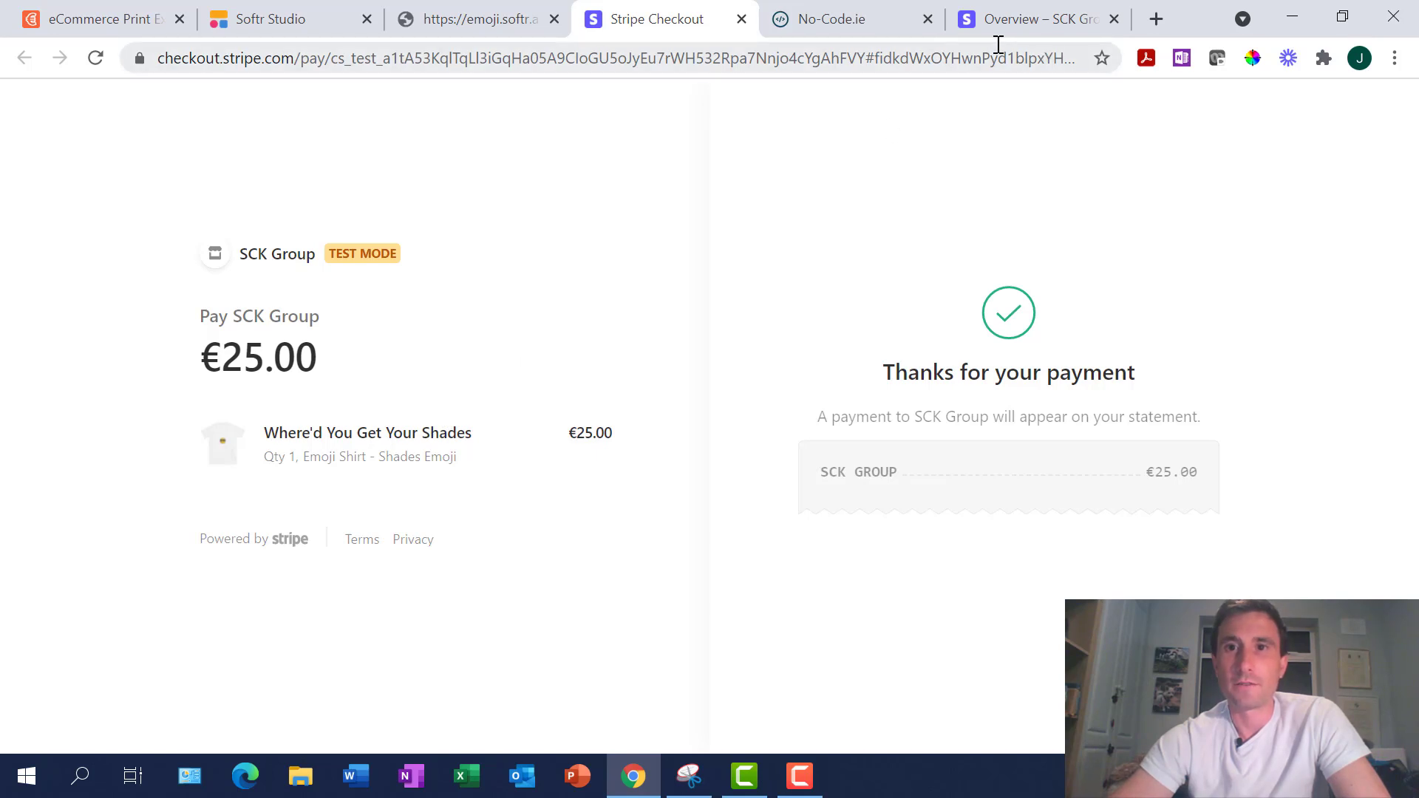
# Open the newest €25.00 test payment from the Stripe Dashboard's Payments list
pyautogui.click(1016, 20)
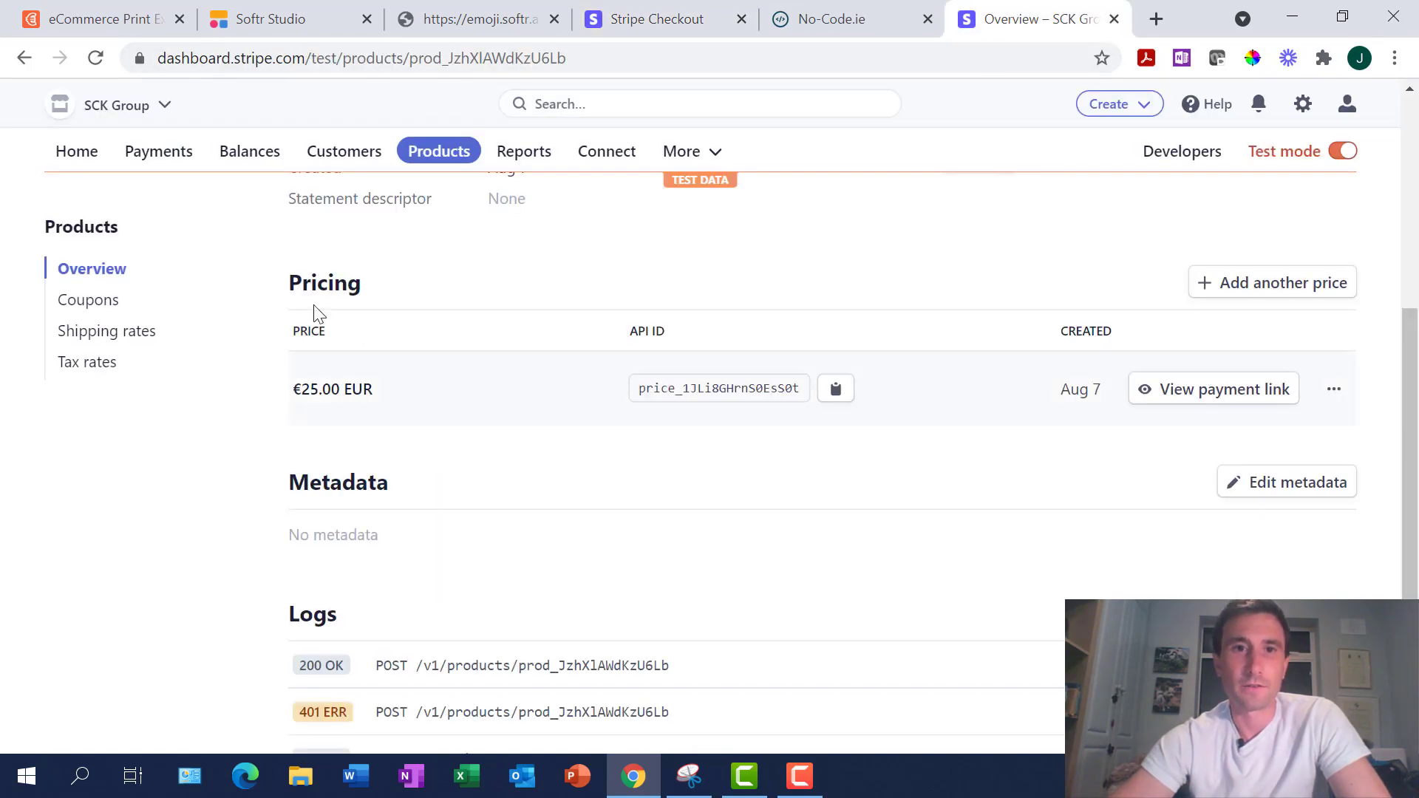
pyautogui.click(158, 153)
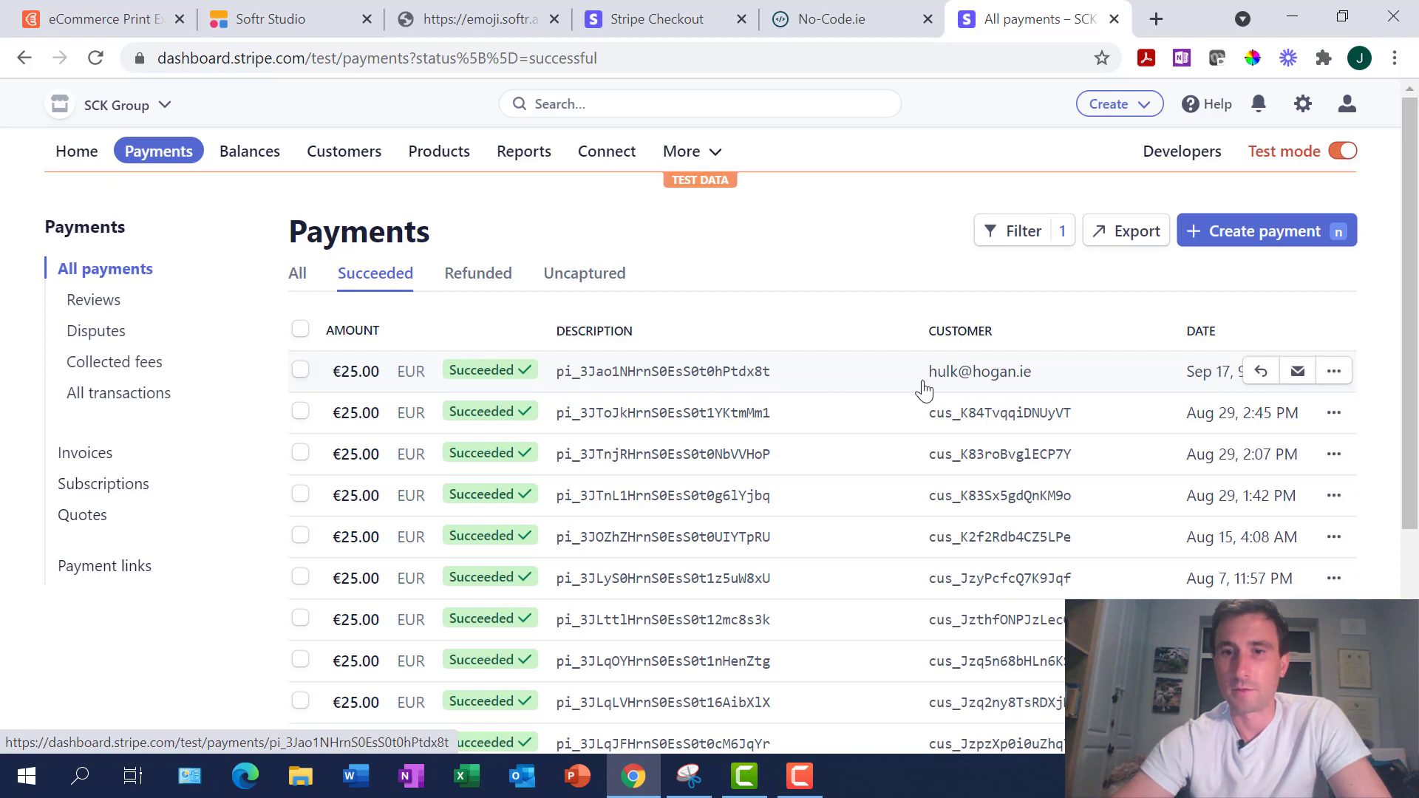
pyautogui.click(606, 380)
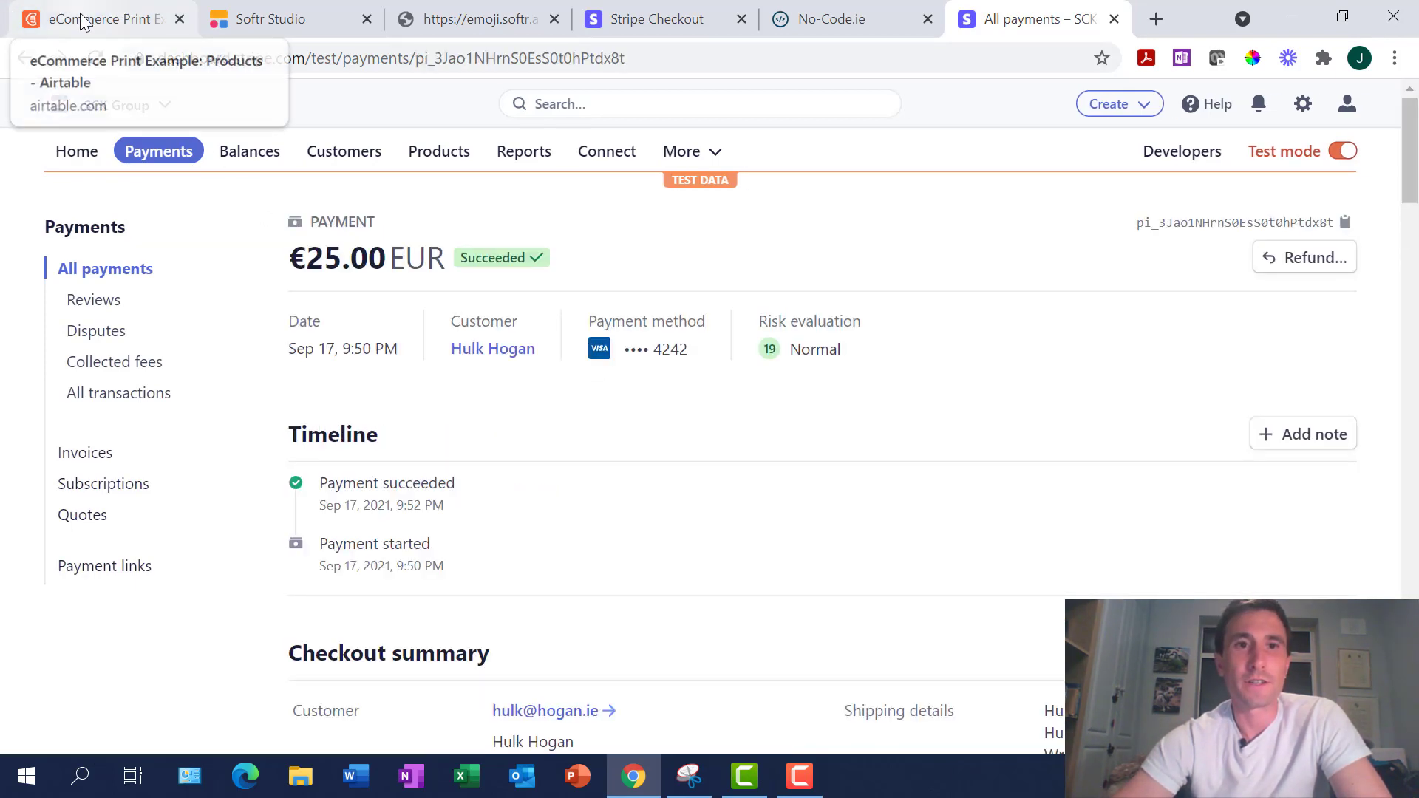
pyautogui.click(130, 10)
# Review order 25's fields in the Orders table, including its Fulfill Order cell
pyautogui.click(308, 155)
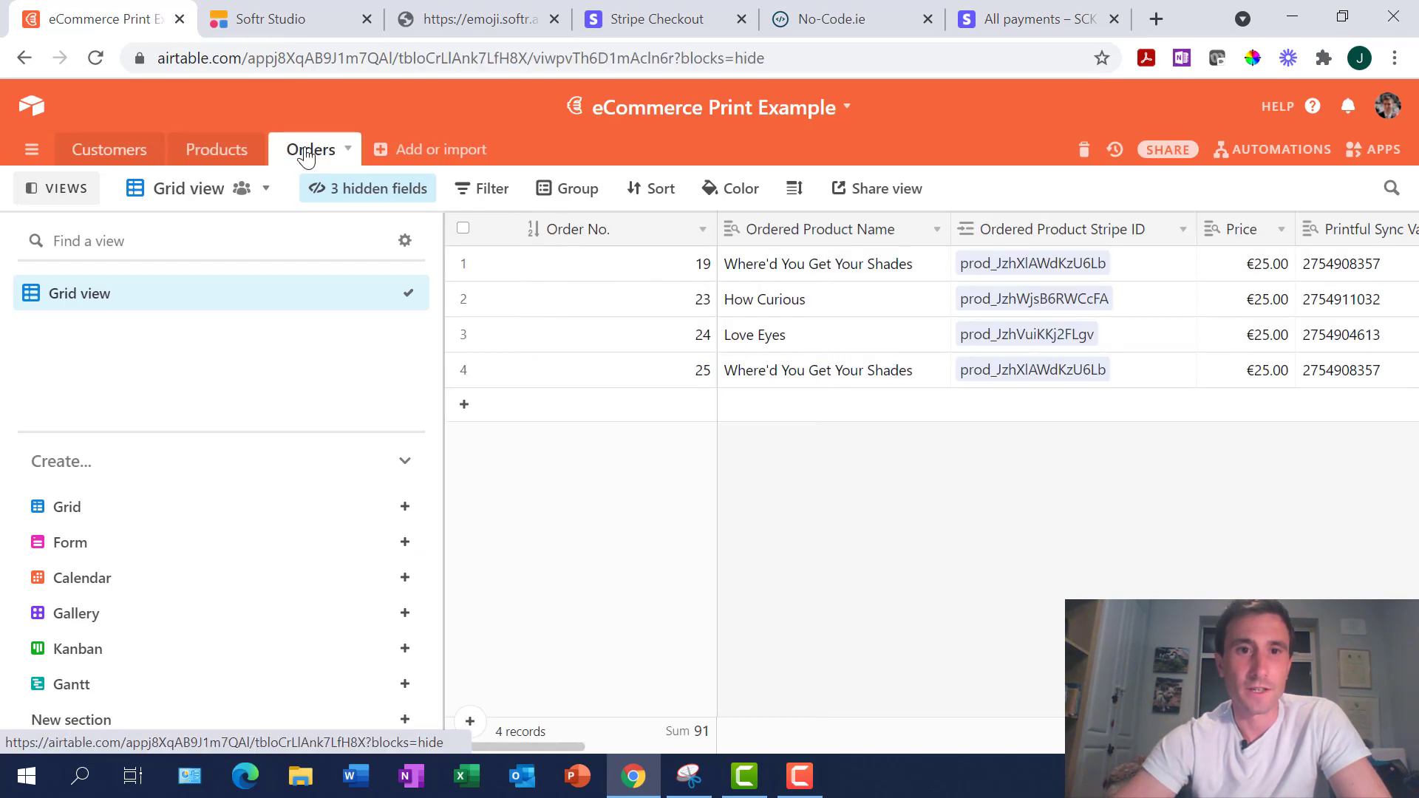
pyautogui.click(822, 377)
pyautogui.hscroll(10, 823, 377)
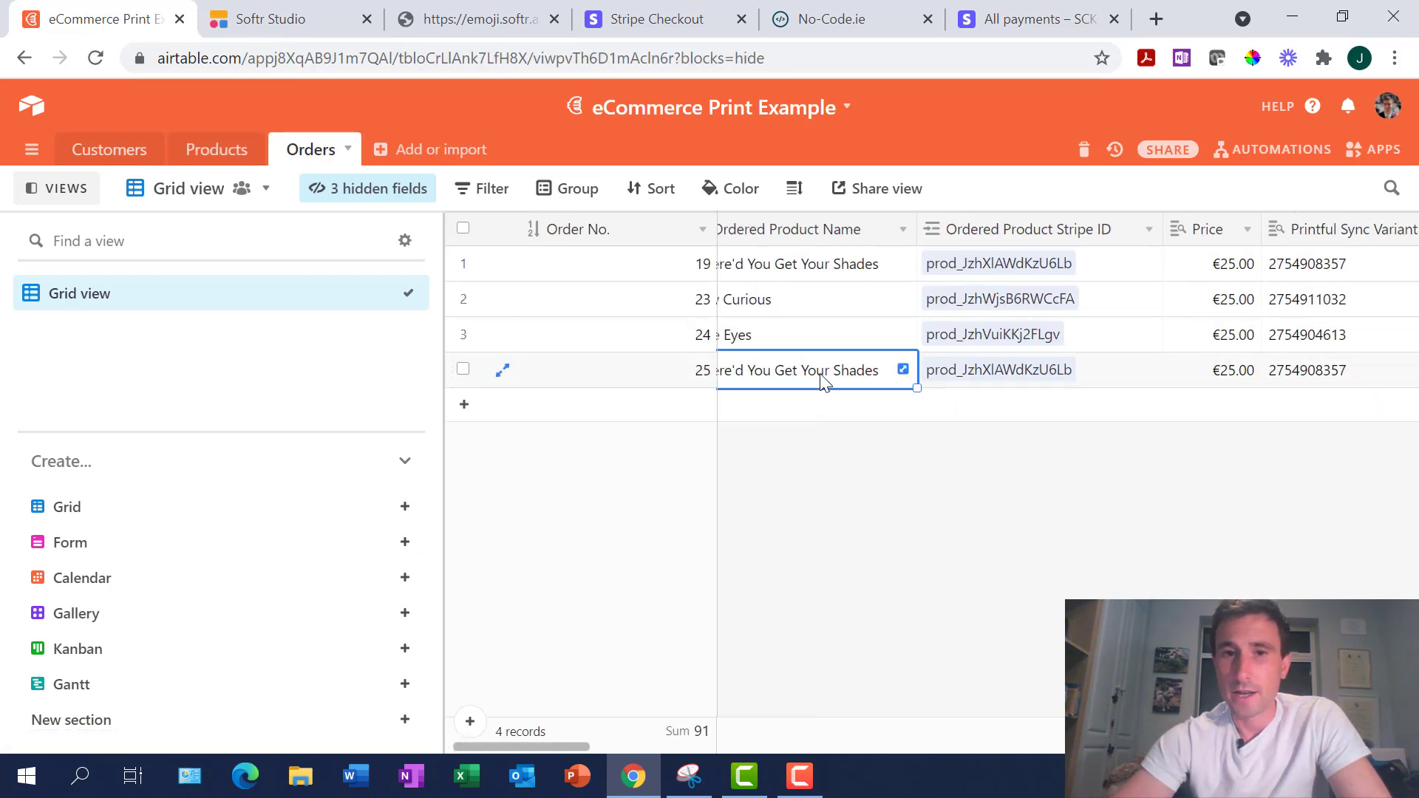
pyautogui.hscroll(-5, 826, 382)
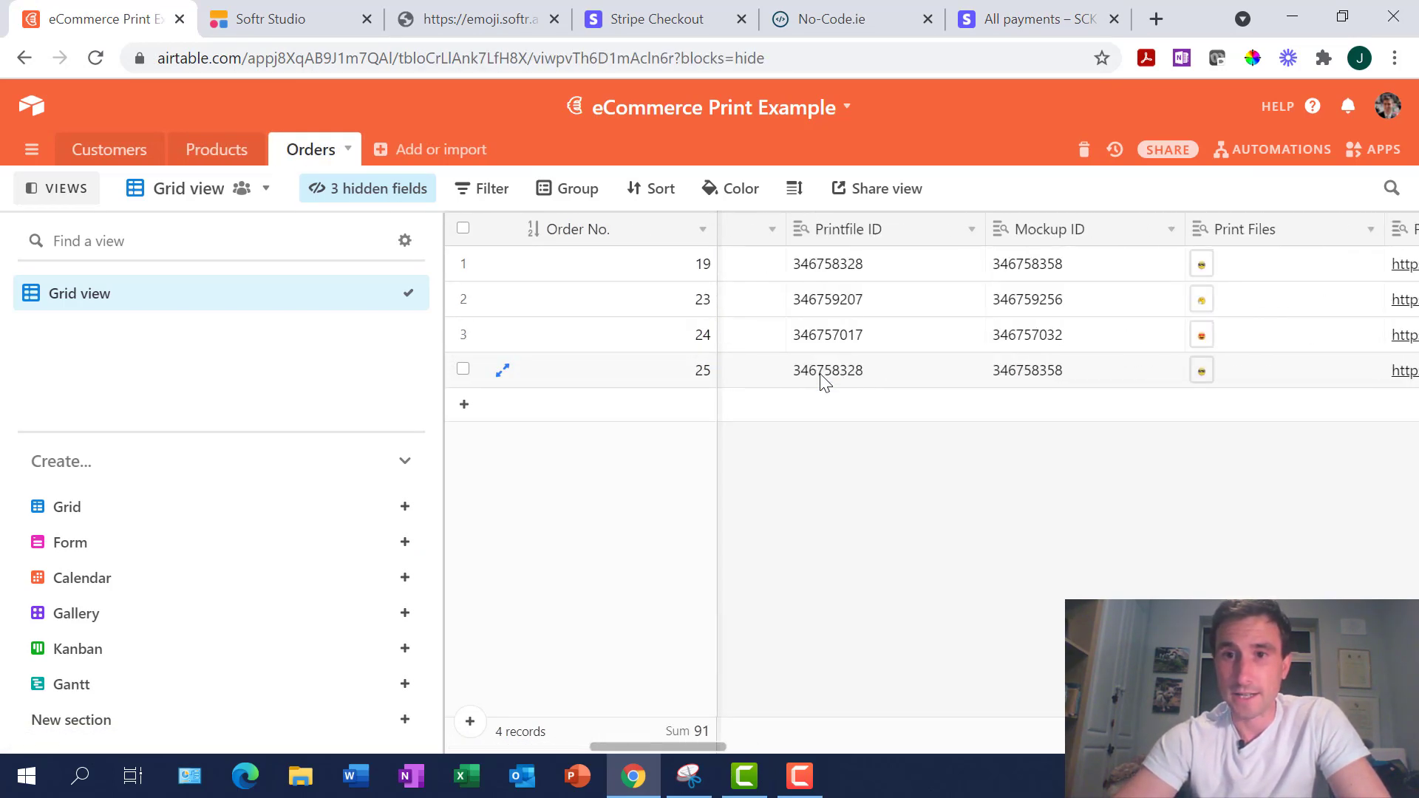
pyautogui.hscroll(15, 825, 382)
pyautogui.hscroll(15, 825, 382)
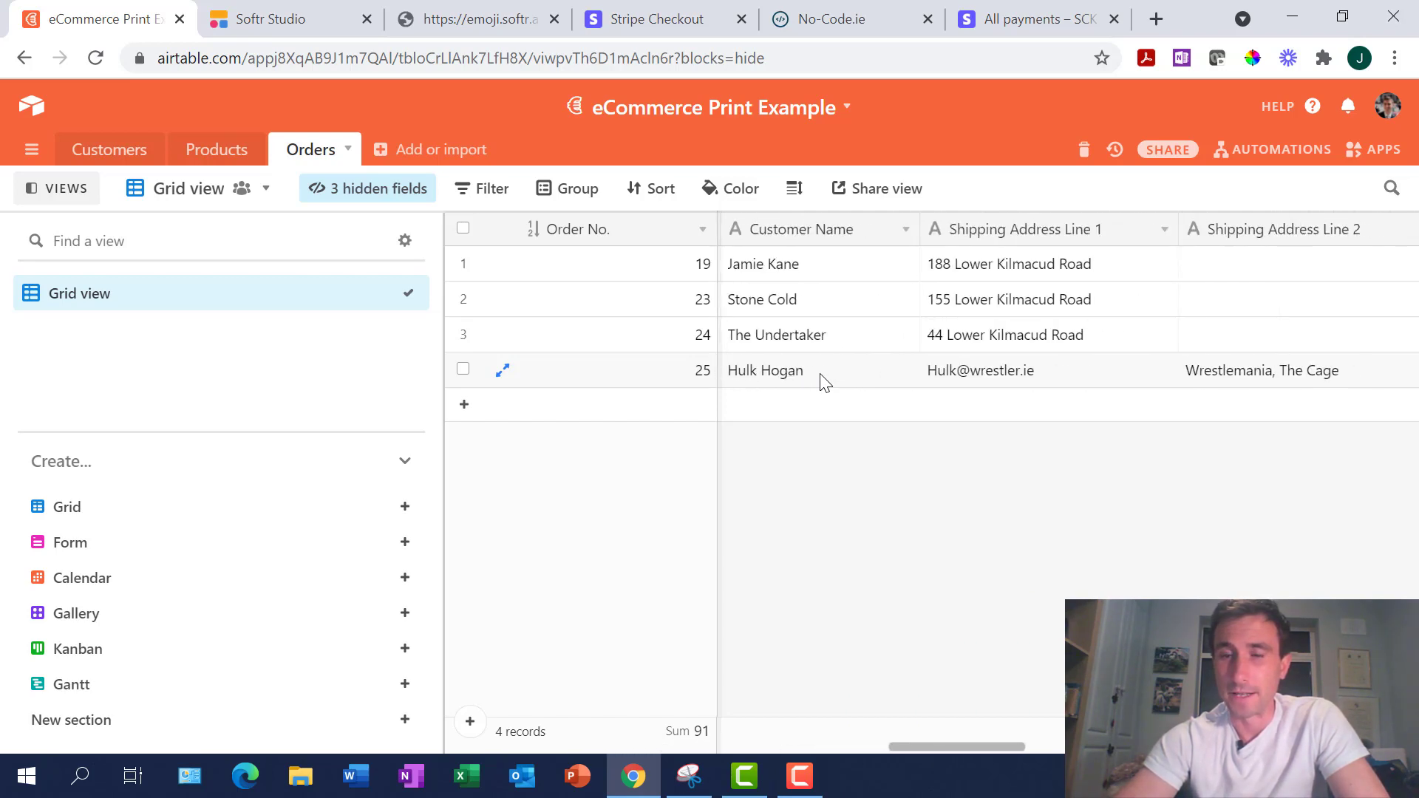
pyautogui.hscroll(10, 825, 382)
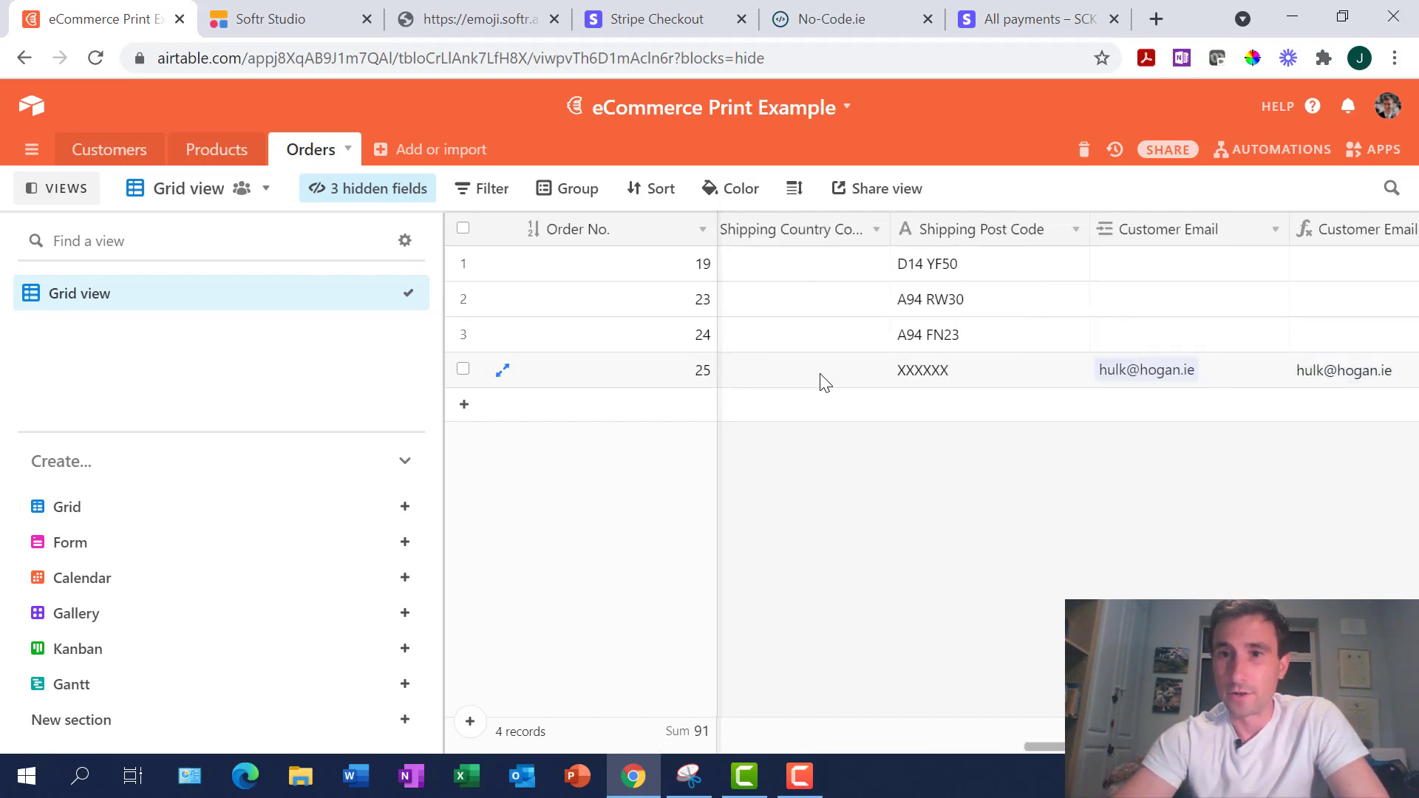
pyautogui.hscroll(-5, 826, 382)
pyautogui.hscroll(-5, 826, 382)
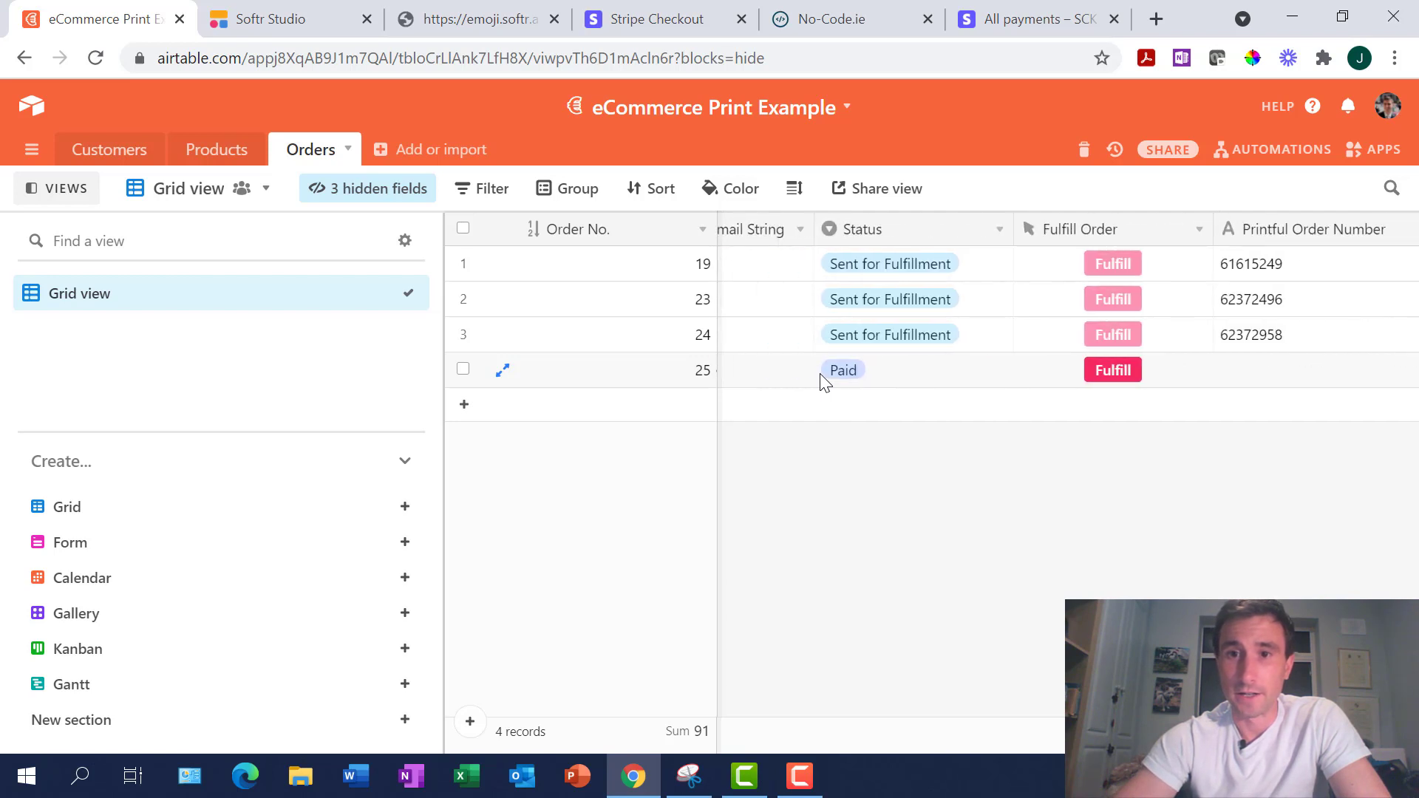
pyautogui.click(1089, 369)
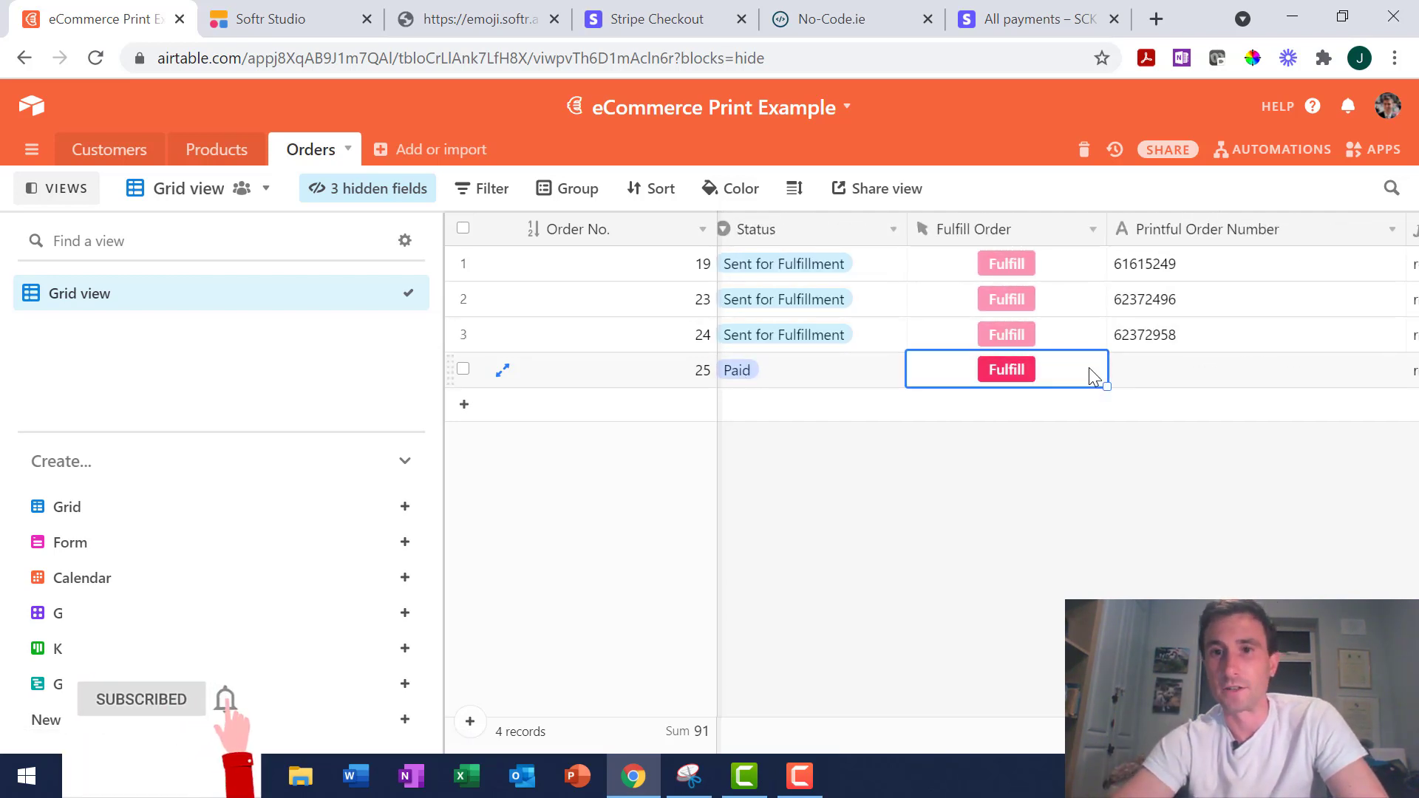
pyautogui.hscroll(-8, 1089, 370)
pyautogui.hscroll(-6, 1090, 373)
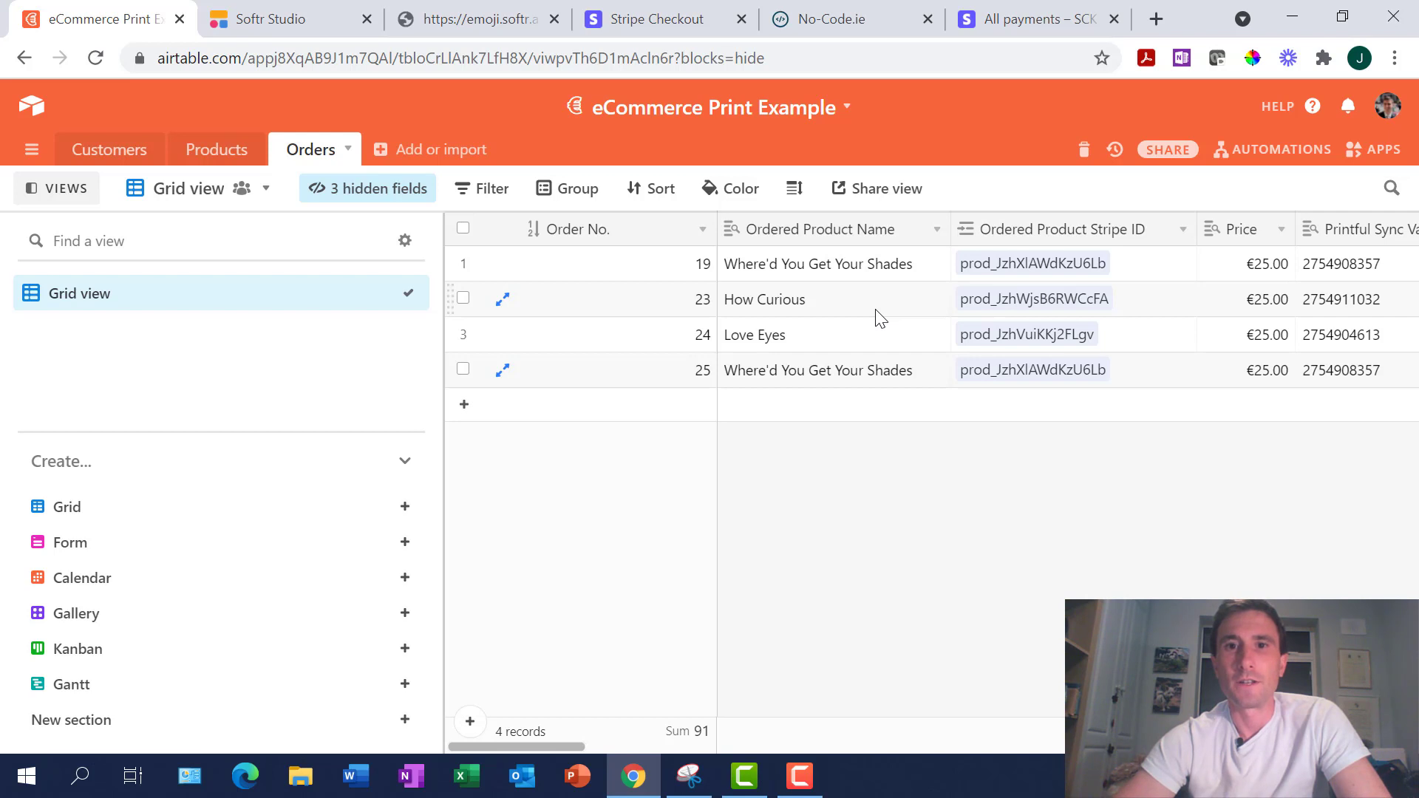
# Open the Airtable Products table, then return to the €25.00 payment details
pyautogui.click(213, 149)
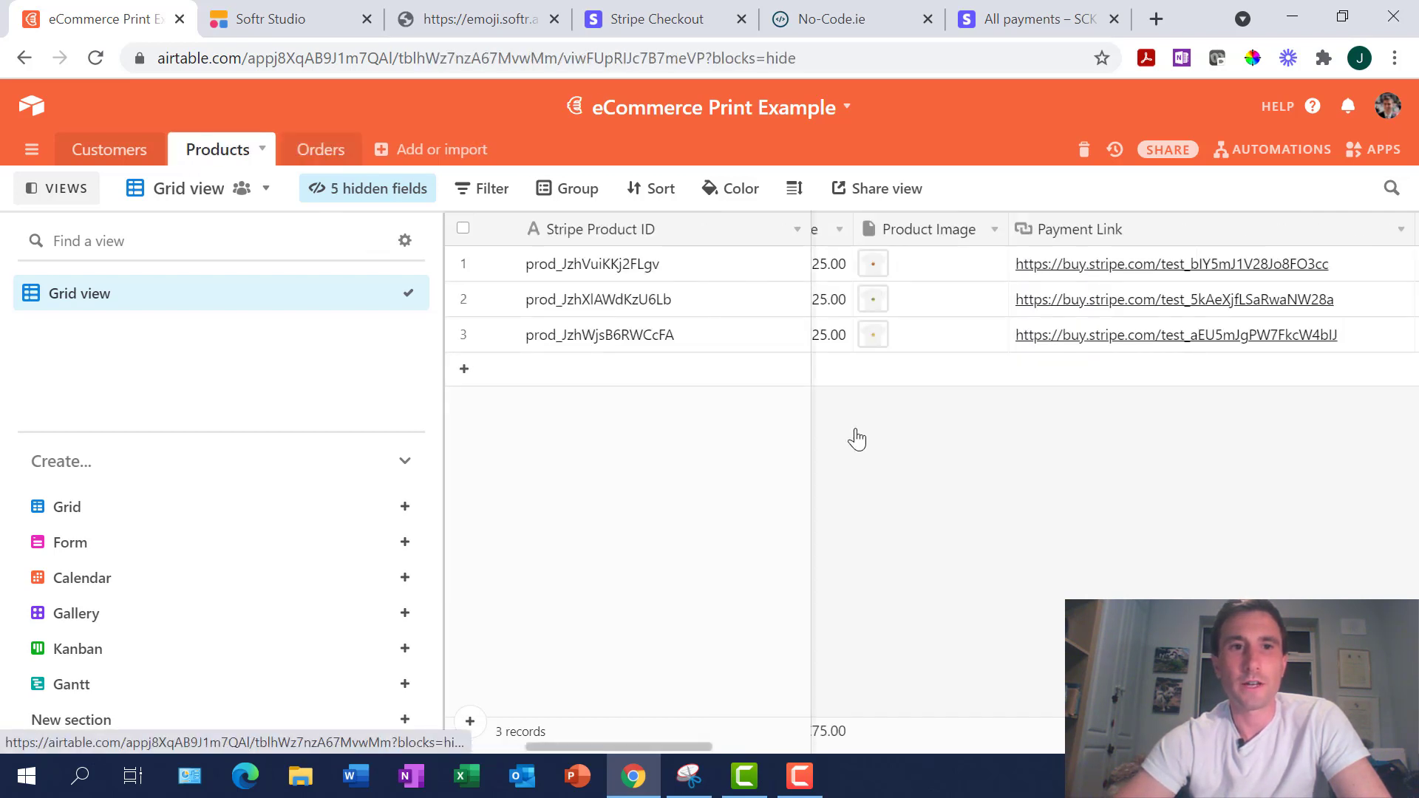
pyautogui.hscroll(-5, 857, 440)
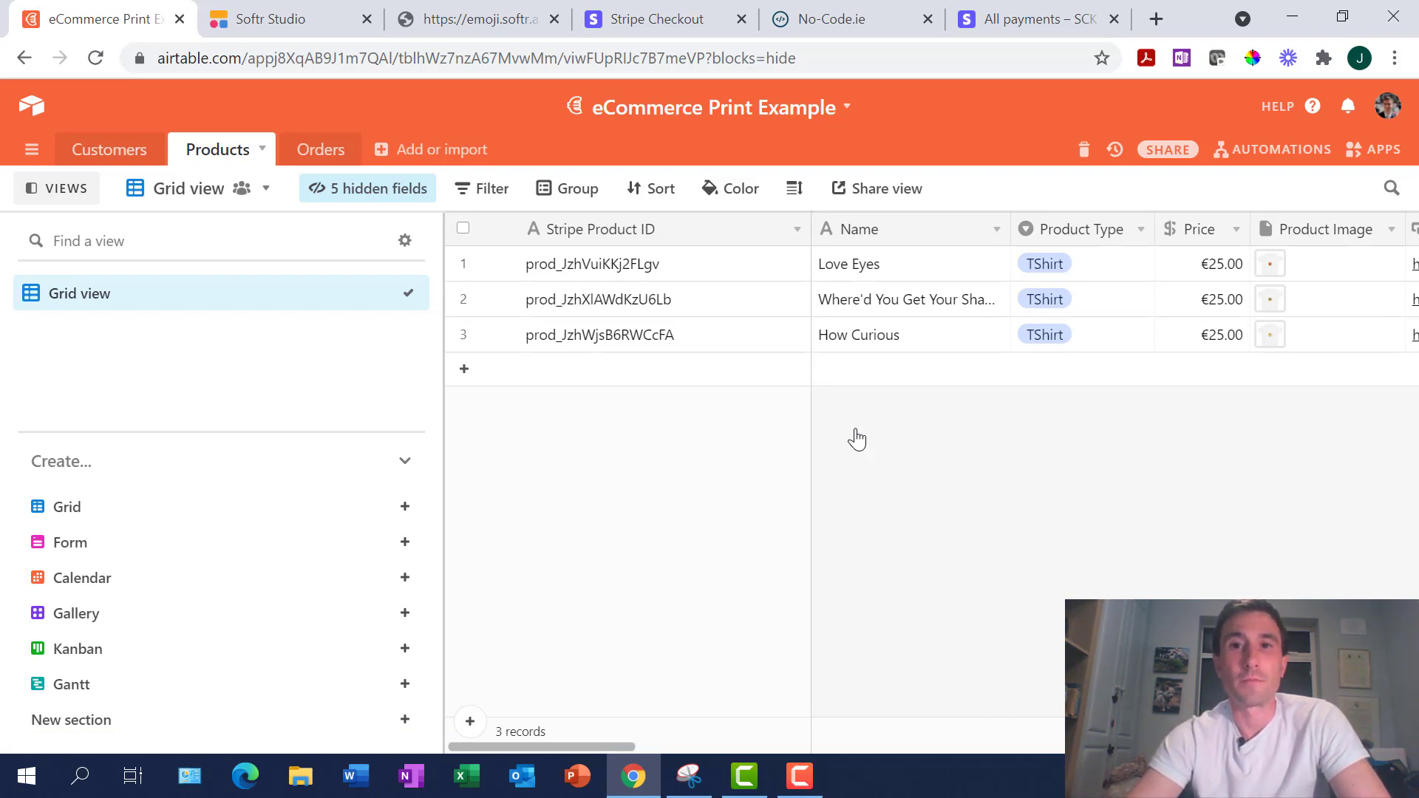
pyautogui.click(1023, 19)
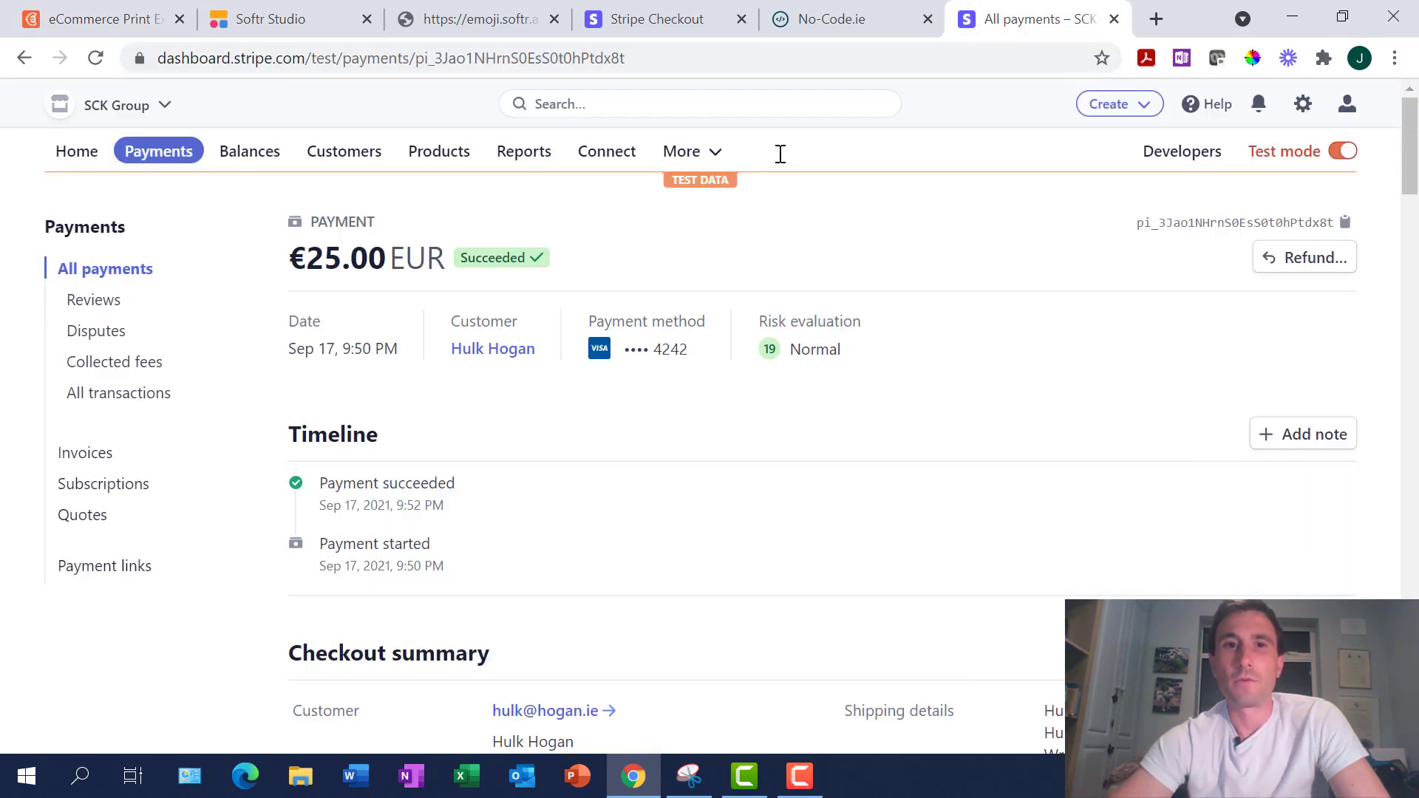
# Show the Stripe Products overview listing the three €25.00 EUR emoji shirts
pyautogui.click(436, 151)
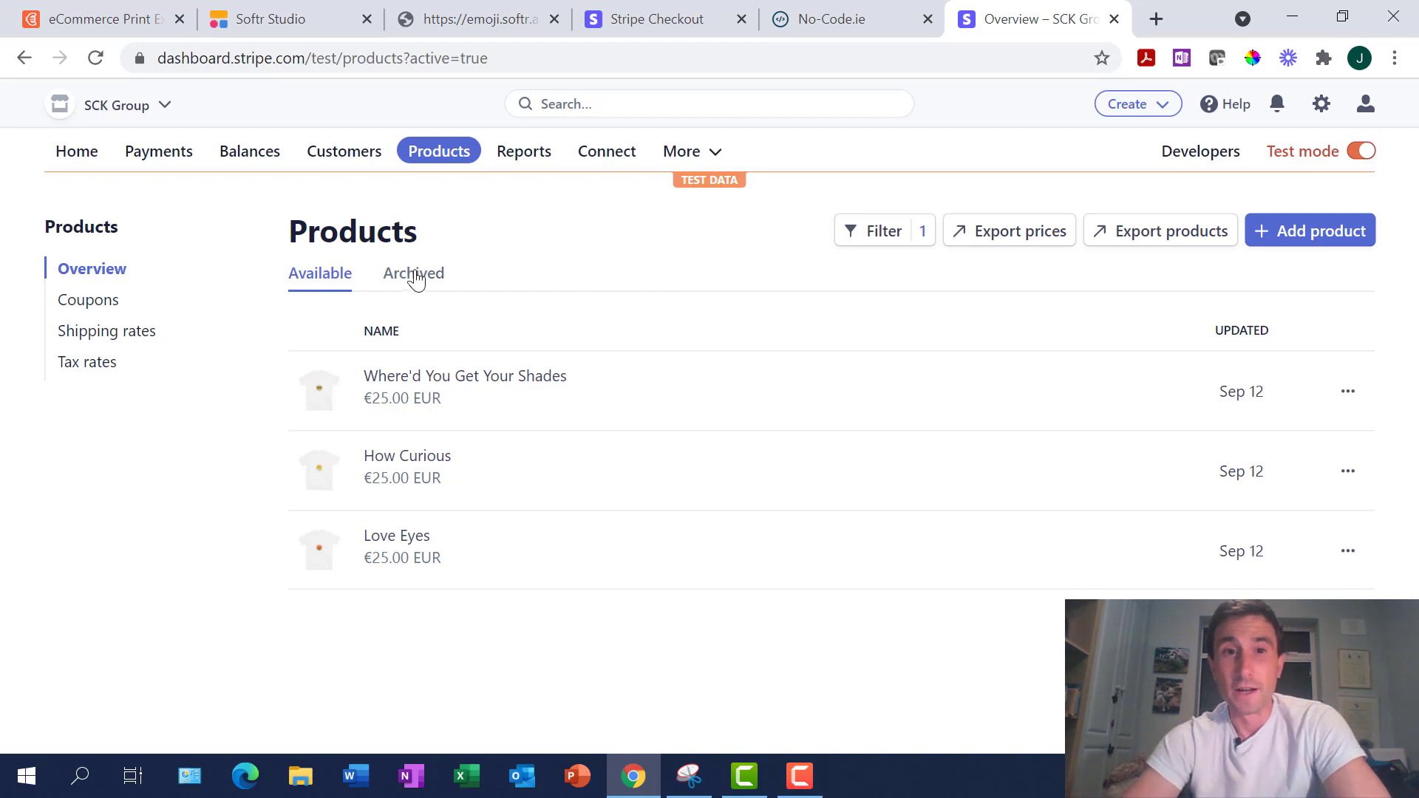
# Select the Products heading text, then clear the selection
pyautogui.moveTo(289, 232); pyautogui.dragTo(561, 238)
pyautogui.click(561, 238)
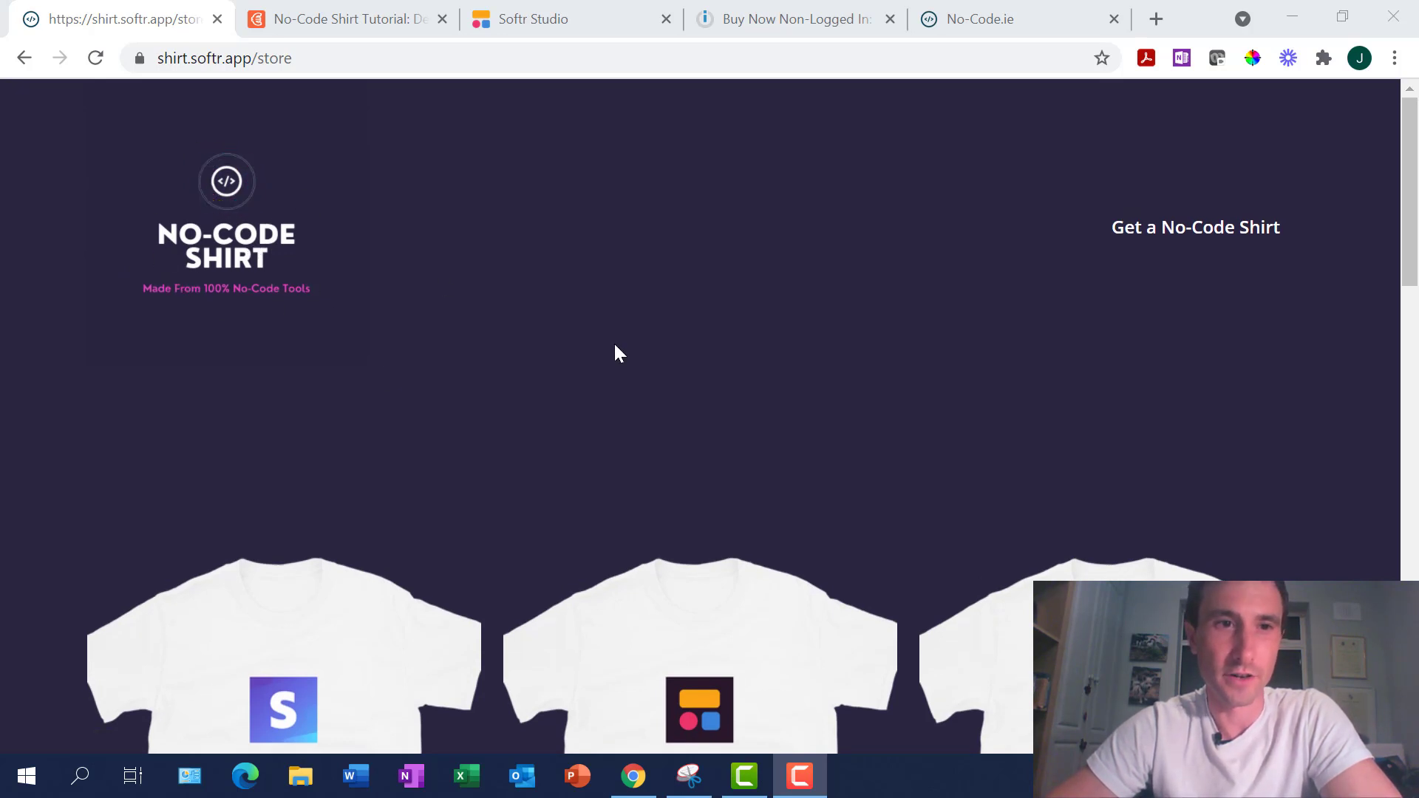
# Browse the store grid and open the right-hand </> logo shirt's colour page
pyautogui.scroll(-2, 618, 353)
pyautogui.scroll(-7, 615, 345)
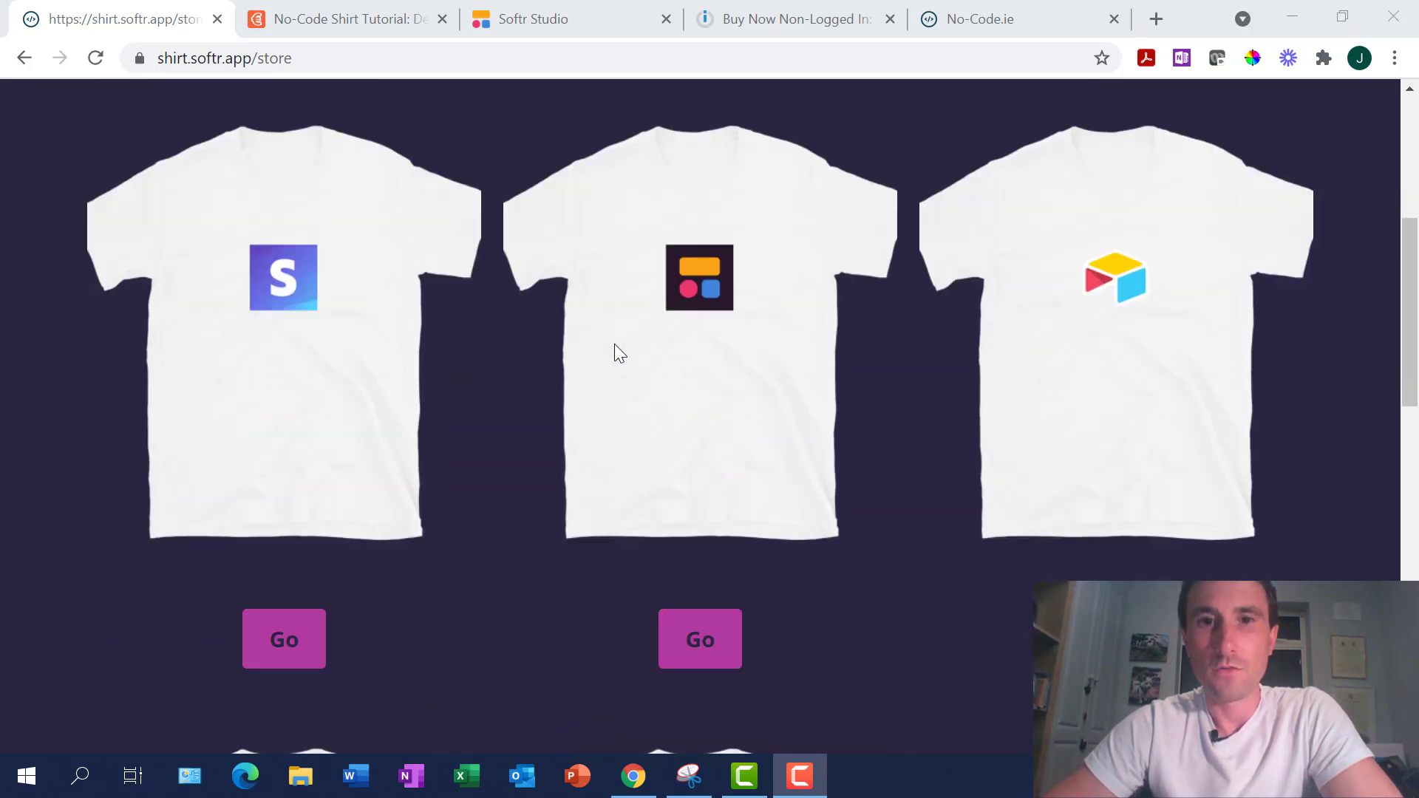
pyautogui.scroll(-7, 615, 345)
pyautogui.scroll(14, 615, 345)
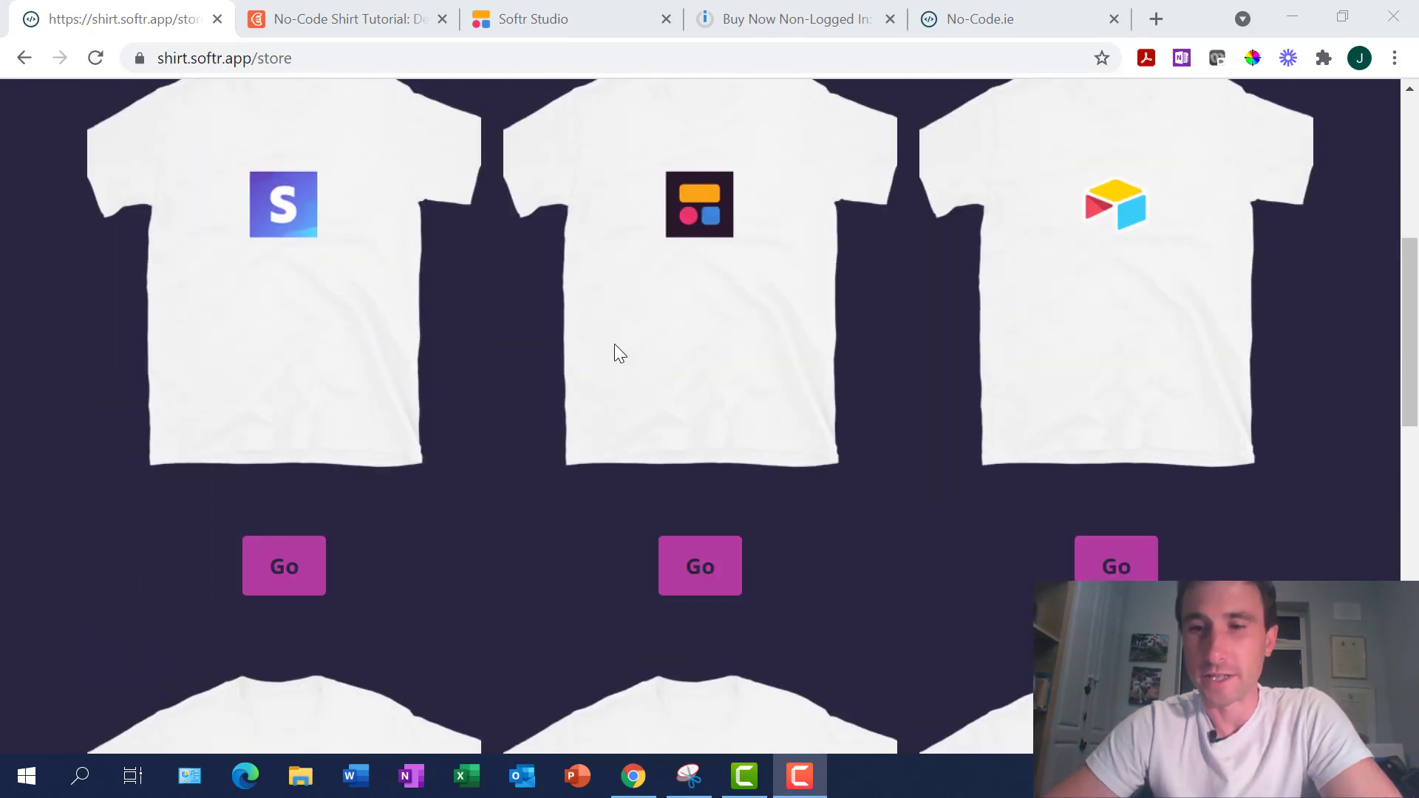
pyautogui.scroll(-3, 615, 349)
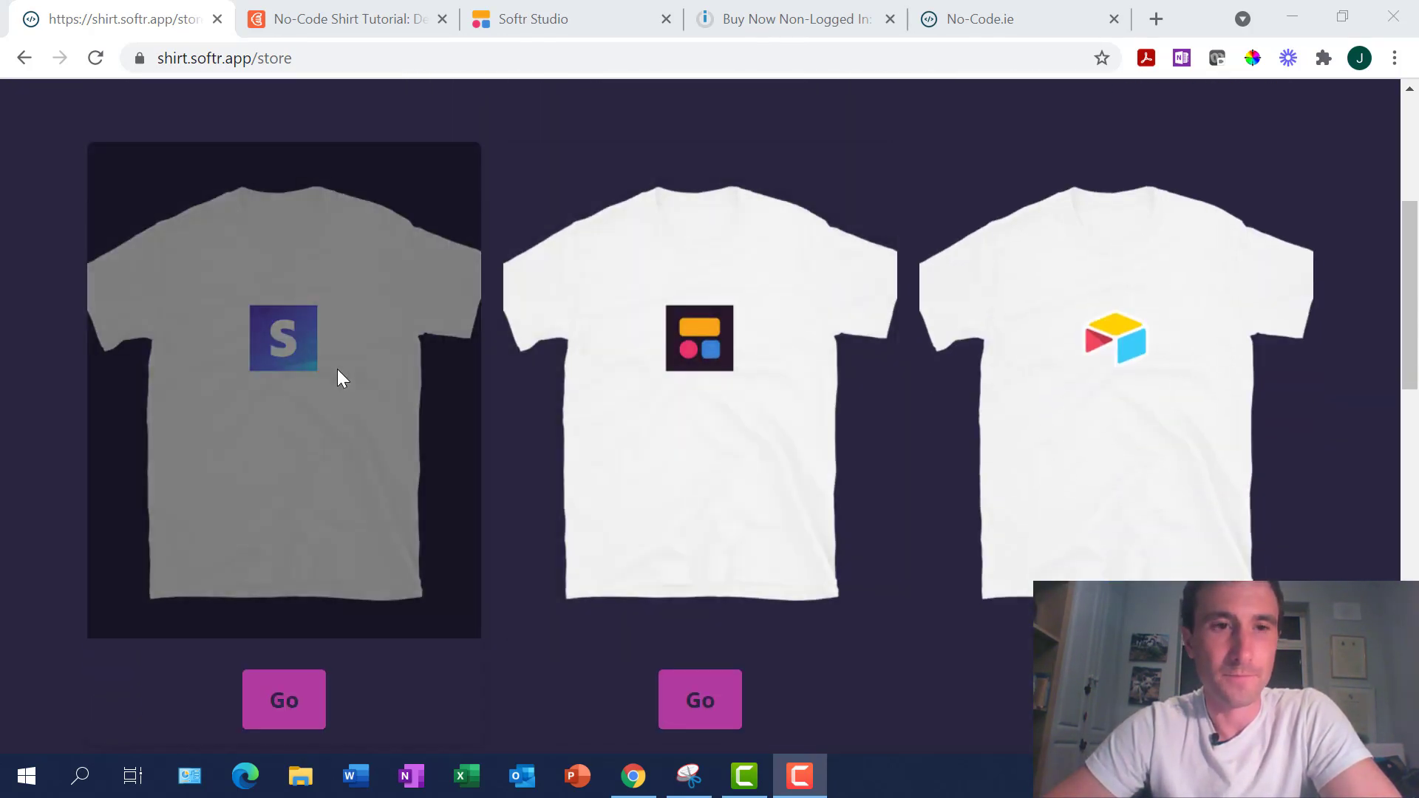
pyautogui.scroll(-8, 841, 345)
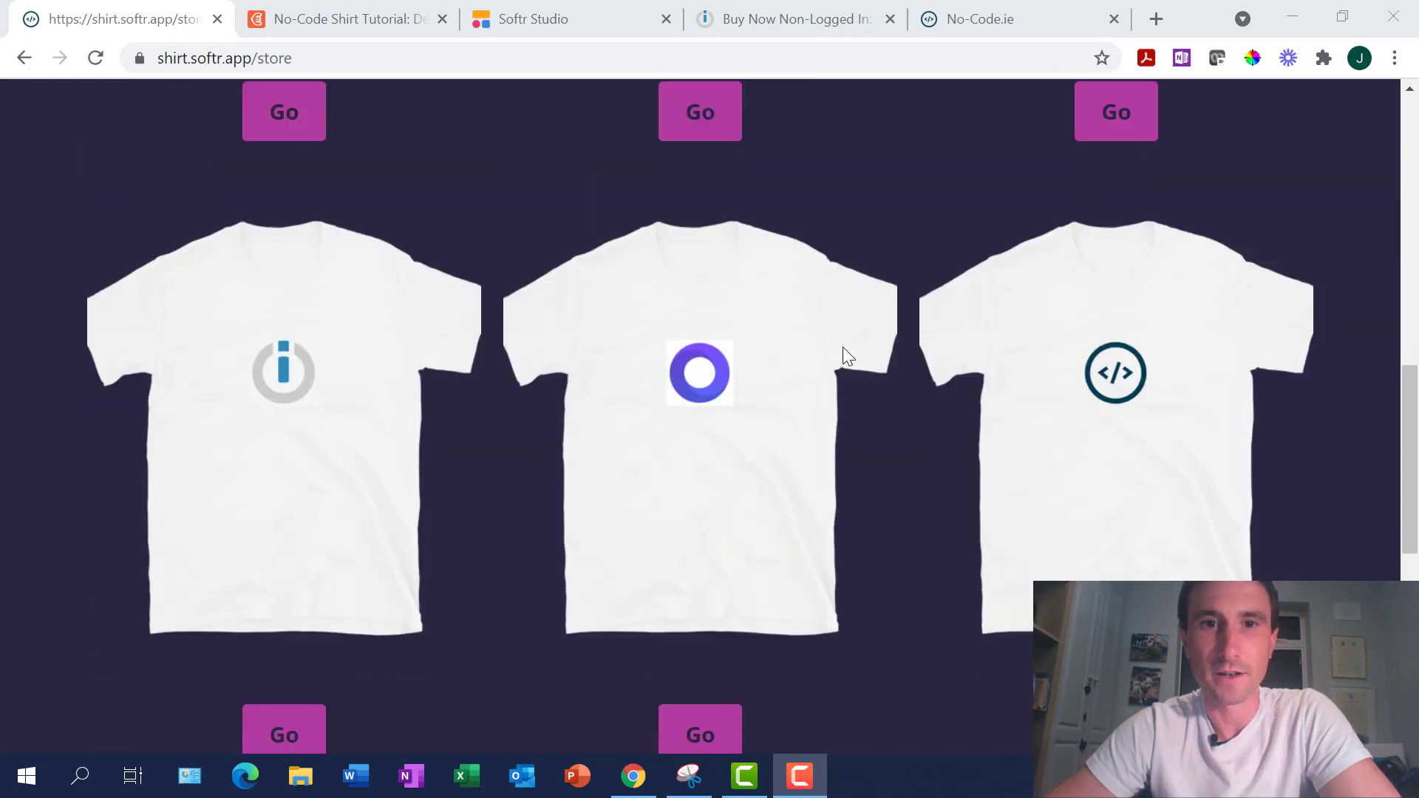
pyautogui.scroll(9, 842, 347)
pyautogui.scroll(-4, 925, 296)
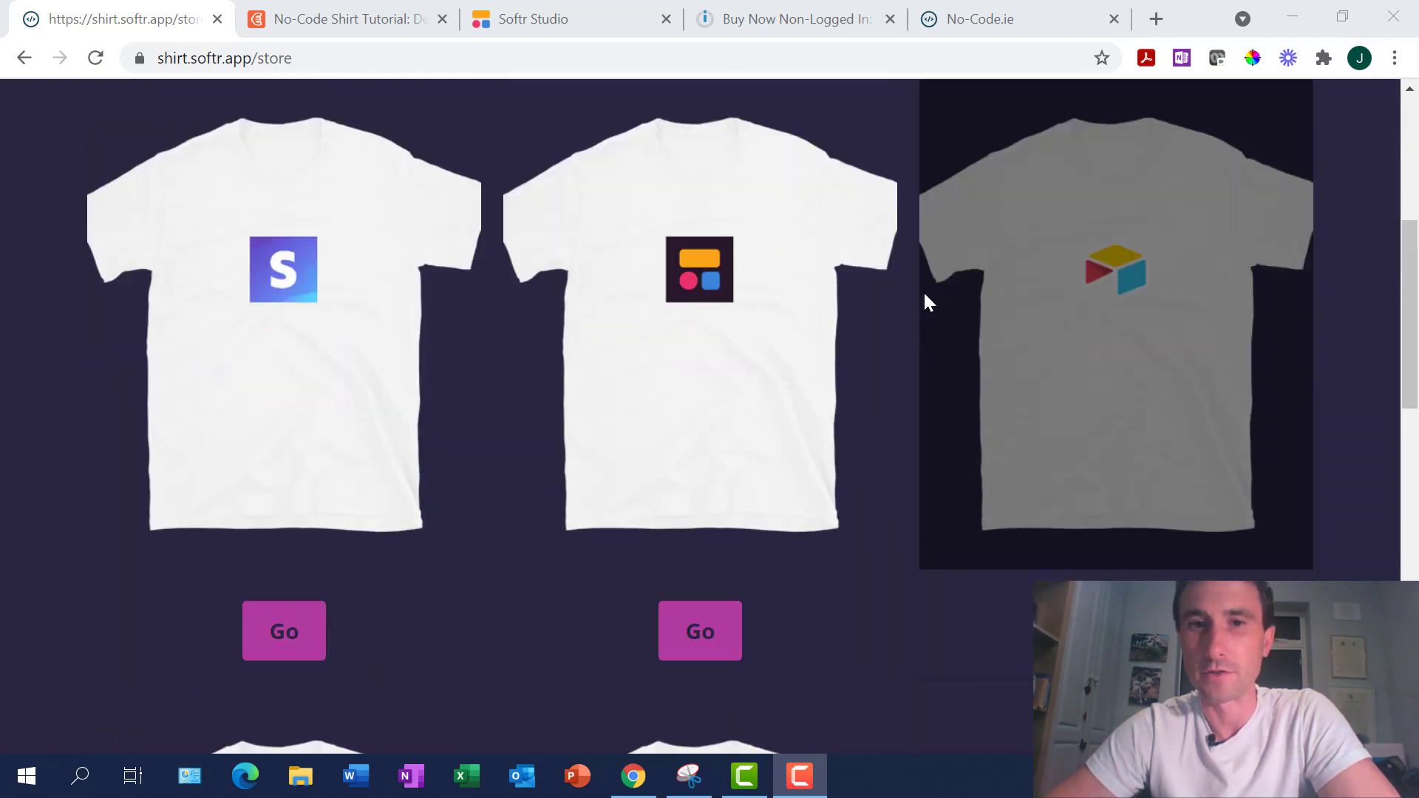
pyautogui.scroll(-4, 925, 295)
pyautogui.scroll(2, 926, 296)
pyautogui.scroll(-4, 925, 295)
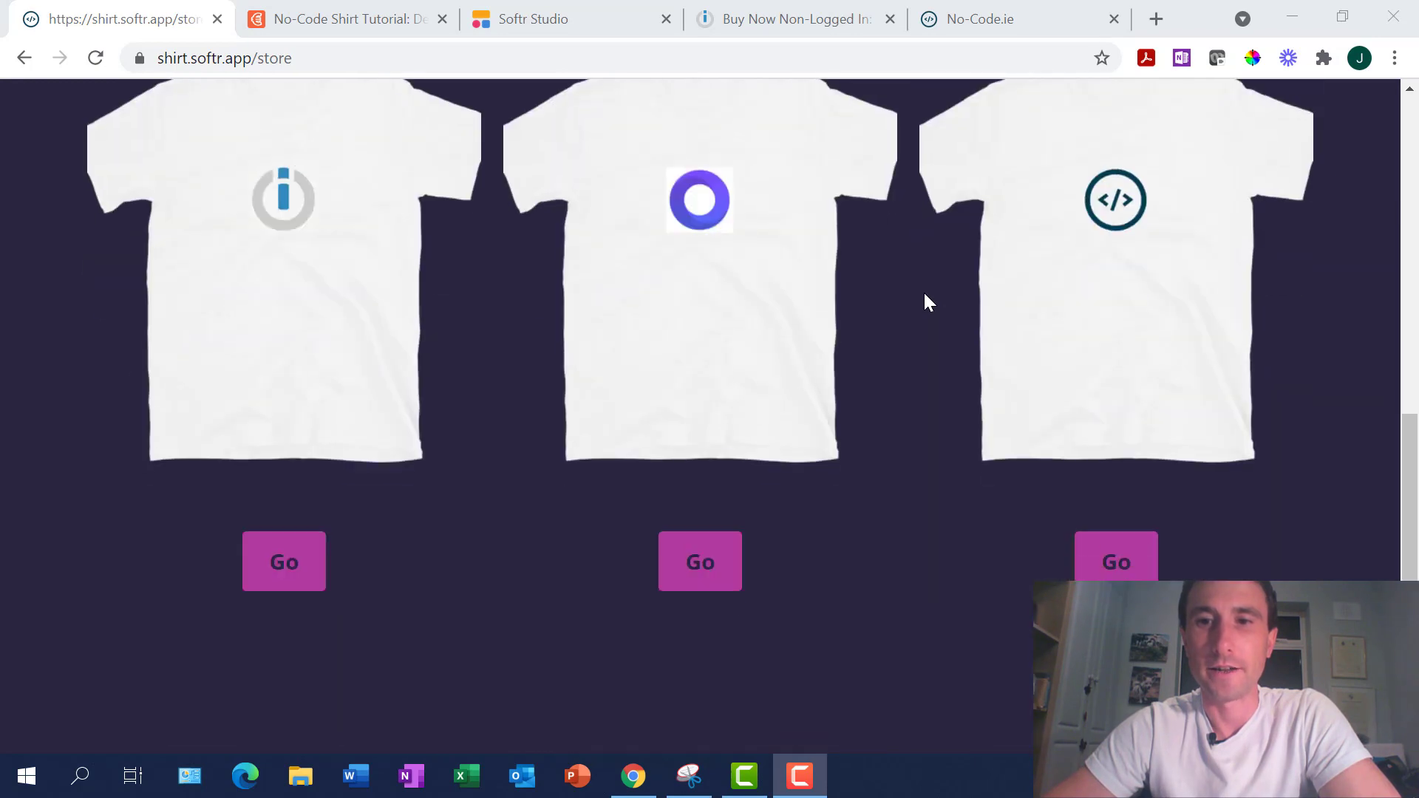
pyautogui.scroll(4, 926, 295)
pyautogui.scroll(-3, 924, 295)
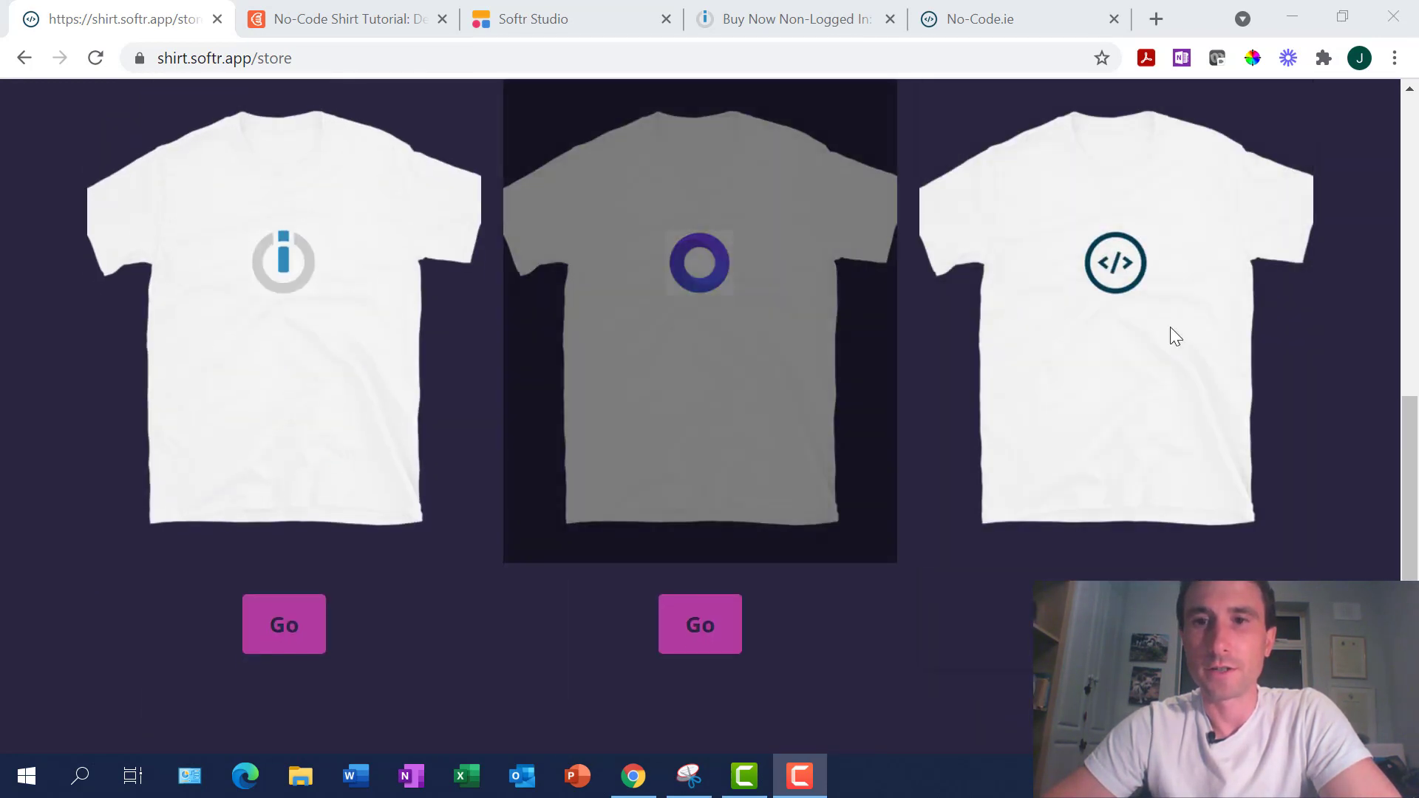
pyautogui.scroll(6, 685, 303)
pyautogui.scroll(-6, 924, 325)
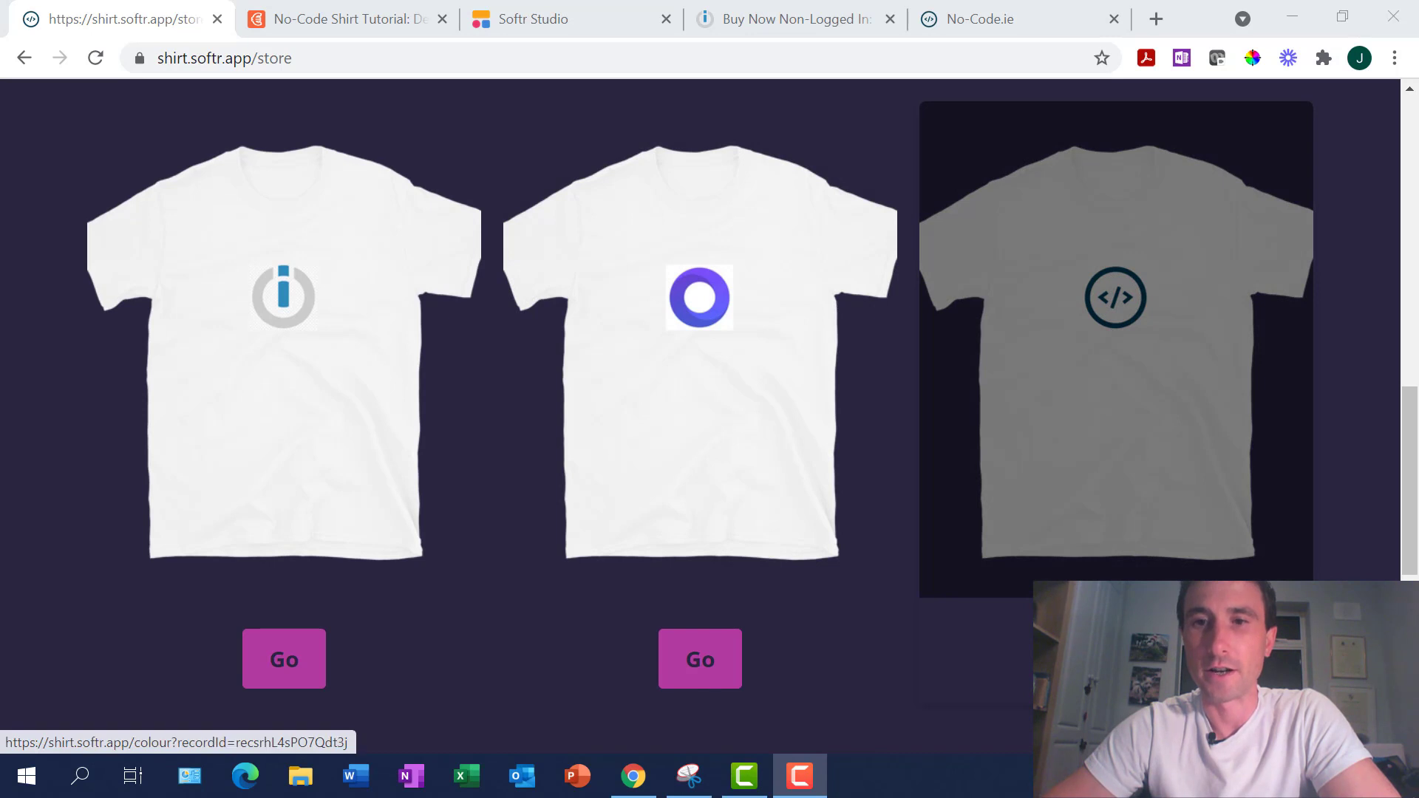
pyautogui.click(1116, 347)
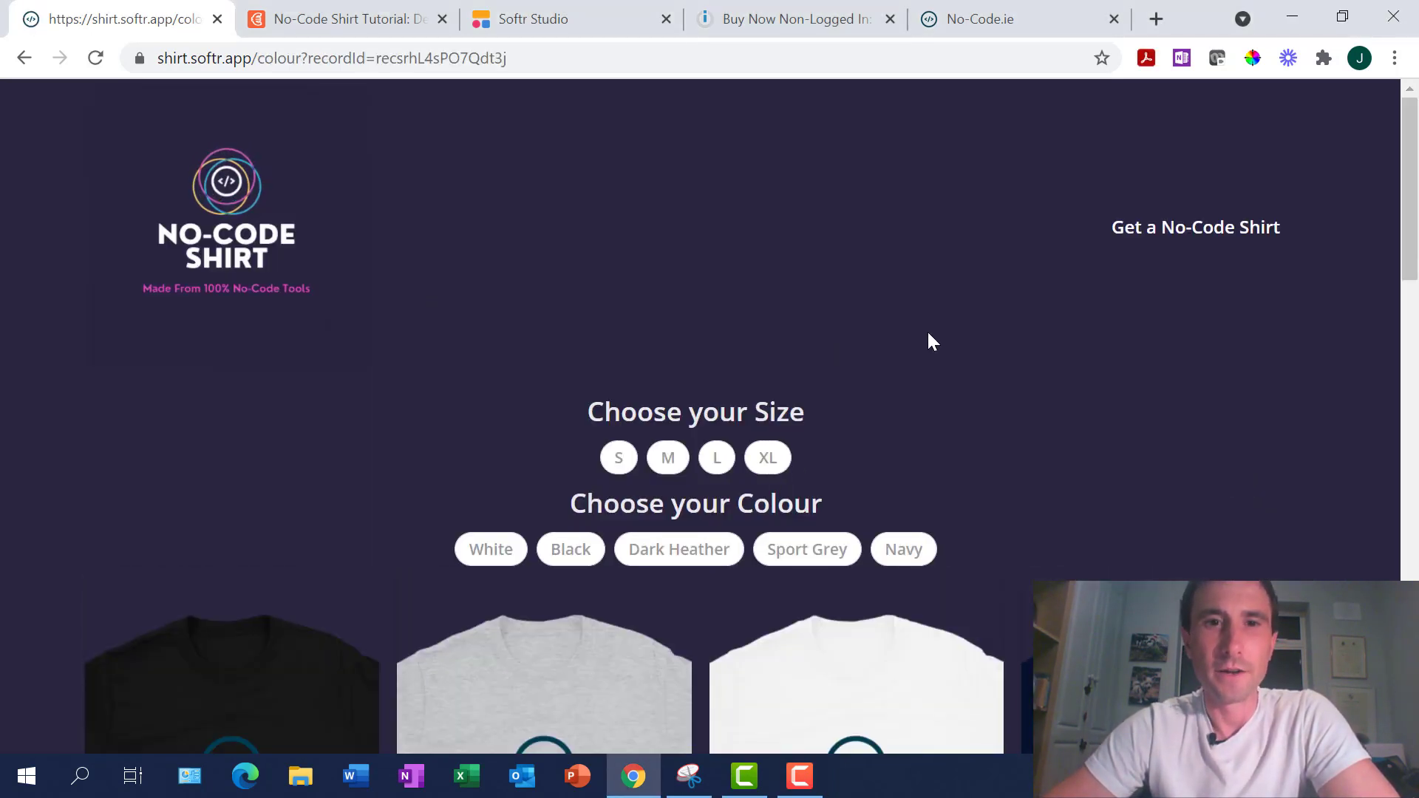
# Choose size S and colour White, then Buy Now on the €25 No-Code Shirt
pyautogui.scroll(-2, 929, 339)
pyautogui.scroll(-2, 928, 339)
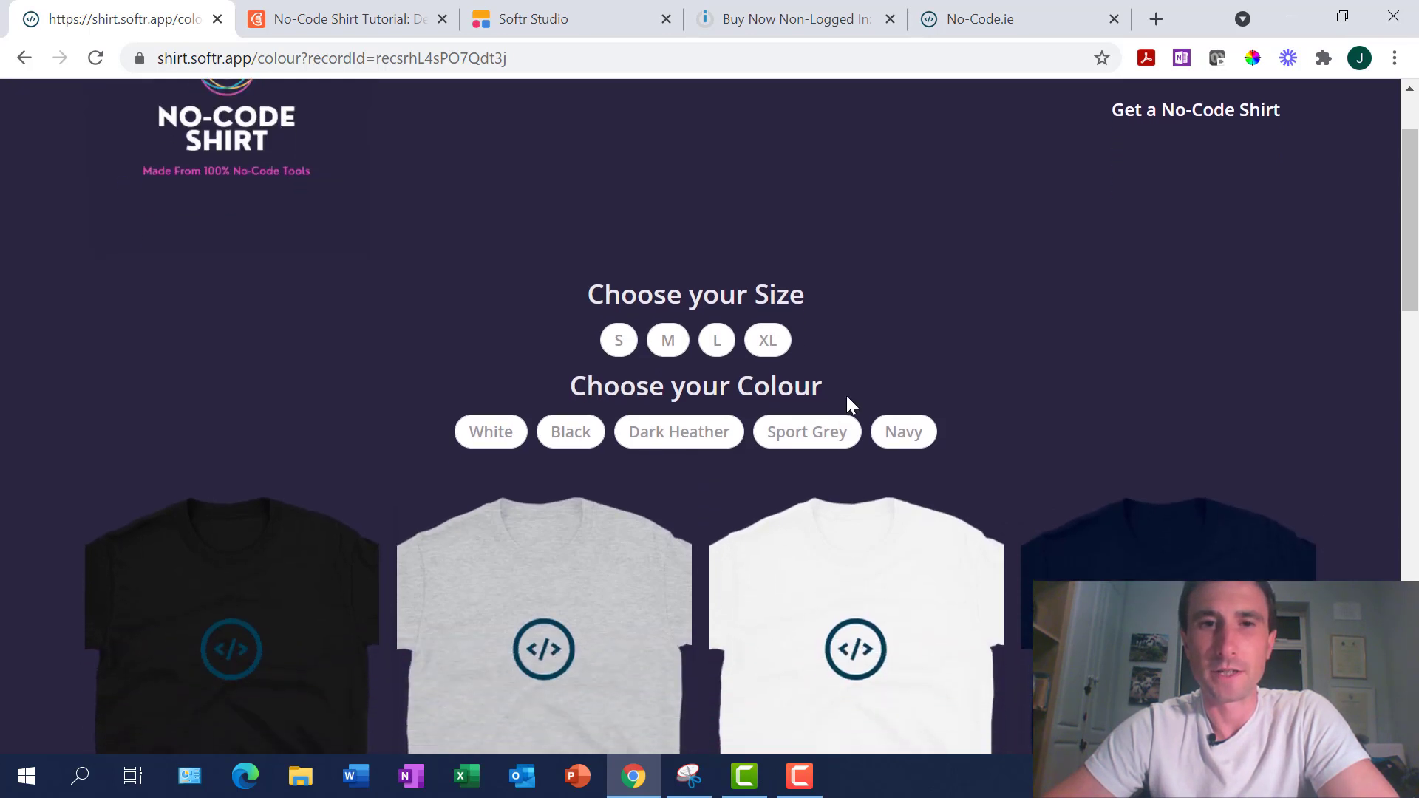
pyautogui.click(616, 344)
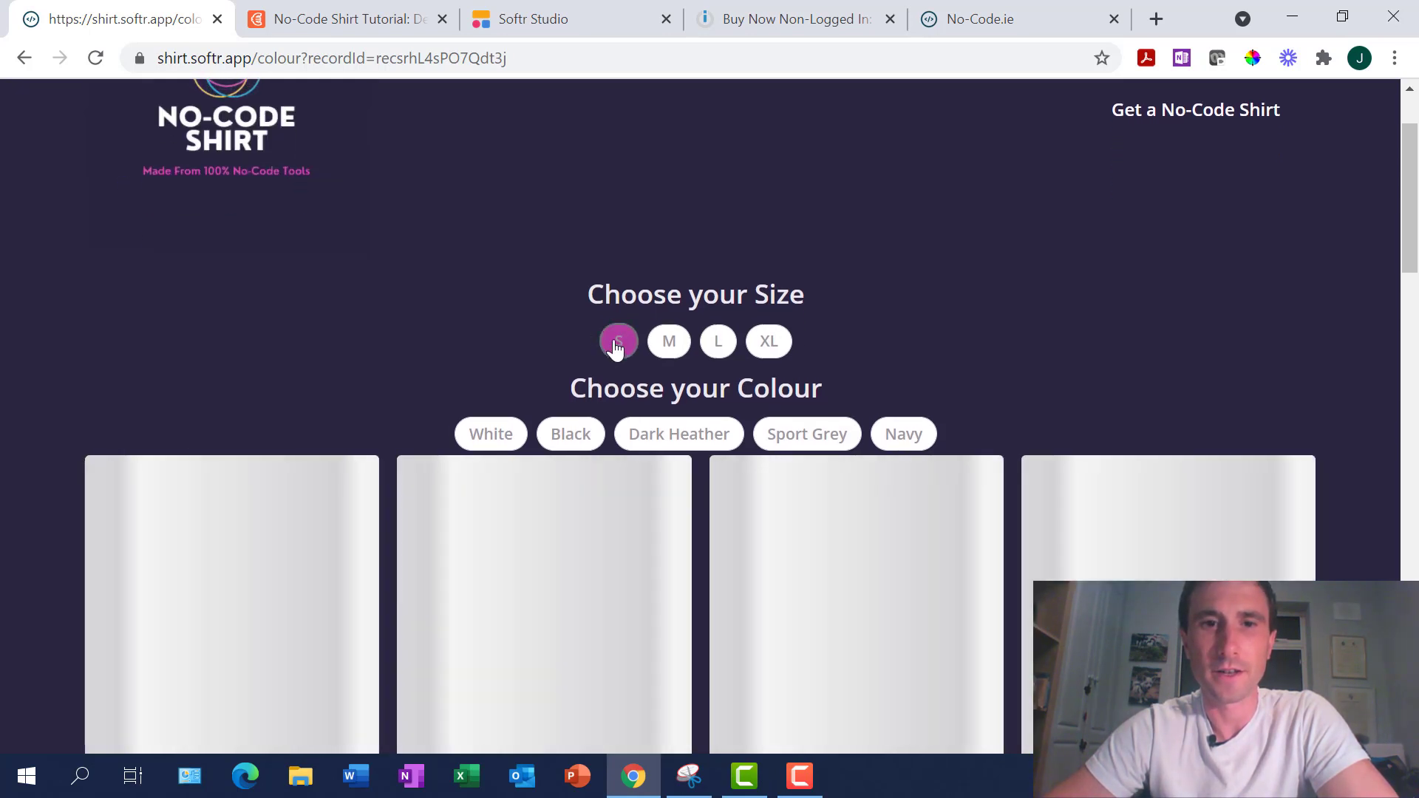
pyautogui.click(490, 434)
pyautogui.scroll(-3, 490, 437)
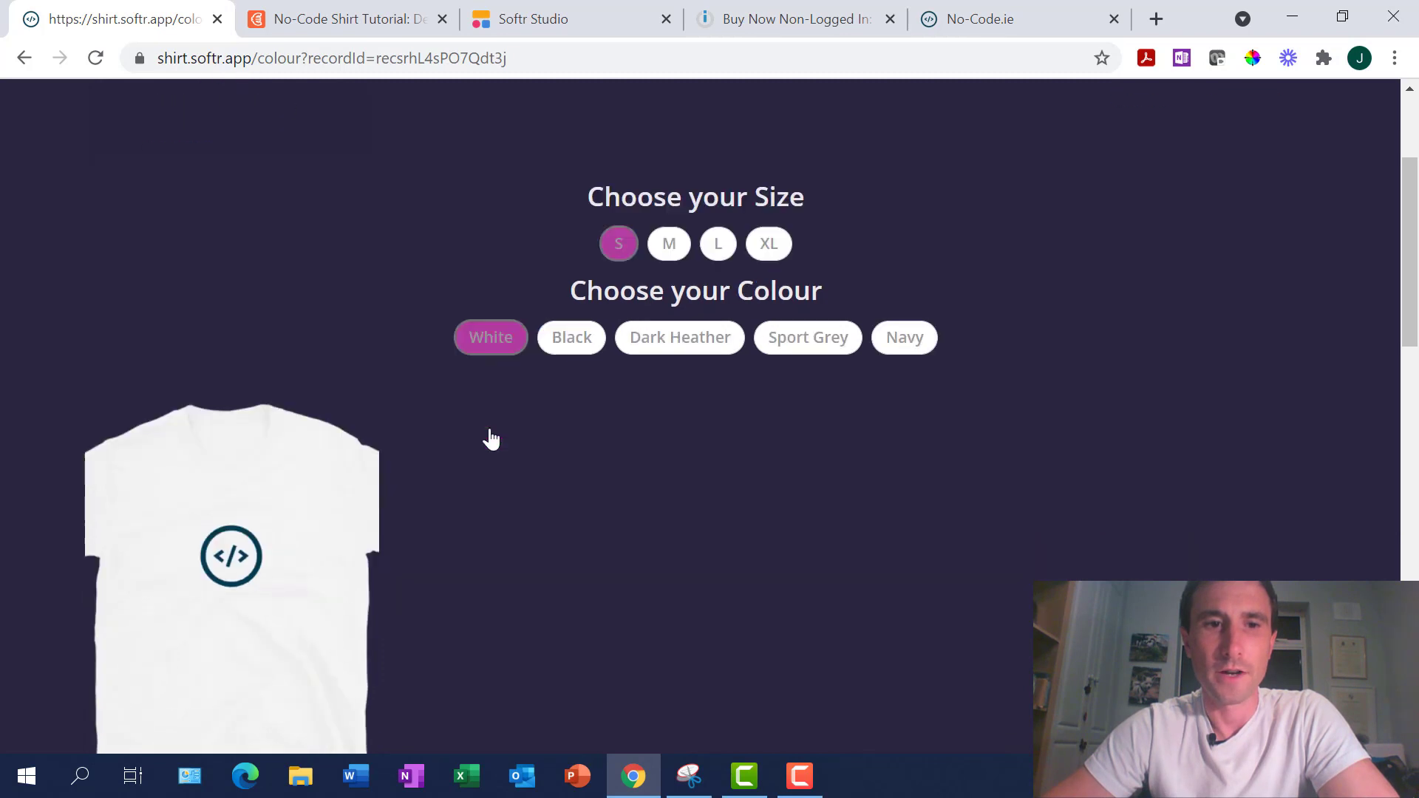
pyautogui.scroll(-2, 491, 439)
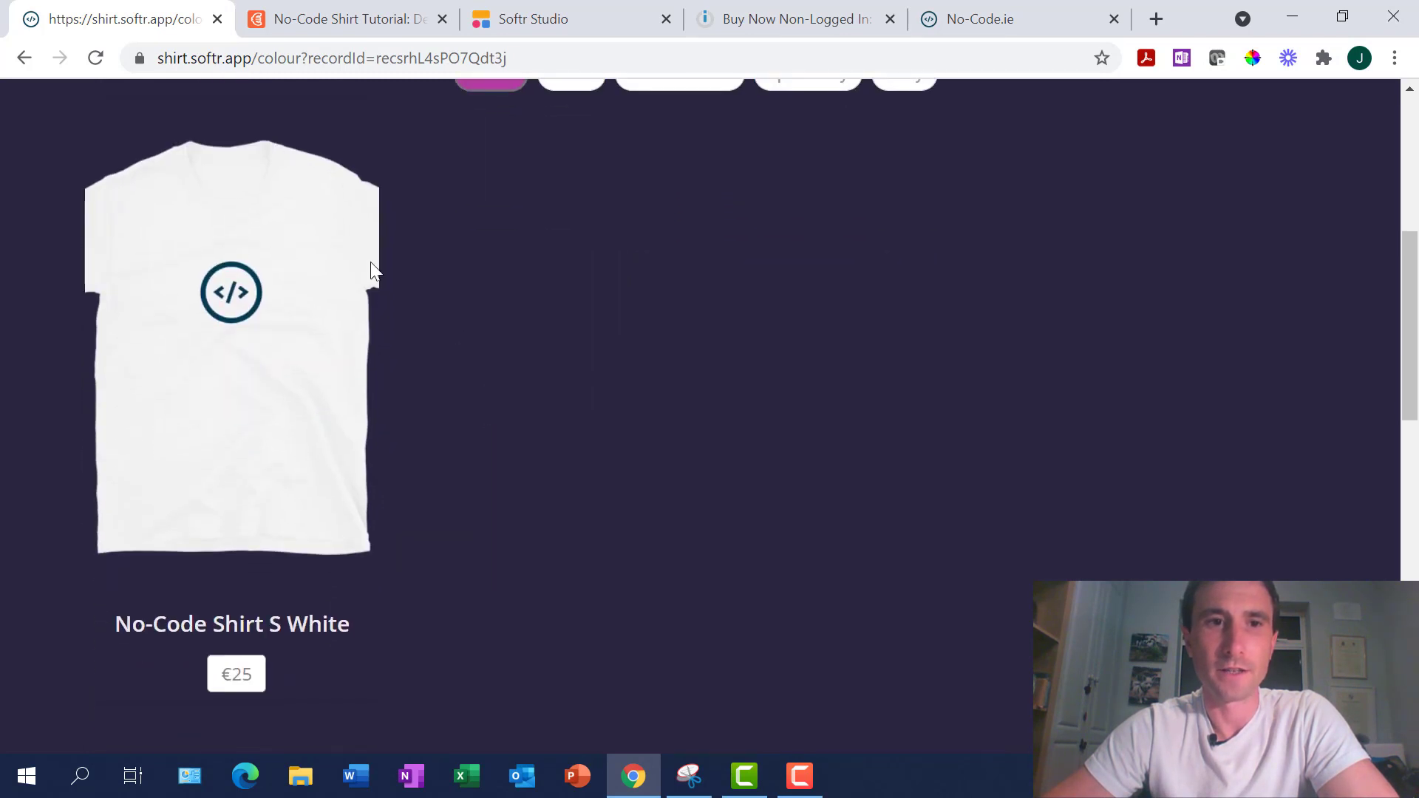
pyautogui.moveTo(256, 323)
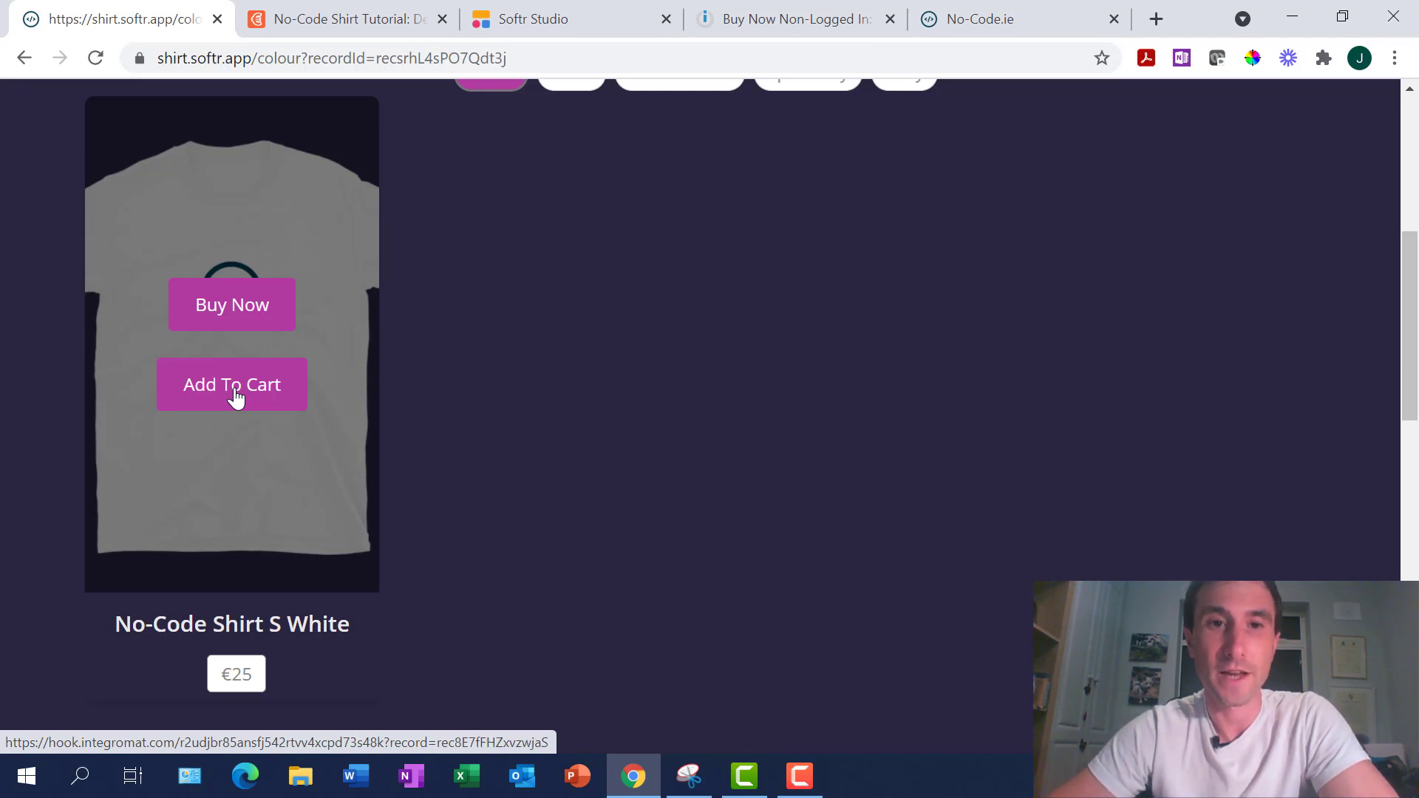
pyautogui.scroll(5, 235, 397)
pyautogui.scroll(-3, 231, 399)
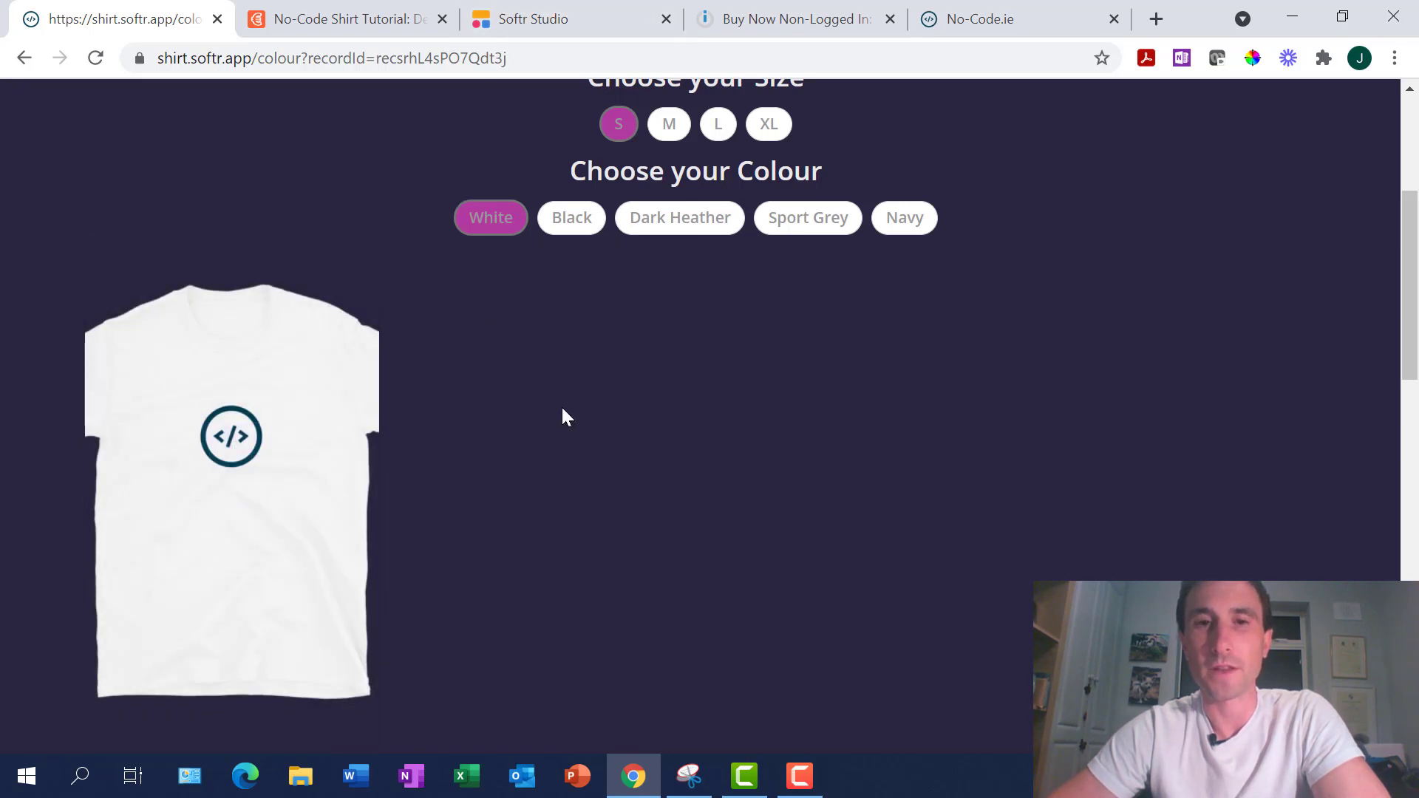
pyautogui.moveTo(422, 310)
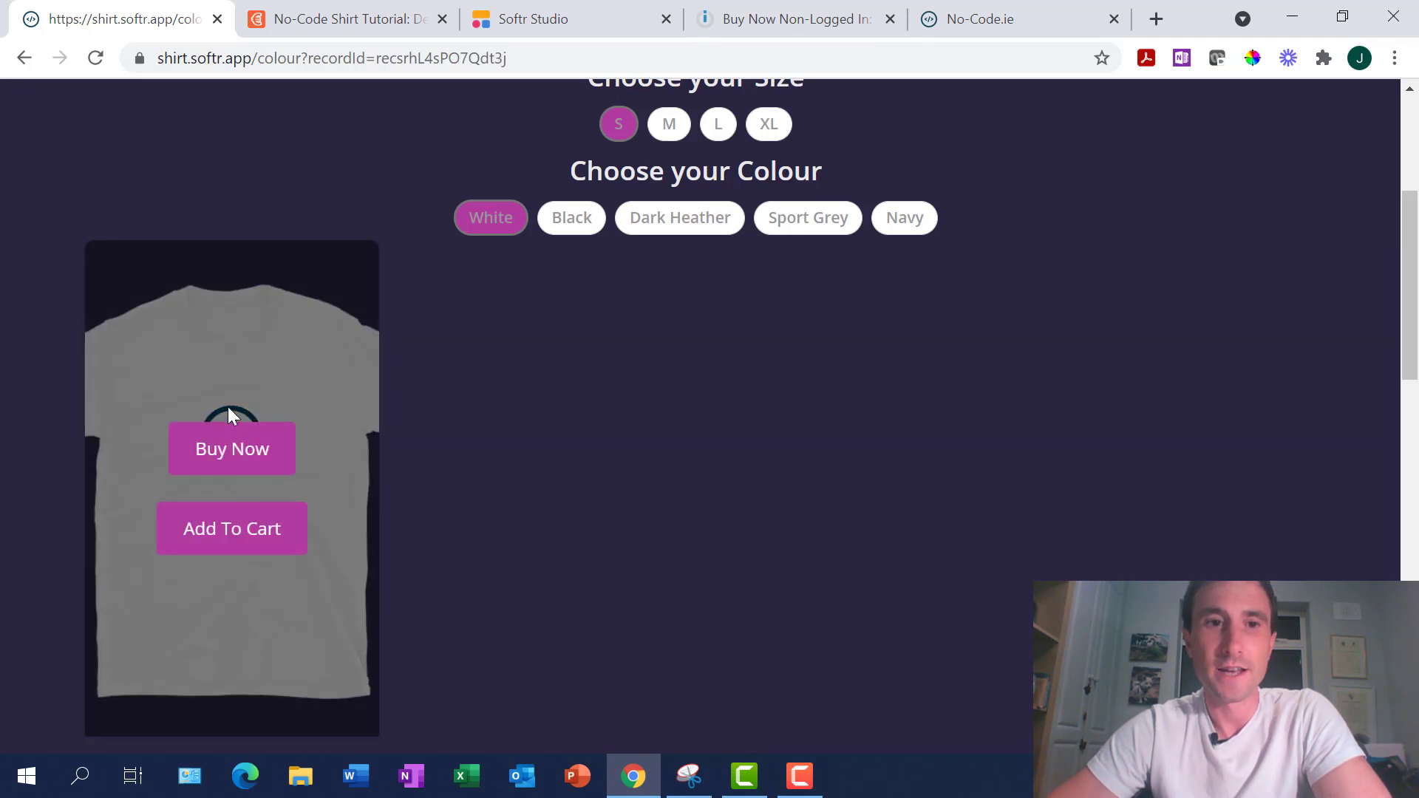
pyautogui.click(222, 447)
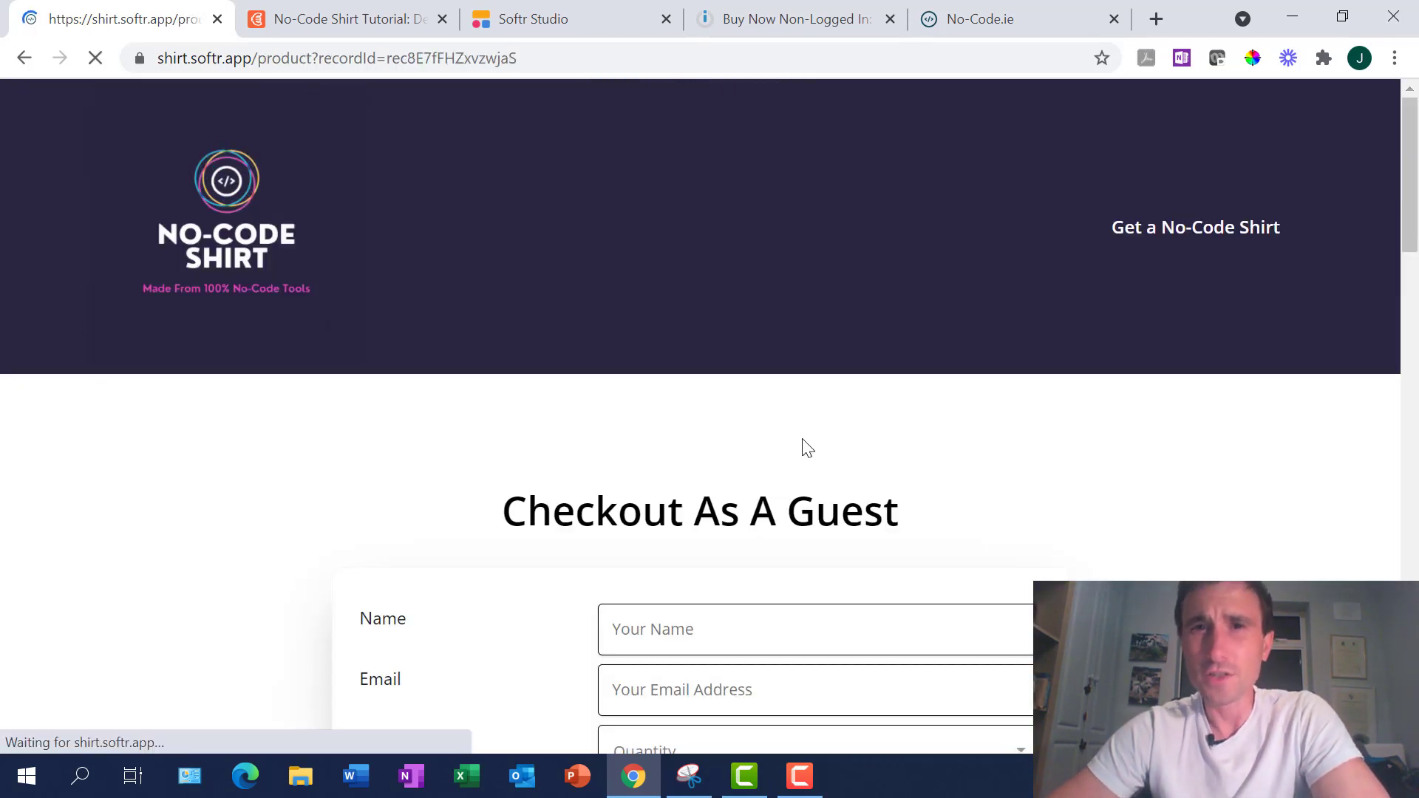
# Enter the buyer's name and e-mail on the guest checkout form
pyautogui.scroll(-5, 807, 448)
pyautogui.scroll(-15, 806, 447)
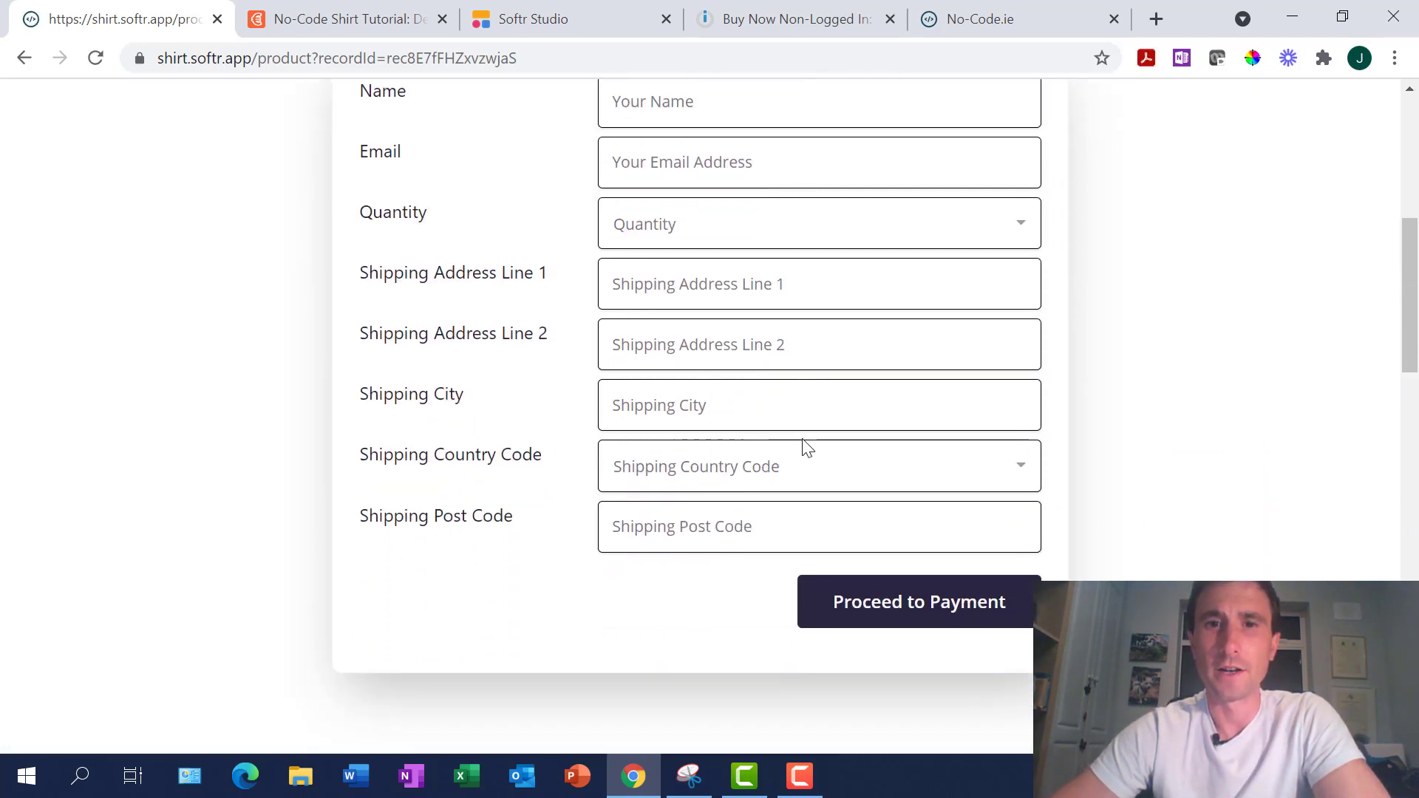
pyautogui.scroll(2, 694, 370)
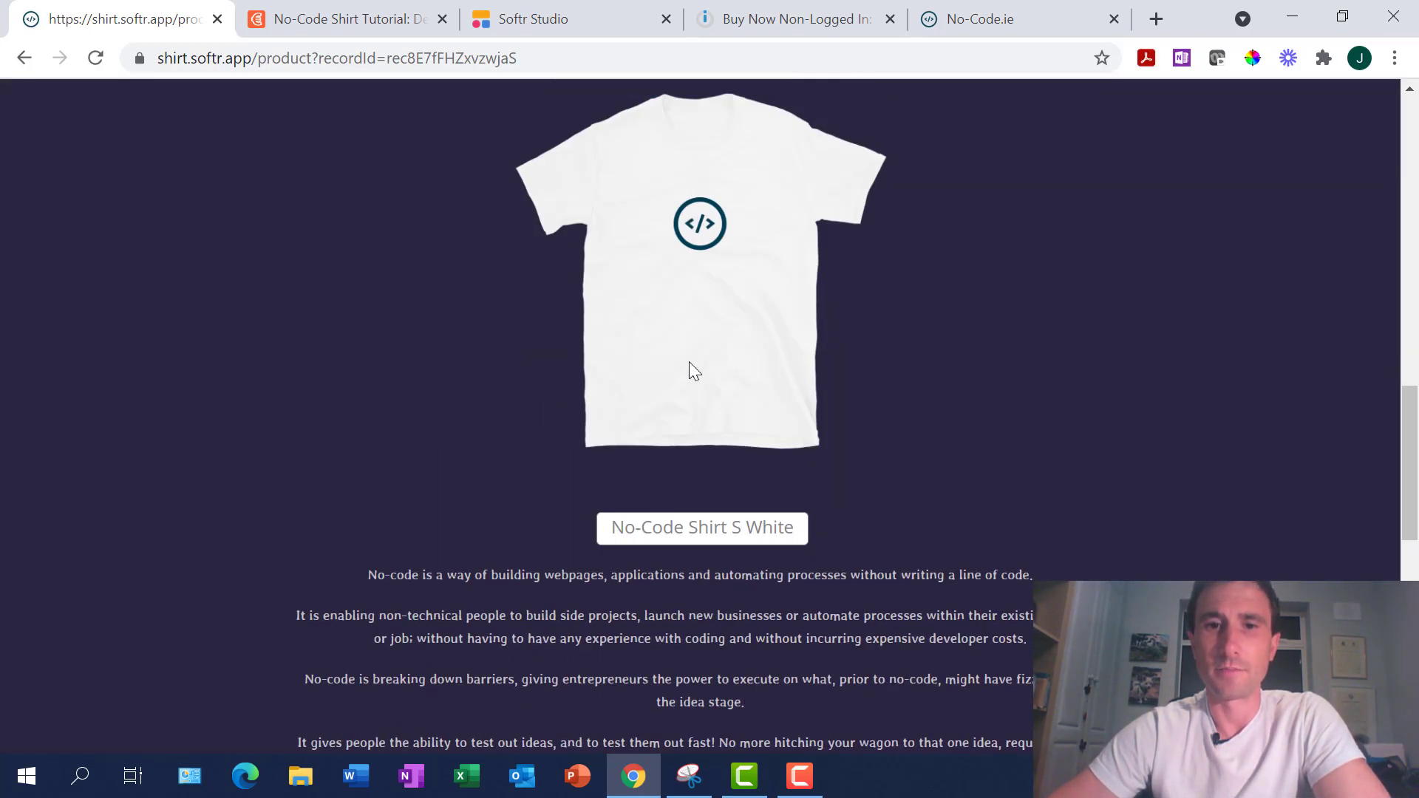
pyautogui.scroll(15, 742, 555)
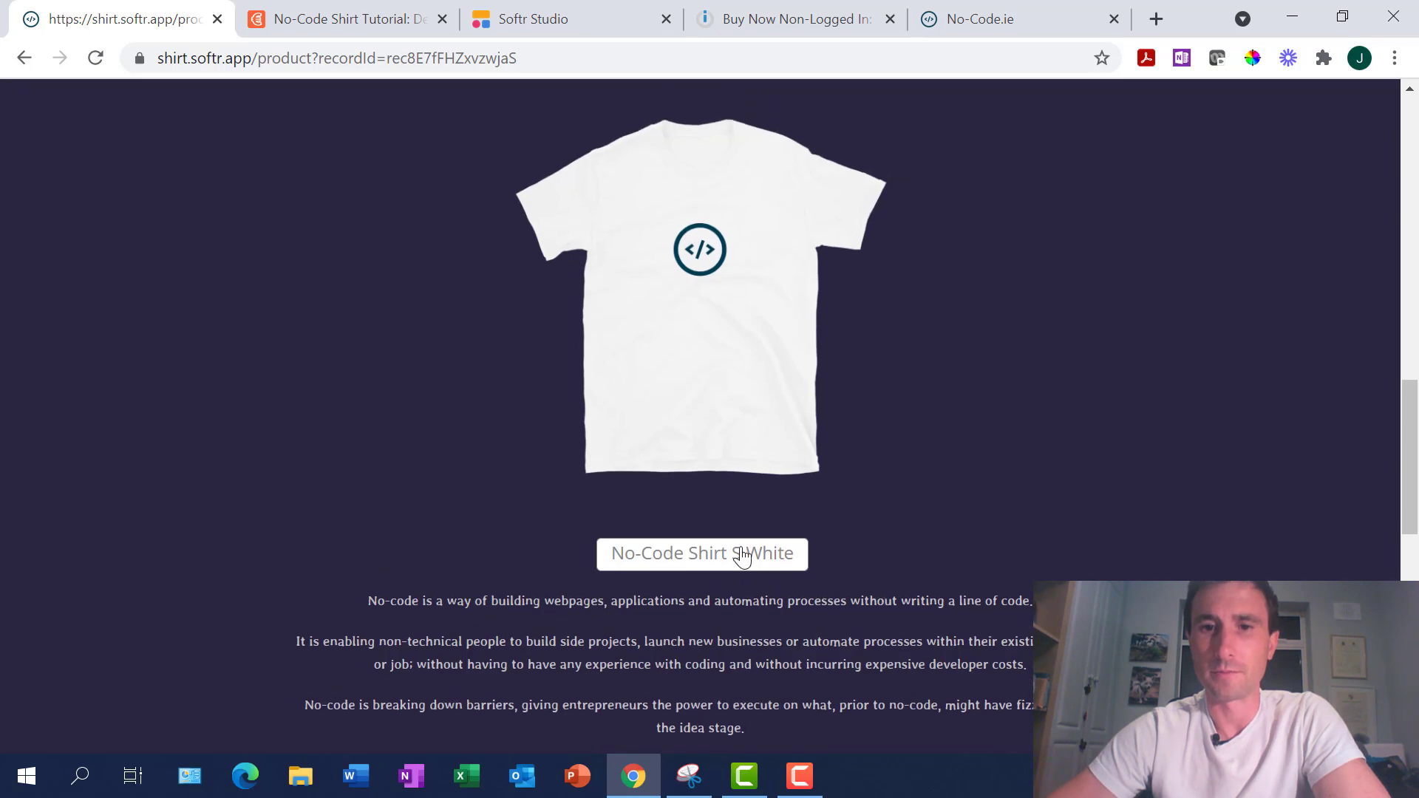
pyautogui.scroll(-1, 742, 555)
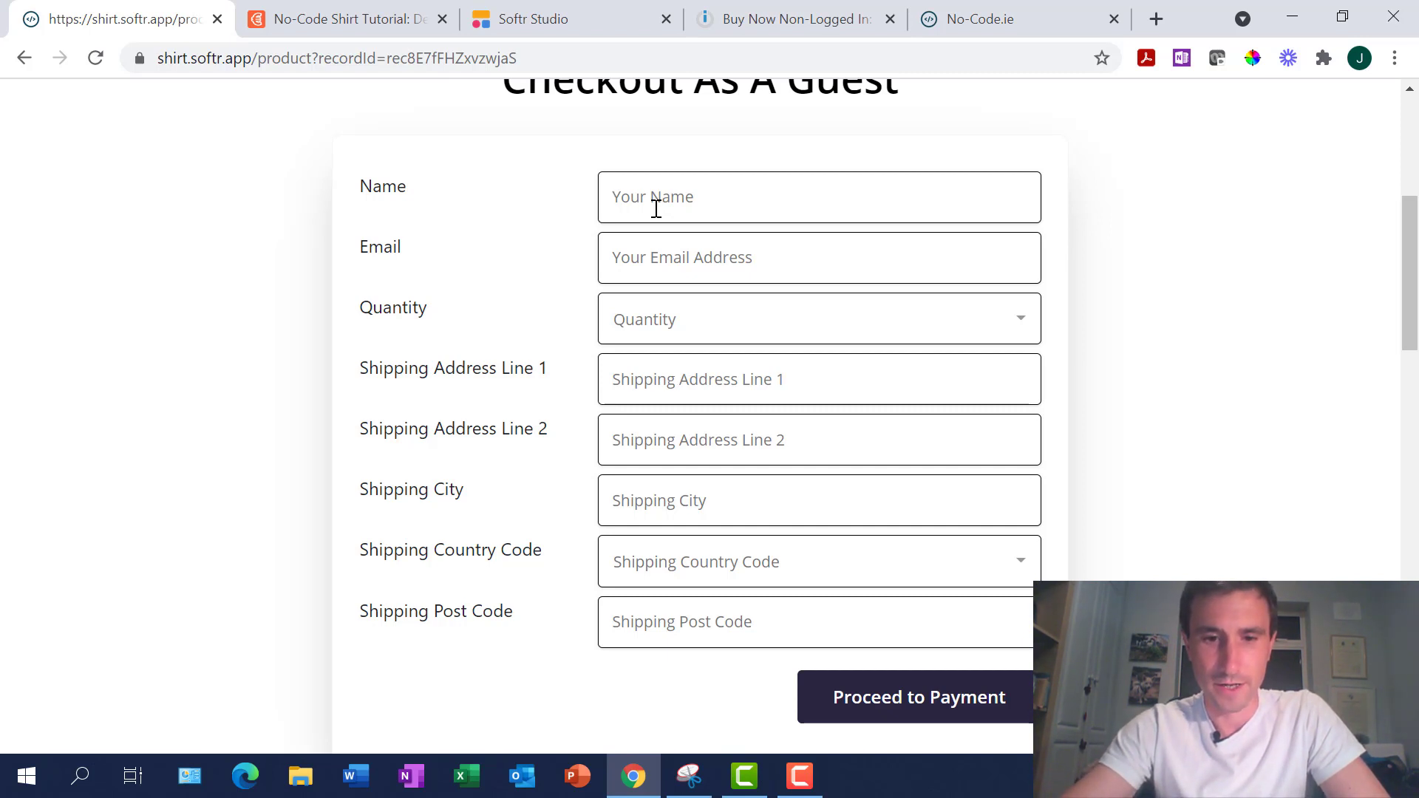
pyautogui.write('The Undertaker')
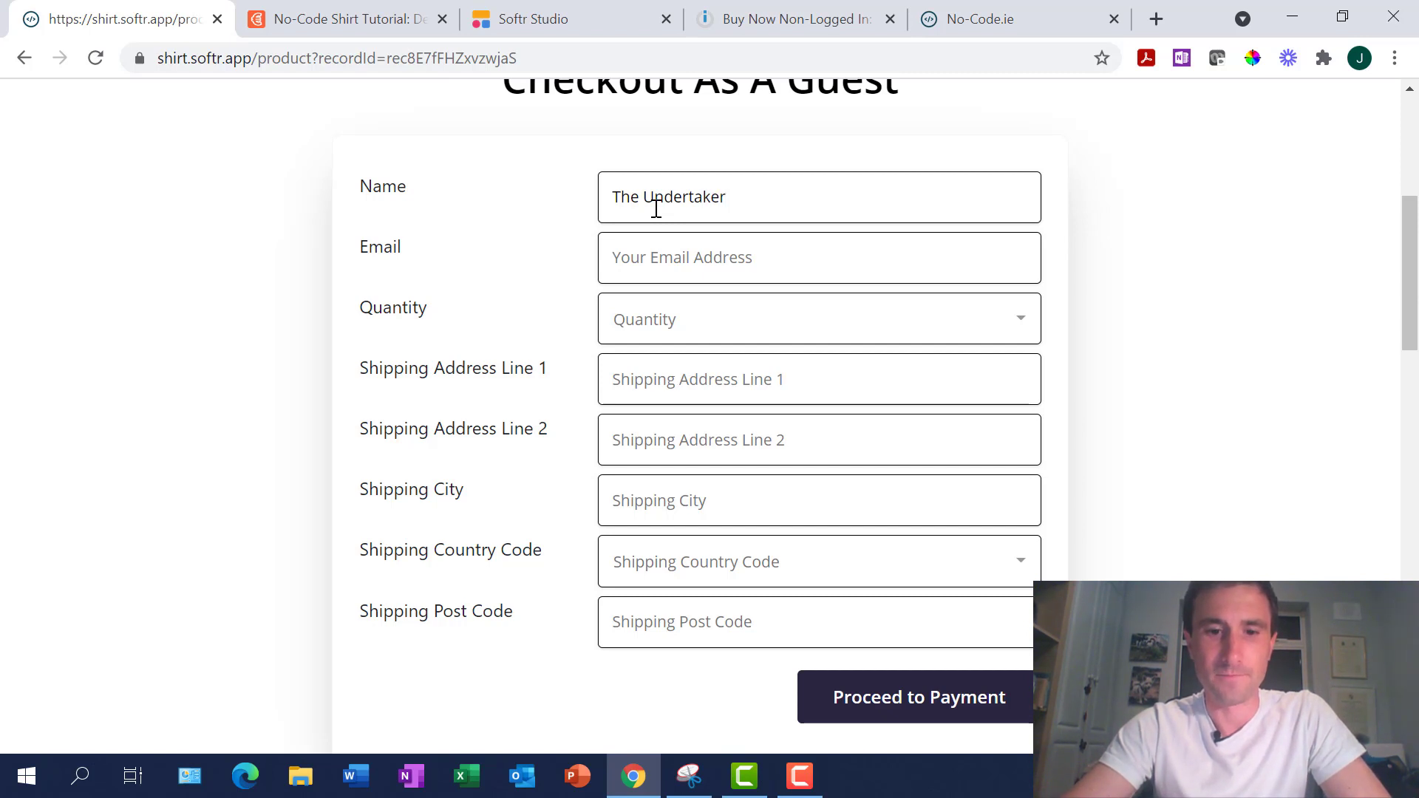
pyautogui.press('Tab')
pyautogui.write('undert')
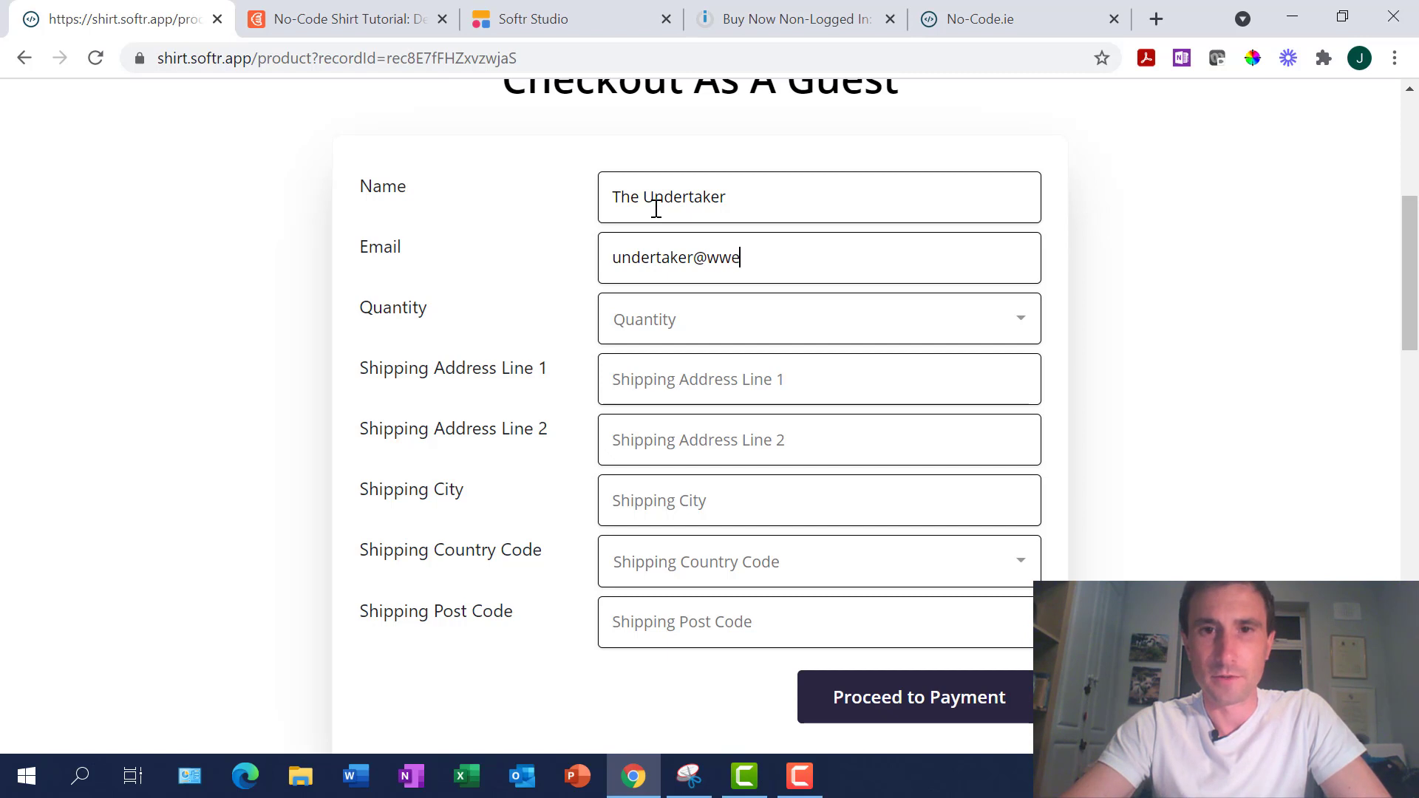
# Set the order quantity to 85
pyautogui.click(697, 325)
pyautogui.scroll(-6, 754, 519)
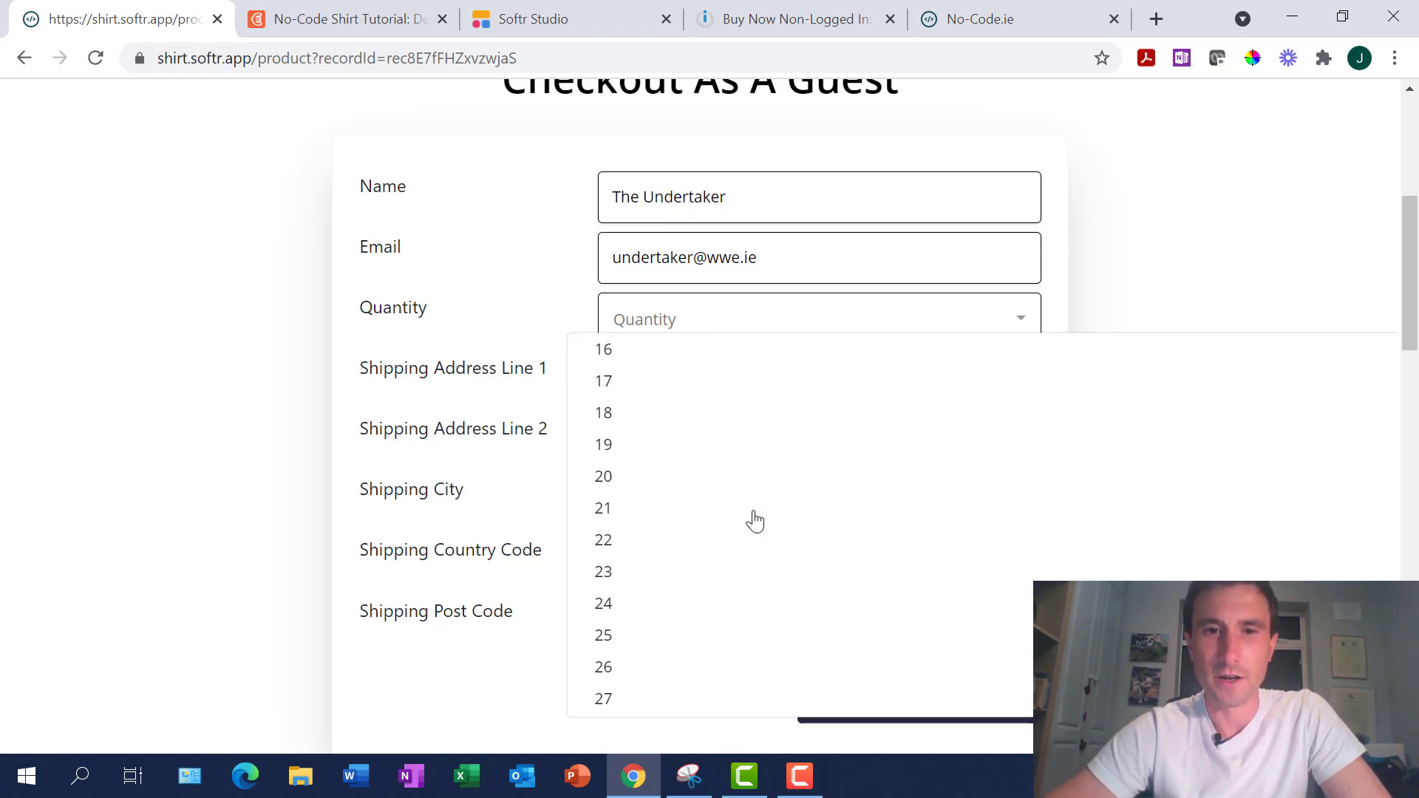
pyautogui.scroll(-20, 754, 519)
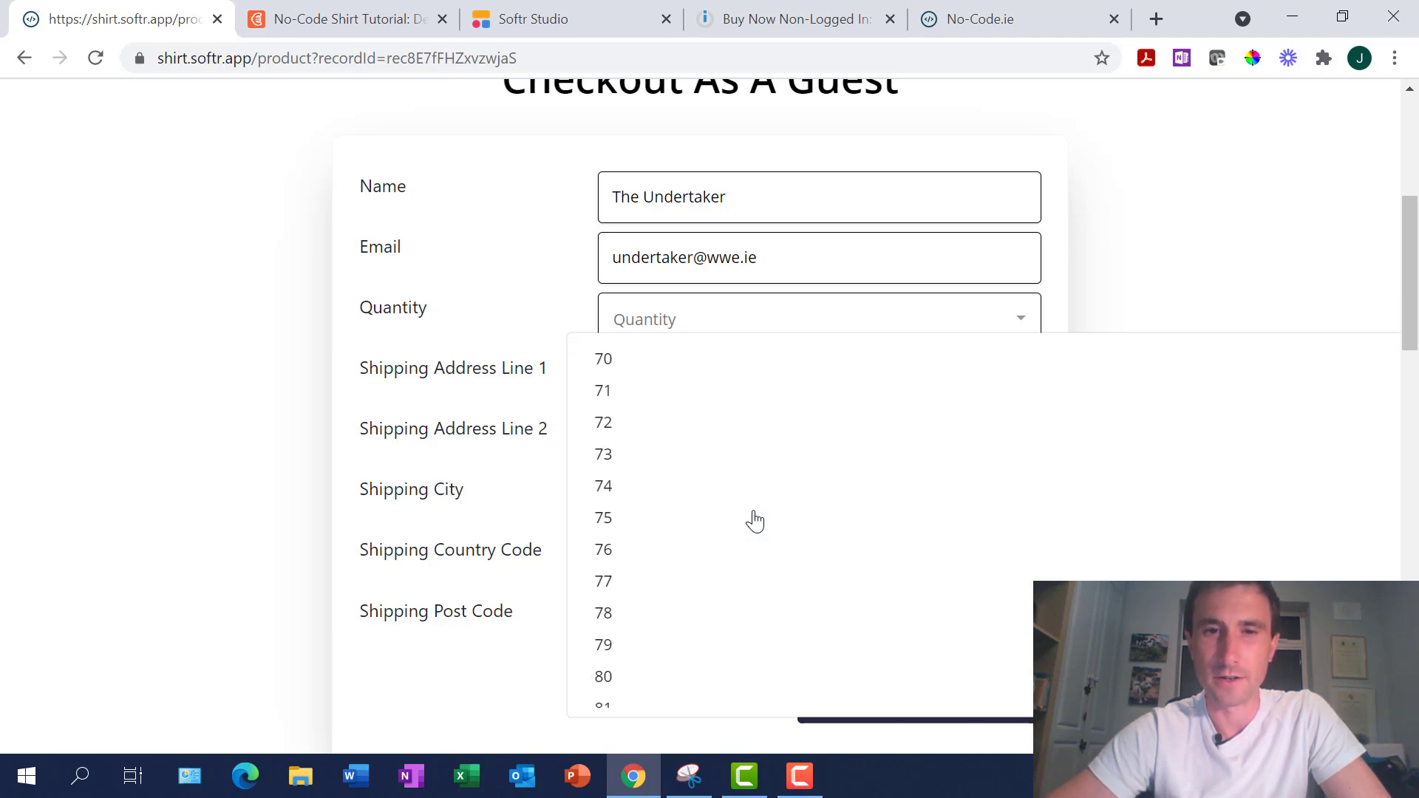
pyautogui.scroll(-3, 755, 520)
pyautogui.click(611, 605)
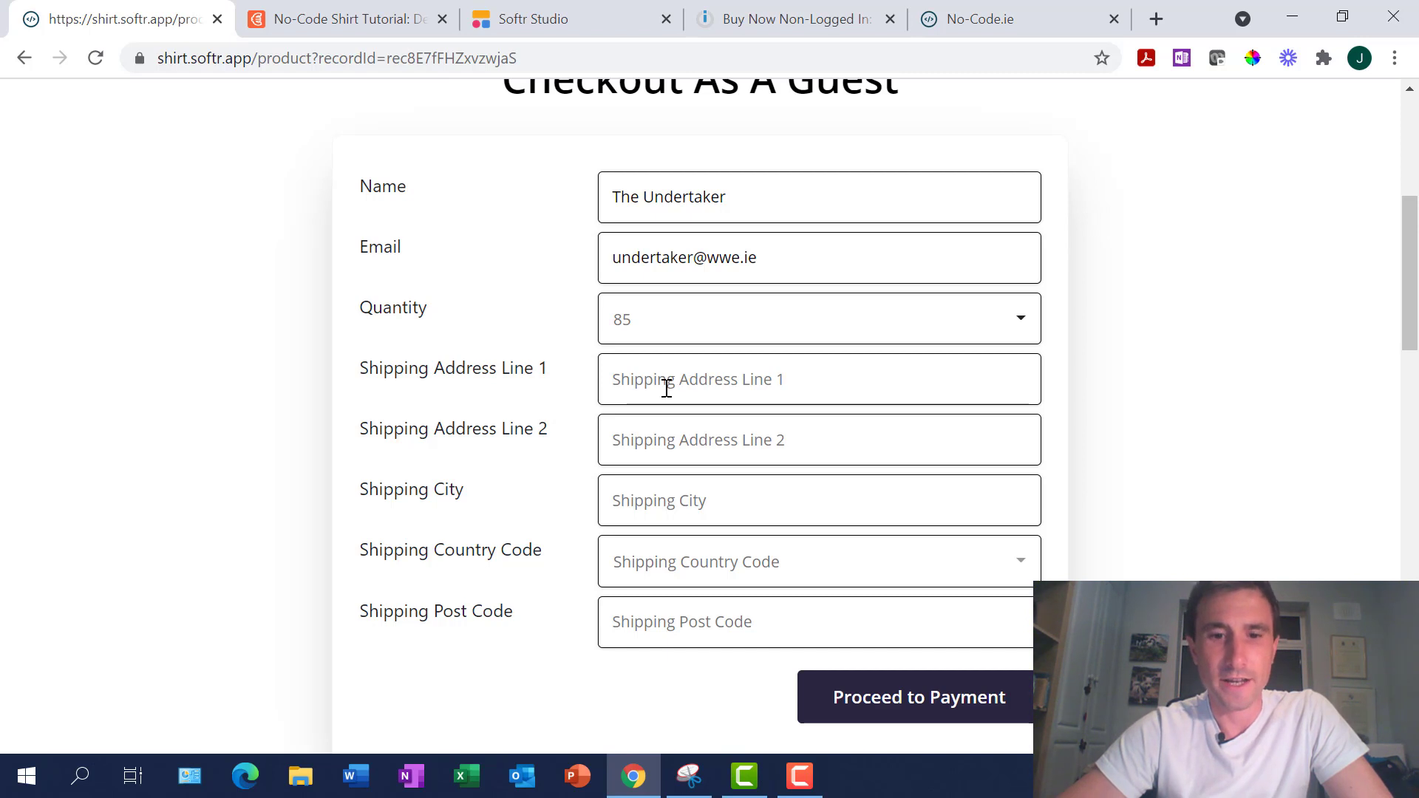
# Fill in the shipping address details, including the second address line
pyautogui.write('Underground')
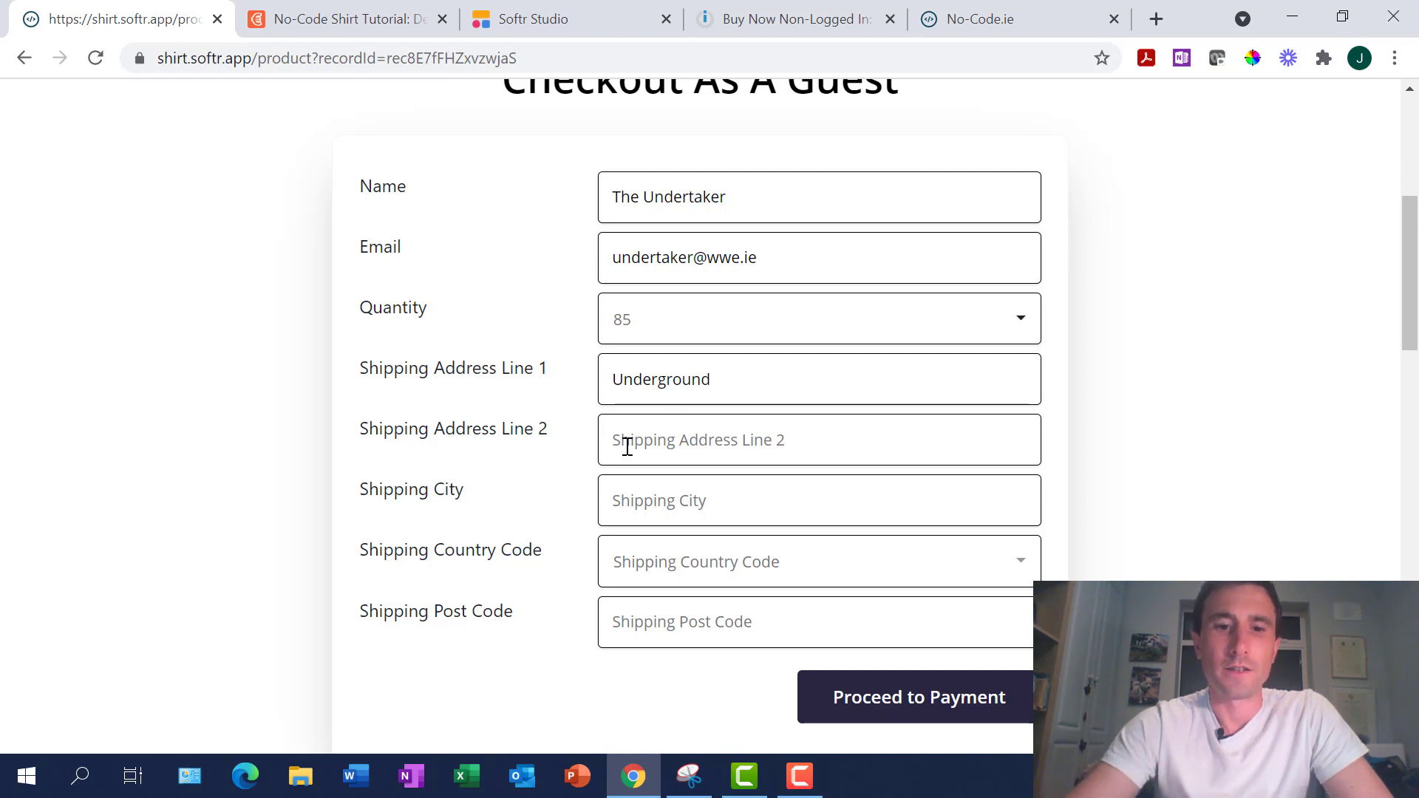
pyautogui.click(626, 446)
pyautogui.write('The Ring')
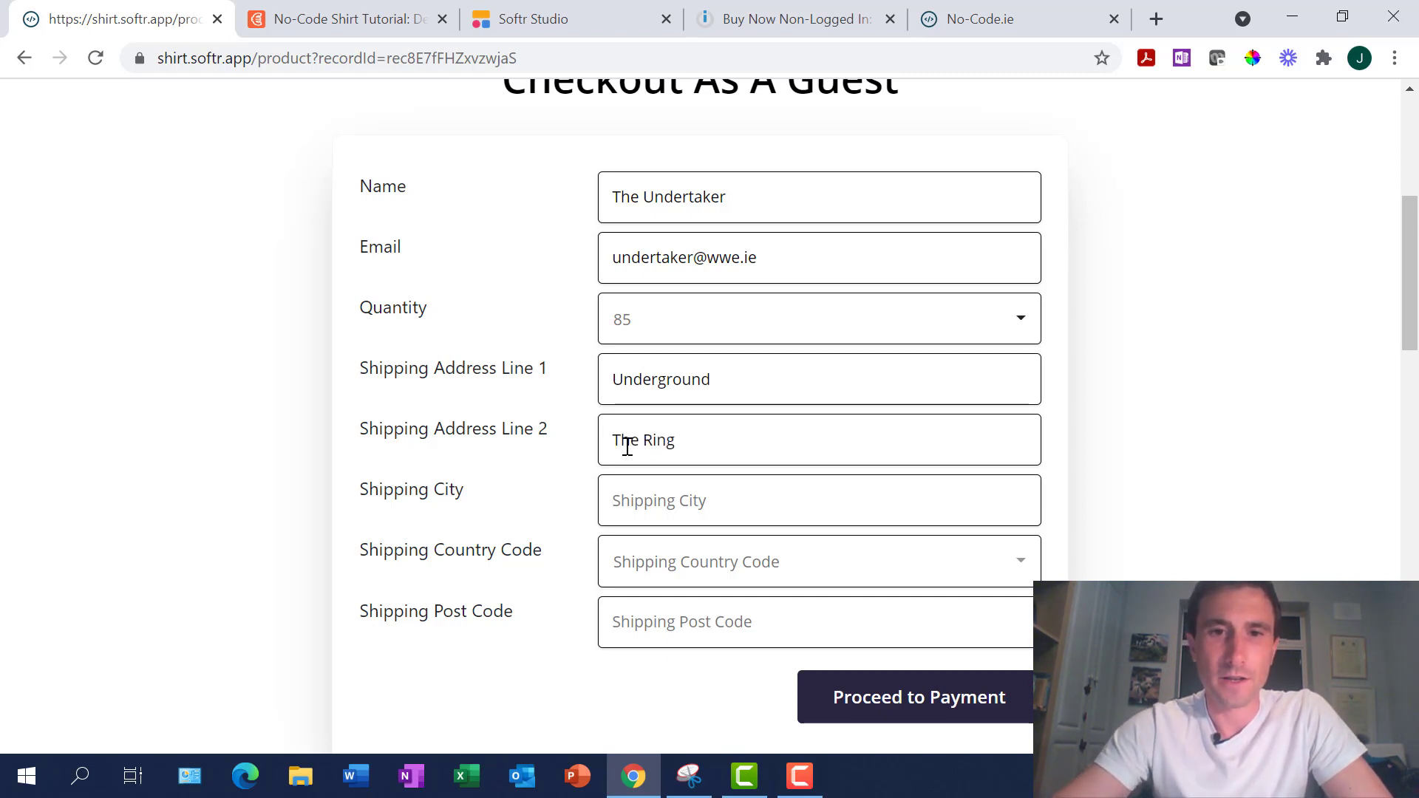
pyautogui.write('Dublin')
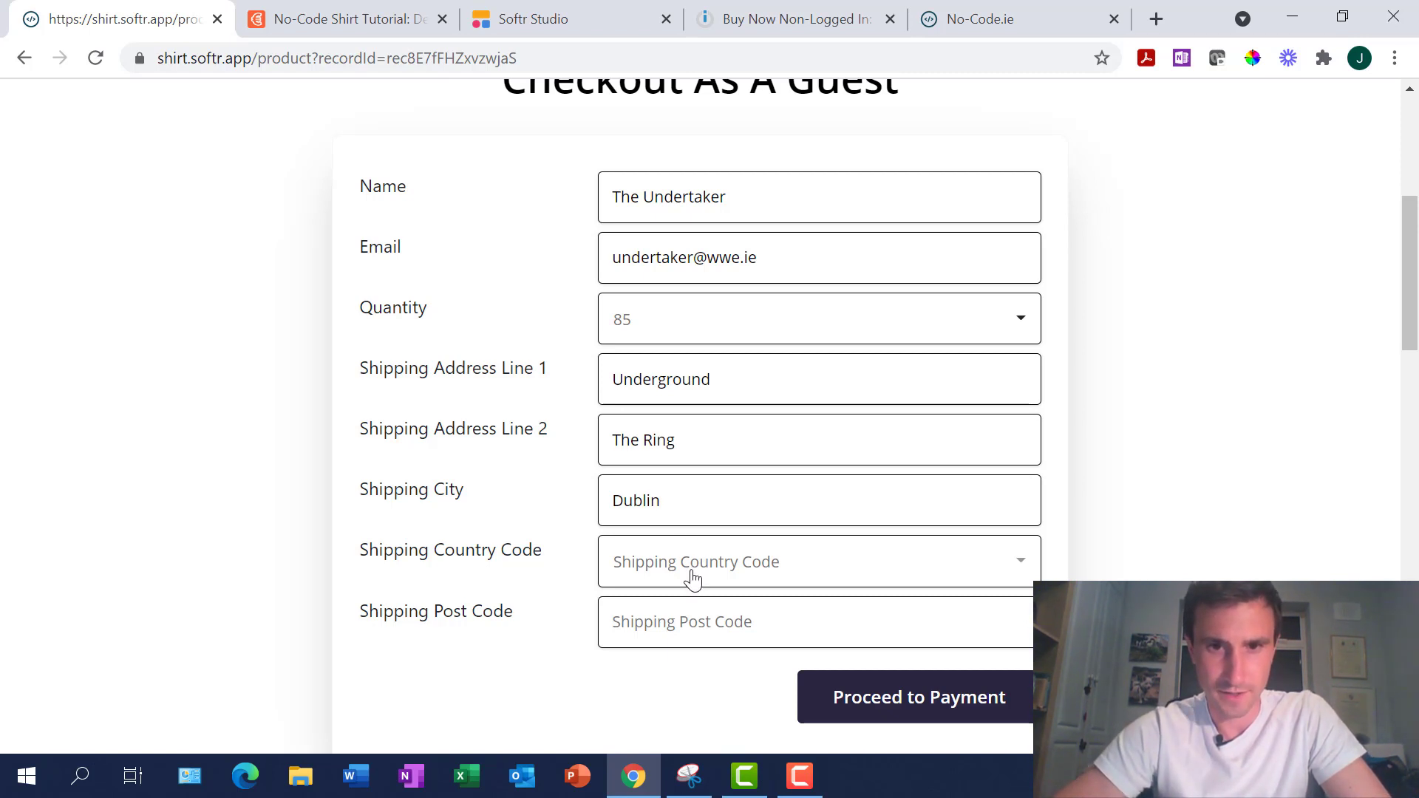
# Choose IE as the shipping country code and enter the post code
pyautogui.click(692, 579)
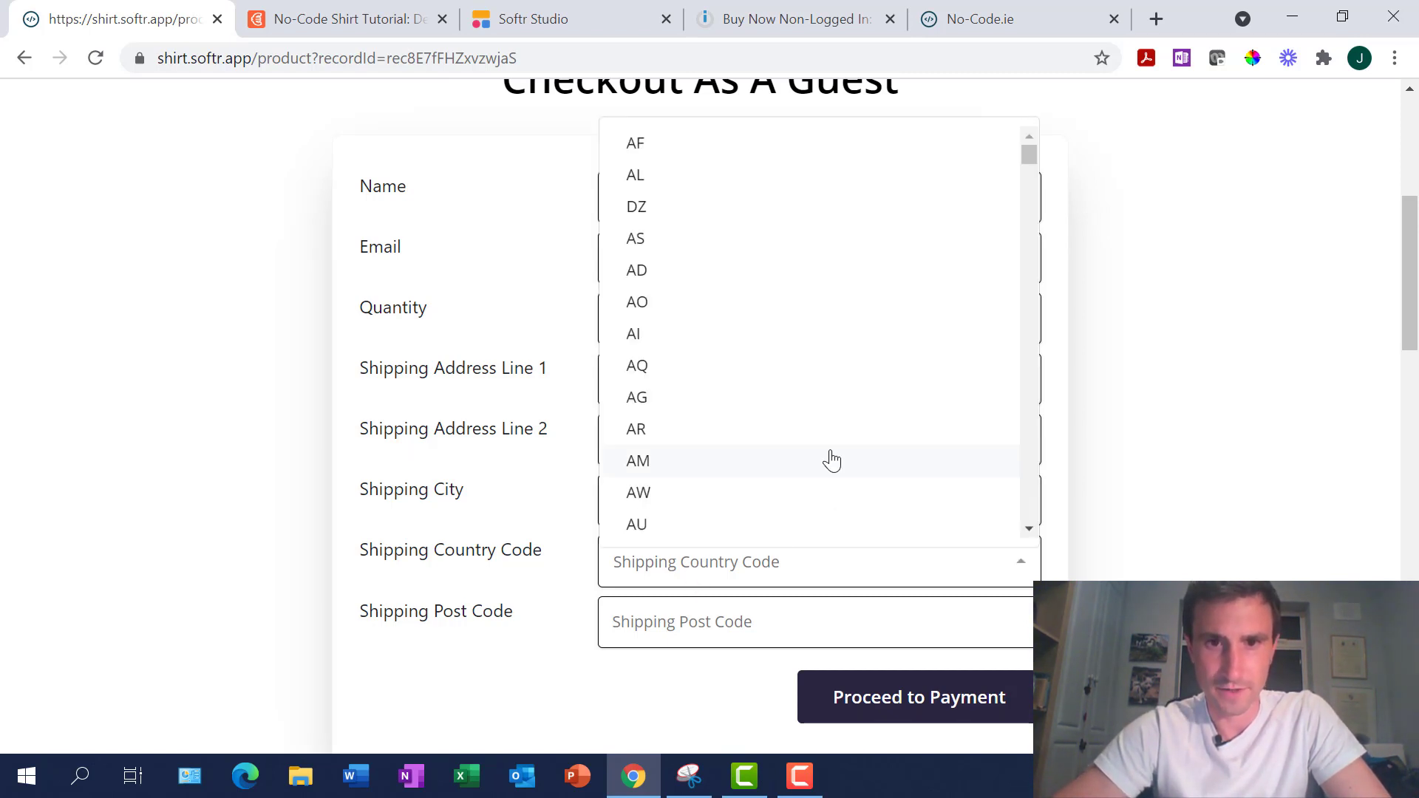
pyautogui.scroll(-20, 830, 460)
pyautogui.scroll(-15, 831, 460)
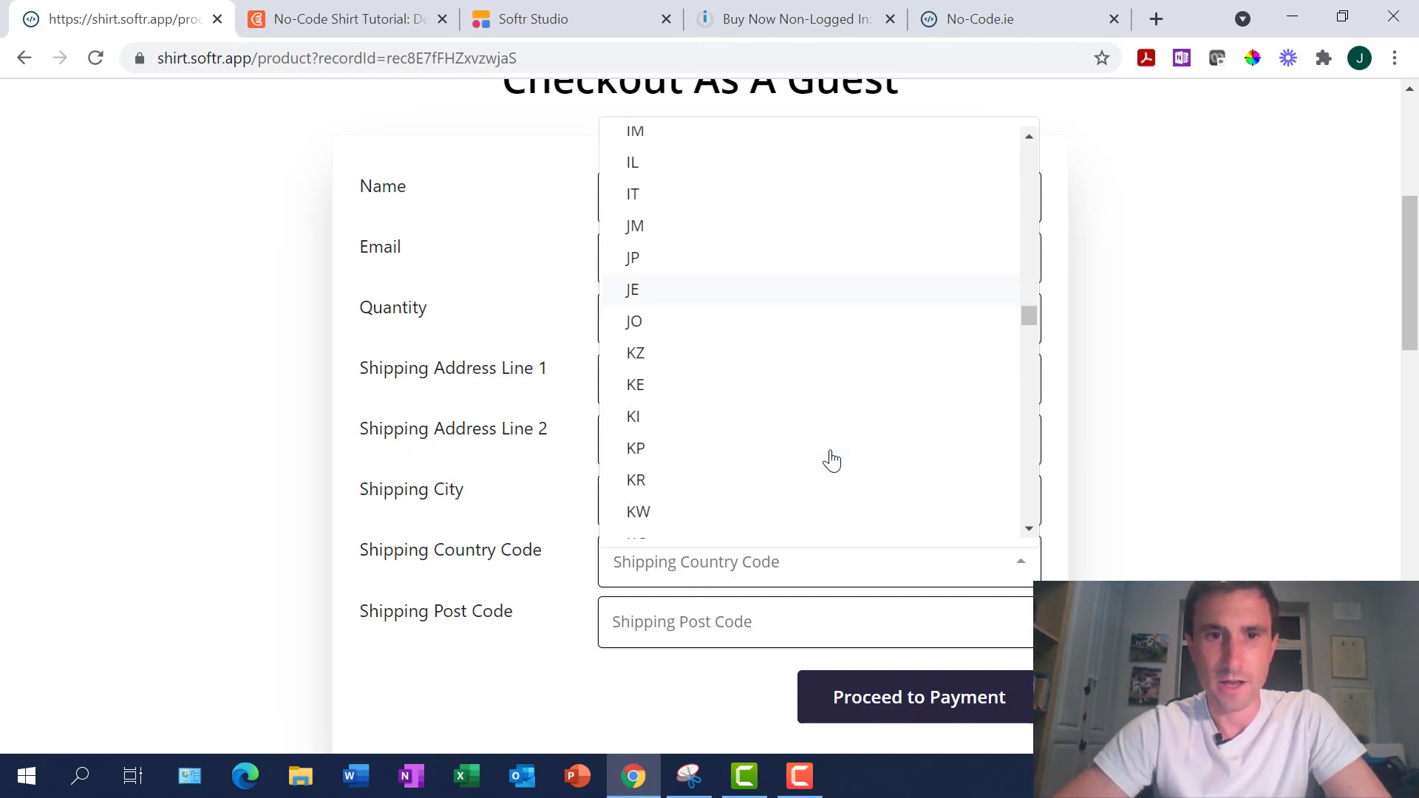
pyautogui.scroll(-20, 830, 460)
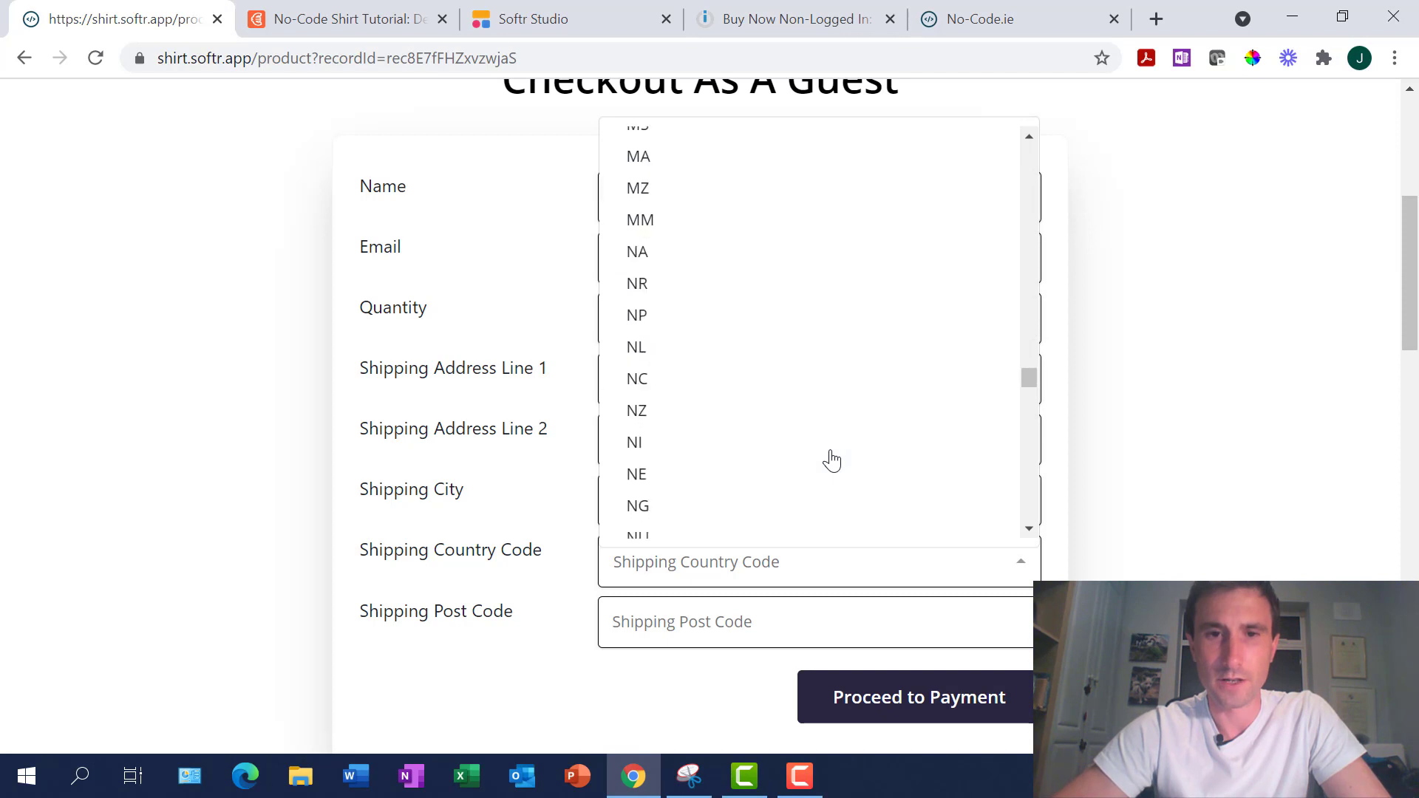
pyautogui.scroll(-20, 830, 459)
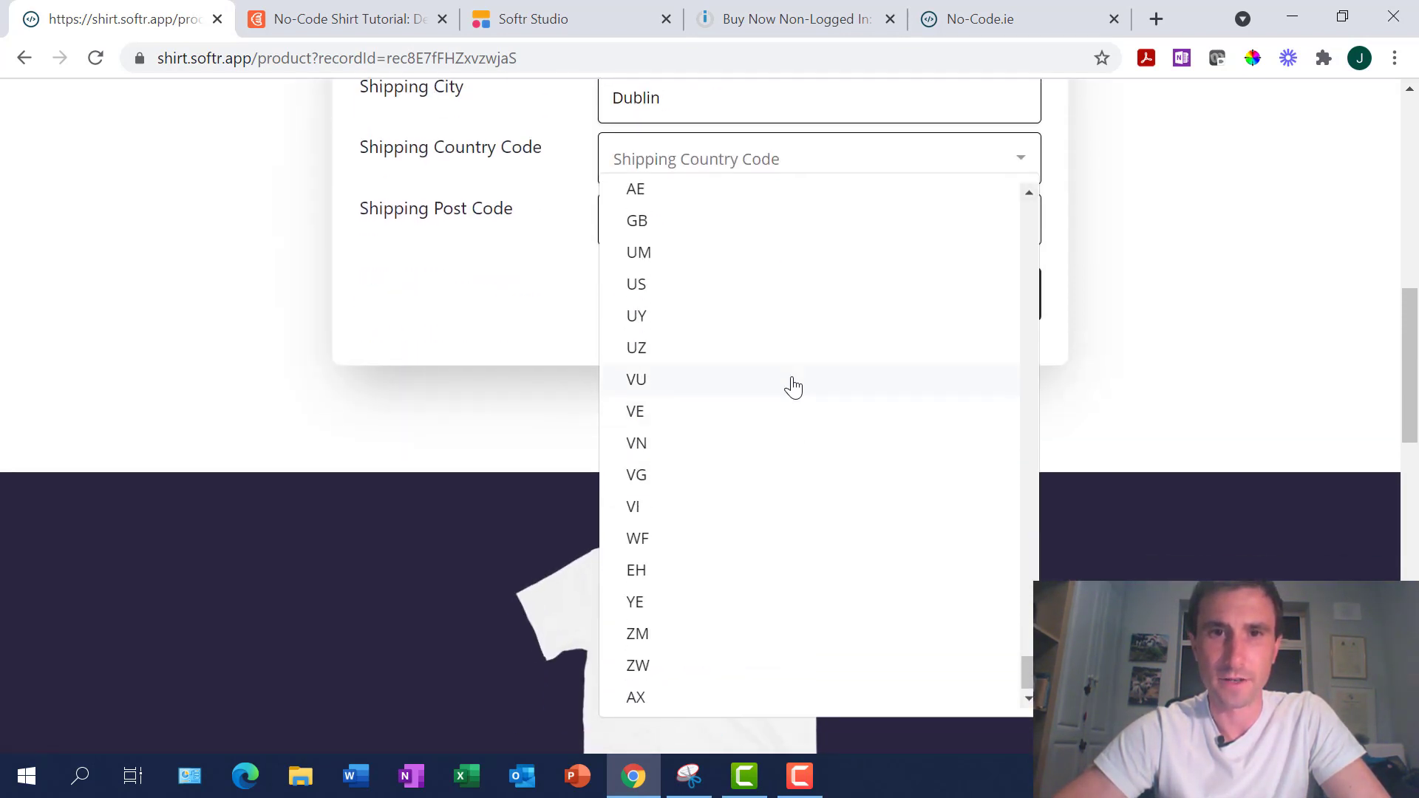
pyautogui.scroll(8, 792, 385)
pyautogui.scroll(20, 792, 385)
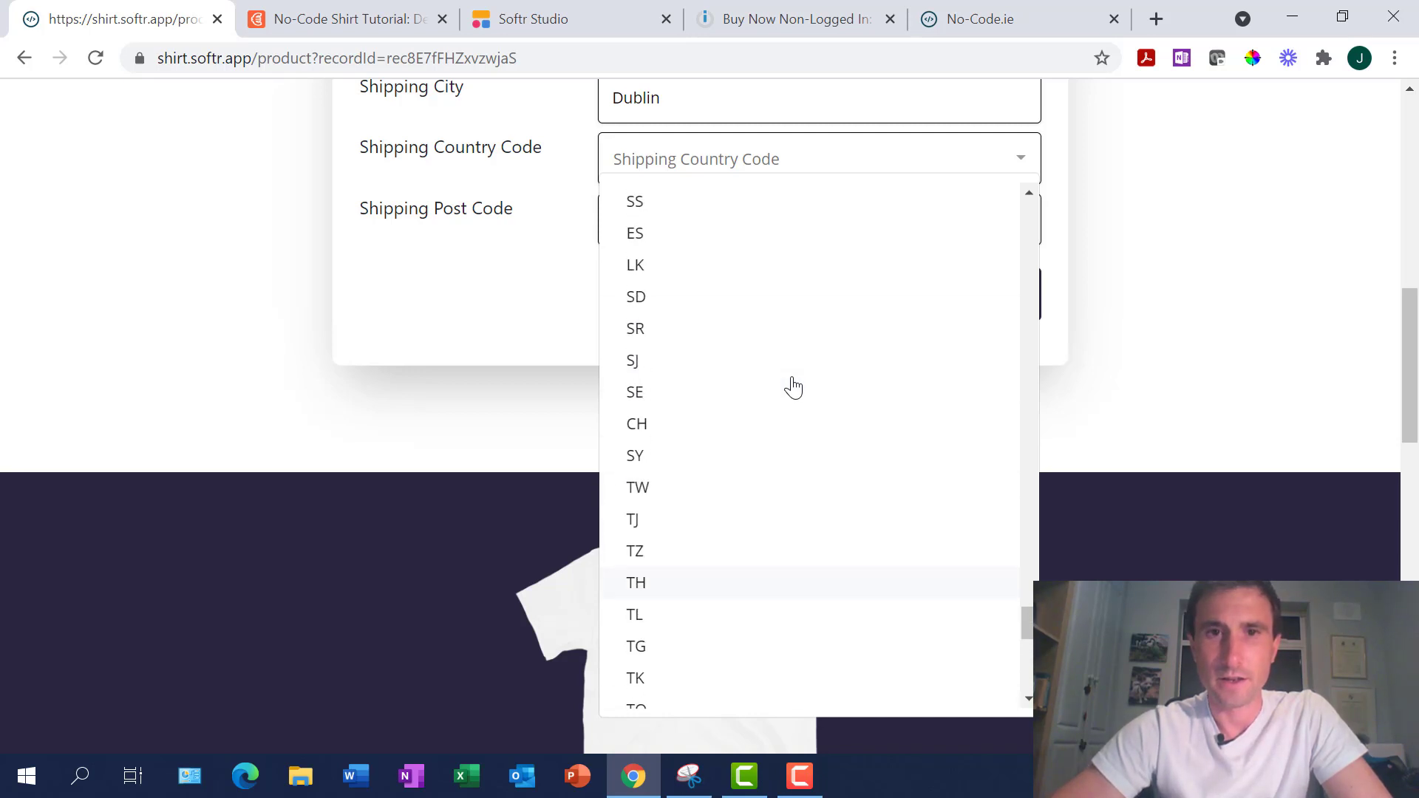
pyautogui.scroll(15, 792, 386)
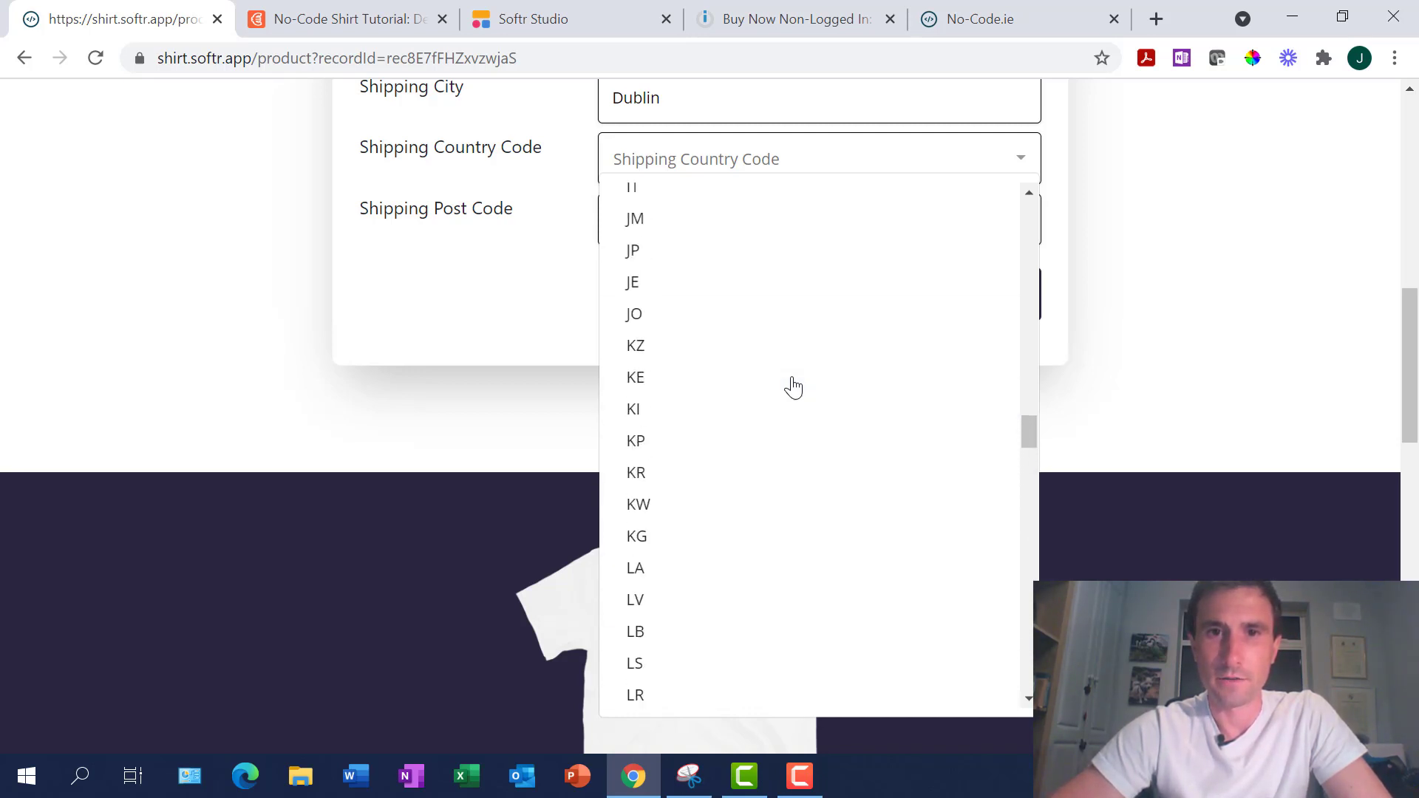
pyautogui.click(656, 488)
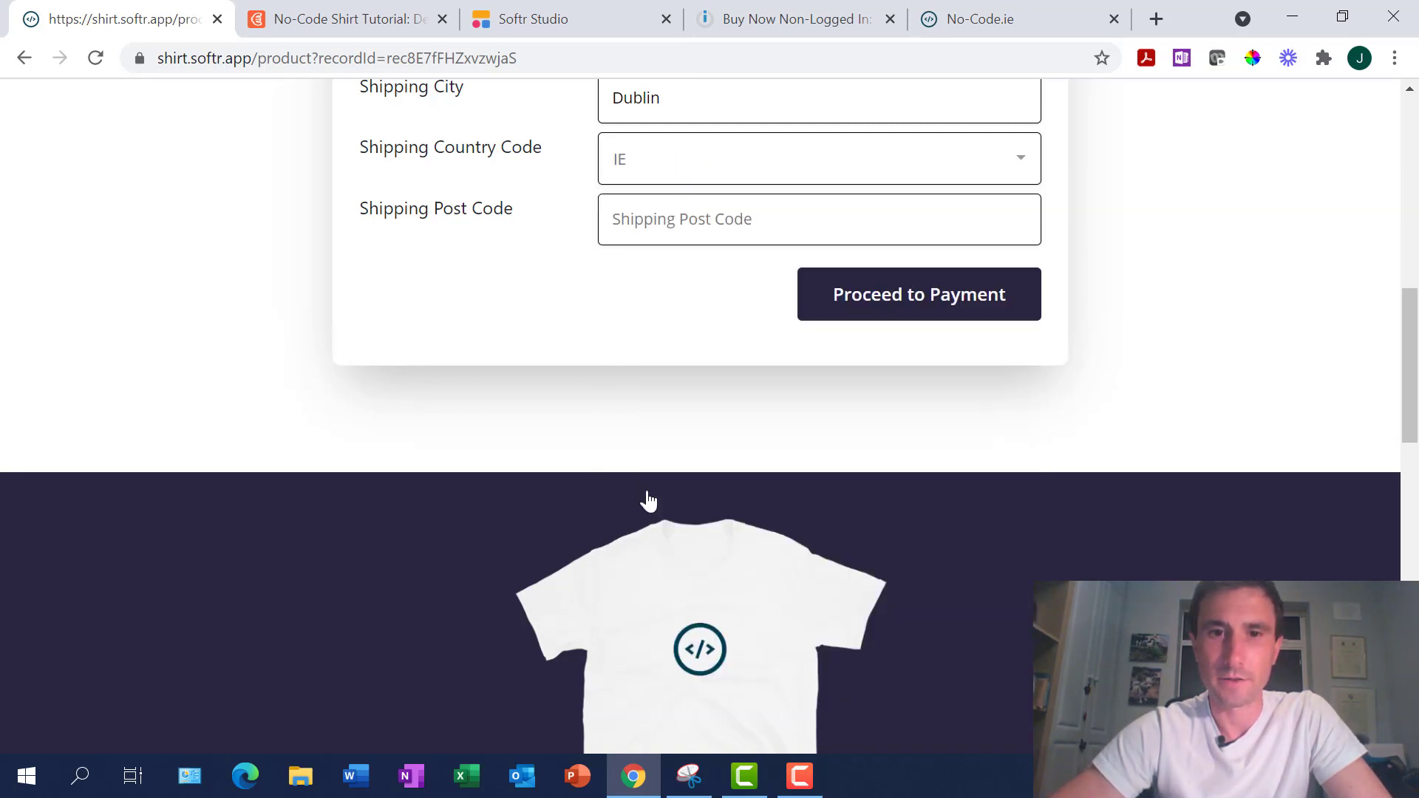
pyautogui.write('xxxxxx')
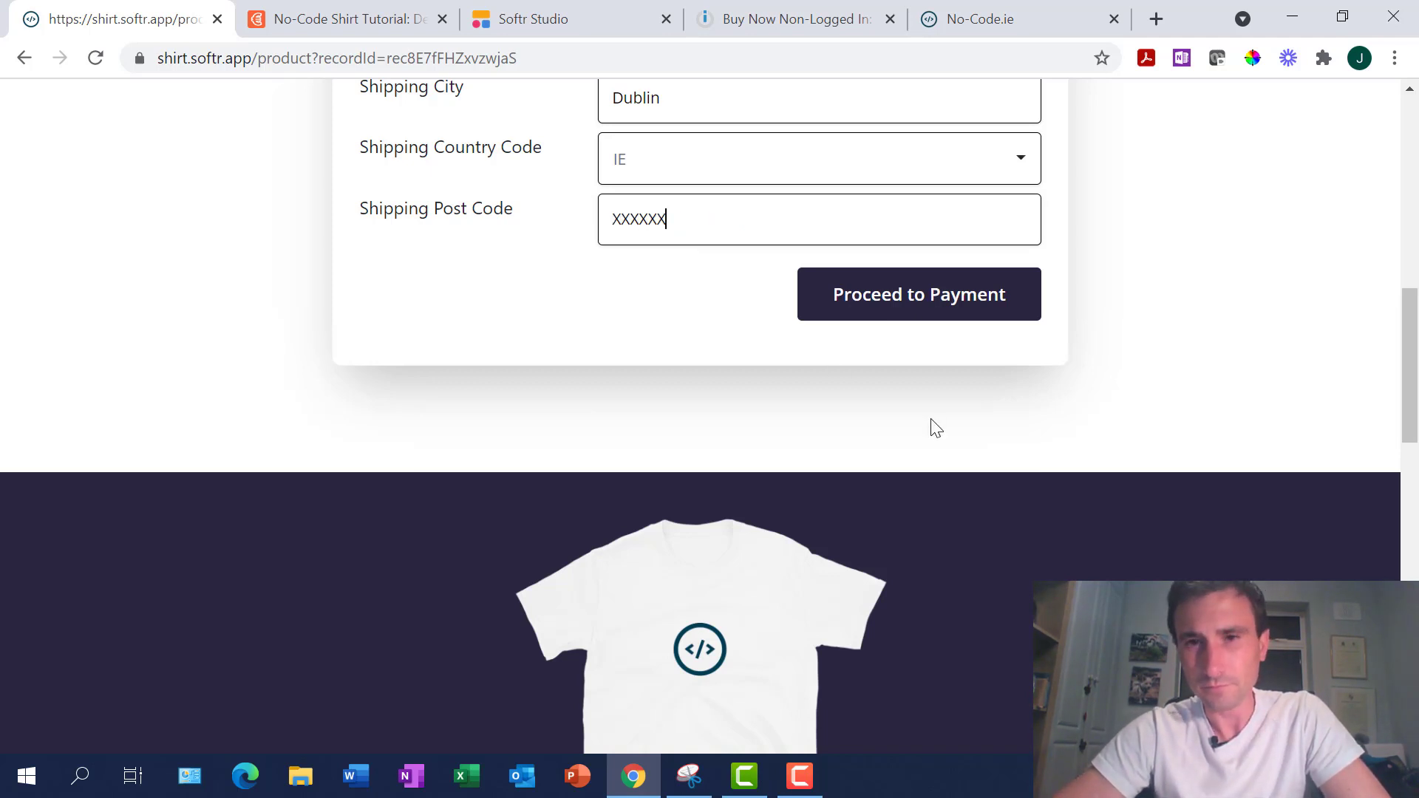
pyautogui.scroll(5, 929, 425)
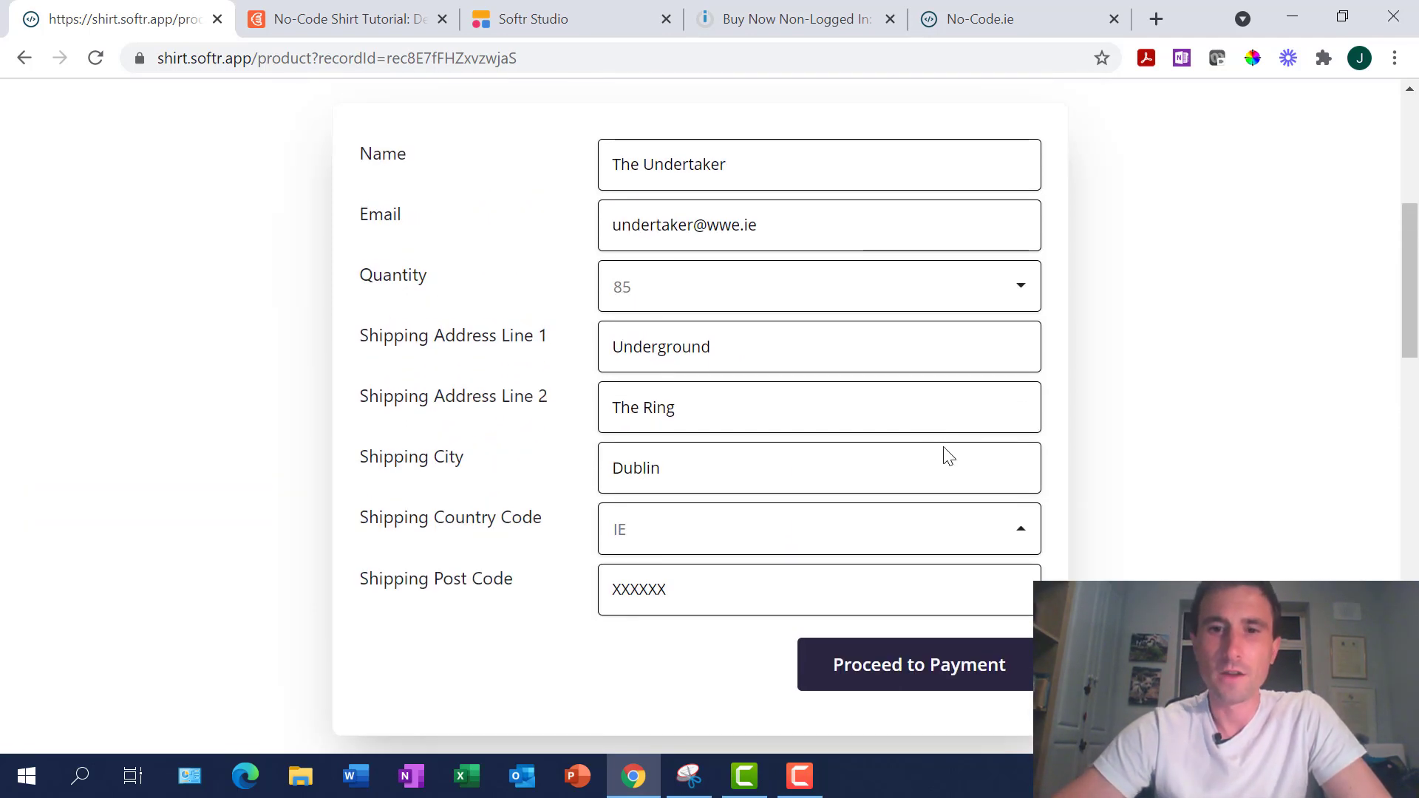
# Review the filled guest checkout form and submit it with Proceed to Payment
pyautogui.click(941, 675)
pyautogui.scroll(-5, 938, 672)
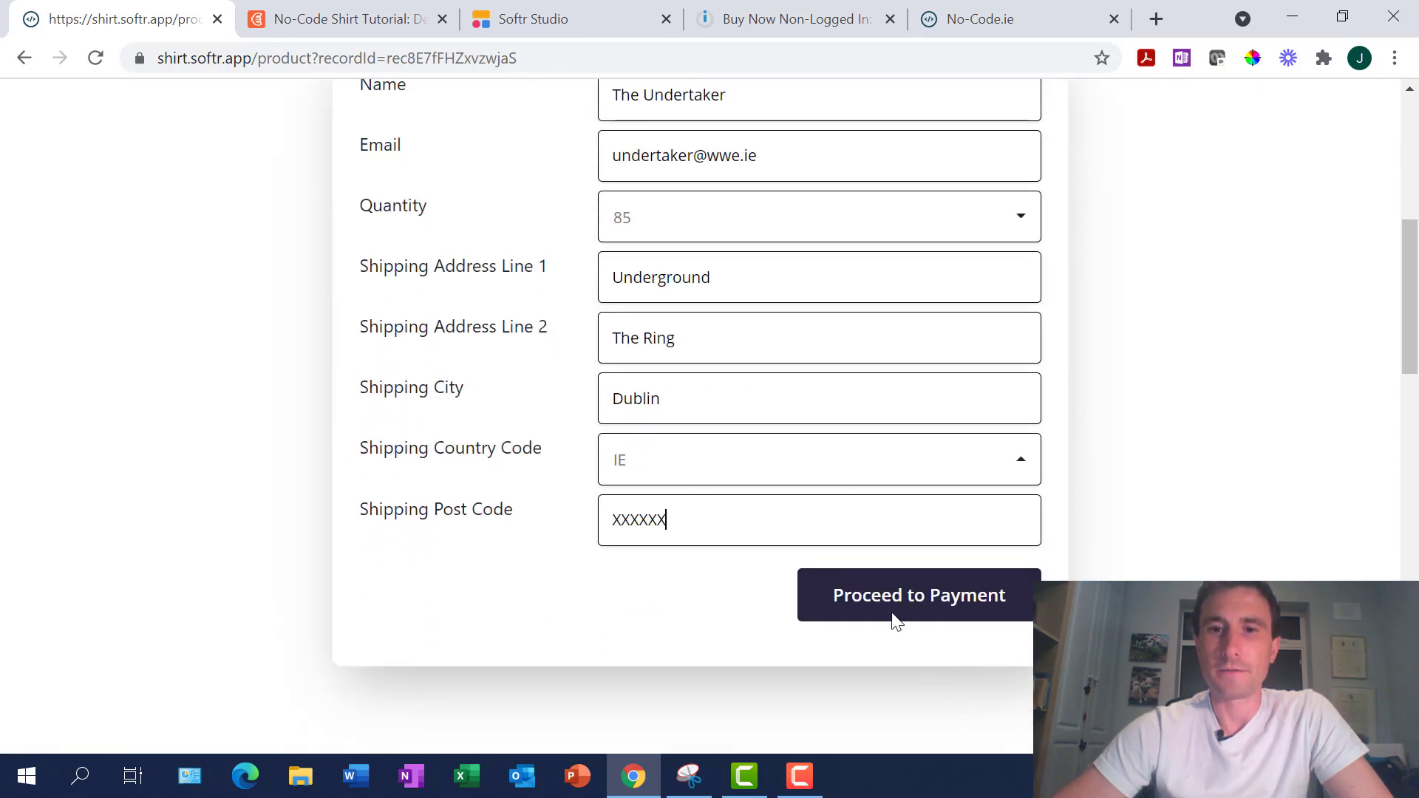
pyautogui.click(919, 596)
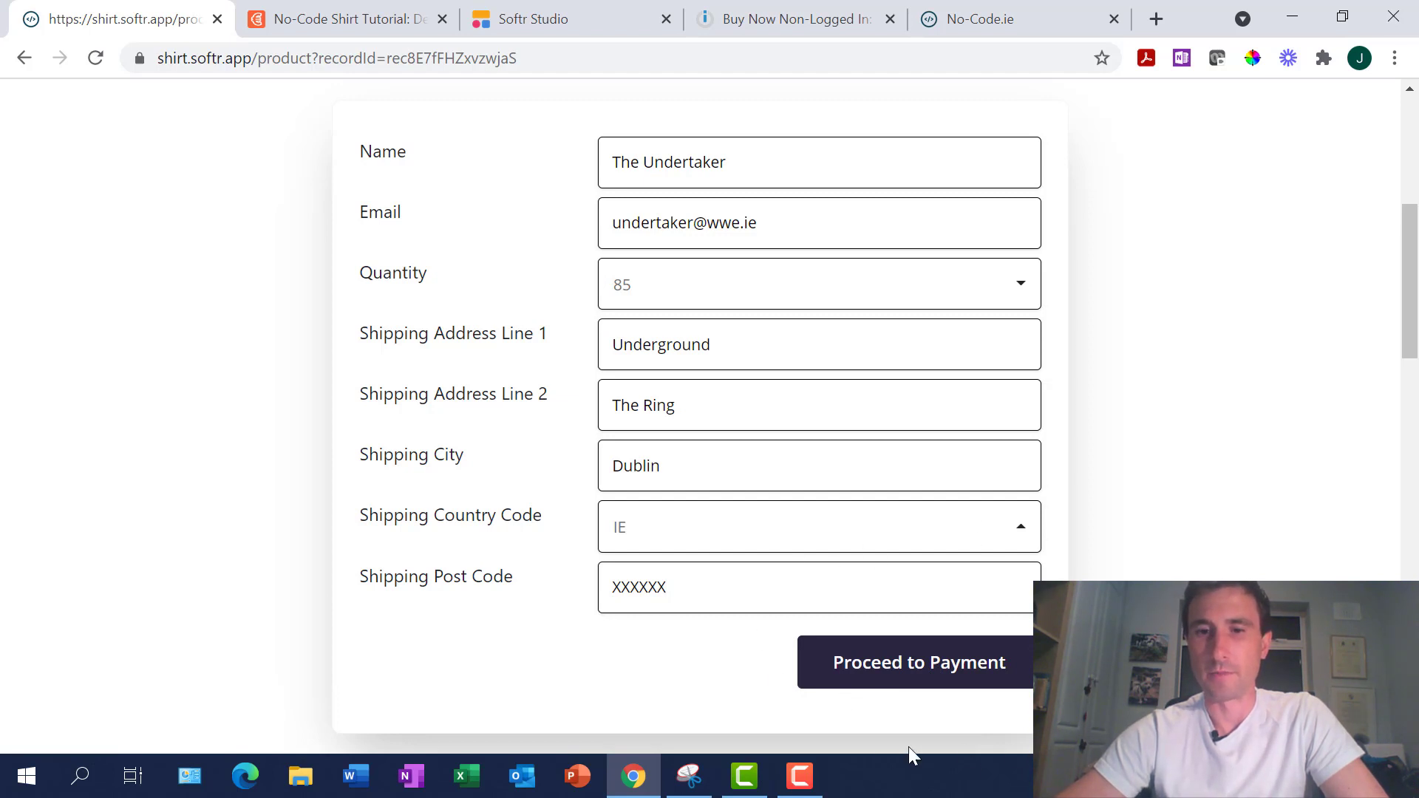
pyautogui.scroll(-8, 773, 614)
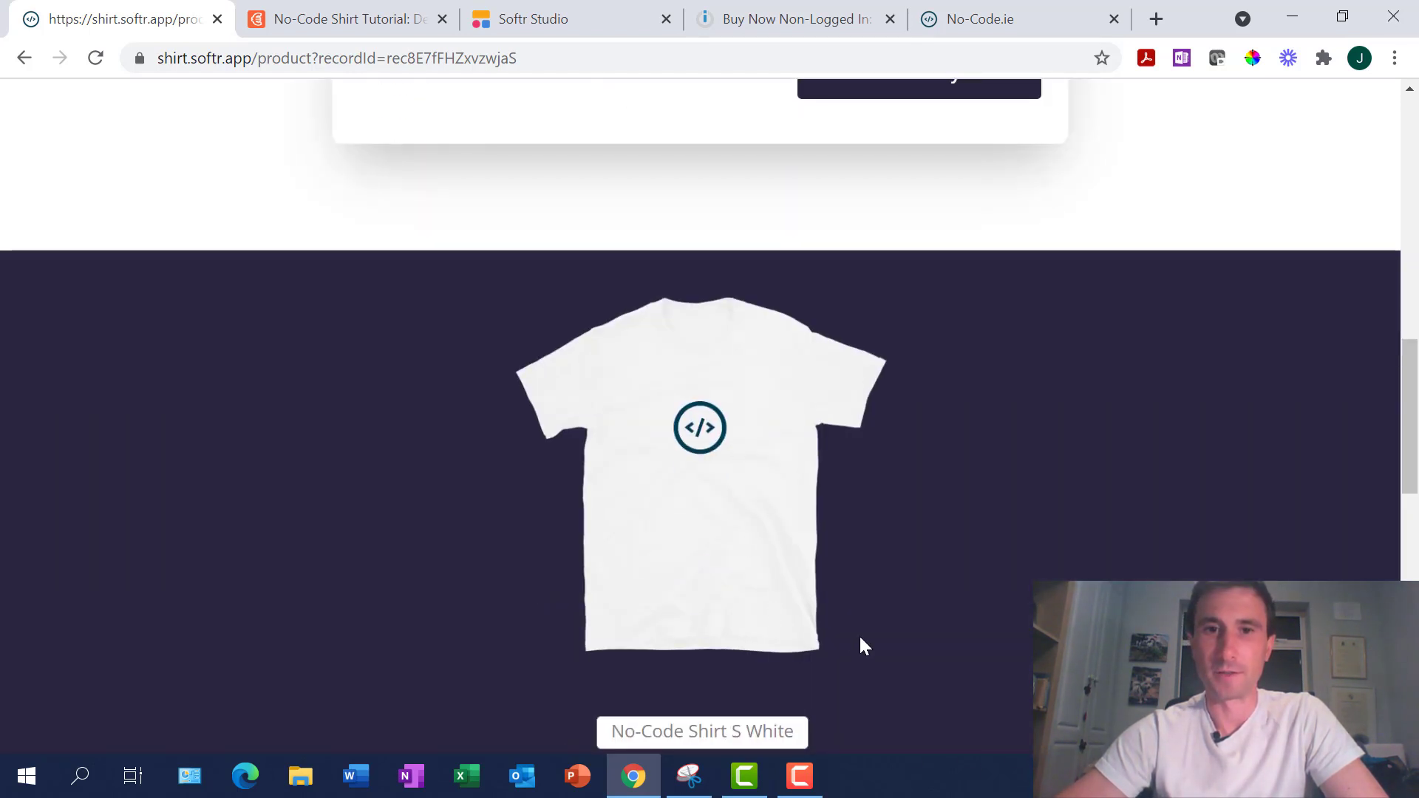
pyautogui.scroll(9, 861, 640)
pyautogui.scroll(-5, 861, 640)
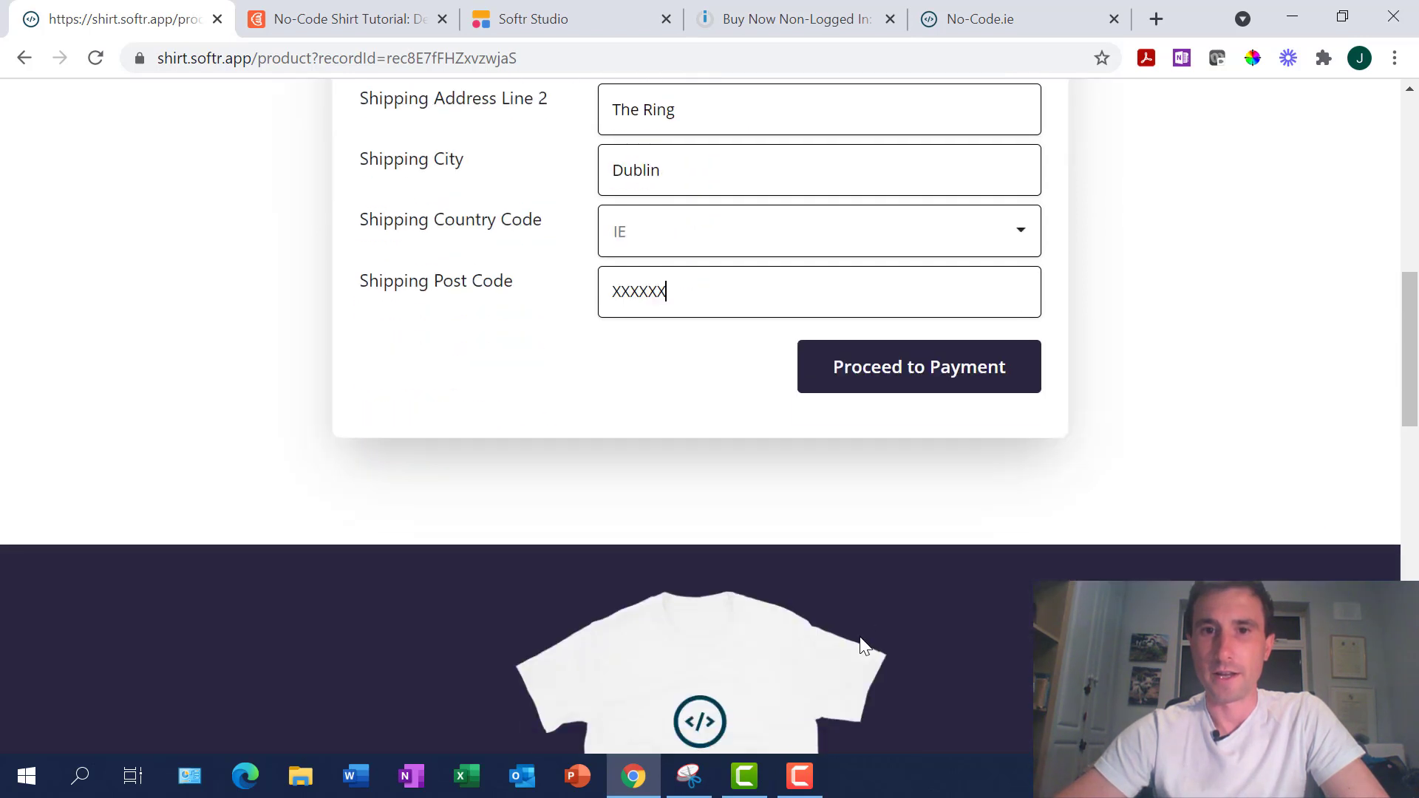
pyautogui.scroll(-3, 863, 645)
pyautogui.scroll(6, 720, 432)
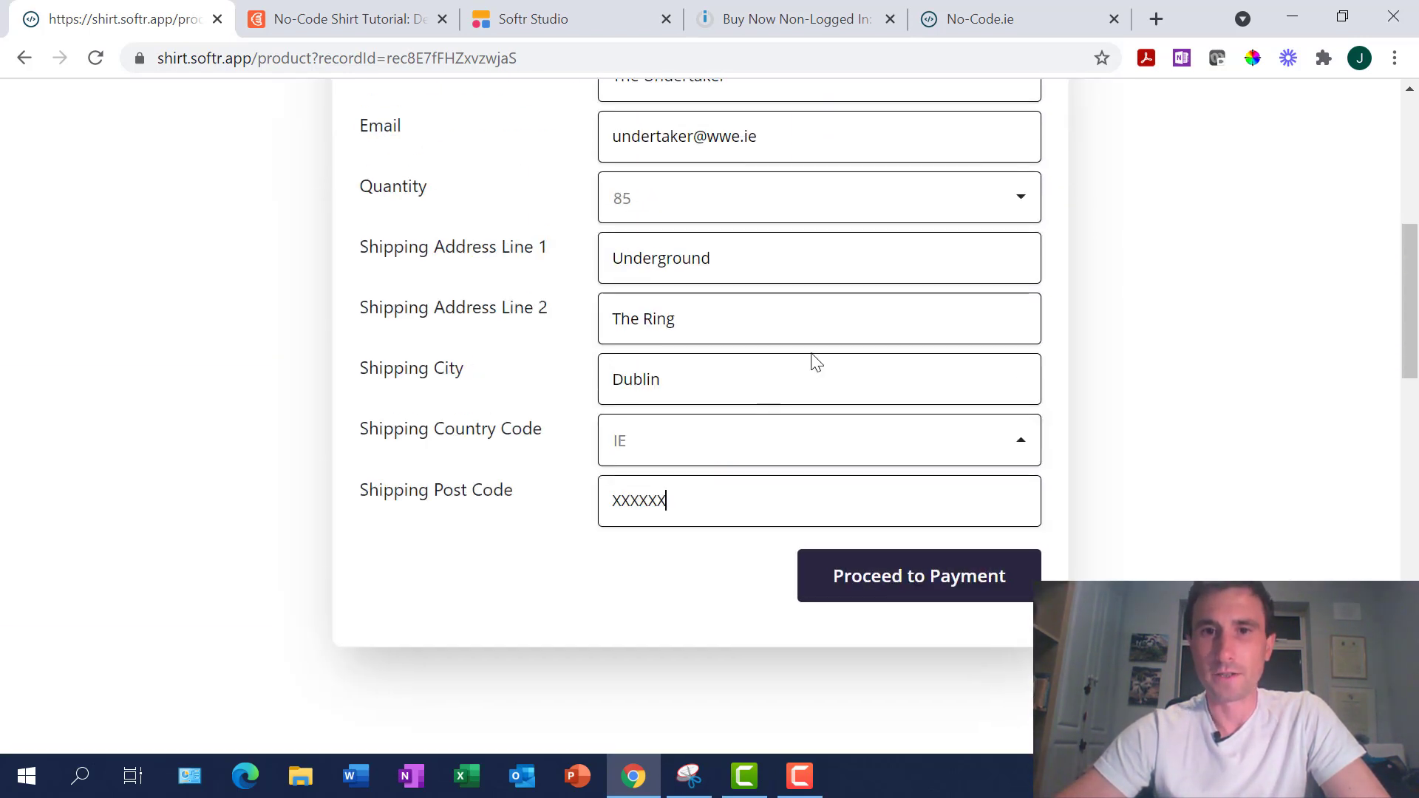
pyautogui.scroll(2, 815, 362)
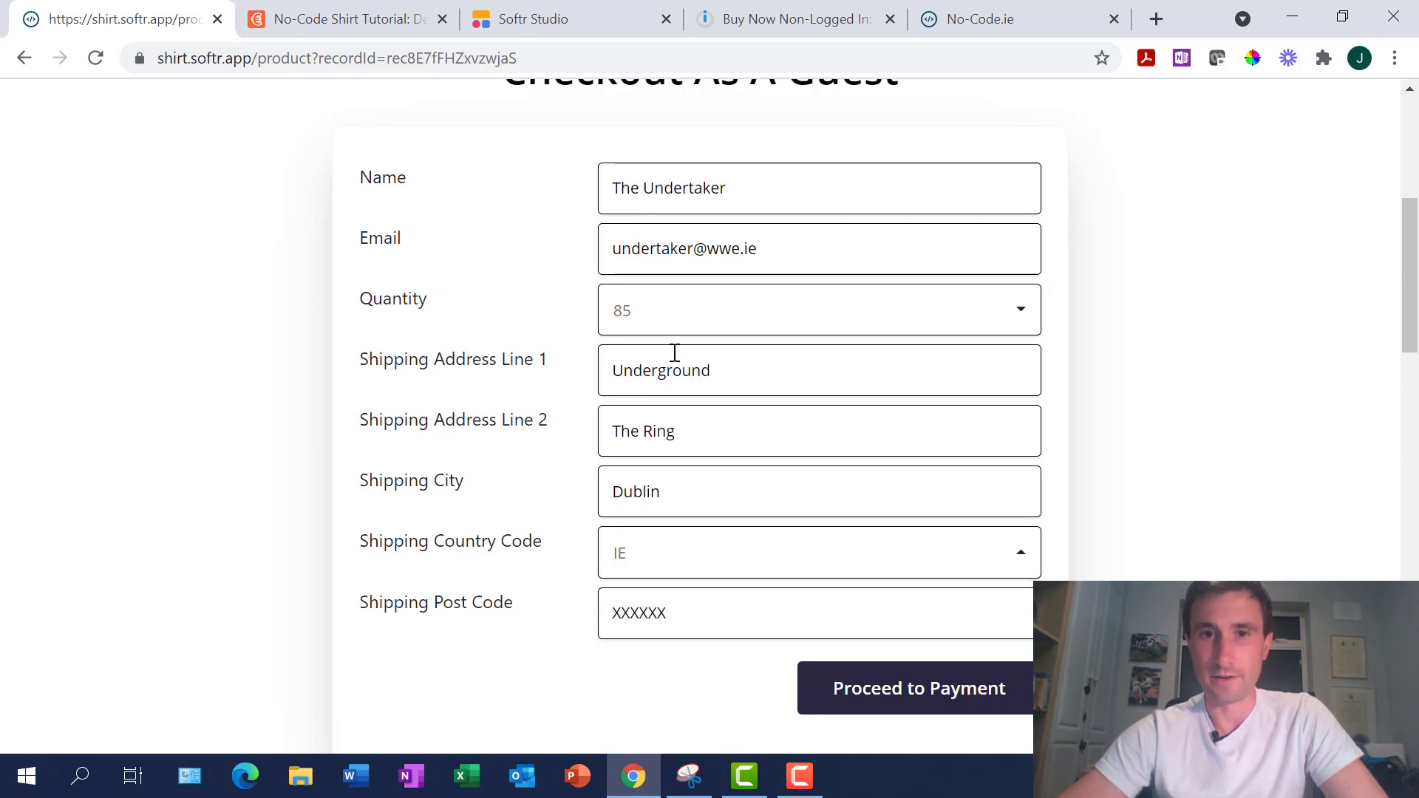
pyautogui.scroll(-15, 671, 355)
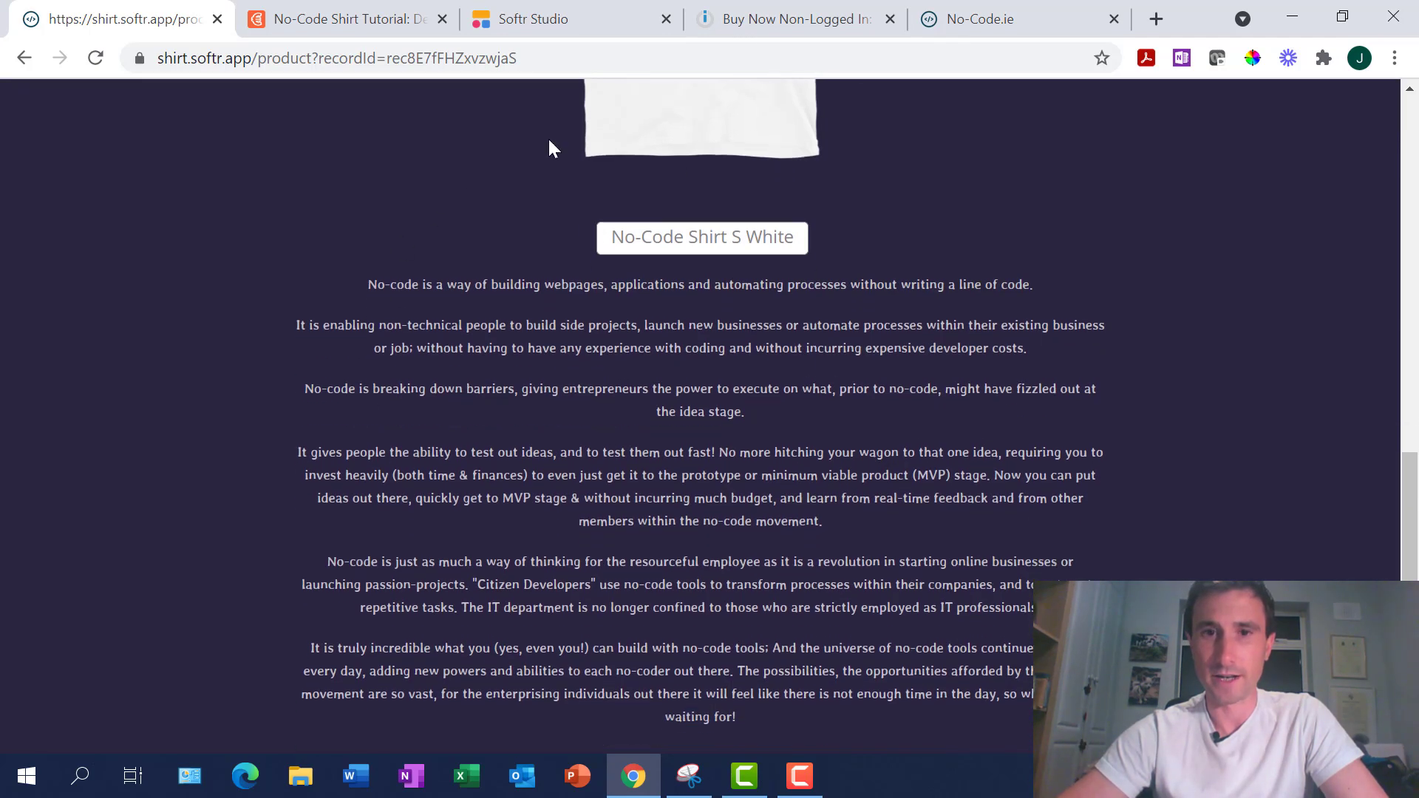
pyautogui.scroll(2, 625, 365)
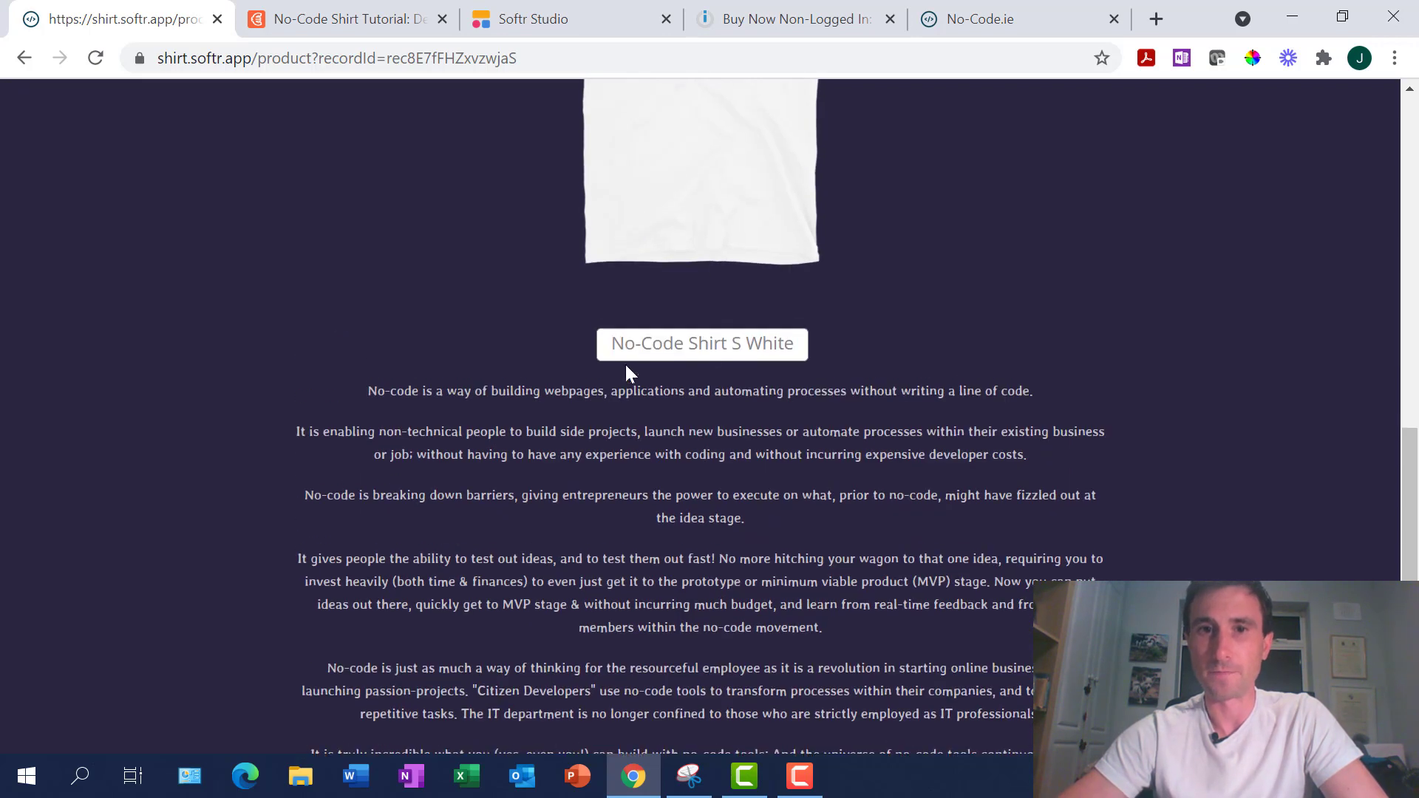
pyautogui.scroll(9, 707, 388)
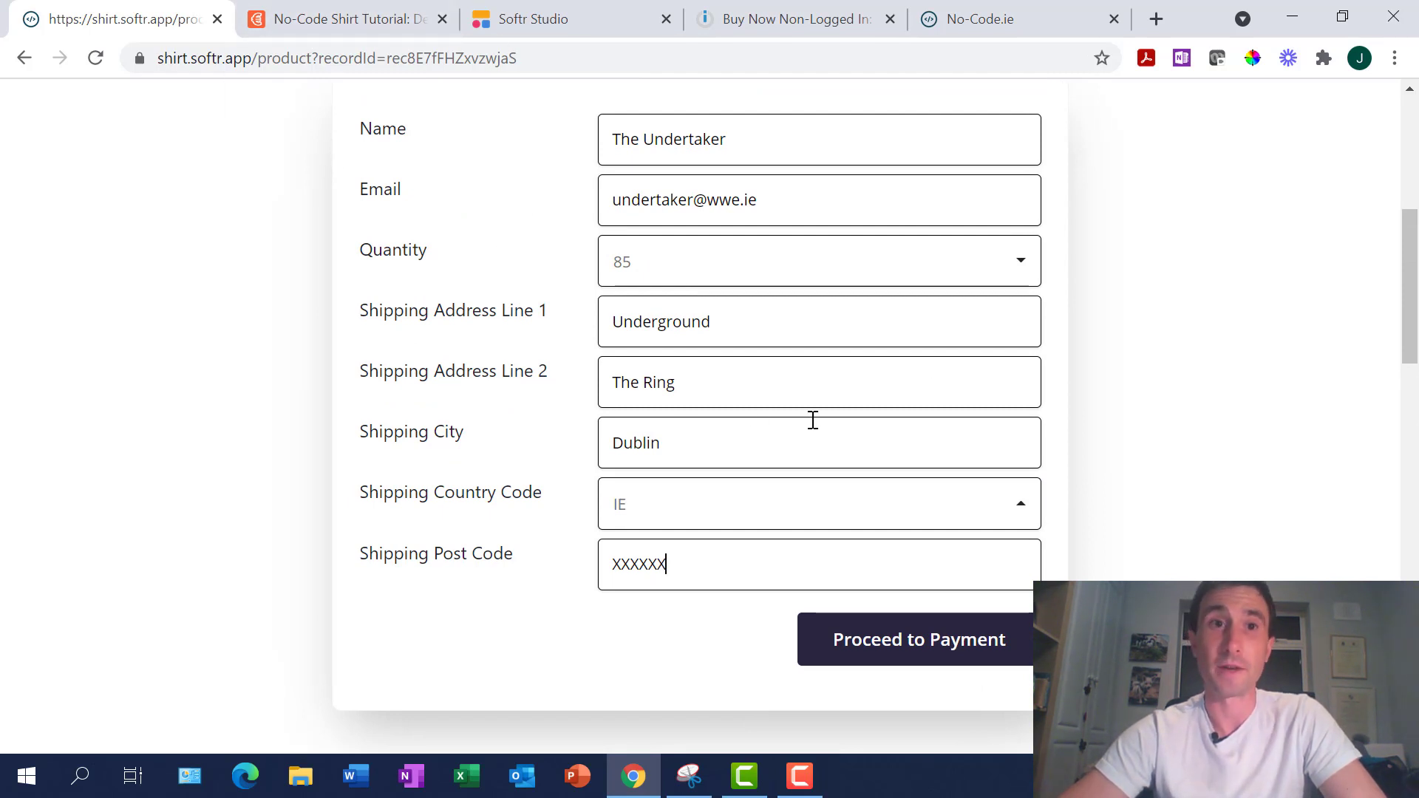
pyautogui.scroll(1, 811, 417)
pyautogui.scroll(-1, 811, 417)
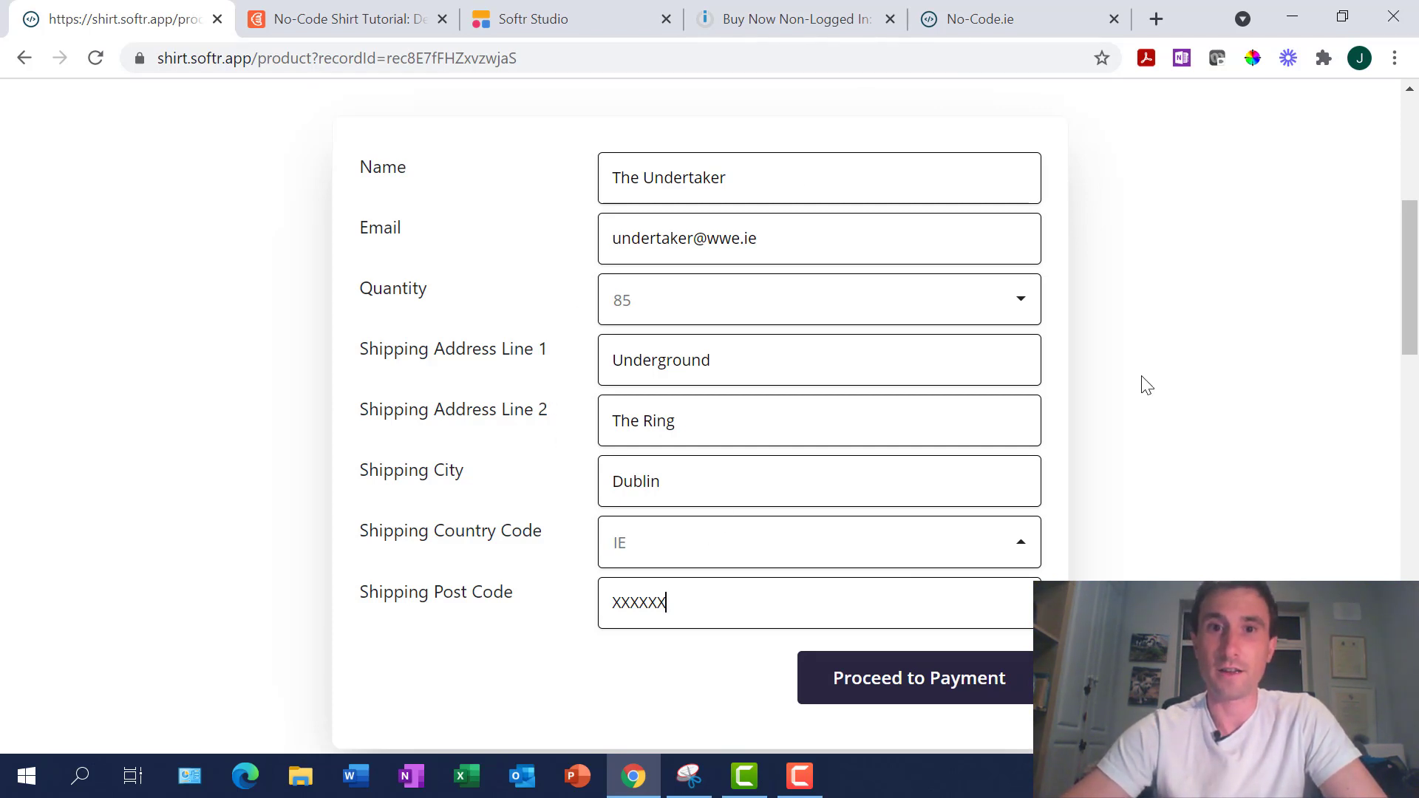
pyautogui.click(900, 700)
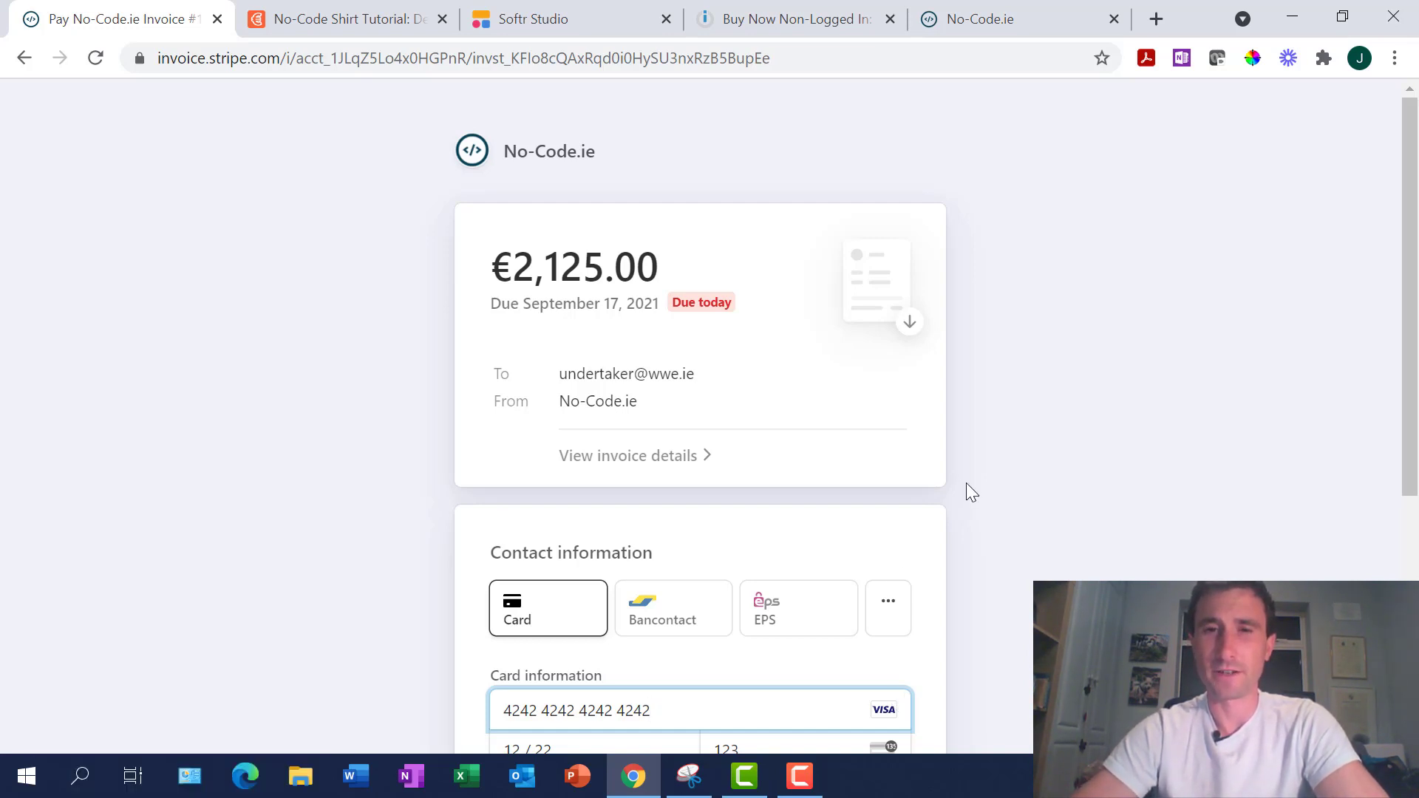
# Review the €2,125.00 No-Code.ie invoice's amount, card fields and Pay button
pyautogui.scroll(-2, 965, 482)
pyautogui.scroll(2, 965, 482)
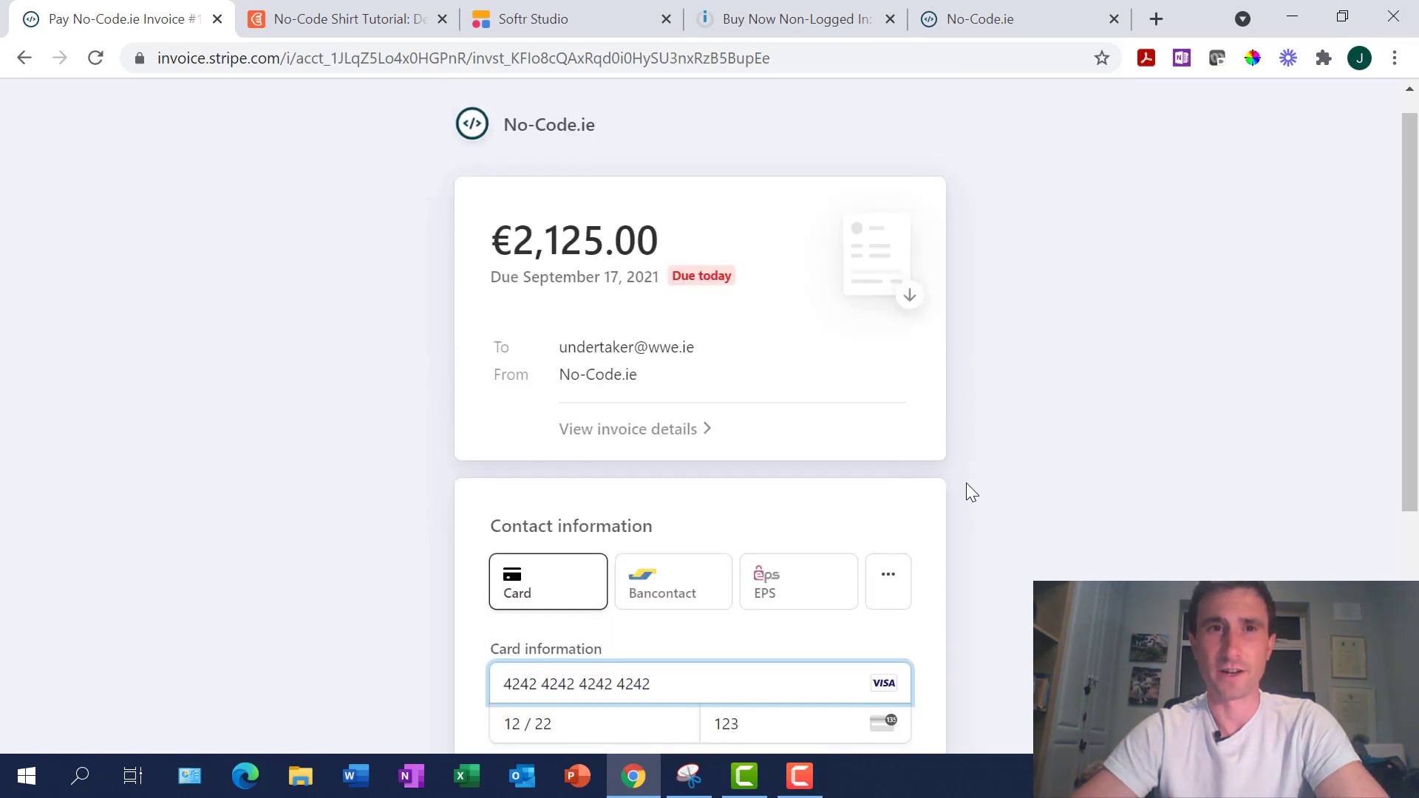
pyautogui.scroll(1, 965, 482)
pyautogui.scroll(-1, 965, 482)
pyautogui.scroll(-3, 965, 482)
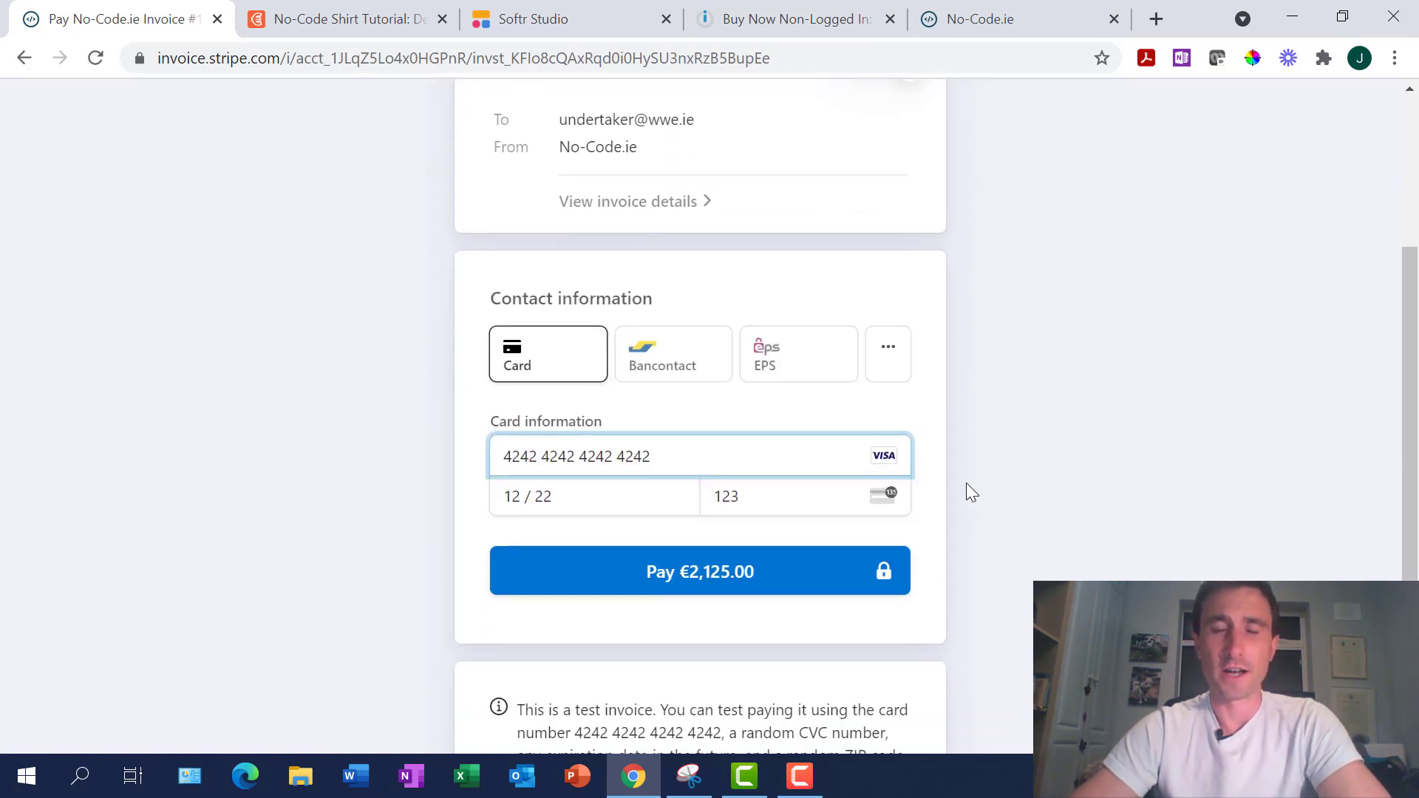
pyautogui.scroll(2, 965, 482)
pyautogui.scroll(-1, 965, 482)
pyautogui.scroll(-3, 965, 484)
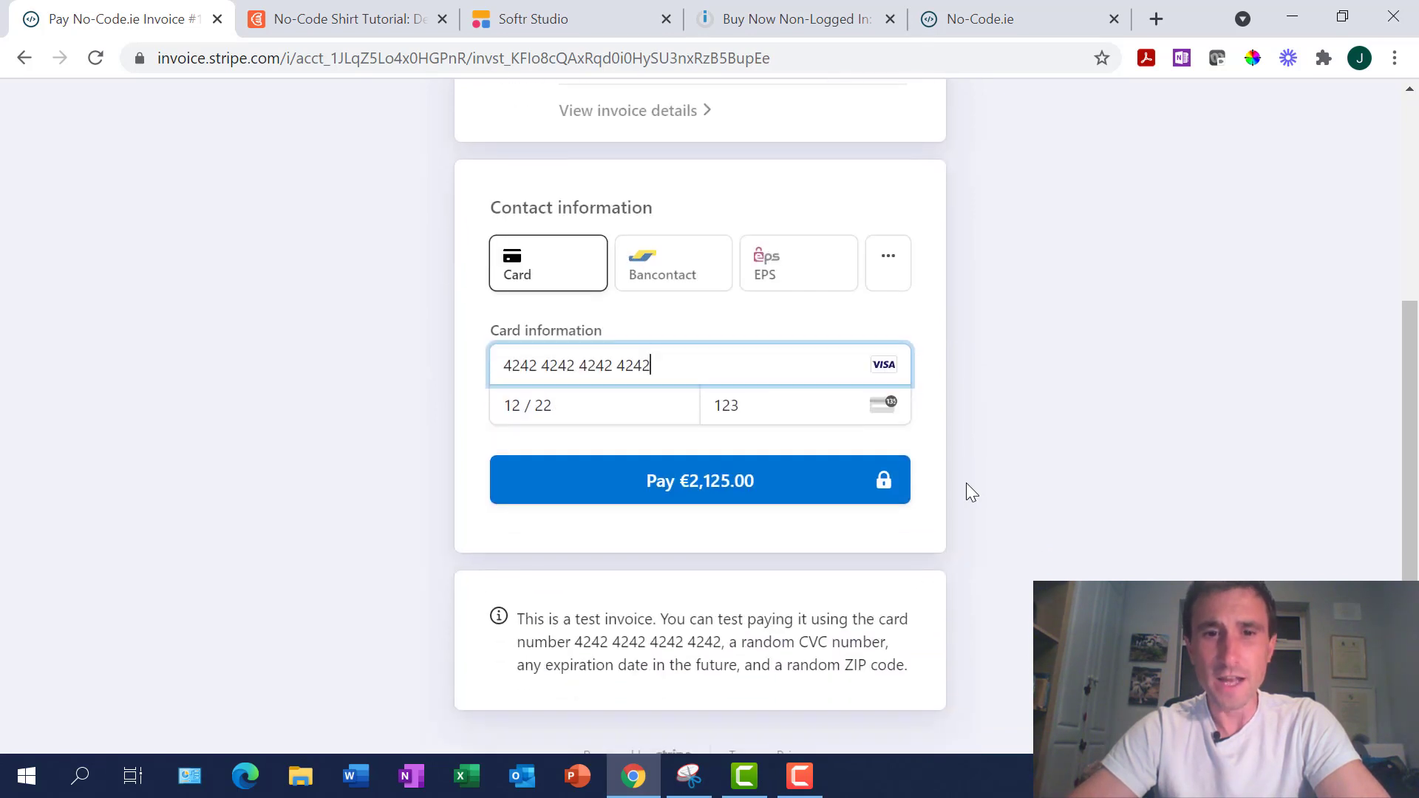
pyautogui.scroll(3, 966, 484)
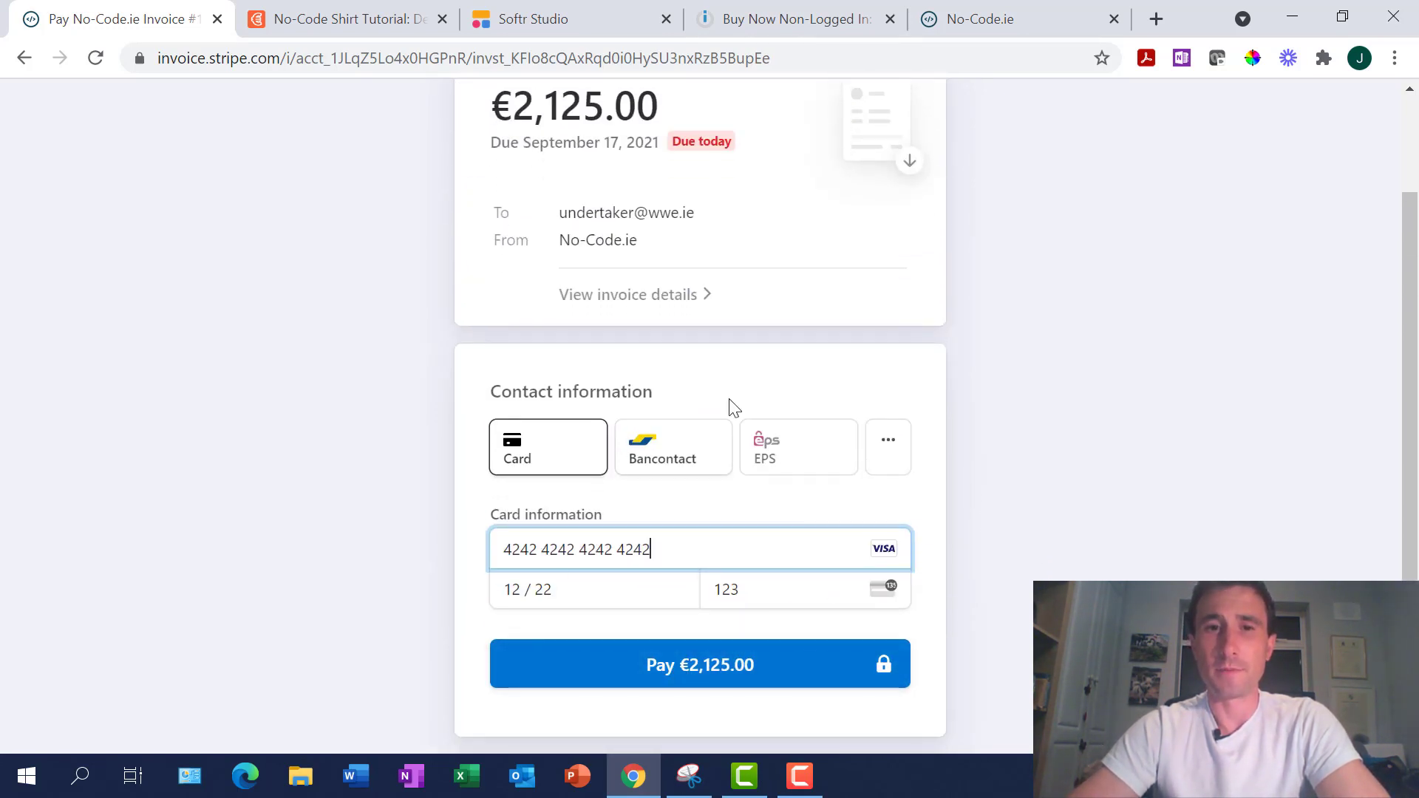
pyautogui.scroll(2, 735, 405)
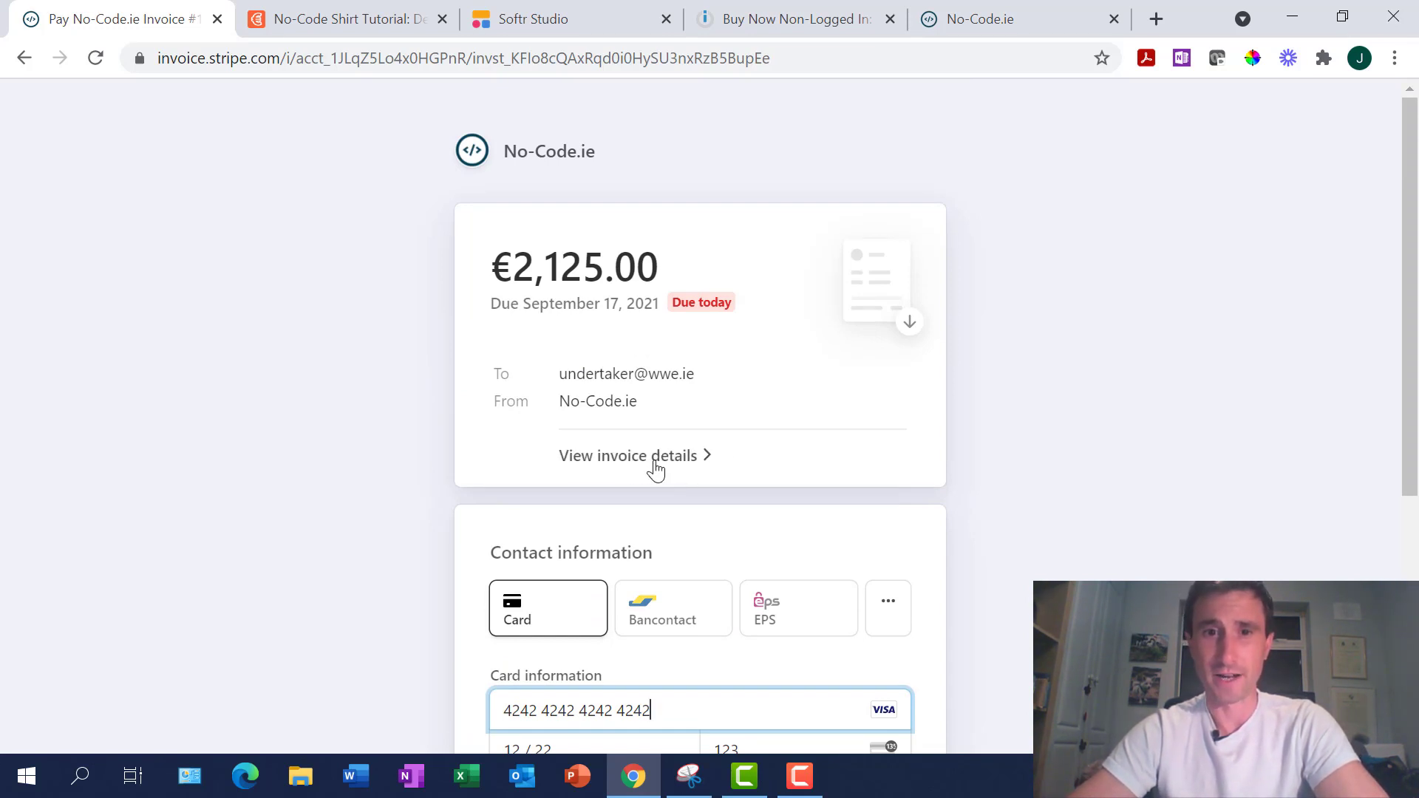
# Review the invoice line items and pay €2,125.00 with the Visa 4242 test card
pyautogui.click(654, 457)
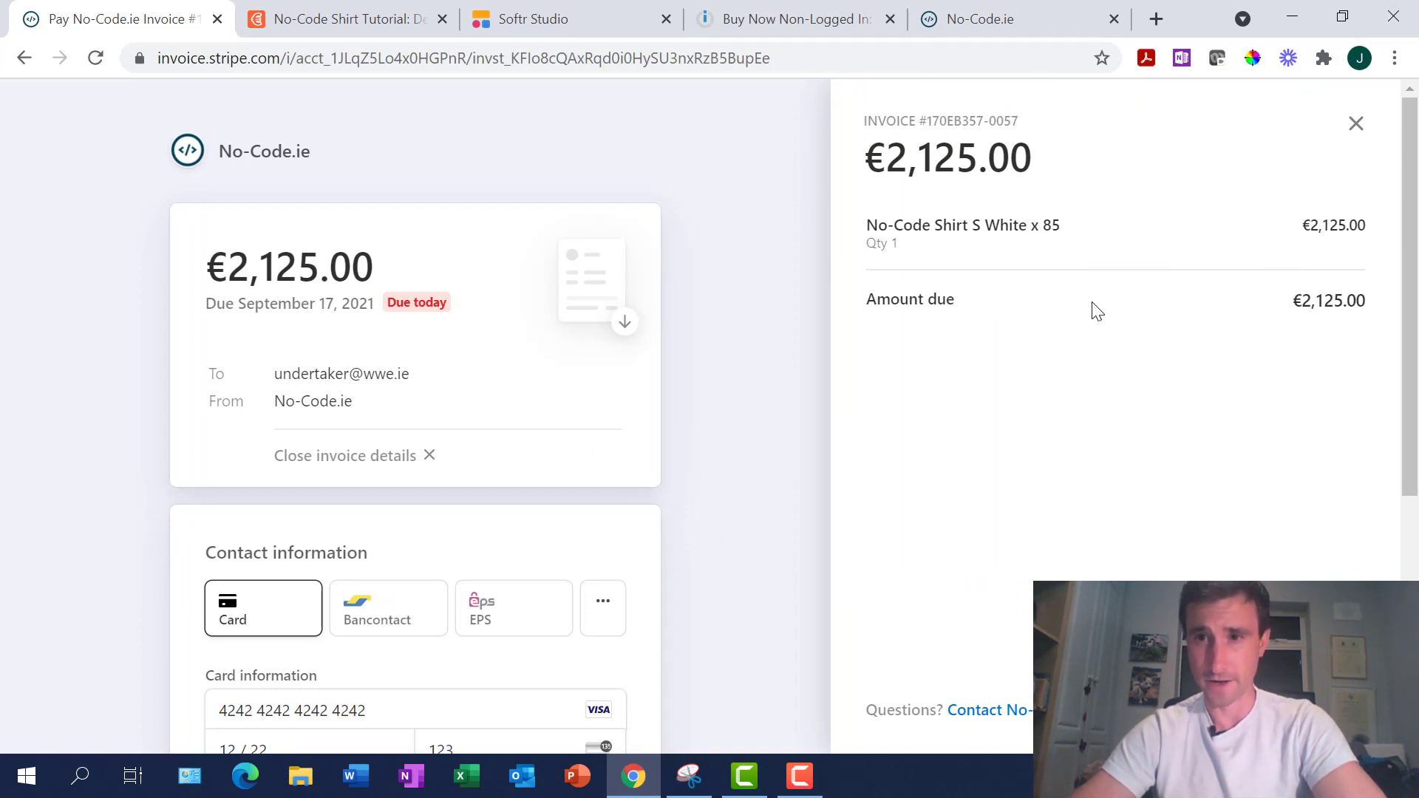
pyautogui.scroll(-2, 603, 425)
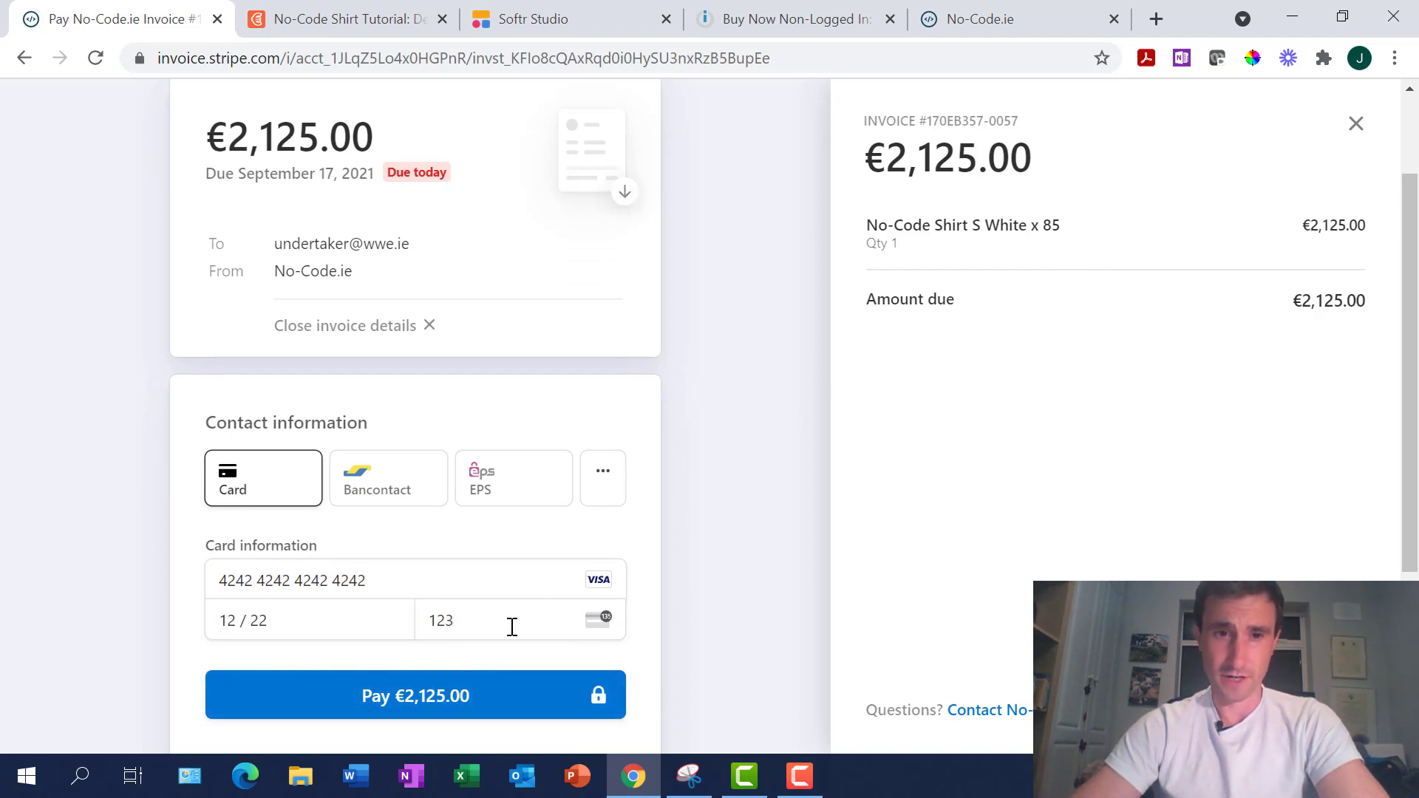
pyautogui.scroll(2, 739, 454)
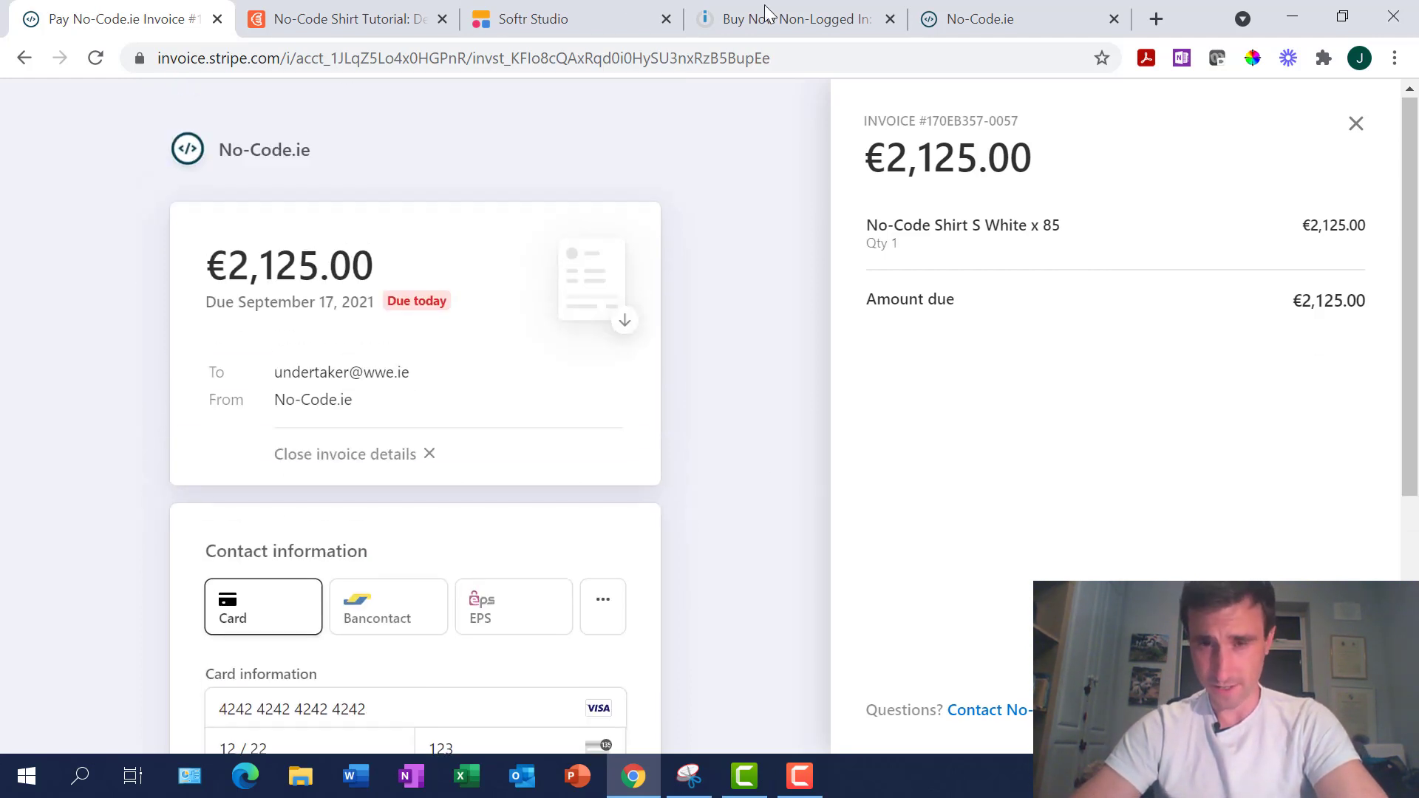
pyautogui.scroll(-3, 765, 597)
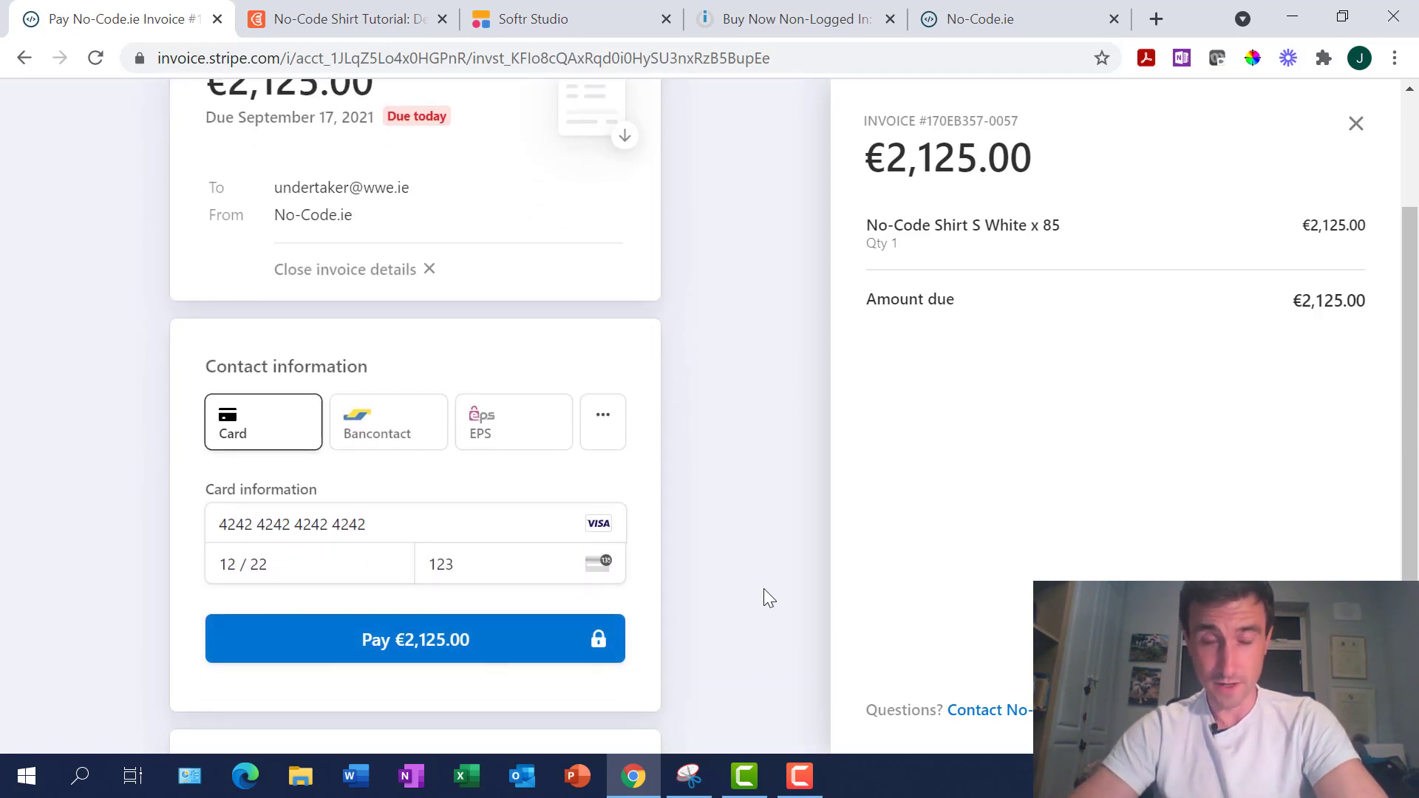
pyautogui.scroll(2, 764, 596)
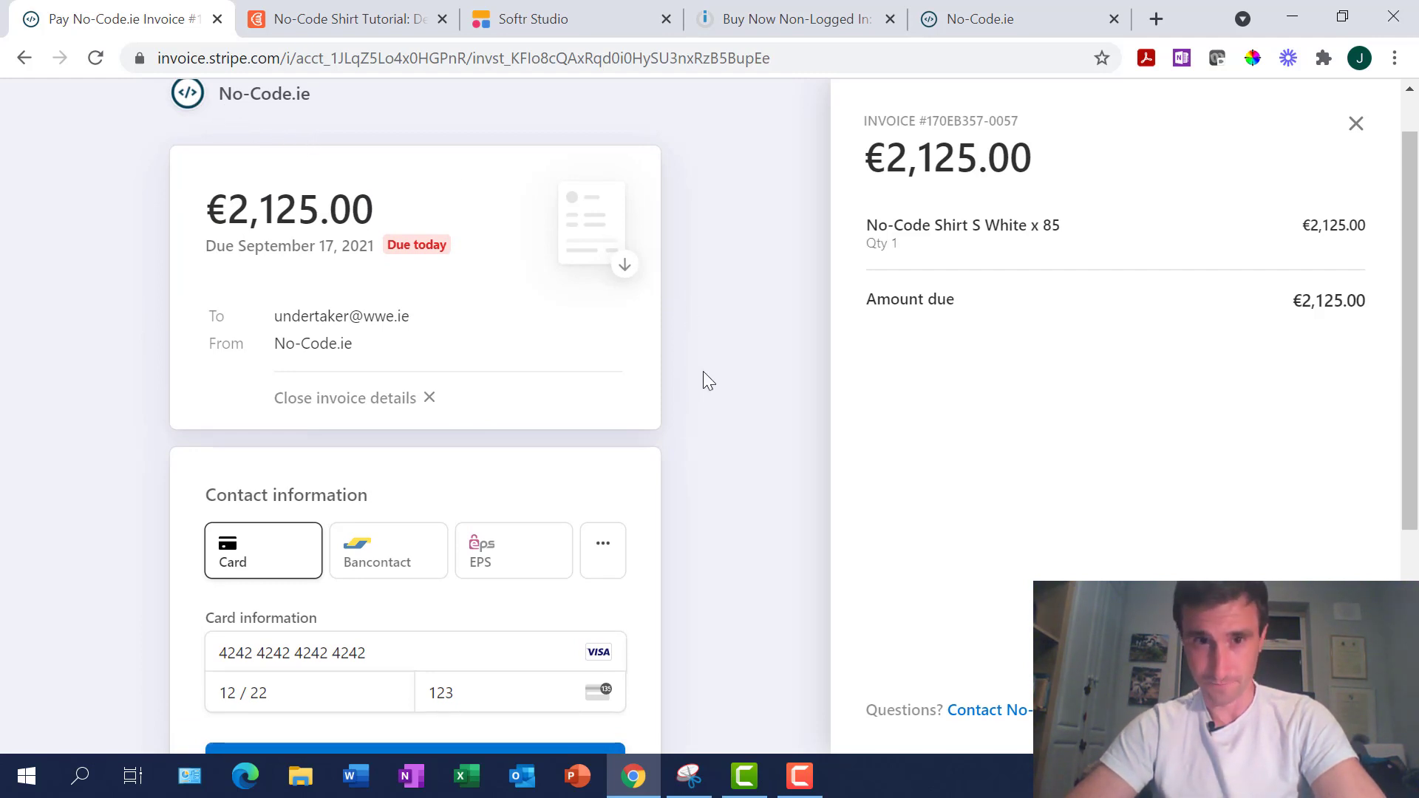
pyautogui.scroll(-2, 720, 414)
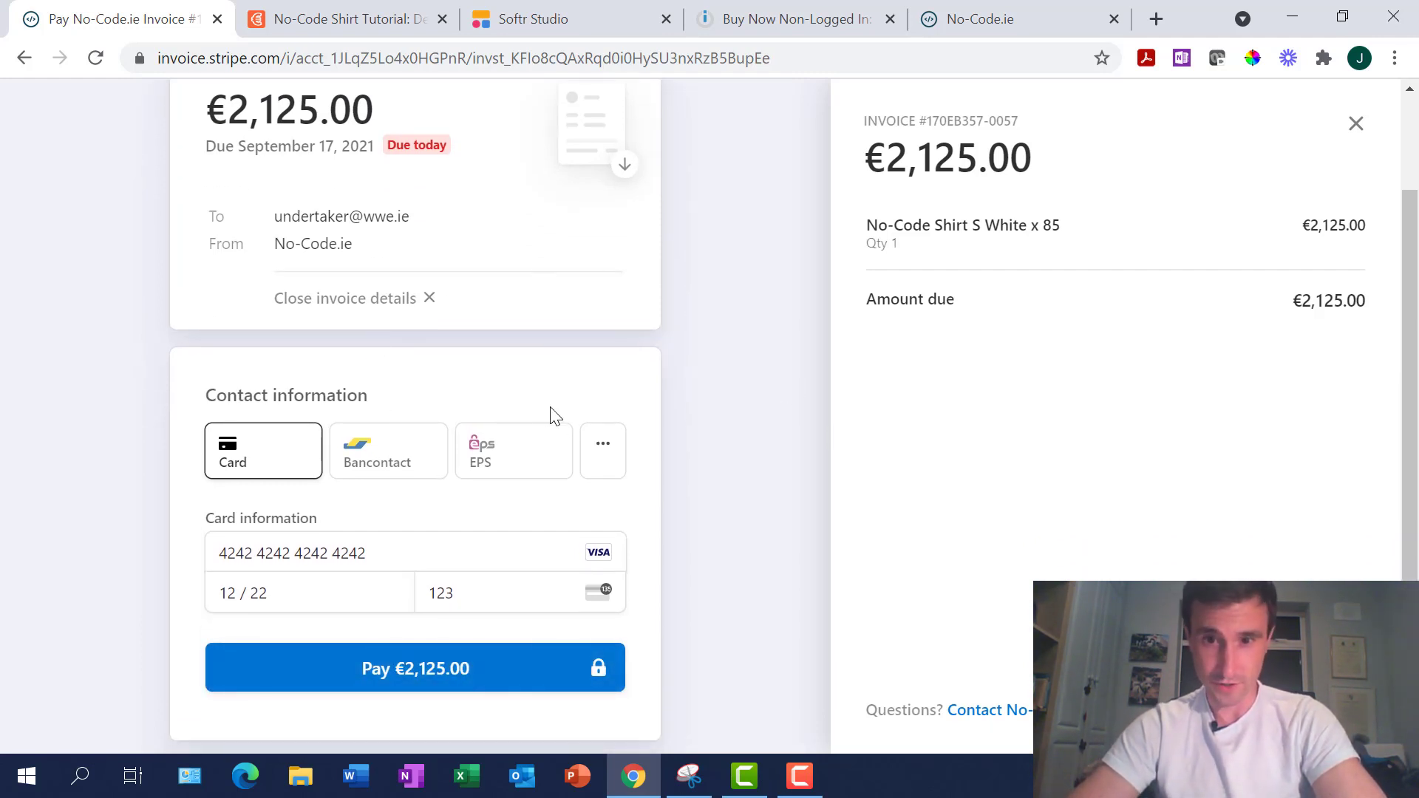
pyautogui.click(415, 670)
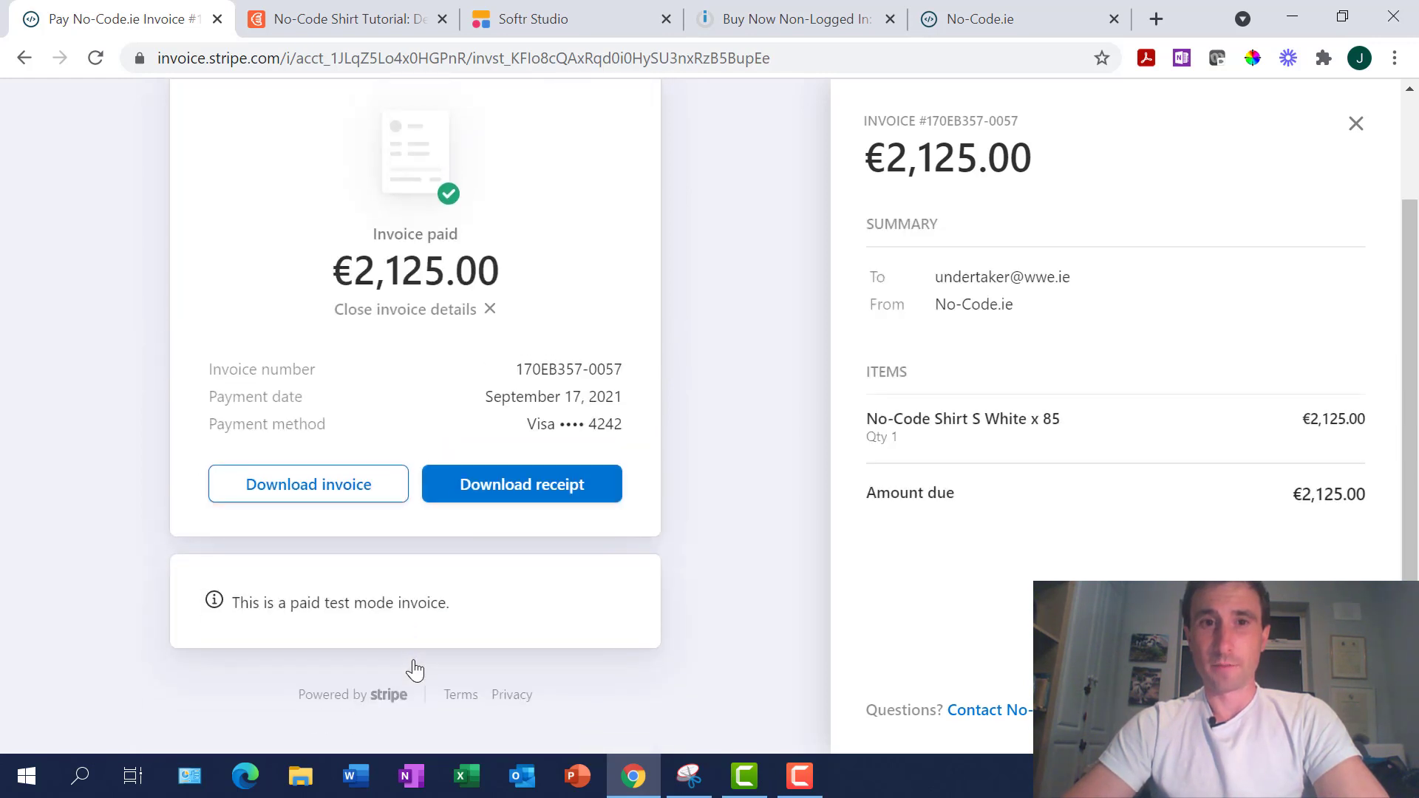
# Close the paid invoice details and select the first No-Code Shirt record in Airtable's Designs table
pyautogui.scroll(2, 414, 670)
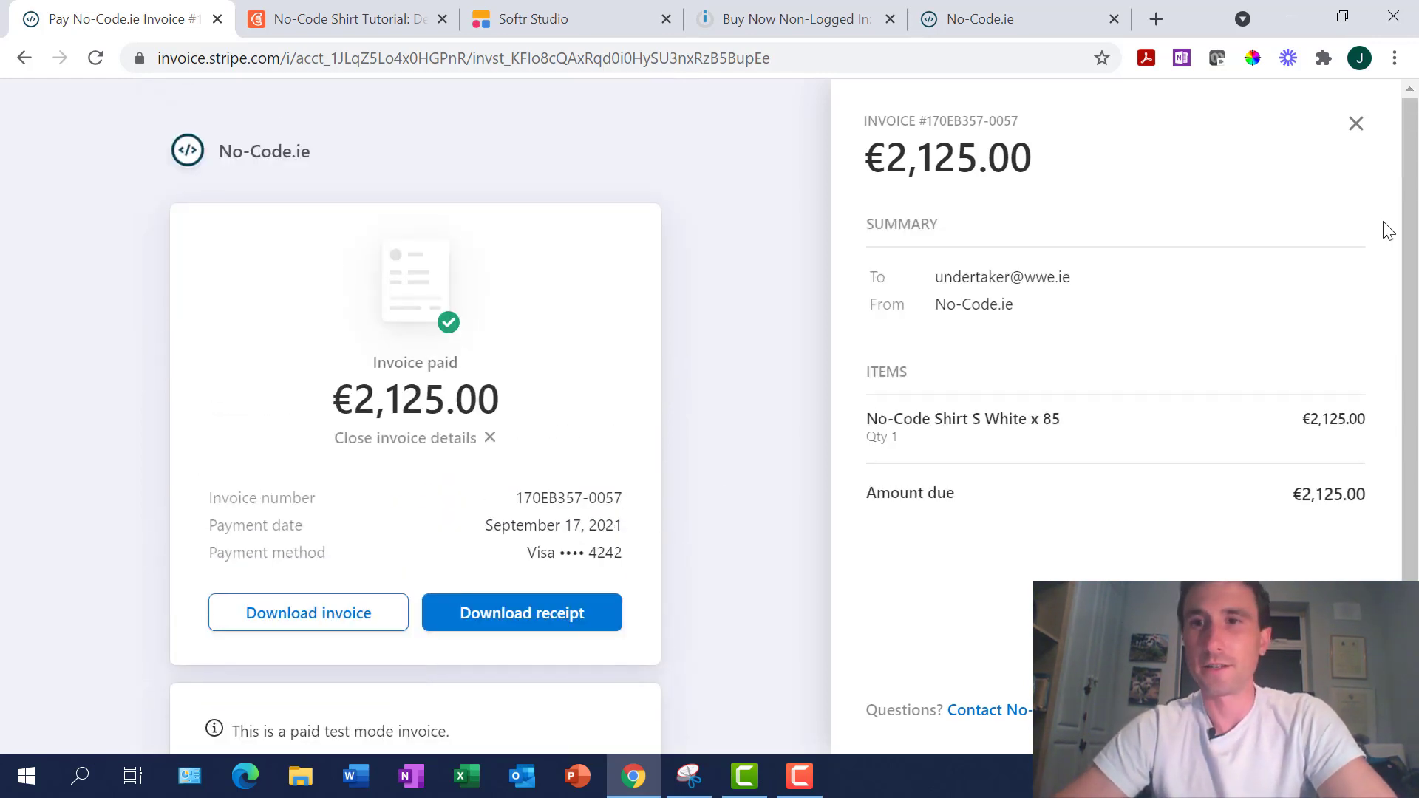
pyautogui.click(1355, 123)
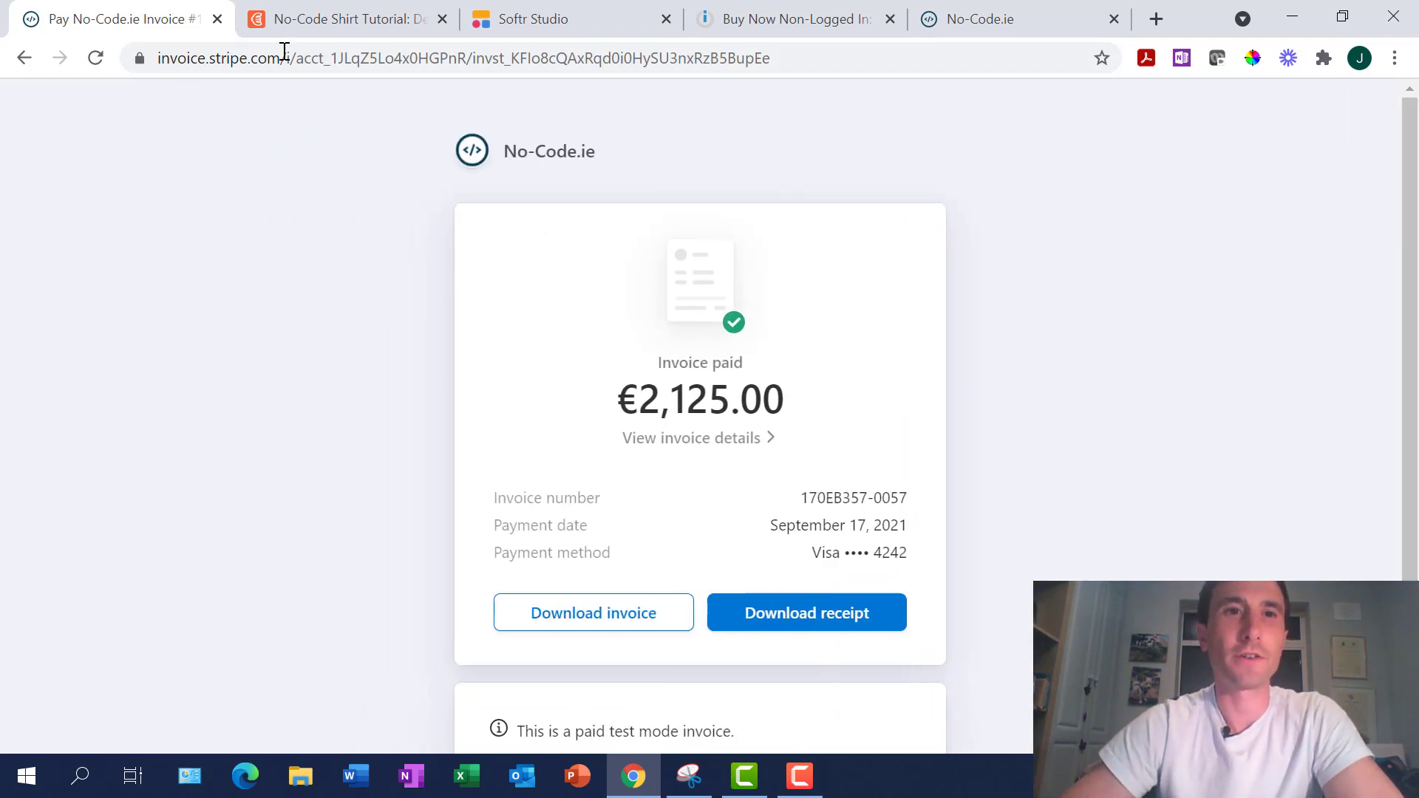
pyautogui.click(342, 28)
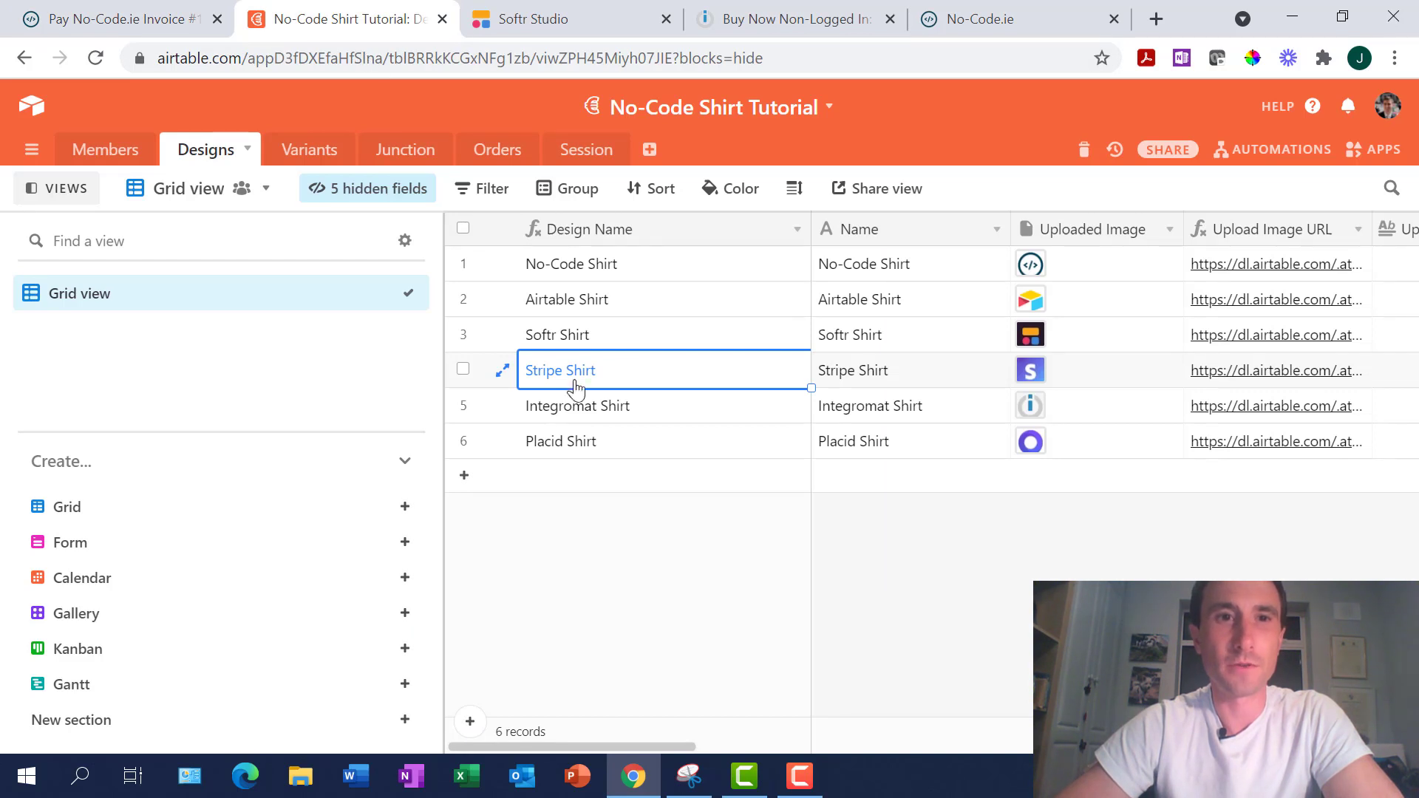
pyautogui.click(691, 267)
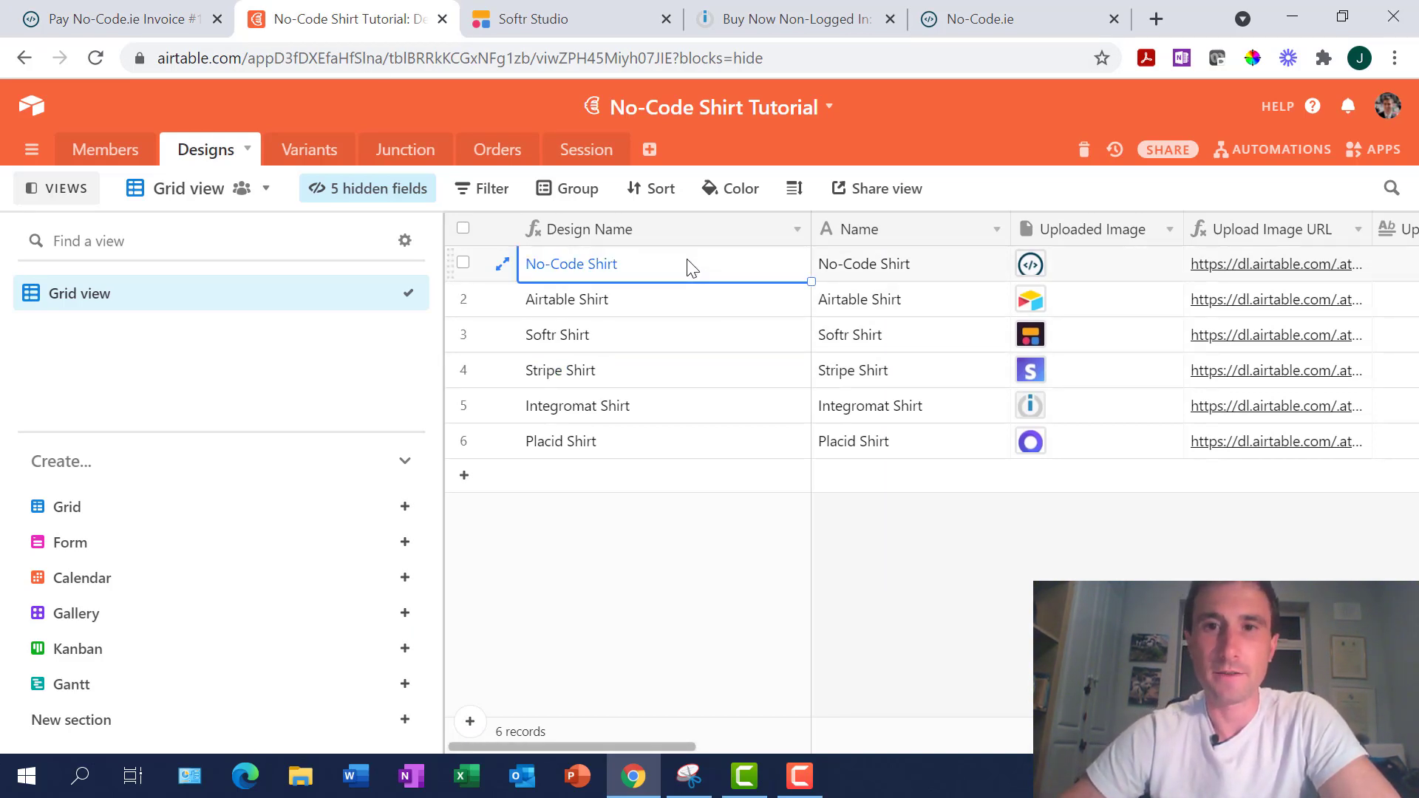
pyautogui.press('Down')
pyautogui.press('Down')
pyautogui.press('Down')
pyautogui.press('Down')
pyautogui.press('Down')
# Open the #list1 shirt list block settings on the Softr Store page
pyautogui.press('Up')
pyautogui.press('Up')
pyautogui.press('Up')
pyautogui.press('Up')
pyautogui.press('Up')
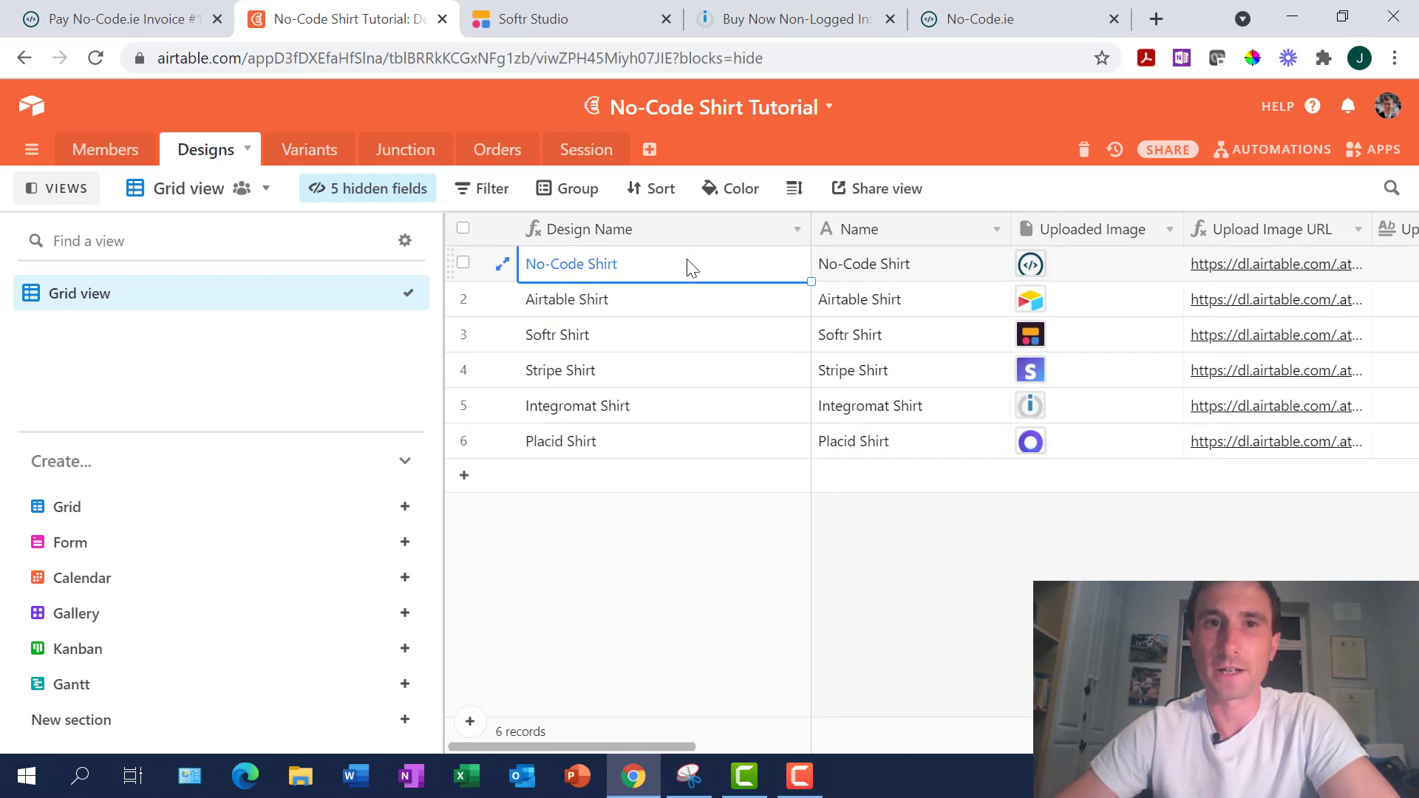
pyautogui.click(545, 22)
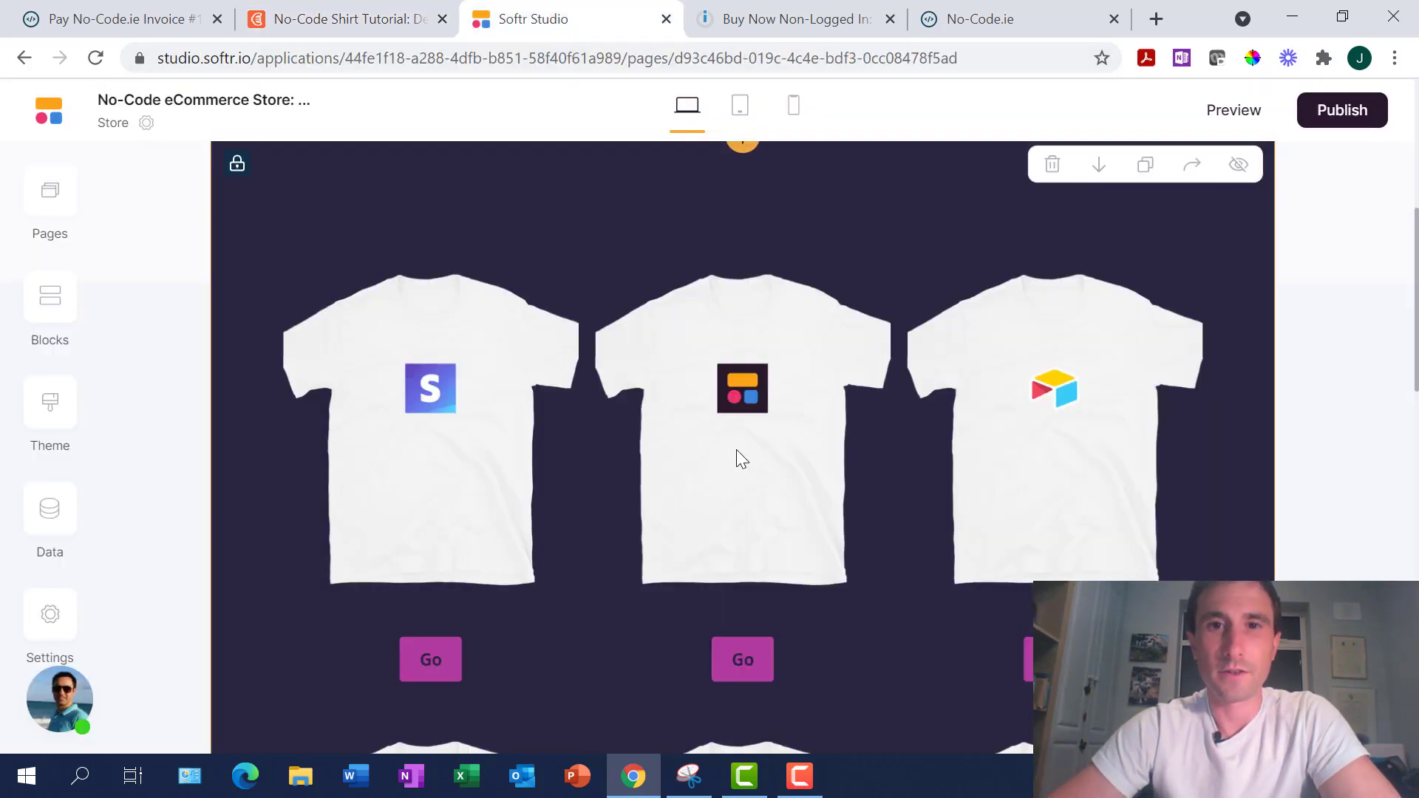
pyautogui.click(897, 383)
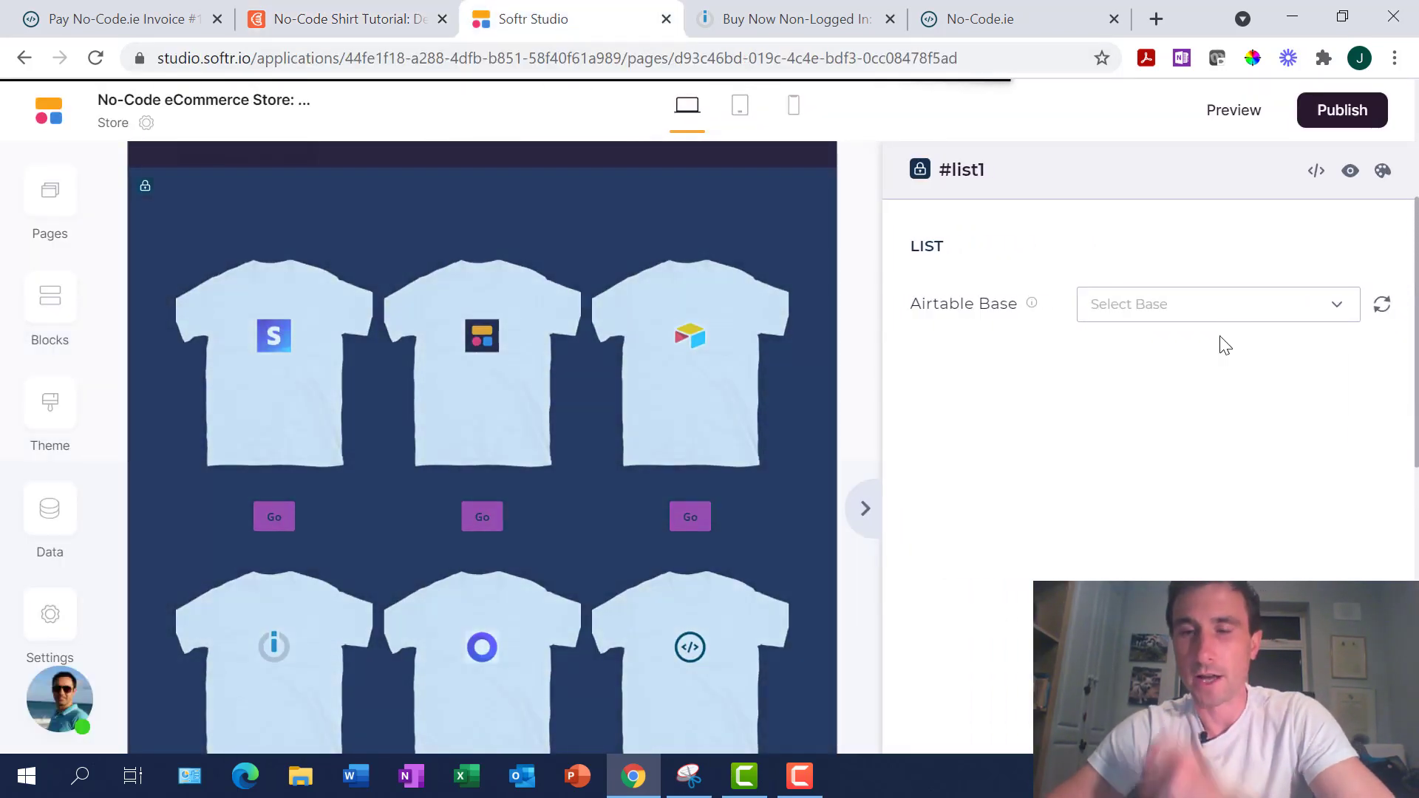
pyautogui.scroll(-3, 1222, 393)
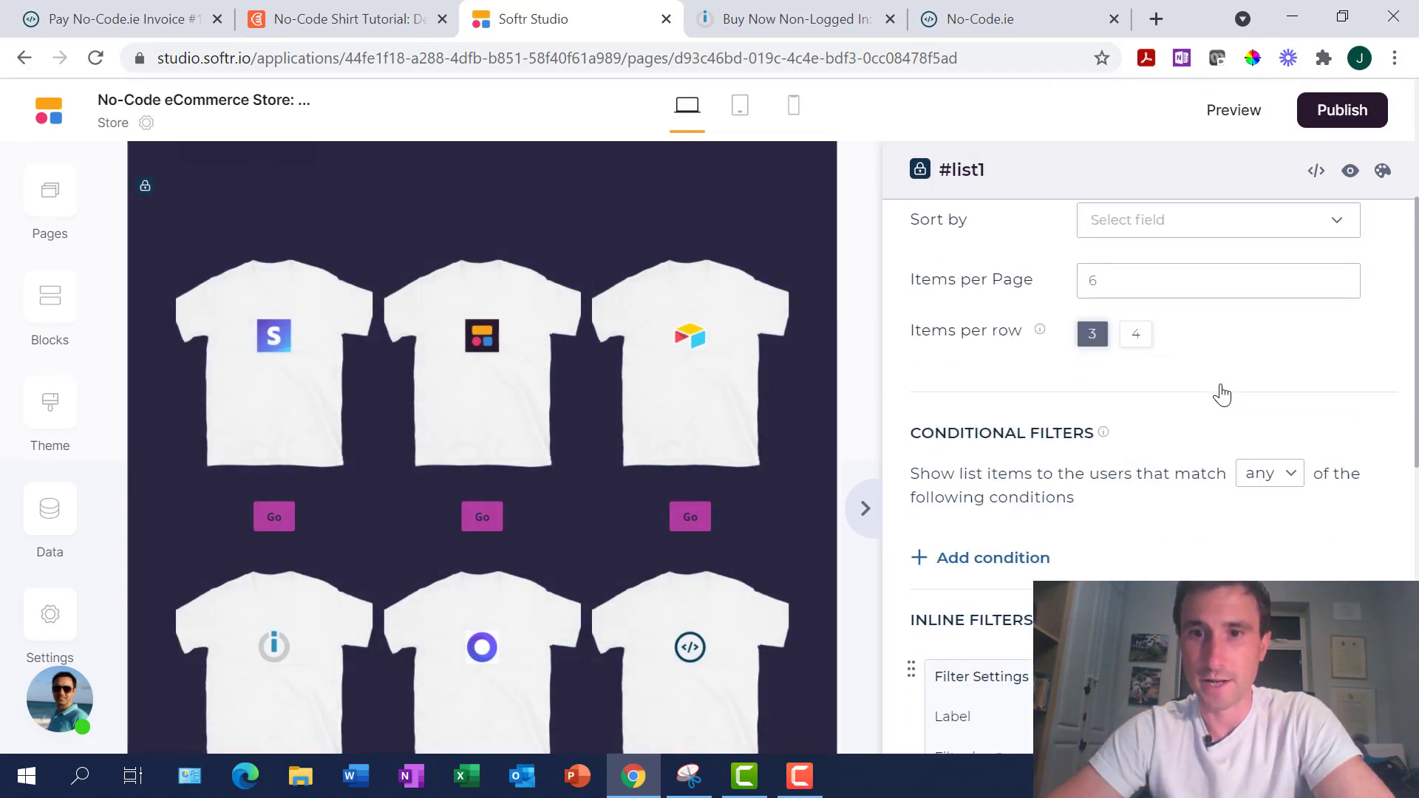
pyautogui.scroll(-10, 1223, 392)
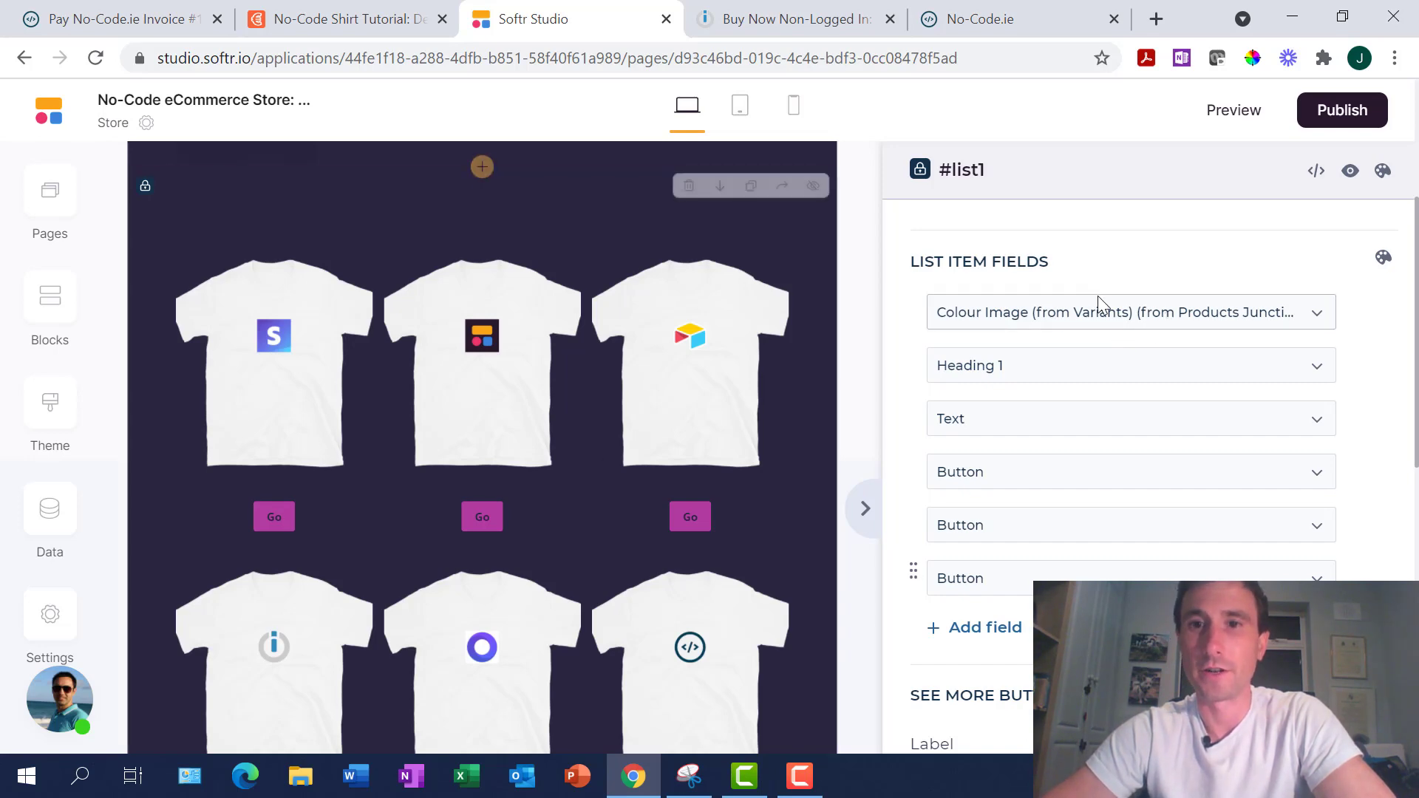
# Compare against the Airtable Designs columns, then scroll the list settings to List Item Fields
pyautogui.click(293, 17)
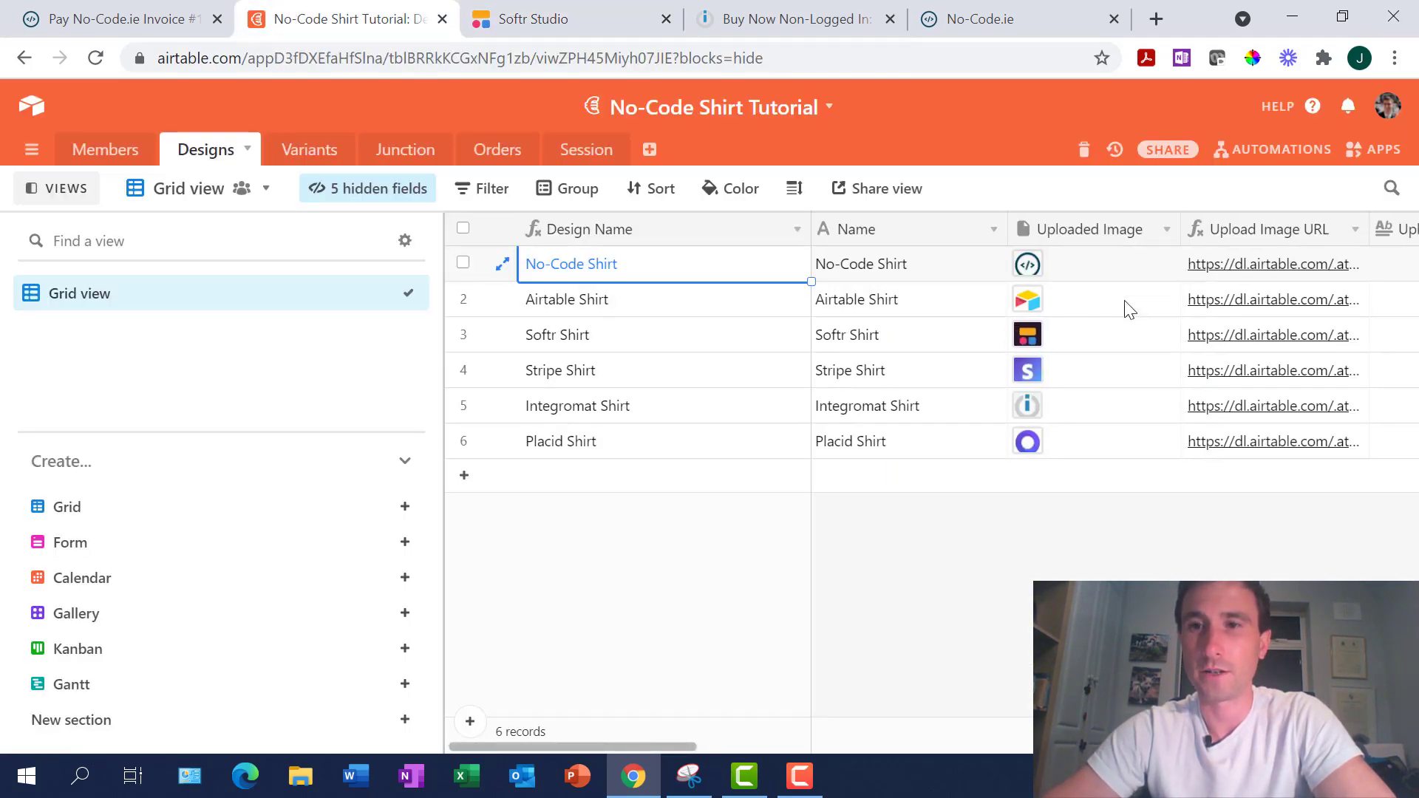
pyautogui.hscroll(10, 1124, 308)
pyautogui.hscroll(10, 1124, 307)
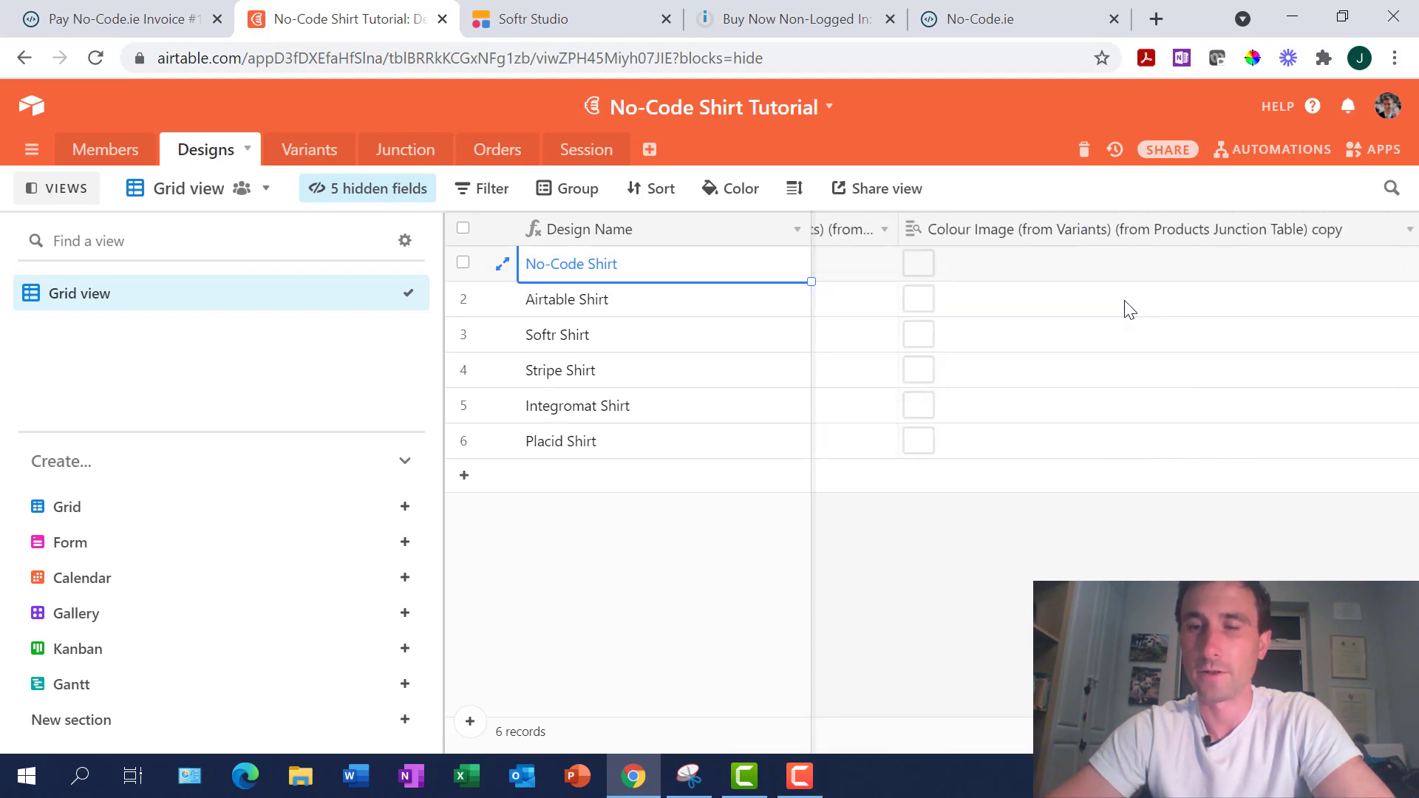
pyautogui.hscroll(3, 1129, 309)
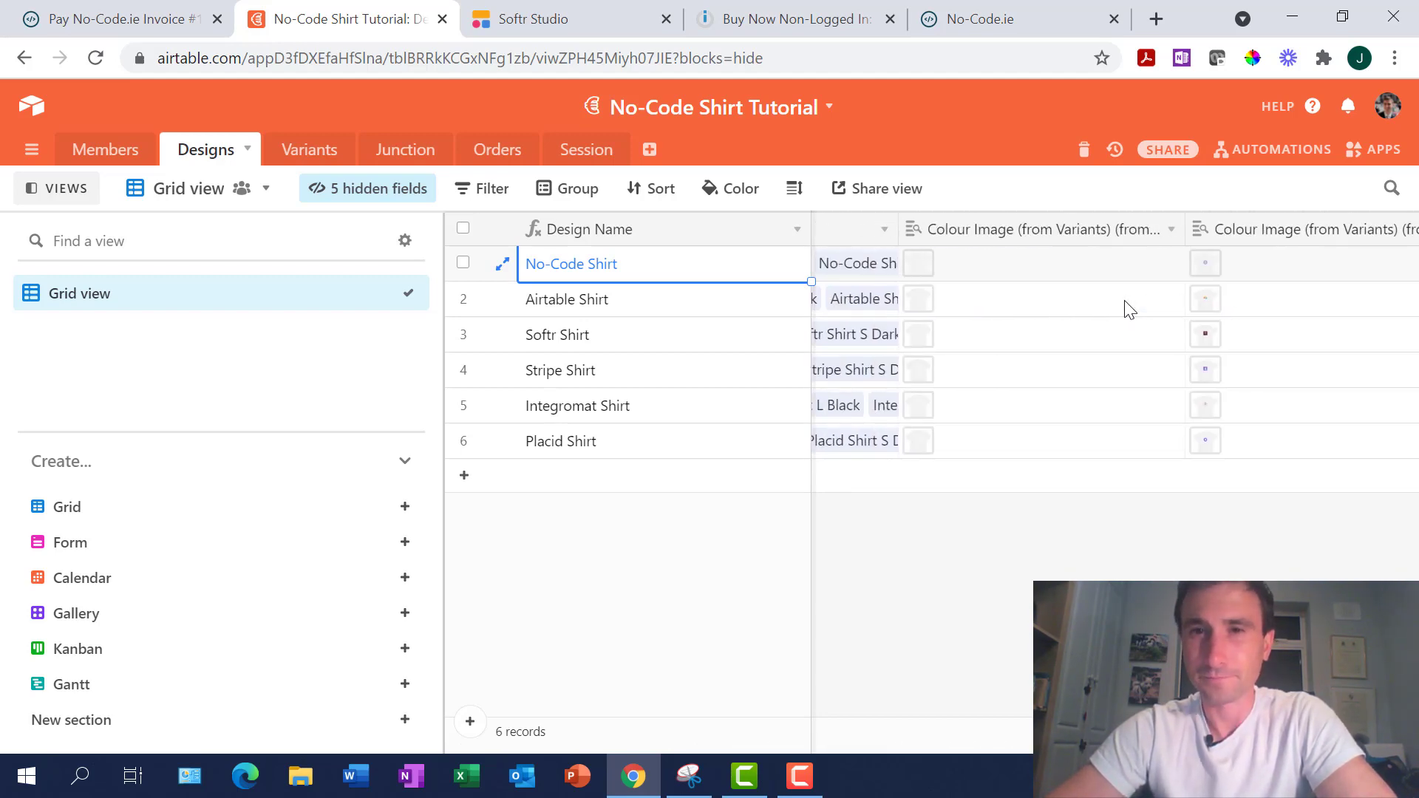
pyautogui.hscroll(-15, 1124, 308)
pyautogui.click(118, 18)
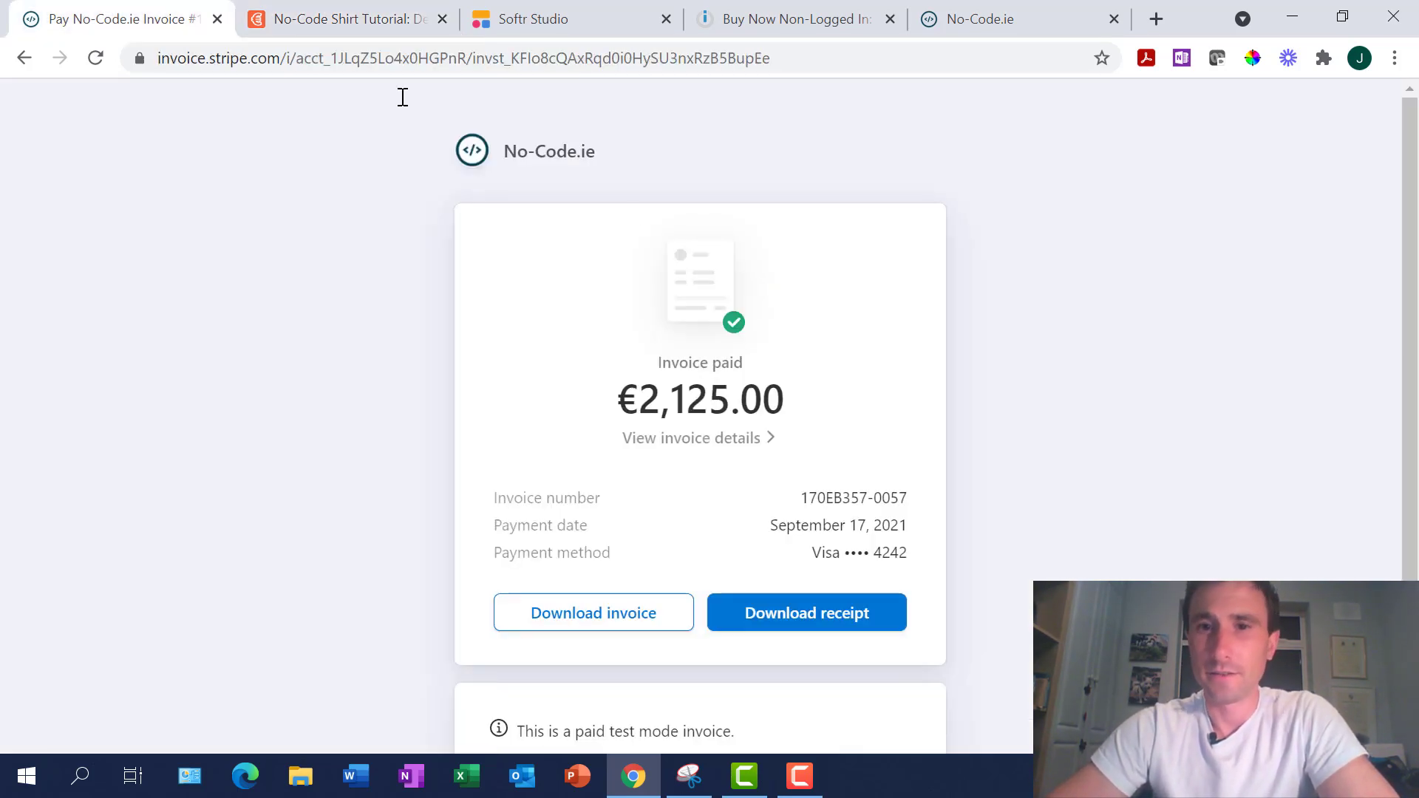
pyautogui.click(546, 30)
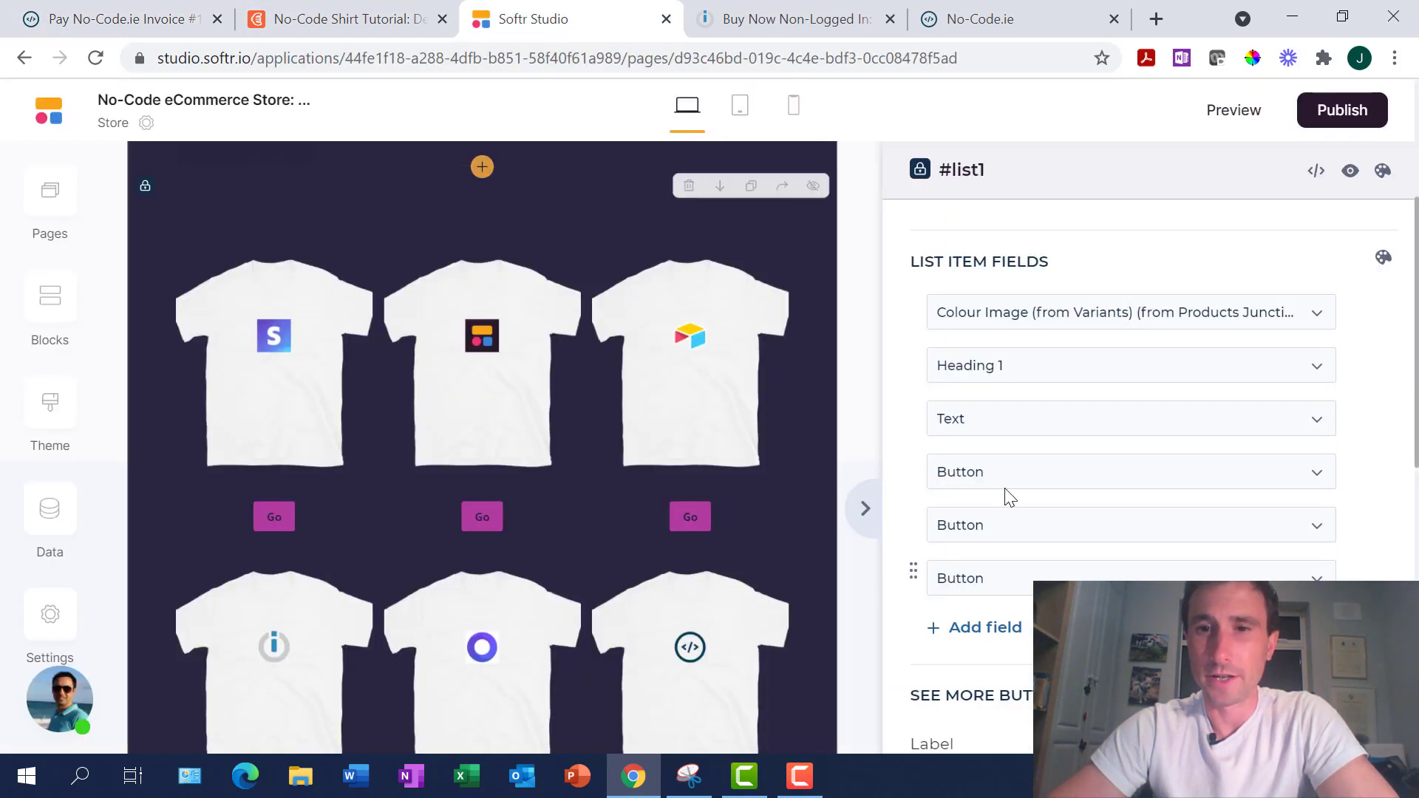
pyautogui.scroll(-1, 522, 494)
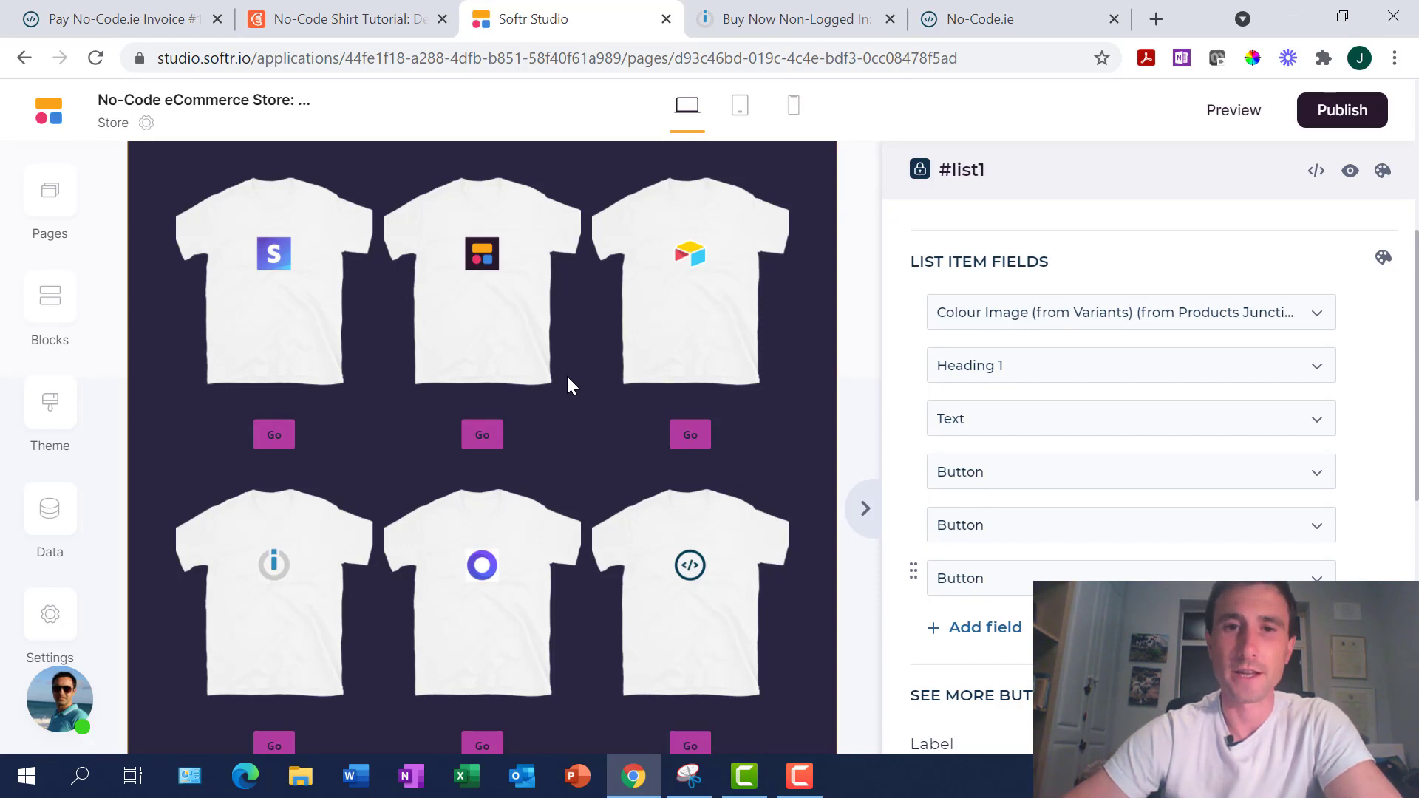
# Open the Colour page in the editor and scroll through its shirt listings and size/colour filters
pyautogui.click(51, 203)
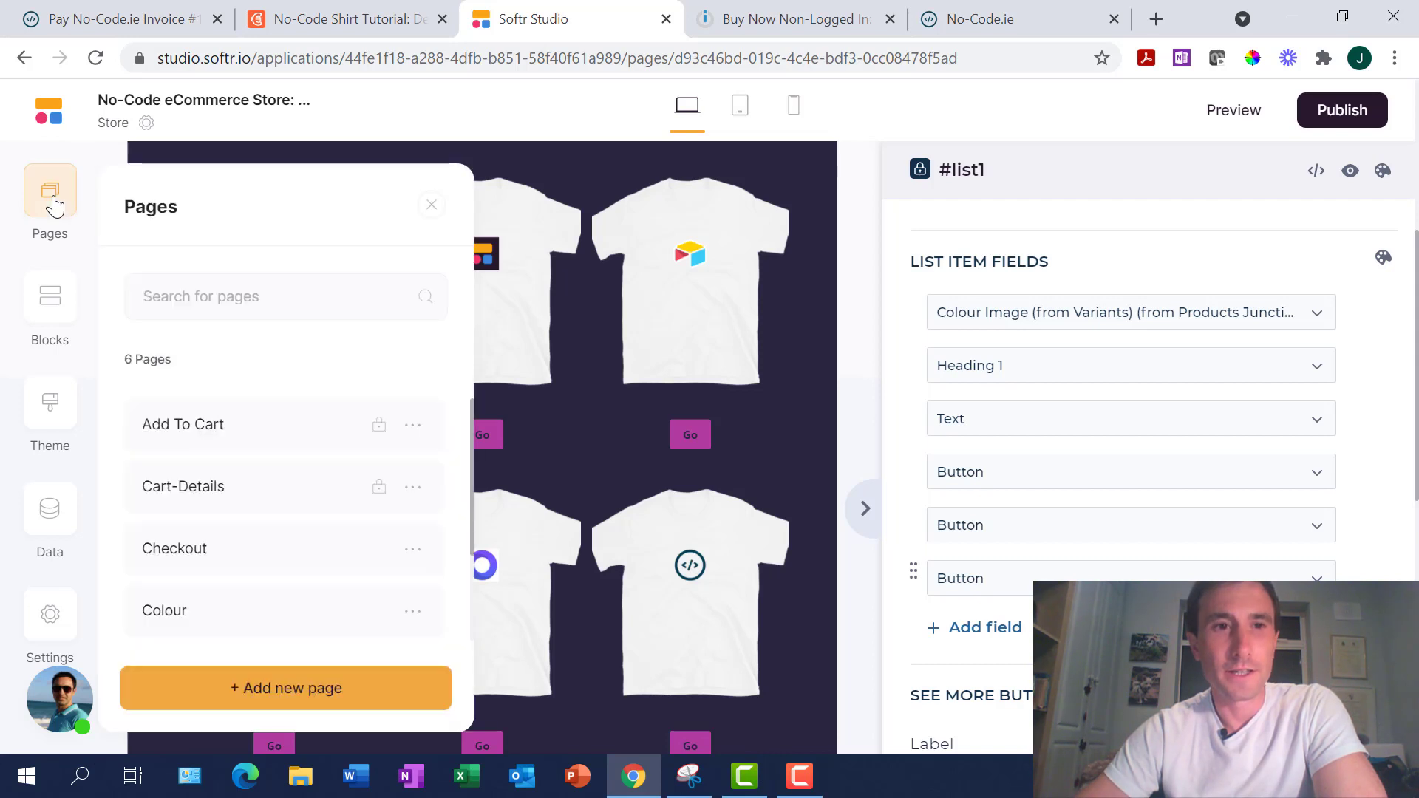
pyautogui.scroll(-2, 299, 473)
pyautogui.click(299, 479)
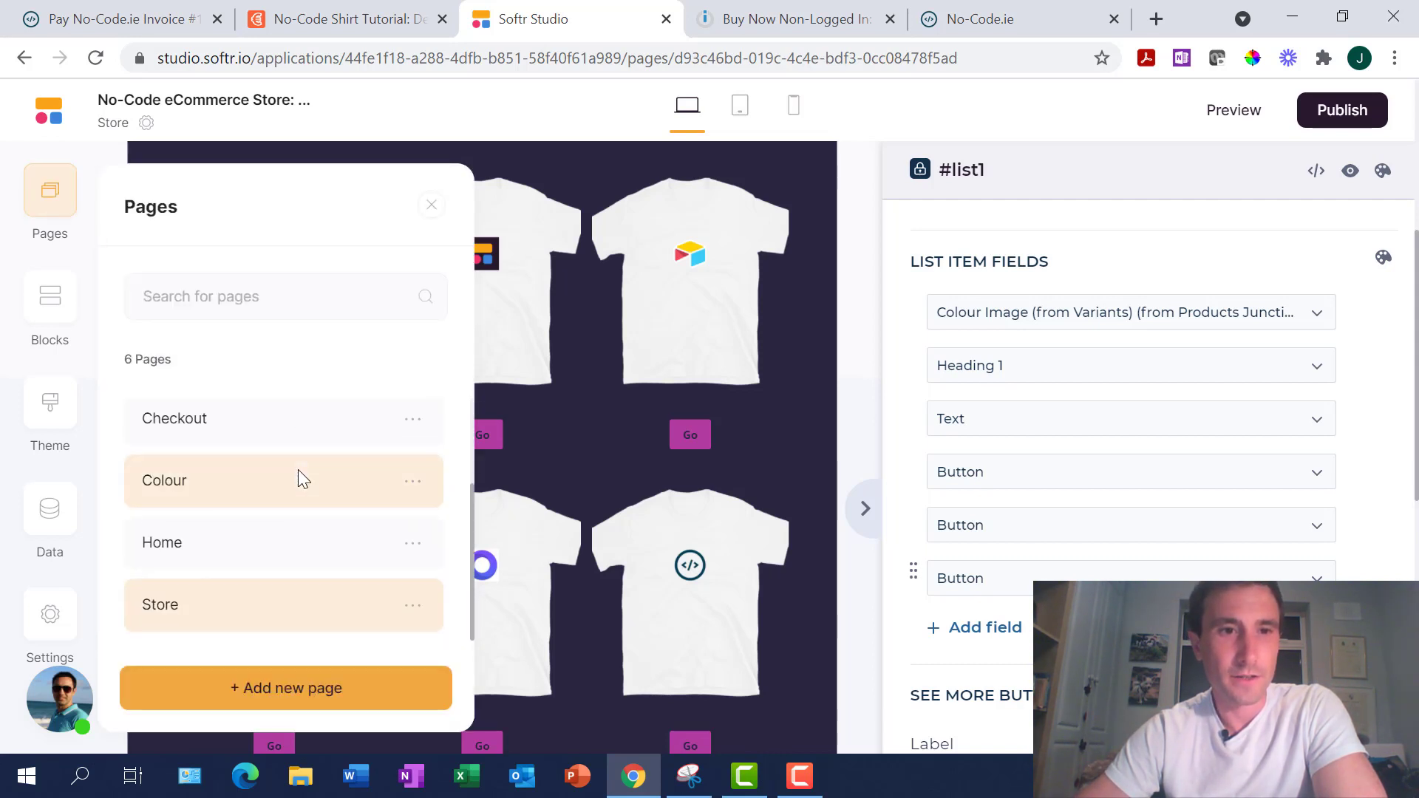
pyautogui.scroll(2, 299, 479)
pyautogui.scroll(-1, 299, 473)
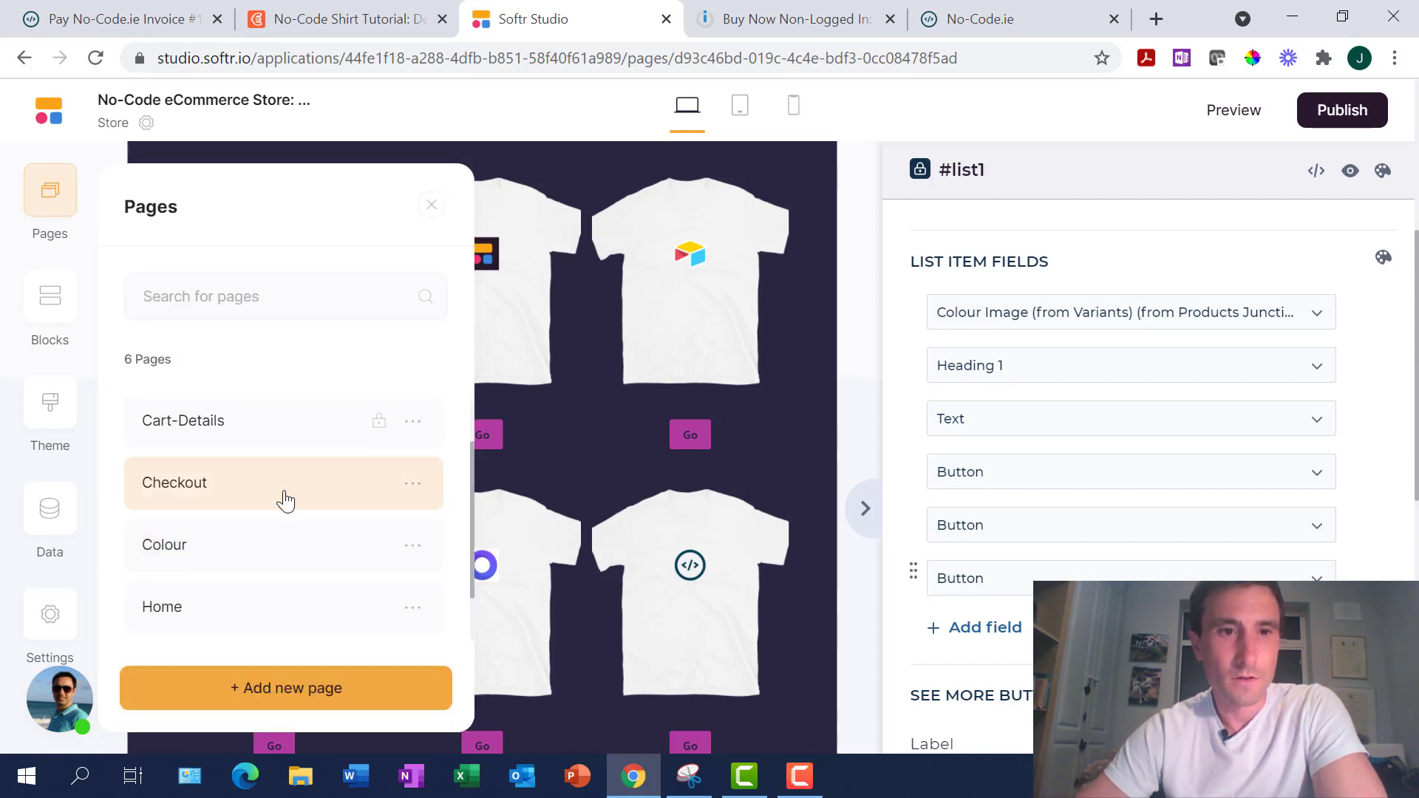
pyautogui.click(224, 550)
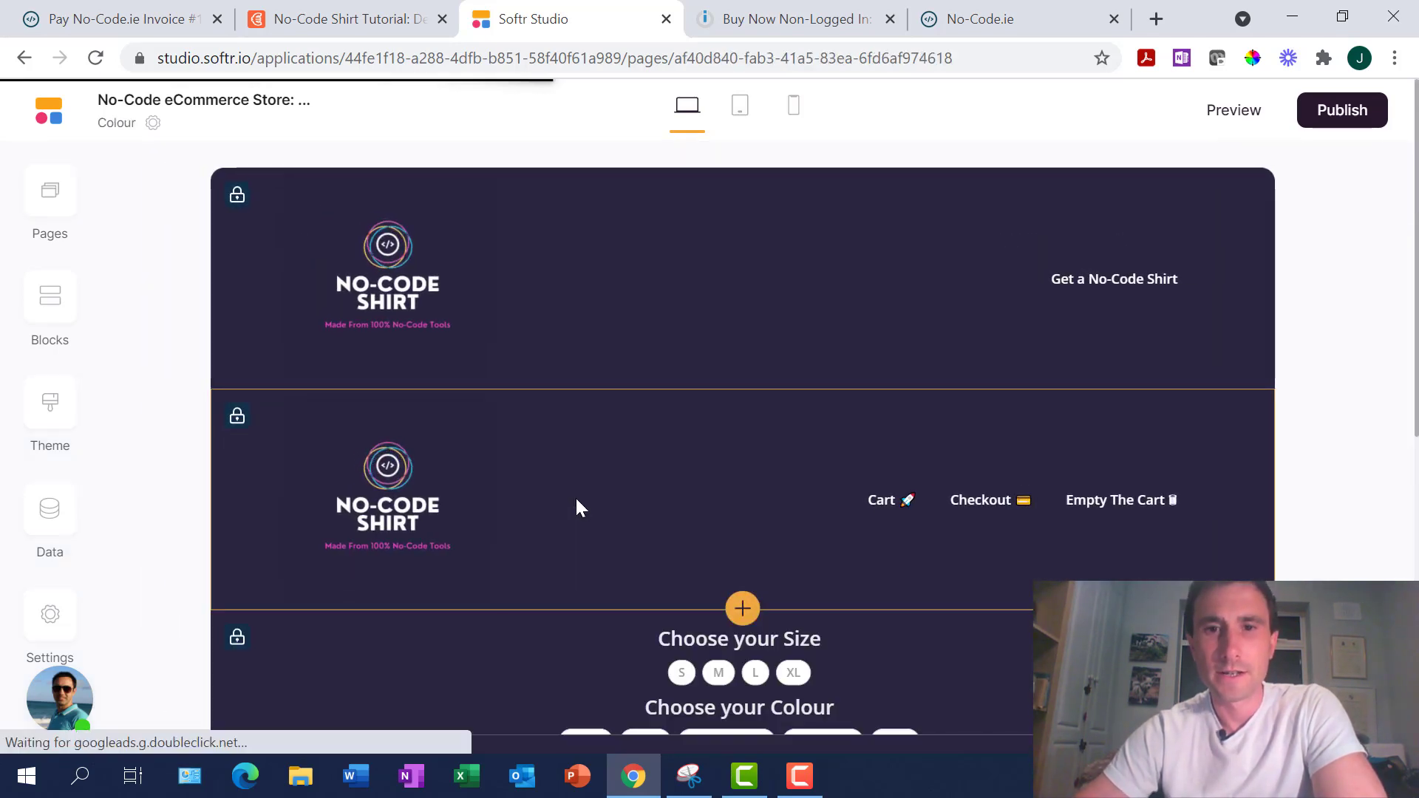
pyautogui.scroll(-5, 1080, 481)
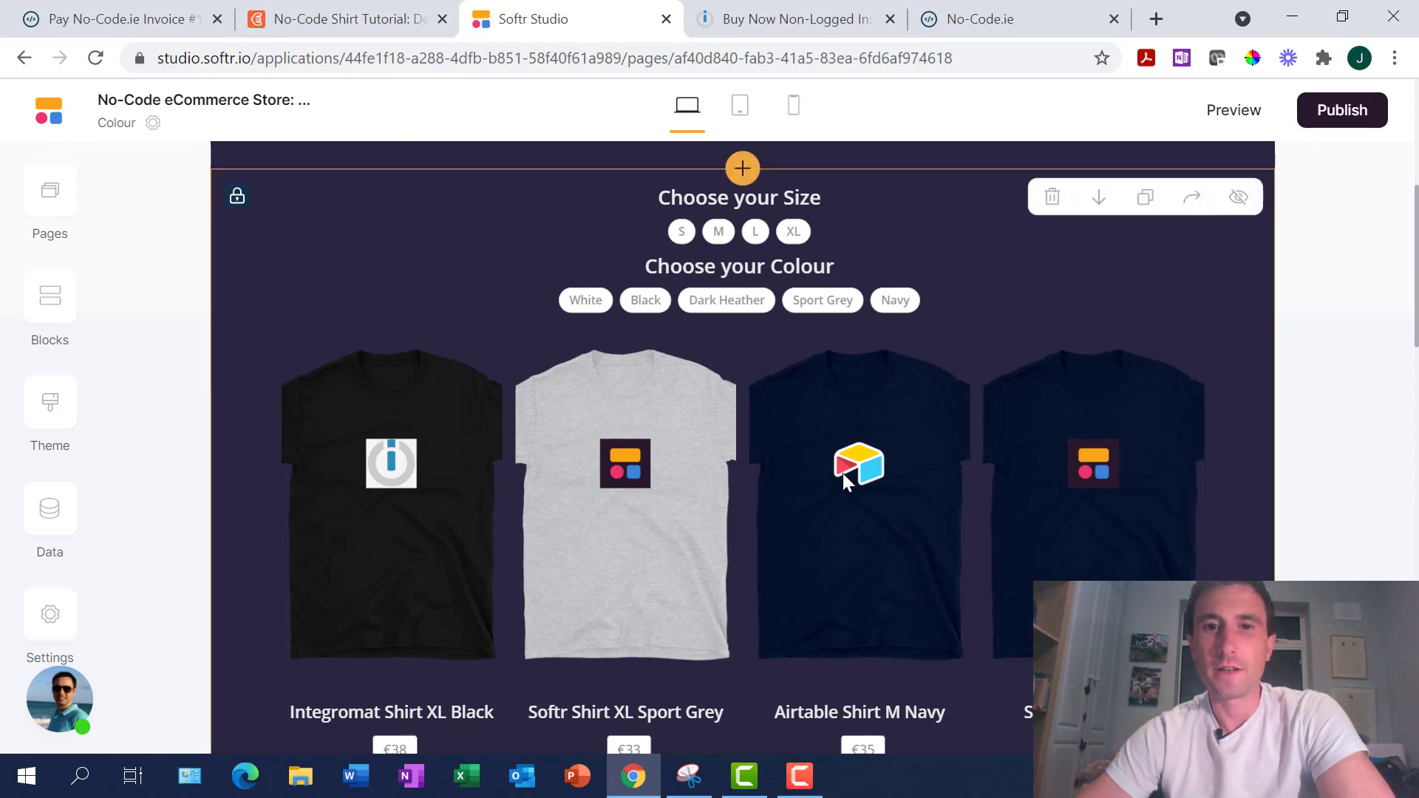
pyautogui.scroll(-1, 858, 495)
pyautogui.scroll(4, 859, 494)
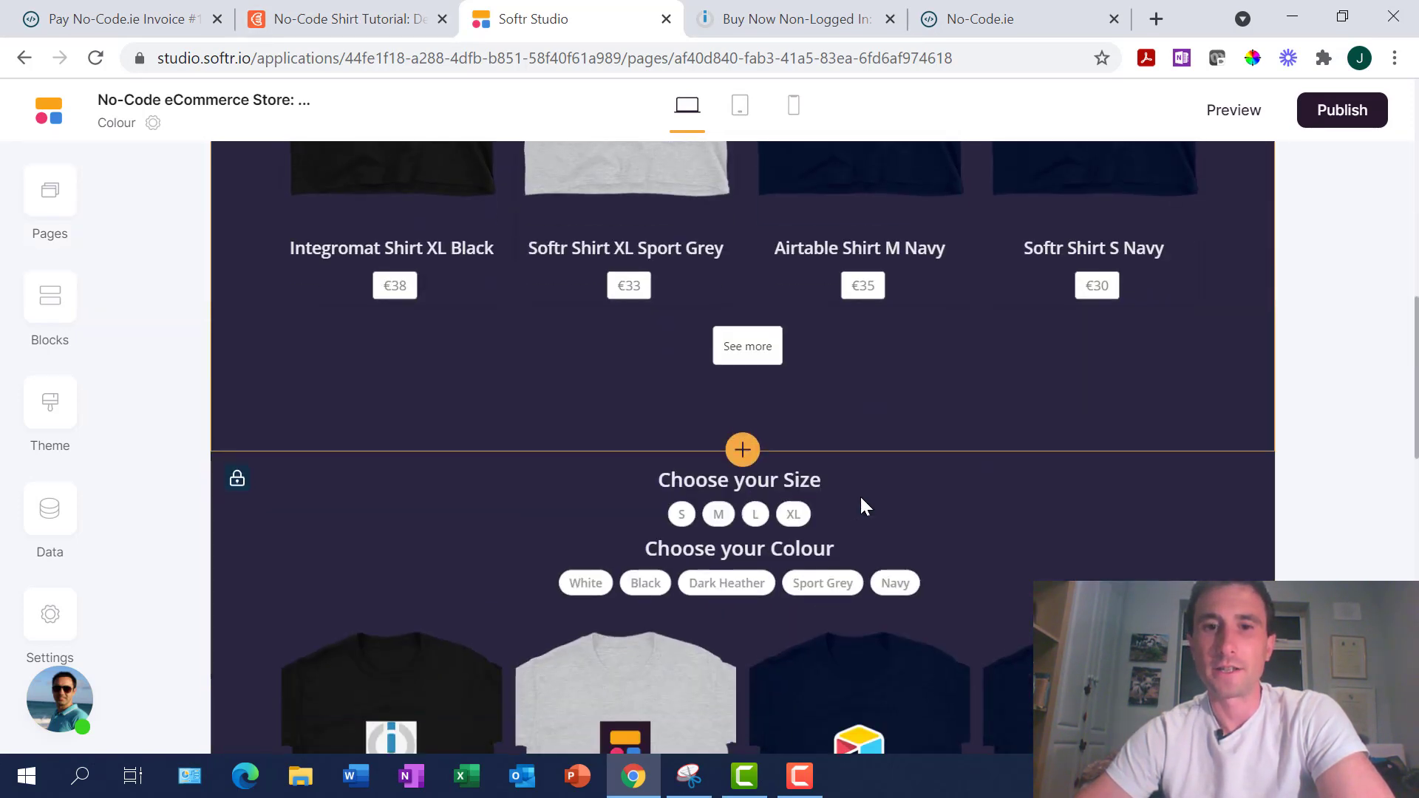
pyautogui.scroll(-4, 860, 496)
pyautogui.scroll(1, 861, 496)
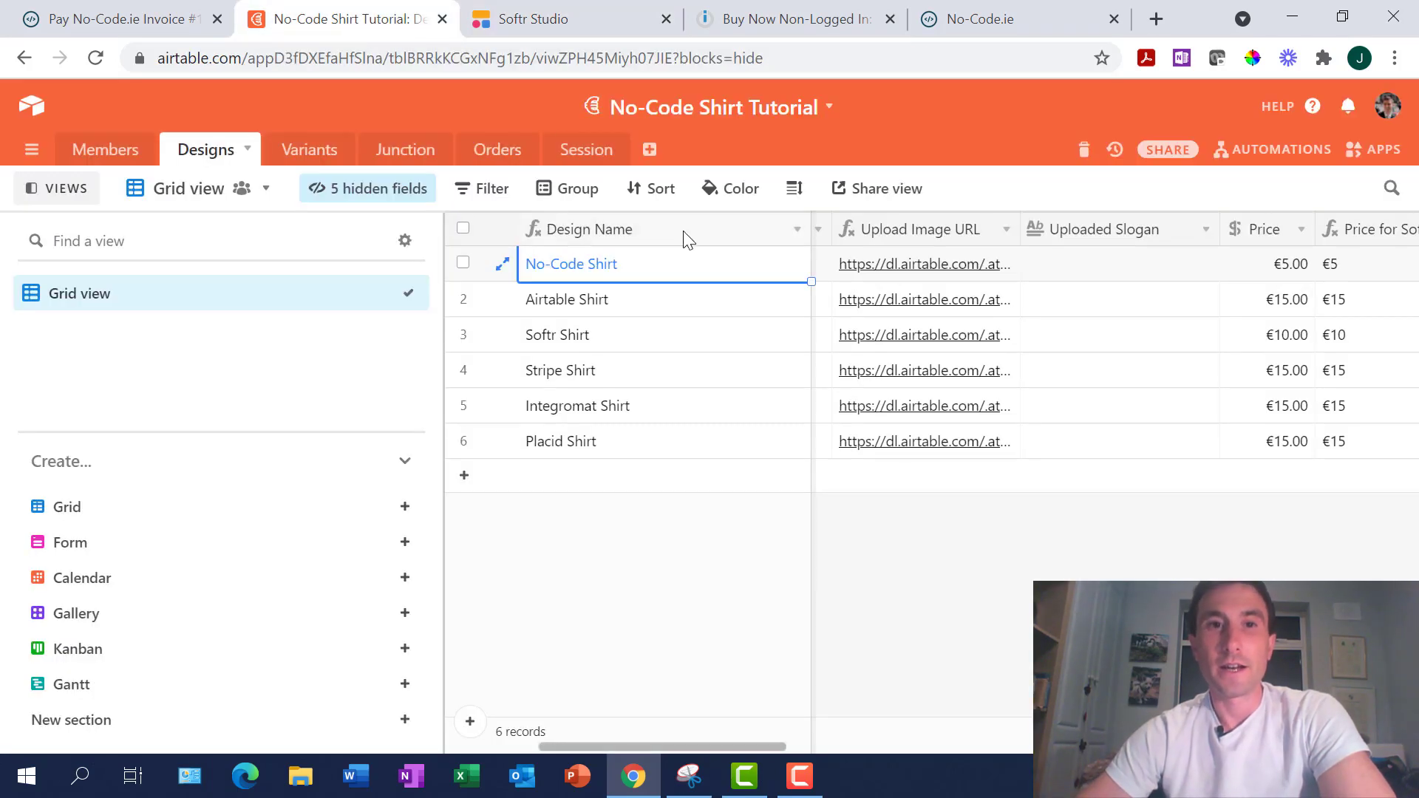
pyautogui.click(299, 151)
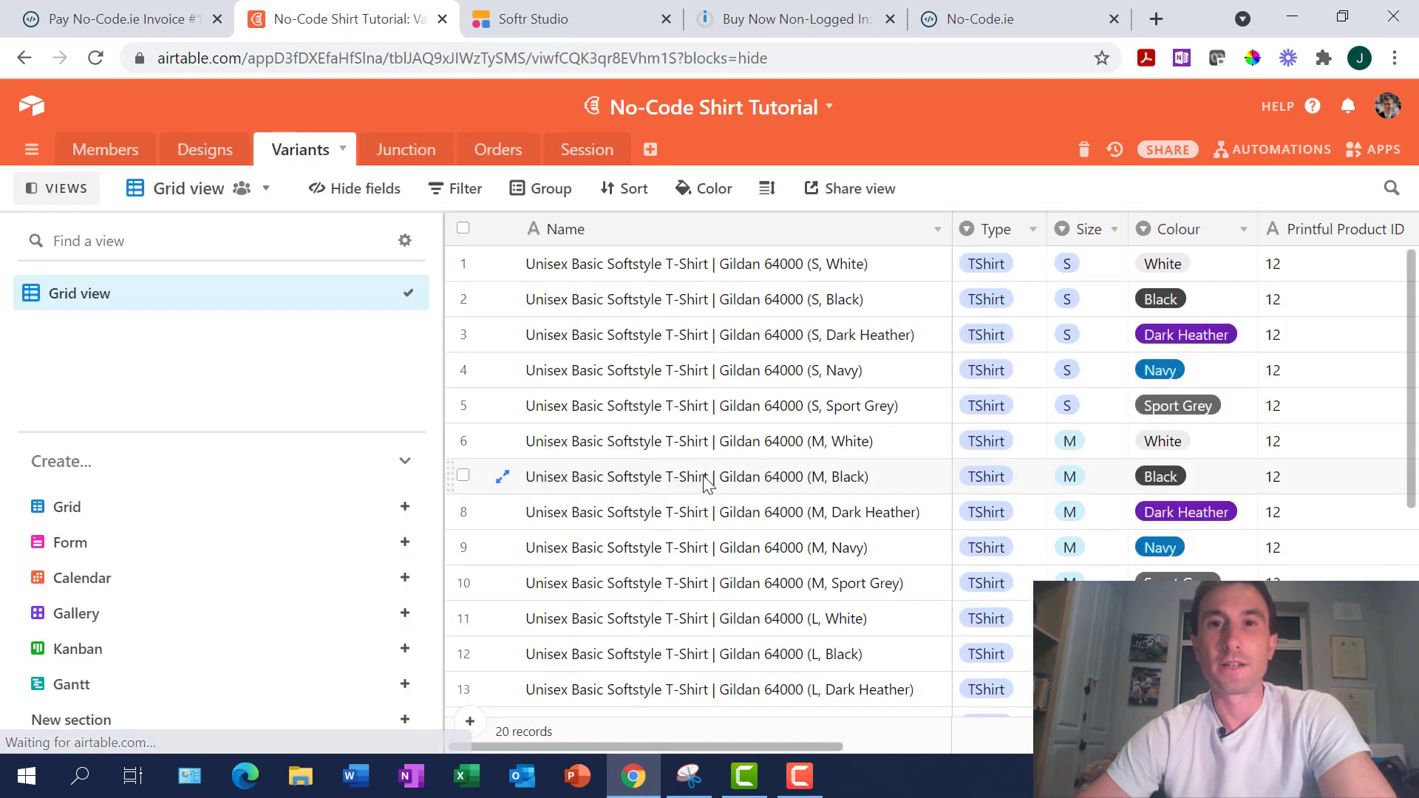
pyautogui.scroll(-5, 872, 445)
pyautogui.scroll(5, 871, 445)
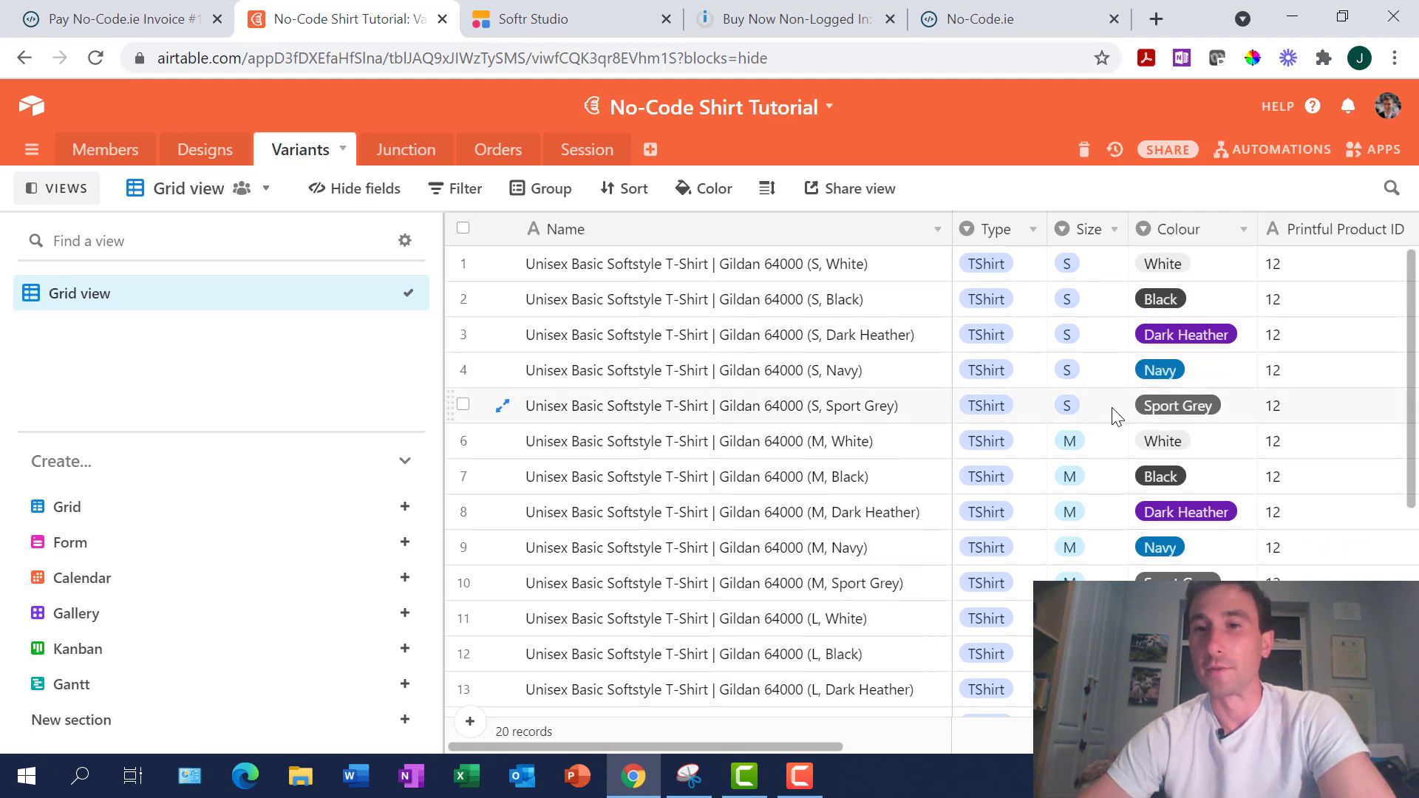
pyautogui.scroll(-5, 1116, 415)
pyautogui.scroll(5, 1119, 369)
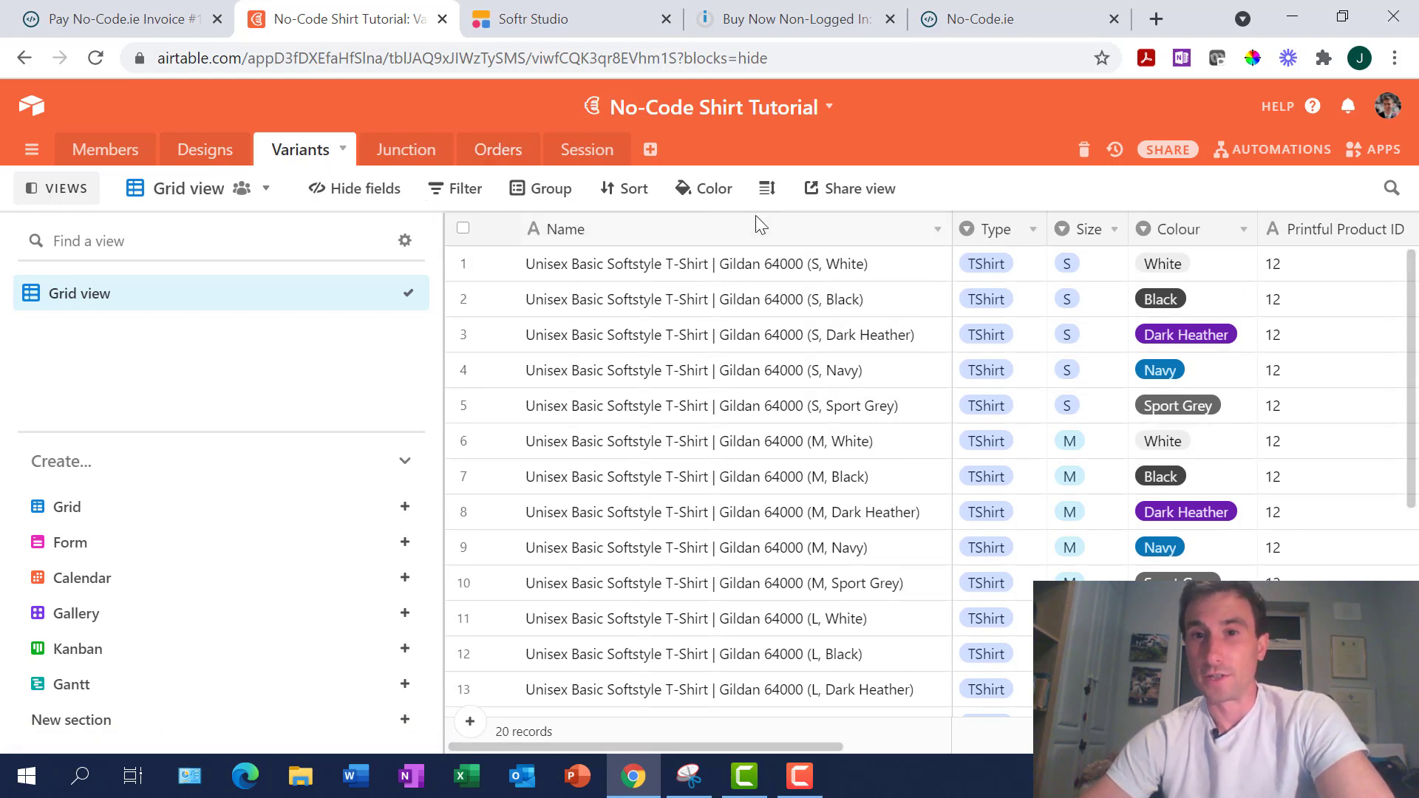
pyautogui.scroll(-5, 837, 420)
pyautogui.scroll(5, 837, 421)
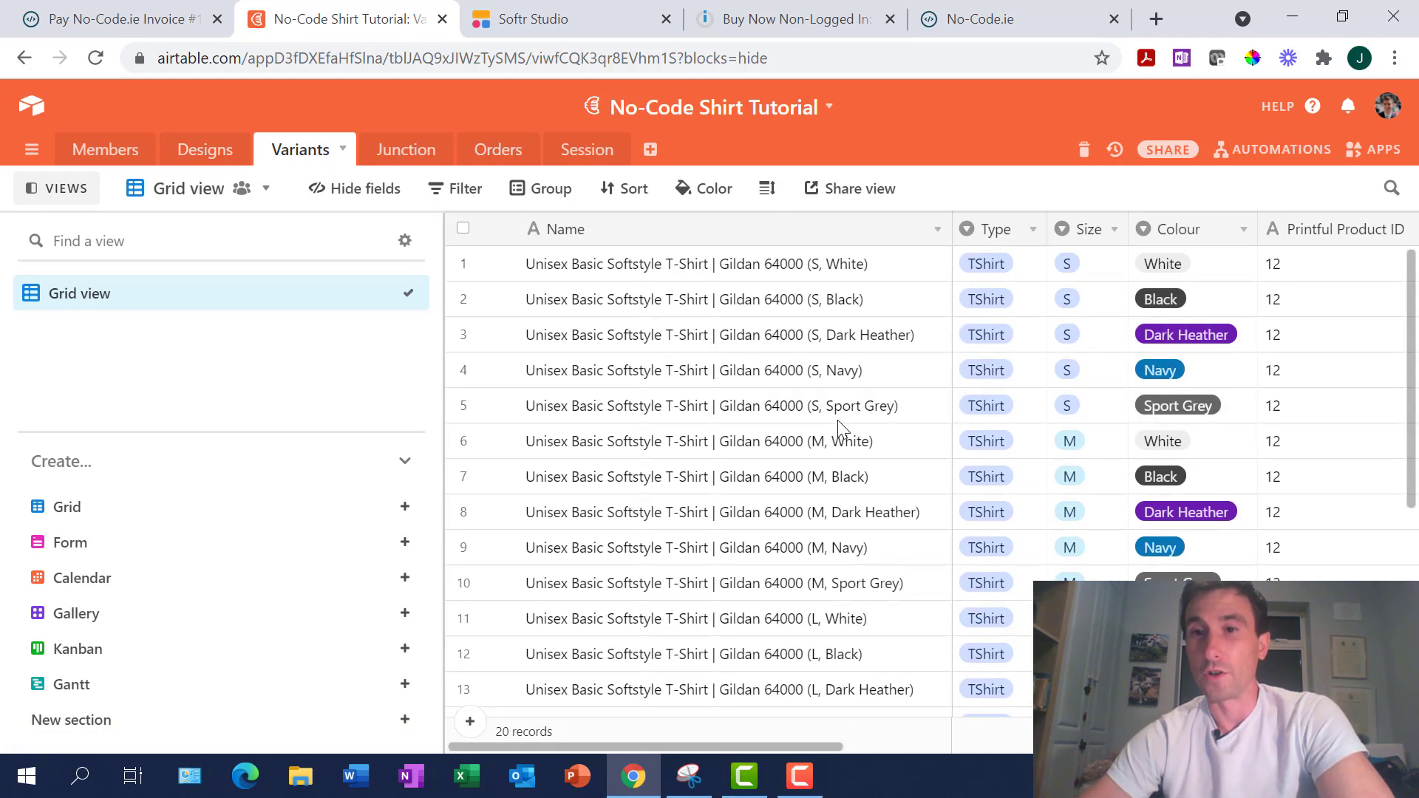
# Browse the Junction table's 120 records, selecting the No-Code Shirt S White name
pyautogui.click(393, 151)
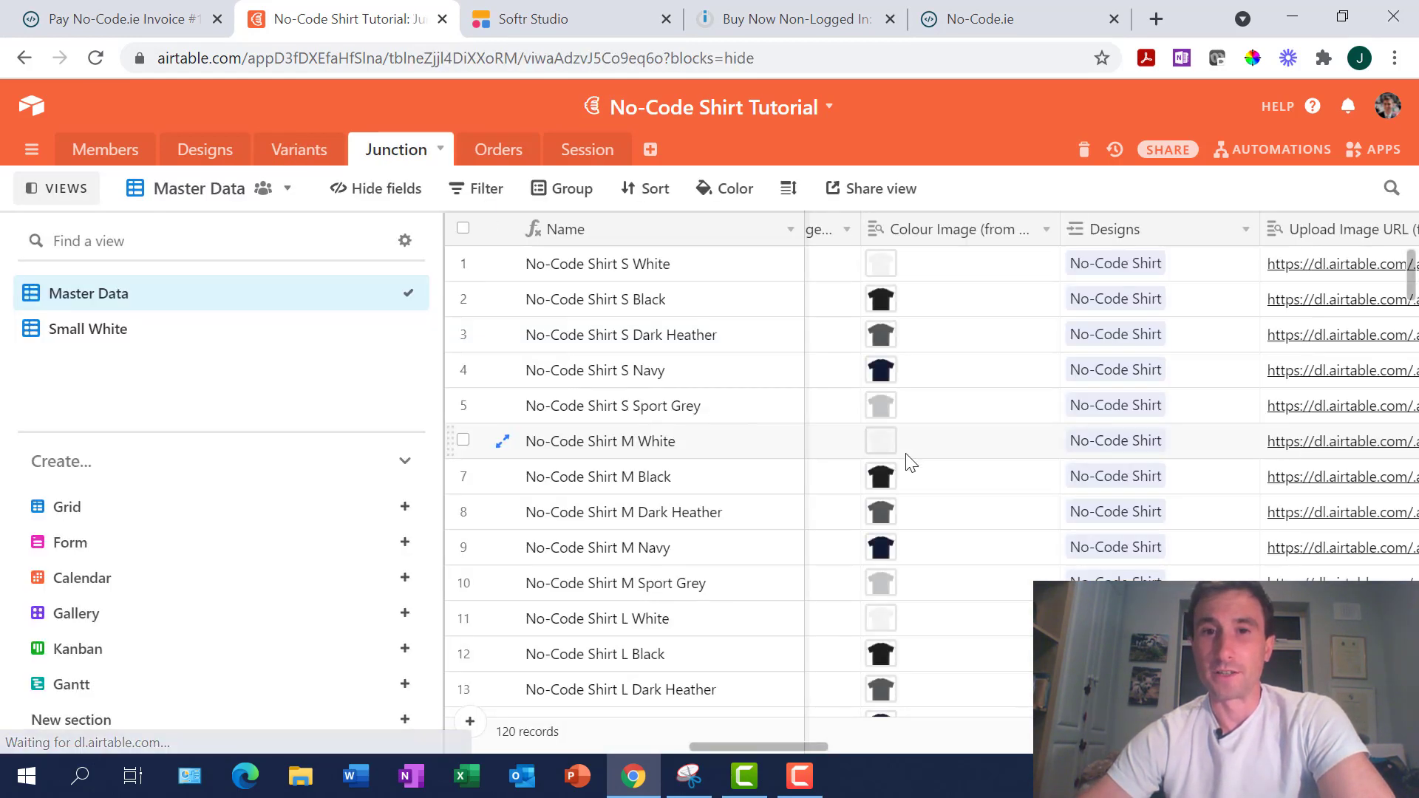
pyautogui.hscroll(-15, 1064, 395)
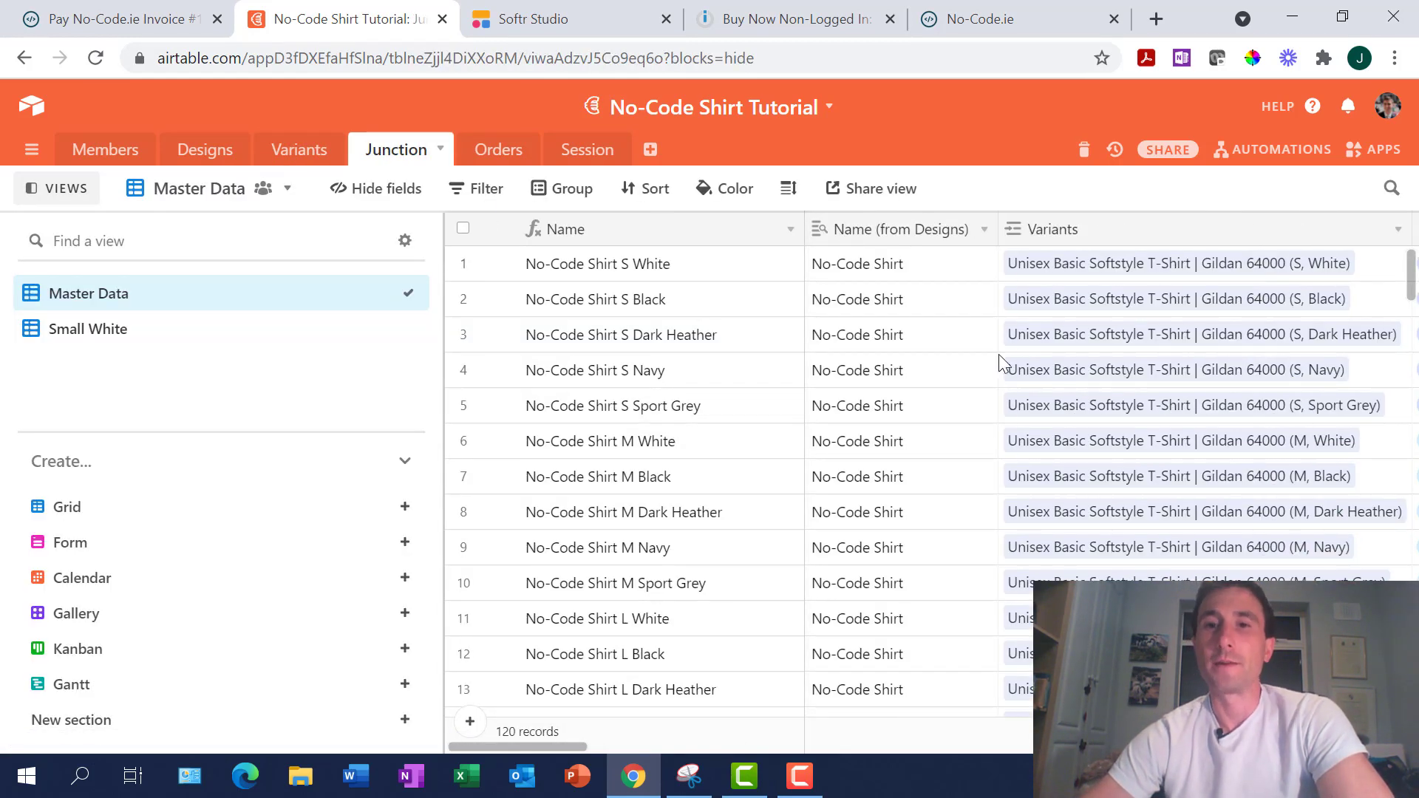
pyautogui.scroll(-20, 999, 356)
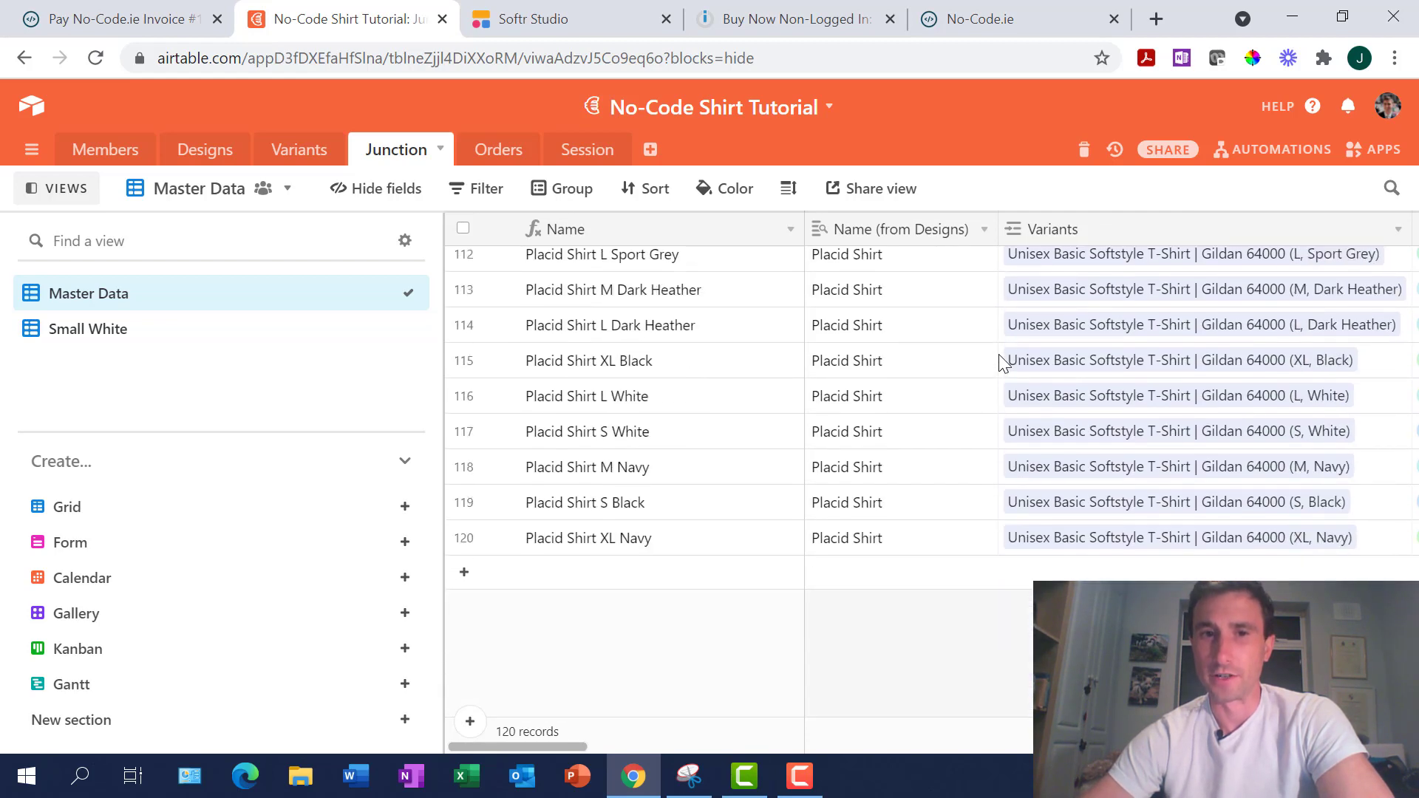
pyautogui.scroll(20, 566, 459)
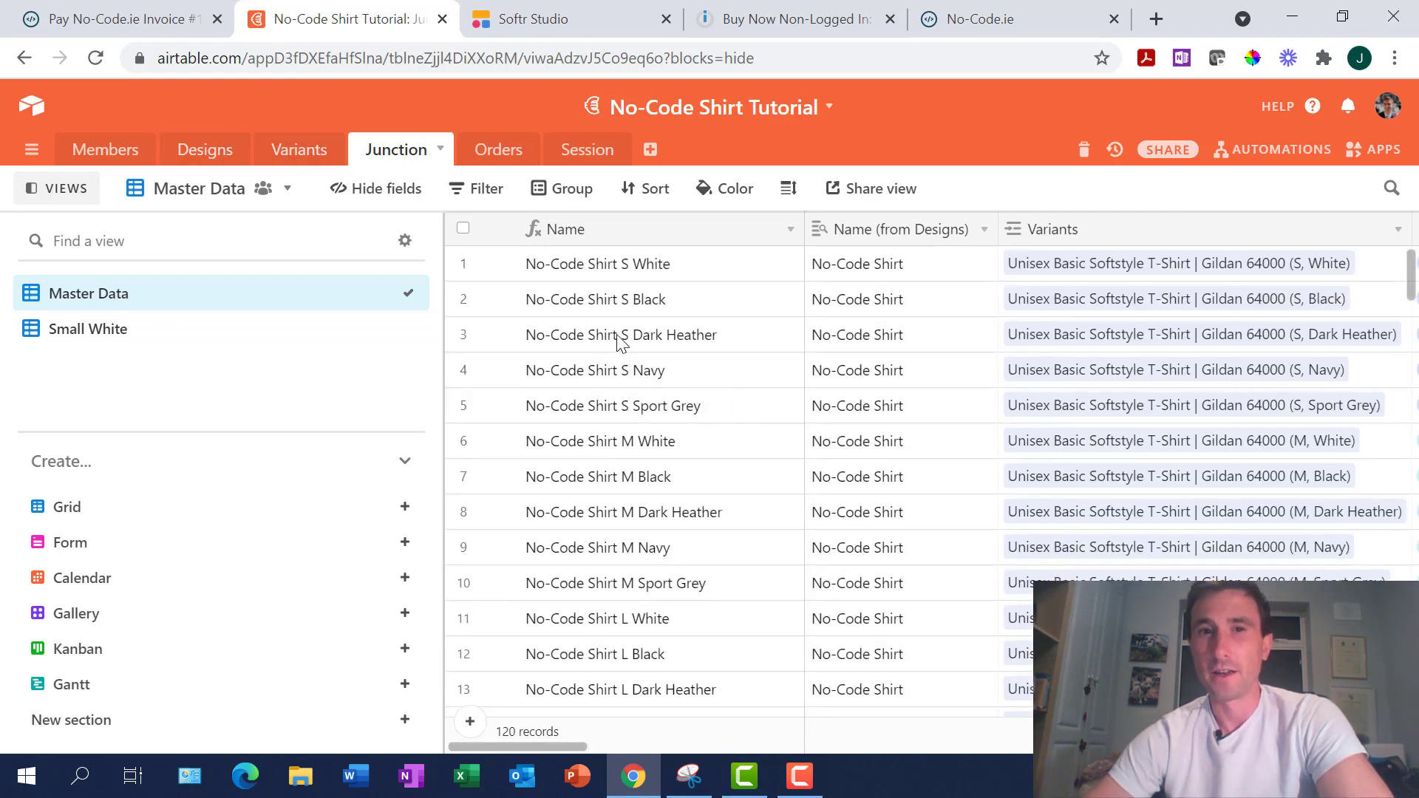
pyautogui.click(635, 270)
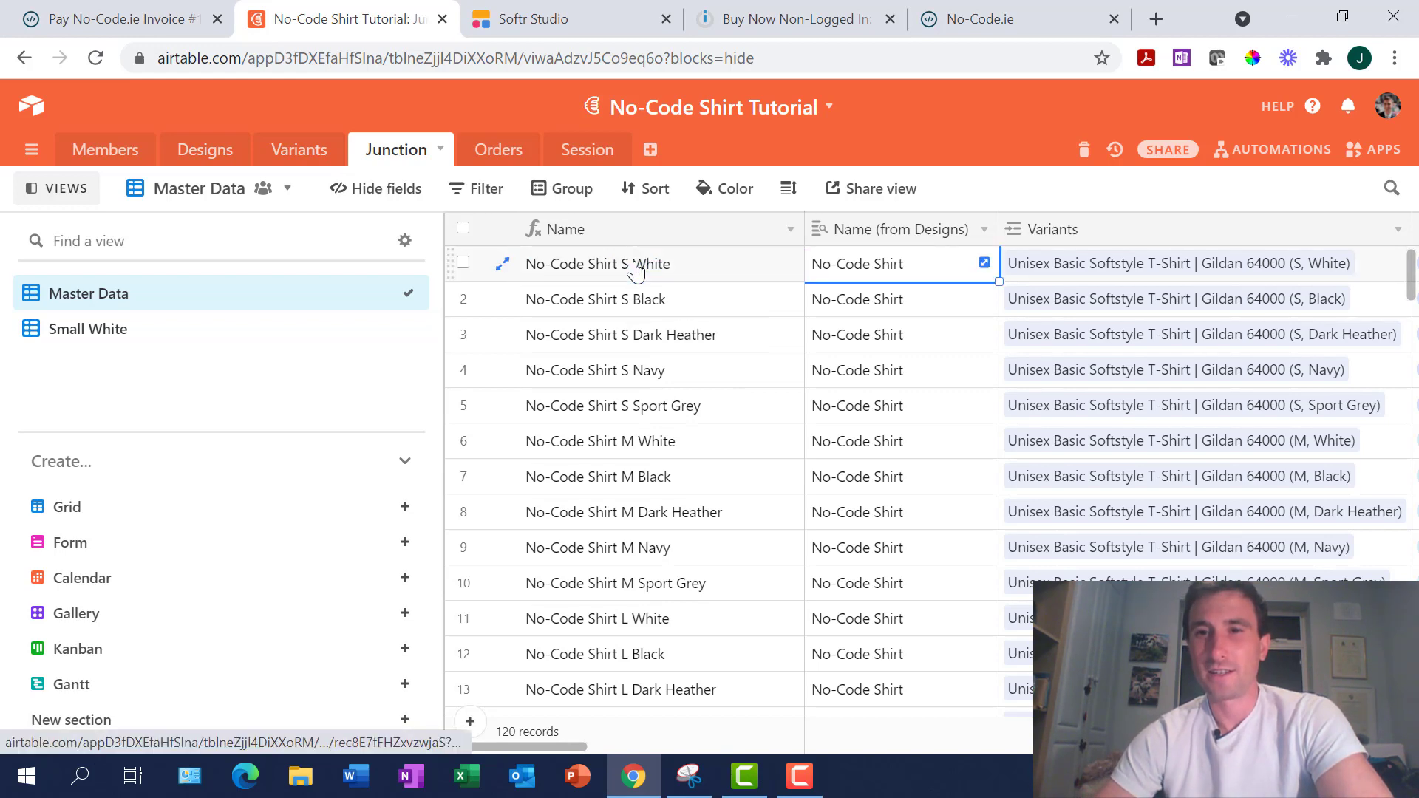
pyautogui.hscroll(5, 635, 270)
pyautogui.hscroll(-5, 635, 270)
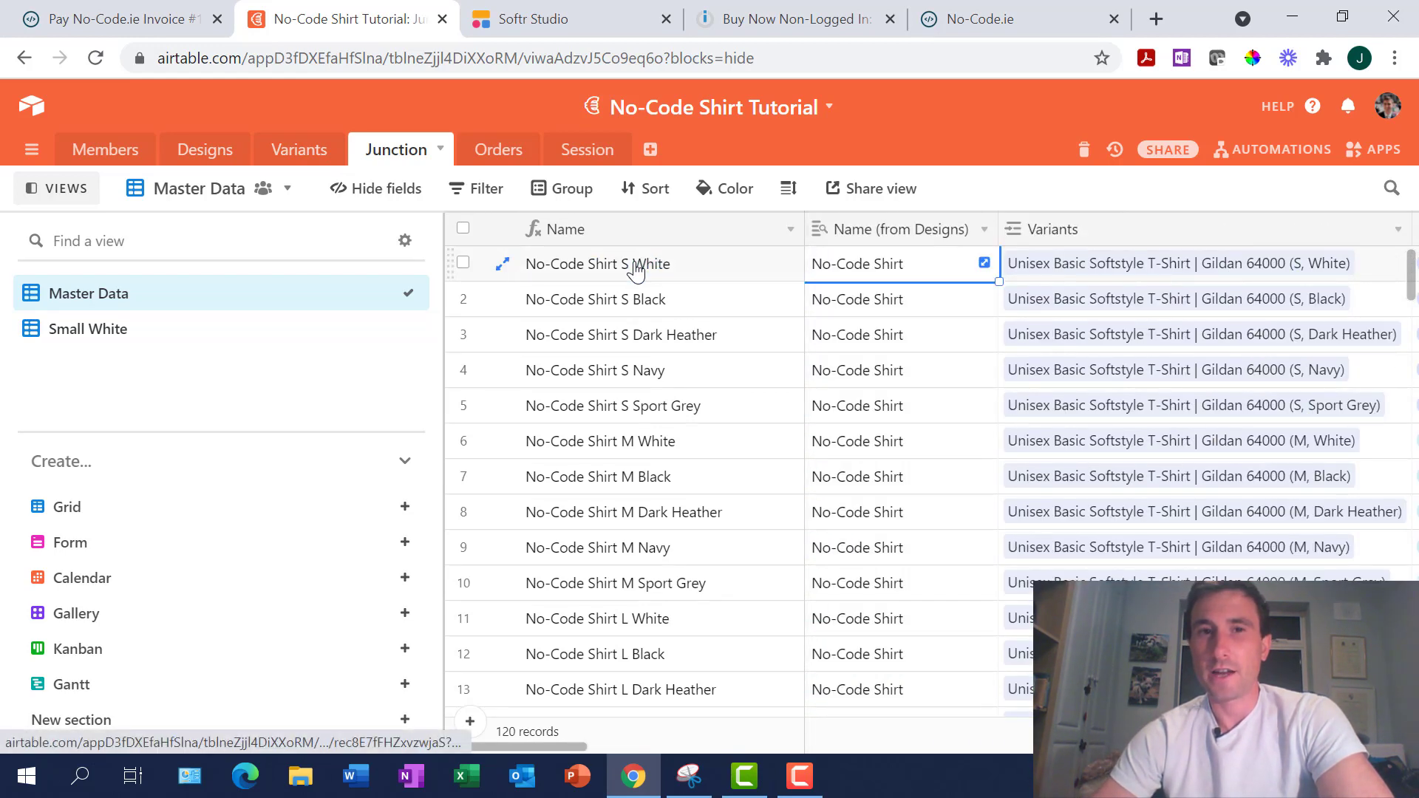
pyautogui.click(635, 270)
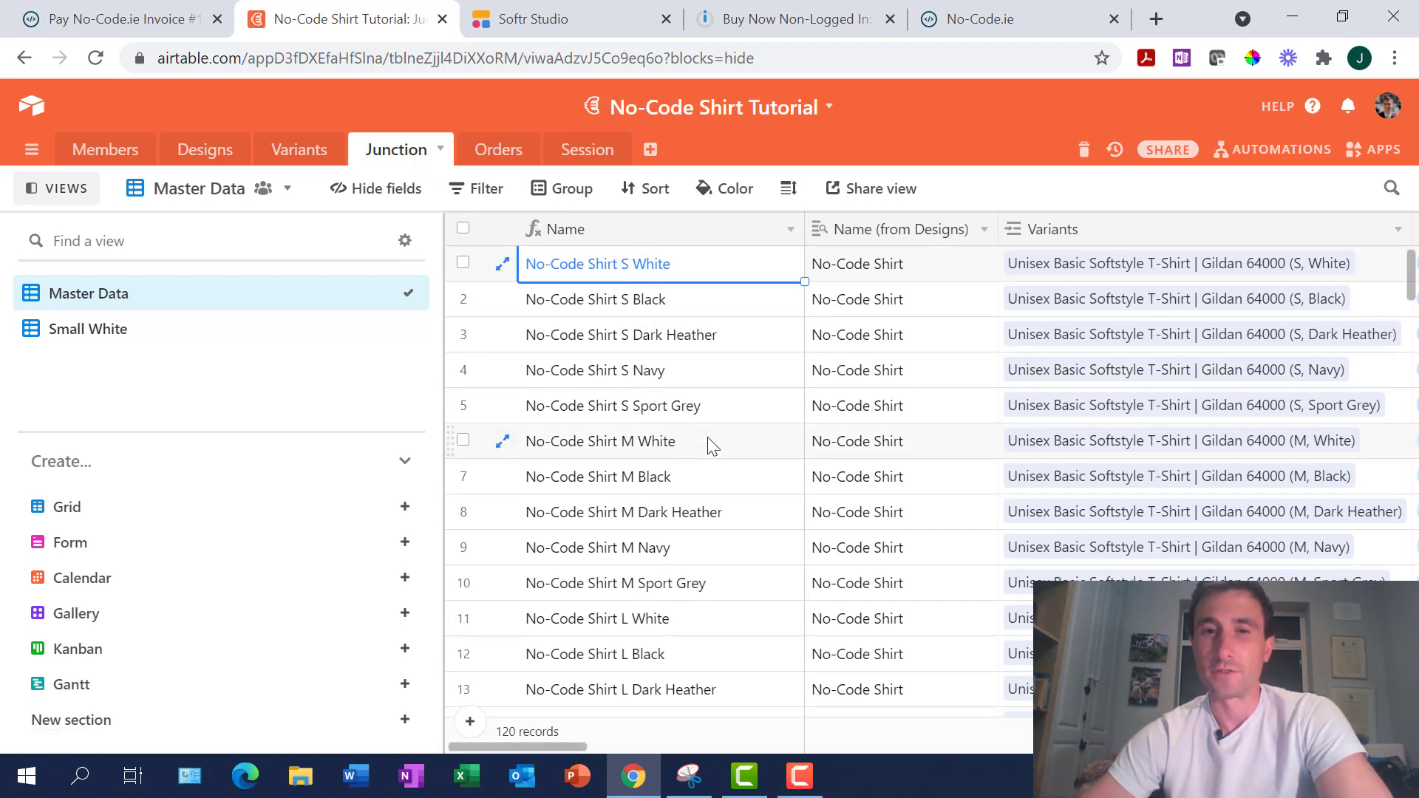
pyautogui.scroll(-20, 709, 446)
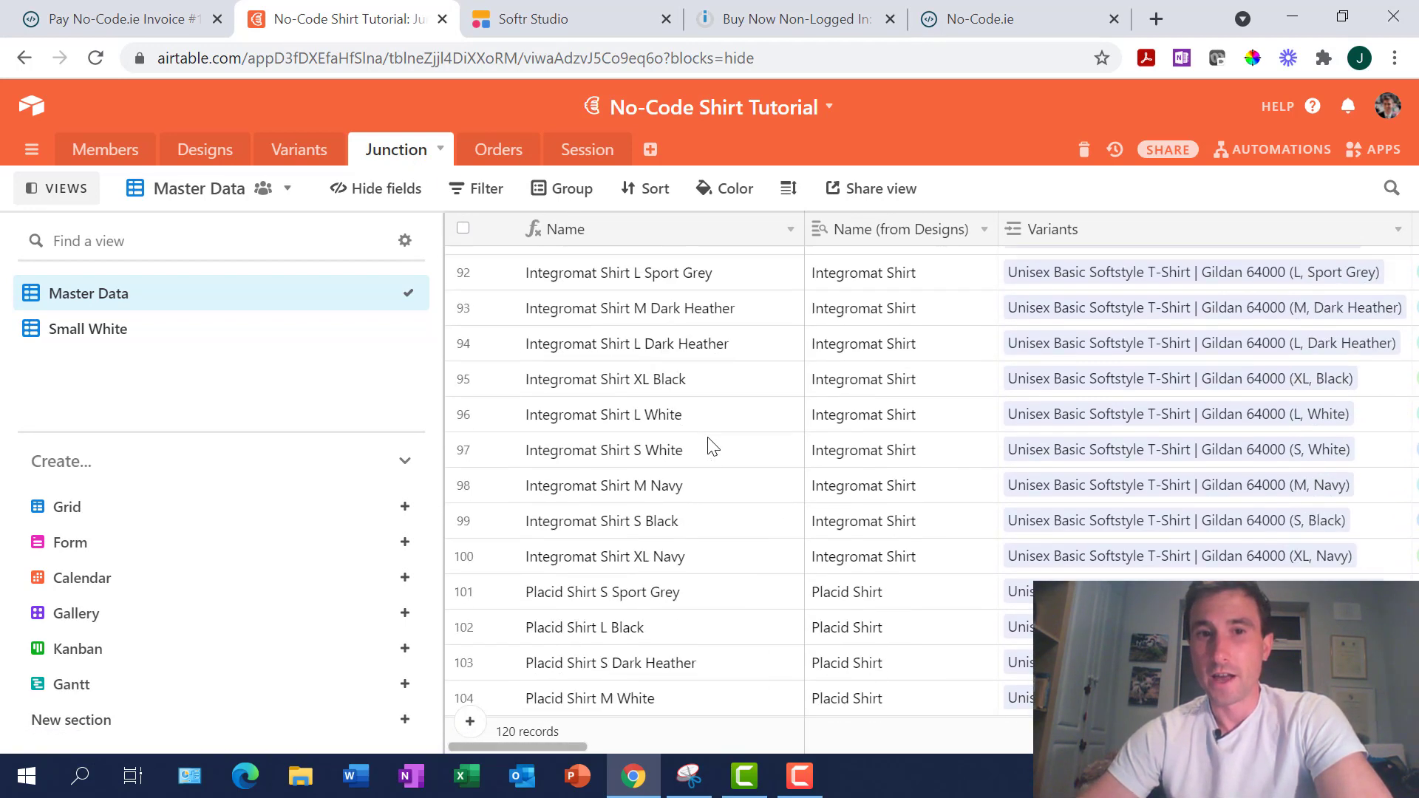
pyautogui.scroll(-8, 710, 447)
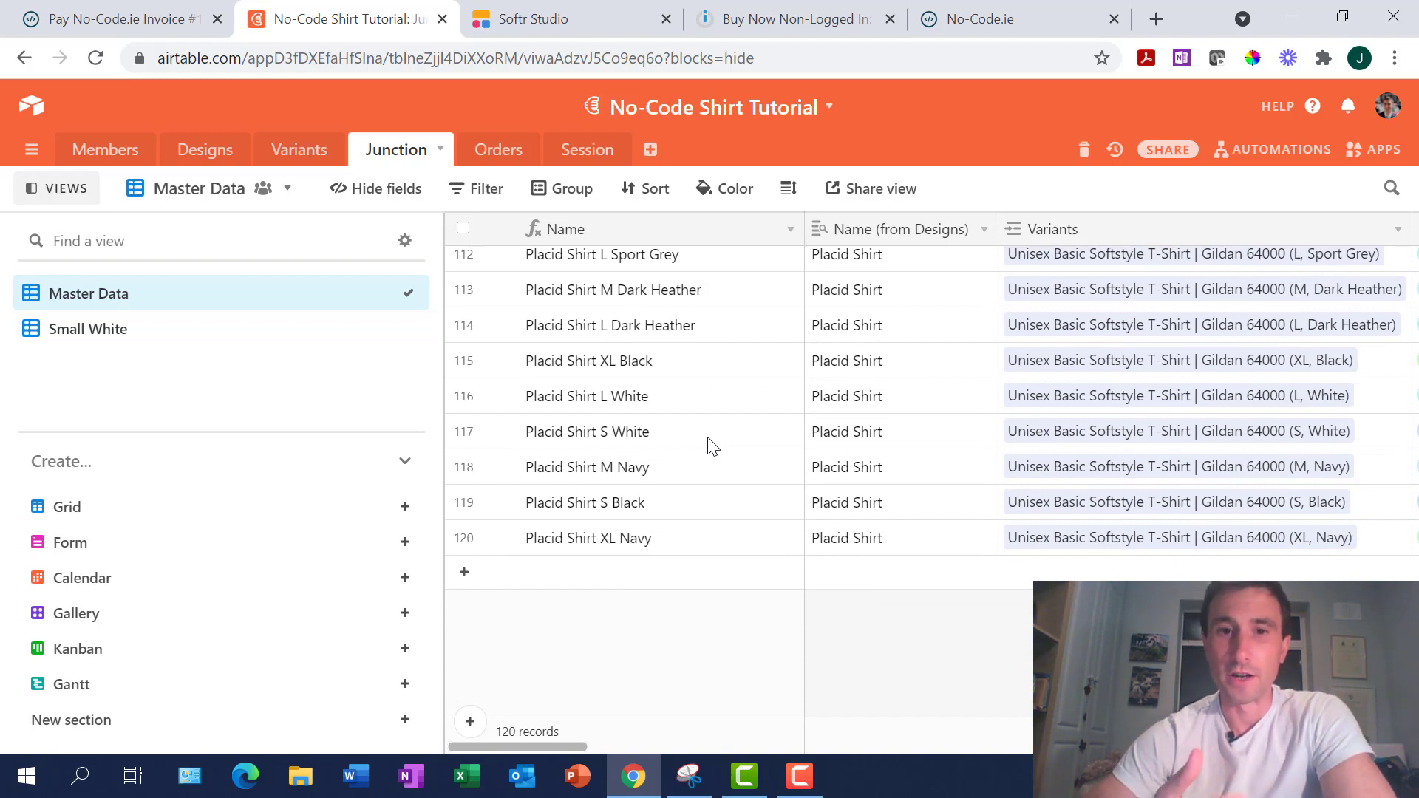
pyautogui.scroll(20, 711, 445)
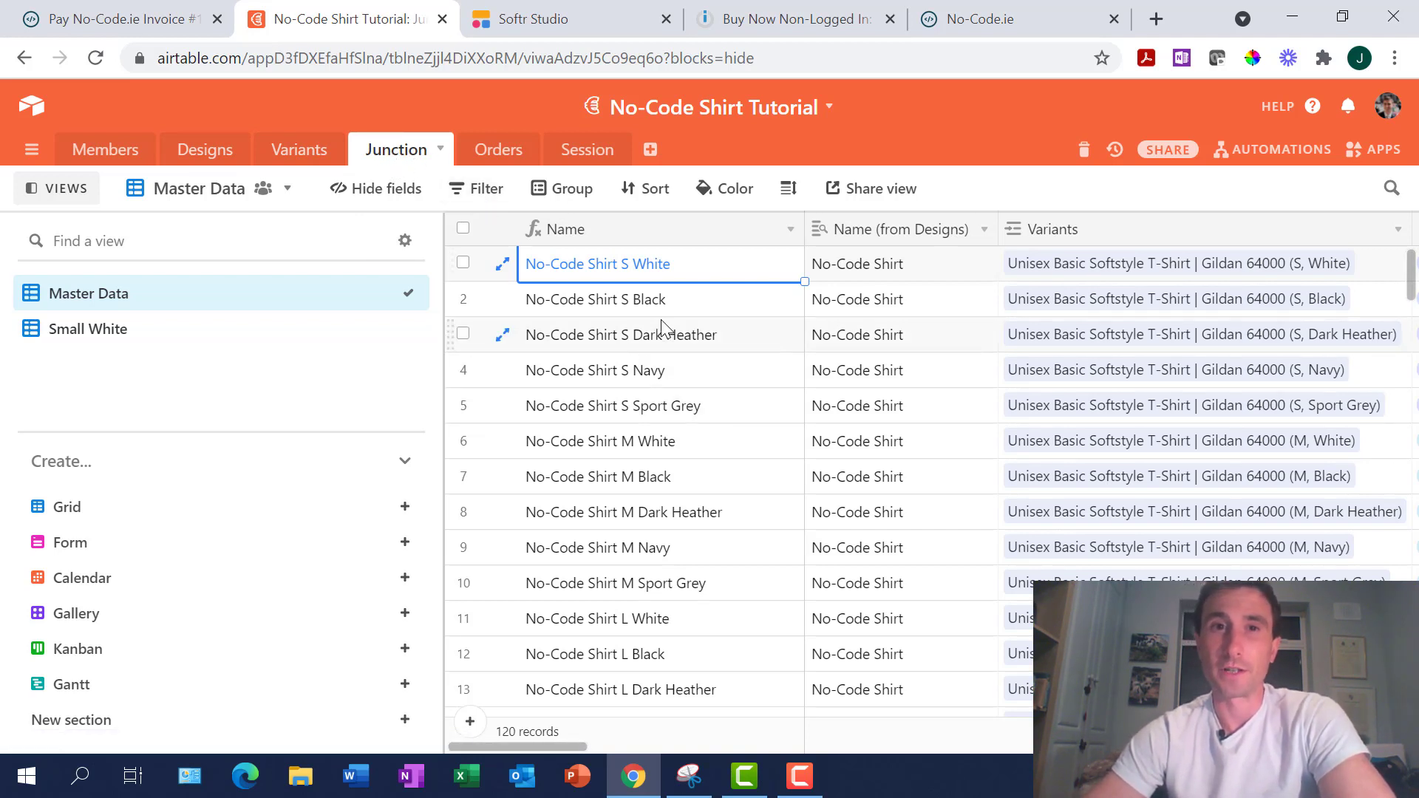
# Inspect the junction list block's Record ID (from Designs) filter, then go back to the Junction table
pyautogui.click(559, 25)
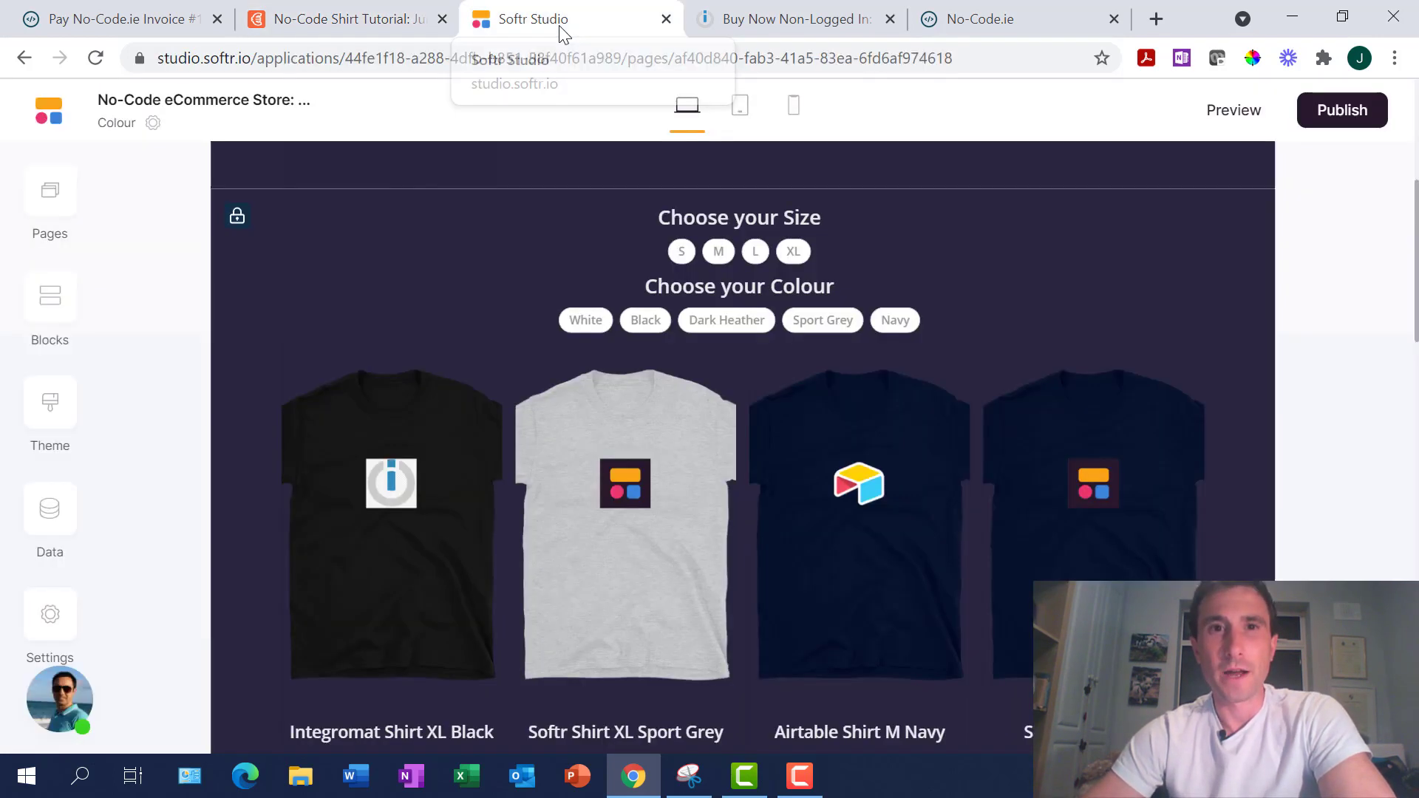
pyautogui.scroll(-2, 850, 454)
pyautogui.scroll(3, 849, 452)
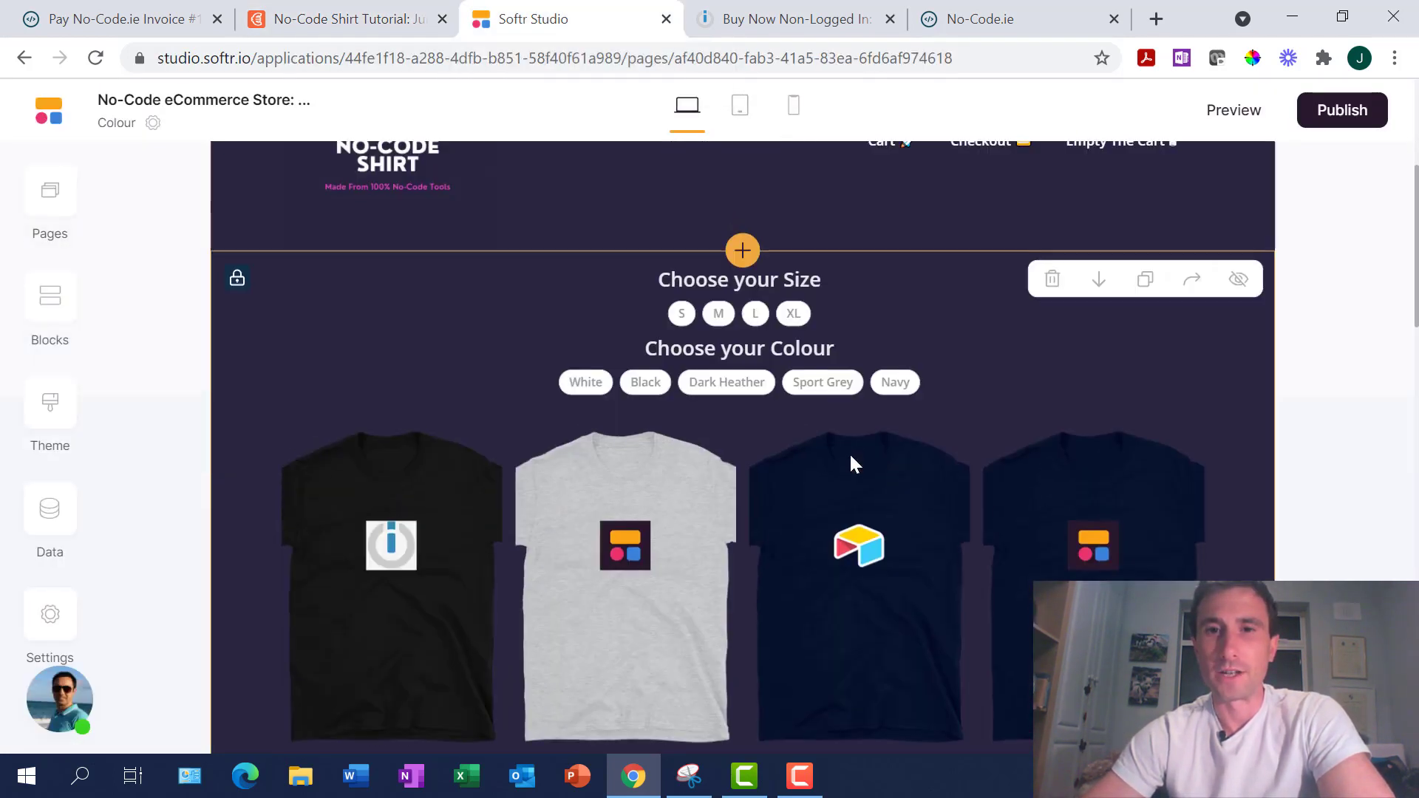
pyautogui.click(1019, 377)
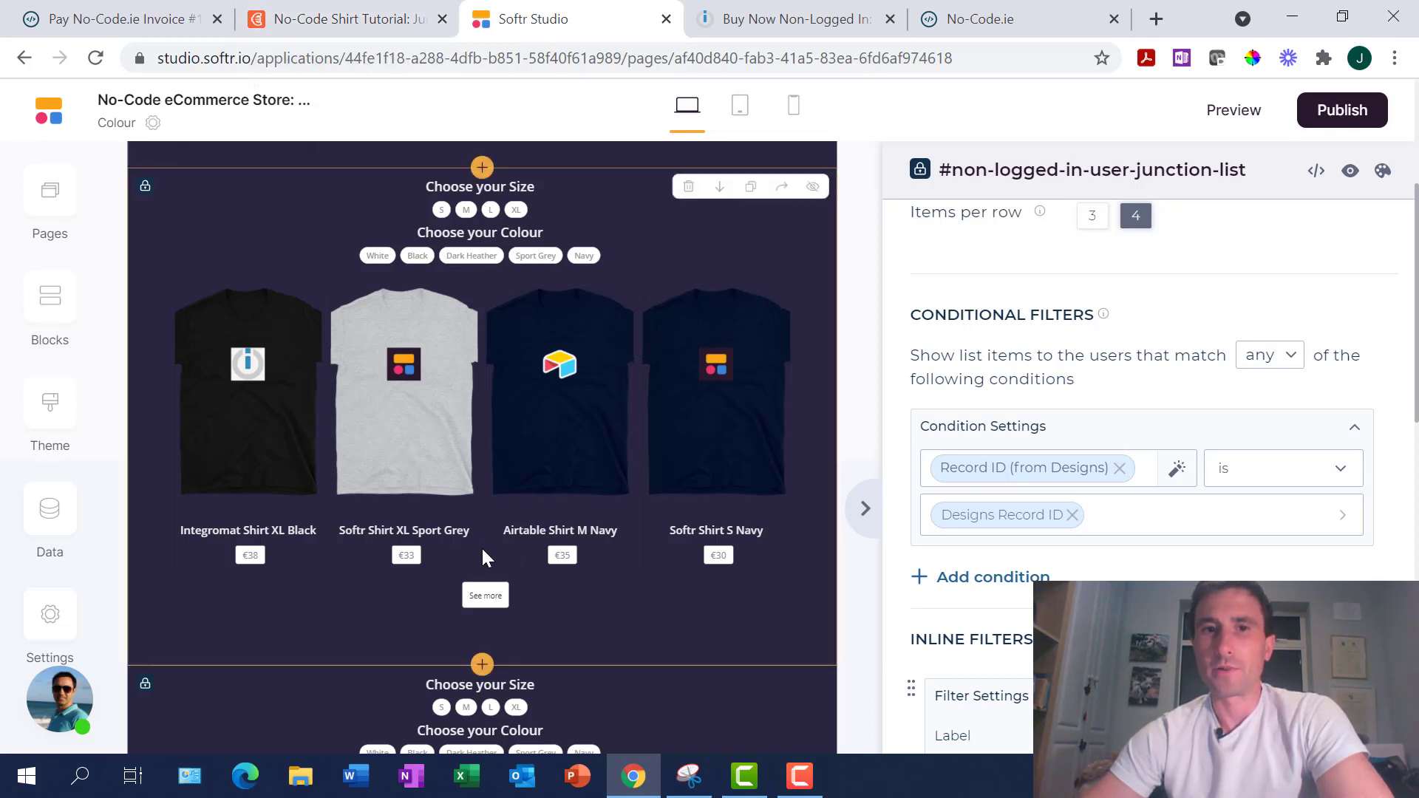
pyautogui.click(344, 19)
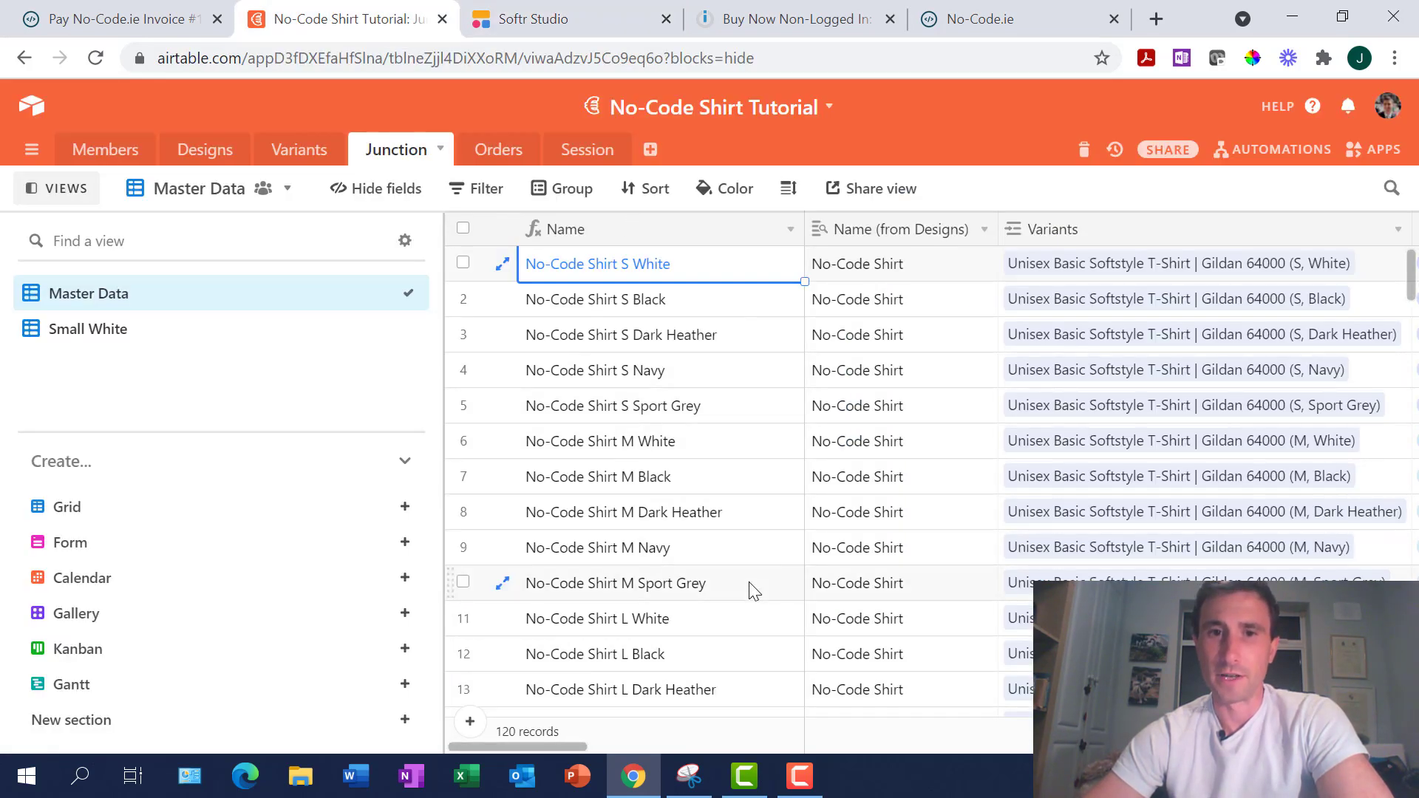
# Step through the Junction table's No-Code Shirt records, such as S Dark Heather, before returning to Softr
pyautogui.scroll(-6, 751, 589)
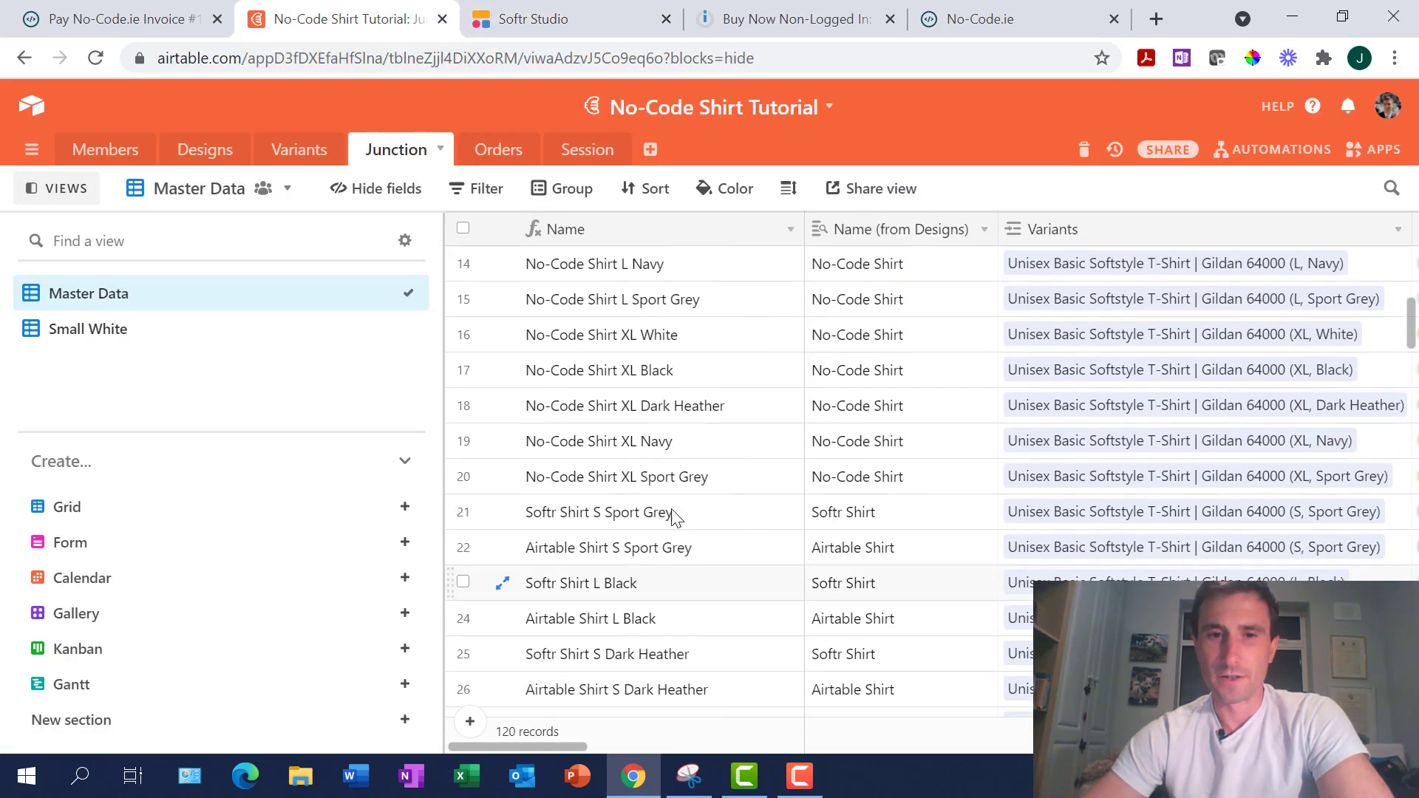
pyautogui.click(624, 478)
pyautogui.hotkey('ctrl', 'Up')
pyautogui.press('Down')
pyautogui.press('Down')
pyautogui.press('Down')
pyautogui.press('Down')
pyautogui.press('Down')
pyautogui.press('Down')
pyautogui.press('Down')
pyautogui.press('Down')
pyautogui.press('Down')
pyautogui.press('Down')
pyautogui.press('Down')
pyautogui.press('Down')
pyautogui.press('Down')
pyautogui.press('Down')
pyautogui.press('Down')
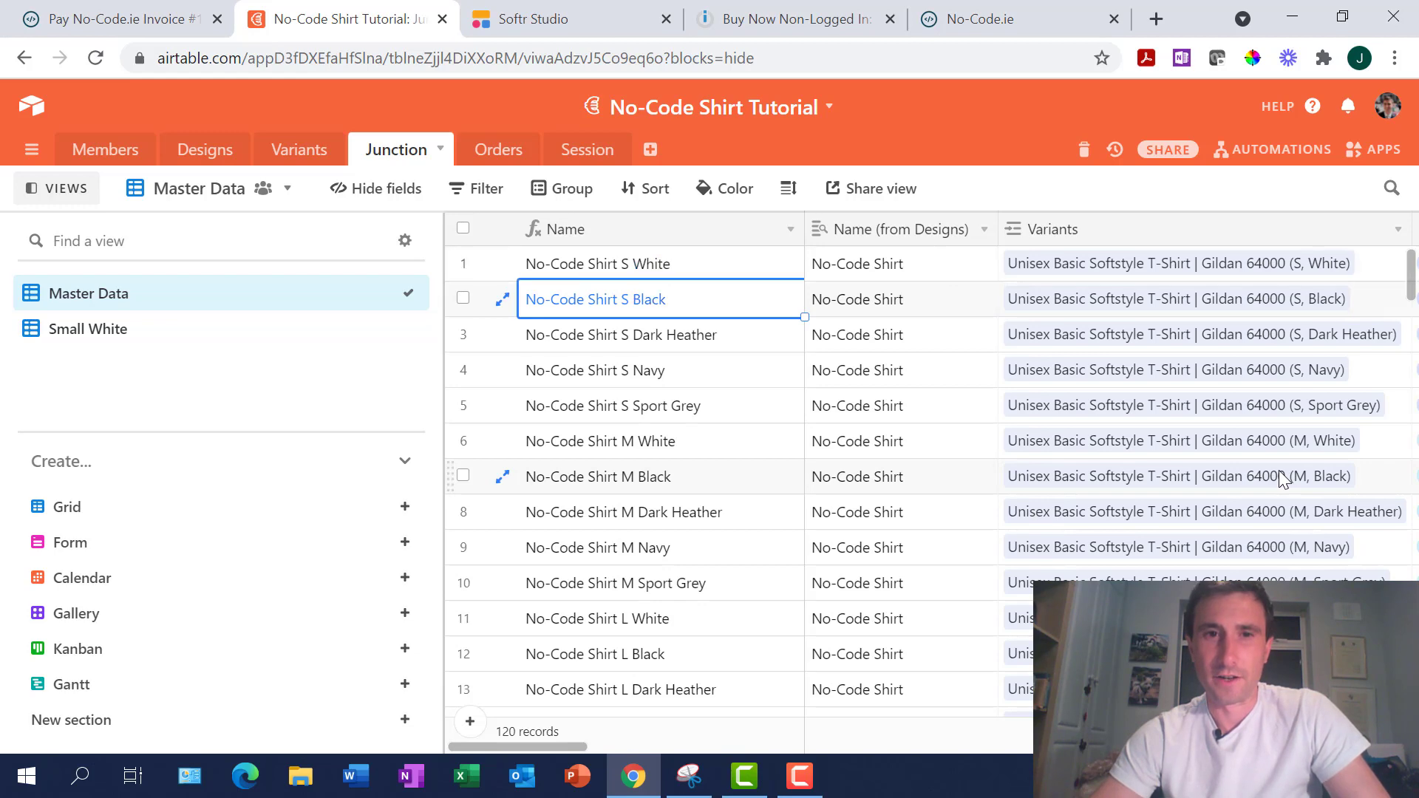
pyautogui.press('Up')
pyautogui.press('Up')
pyautogui.press('Up')
pyautogui.press('Up')
pyautogui.press('Up')
pyautogui.press('Up')
pyautogui.press('Up')
pyautogui.press('Up')
pyautogui.press('Up')
pyautogui.press('Up')
pyautogui.press('Up')
pyautogui.press('Up')
pyautogui.press('Up')
pyautogui.press('Up')
pyautogui.press('Up')
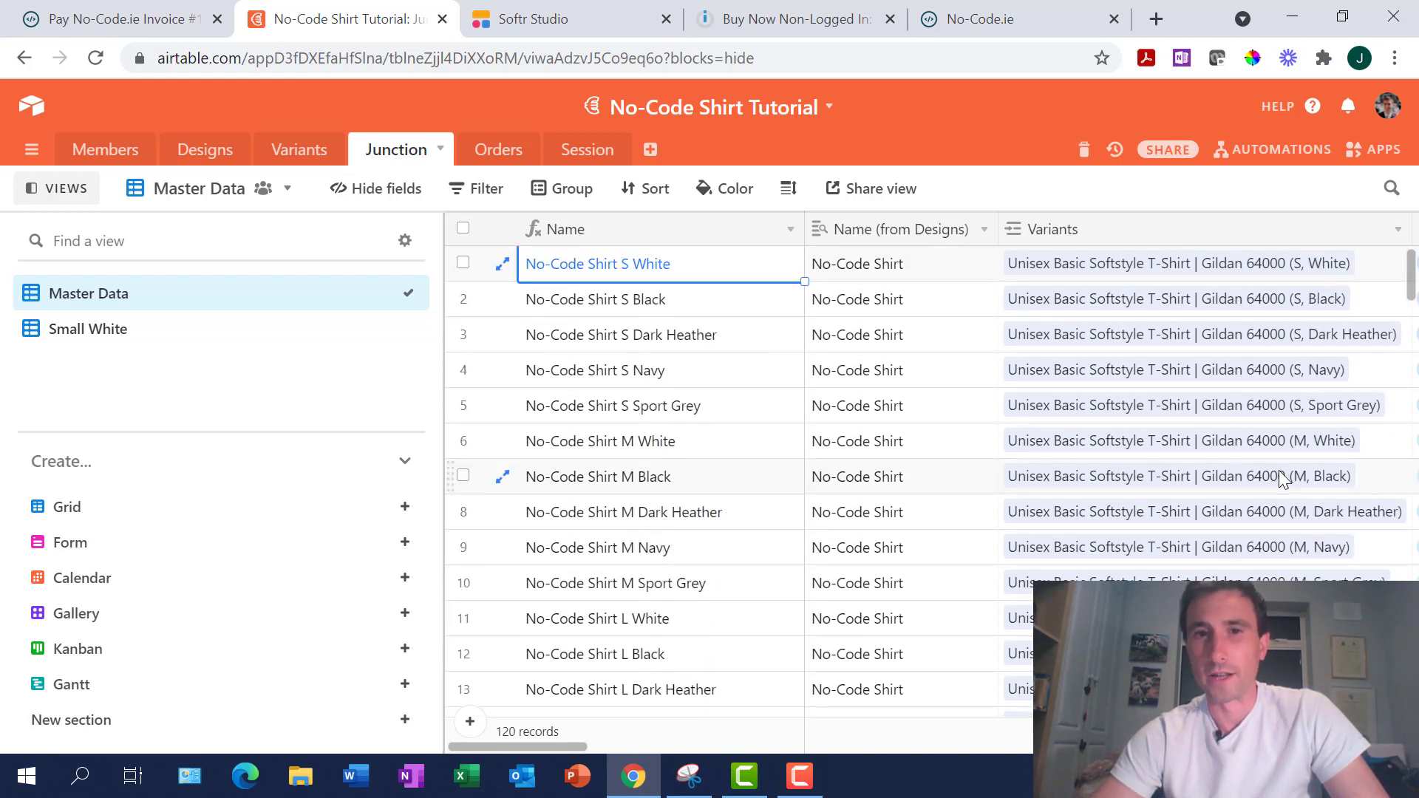
pyautogui.press('Down')
pyautogui.press('Down')
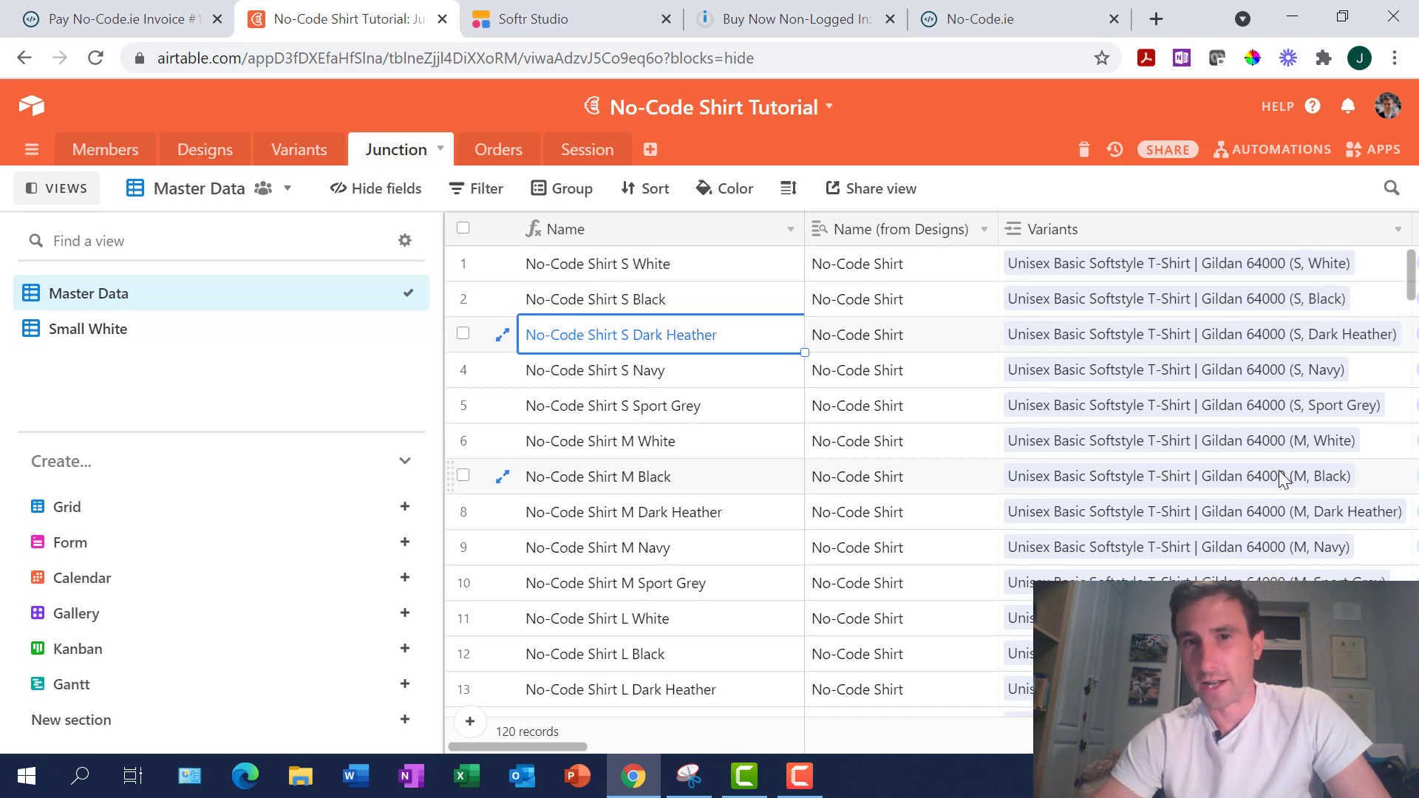
pyautogui.press('Down')
pyautogui.press('Down')
pyautogui.press('Down')
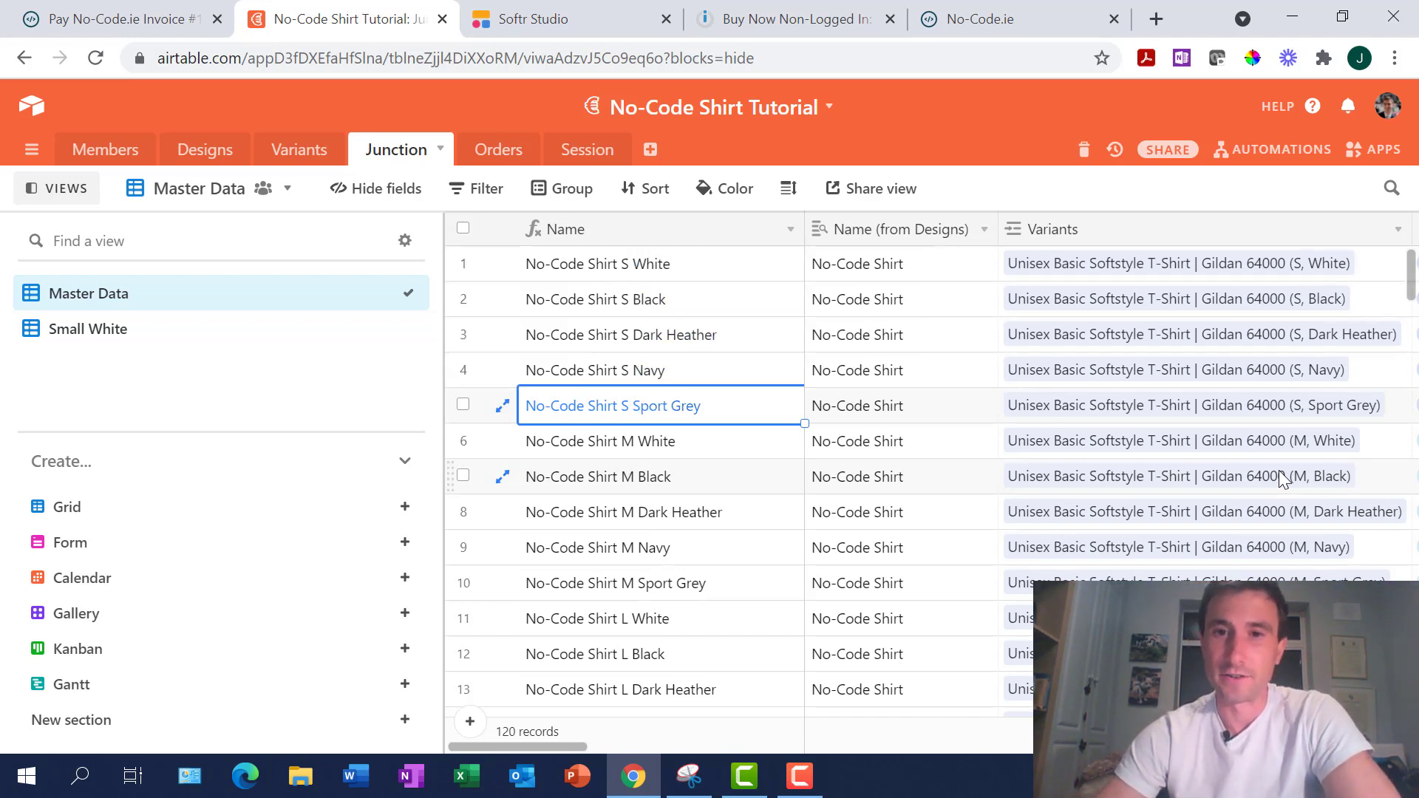
pyautogui.press('Up')
pyautogui.press('Up')
pyautogui.press('Up')
pyautogui.press('Up')
pyautogui.press('Up')
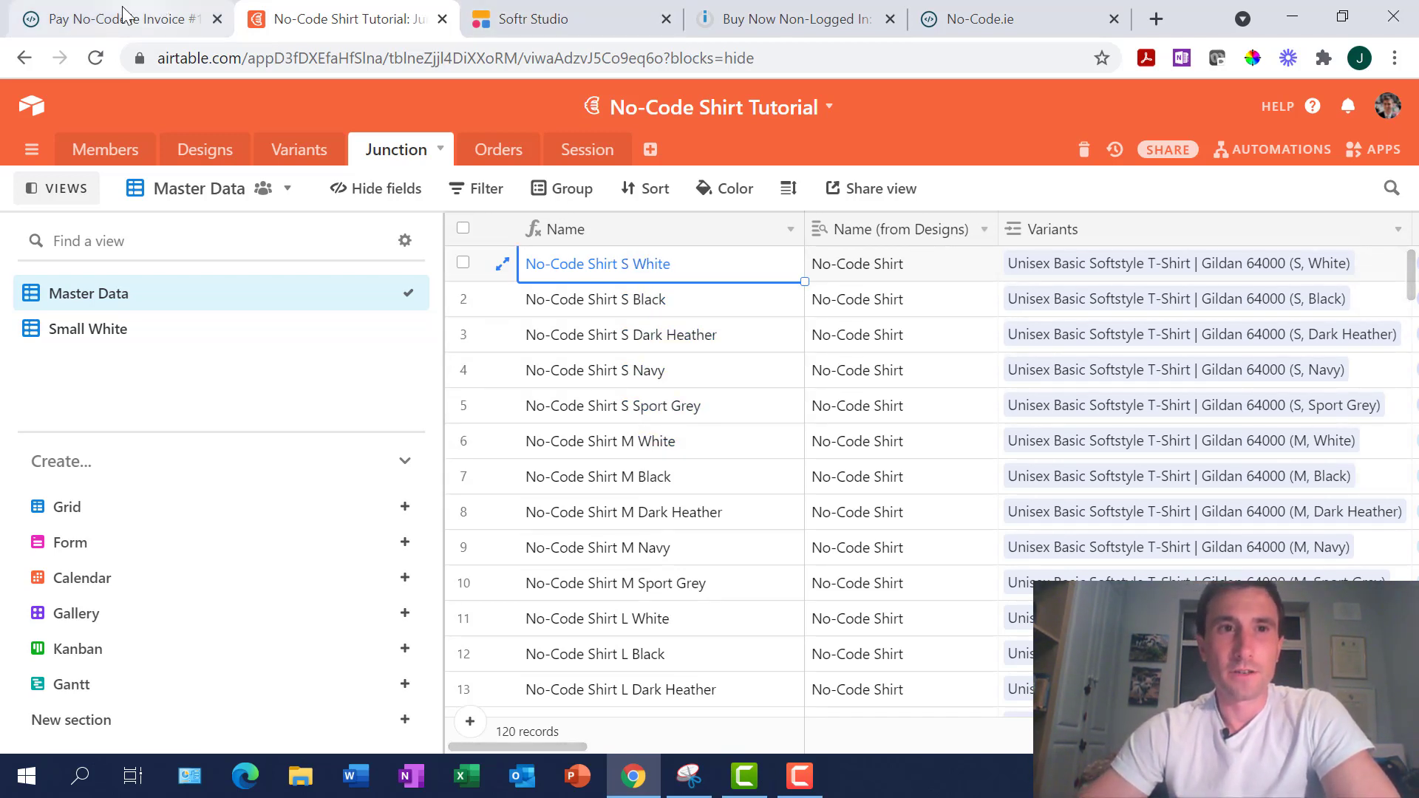
pyautogui.click(500, 30)
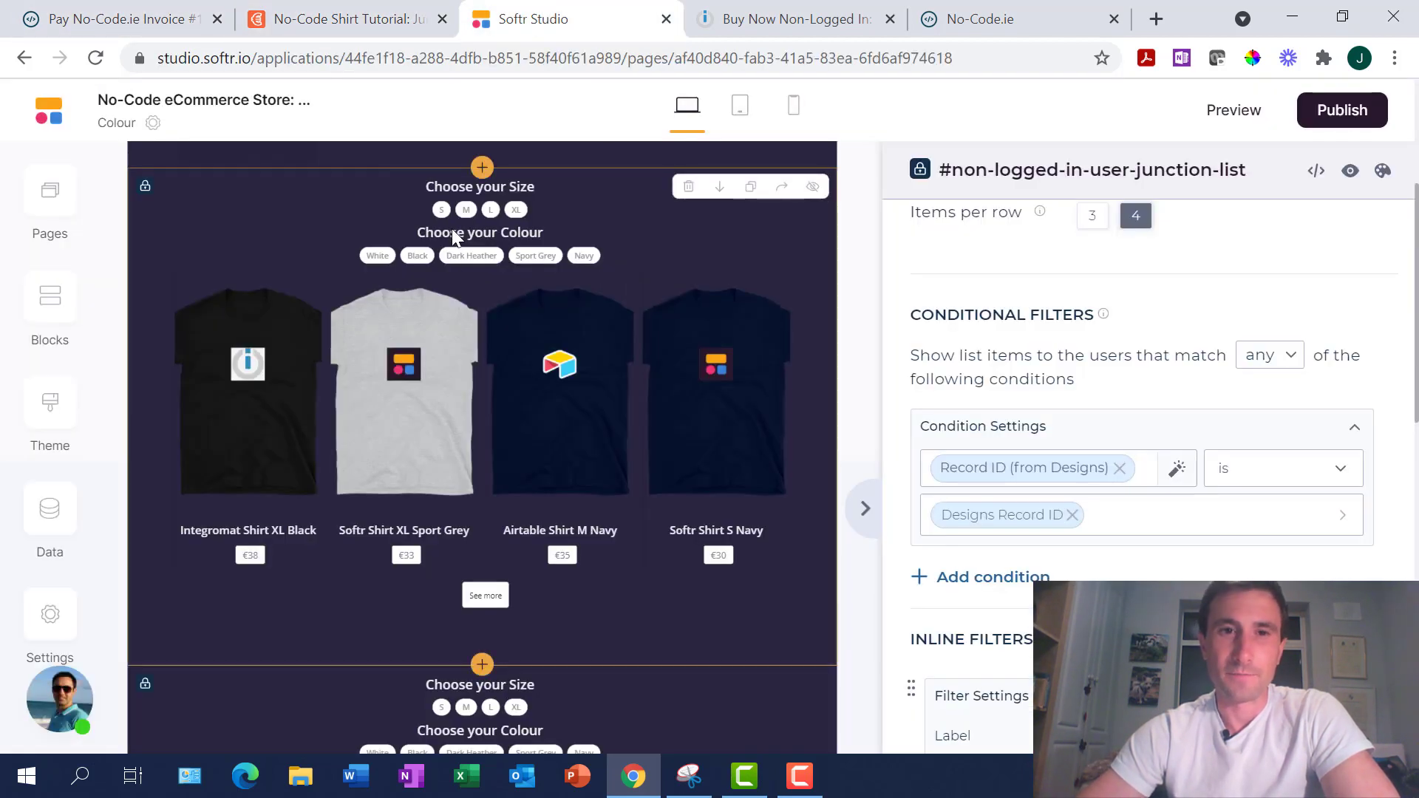
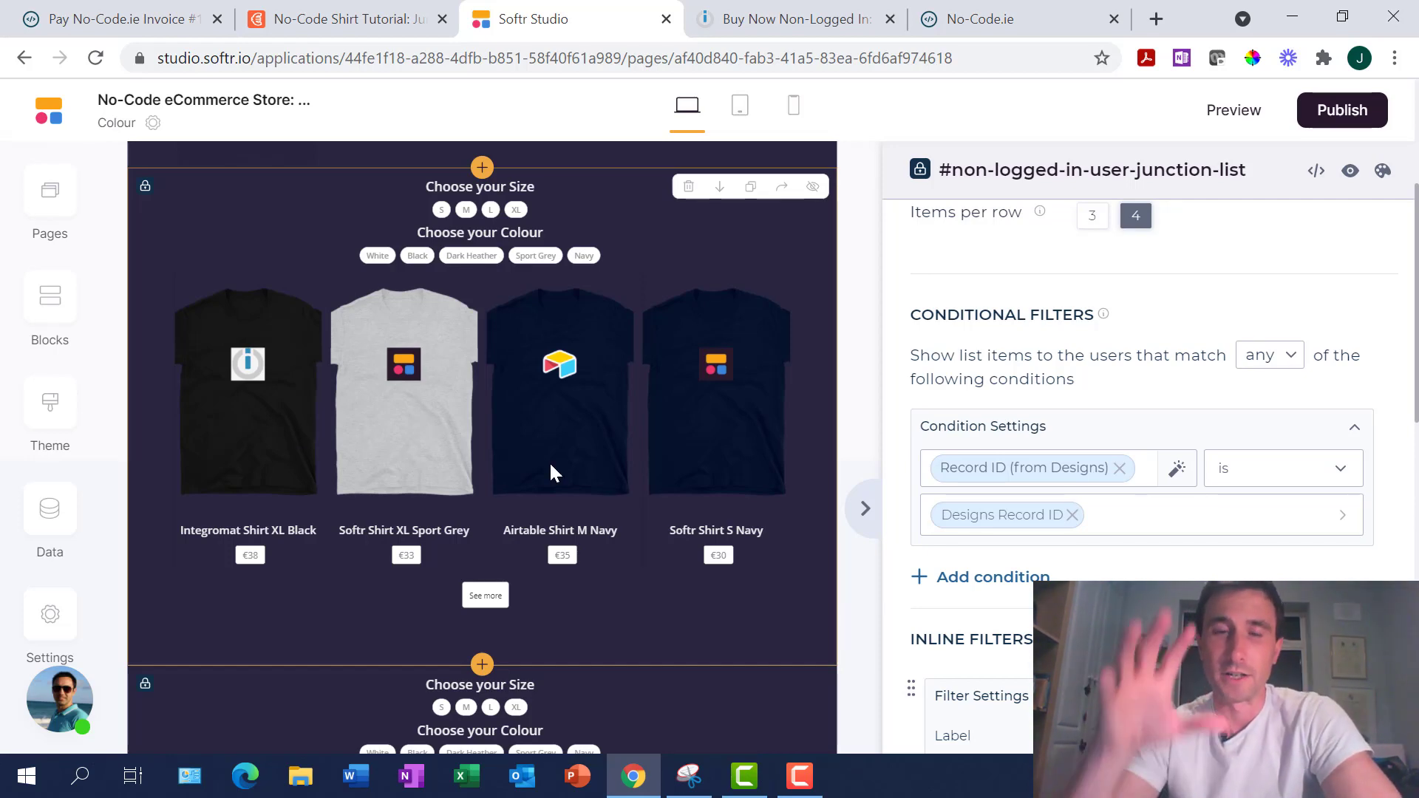
# Select the No-Code Shirt M White record in Airtable's Junction table
pyautogui.click(315, 28)
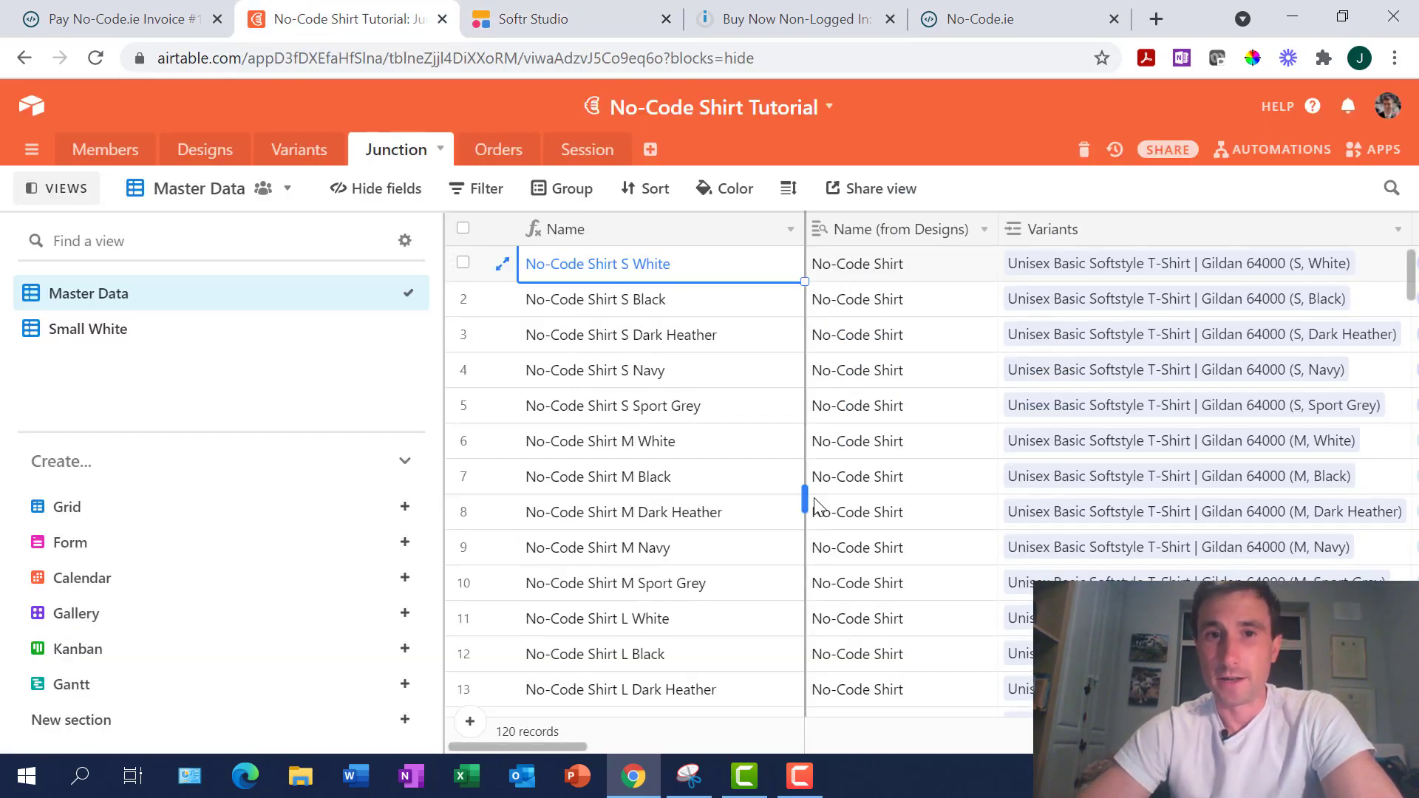
pyautogui.click(702, 441)
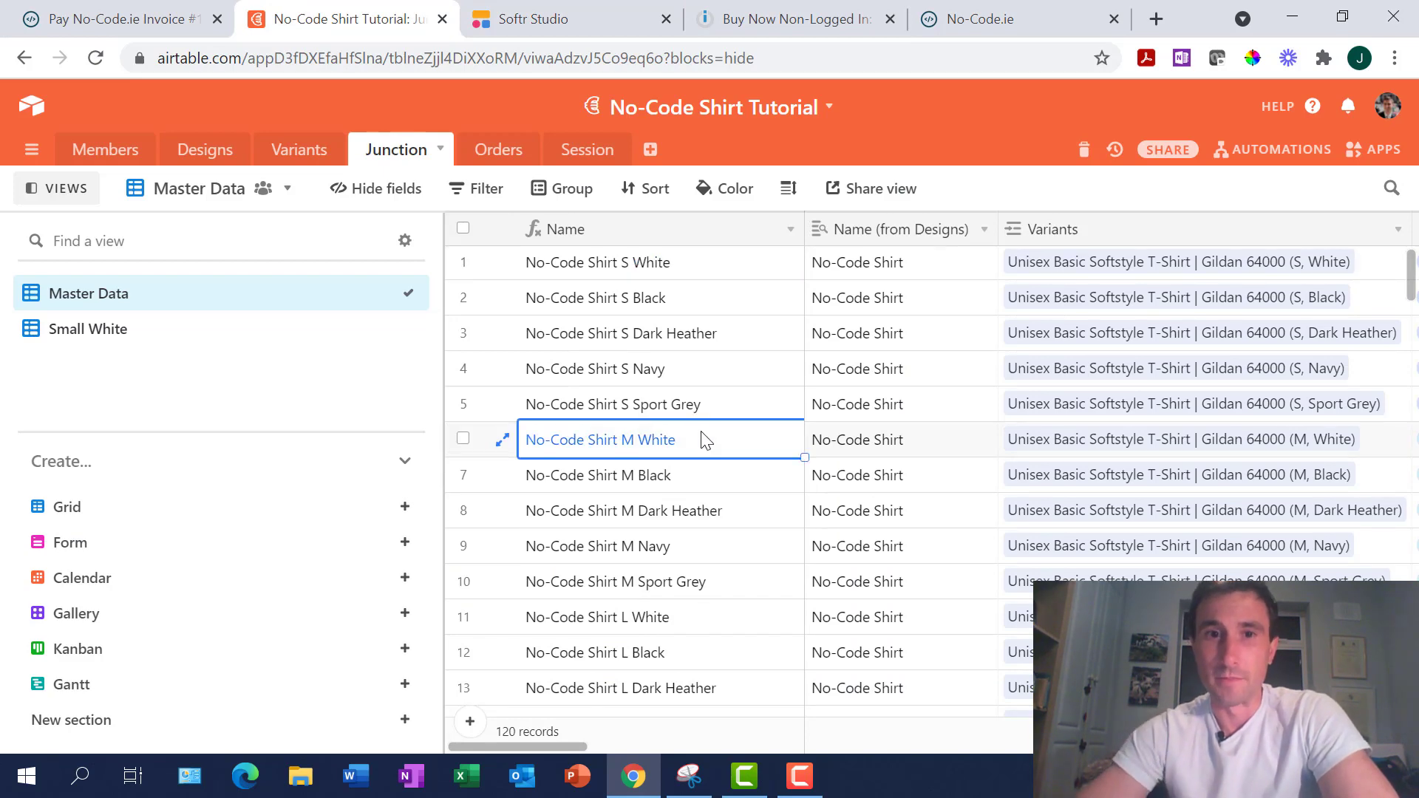
pyautogui.scroll(-5, 702, 441)
pyautogui.hscroll(2, 702, 441)
pyautogui.scroll(5, 701, 440)
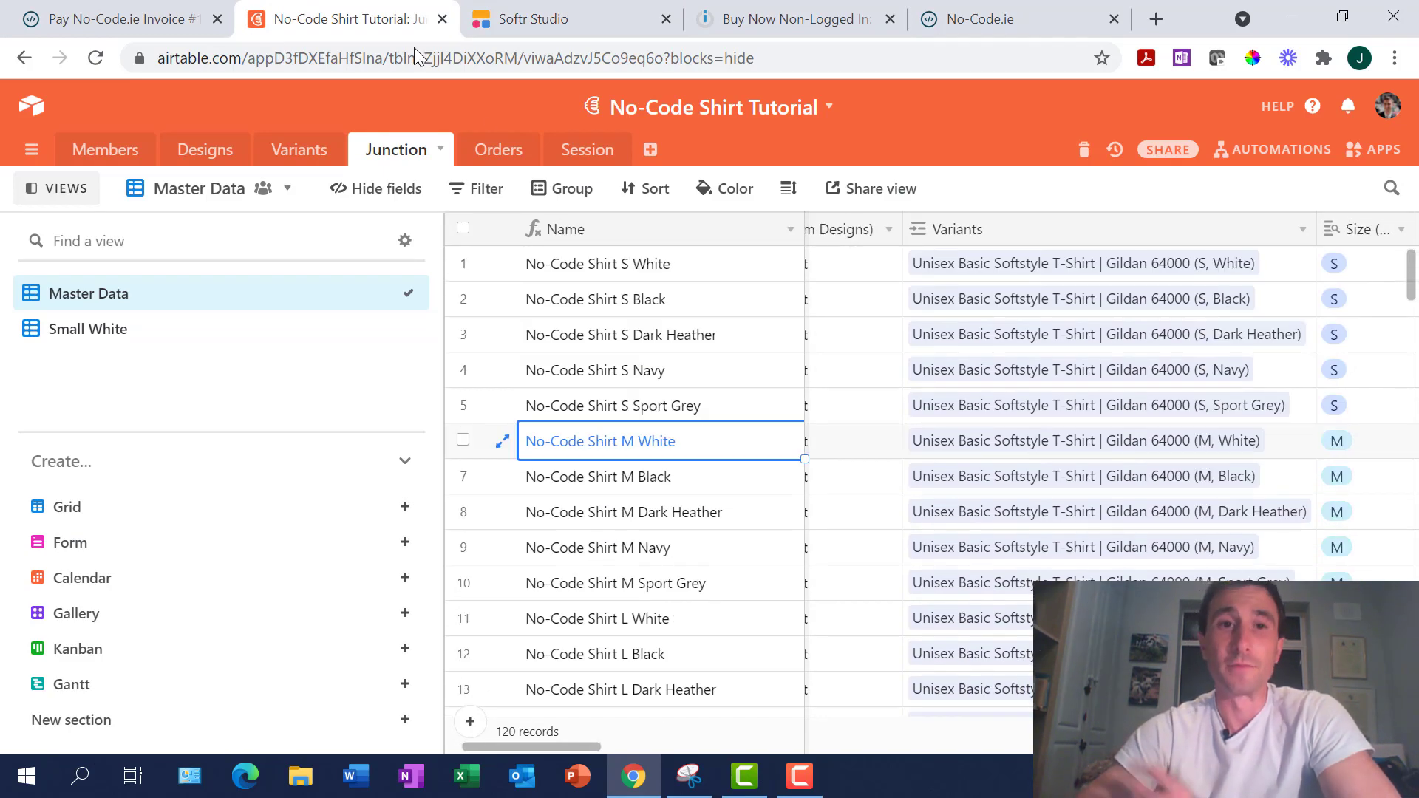
# In the Softr page editor, inspect the No-Code Shirt text block's settings
pyautogui.click(517, 21)
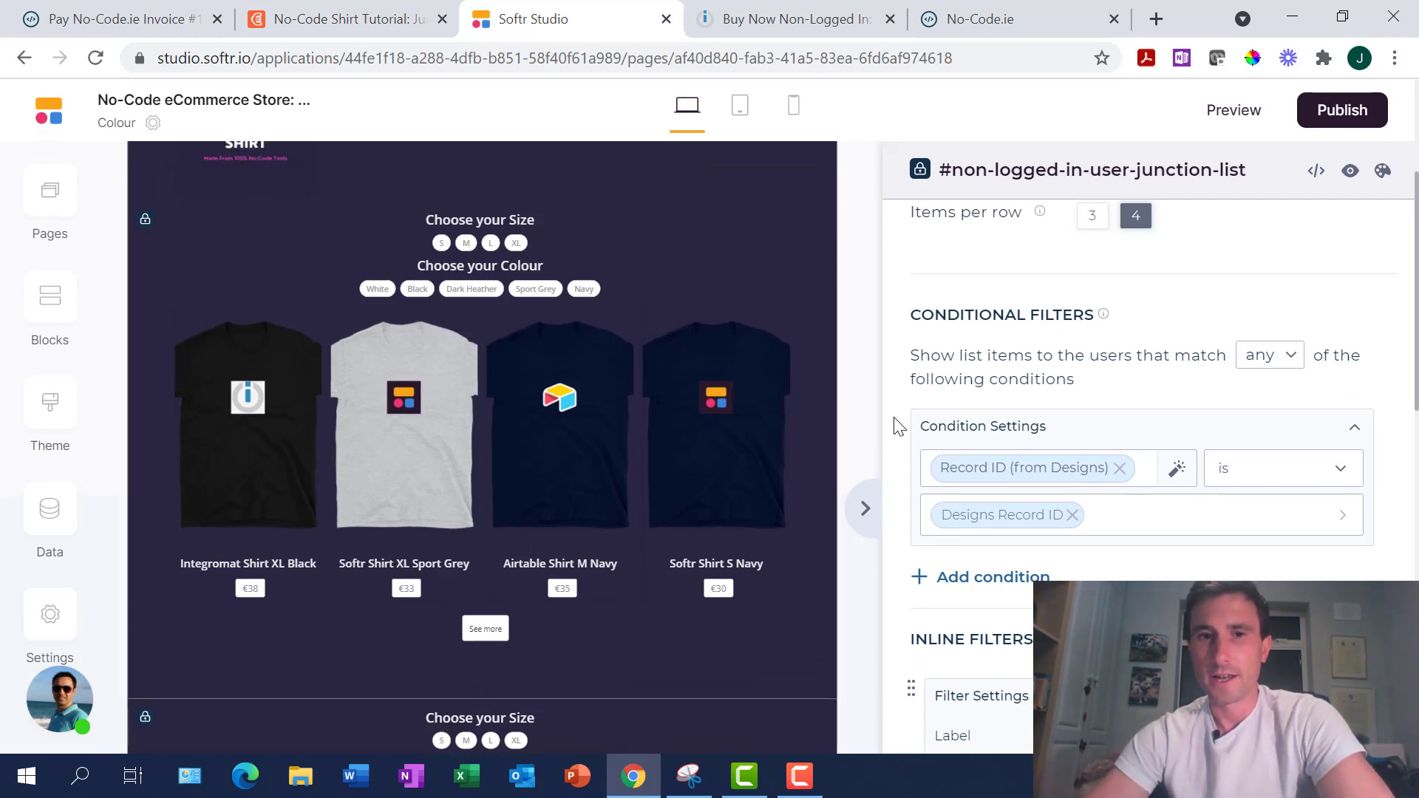
pyautogui.scroll(2, 719, 437)
pyautogui.scroll(-1, 720, 438)
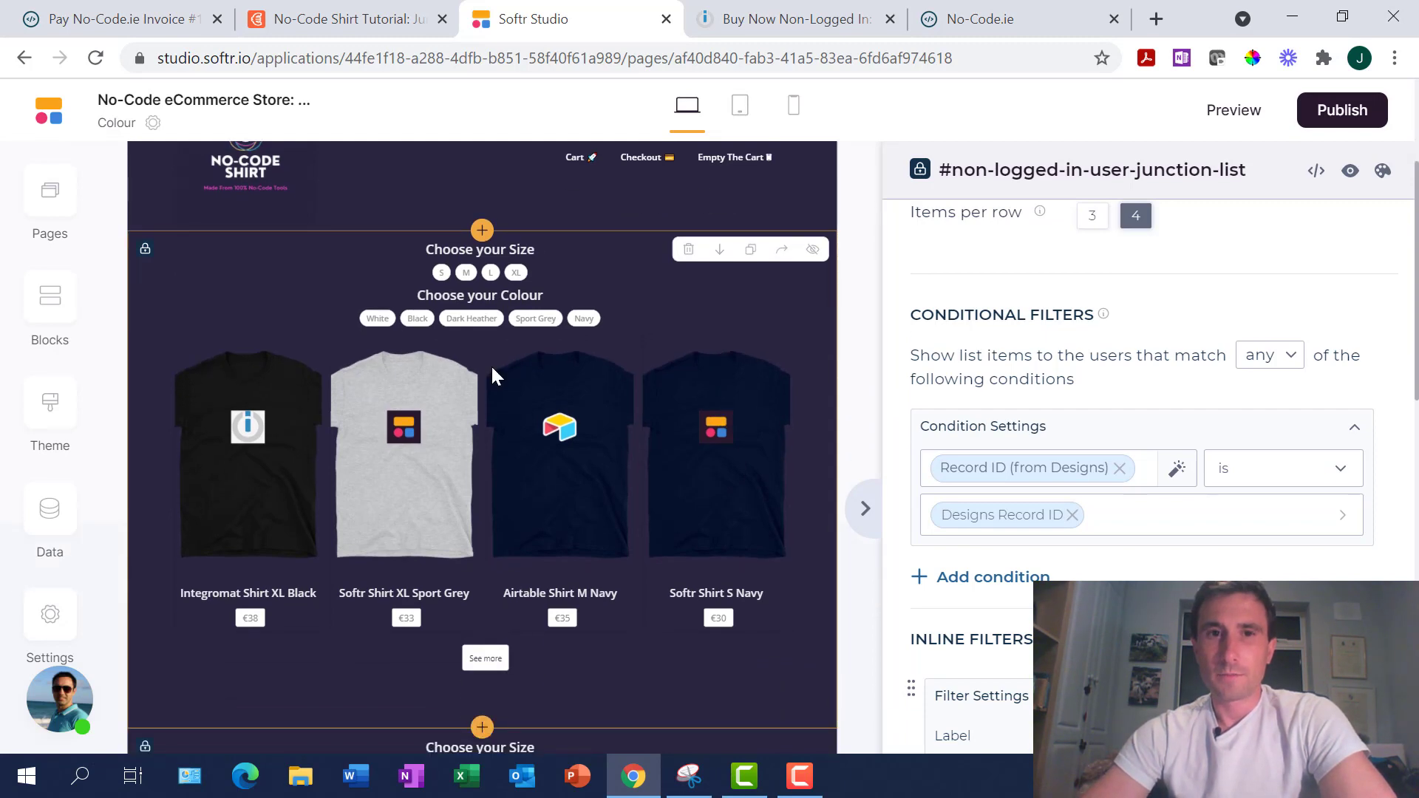
pyautogui.scroll(-10, 575, 507)
pyautogui.scroll(4, 575, 507)
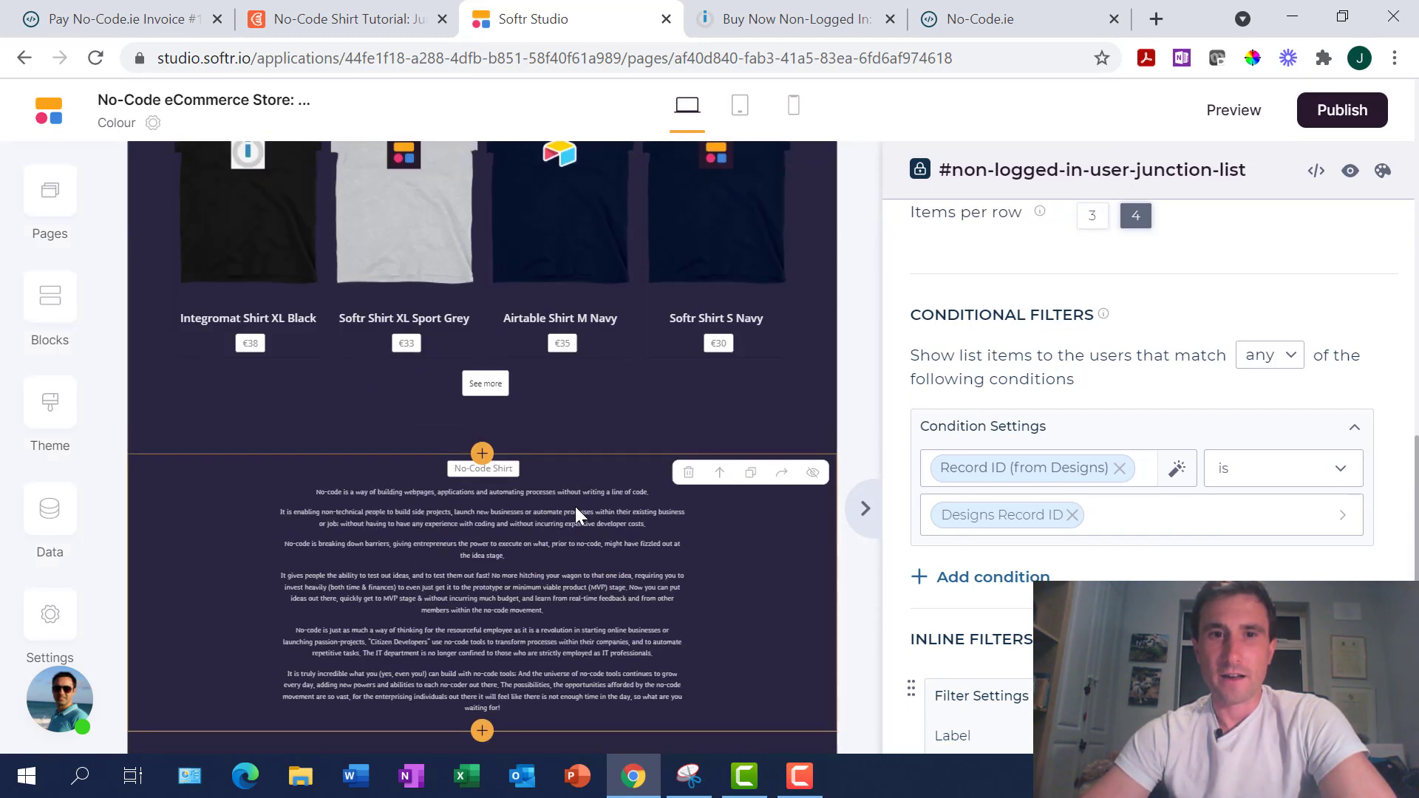
pyautogui.click(539, 538)
pyautogui.scroll(-3, 540, 538)
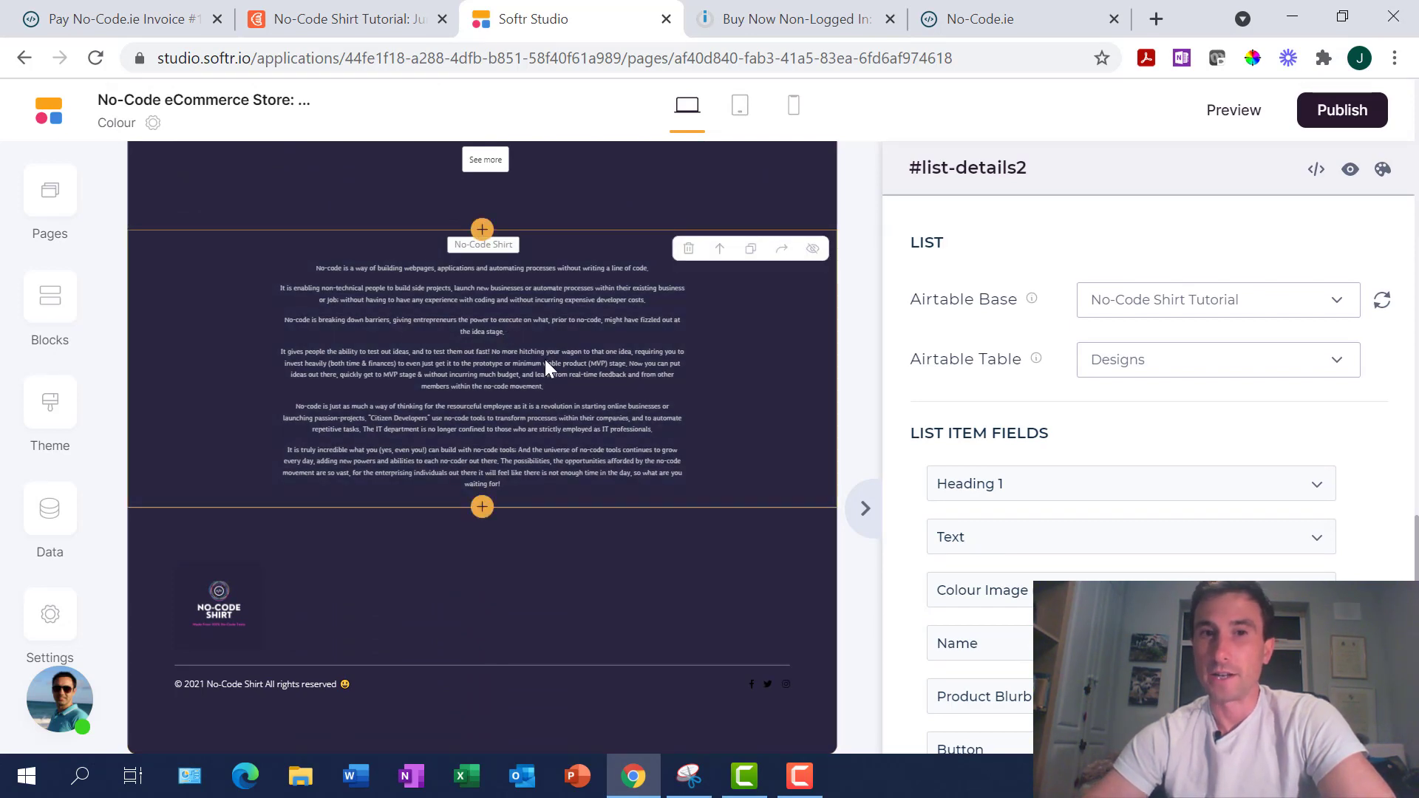
pyautogui.scroll(8, 544, 359)
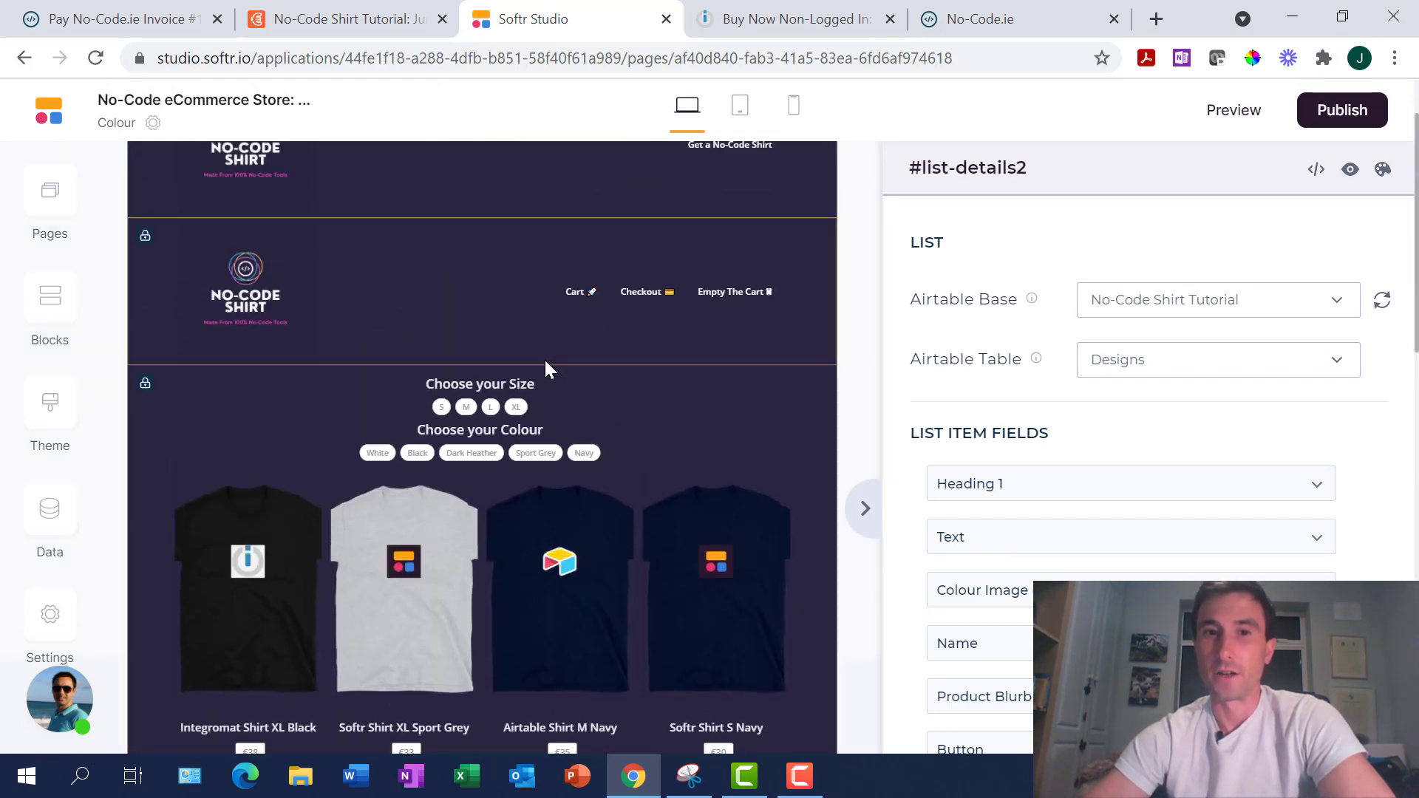
# Review the shirt list block's settings, alternating with the text block's list settings
pyautogui.click(695, 443)
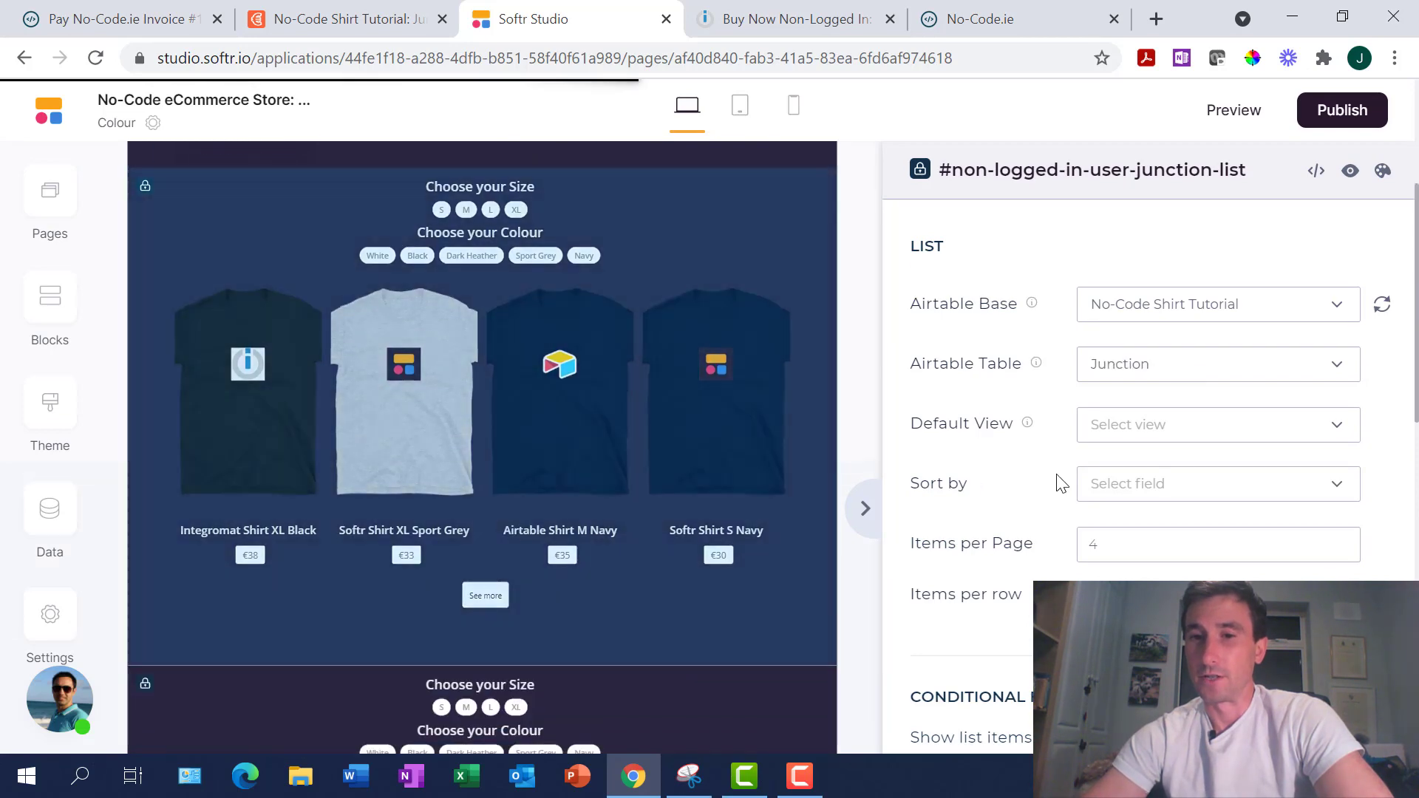
pyautogui.scroll(-5, 1056, 473)
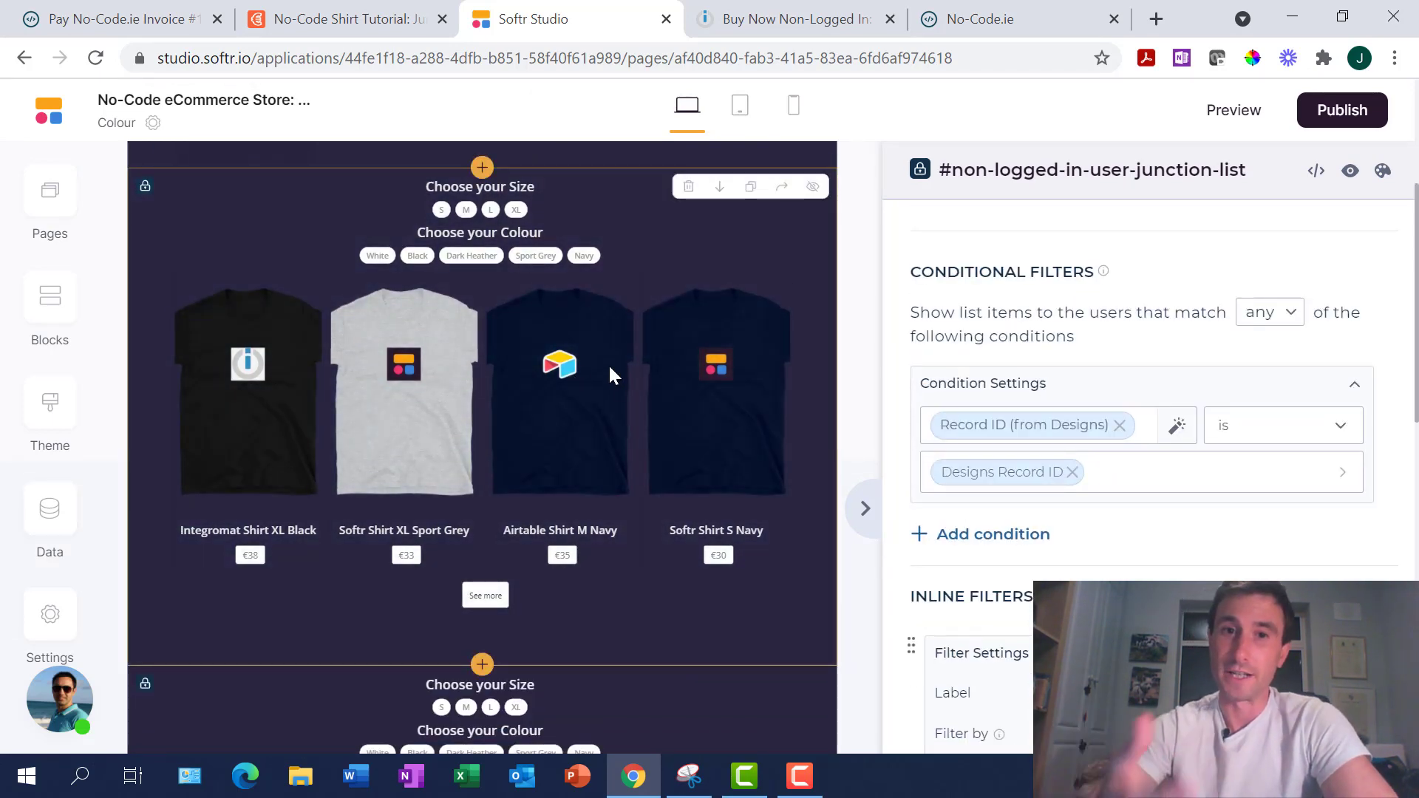
pyautogui.scroll(-5, 608, 363)
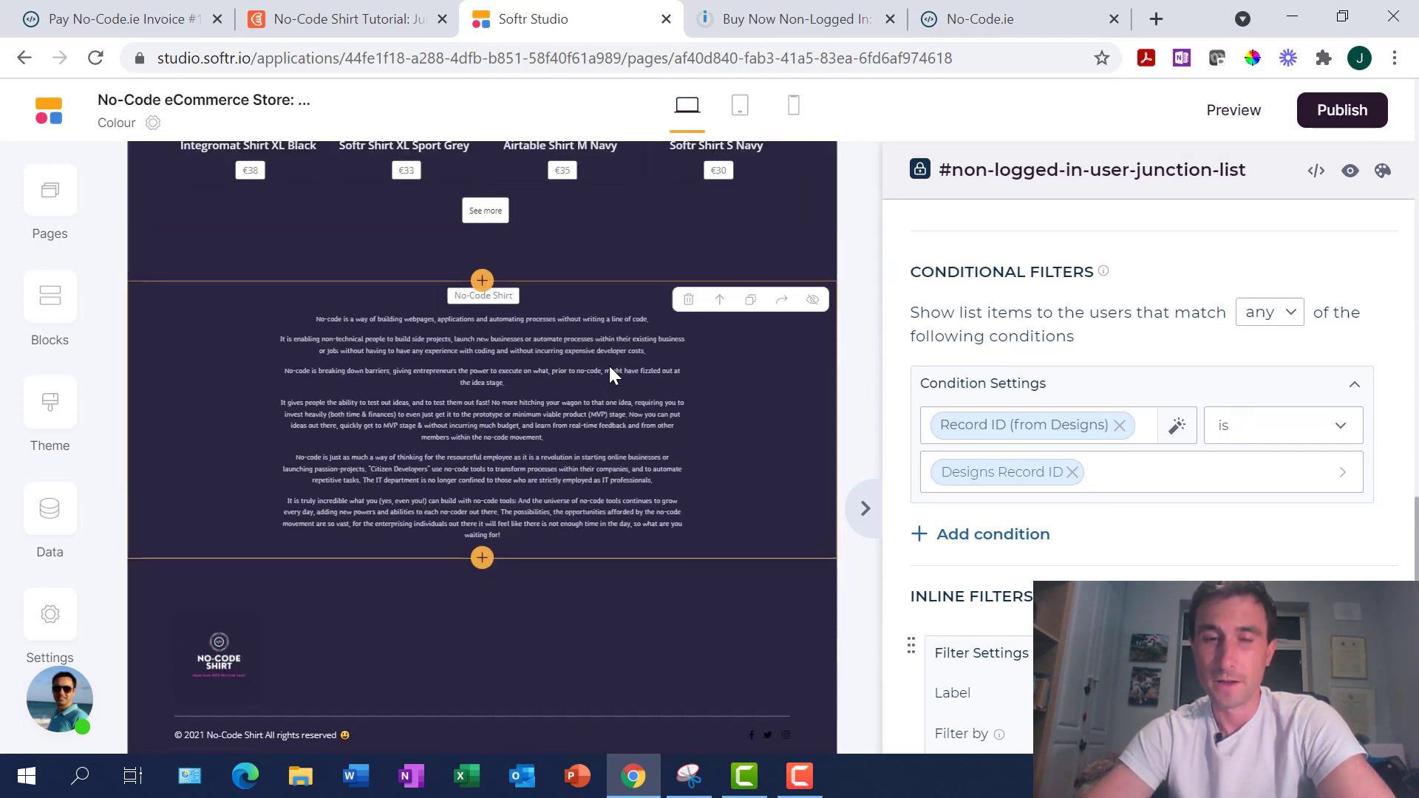
pyautogui.click(597, 417)
pyautogui.scroll(-1, 597, 417)
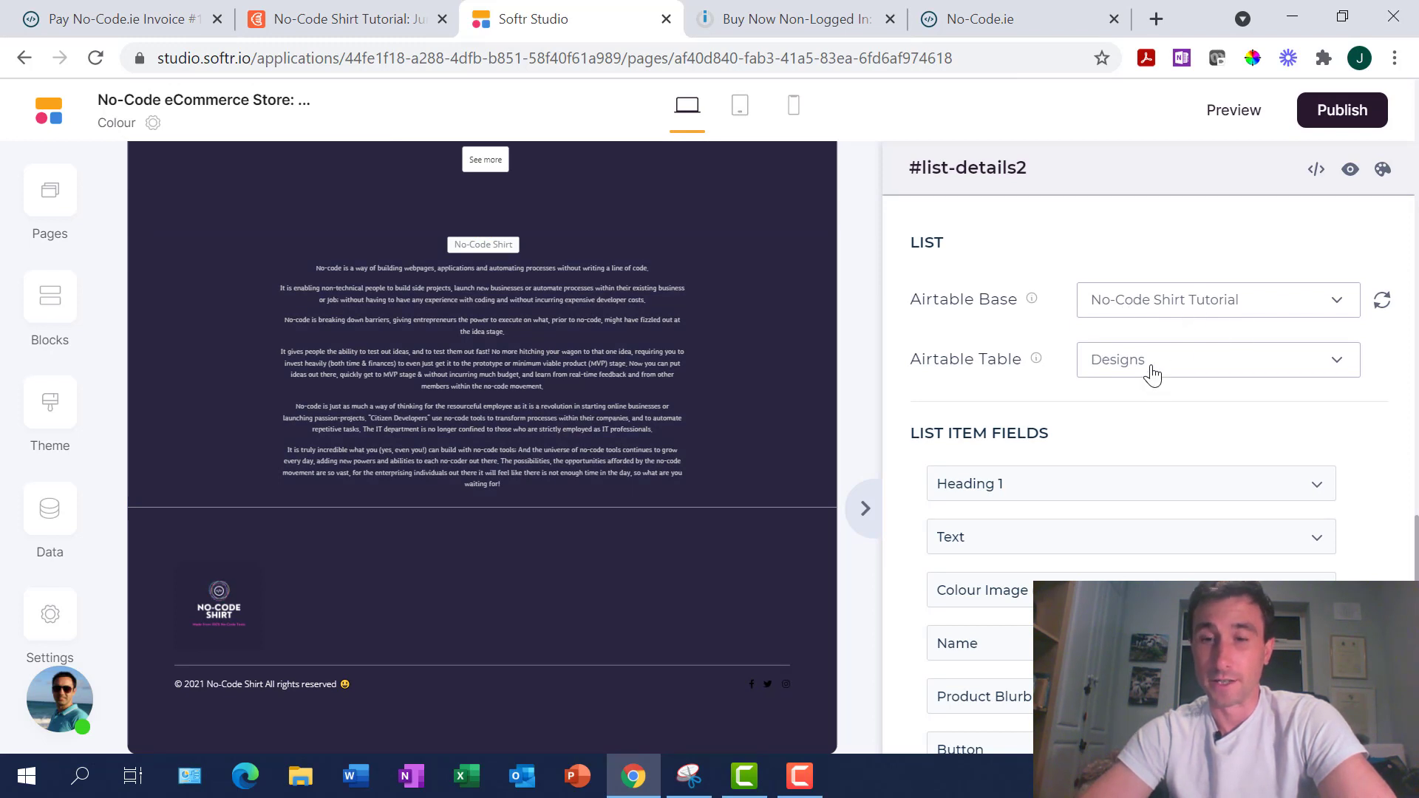
pyautogui.scroll(-1, 1191, 500)
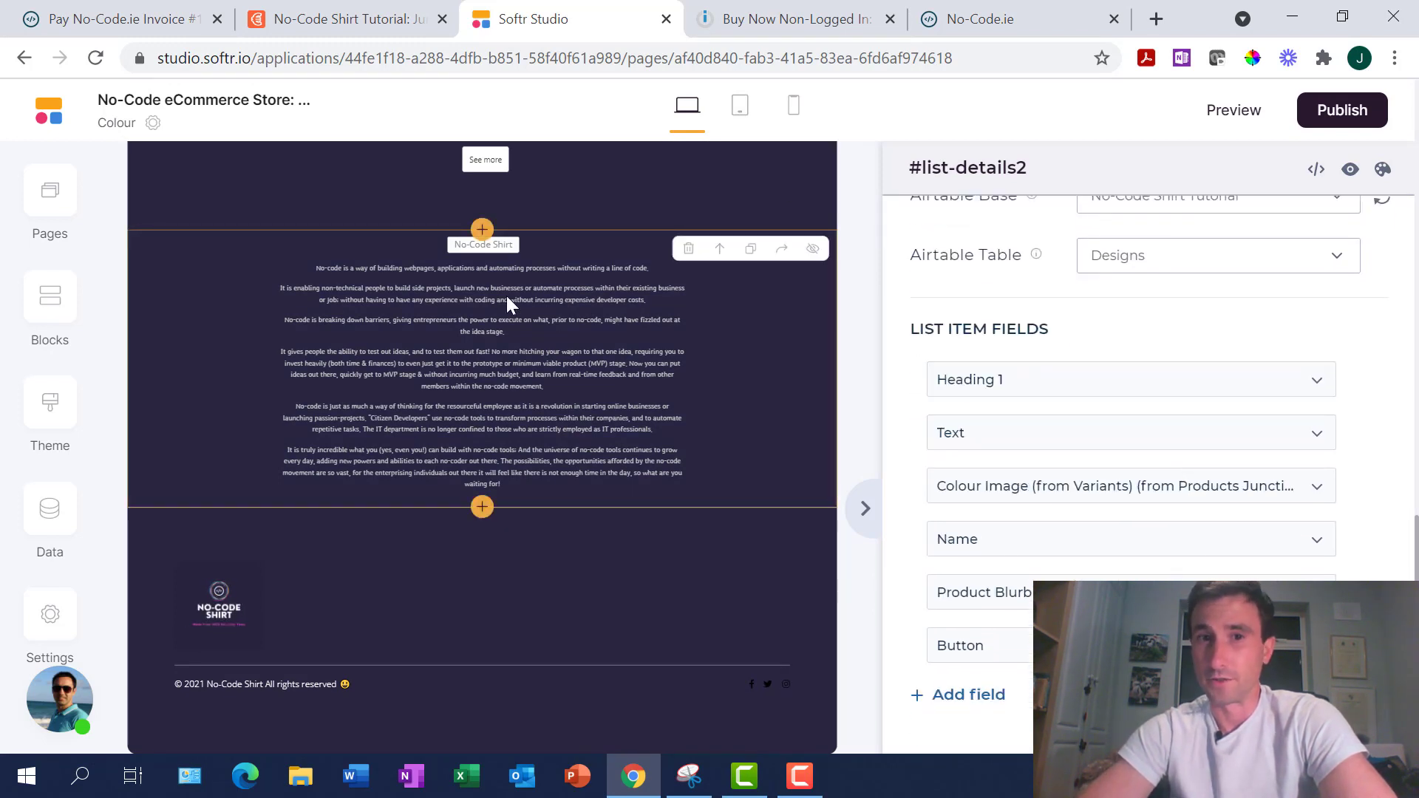
pyautogui.scroll(2, 516, 383)
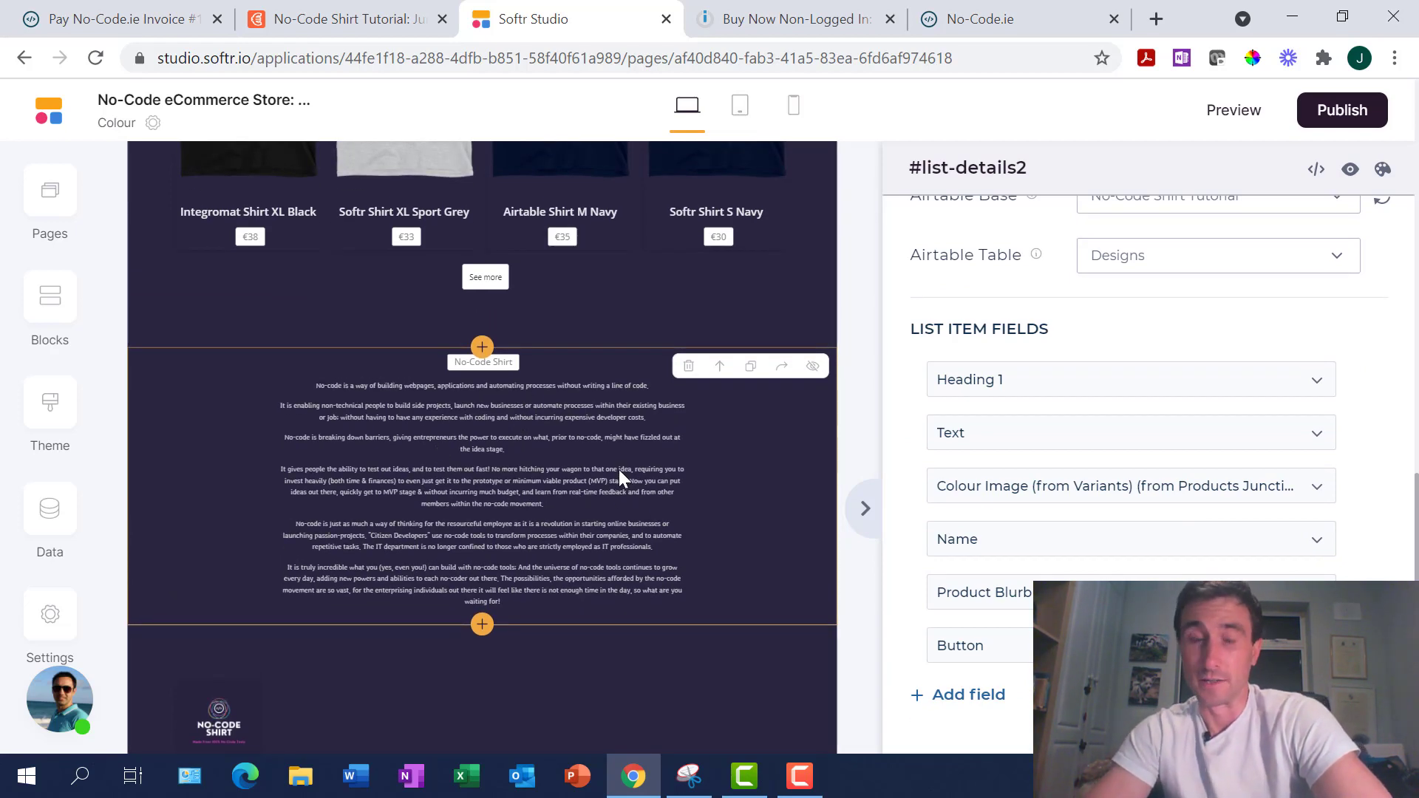
pyautogui.scroll(10, 619, 469)
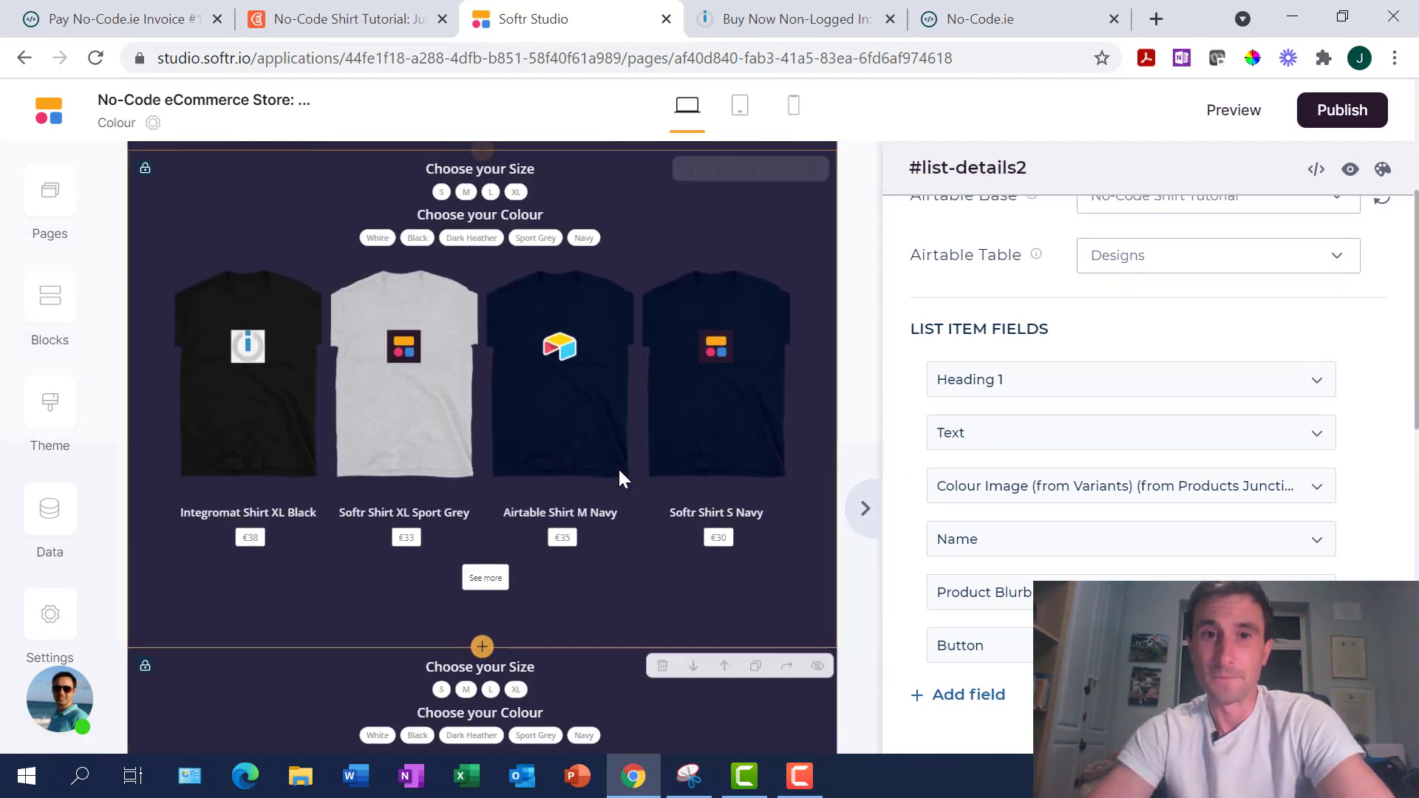
pyautogui.click(617, 467)
pyautogui.scroll(1, 516, 377)
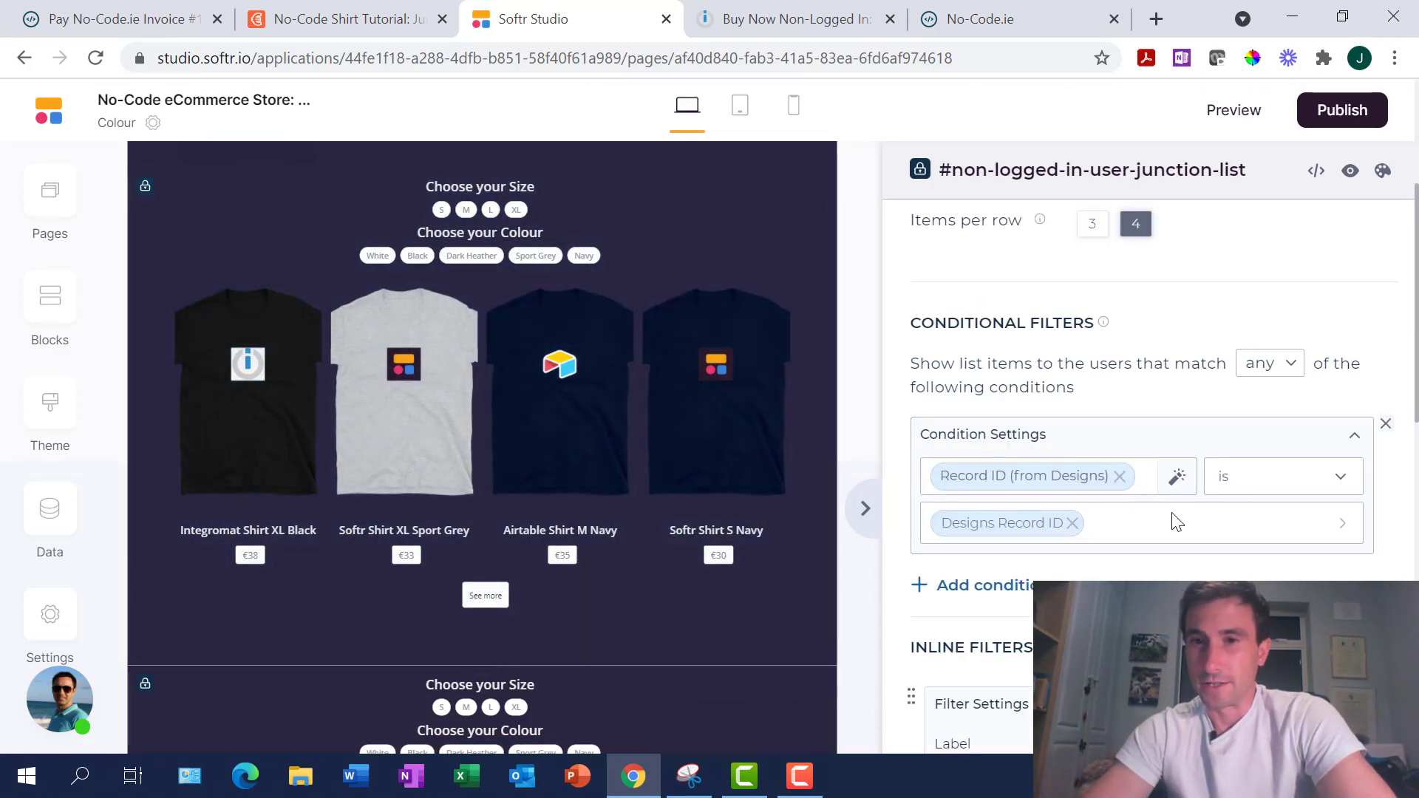
pyautogui.scroll(1, 658, 432)
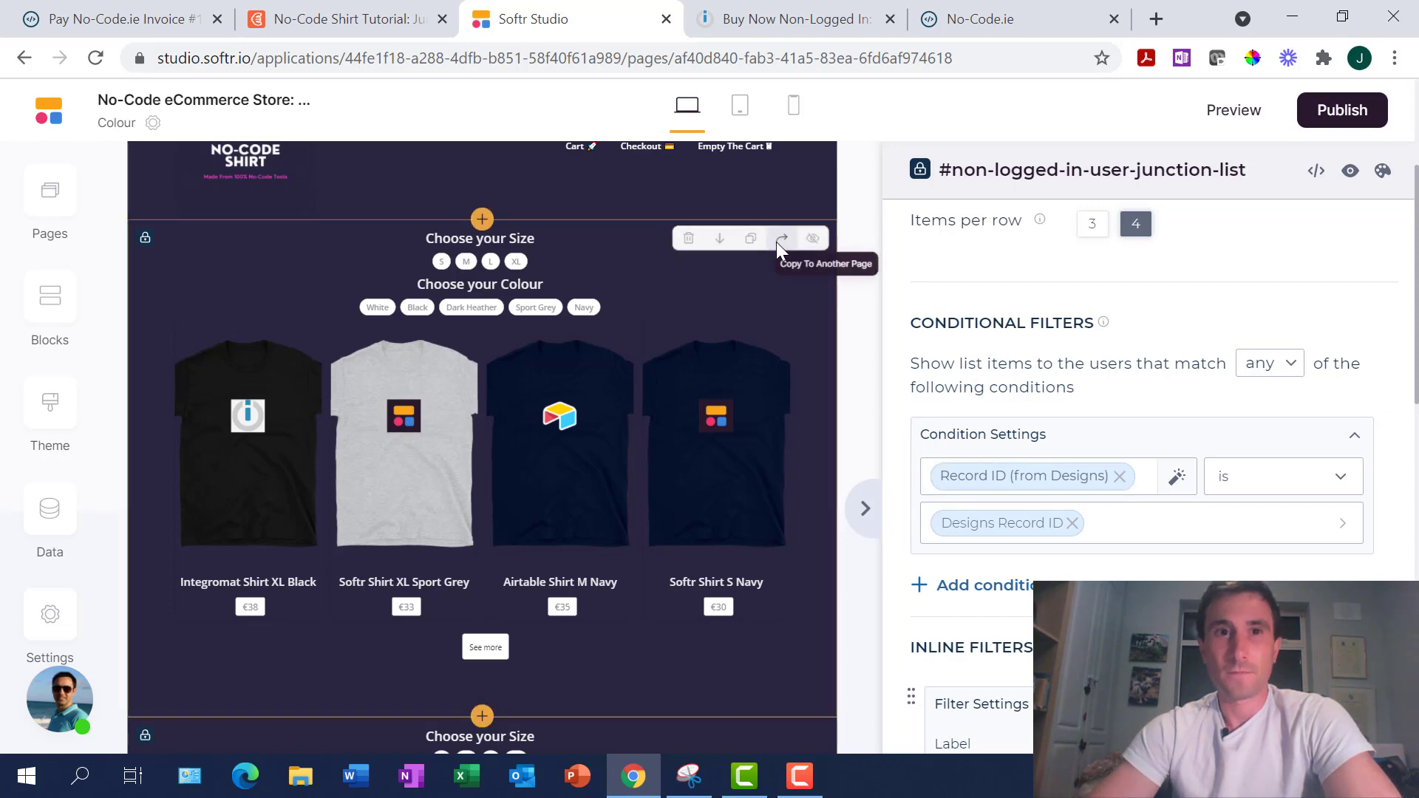
# Inspect the Junction table's Record ID (from Designs) values for the first records
pyautogui.click(367, 20)
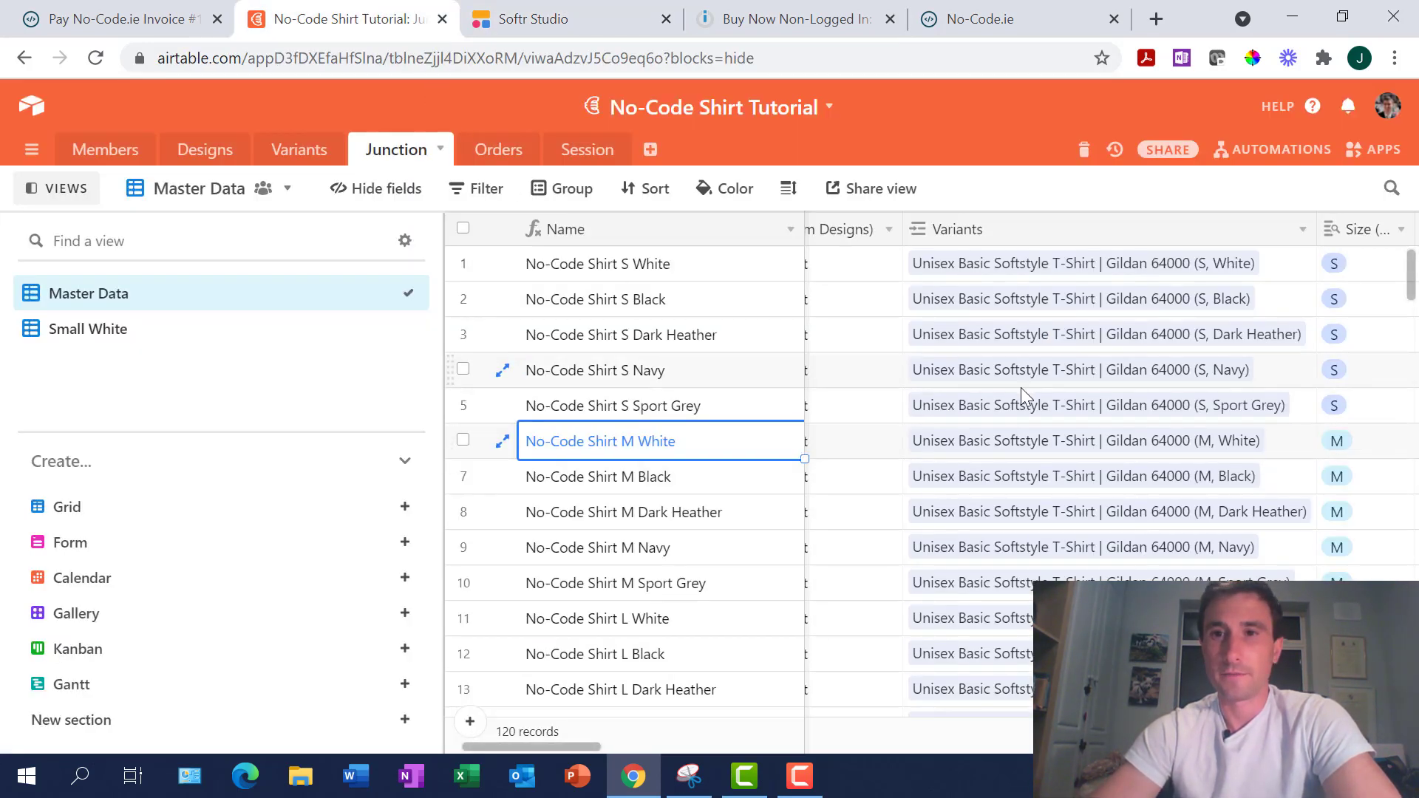
pyautogui.hscroll(8, 1023, 392)
pyautogui.hscroll(10, 1022, 390)
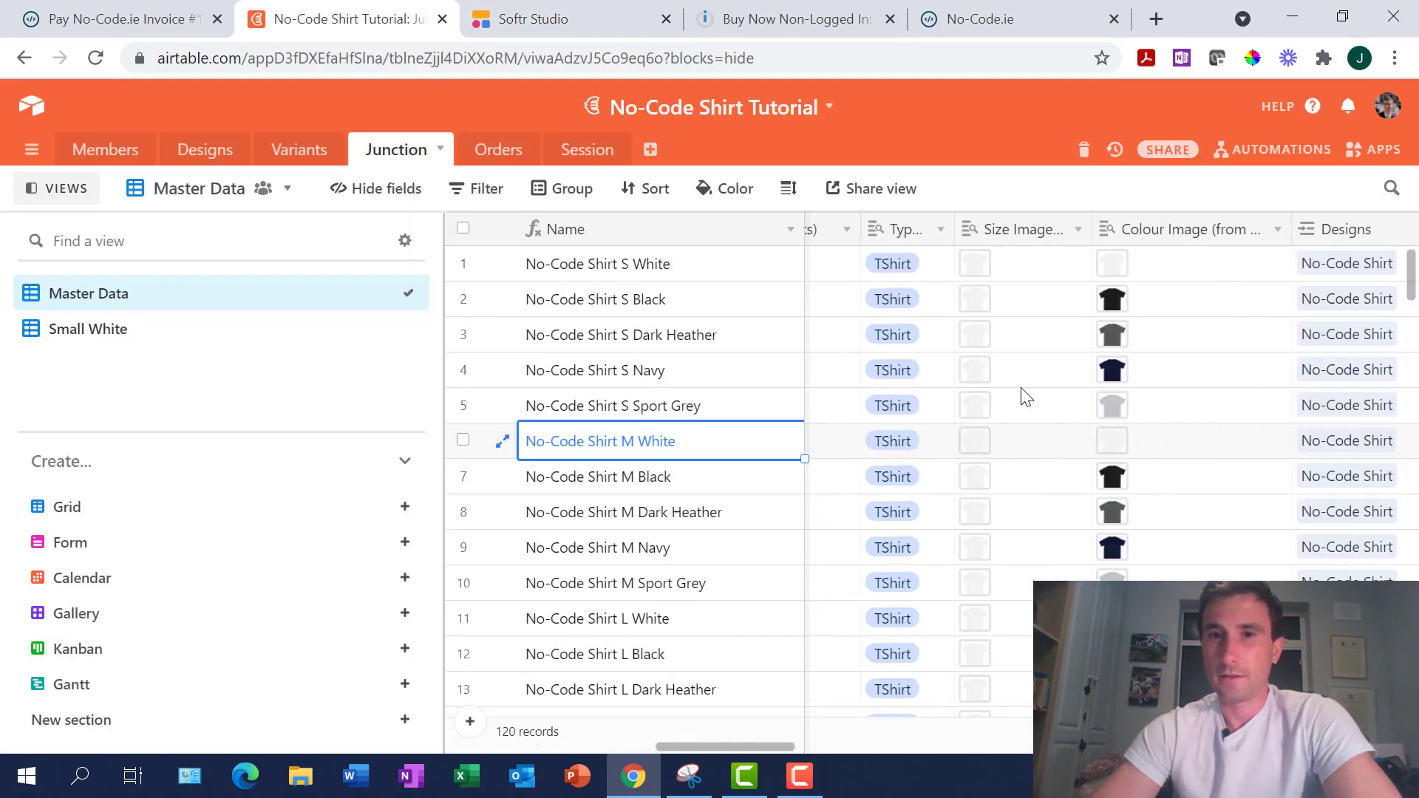
pyautogui.hscroll(5, 1022, 389)
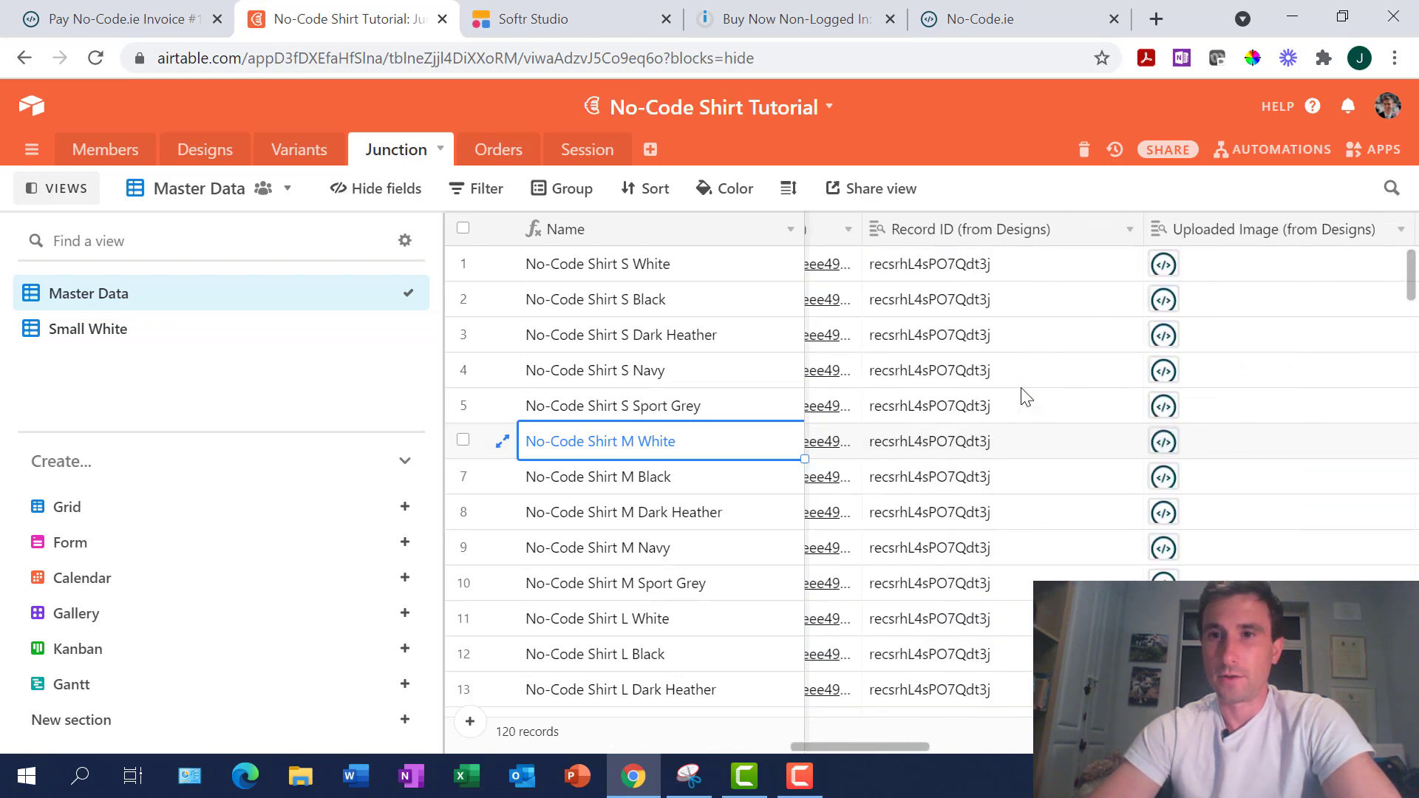
pyautogui.click(971, 274)
pyautogui.press('Down')
pyautogui.press('Up')
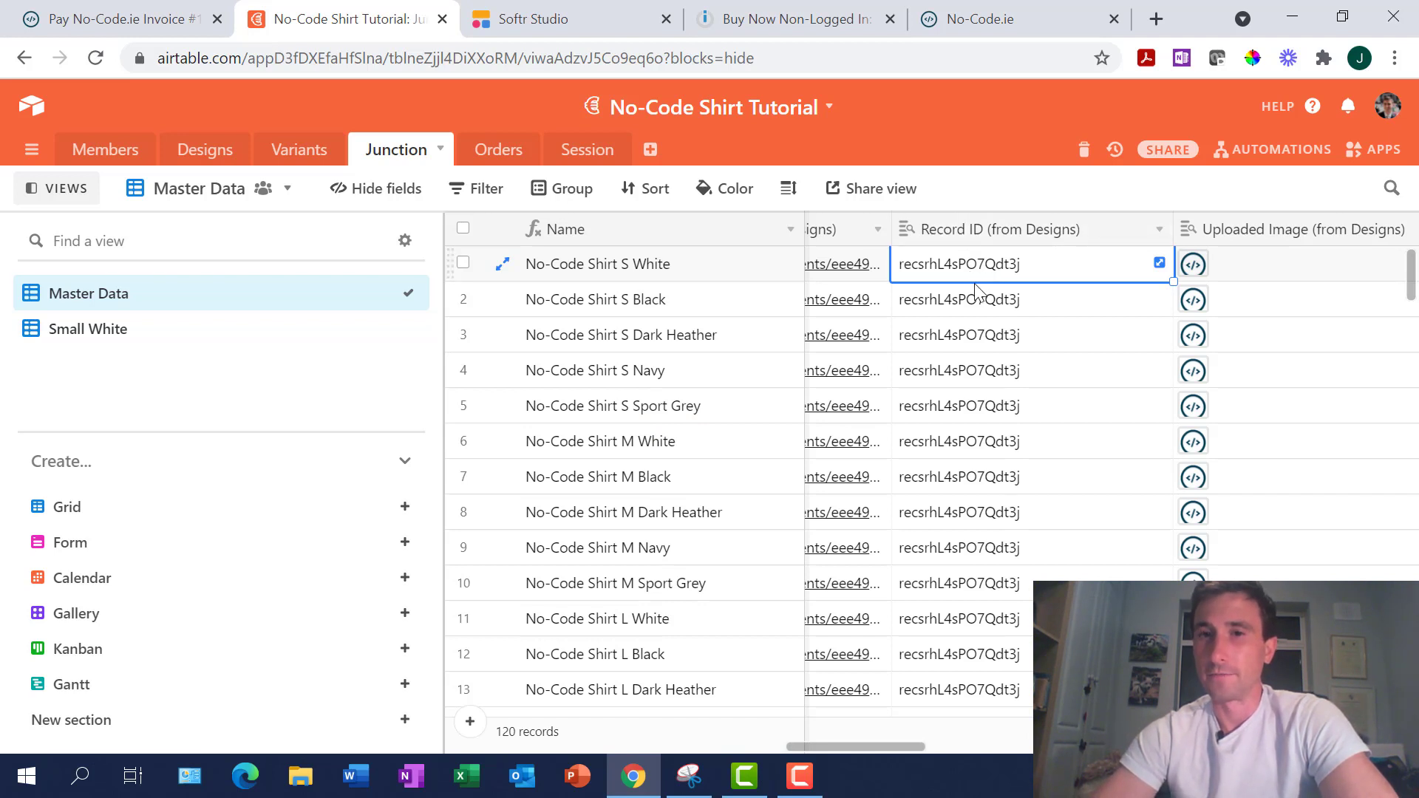
pyautogui.hscroll(-2, 975, 290)
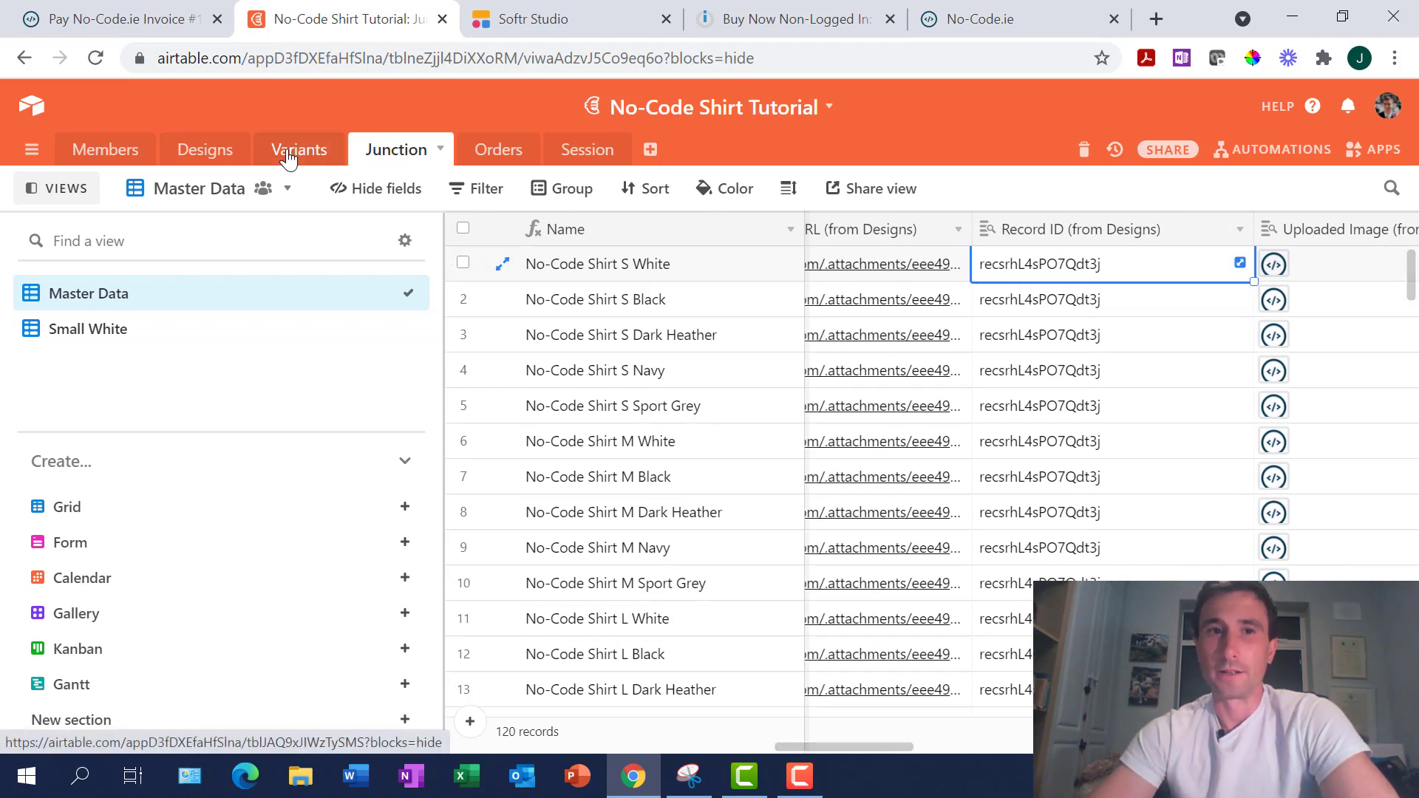
# Compare them with the Record ID values in the Designs table
pyautogui.click(200, 152)
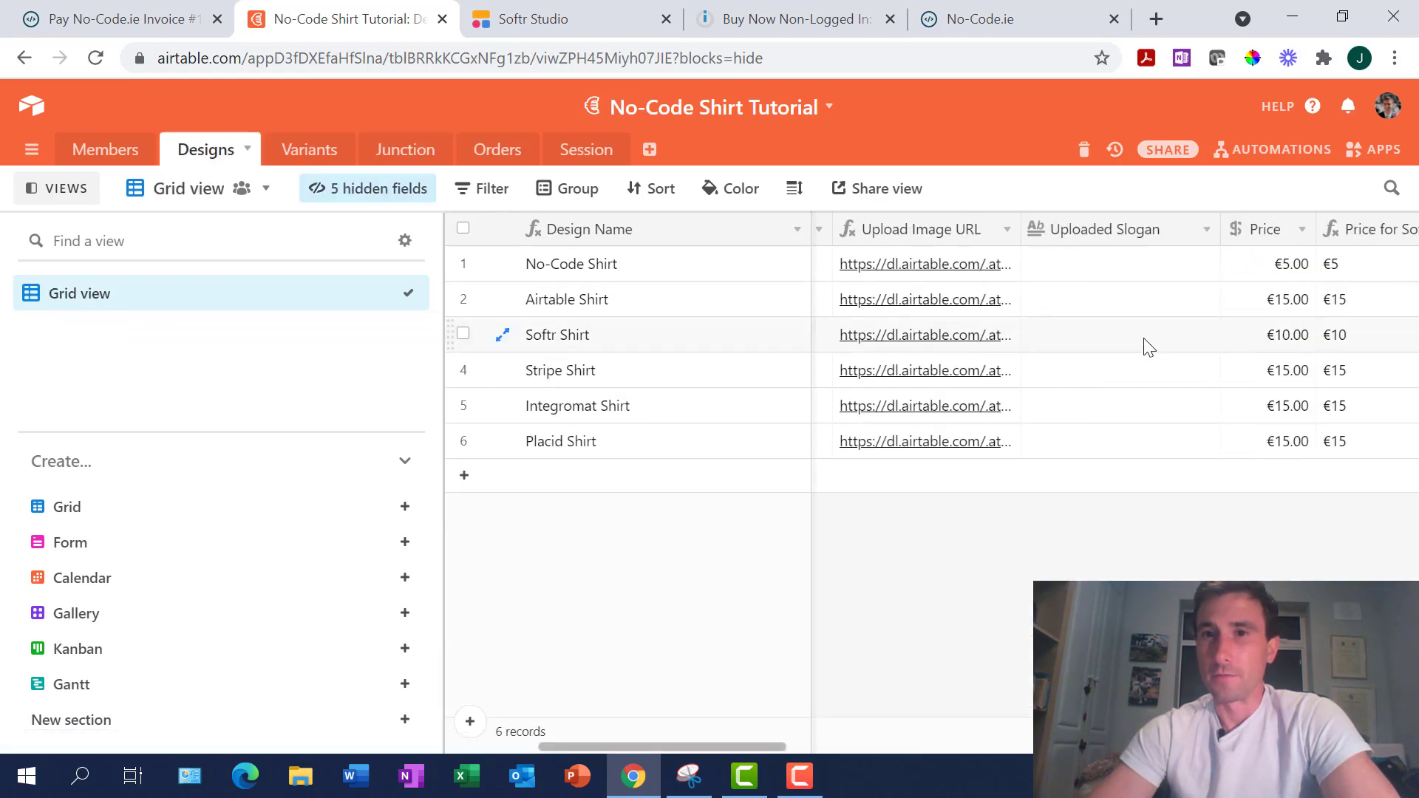
pyautogui.hscroll(-4, 1146, 344)
pyautogui.hscroll(15, 1145, 343)
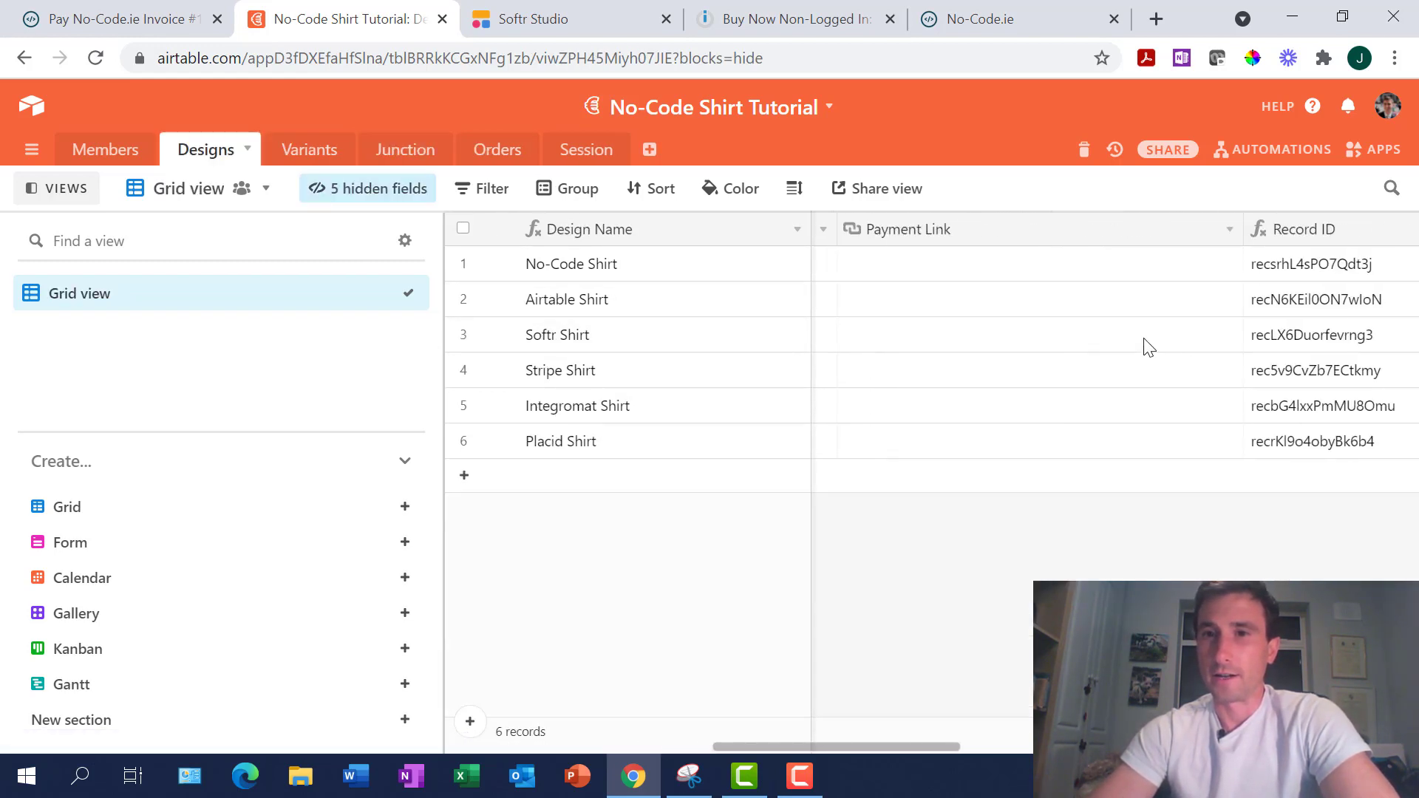
pyautogui.hscroll(-1, 1146, 343)
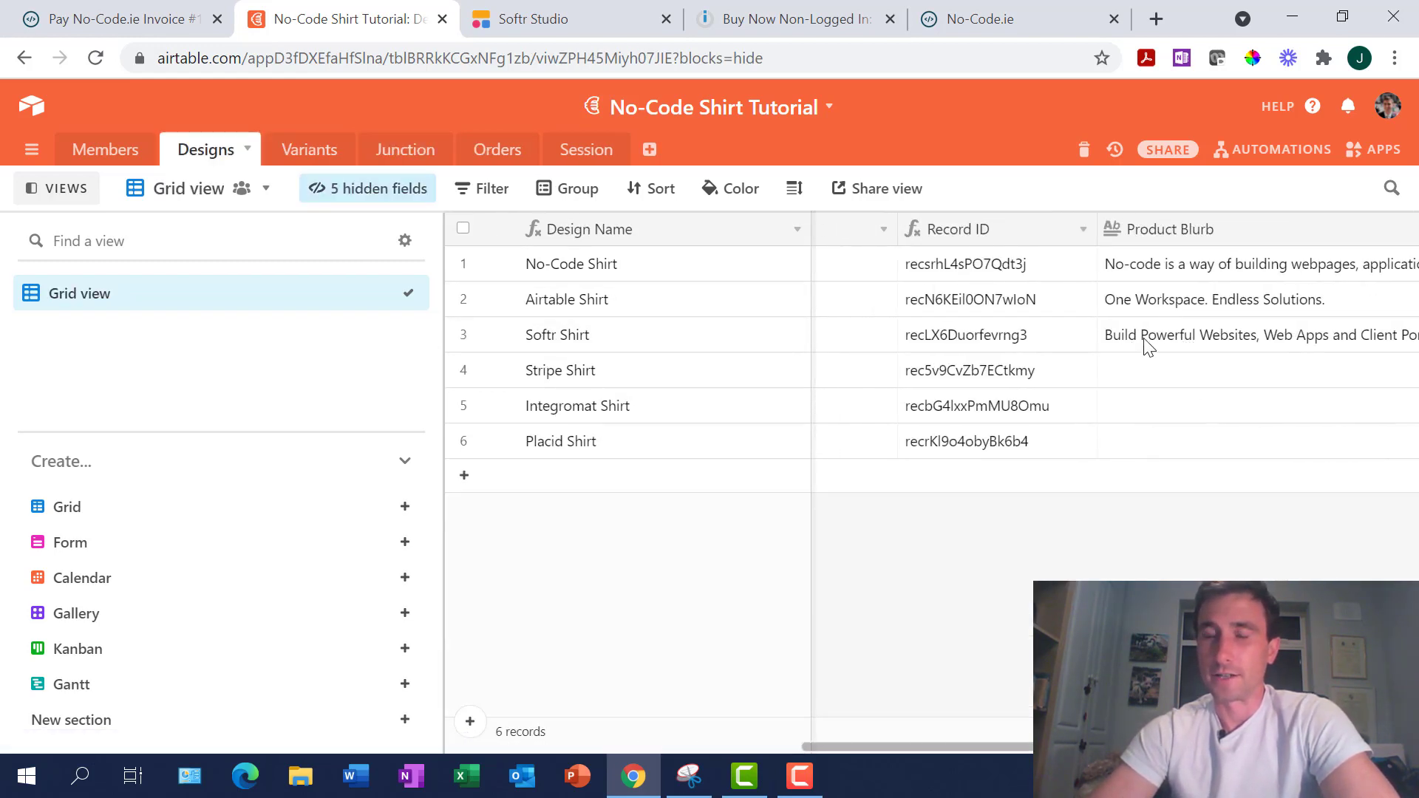
pyautogui.click(976, 277)
pyautogui.press('Down')
pyautogui.press('Down')
pyautogui.press('Down')
pyautogui.press('Down')
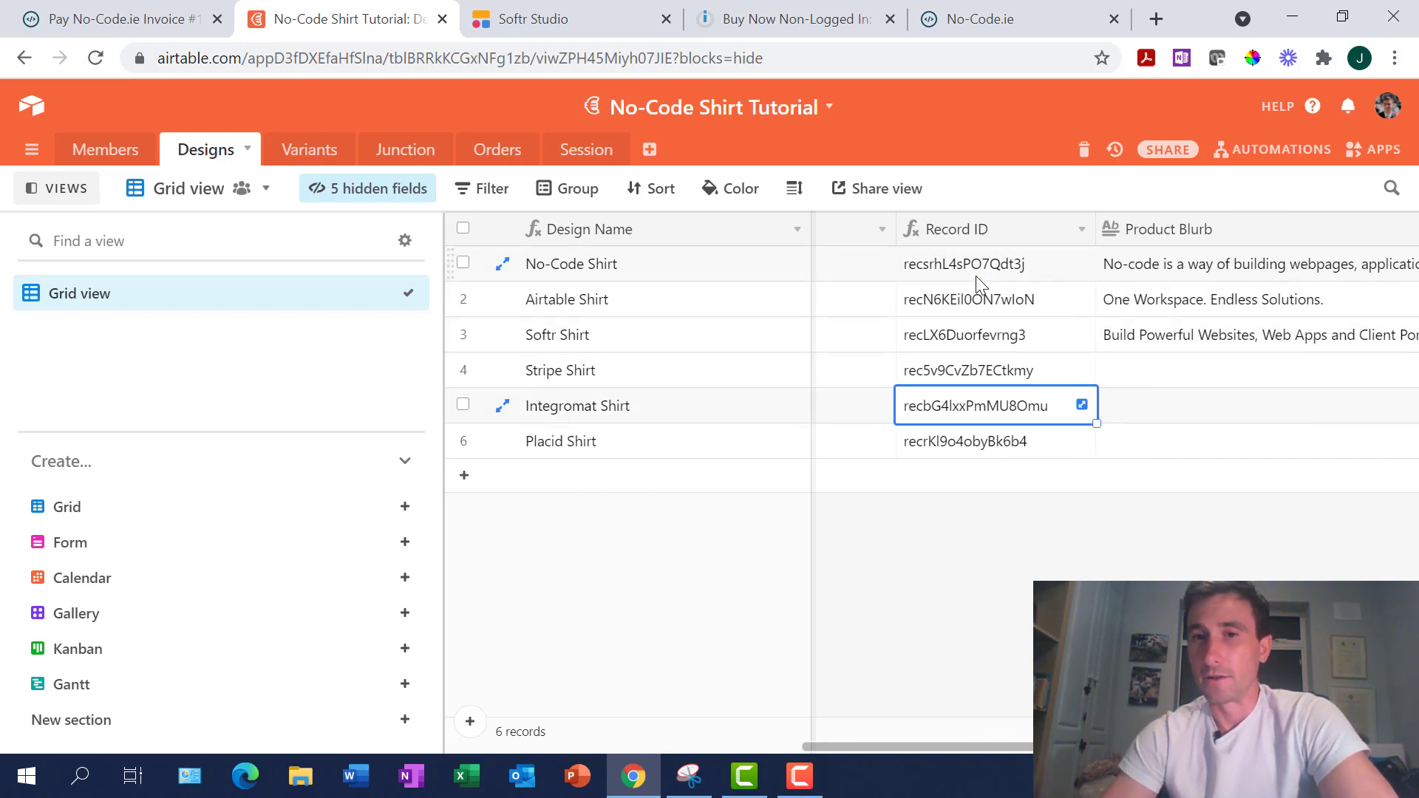
pyautogui.press('Up')
pyautogui.press('Up')
pyautogui.press('Up')
pyautogui.press('Up')
# Confirm the Designs Record ID field uses RECORD_ID(), checking the No-Code and Airtable Shirt IDs
pyautogui.rightClick(958, 233)
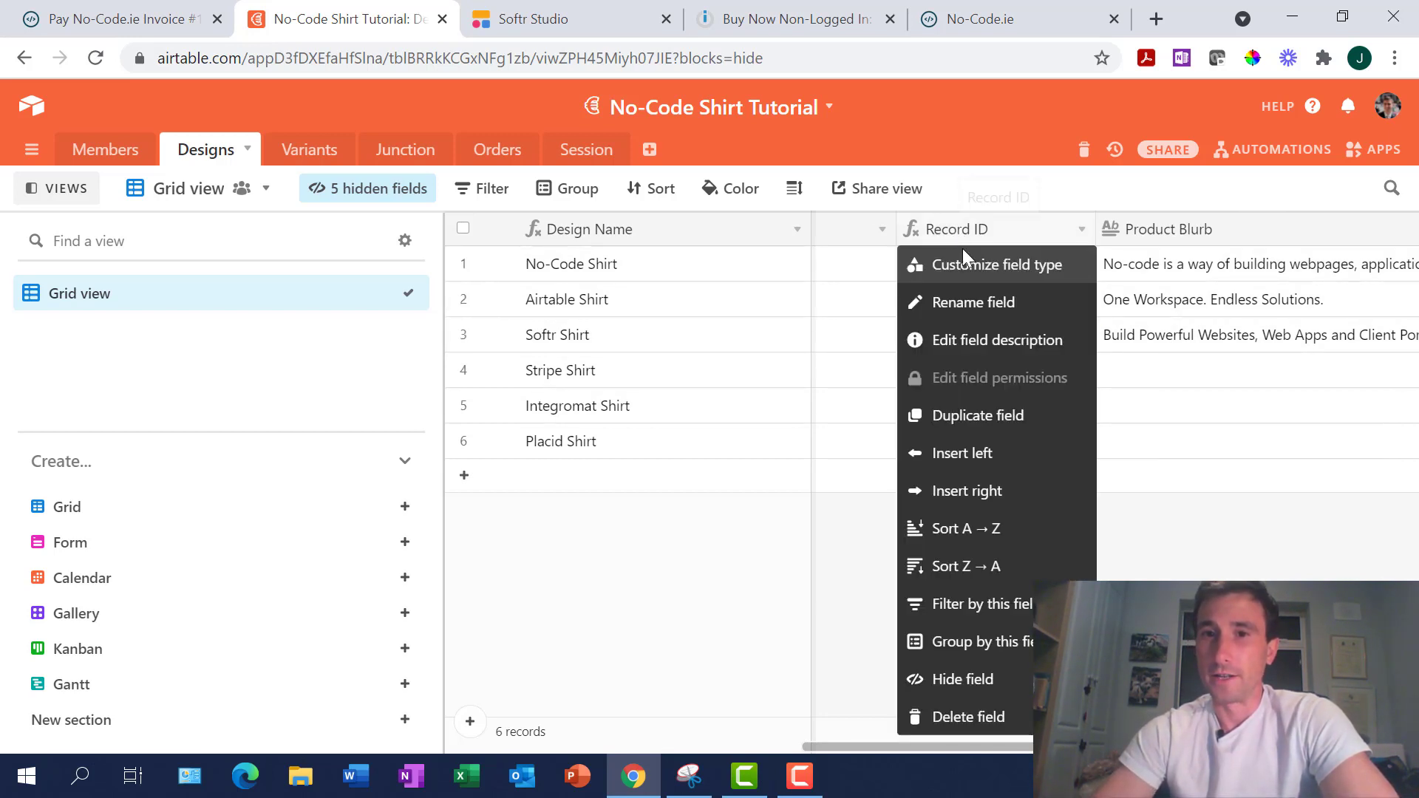
pyautogui.click(961, 263)
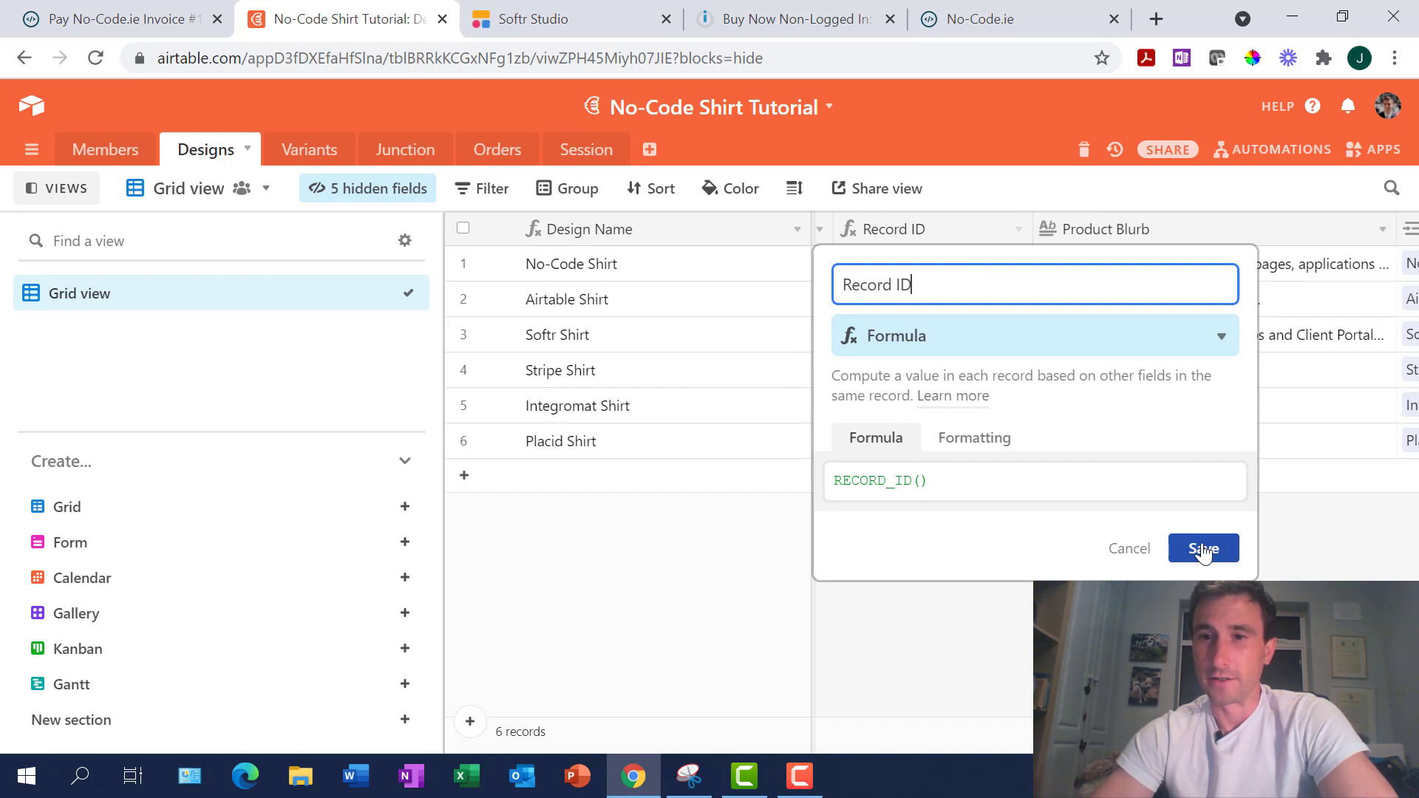
pyautogui.click(1203, 551)
pyautogui.click(959, 280)
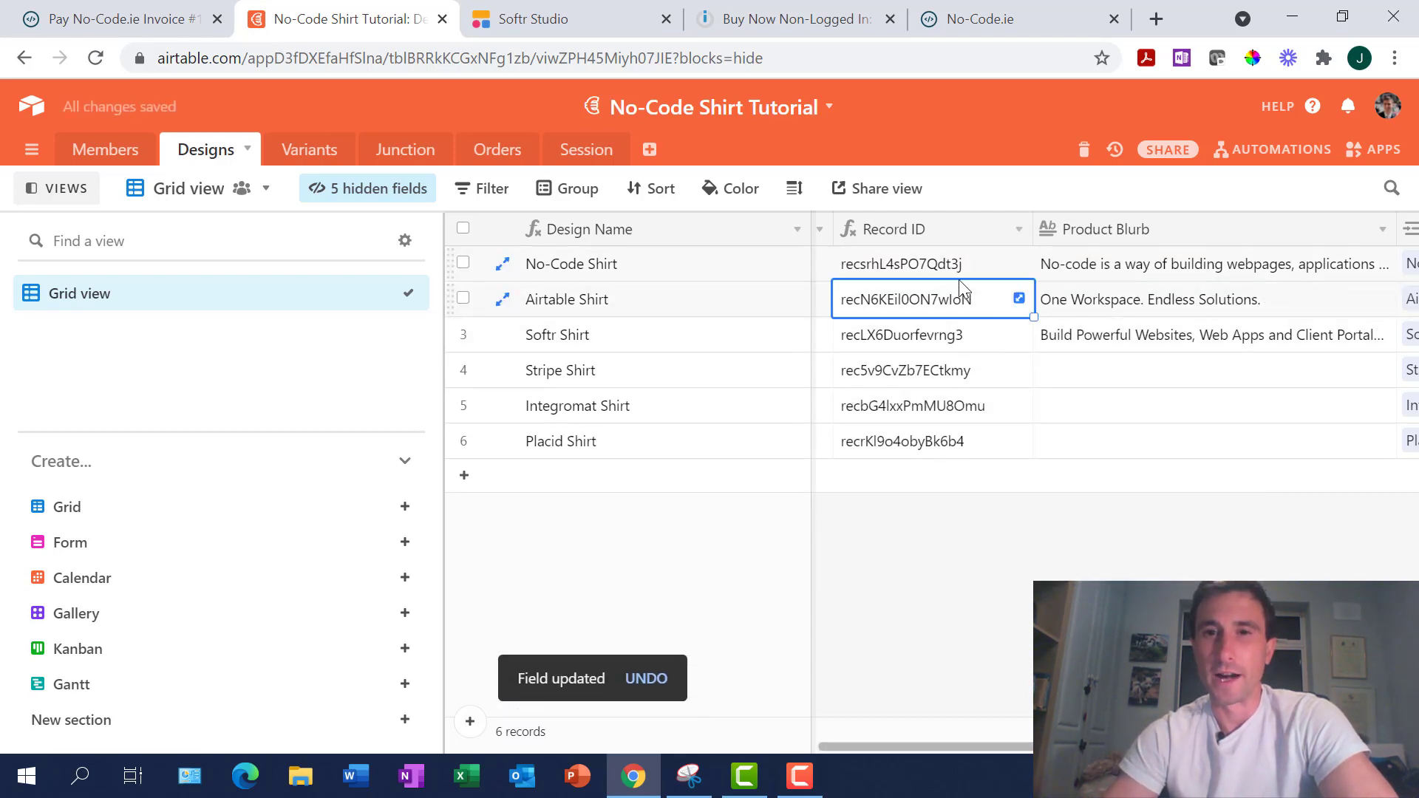
pyautogui.click(959, 278)
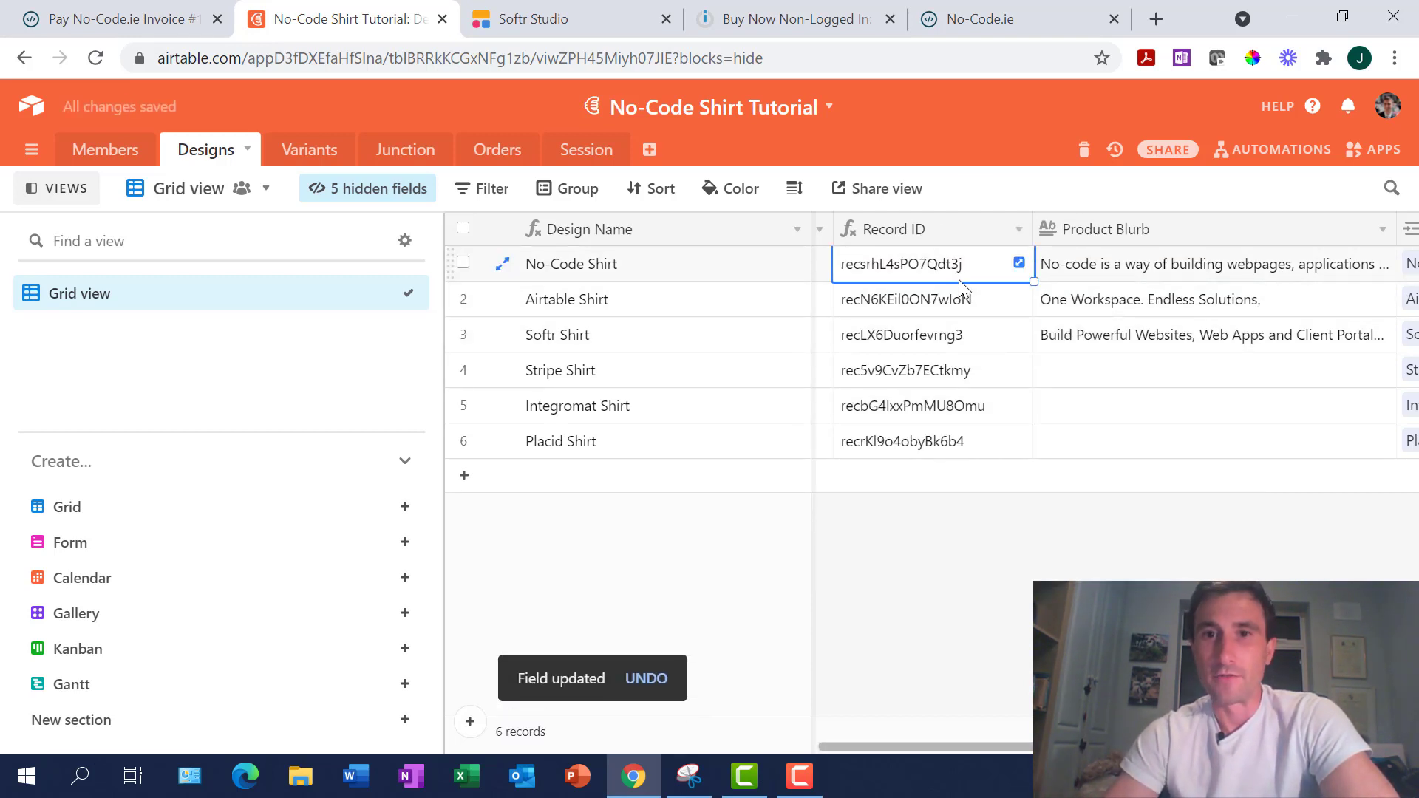
pyautogui.press('Down')
pyautogui.press('Up')
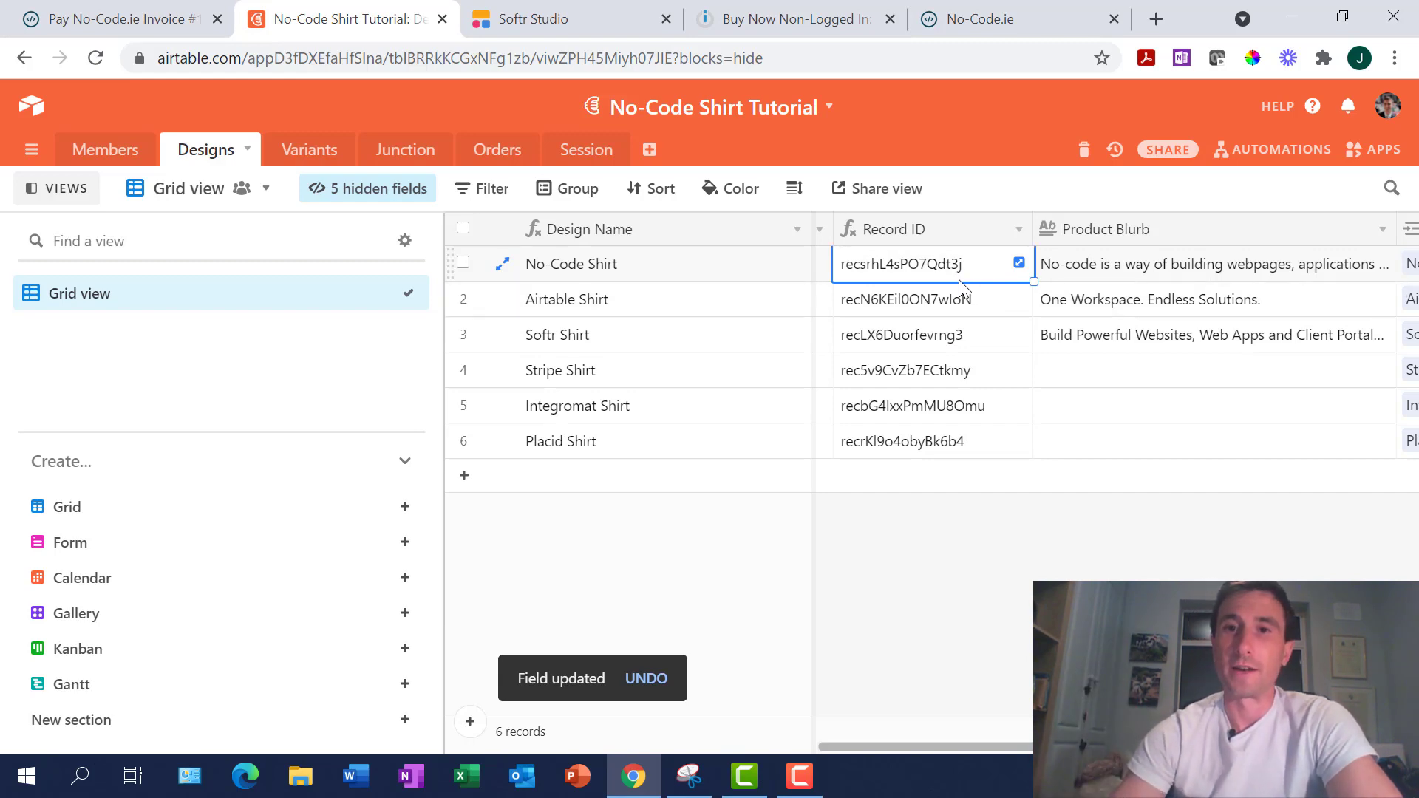
# Go back to the Junction table's Master Data view
pyautogui.click(410, 150)
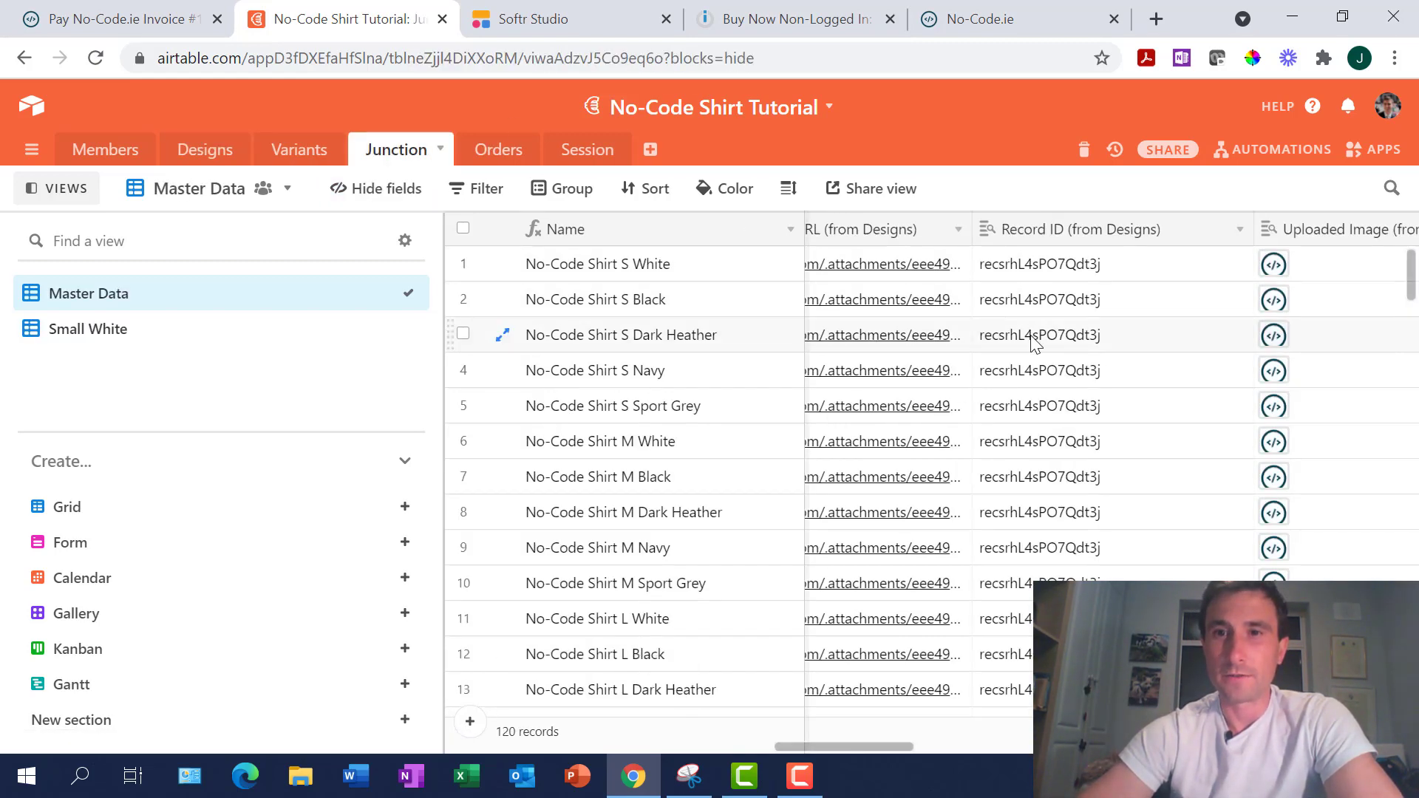
pyautogui.hscroll(-2, 1027, 340)
pyautogui.hscroll(3, 1024, 310)
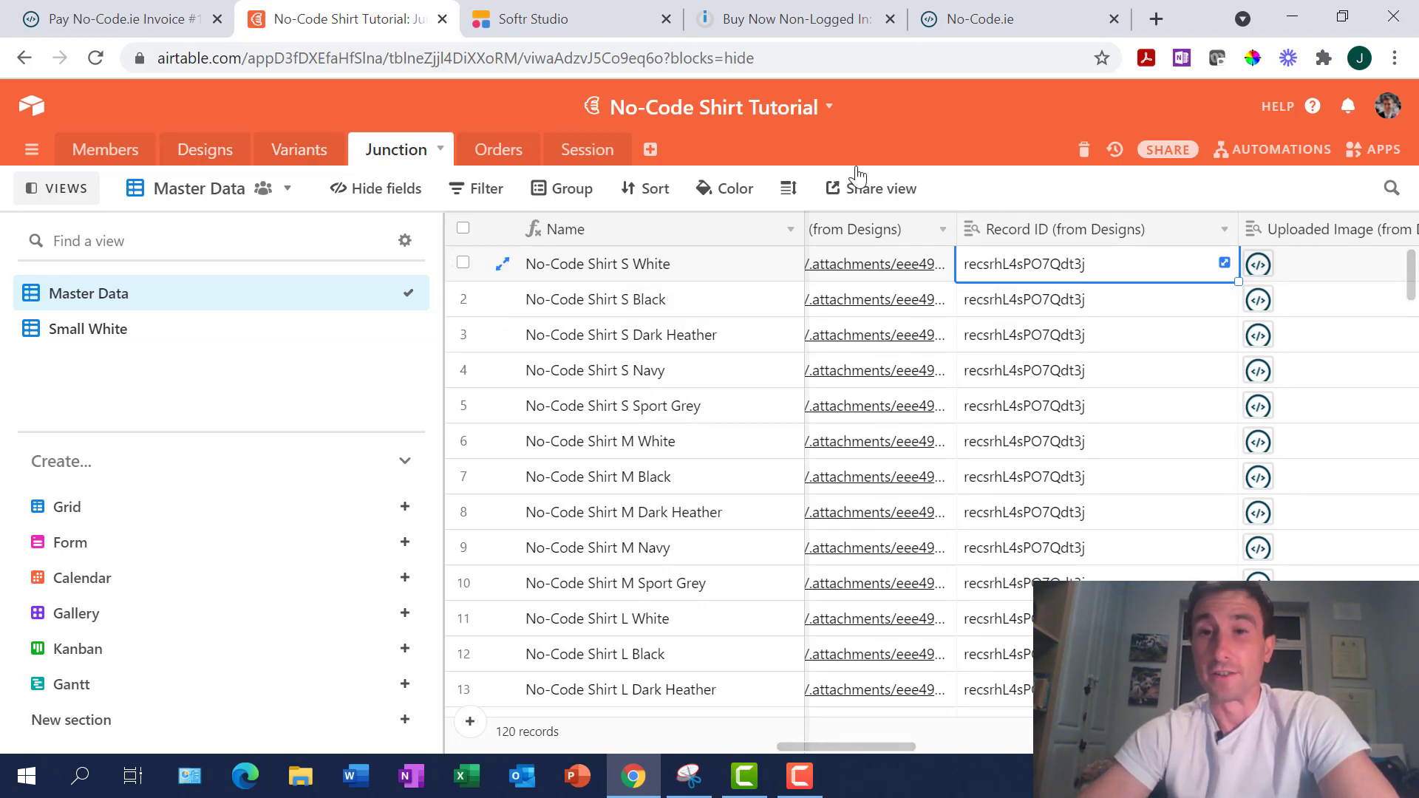
# Compare IDs in Airtable, then open the junction list filter's value choices
pyautogui.click(553, 17)
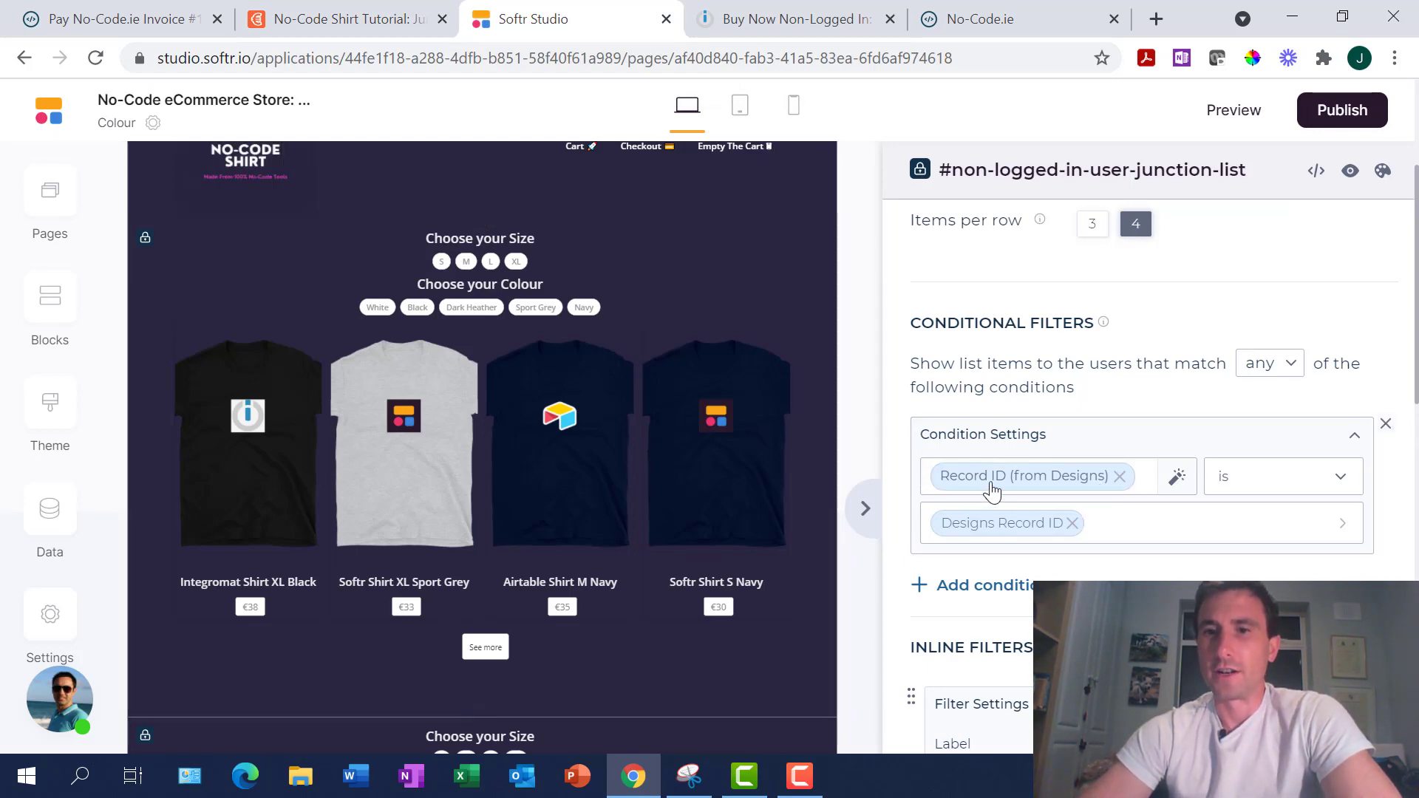
pyautogui.click(346, 19)
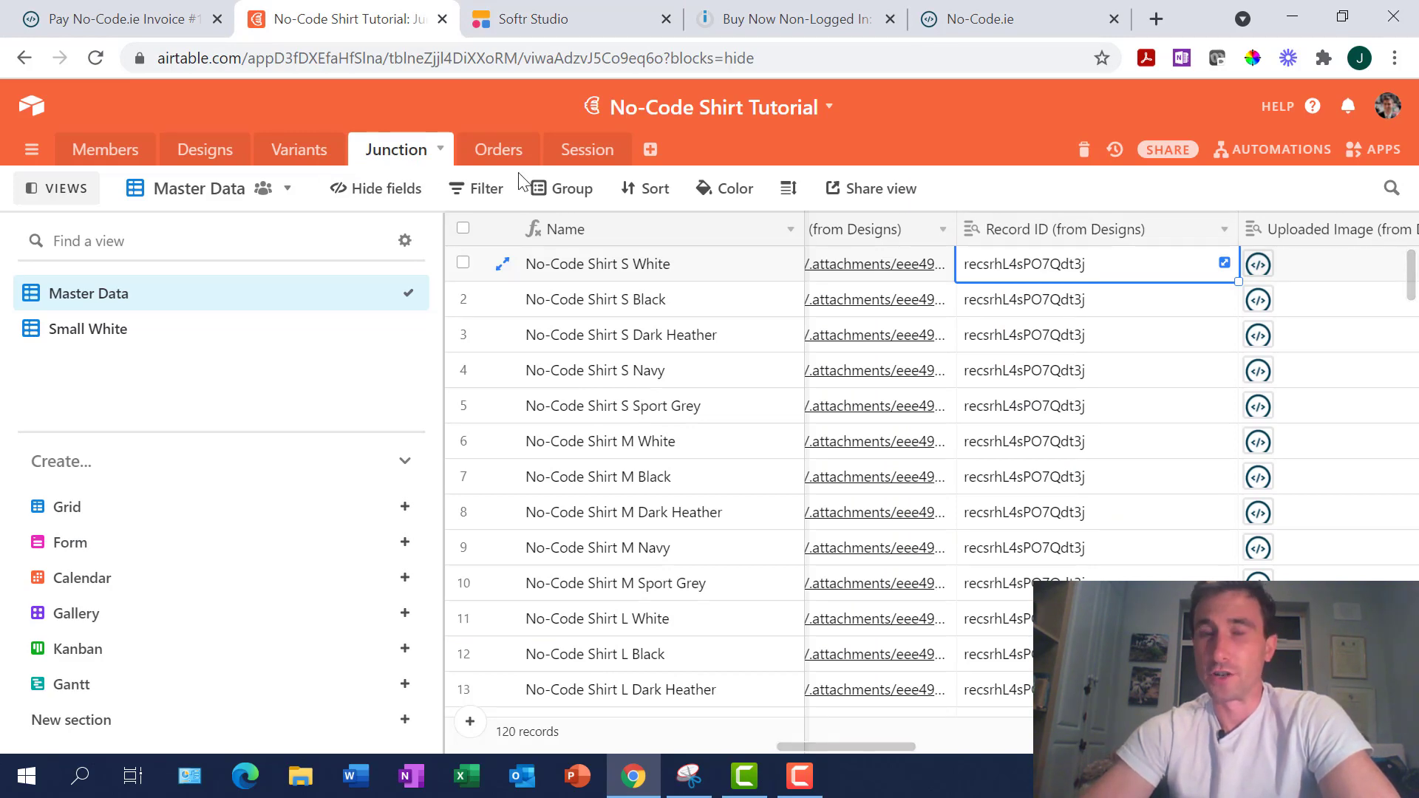
pyautogui.click(555, 20)
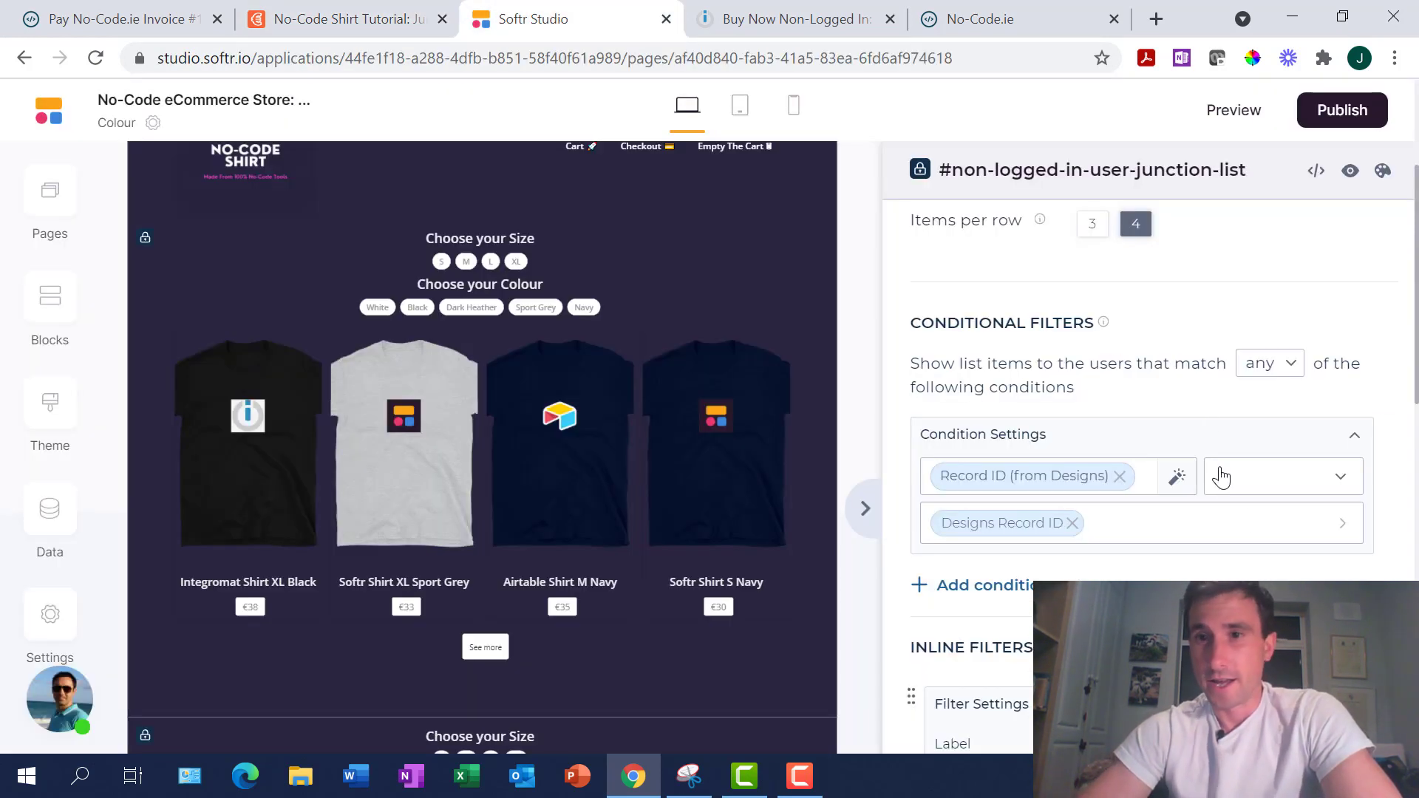
pyautogui.click(1346, 540)
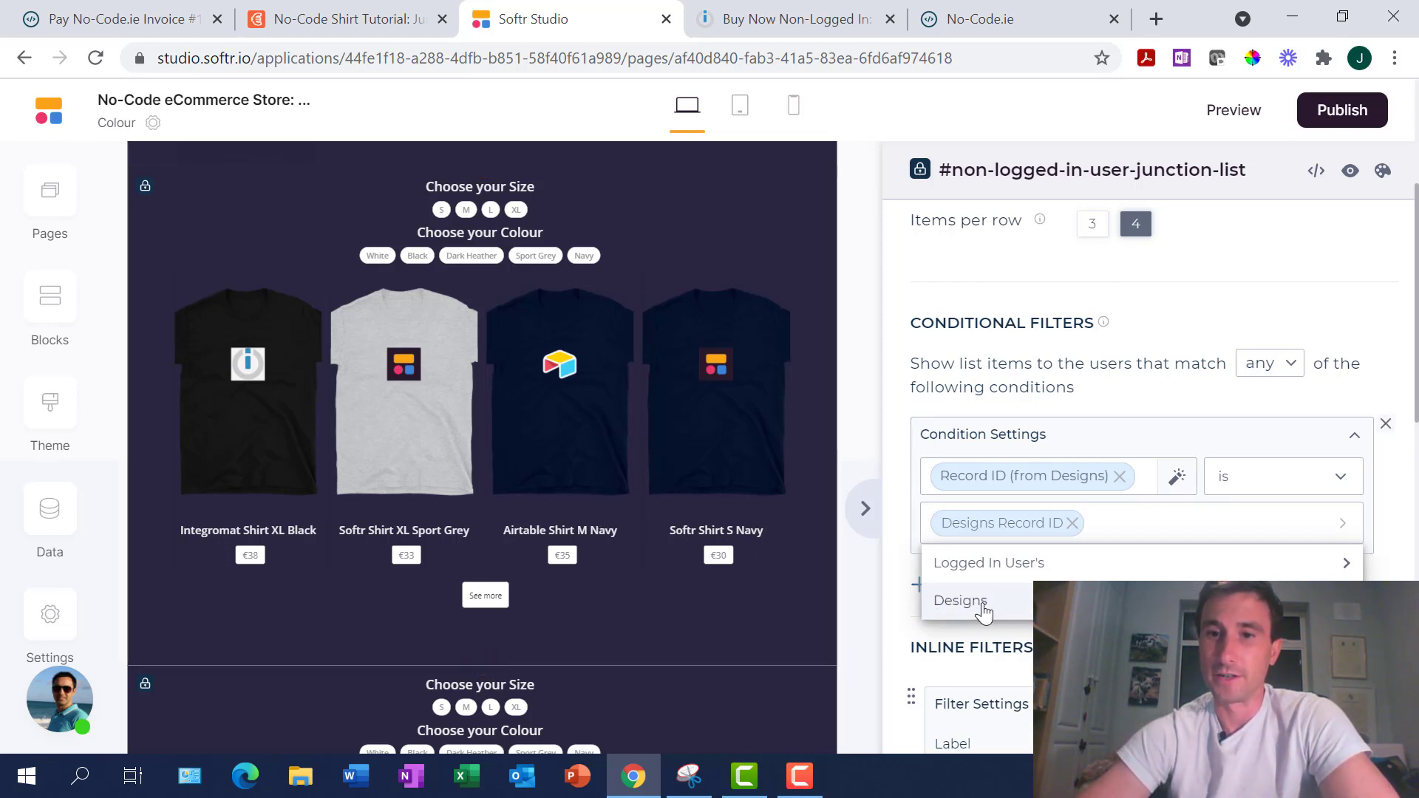
# Browse the Designs fields available as the filter value
pyautogui.scroll(-7, 626, 473)
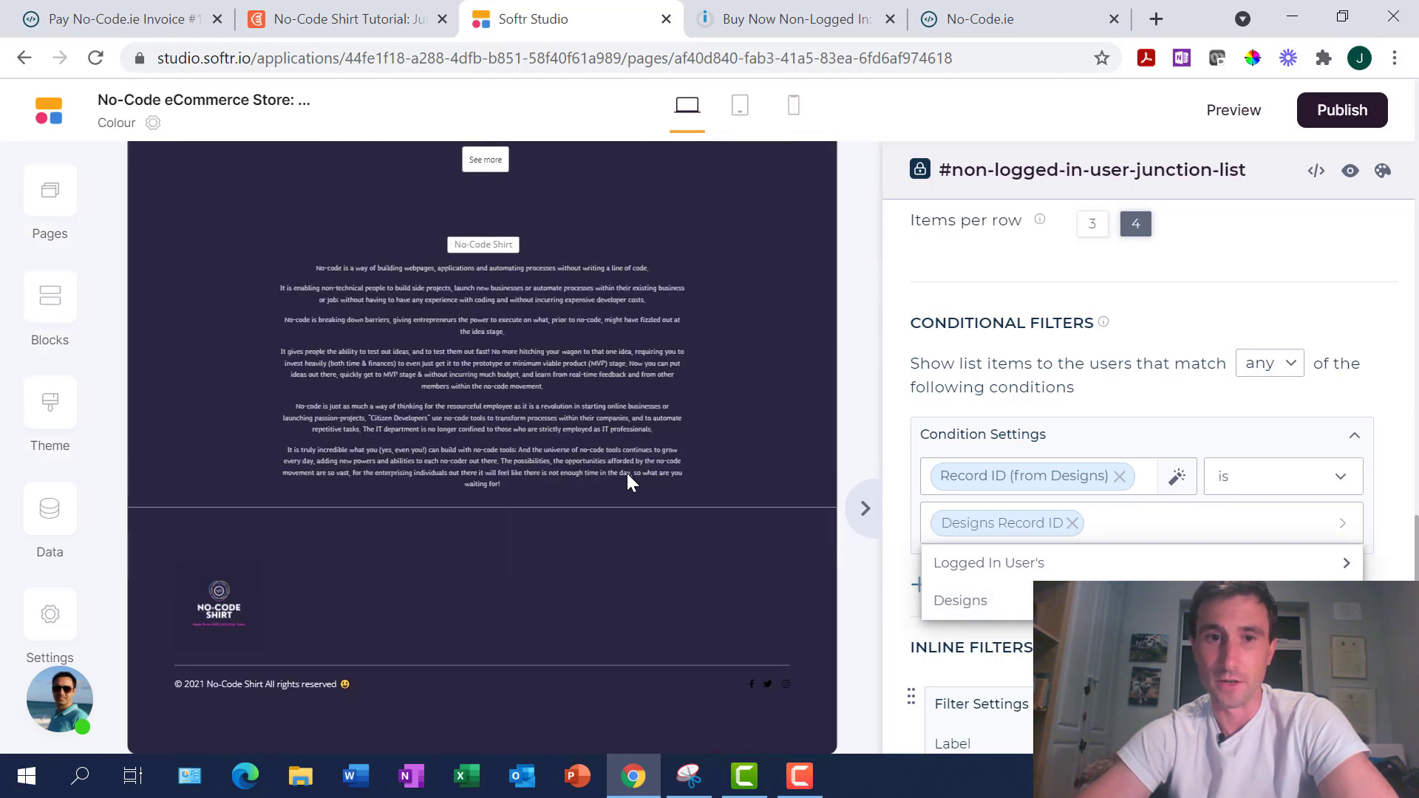
pyautogui.scroll(3, 627, 473)
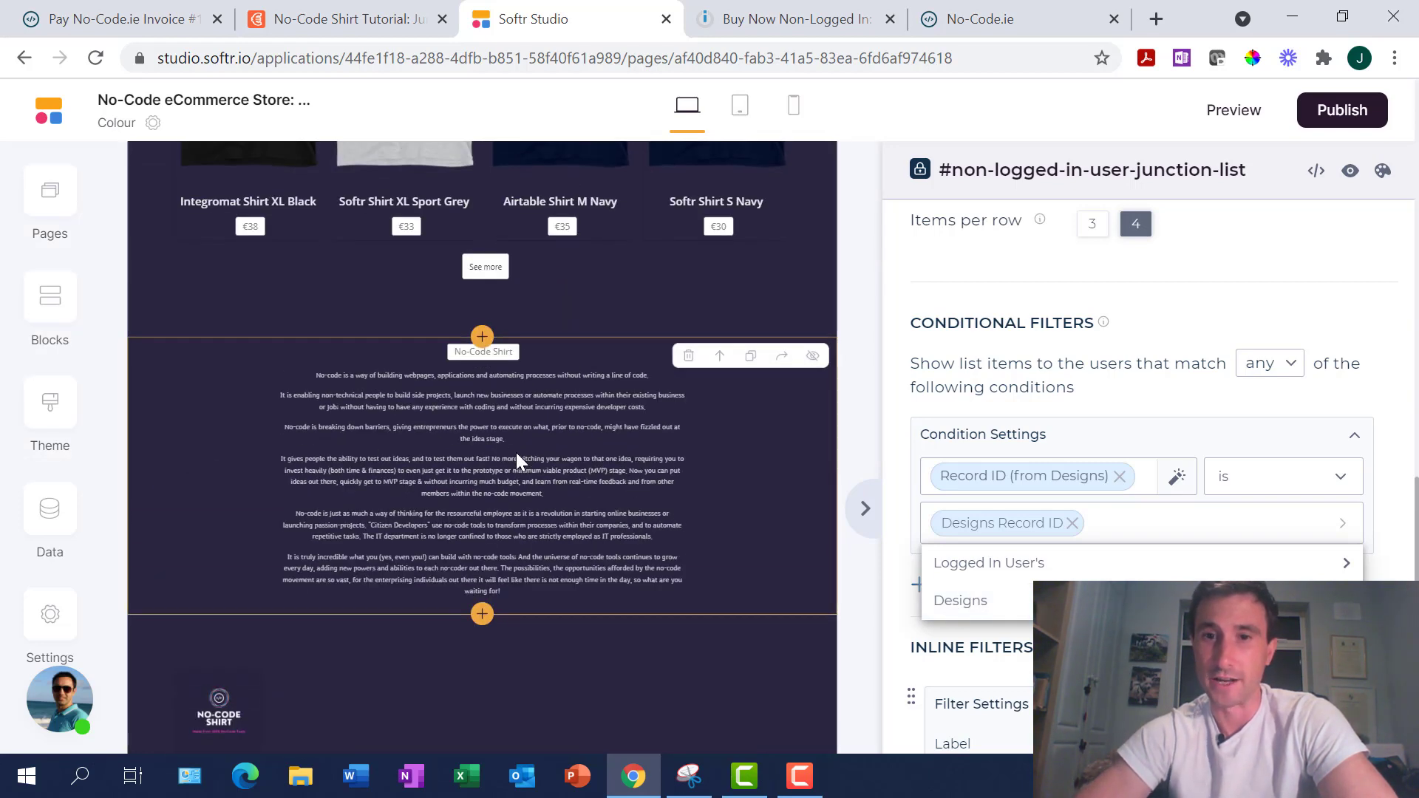
pyautogui.scroll(-8, 516, 452)
pyautogui.scroll(1, 516, 452)
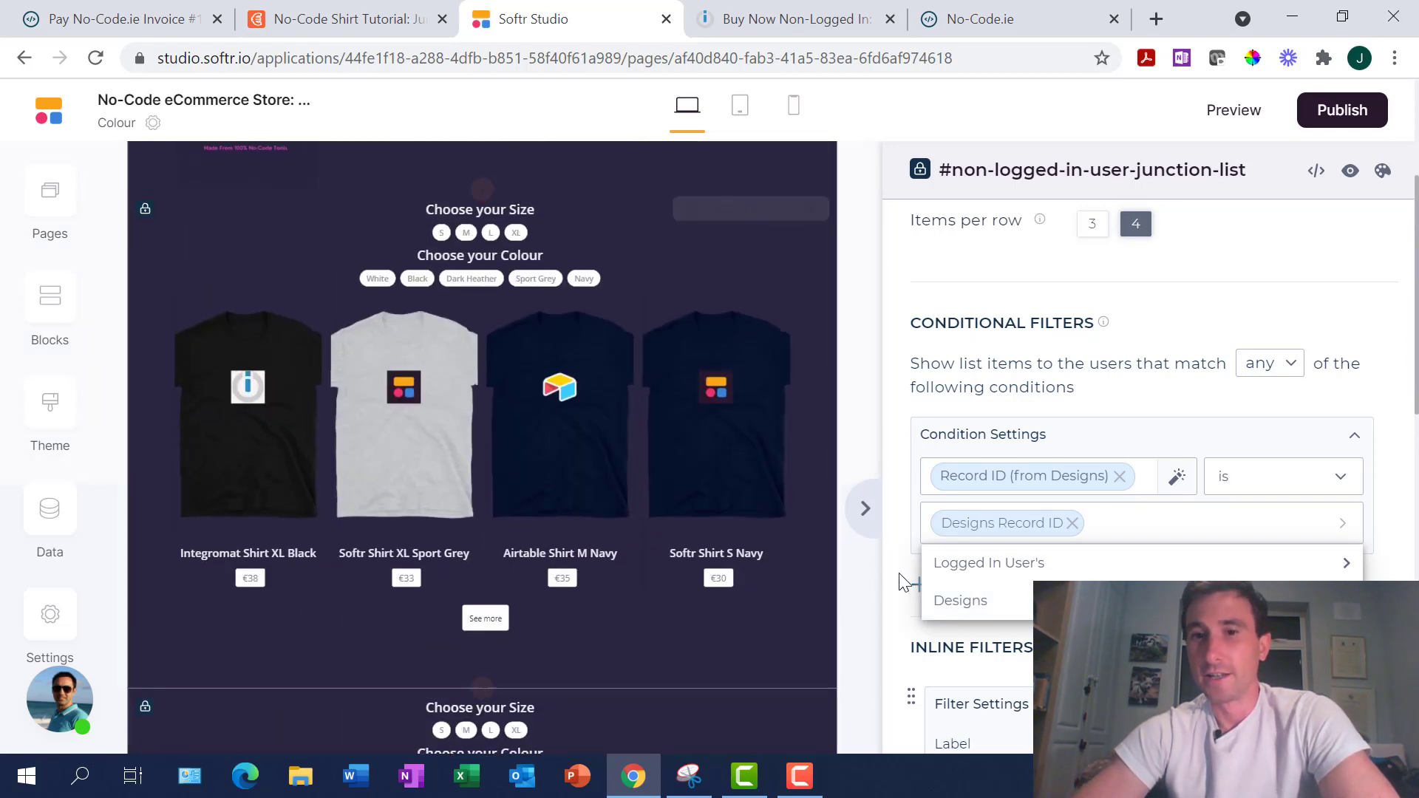
pyautogui.click(957, 601)
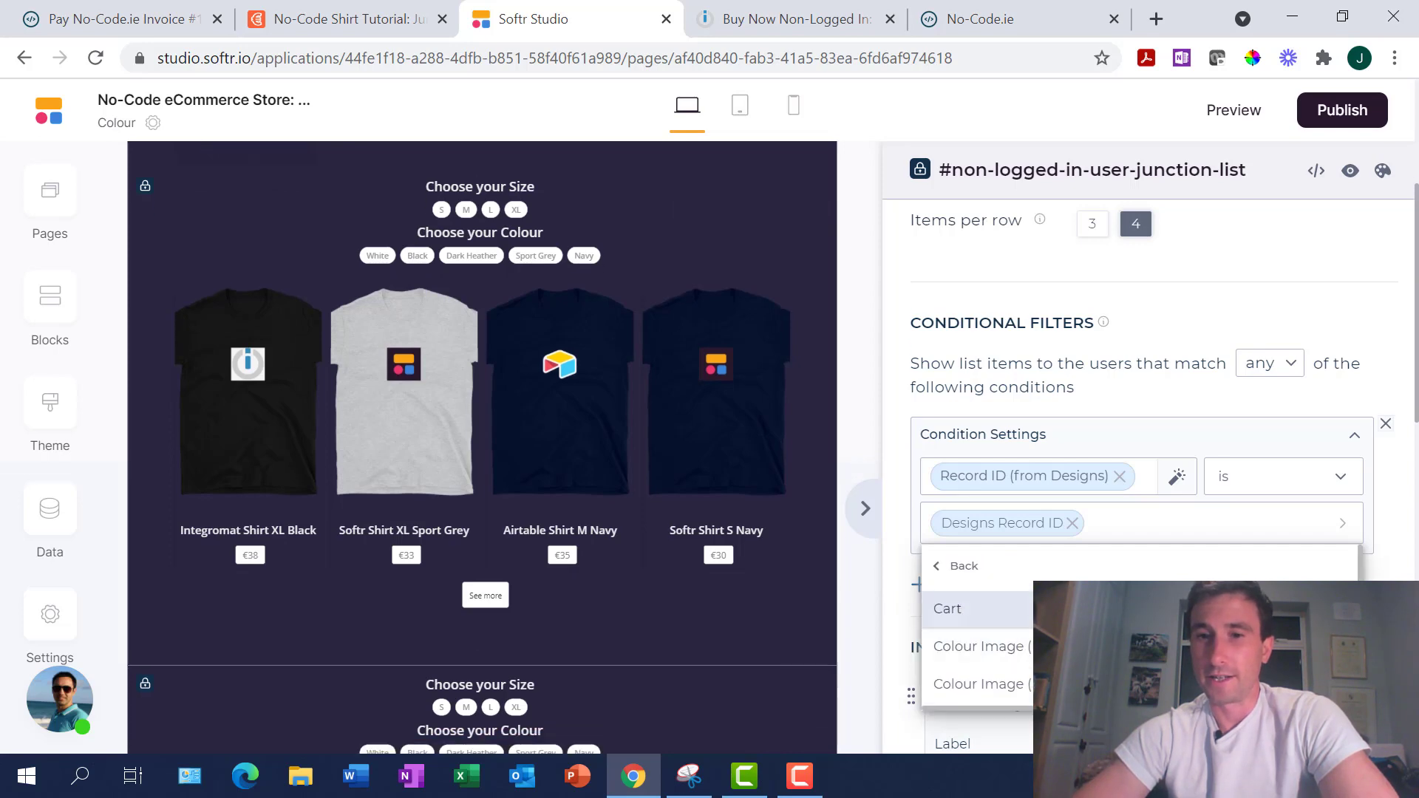
pyautogui.scroll(-4, 983, 628)
pyautogui.scroll(4, 983, 628)
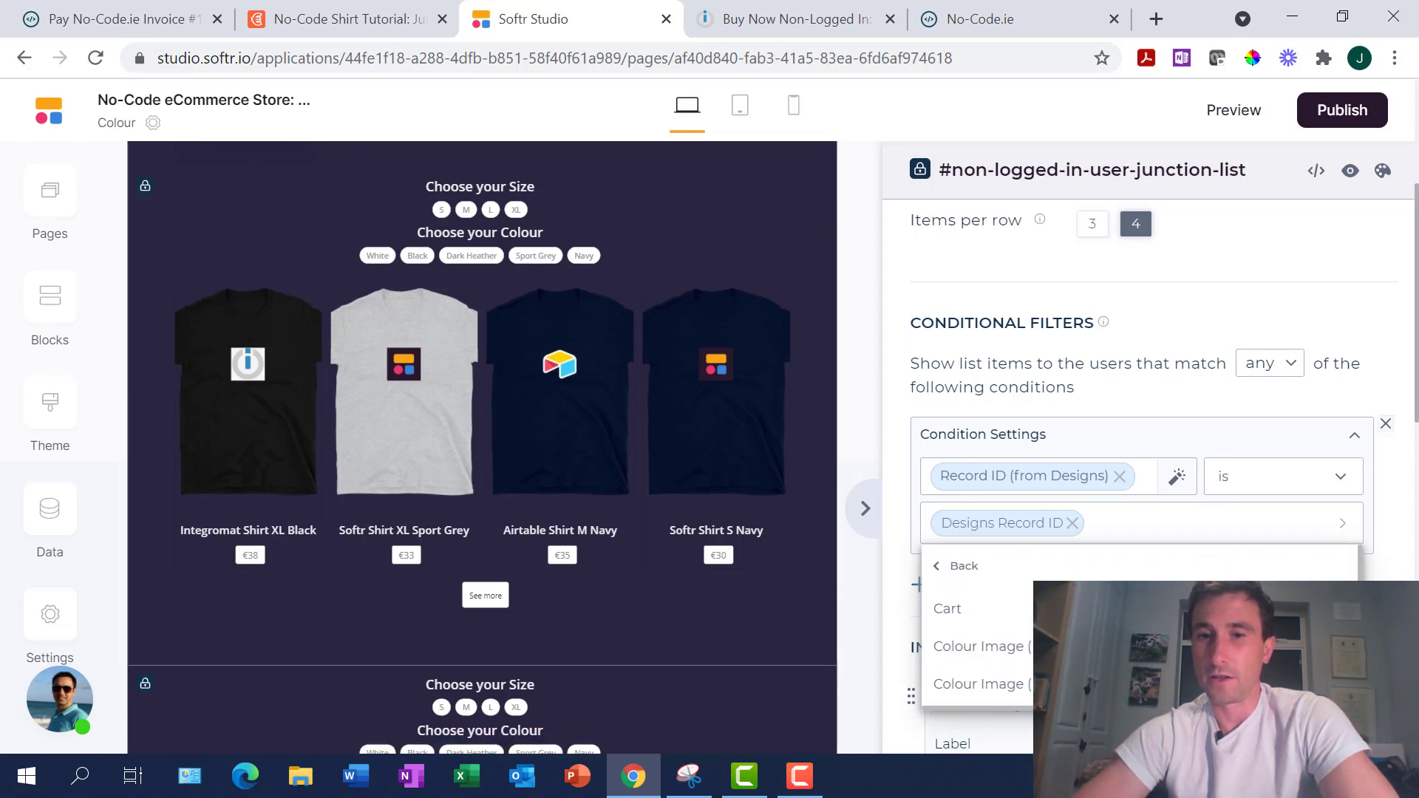
# Check Designs record IDs in Airtable, then set the filter value to Designs Record ID
pyautogui.click(314, 10)
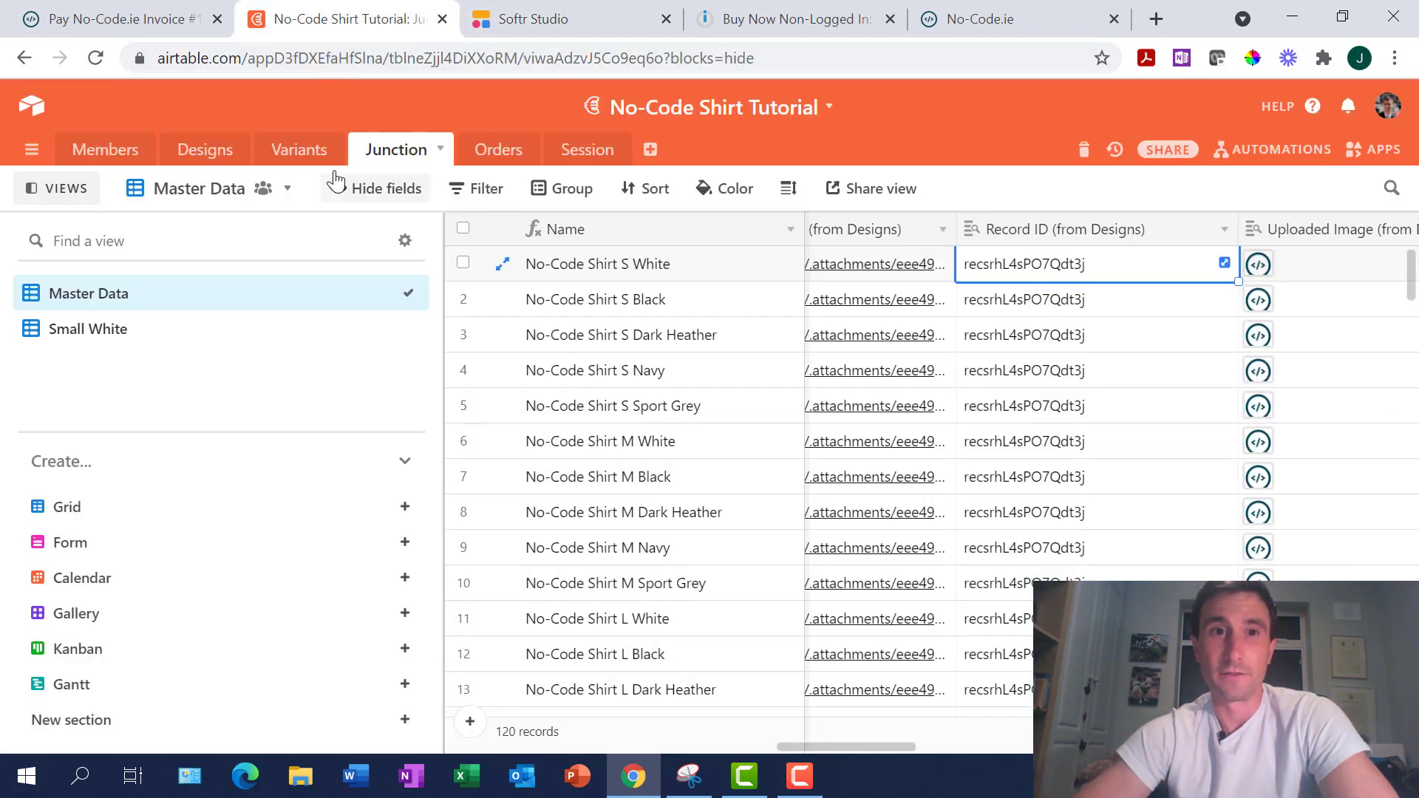
pyautogui.click(201, 150)
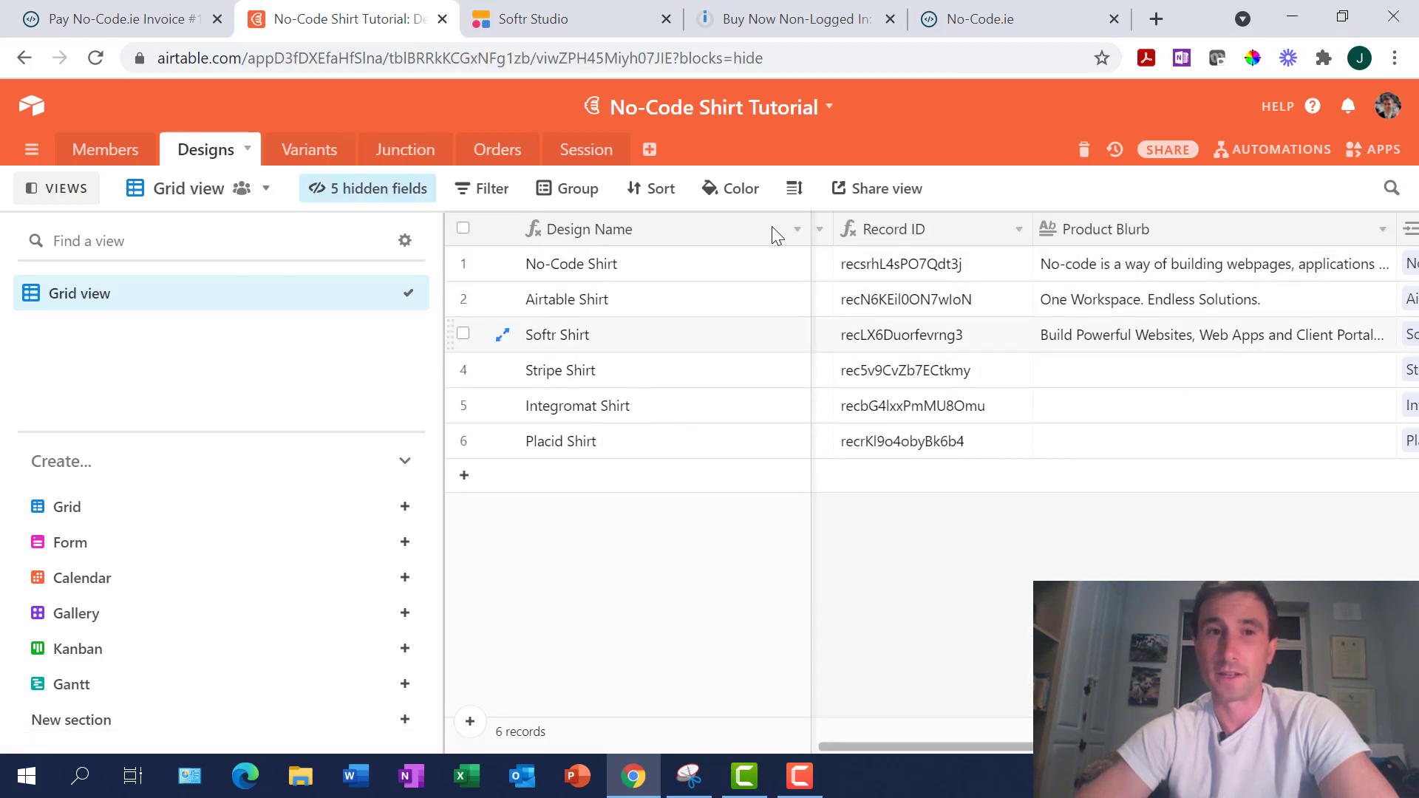
pyautogui.click(587, 20)
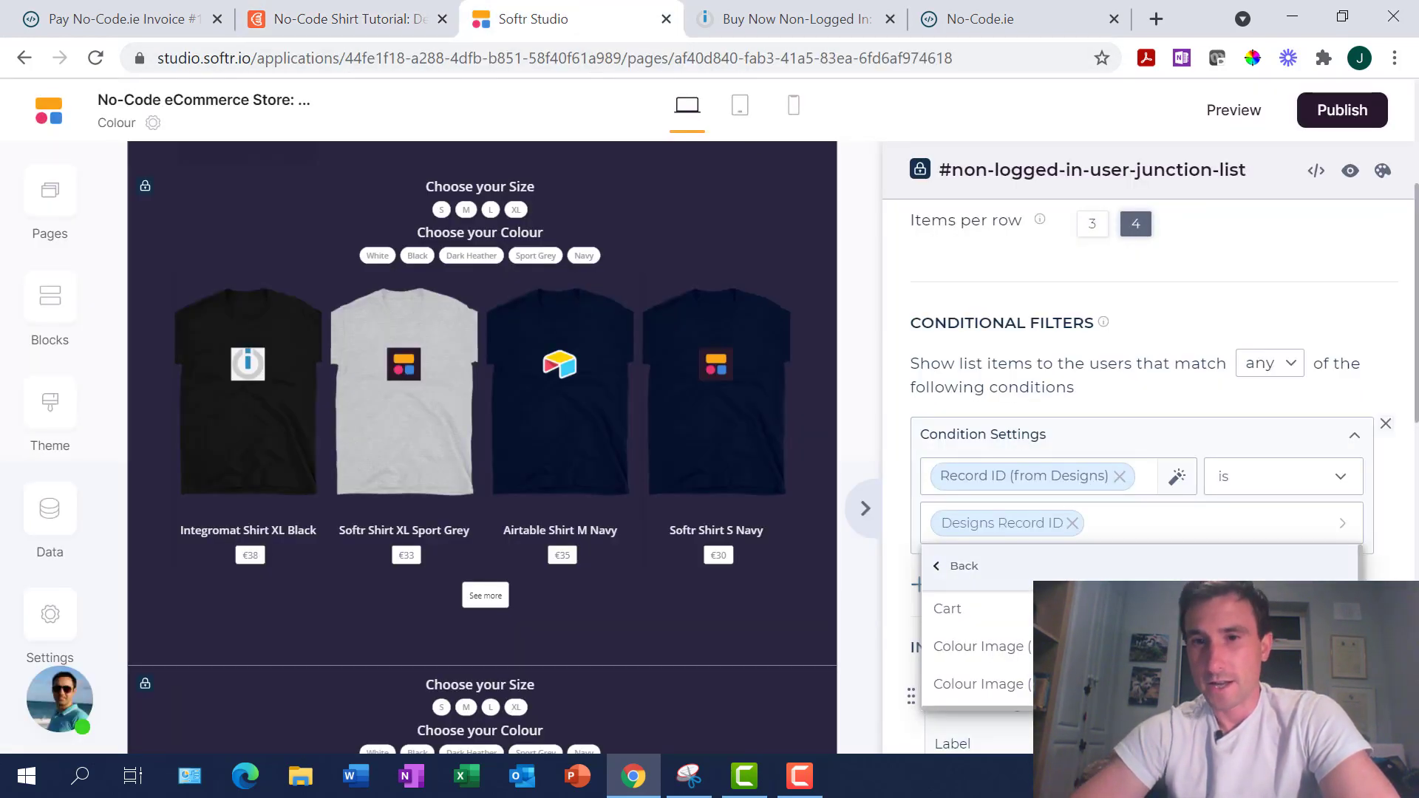
pyautogui.scroll(-5, 976, 628)
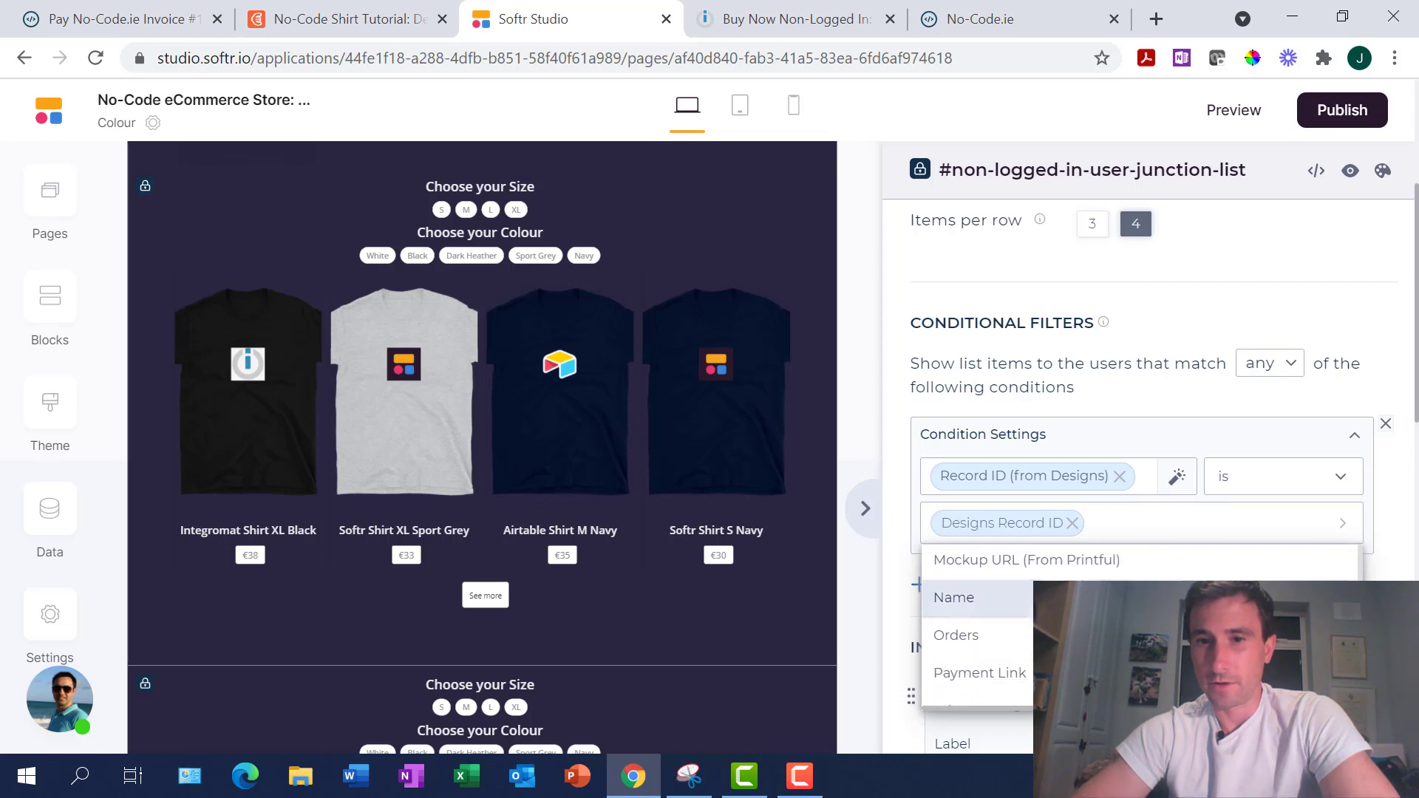
pyautogui.scroll(-5, 987, 608)
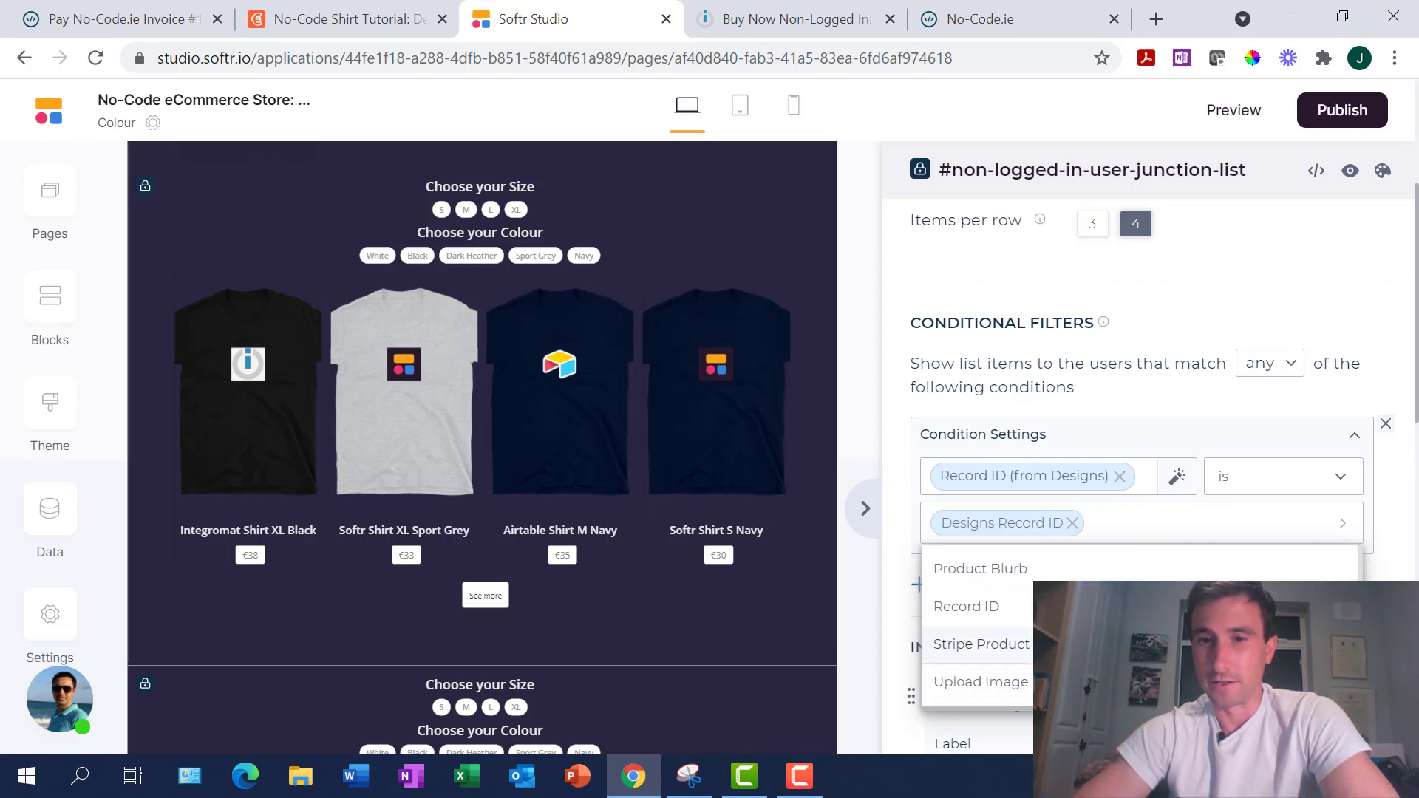
pyautogui.click(986, 607)
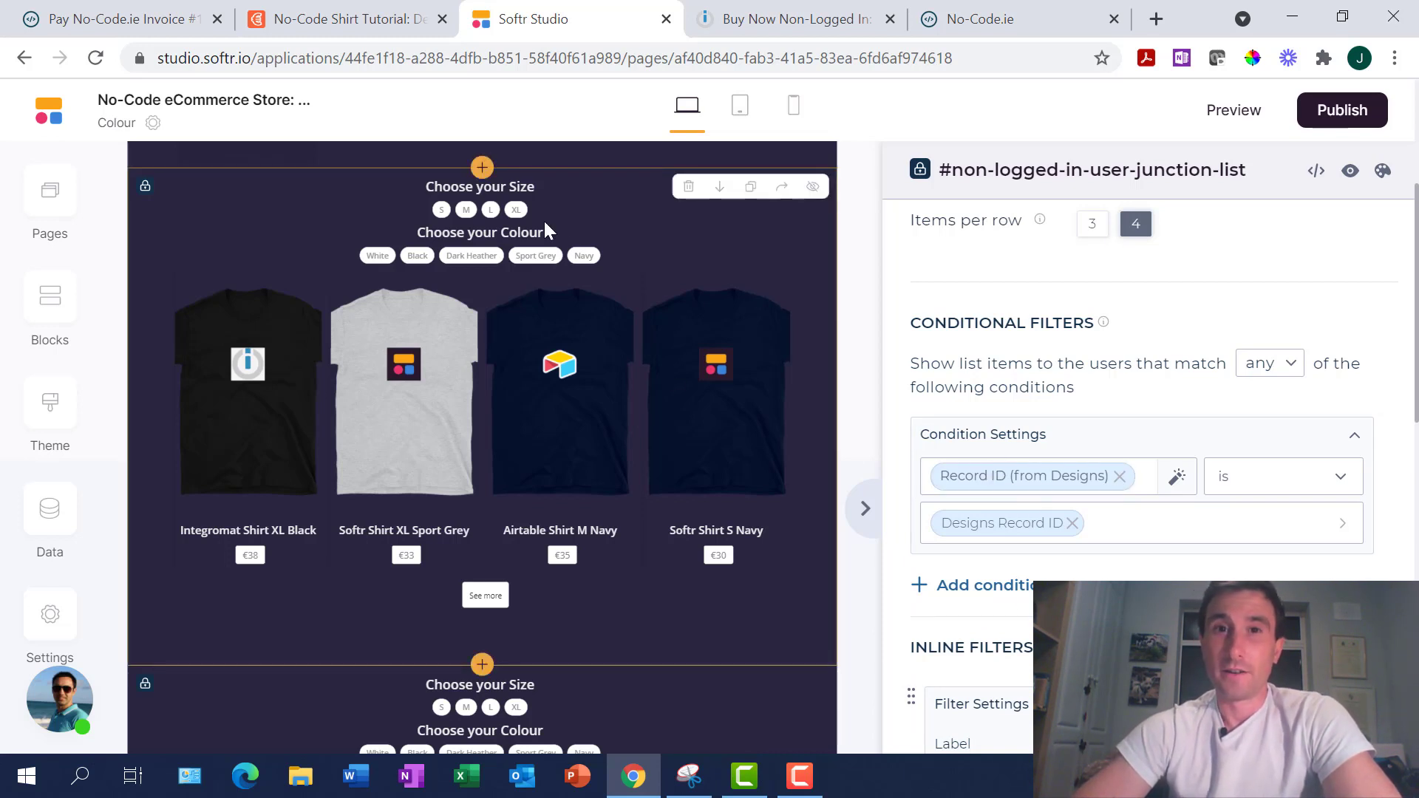
pyautogui.click(118, 19)
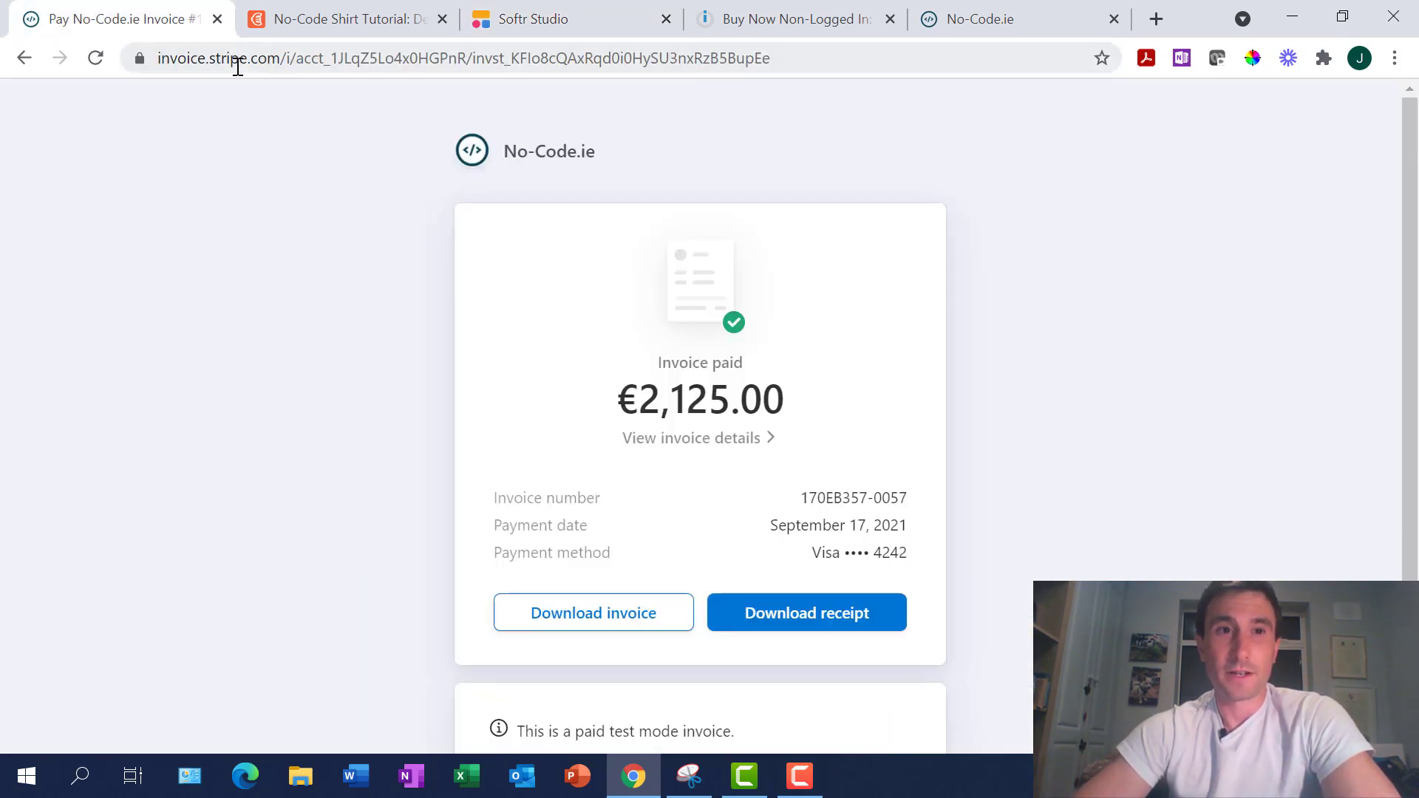
# Load the live site shirt.softr.app and open The Toolbox's shirt designs
pyautogui.click(237, 66)
pyautogui.write('shir')
pyautogui.press('Return')
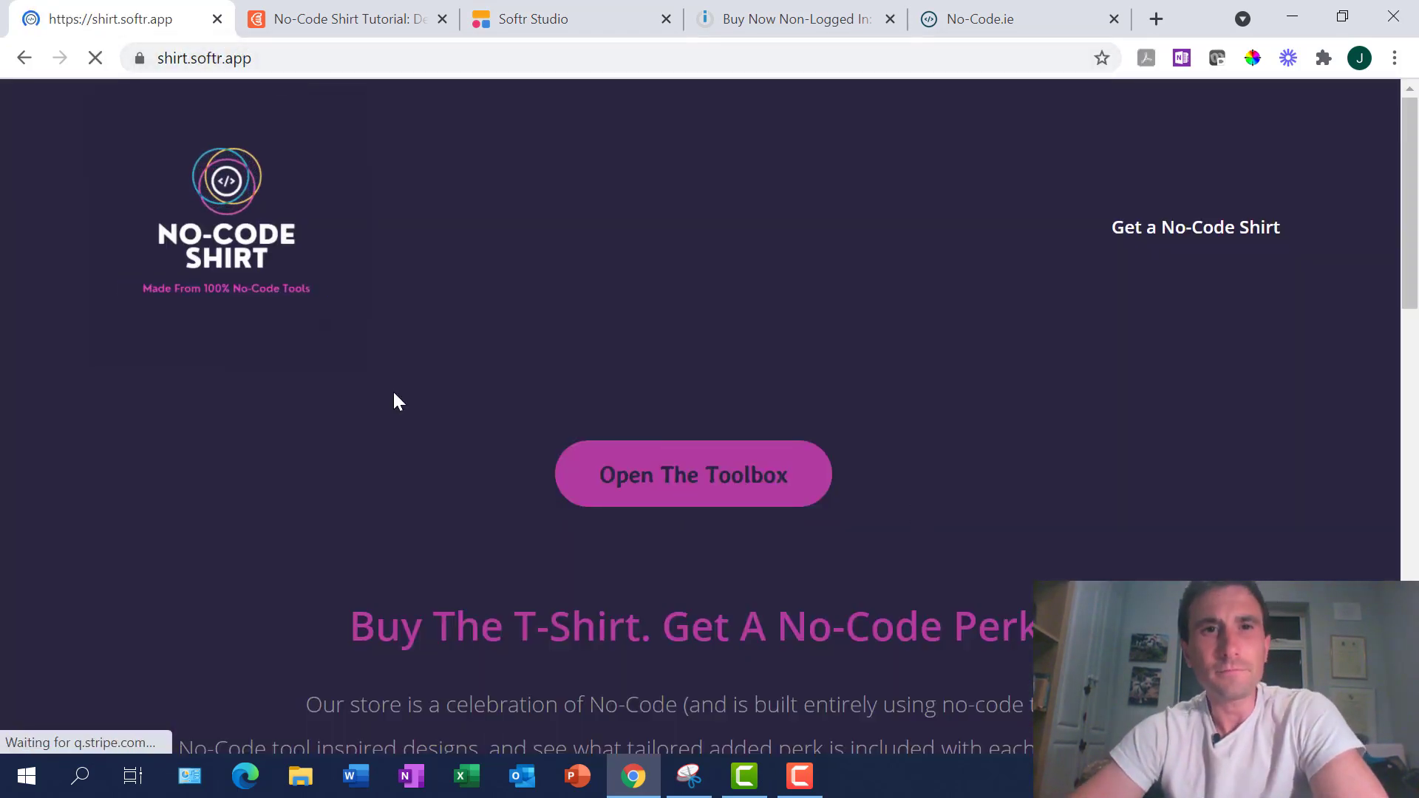
pyautogui.click(724, 467)
pyautogui.scroll(-5, 732, 450)
pyautogui.scroll(1, 731, 451)
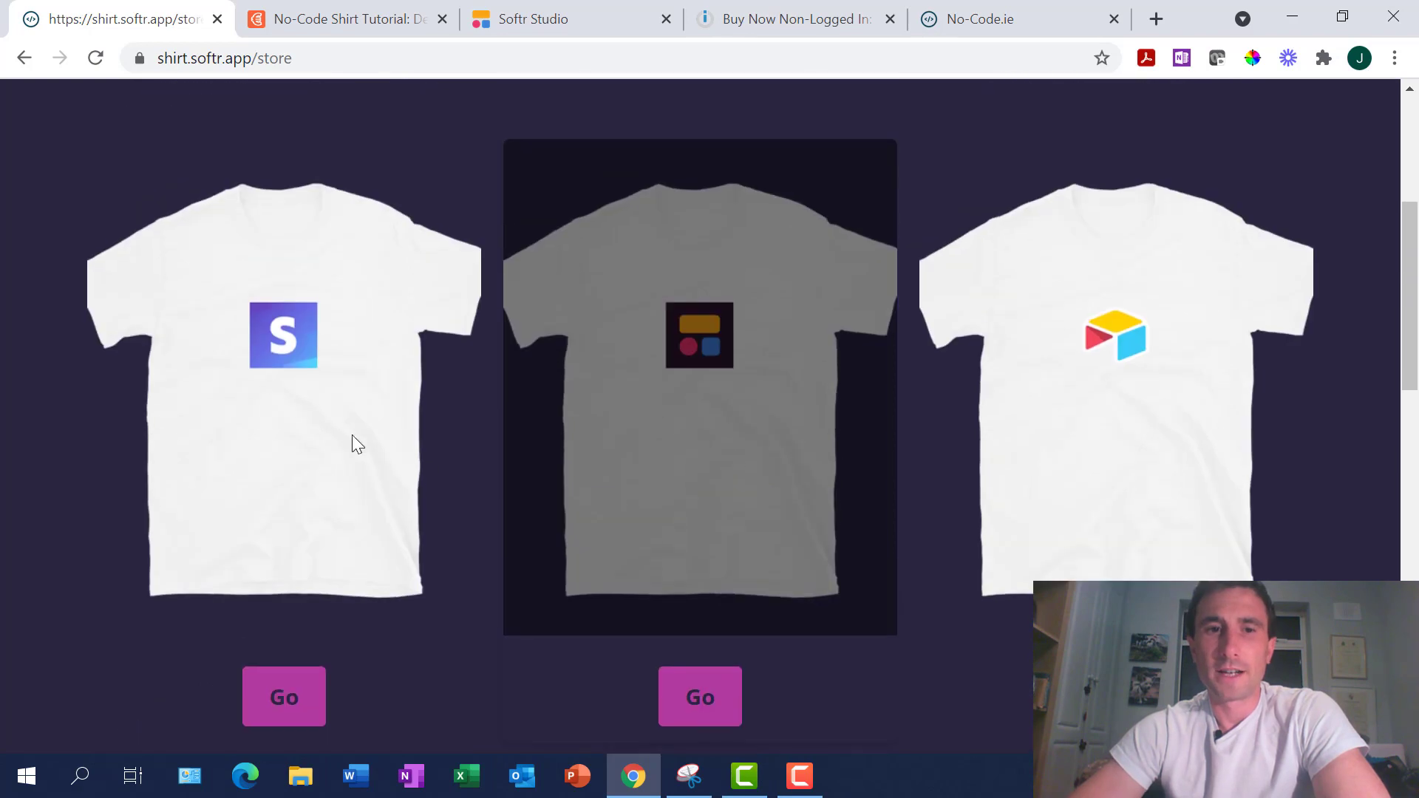
pyautogui.scroll(-7, 1130, 447)
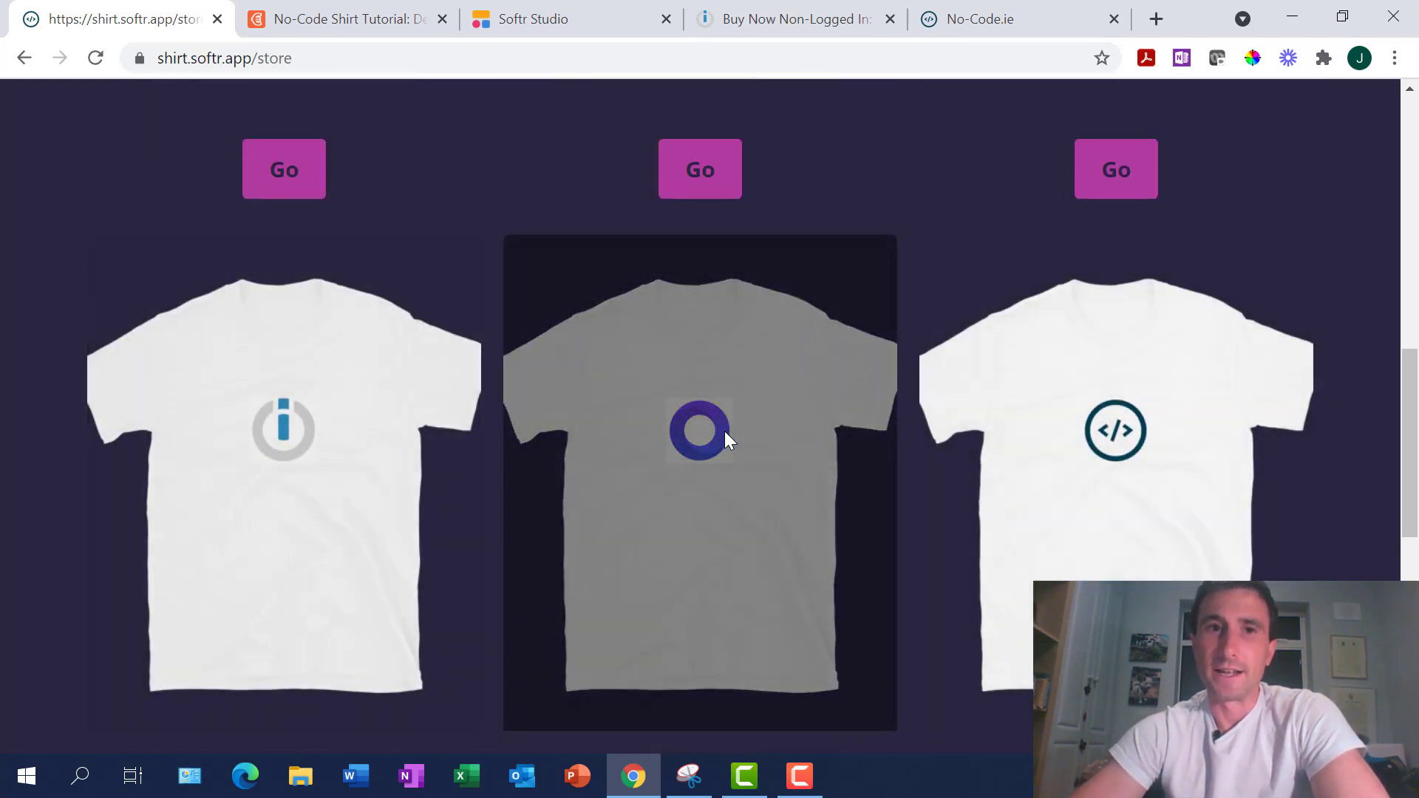
pyautogui.scroll(-3, 724, 432)
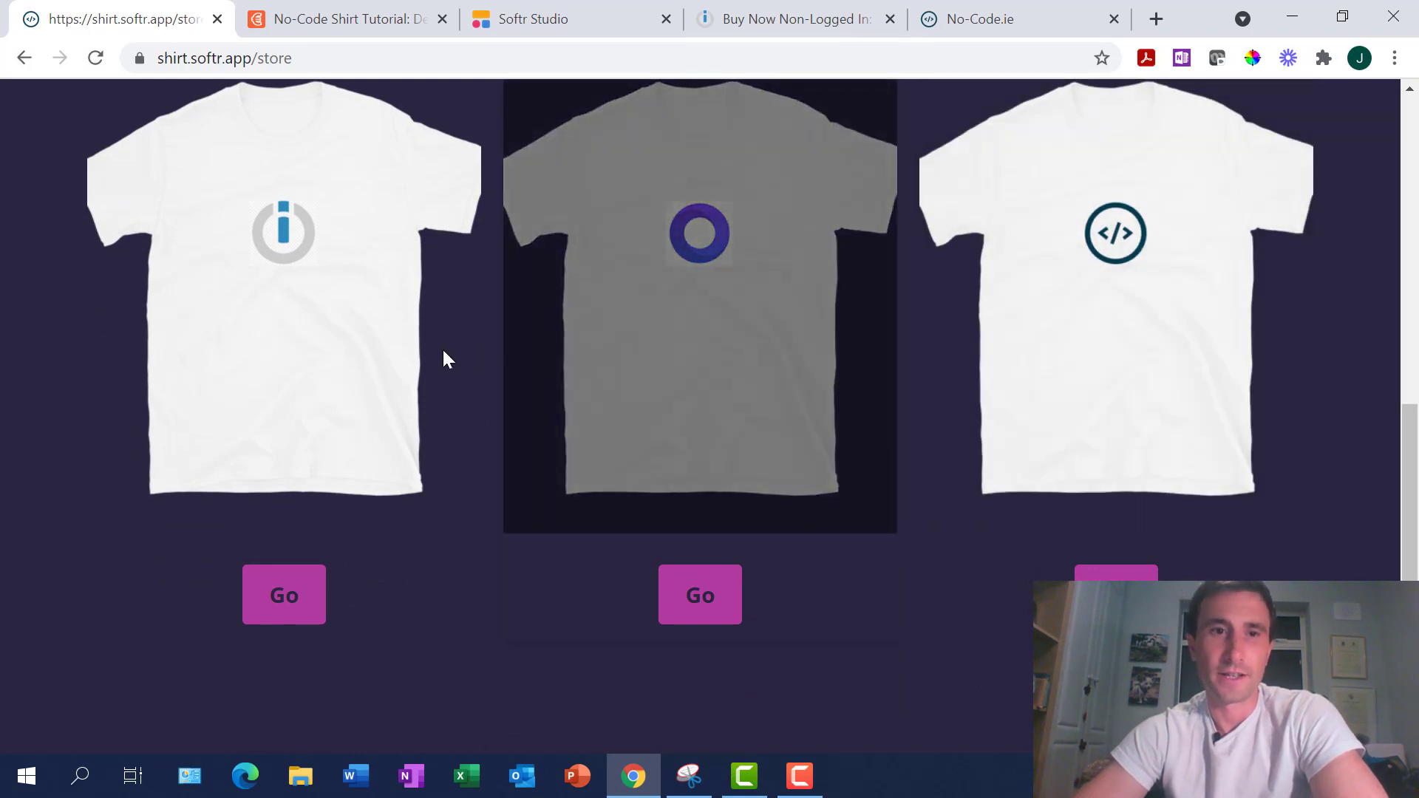
pyautogui.scroll(7, 425, 355)
pyautogui.scroll(2, 850, 369)
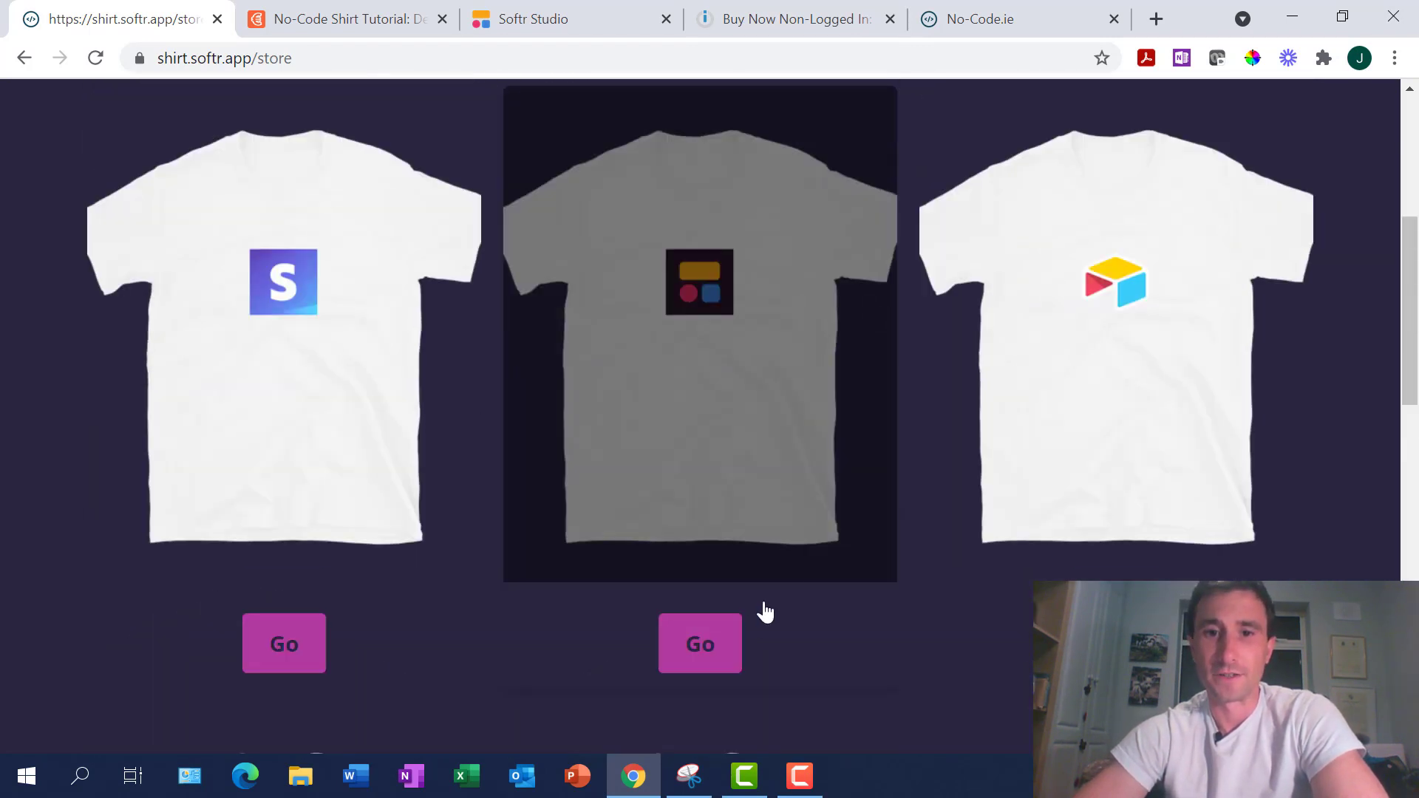
# Open the Softr Shirt's colour page, listing only its variants such as S Navy at €30
pyautogui.click(713, 645)
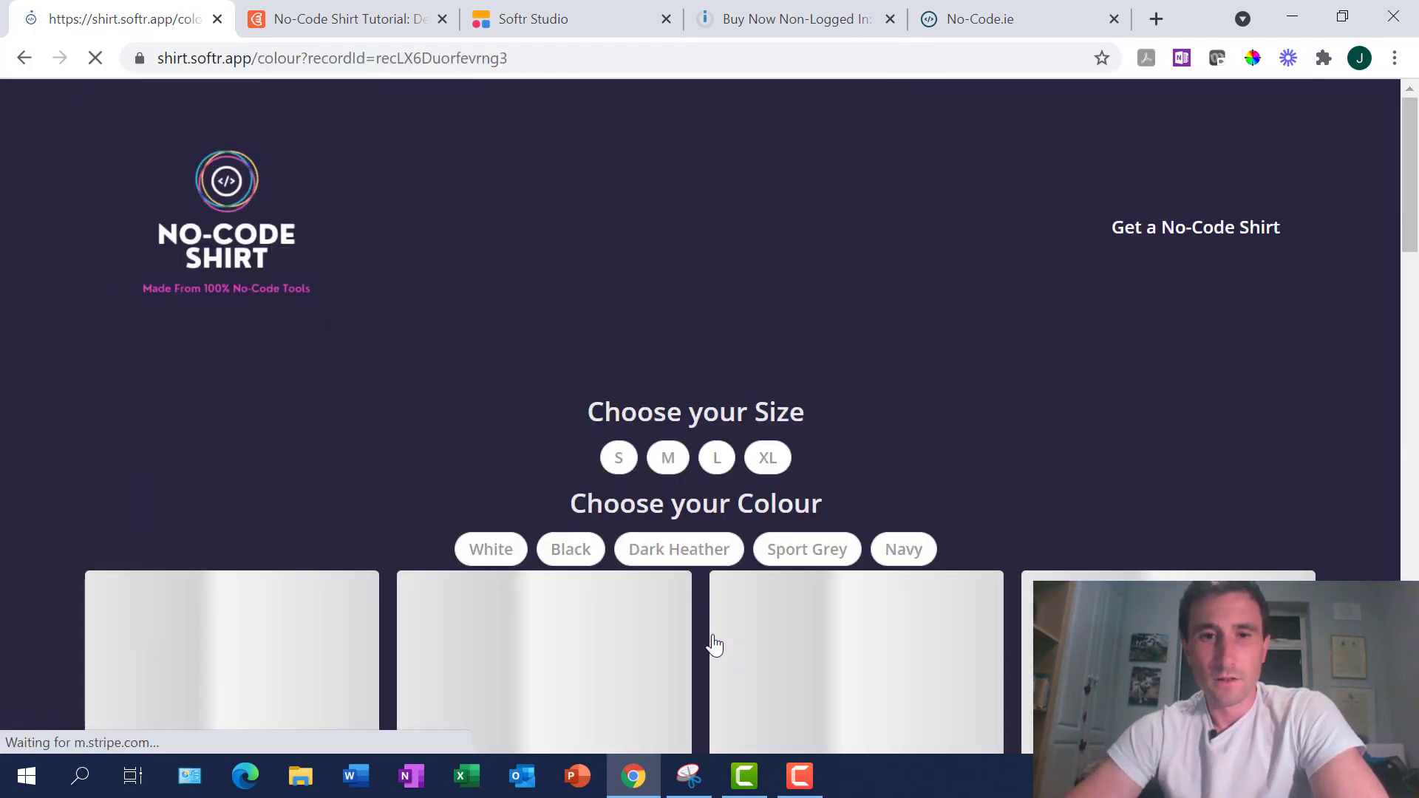
pyautogui.scroll(-2, 912, 412)
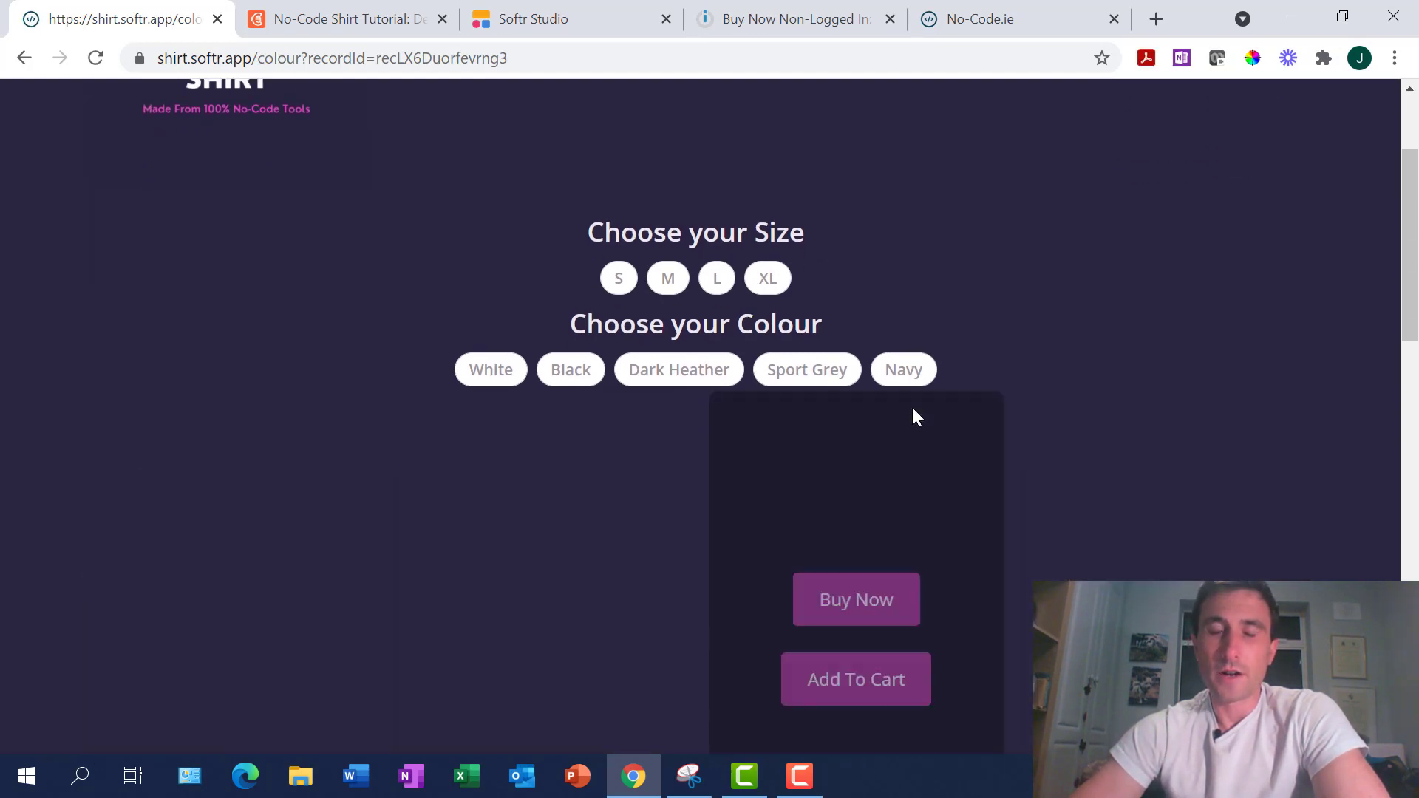
pyautogui.scroll(-3, 930, 317)
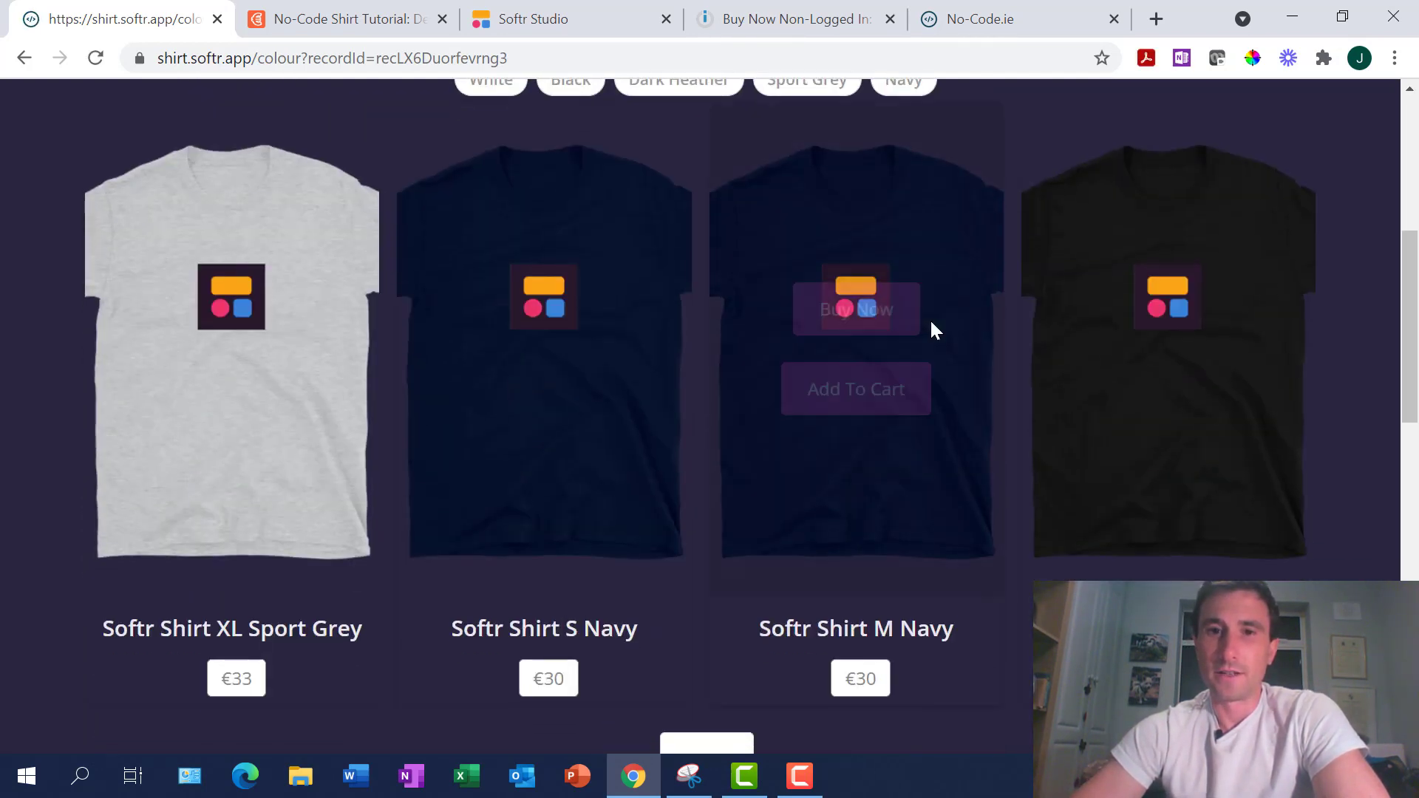
pyautogui.scroll(-5, 929, 325)
pyautogui.scroll(8, 930, 325)
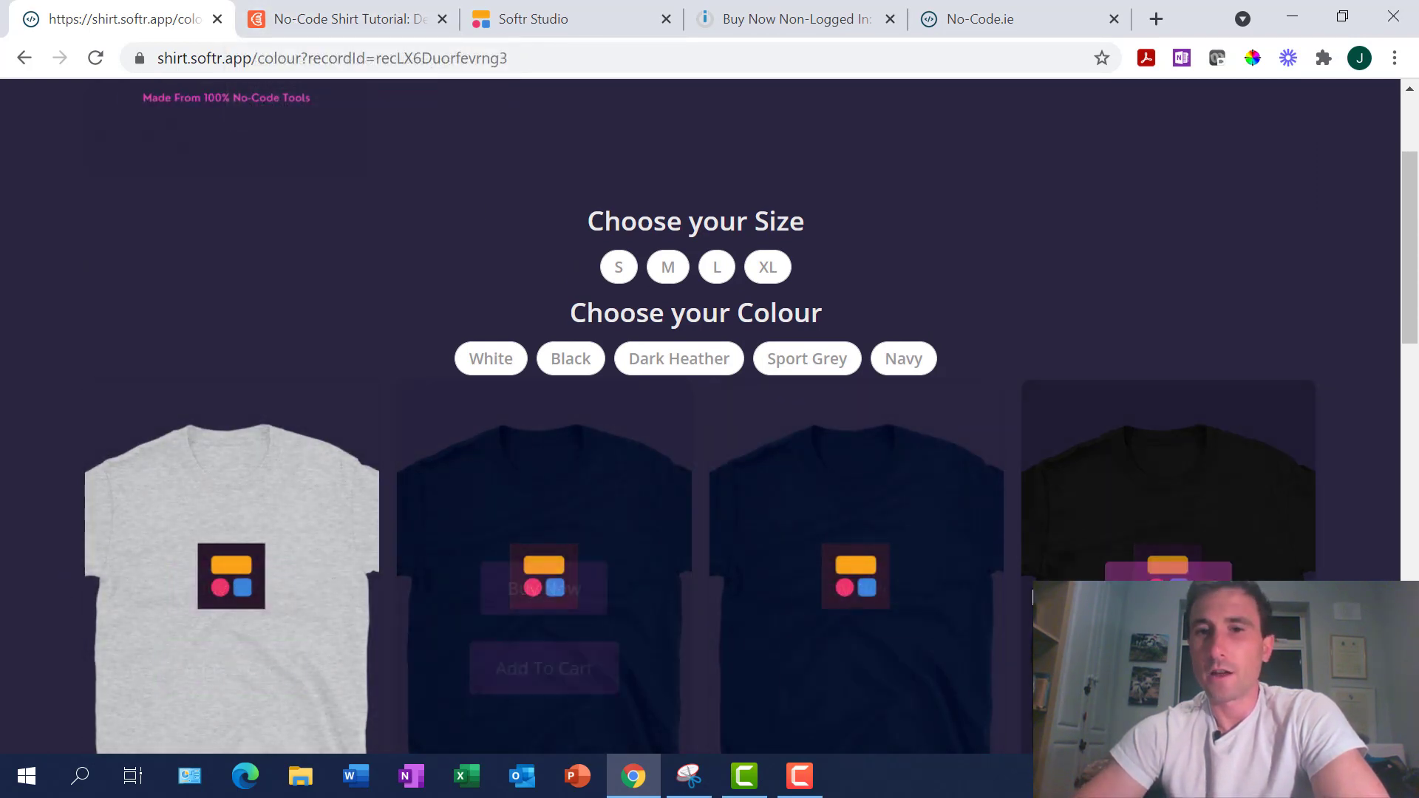
# Scroll across the Airtable Junction table's columns, comparing with Softr's filter settings
pyautogui.click(331, 23)
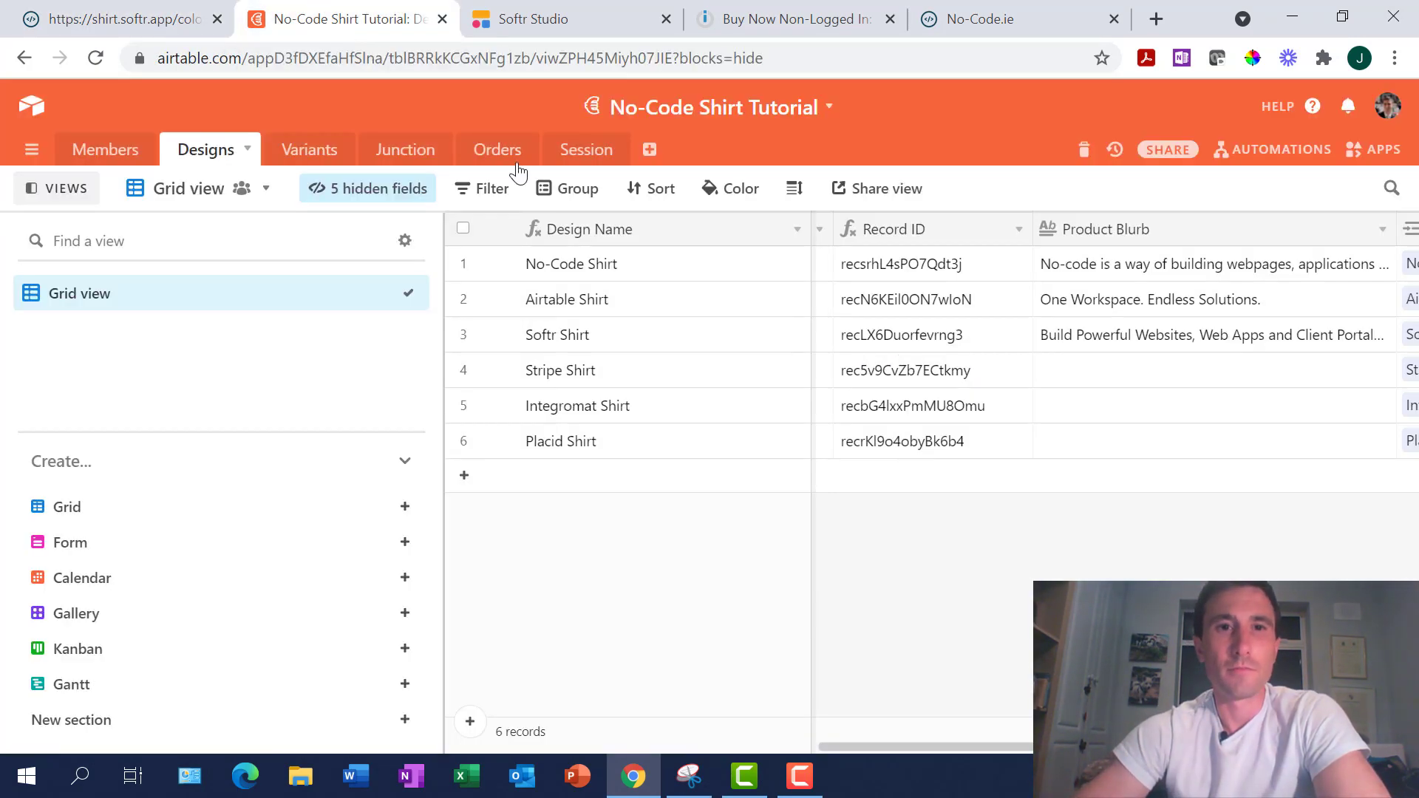
pyautogui.click(414, 150)
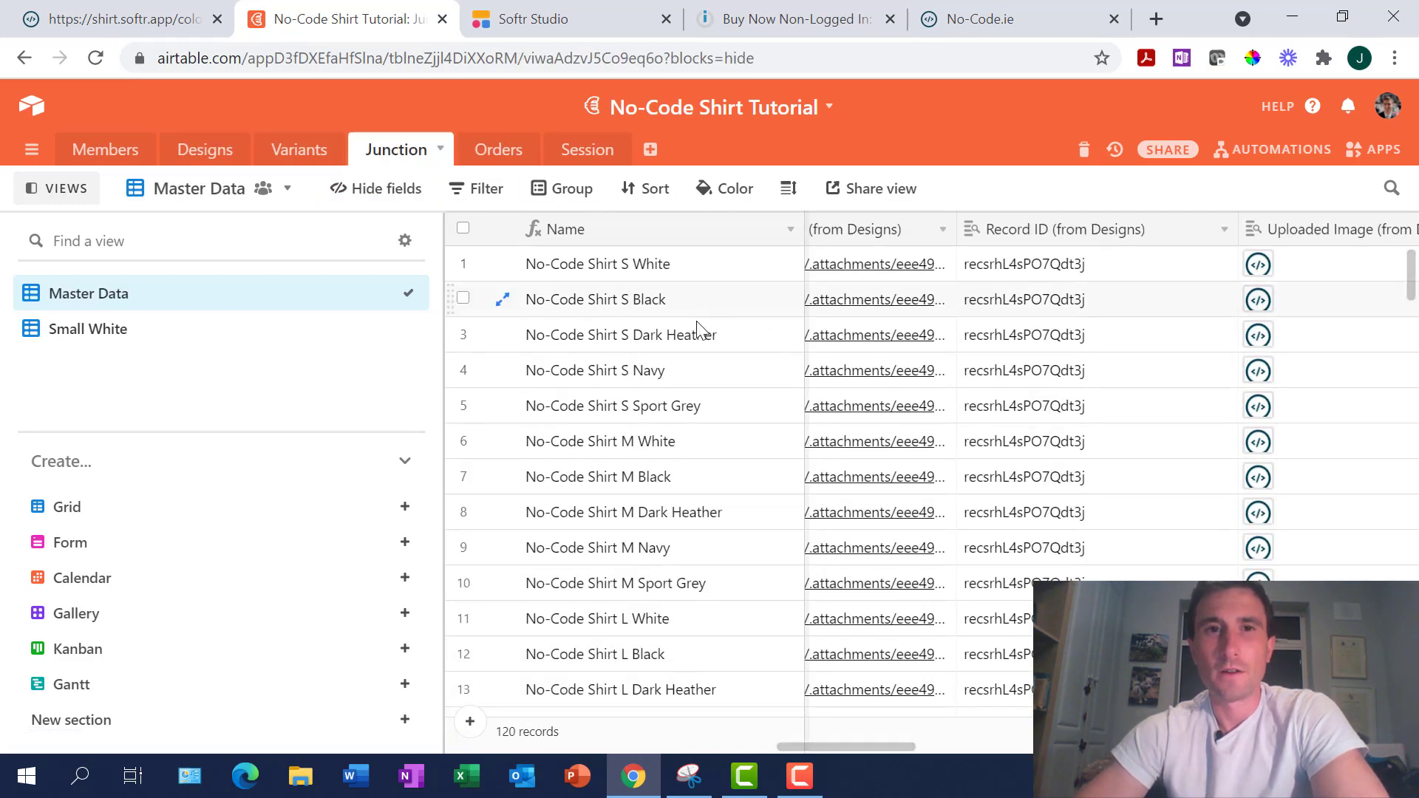
pyautogui.click(547, 20)
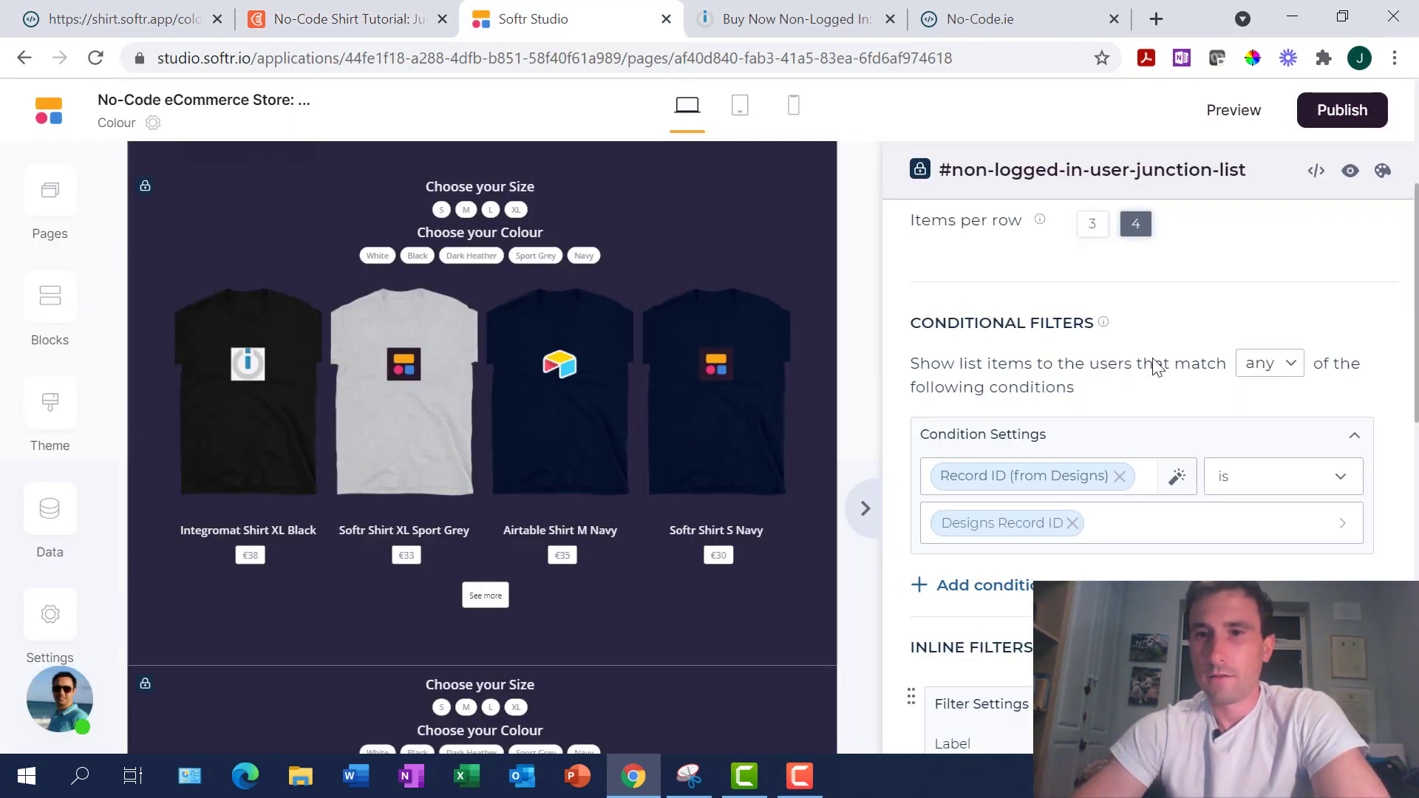
pyautogui.click(303, 22)
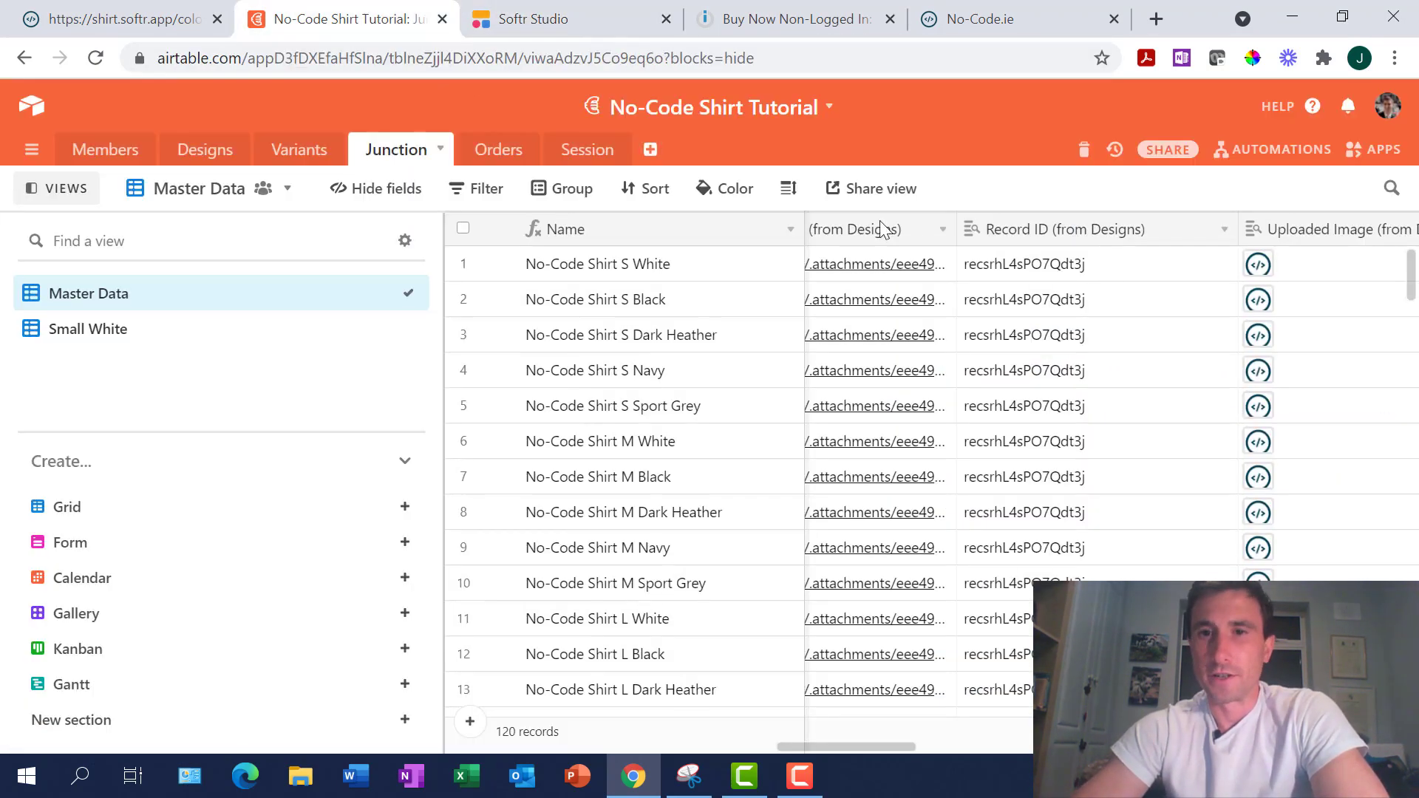
pyautogui.hscroll(5, 1219, 319)
pyautogui.hscroll(10, 1221, 324)
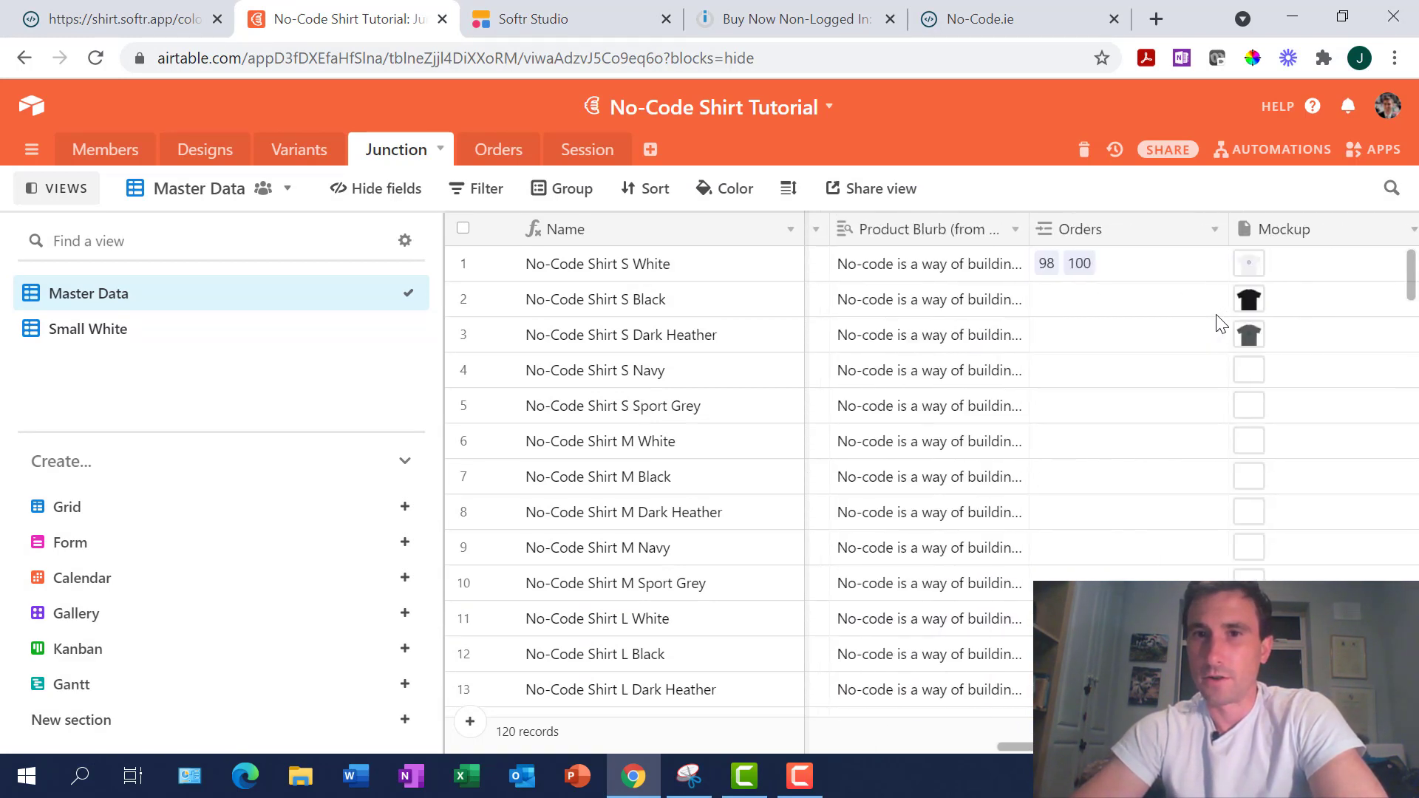
pyautogui.hscroll(-10, 1219, 322)
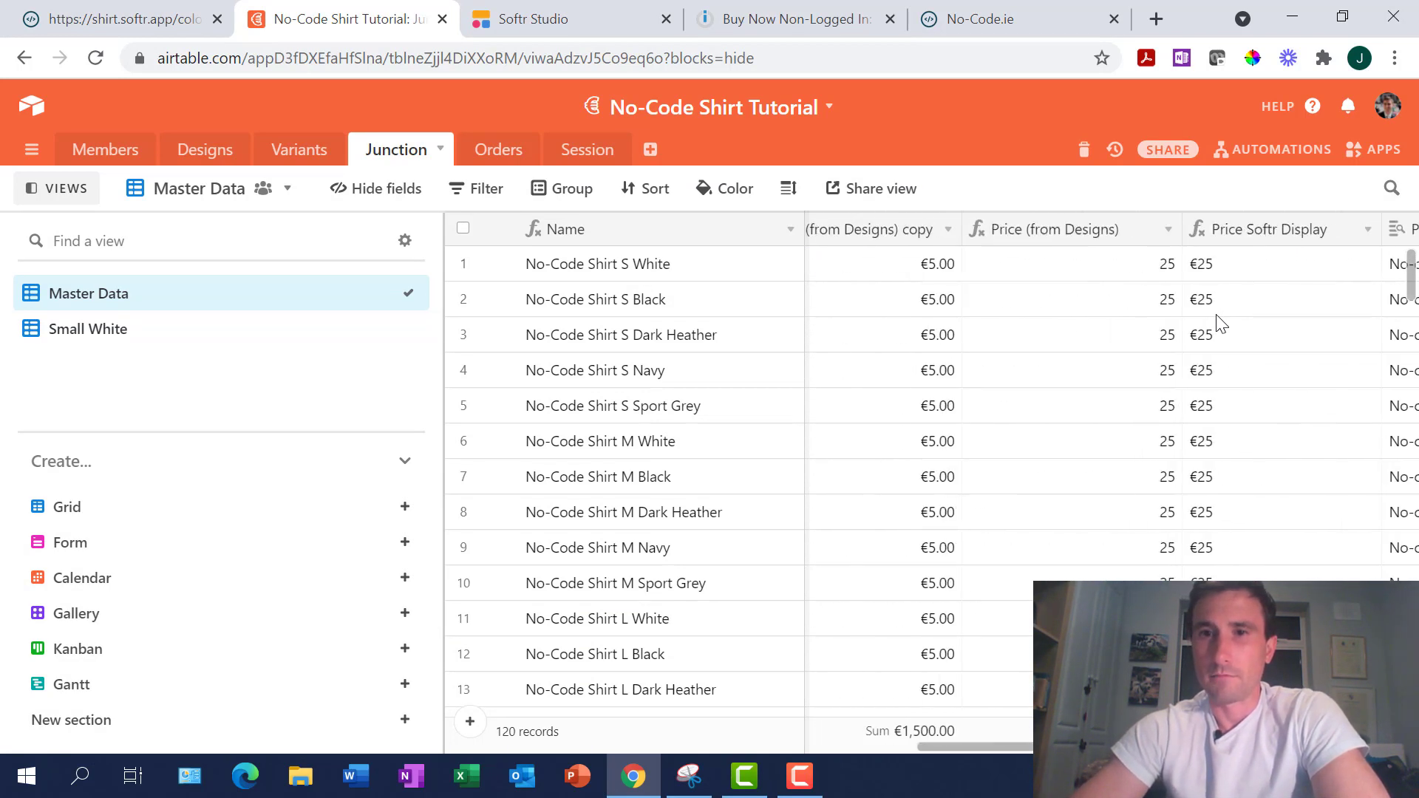
pyautogui.hscroll(-3, 1220, 324)
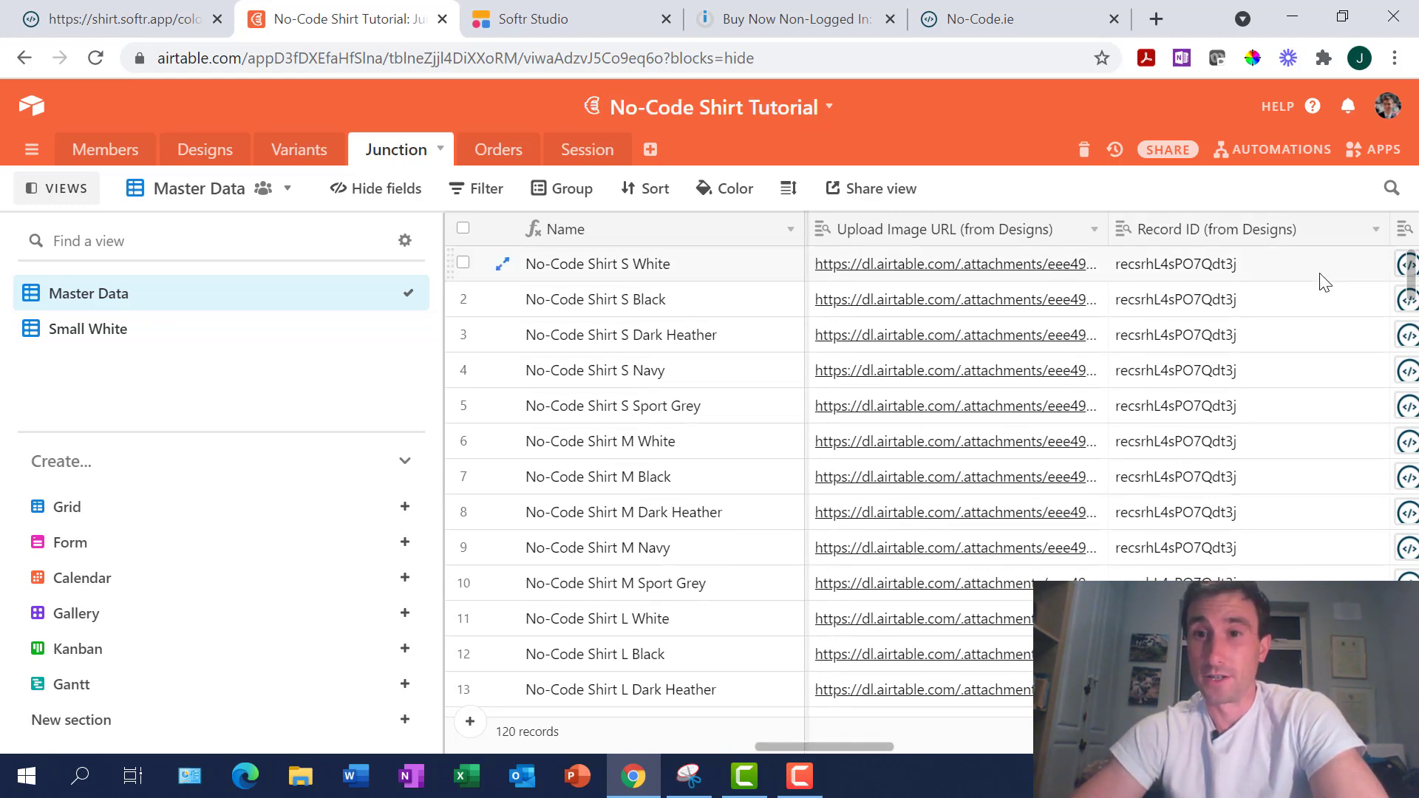
# Select the Softr Shirt's Record ID in the Designs table
pyautogui.click(210, 150)
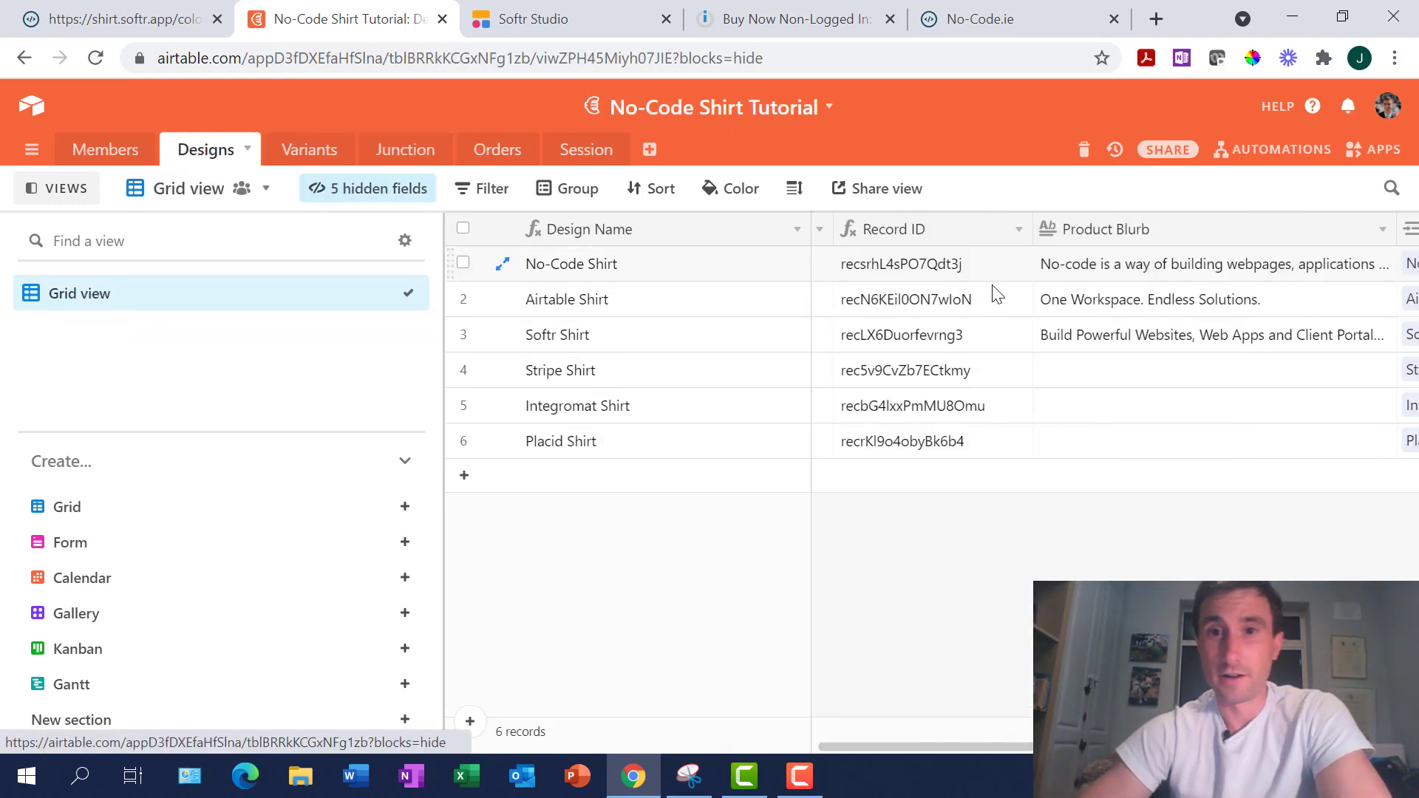
pyautogui.click(545, 18)
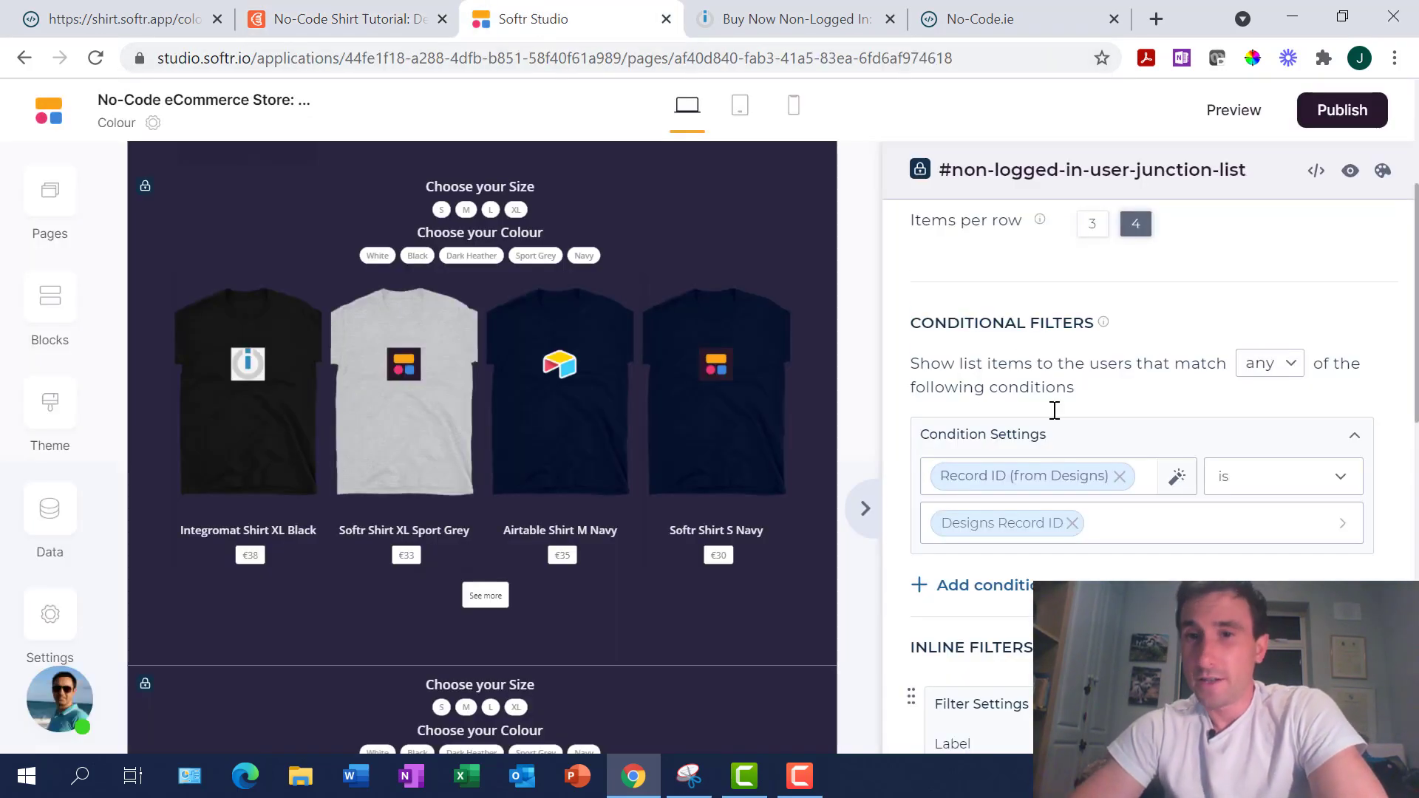
pyautogui.click(311, 19)
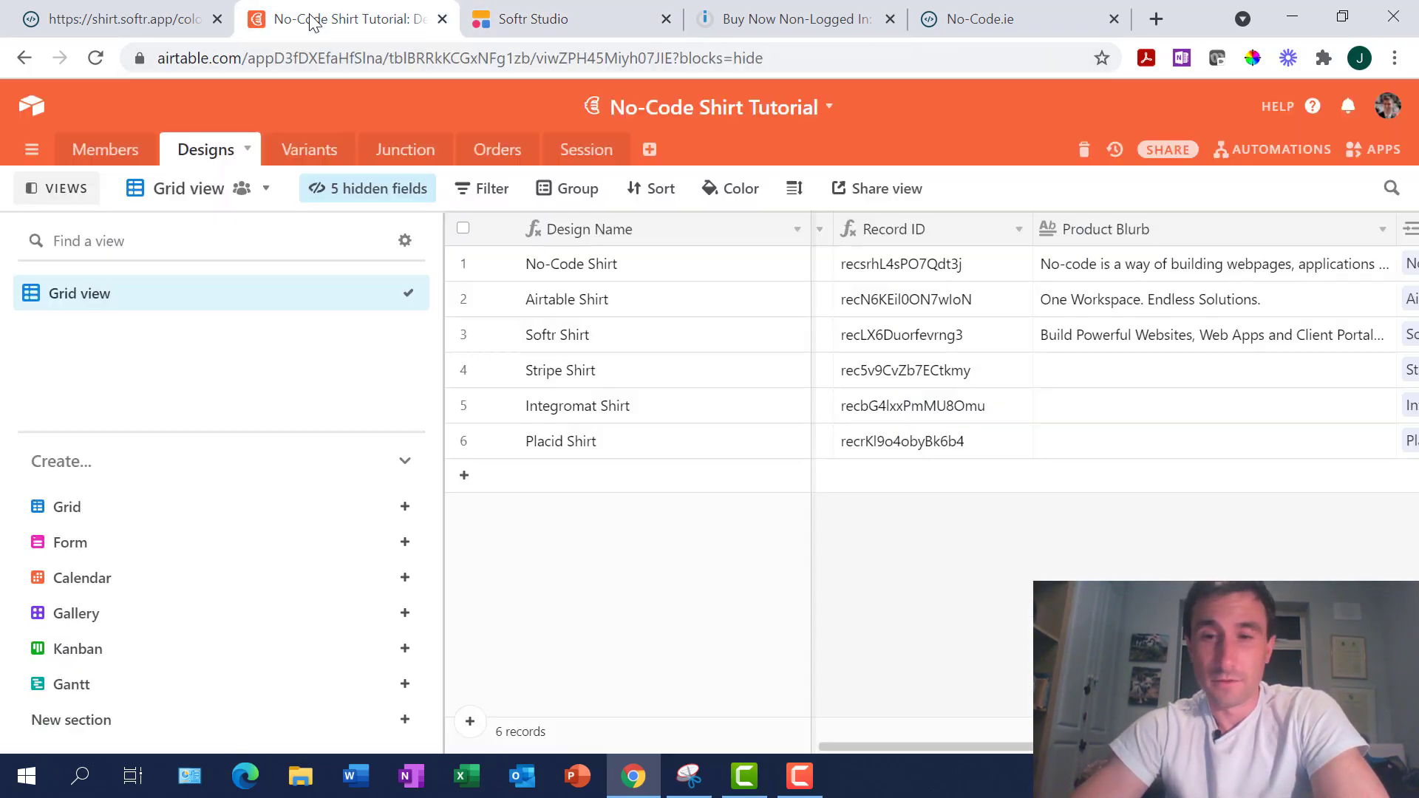
pyautogui.click(900, 344)
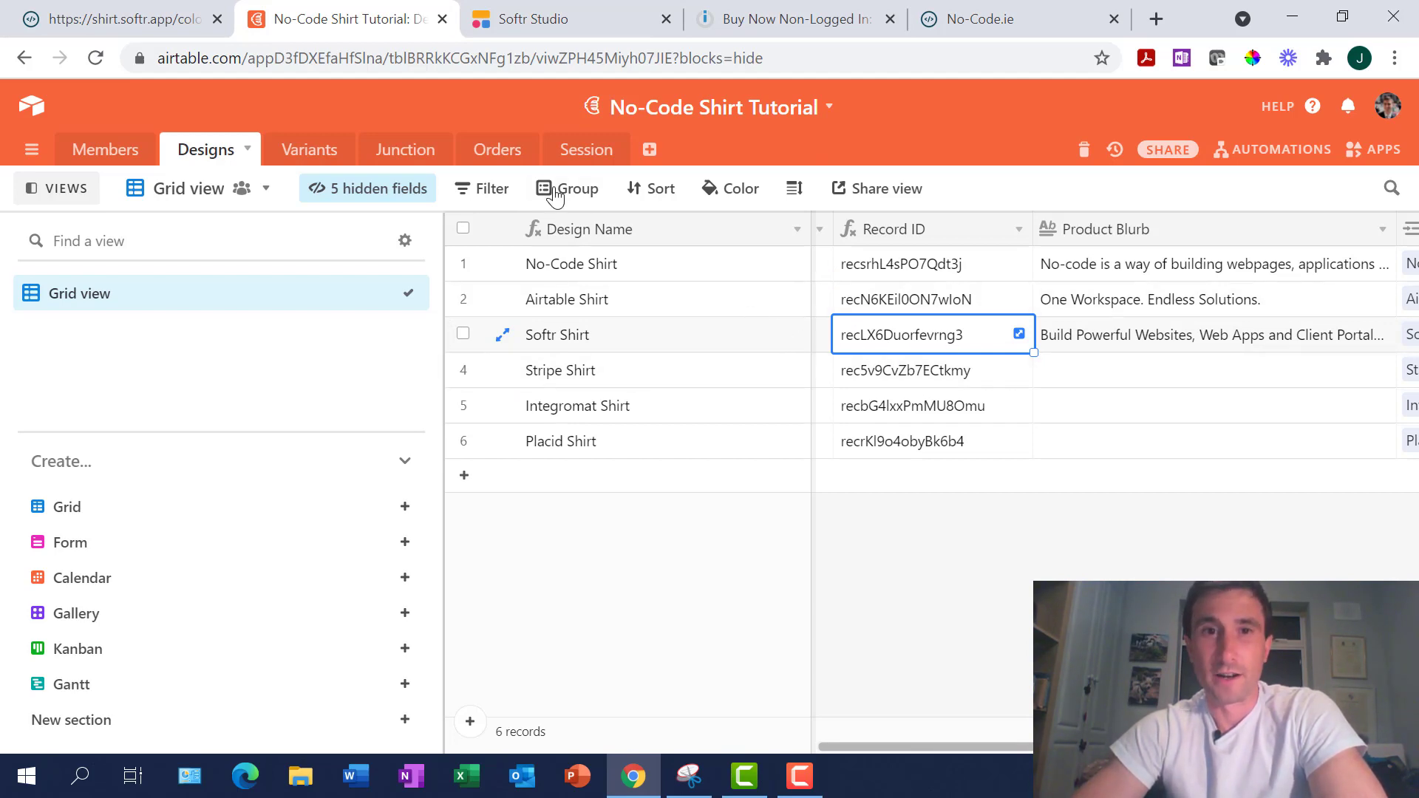
# Match it to Junction Record ID (from Designs) values, e.g. Softr Shirt XL White
pyautogui.click(405, 149)
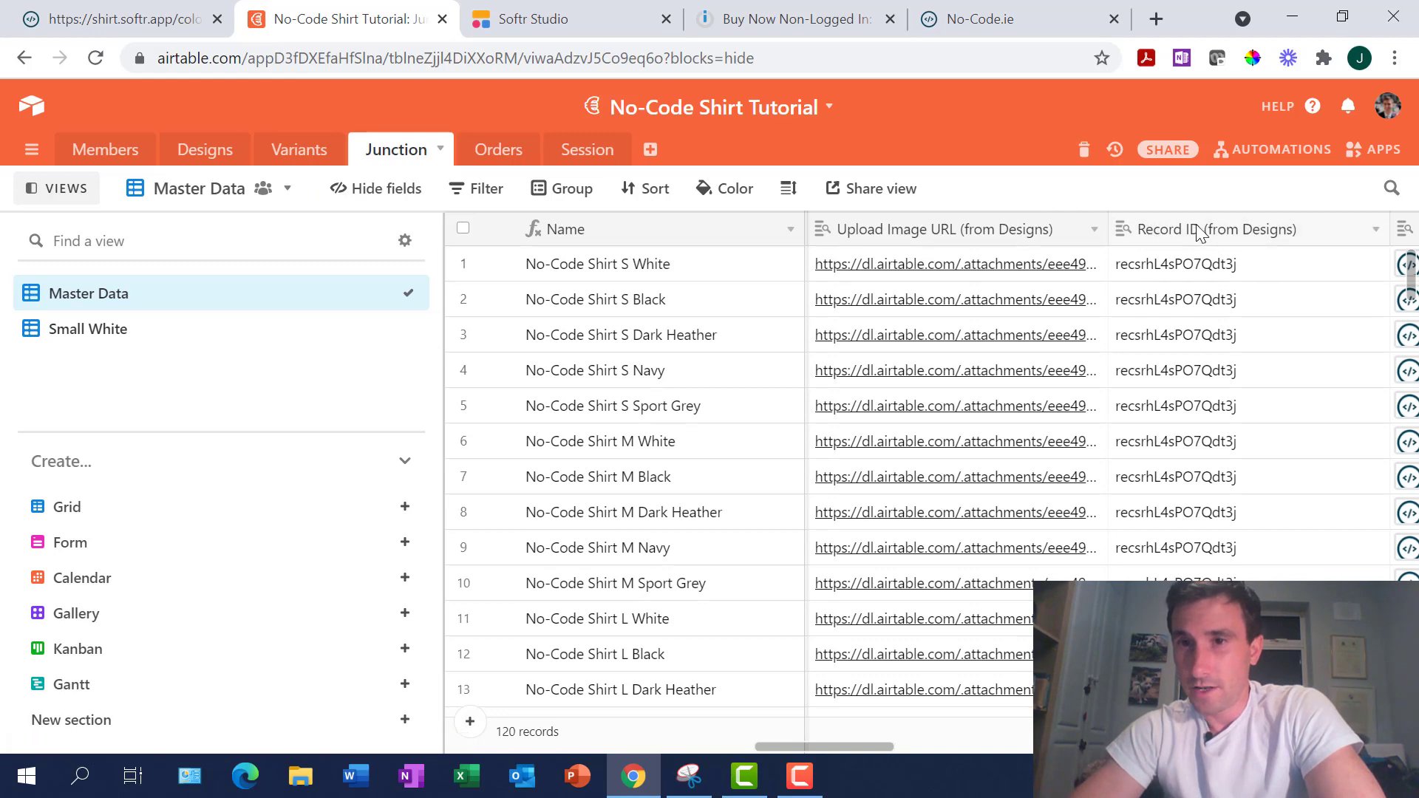
pyautogui.click(1214, 547)
pyautogui.scroll(-15, 1216, 547)
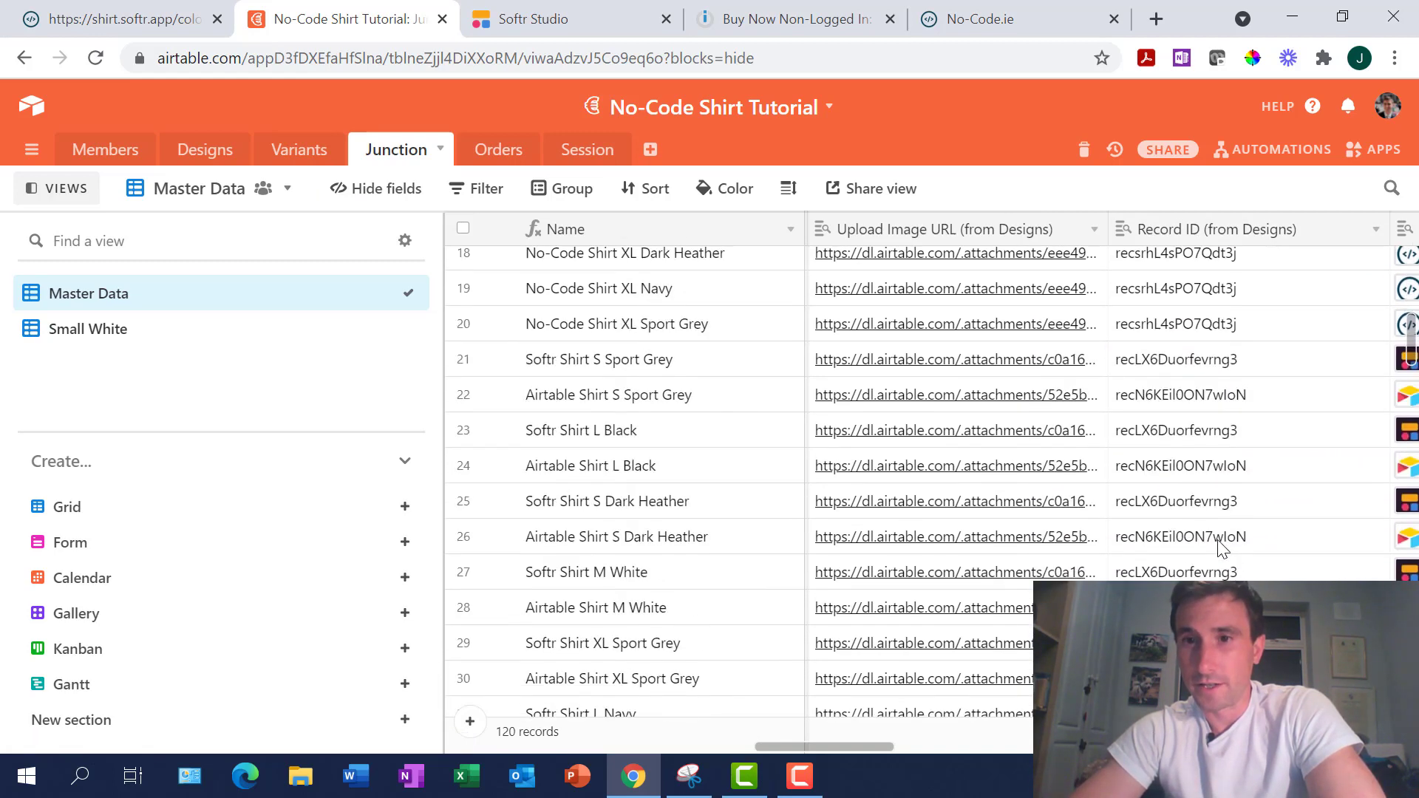
pyautogui.scroll(-3, 1217, 540)
pyautogui.scroll(2, 575, 427)
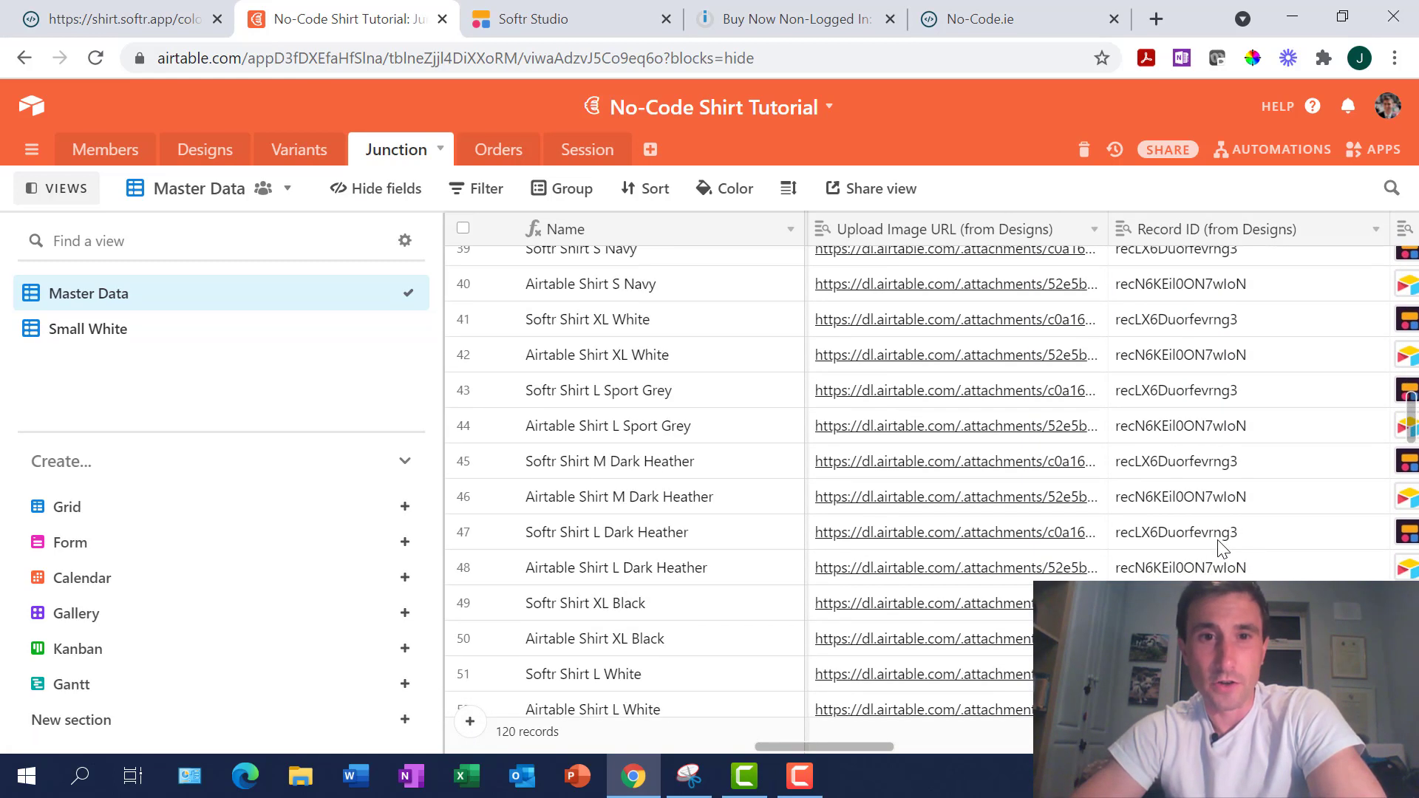
pyautogui.click(603, 319)
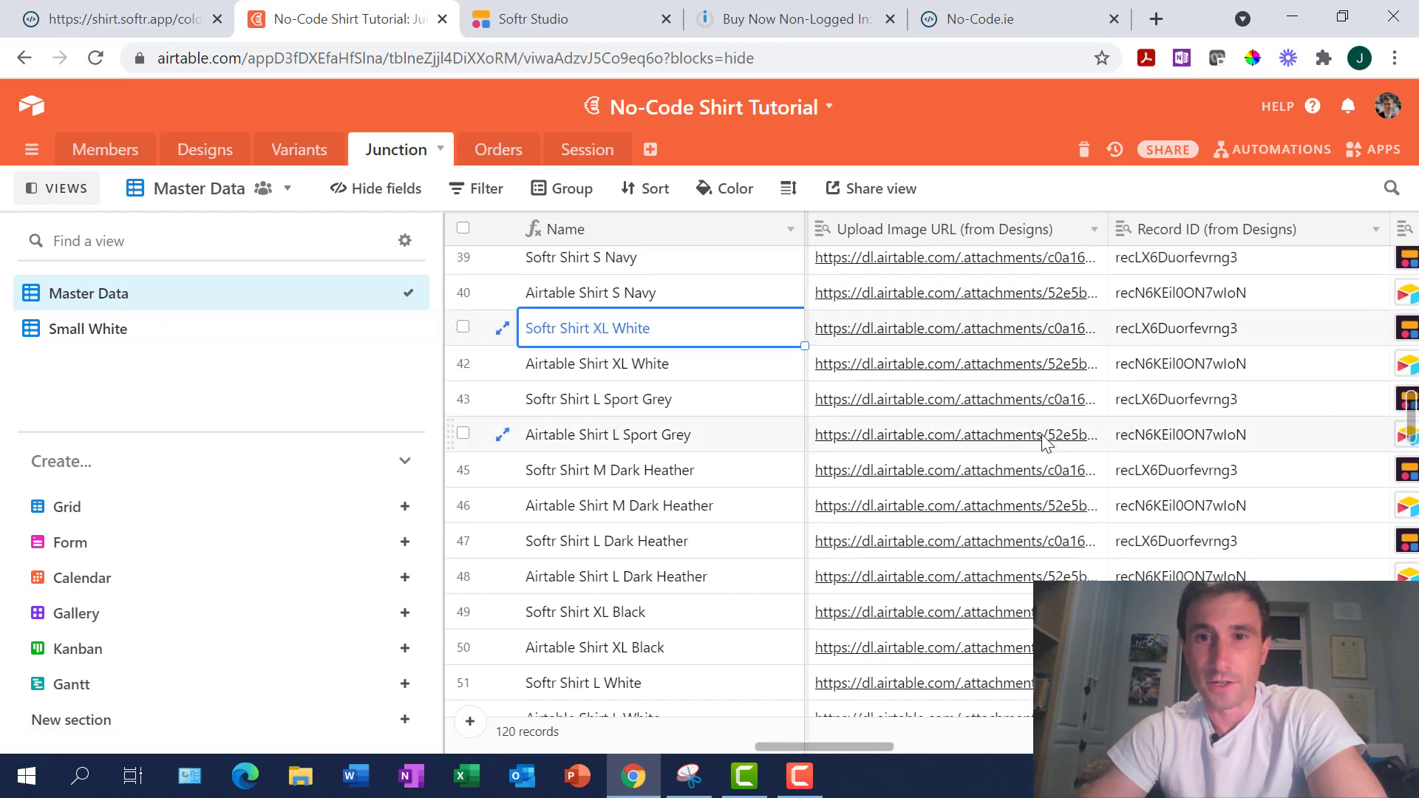
pyautogui.press('Right')
pyautogui.press('Right')
pyautogui.press('Right')
pyautogui.press('Right')
pyautogui.press('Right')
pyautogui.press('Right')
pyautogui.press('Right')
pyautogui.press('Right')
pyautogui.press('Right')
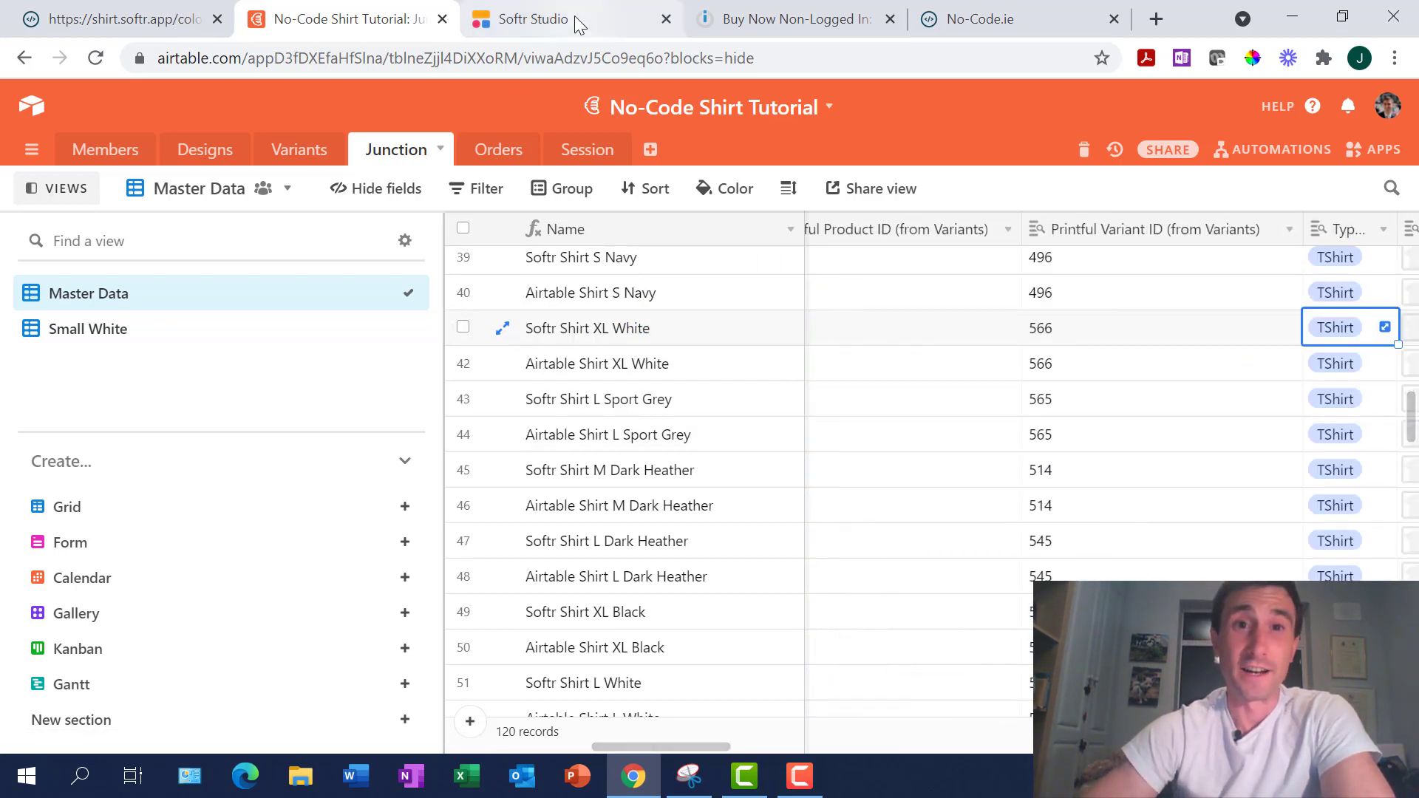
pyautogui.click(579, 25)
pyautogui.scroll(1, 773, 378)
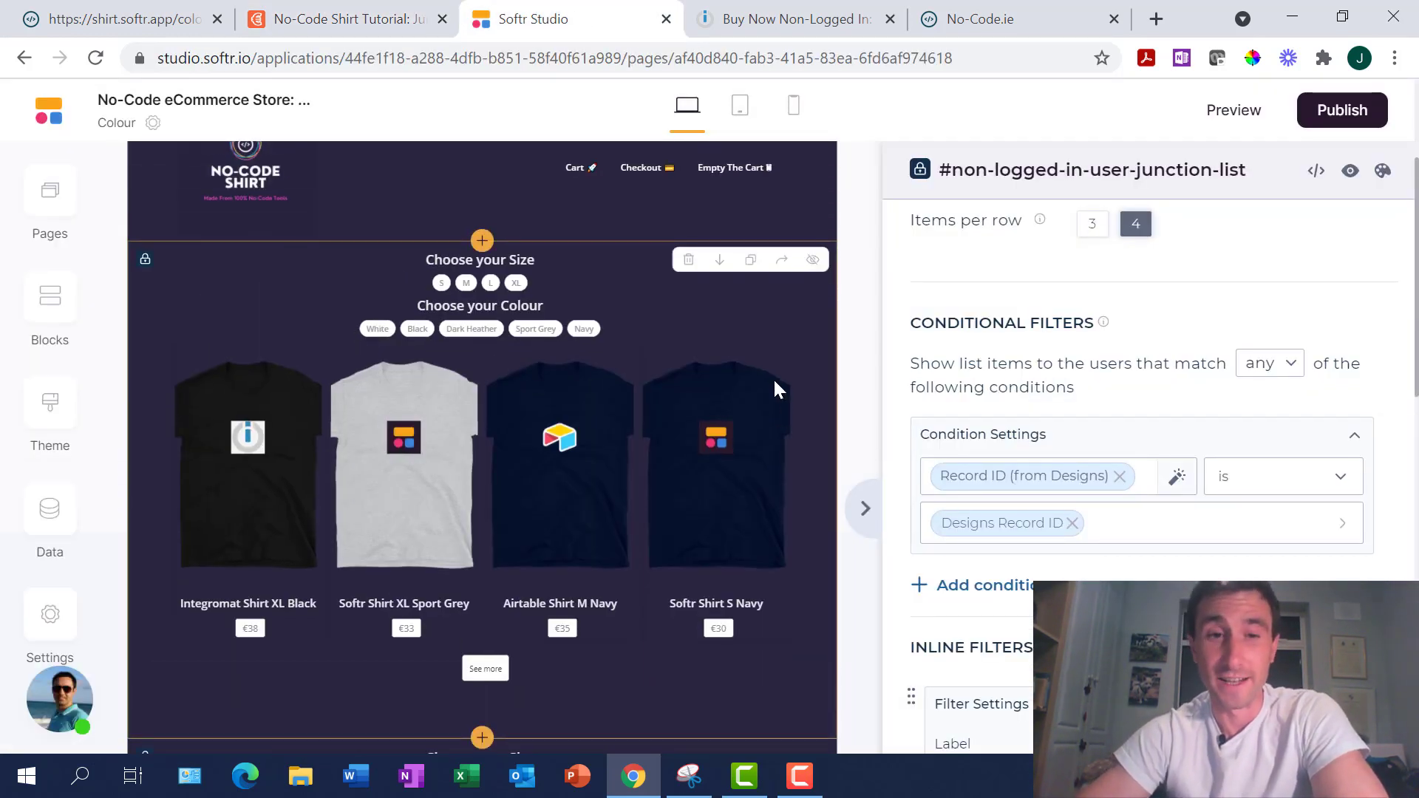
pyautogui.scroll(-1, 774, 382)
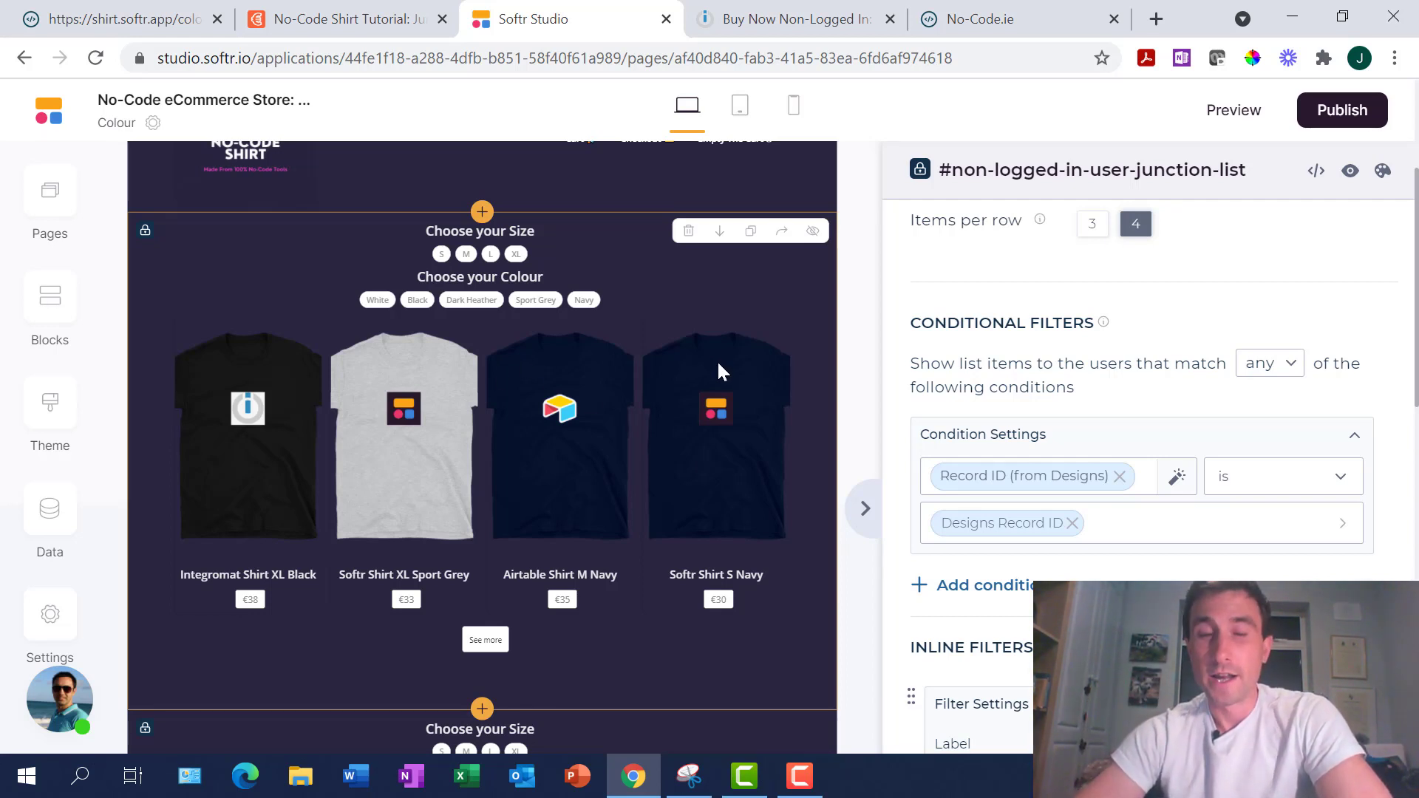
pyautogui.scroll(2, 716, 362)
pyautogui.scroll(-1, 721, 371)
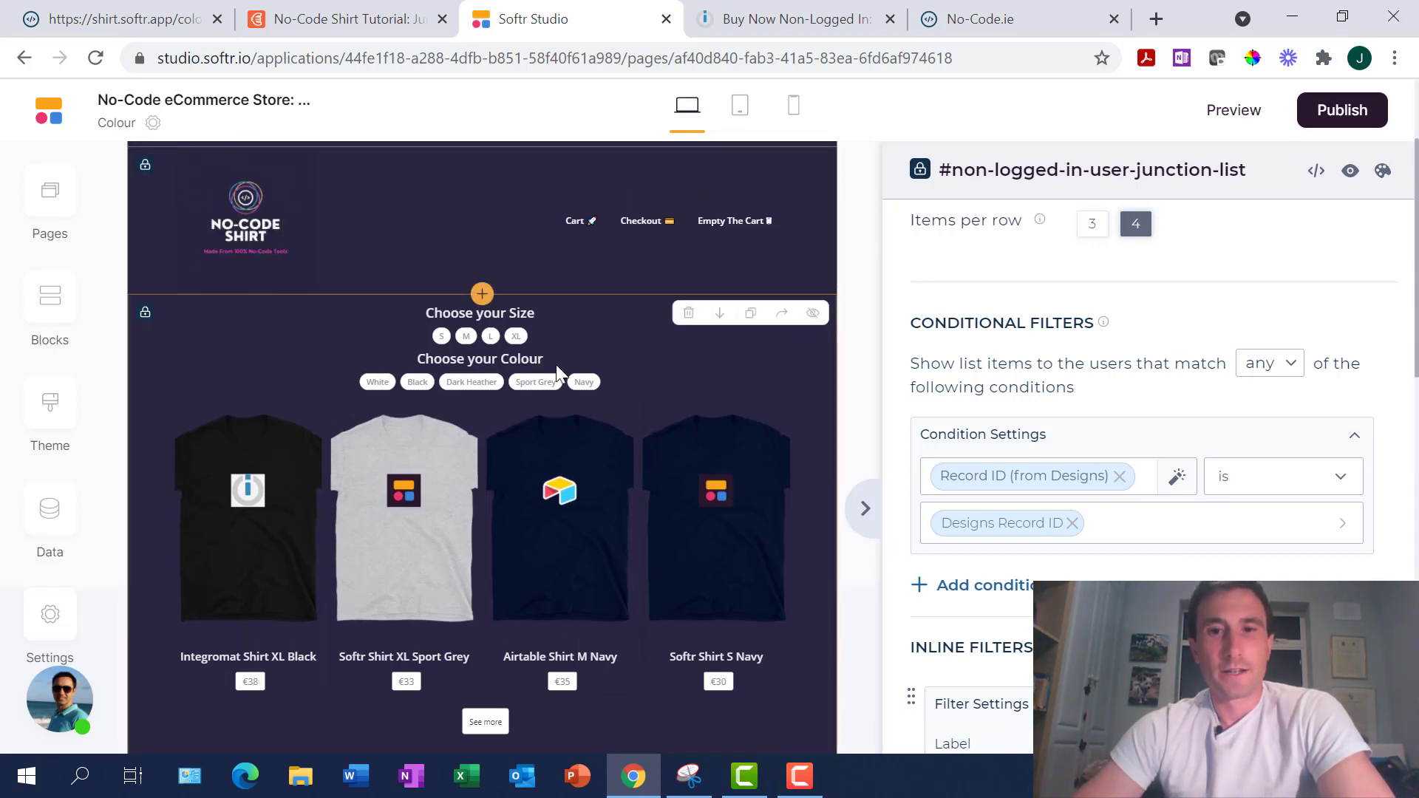
# Filter the live Softr Shirt page to size M and colour Sport Grey
pyautogui.click(124, 19)
pyautogui.scroll(-2, 739, 542)
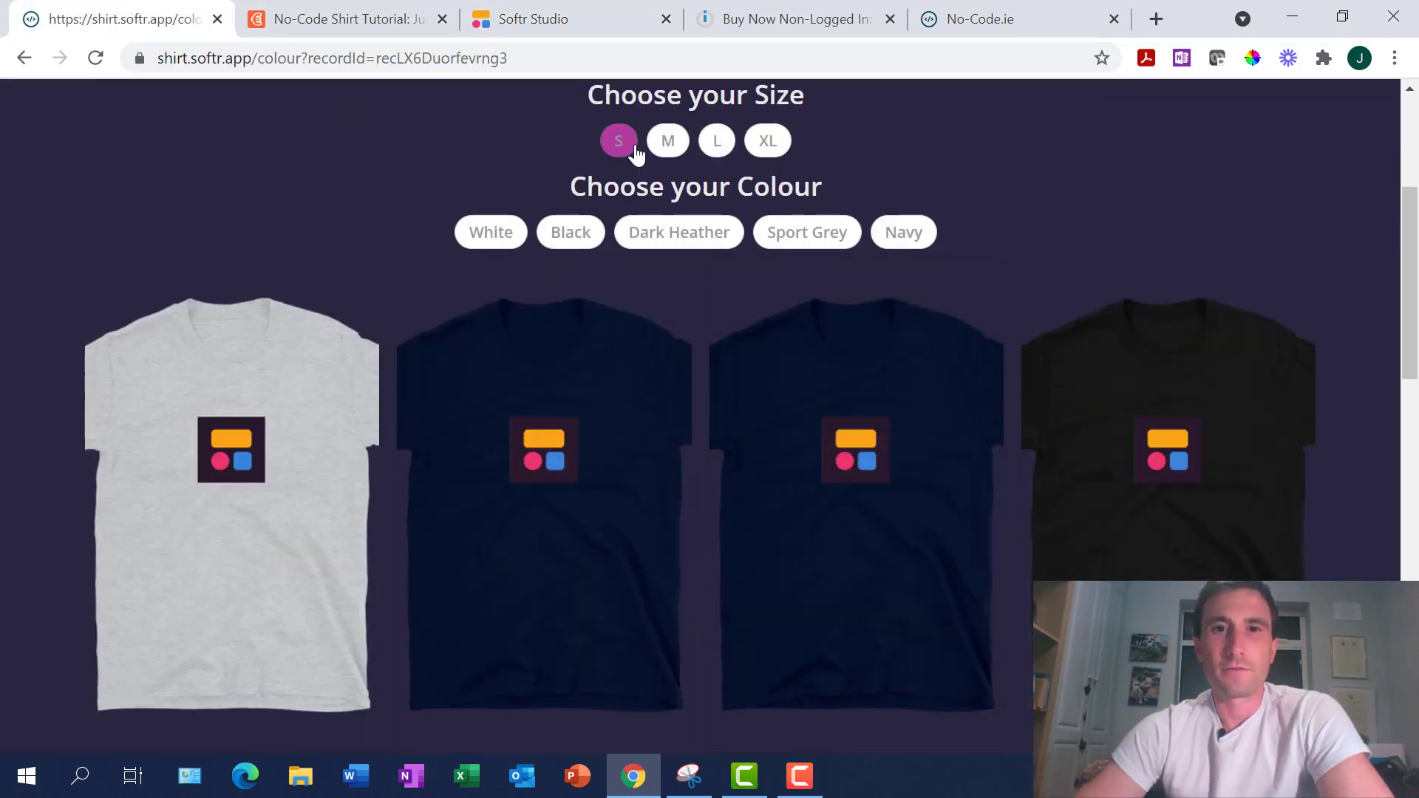
pyautogui.click(668, 144)
pyautogui.click(806, 236)
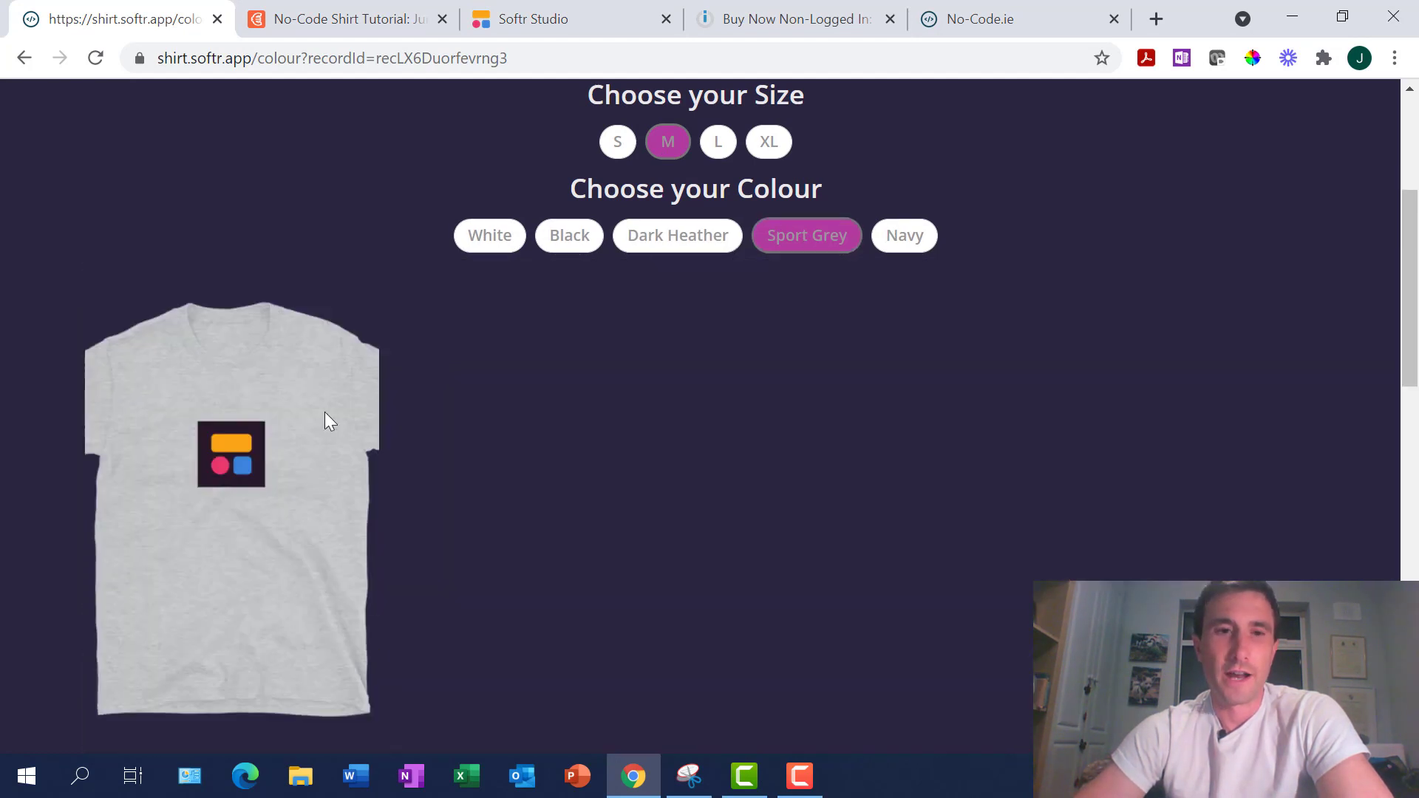
pyautogui.moveTo(234, 509)
pyautogui.scroll(-1, 234, 509)
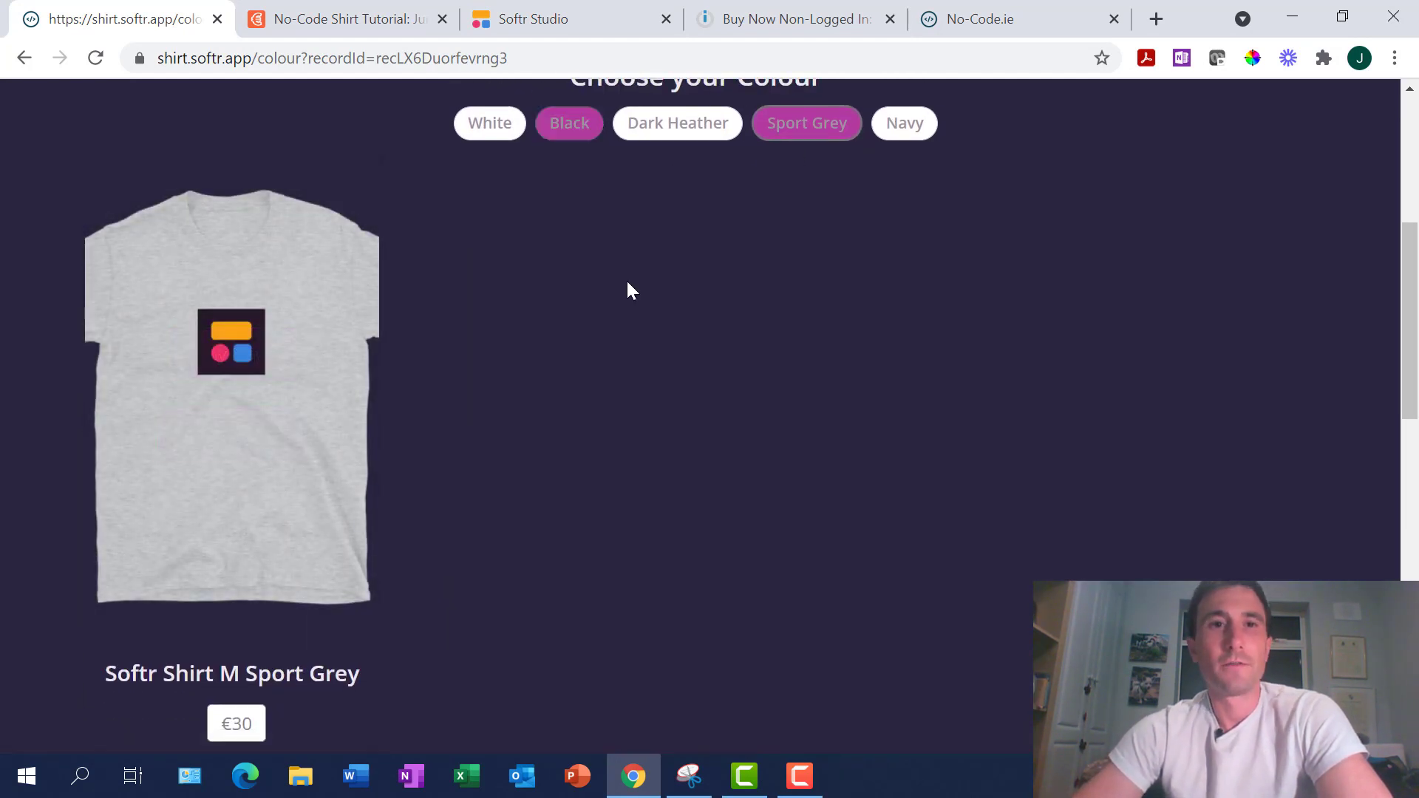
pyautogui.click(561, 21)
pyautogui.scroll(-5, 1123, 403)
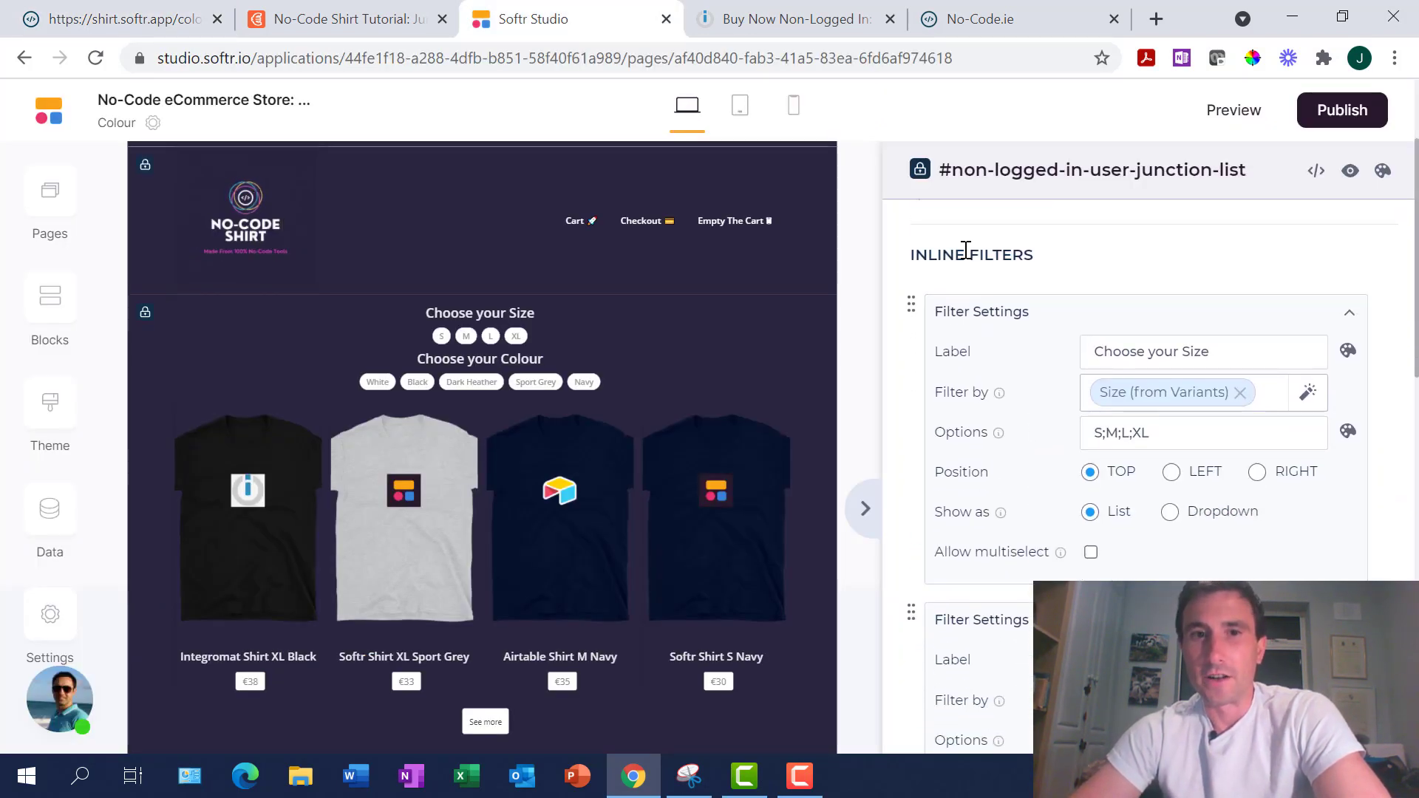
# Scroll to the Choose your Size inline filter on Size (from Variants), options S;M;L;XL
pyautogui.scroll(-2, 1079, 436)
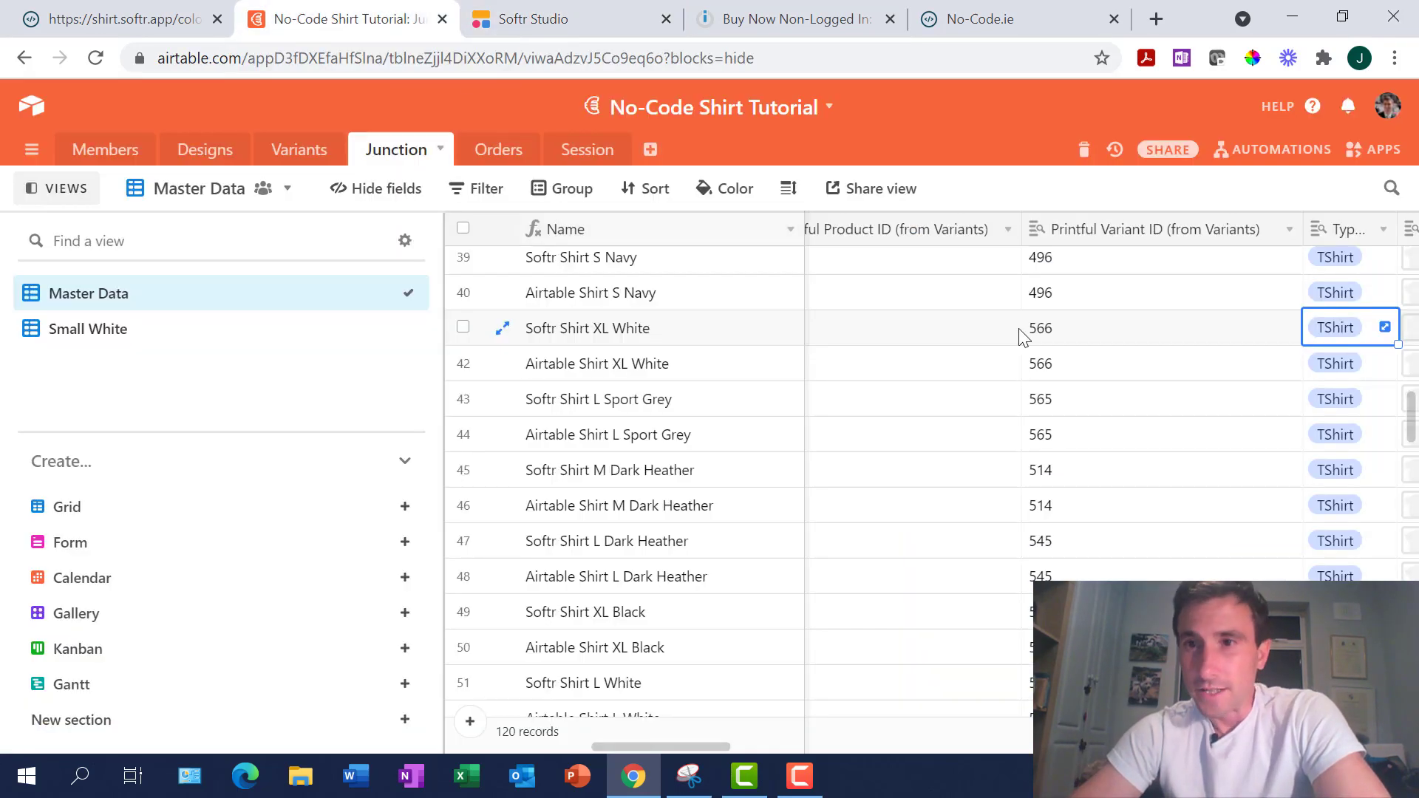
# Inspect the Junction table's Size and Colour (from Variants) values
pyautogui.hscroll(-5, 1094, 396)
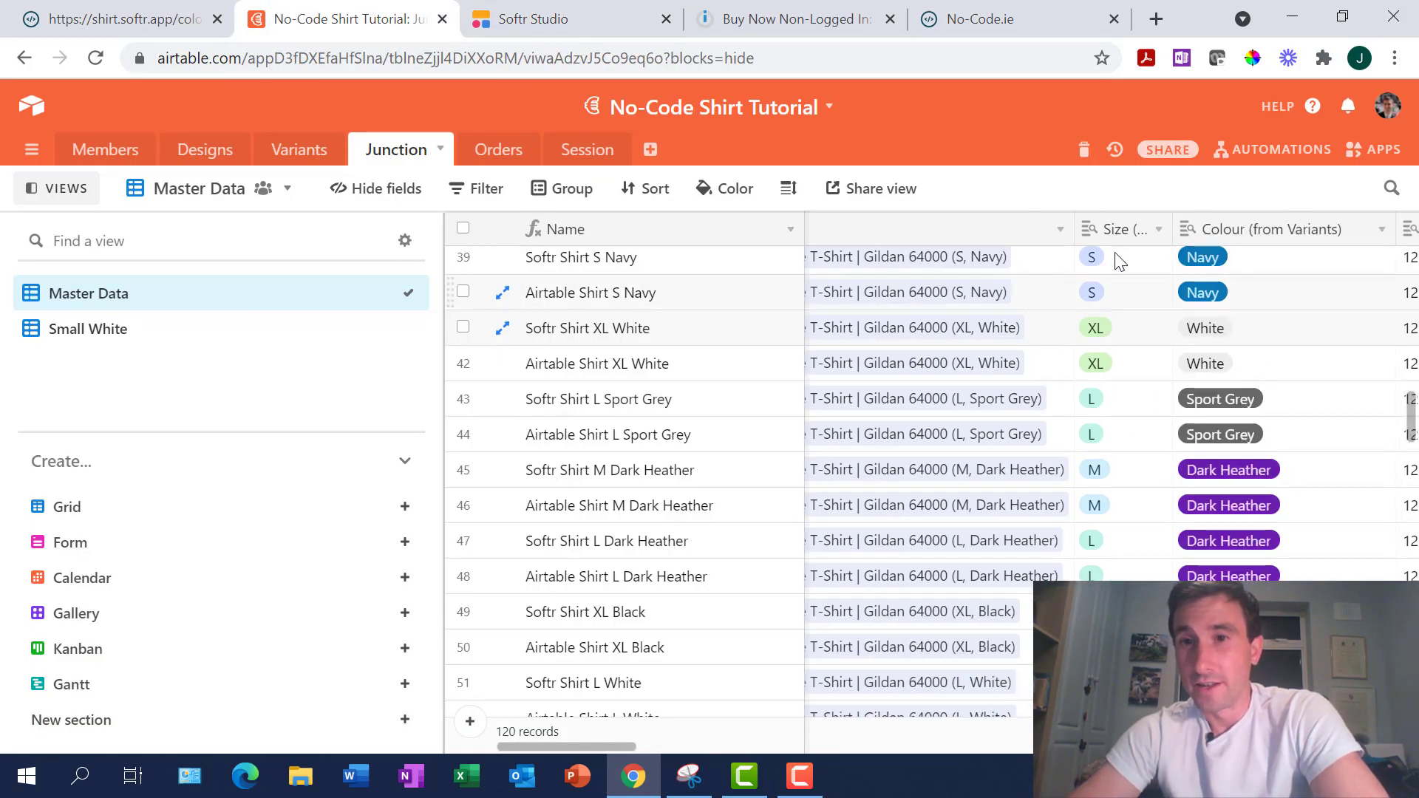
pyautogui.scroll(15, 1133, 316)
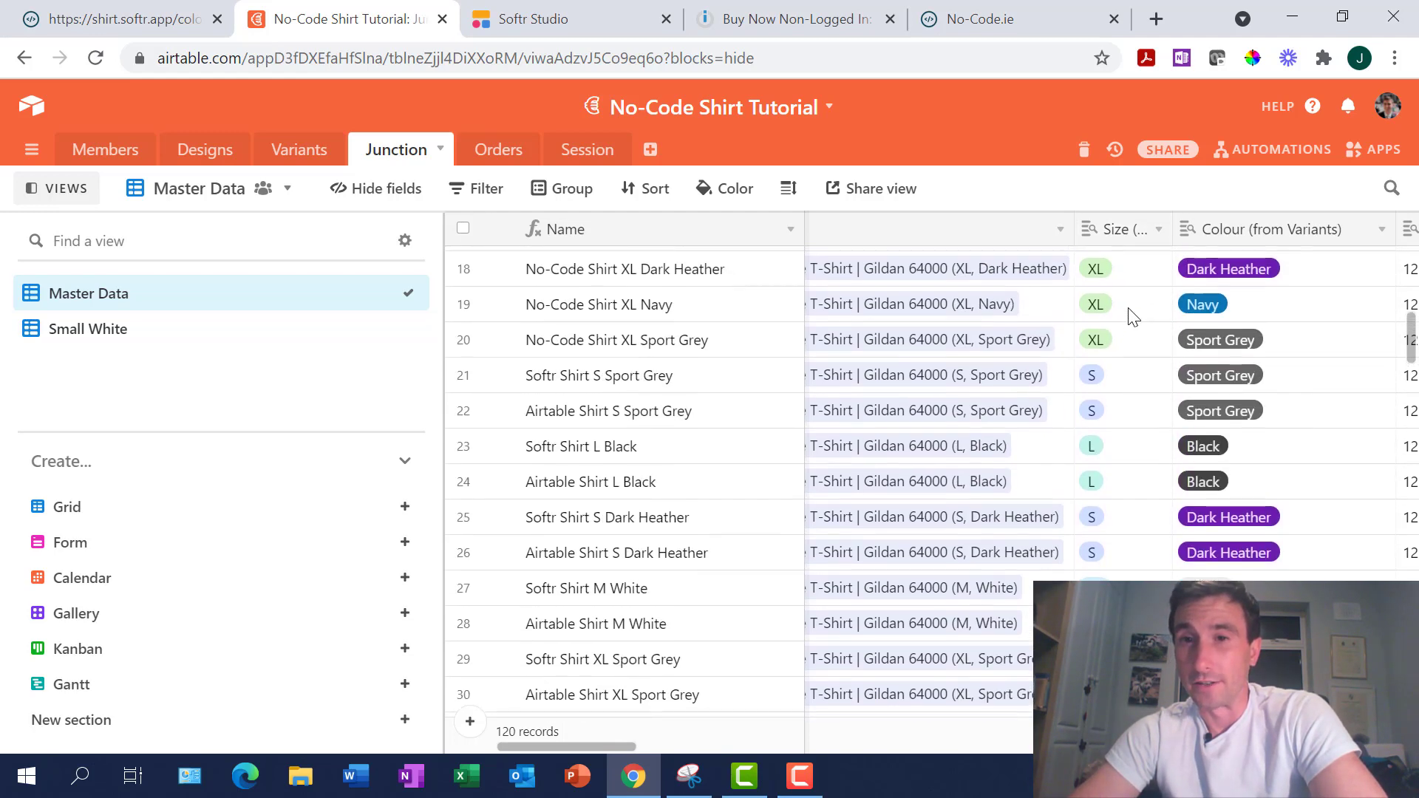
pyautogui.click(1128, 272)
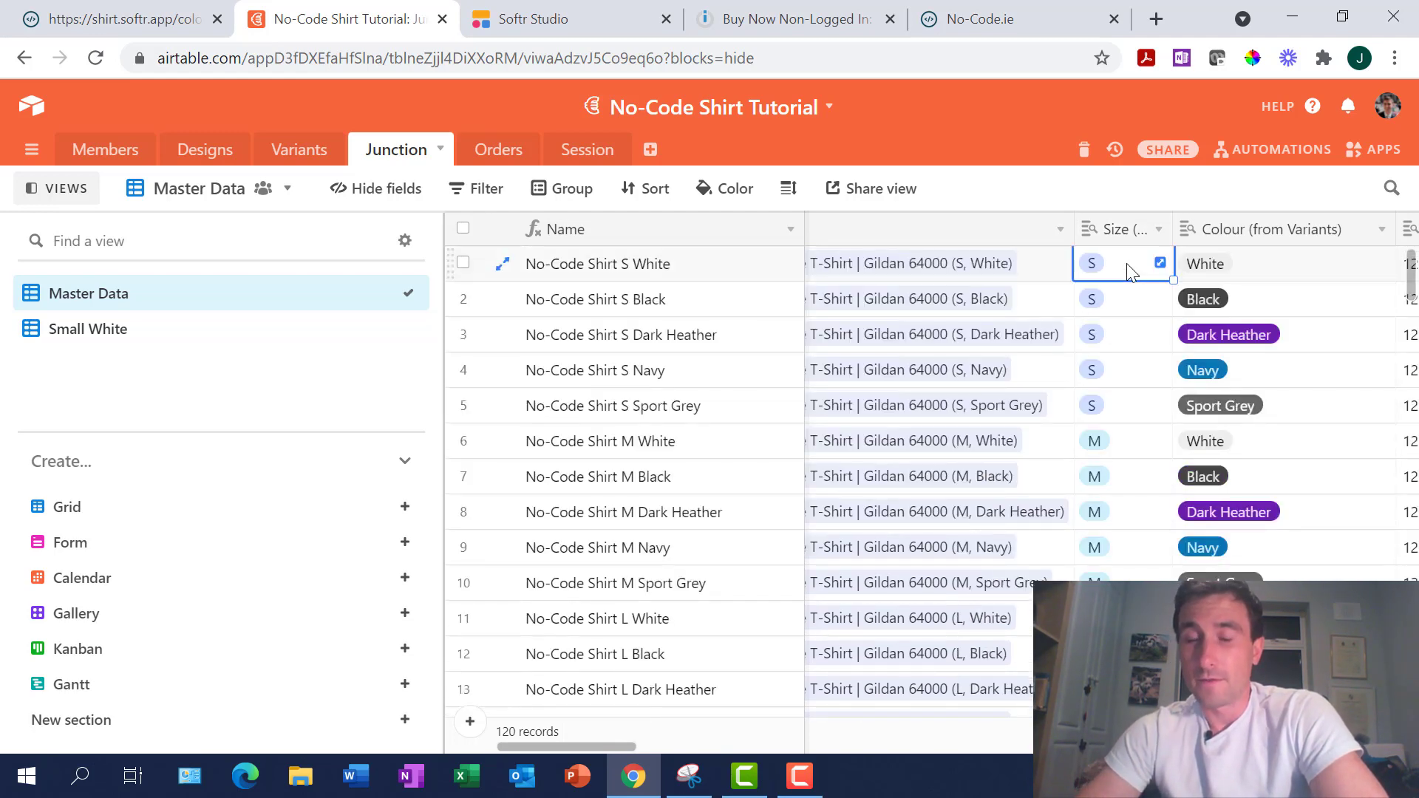
pyautogui.press('Down')
pyautogui.press('Down')
pyautogui.press('Down')
pyautogui.press('Down')
pyautogui.press('Down')
pyautogui.press('Up')
pyautogui.press('Up')
pyautogui.press('Up')
pyautogui.press('Right')
pyautogui.press('Up')
pyautogui.press('Up')
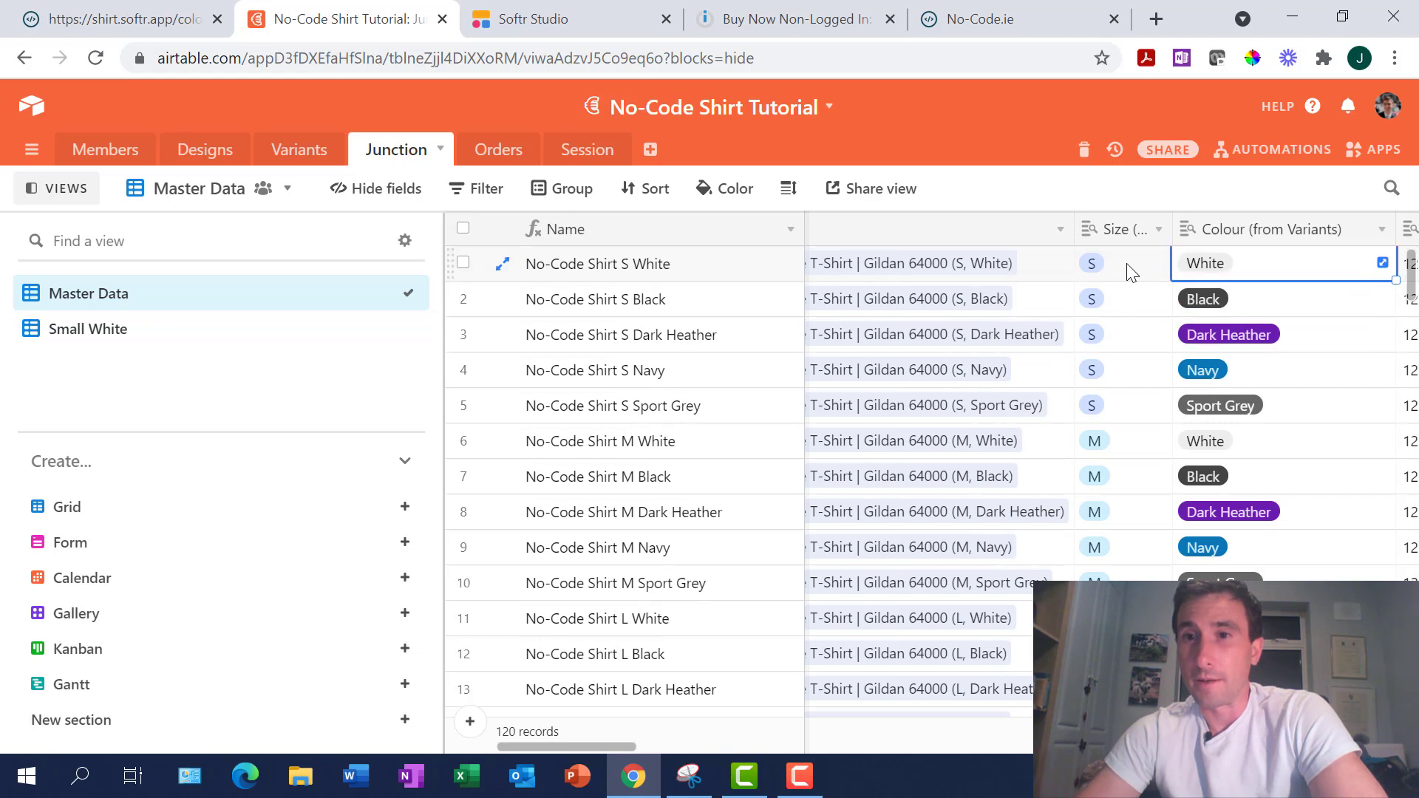
# Compare those values against Softr's Choose your Size and Choose your Colour filters
pyautogui.click(542, 16)
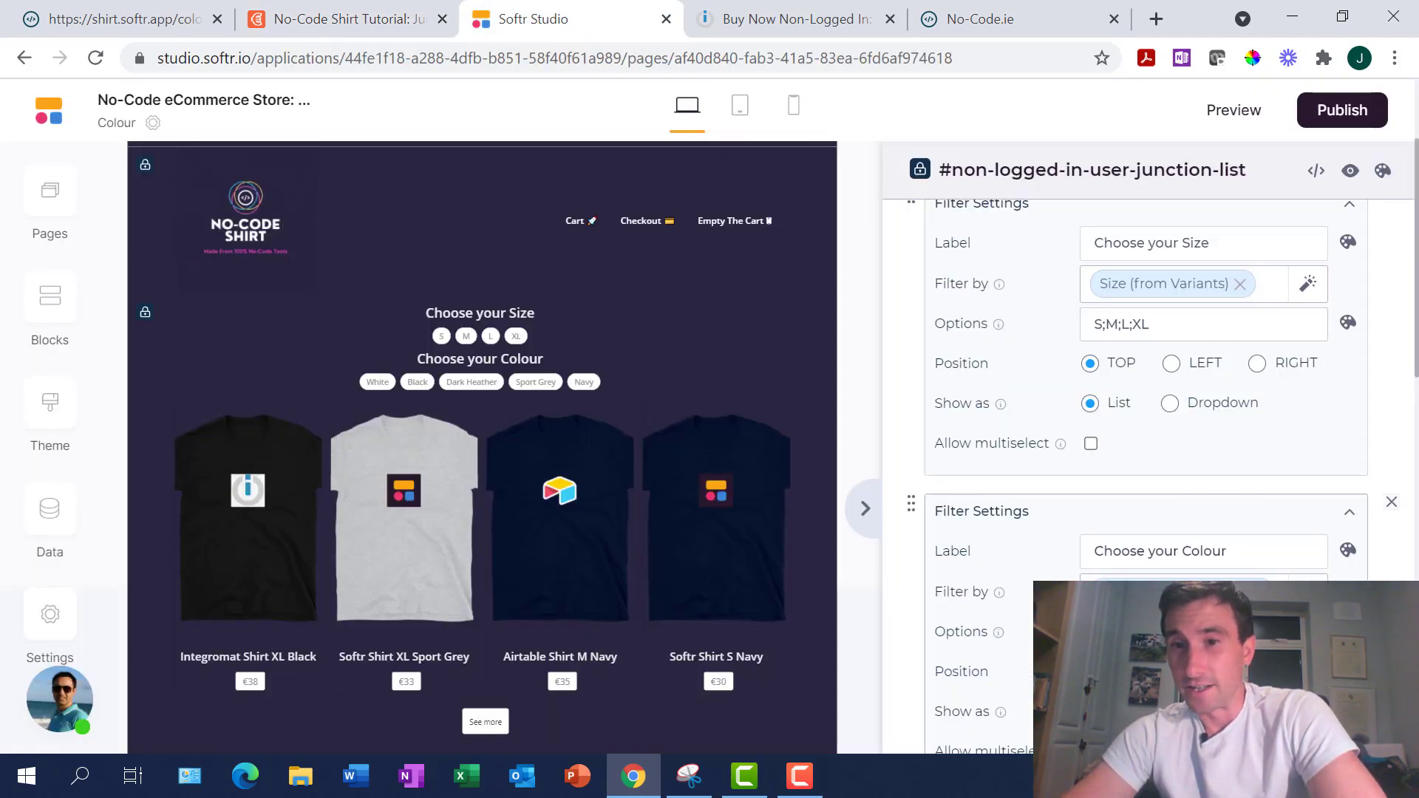
pyautogui.click(329, 16)
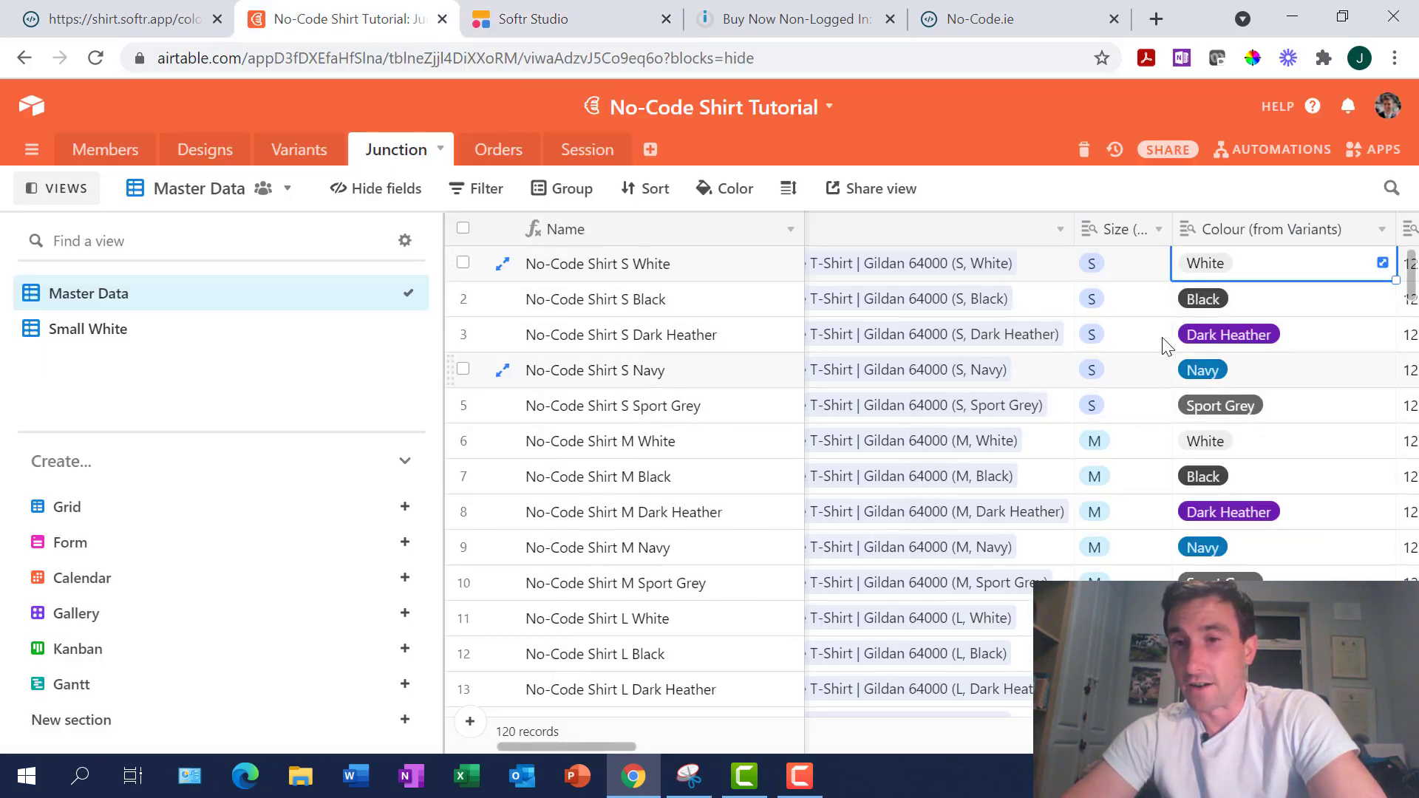
pyautogui.click(628, 20)
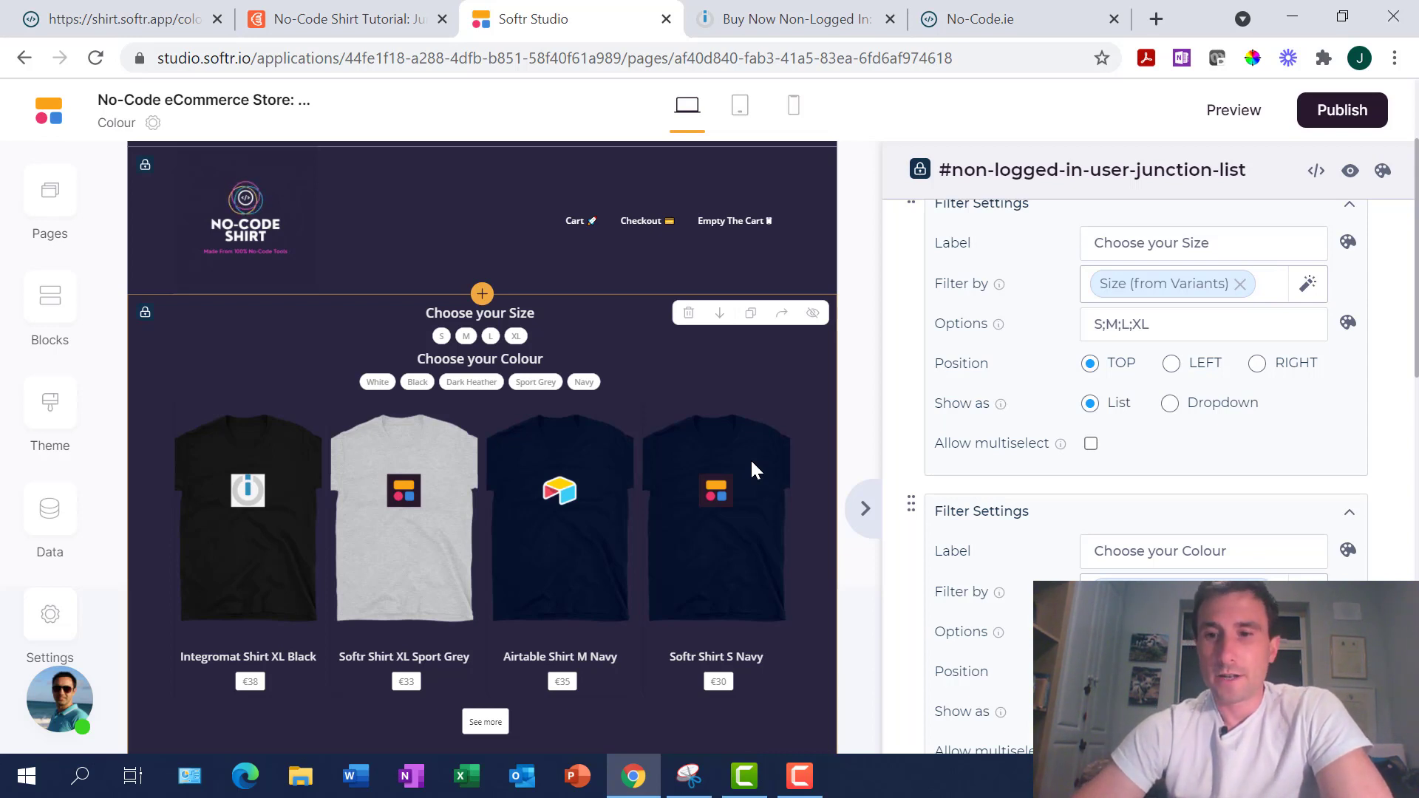
pyautogui.scroll(-2, 534, 543)
pyautogui.scroll(1, 533, 544)
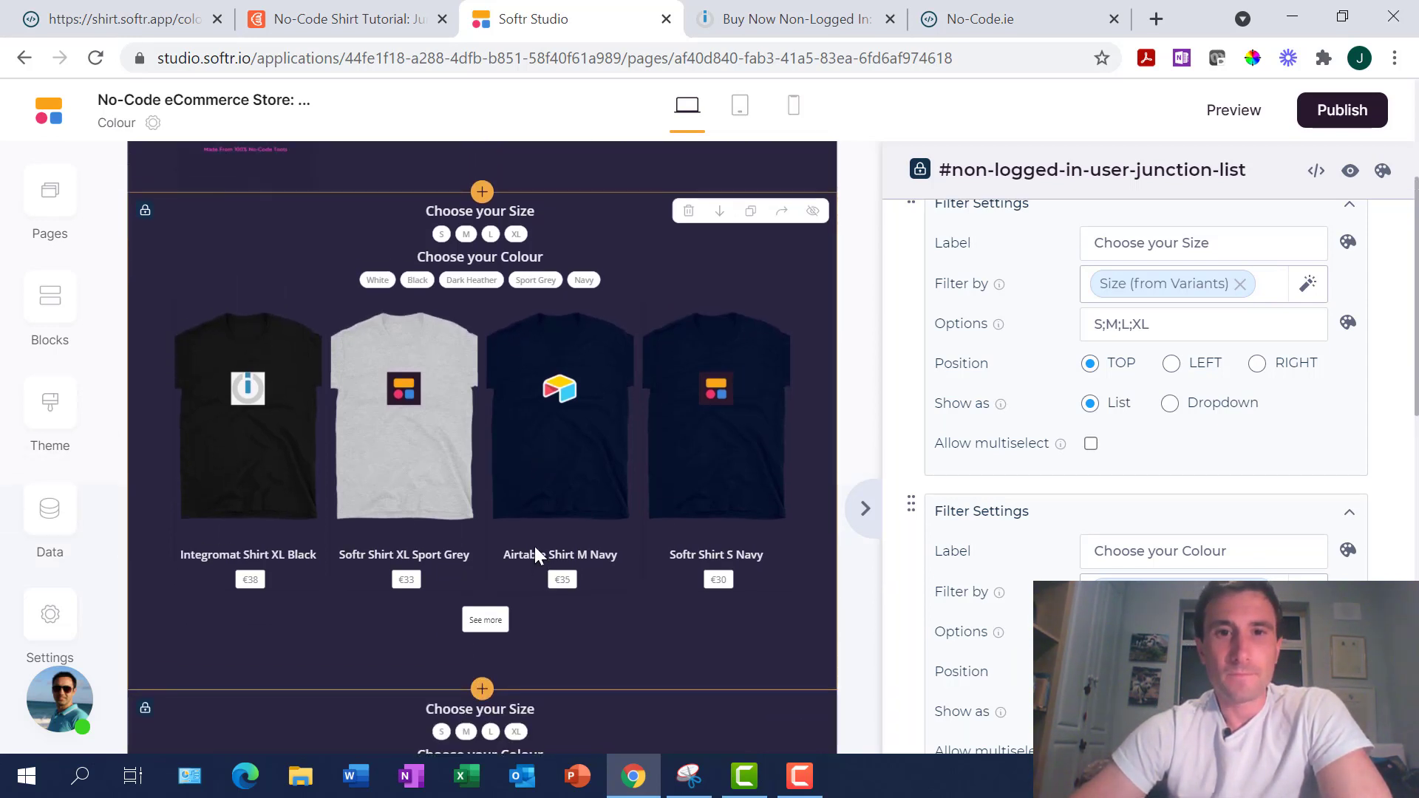
pyautogui.scroll(1, 533, 544)
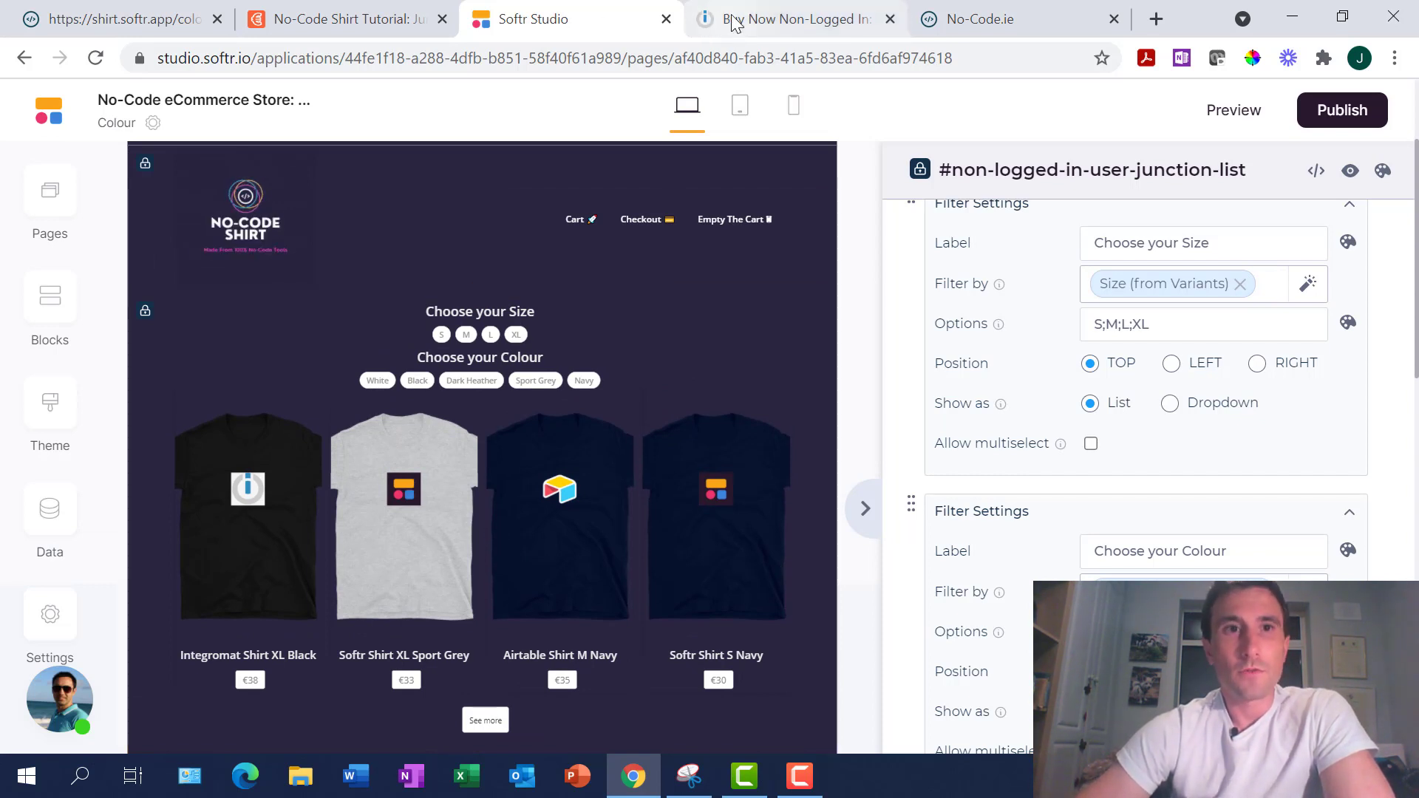
# Reach the Checkout As A Guest form for Softr Shirt M Sport Grey via Buy Now
pyautogui.click(111, 18)
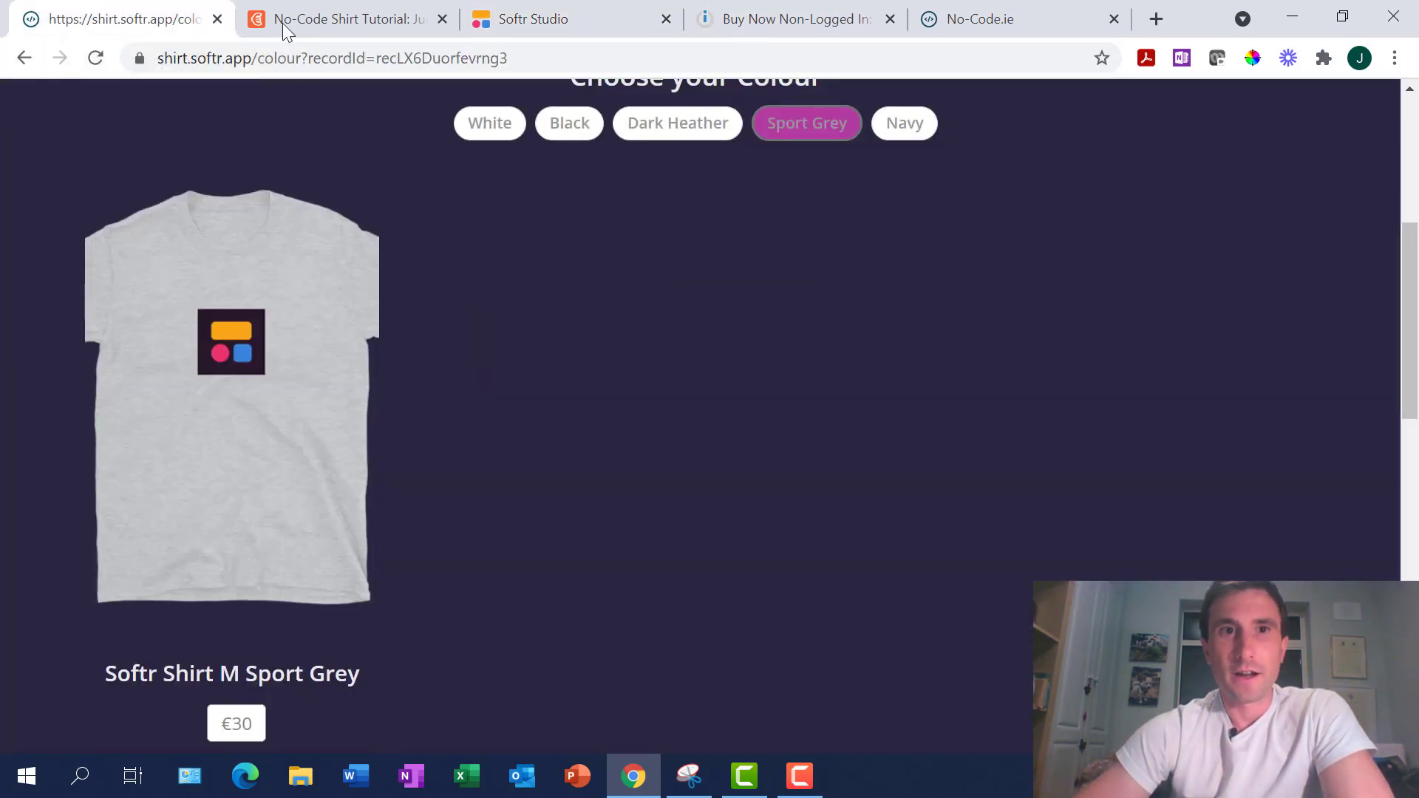
pyautogui.moveTo(280, 411)
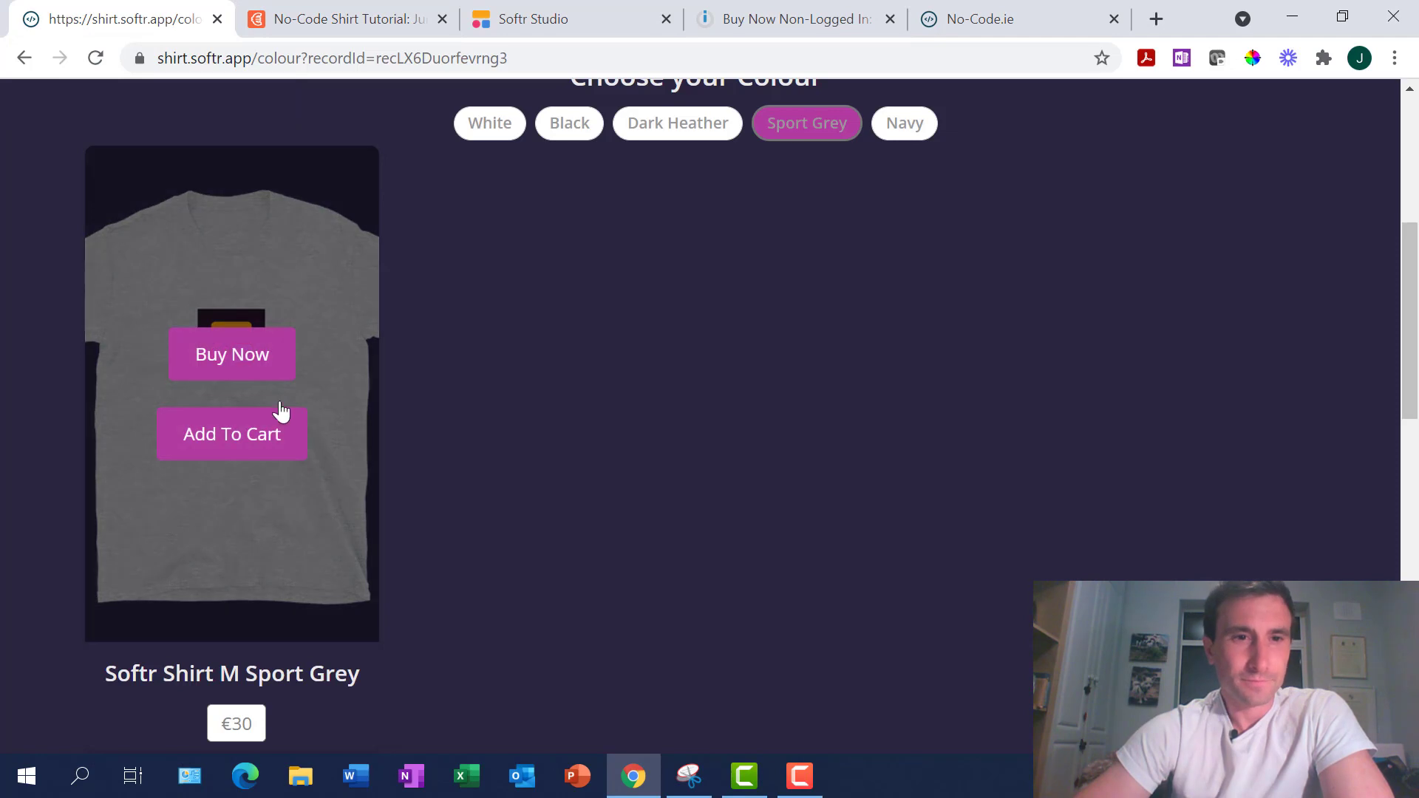
pyautogui.click(233, 363)
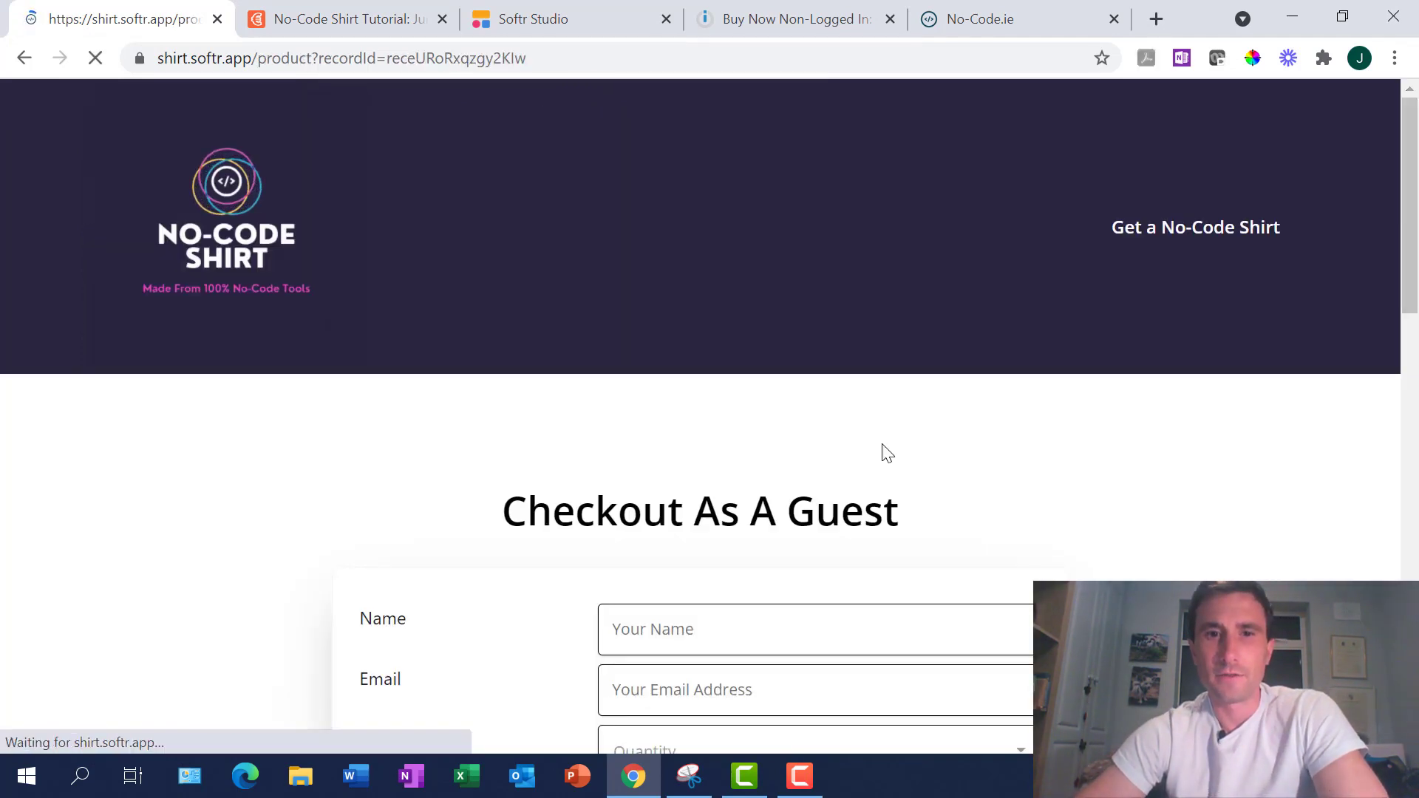
pyautogui.scroll(-15, 882, 444)
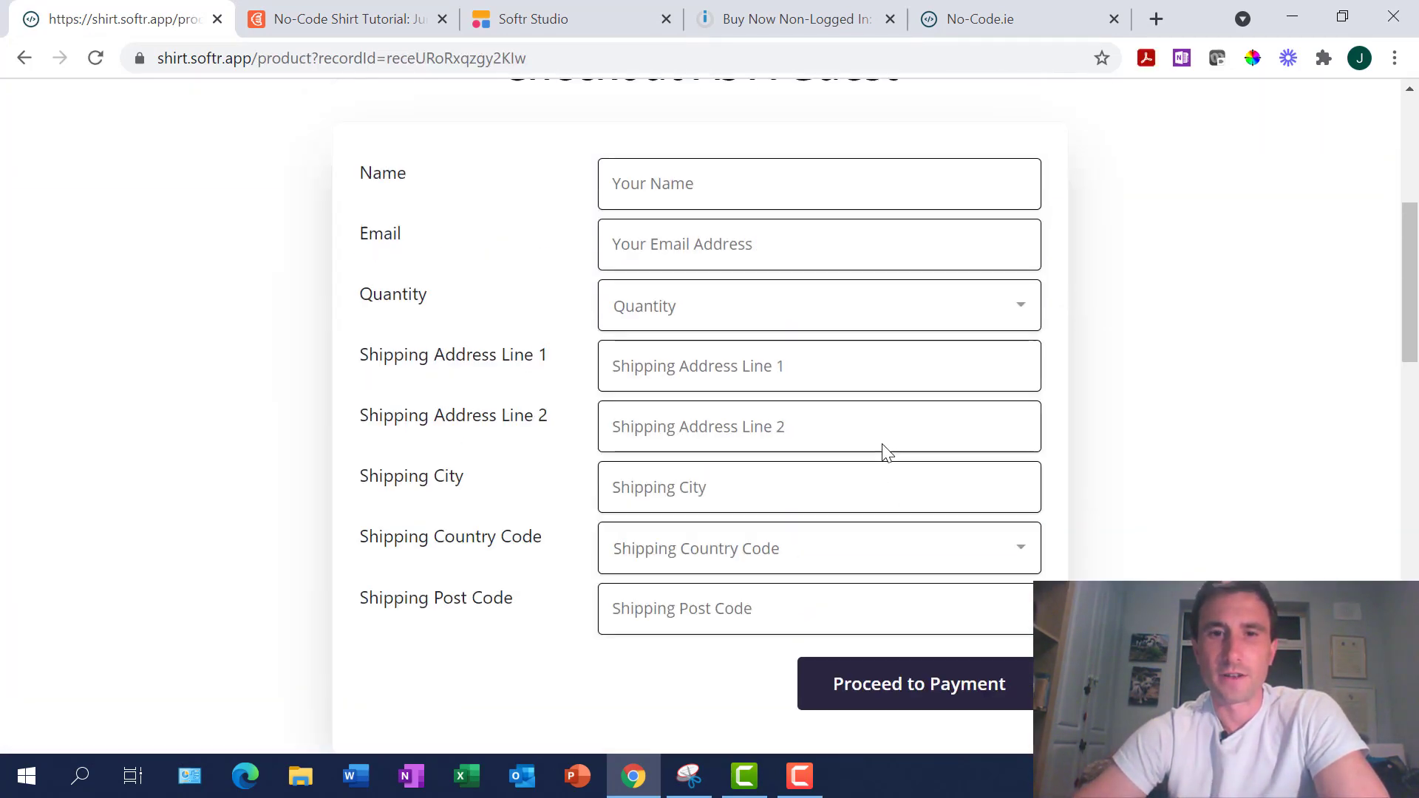
pyautogui.click(332, 20)
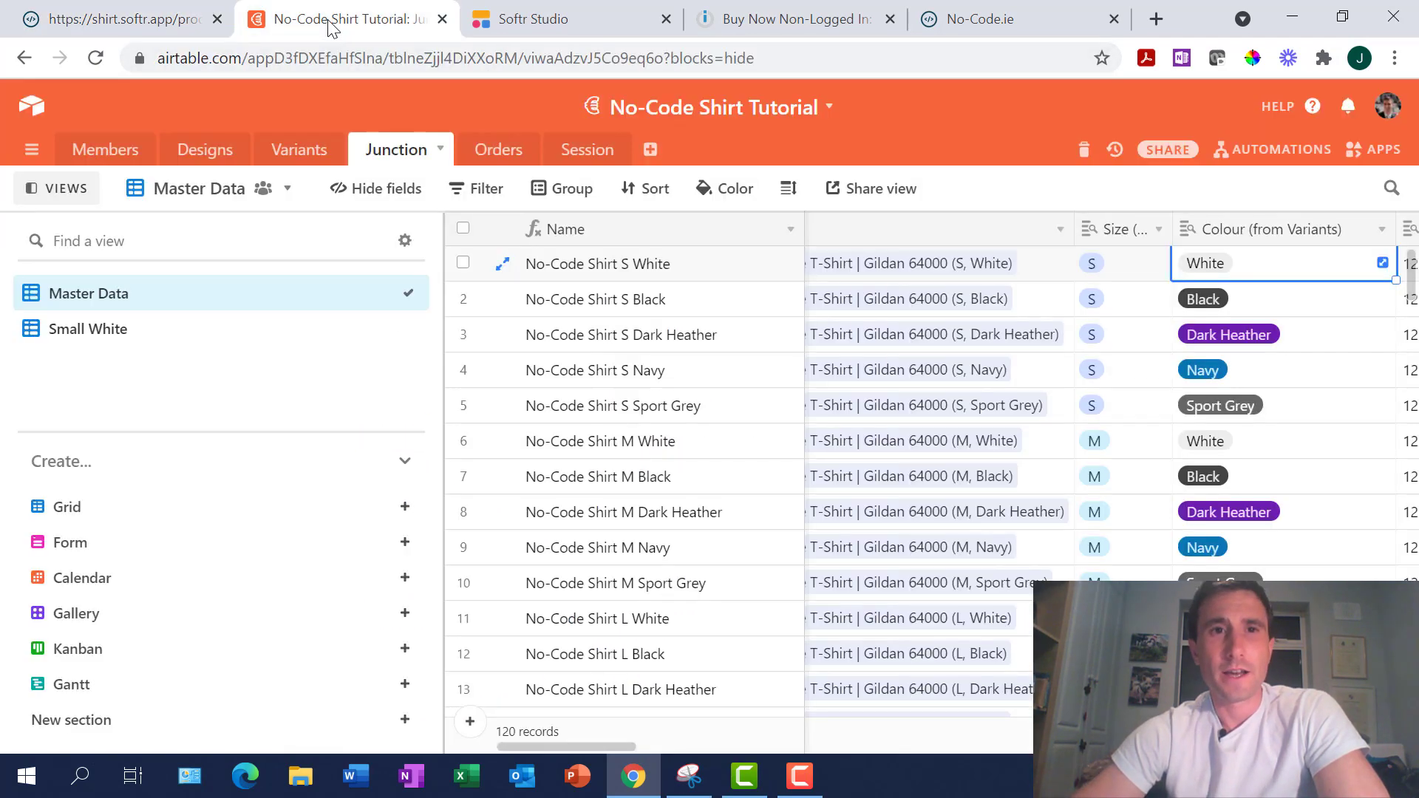
# Return to Softr Studio and bring up the site's list of pages
pyautogui.click(542, 16)
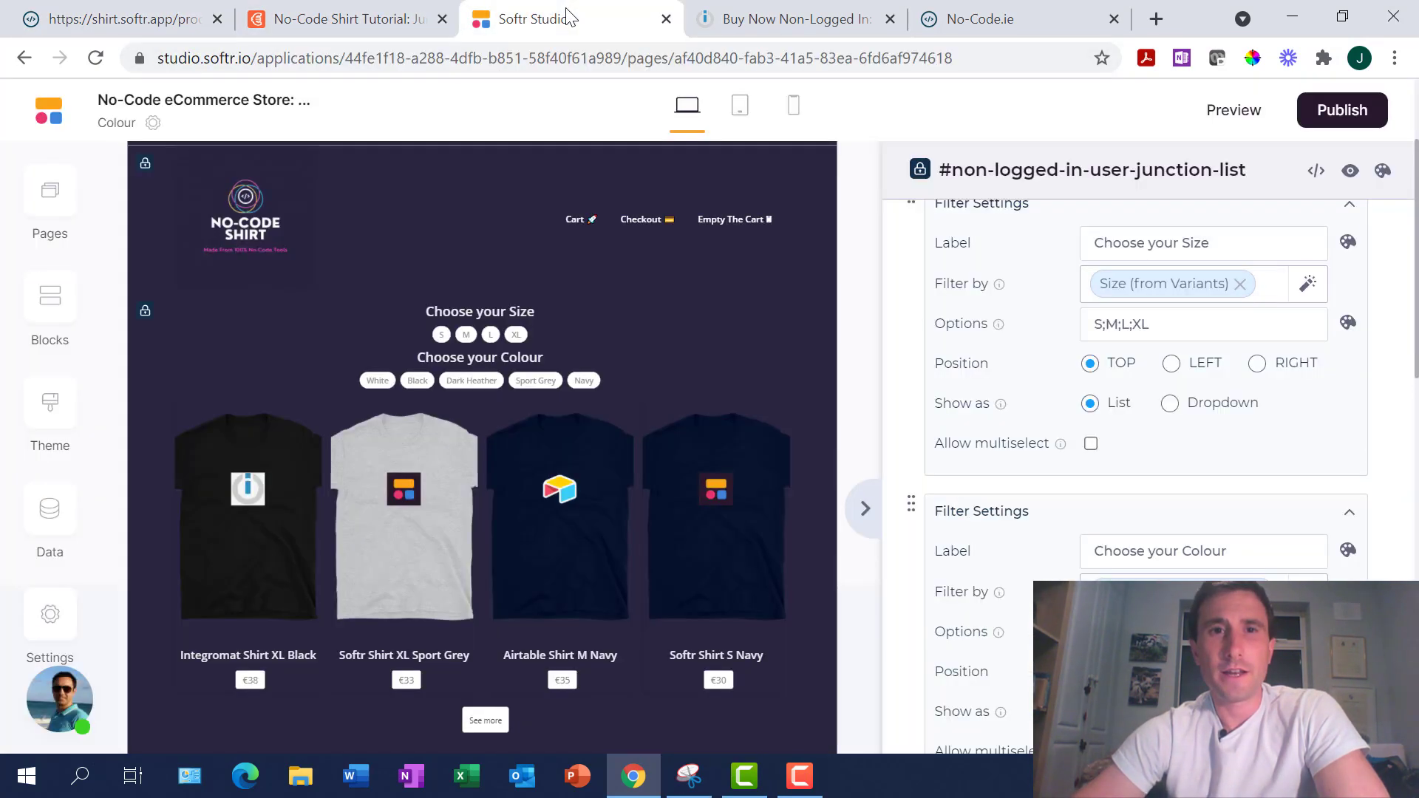
pyautogui.click(63, 194)
pyautogui.scroll(-3, 349, 414)
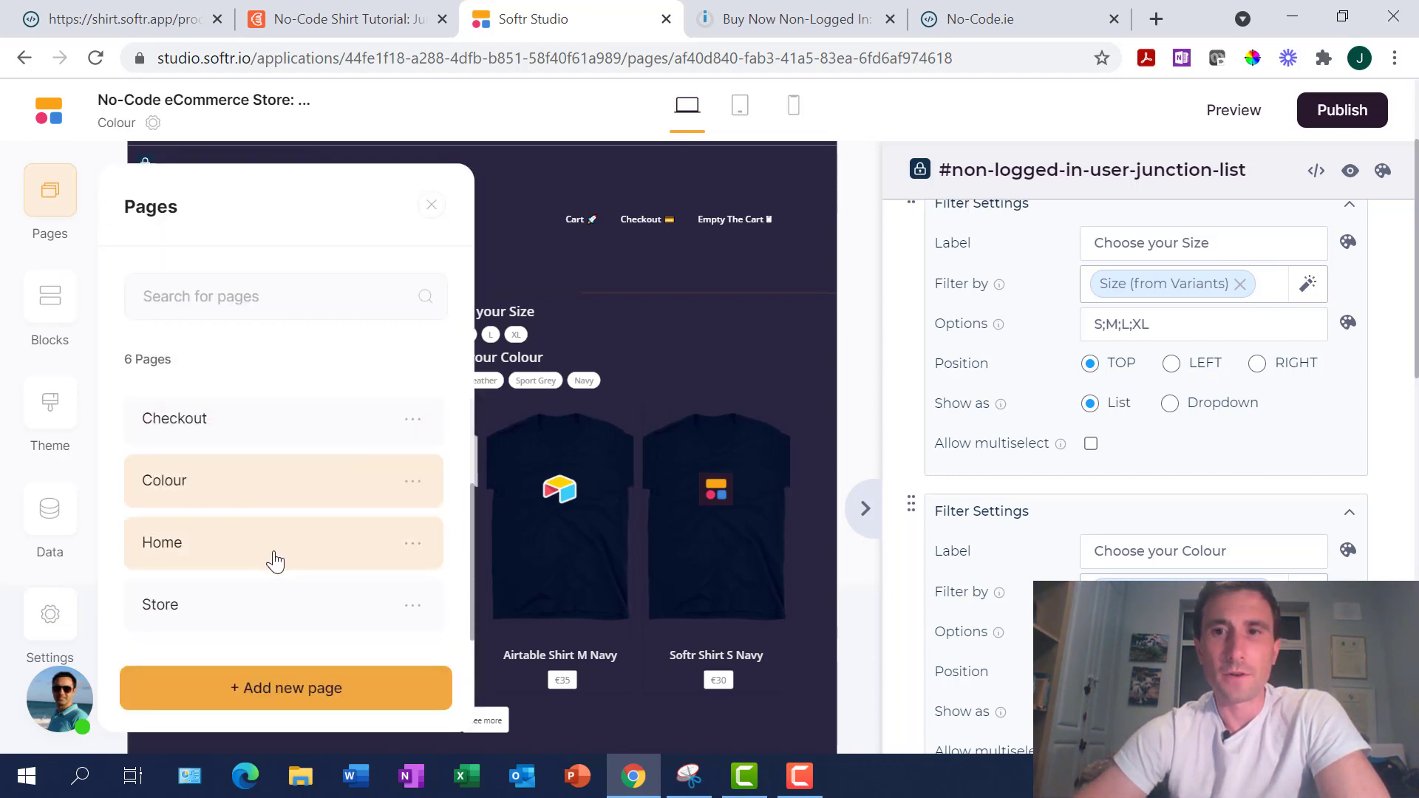
pyautogui.scroll(2, 275, 562)
pyautogui.scroll(-2, 275, 561)
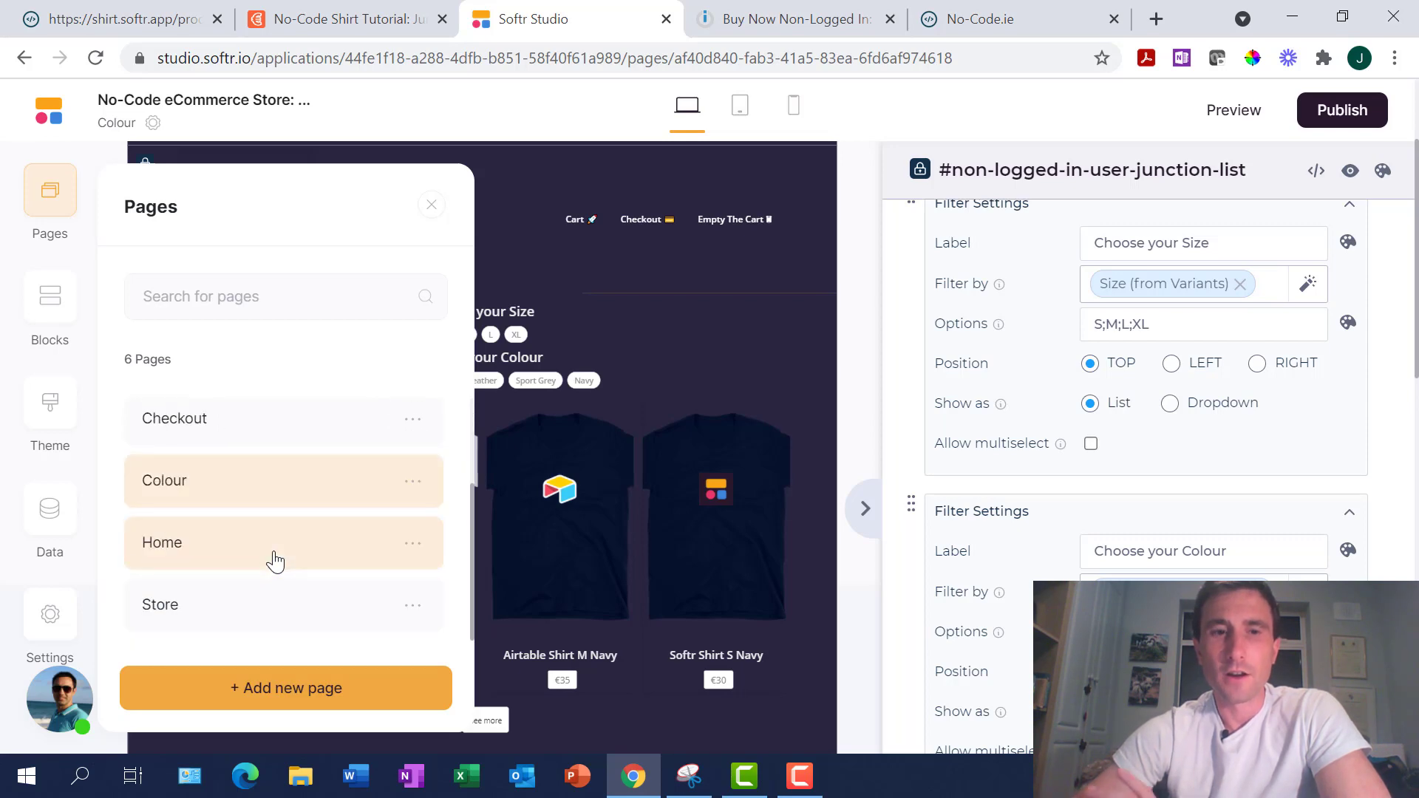
pyautogui.scroll(1, 275, 562)
# Open the Checkout page and scroll through its guest form and shirt product block
pyautogui.click(241, 548)
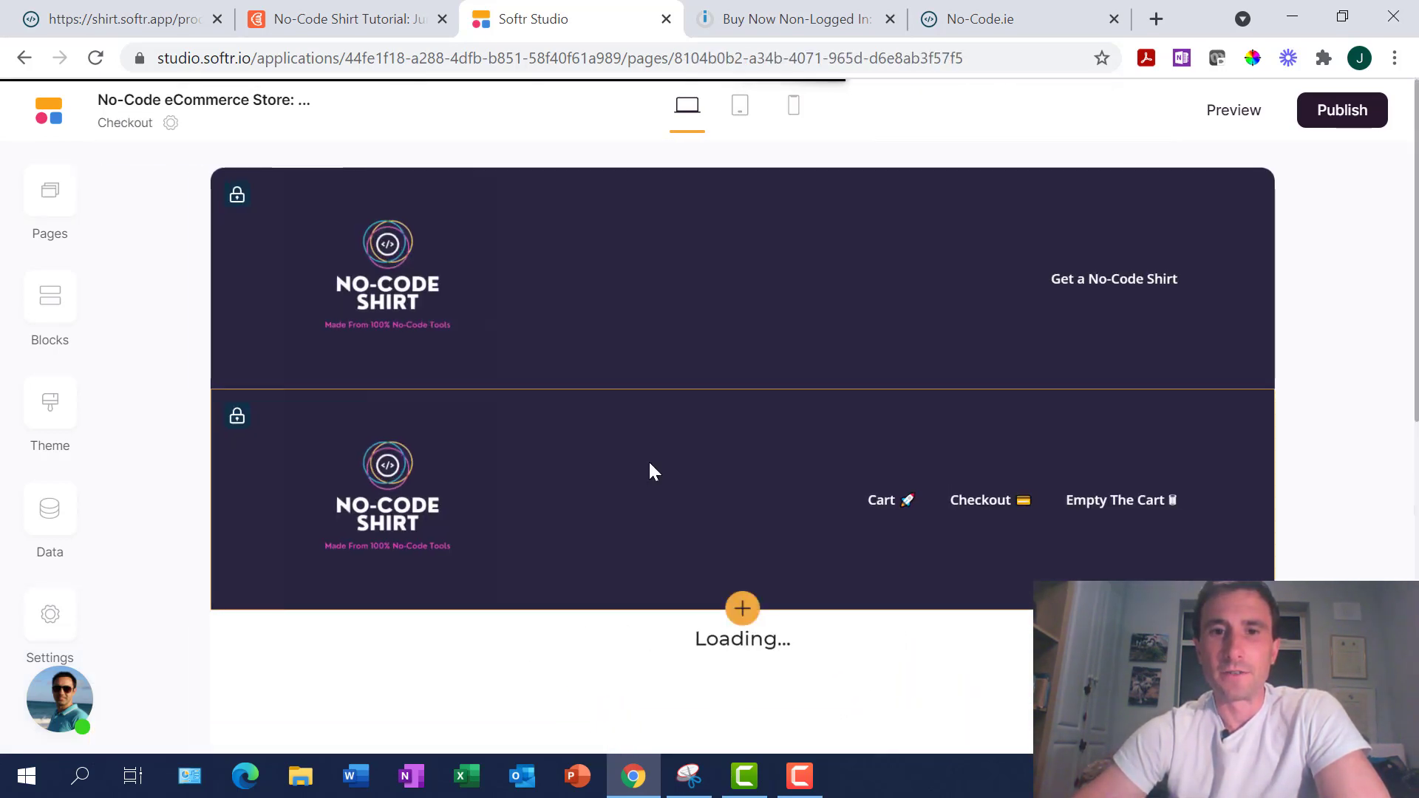
pyautogui.scroll(-5, 1001, 586)
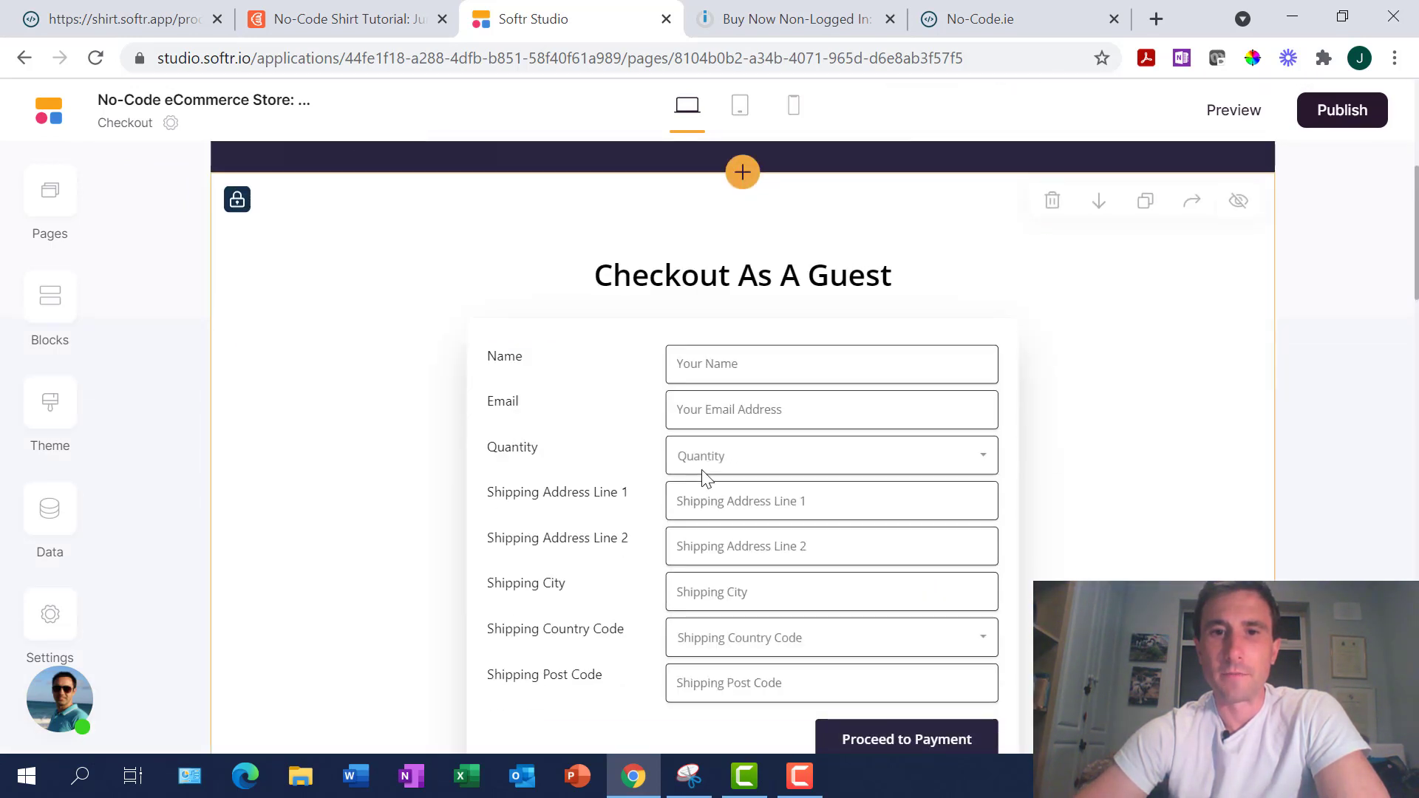
pyautogui.scroll(-1, 766, 442)
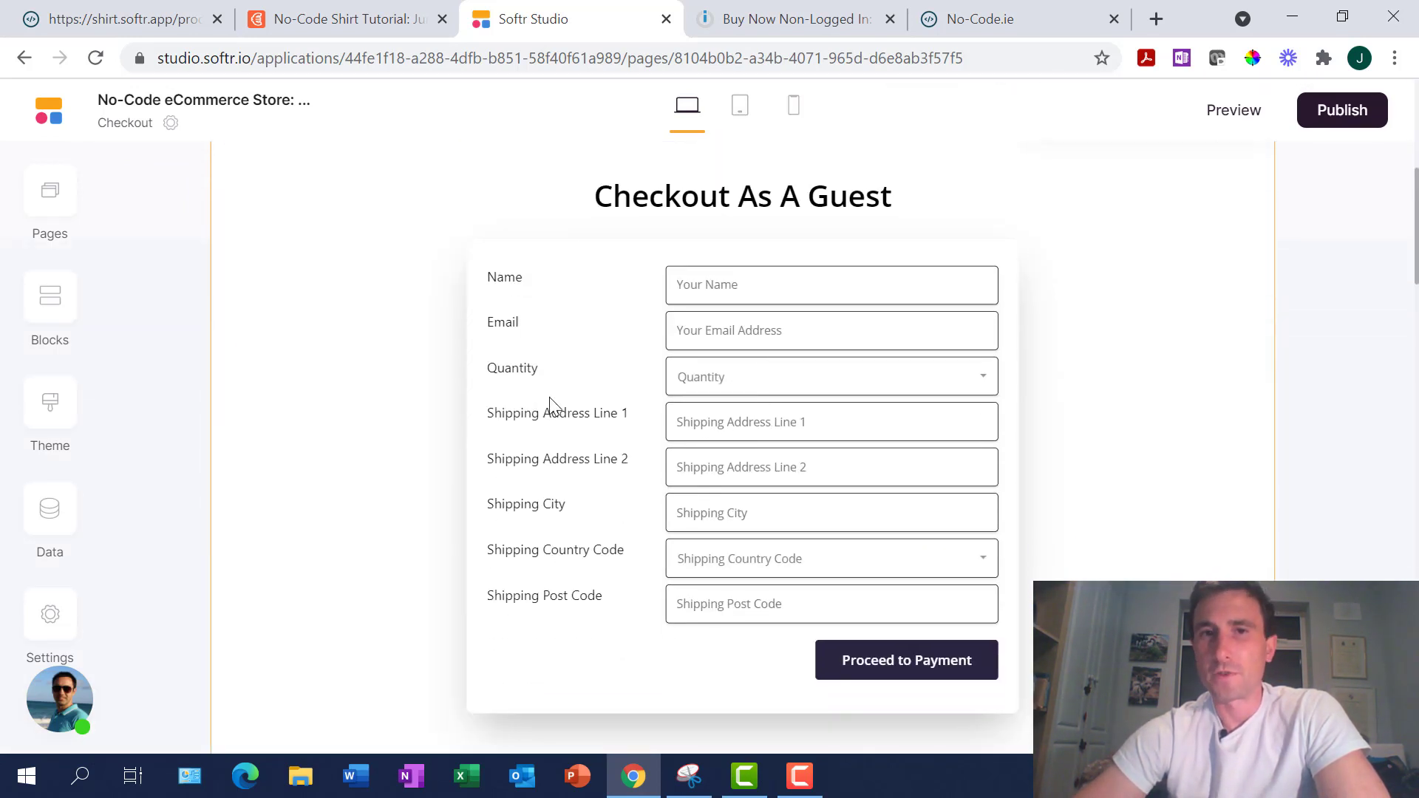
pyautogui.scroll(-1, 554, 407)
pyautogui.scroll(1, 554, 407)
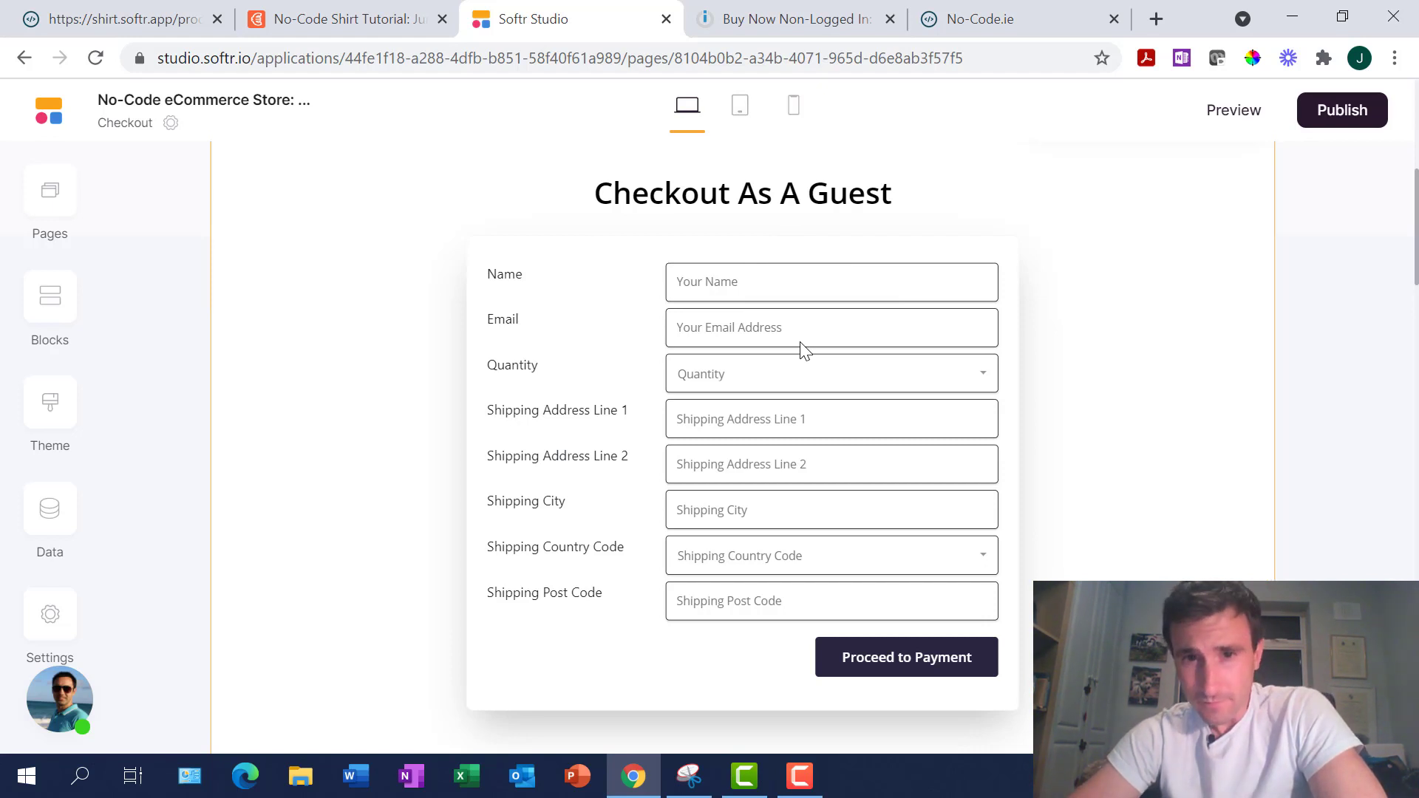
pyautogui.scroll(-1, 804, 350)
pyautogui.scroll(-7, 803, 350)
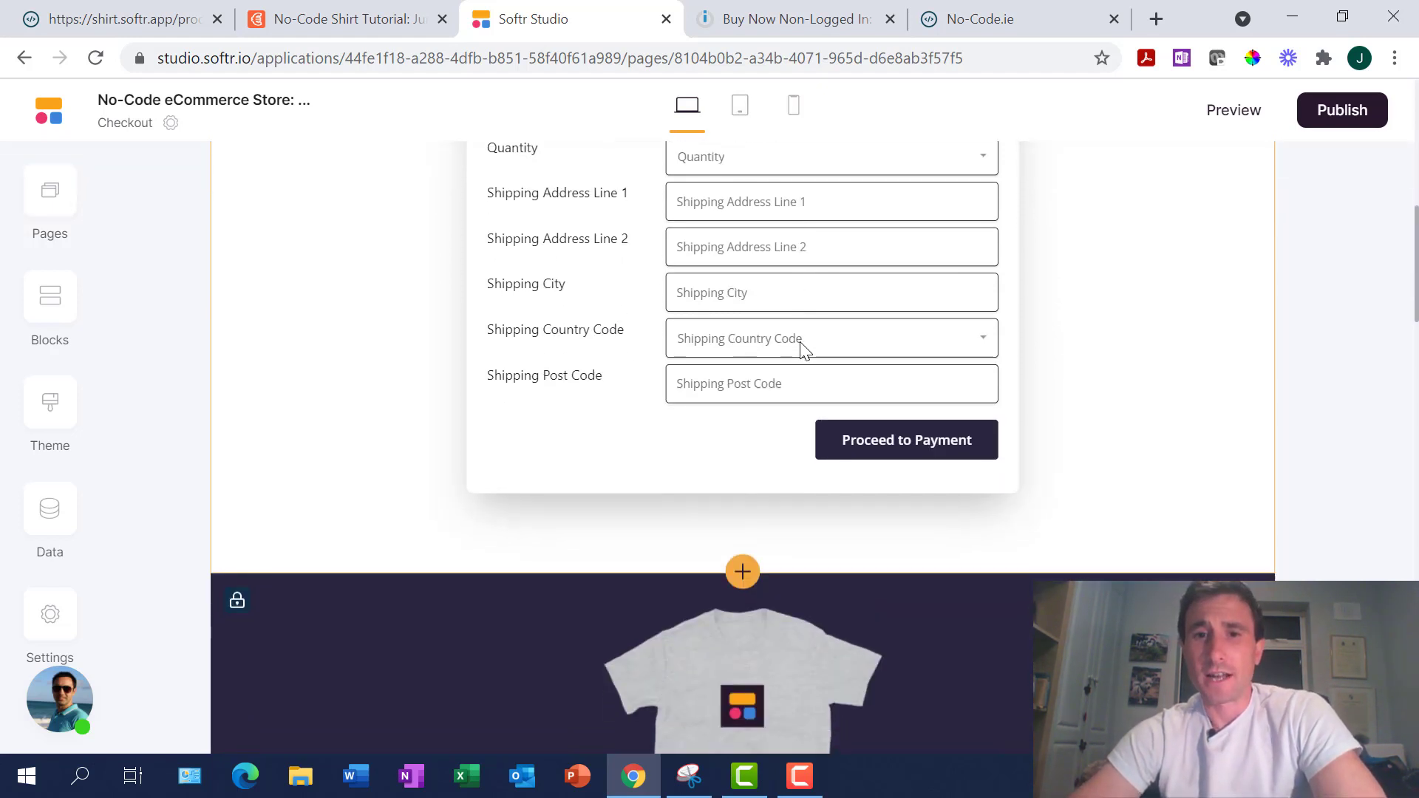
pyautogui.scroll(-2, 792, 496)
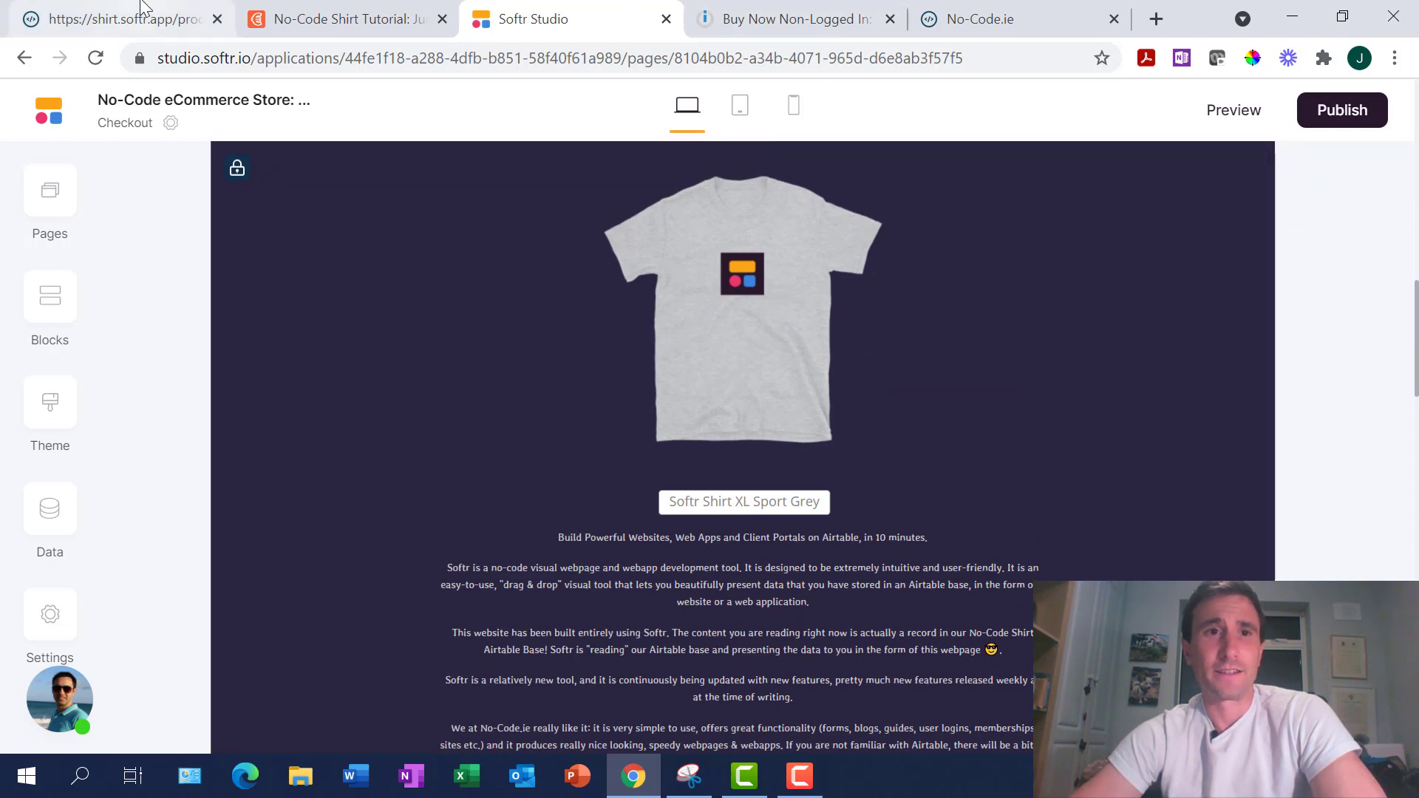
# Review the live shirt.softr.app checkout form and Softr Shirt M Sport Grey block, then go back to Airtable
pyautogui.click(119, 17)
pyautogui.scroll(-10, 610, 723)
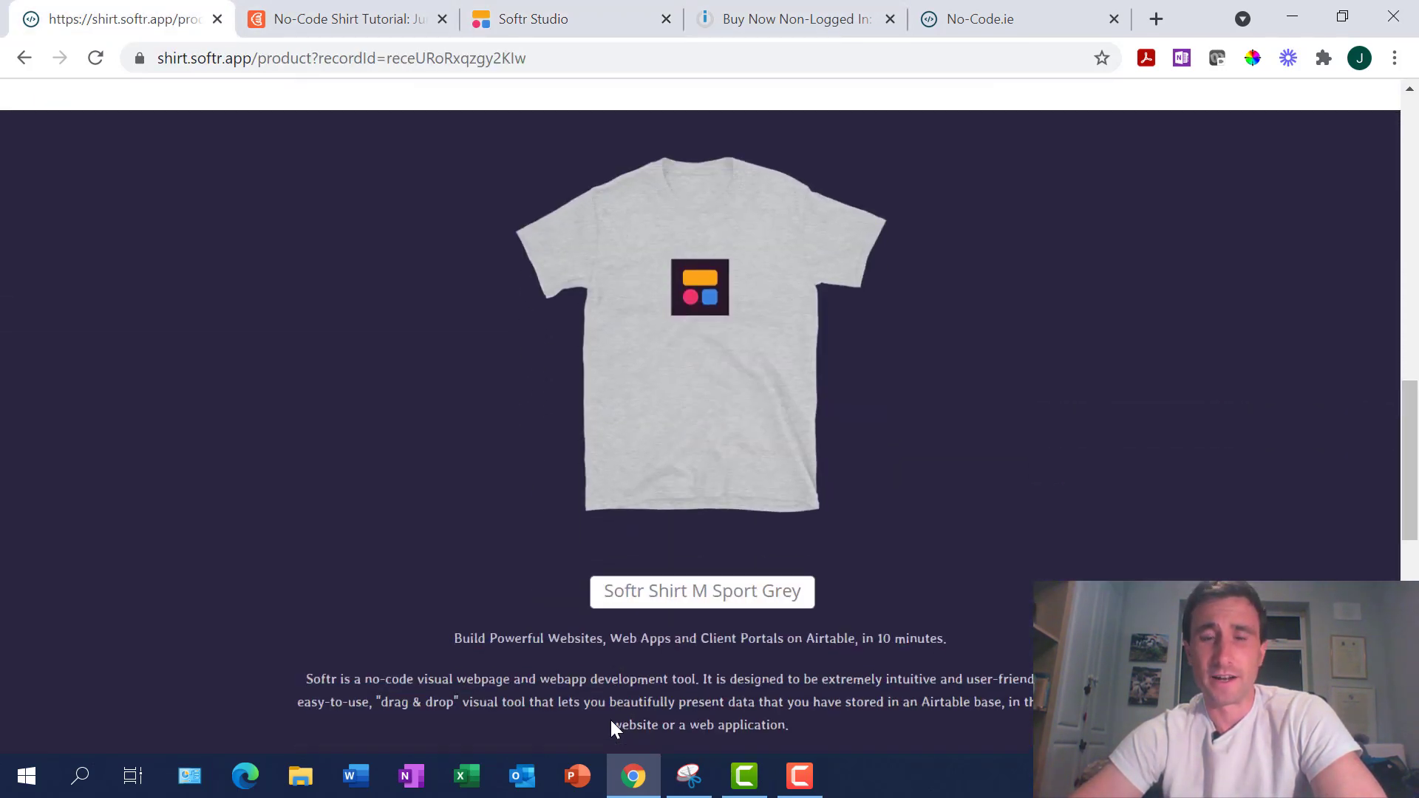
pyautogui.scroll(4, 654, 260)
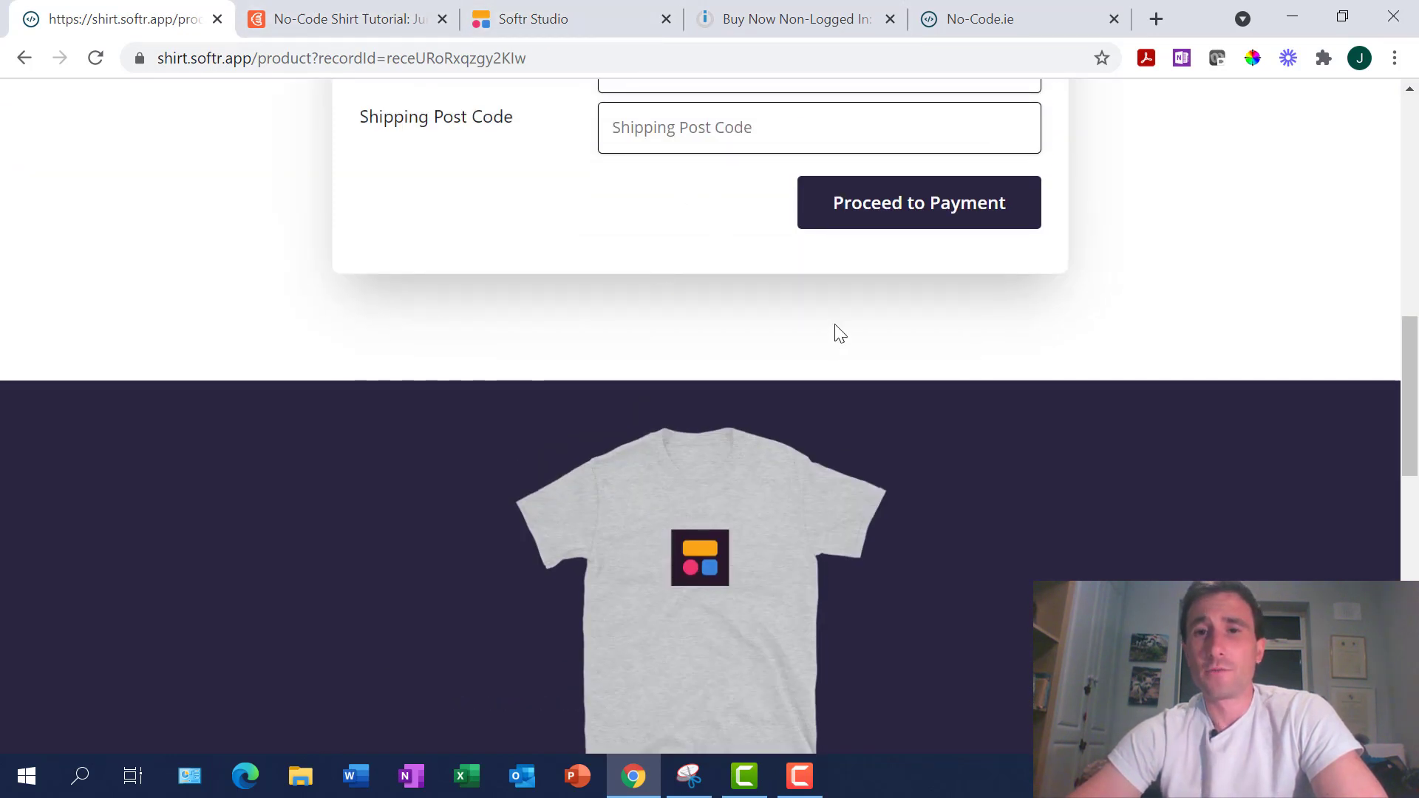
pyautogui.scroll(-5, 867, 602)
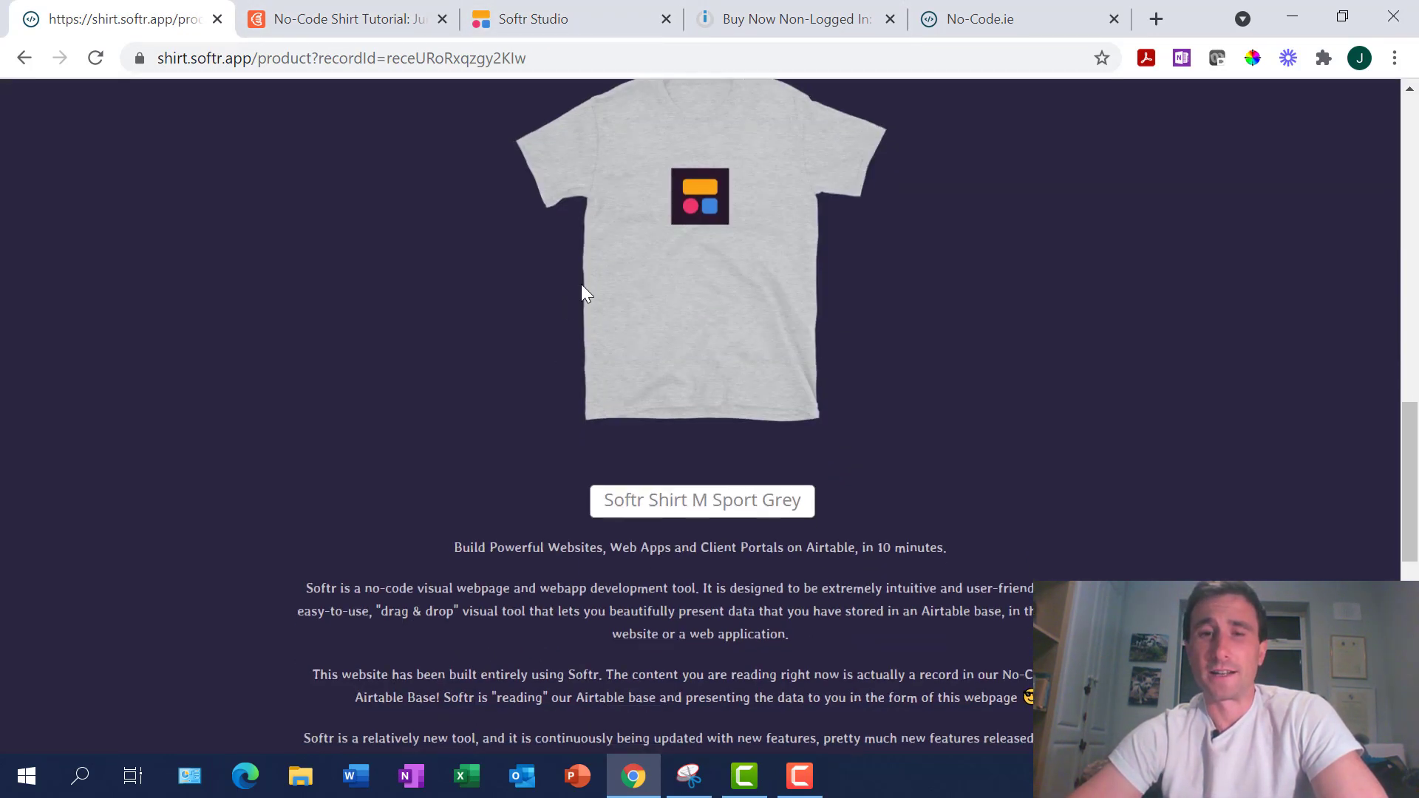
pyautogui.click(337, 10)
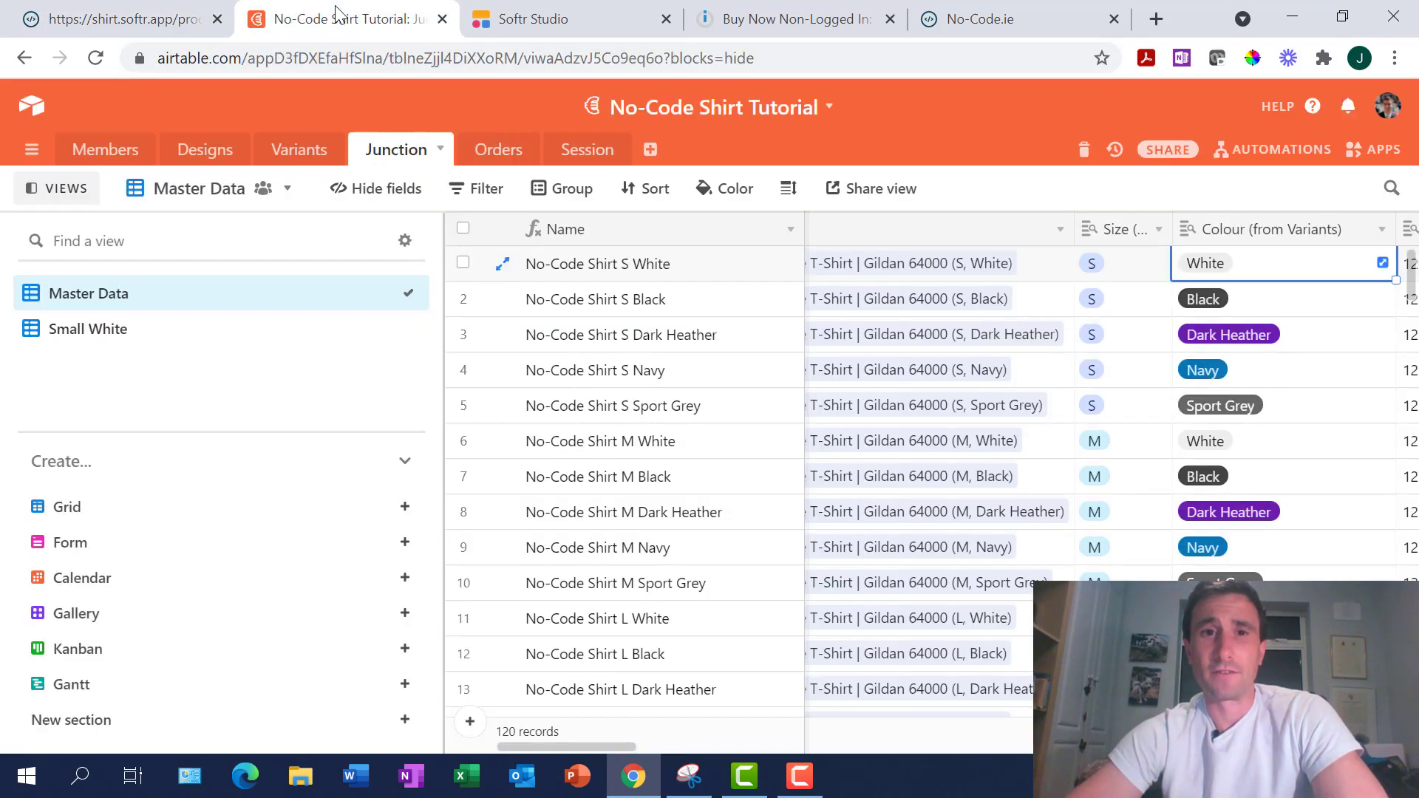
# Compare a Junction record with the live product page, then scroll down the Junction grid
pyautogui.click(683, 337)
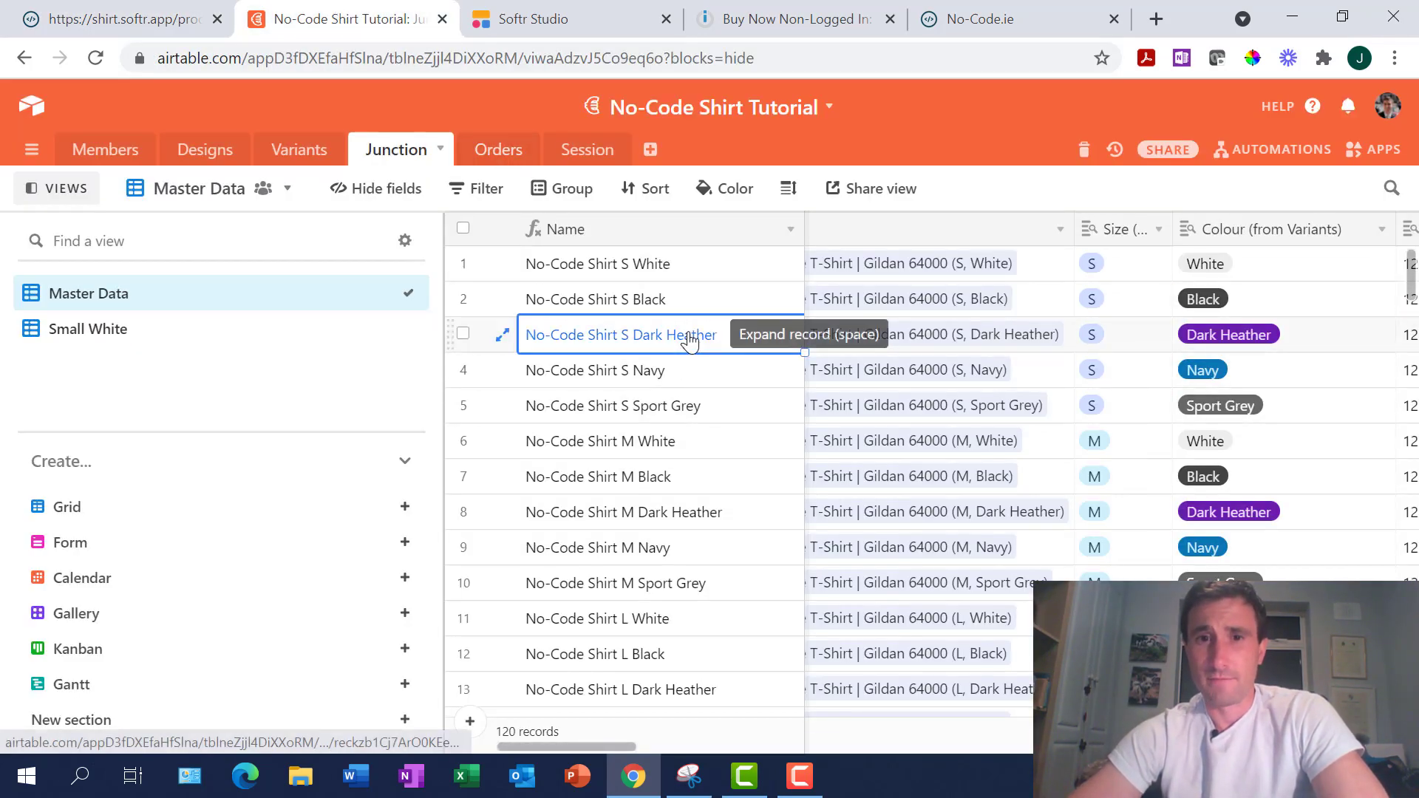
pyautogui.click(164, 10)
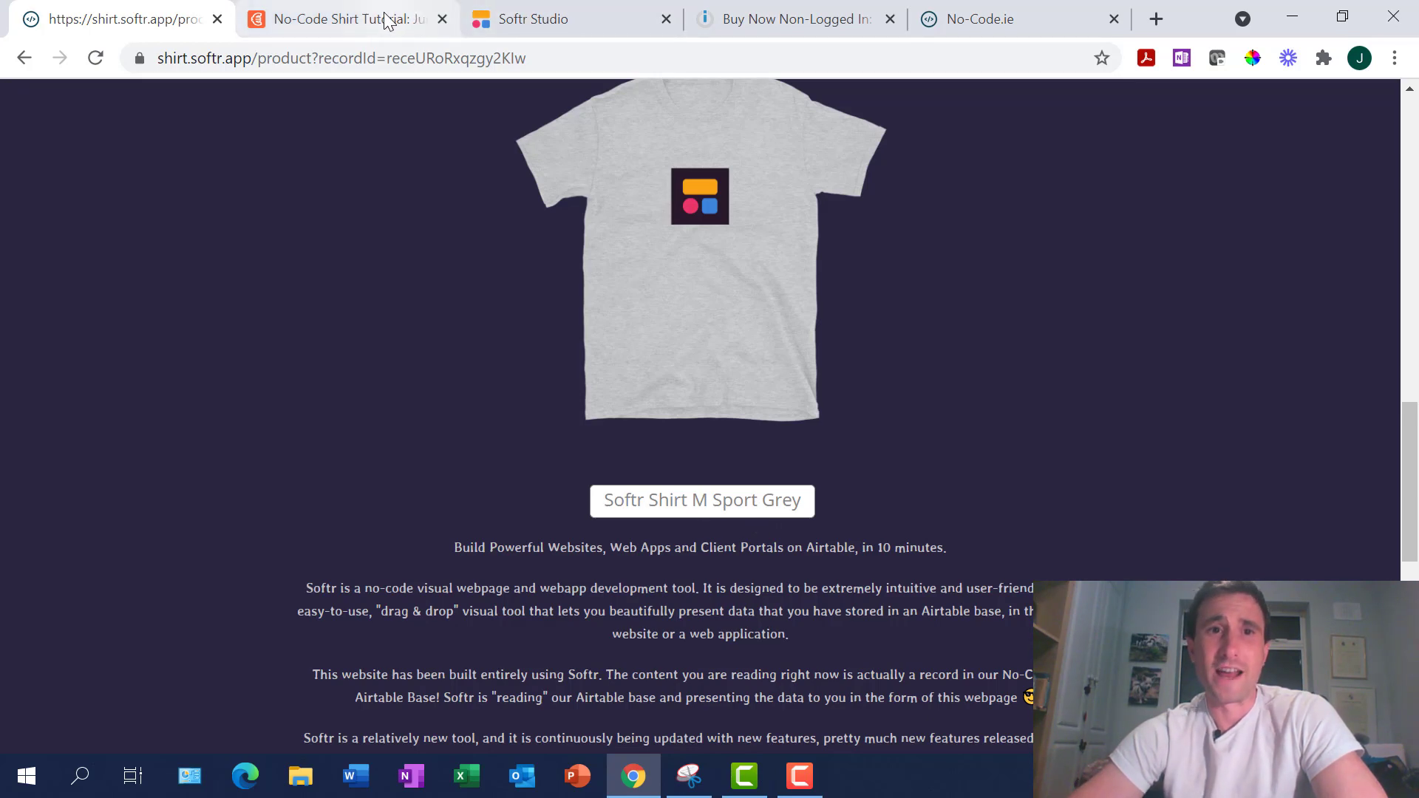
pyautogui.click(421, 19)
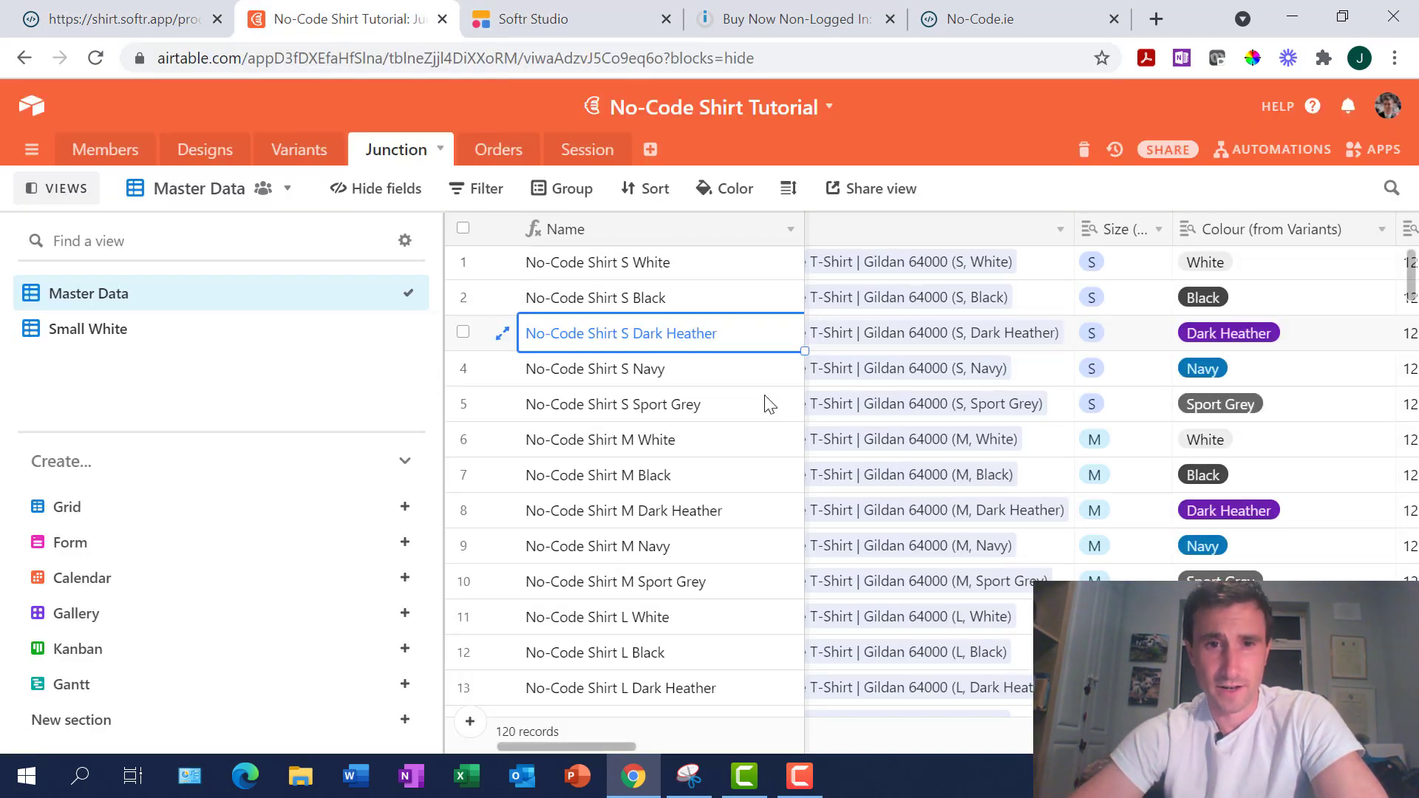
pyautogui.scroll(-10, 768, 404)
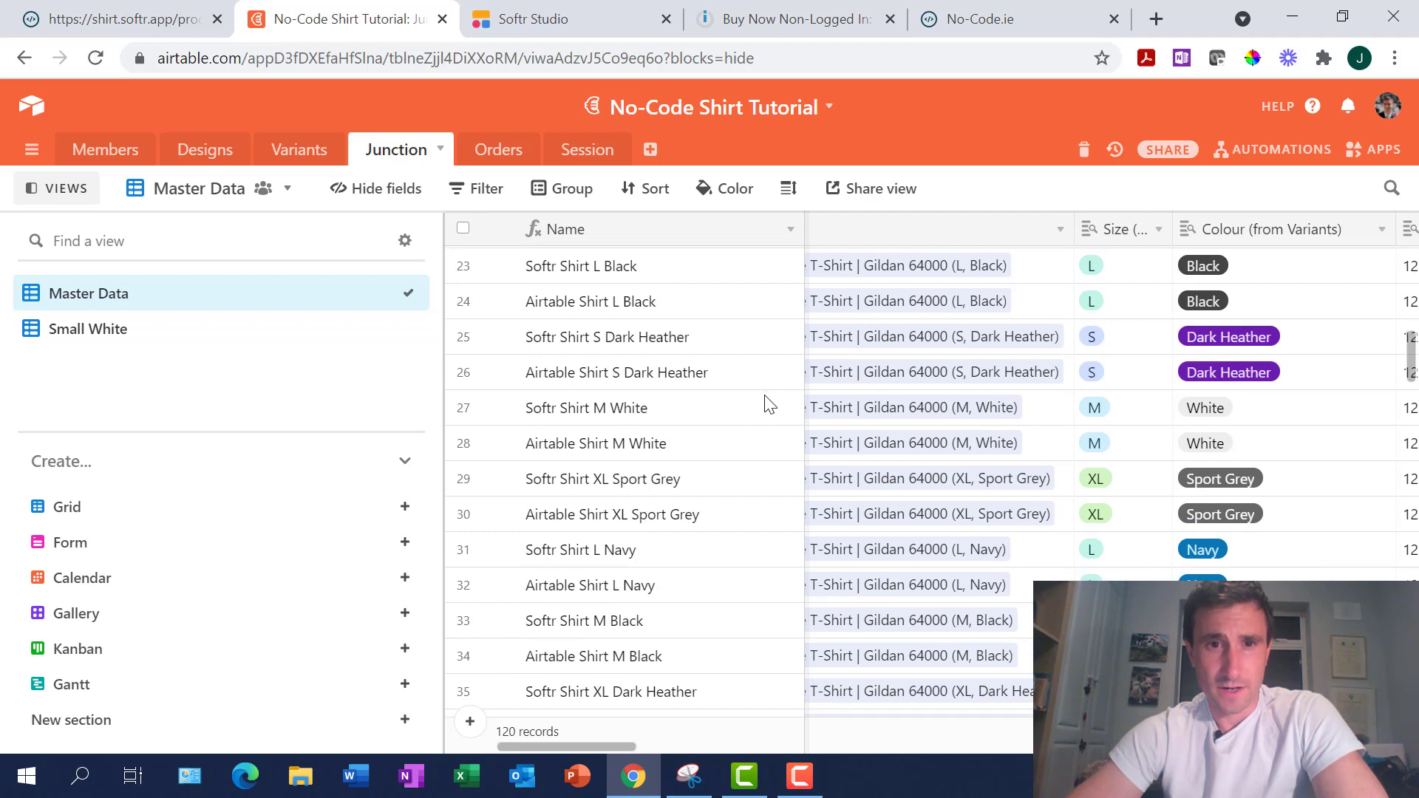
pyautogui.scroll(-3, 769, 405)
pyautogui.scroll(-8, 769, 405)
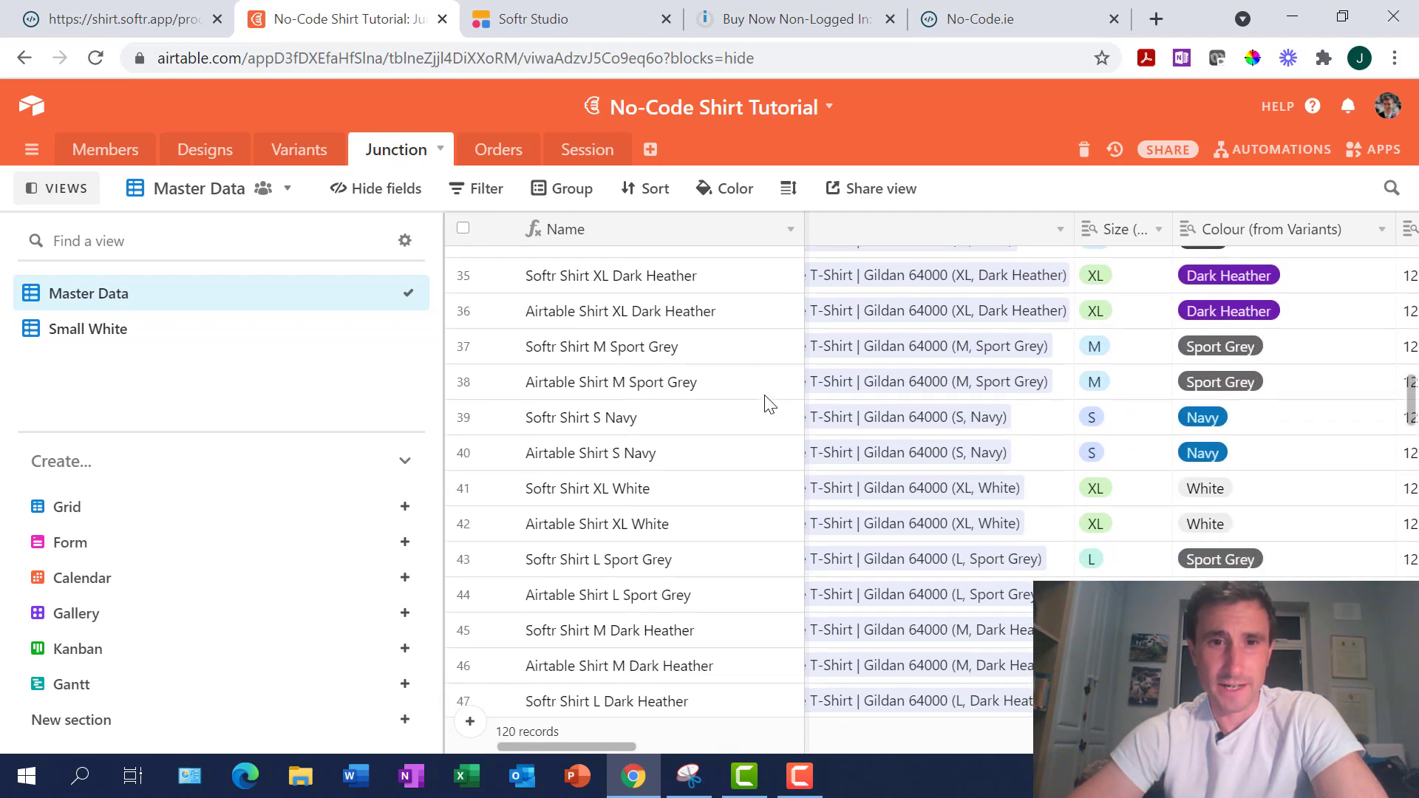
# Select the Softr Shirt M Sport Grey record and scan across to its Add To Cart Webhook field
pyautogui.click(662, 353)
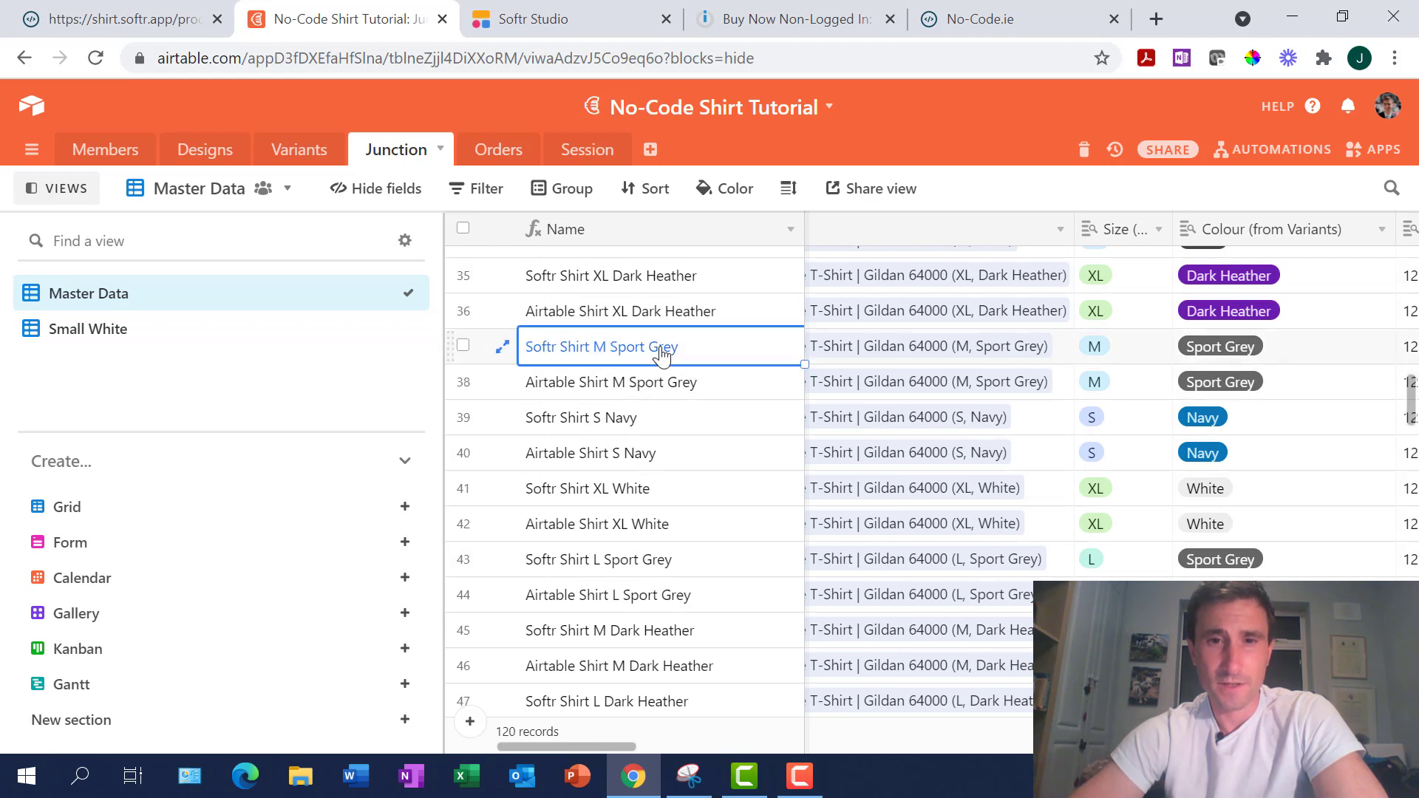
pyautogui.press('Right')
pyautogui.press('Right')
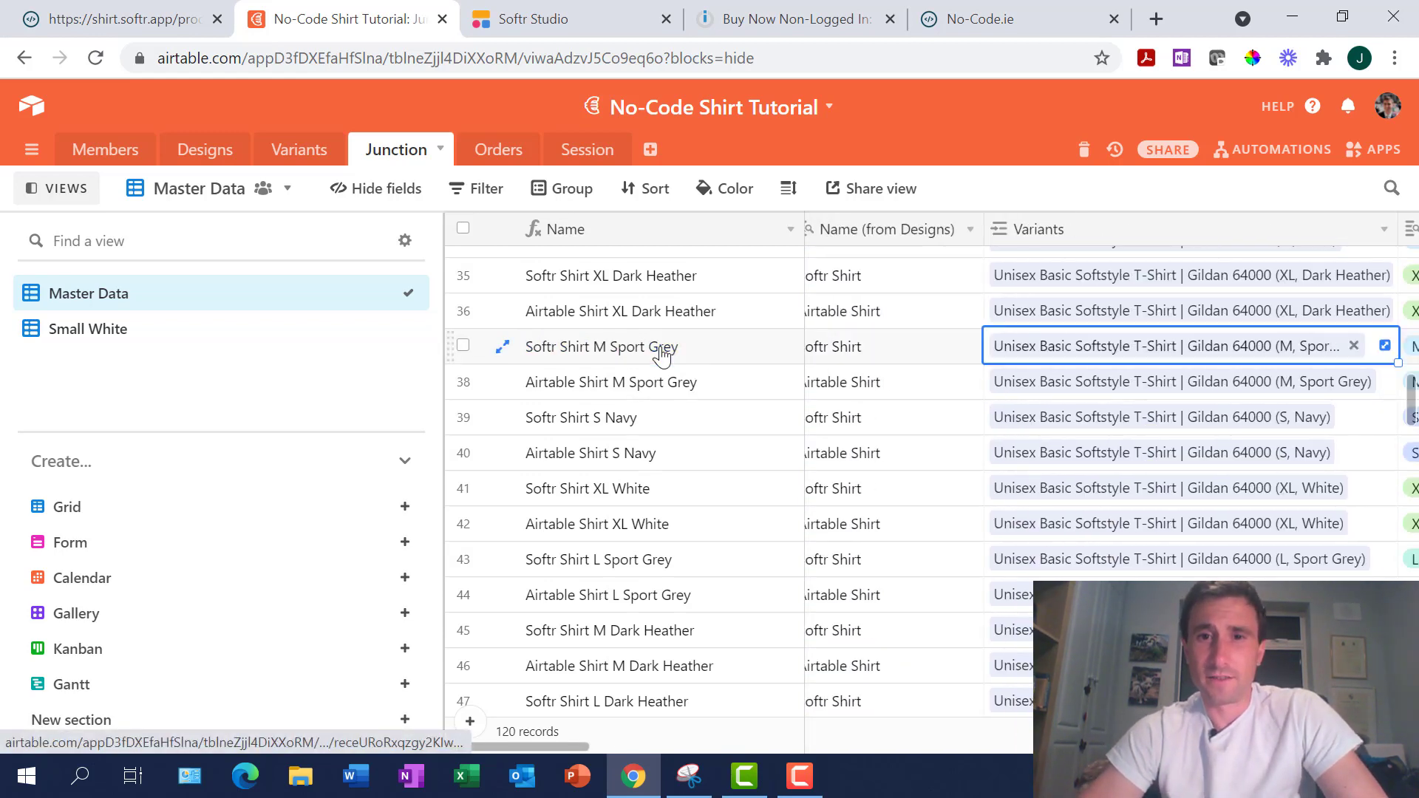
pyautogui.press('Left')
pyautogui.press('Left')
pyautogui.hotkey('shift', 'Right')
pyautogui.hotkey('shift', 'Right')
pyautogui.hotkey('shift', 'Right')
pyautogui.hotkey('shift', 'Right')
pyautogui.hotkey('shift', 'Right')
pyautogui.hotkey('shift', 'Right')
pyautogui.hotkey('shift', 'Right')
pyautogui.hotkey('shift', 'Right')
pyautogui.hotkey('shift', 'Right')
pyautogui.hotkey('shift', 'Right')
pyautogui.hotkey('shift', 'Right')
pyautogui.hotkey('shift', 'Right')
pyautogui.hotkey('shift', 'Right')
pyautogui.hotkey('shift', 'Right')
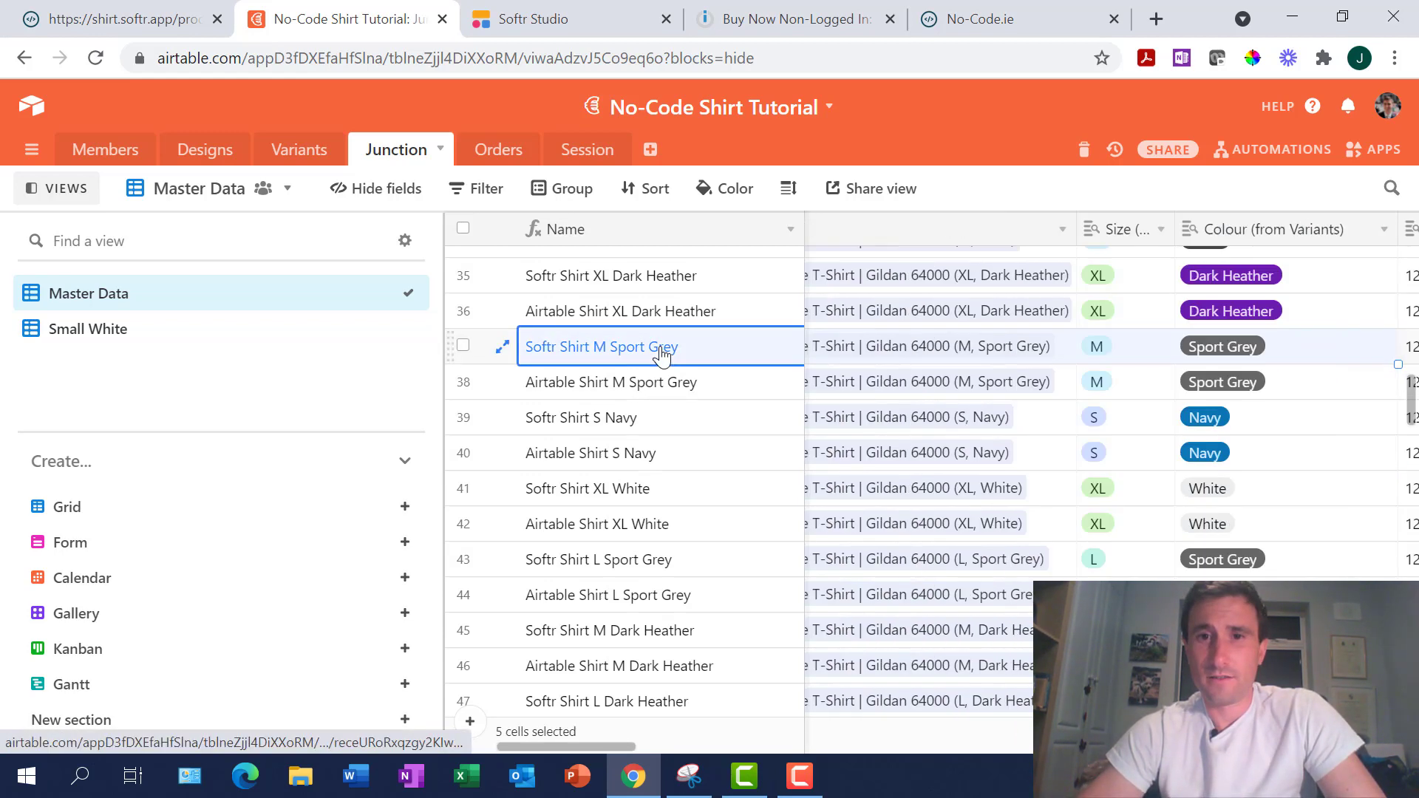
pyautogui.hotkey('shift', 'Right')
pyautogui.hotkey('shift', 'Right')
pyautogui.hotkey('shift', 'Right')
pyautogui.hotkey('shift', 'Right')
pyautogui.hotkey('shift', 'Right')
pyautogui.hotkey('shift', 'Right')
pyautogui.hotkey('shift', 'Right')
pyautogui.hotkey('shift', 'Right')
pyautogui.hotkey('shift', 'Right')
pyautogui.hotkey('shift', 'Right')
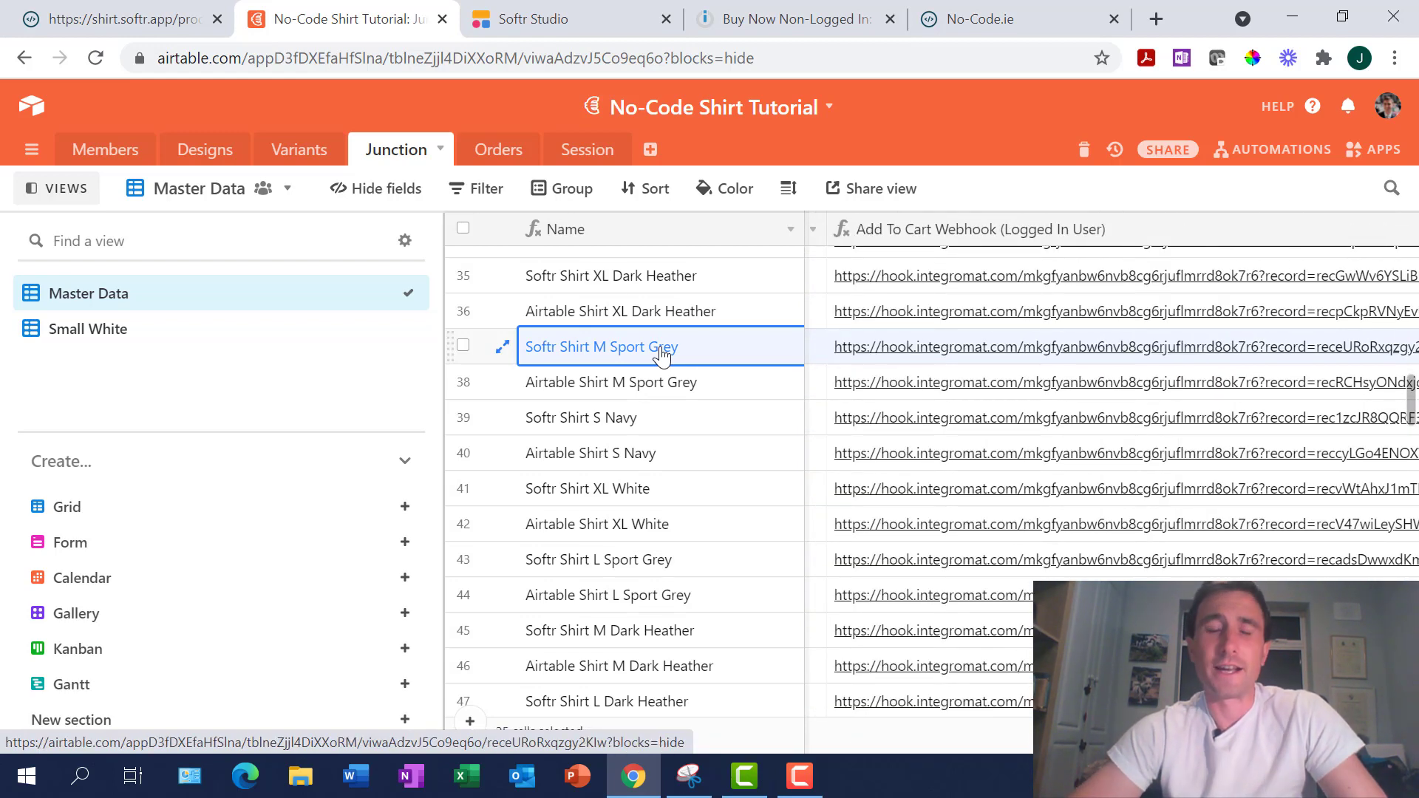
pyautogui.click(530, 30)
# Open the Checkout As A Guest form settings, listing Name, Email, Quantity, Hidden Field and address fields
pyautogui.scroll(7, 914, 501)
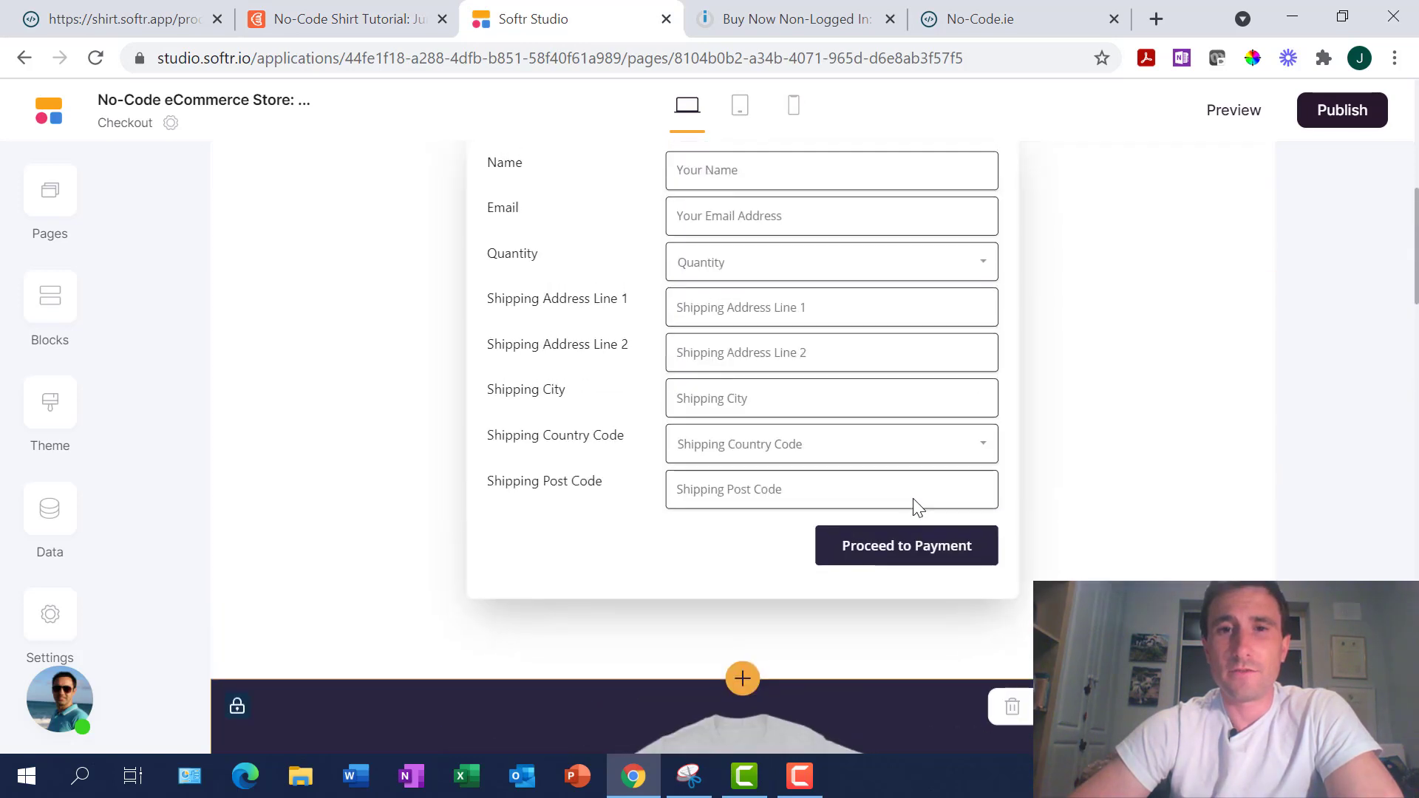
pyautogui.scroll(1, 913, 499)
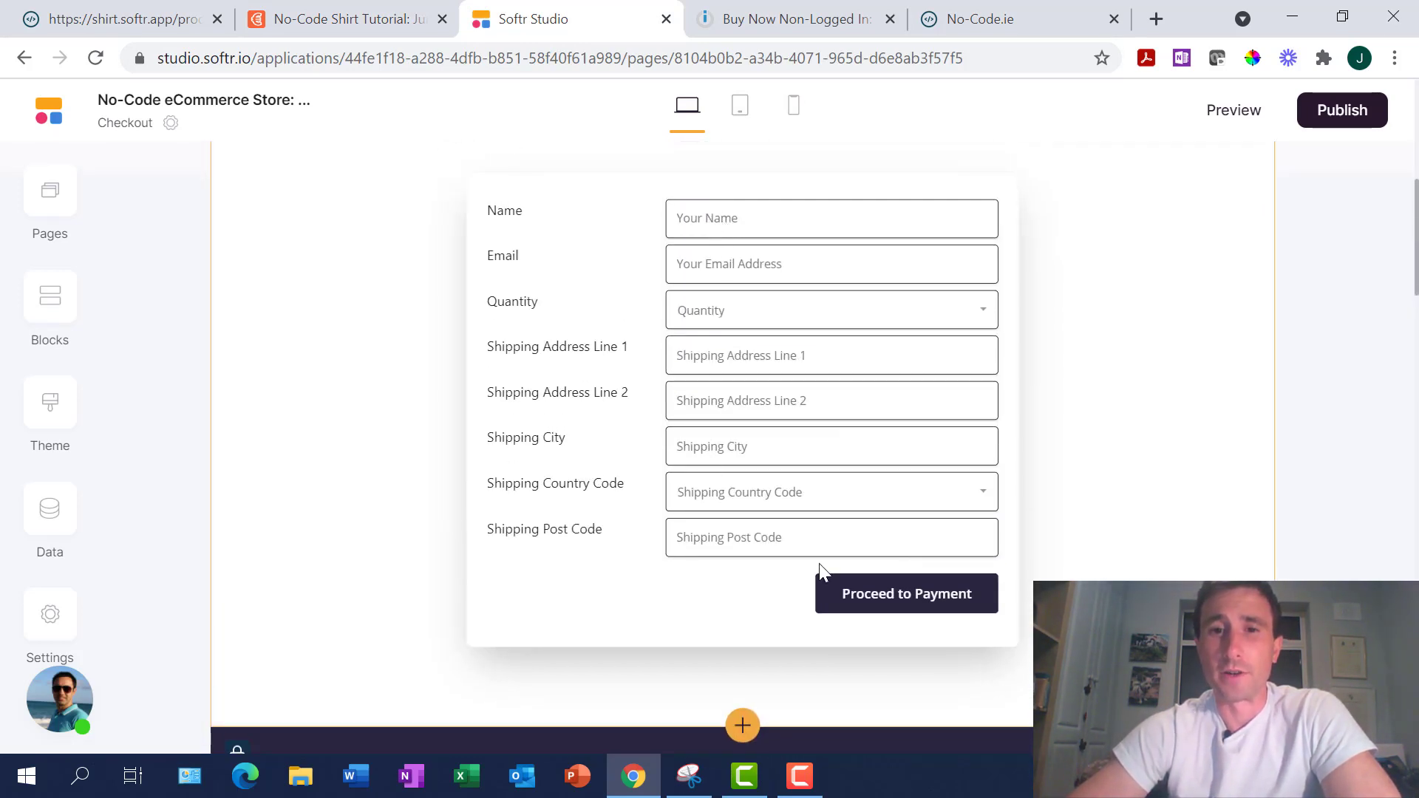
pyautogui.scroll(-1, 819, 564)
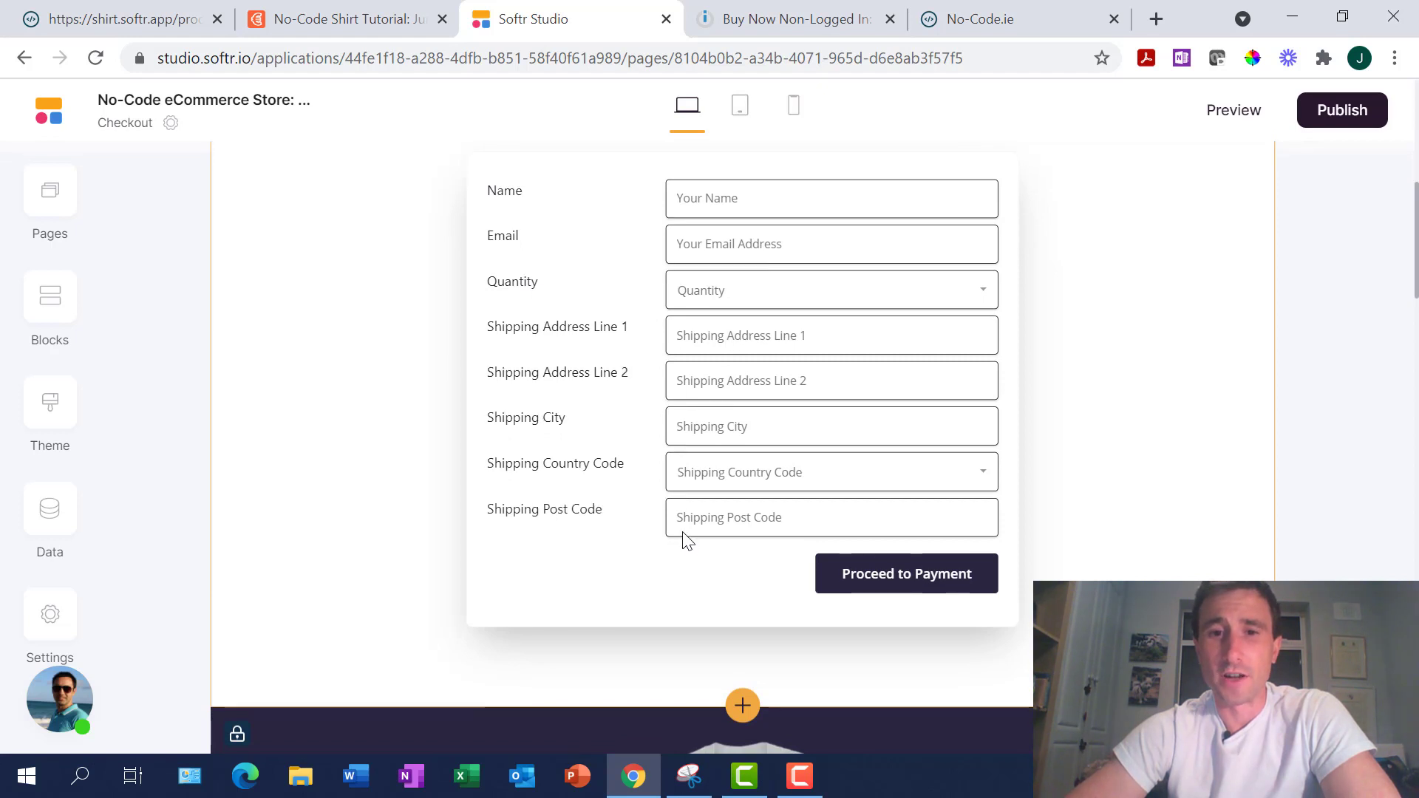
pyautogui.scroll(-7, 683, 537)
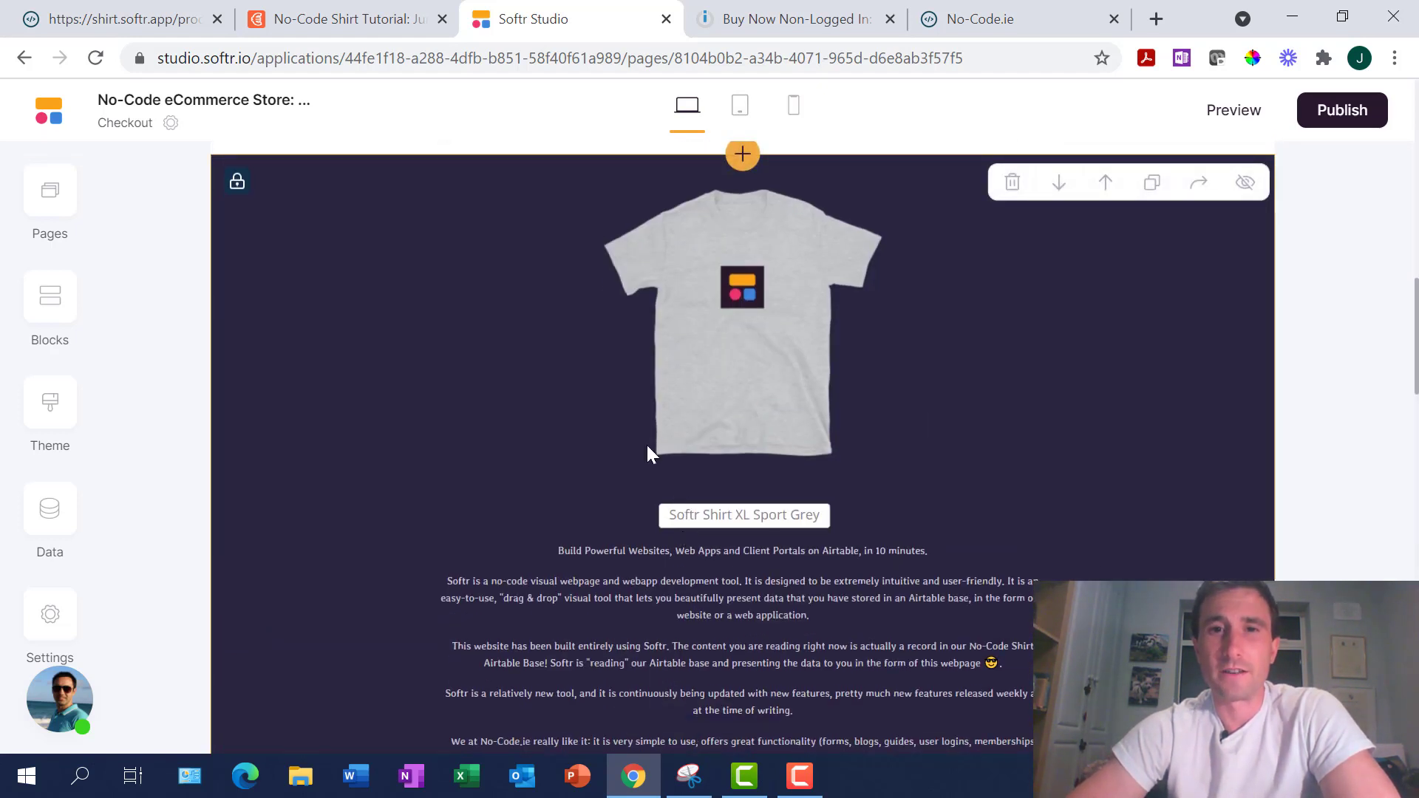
pyautogui.scroll(7, 808, 446)
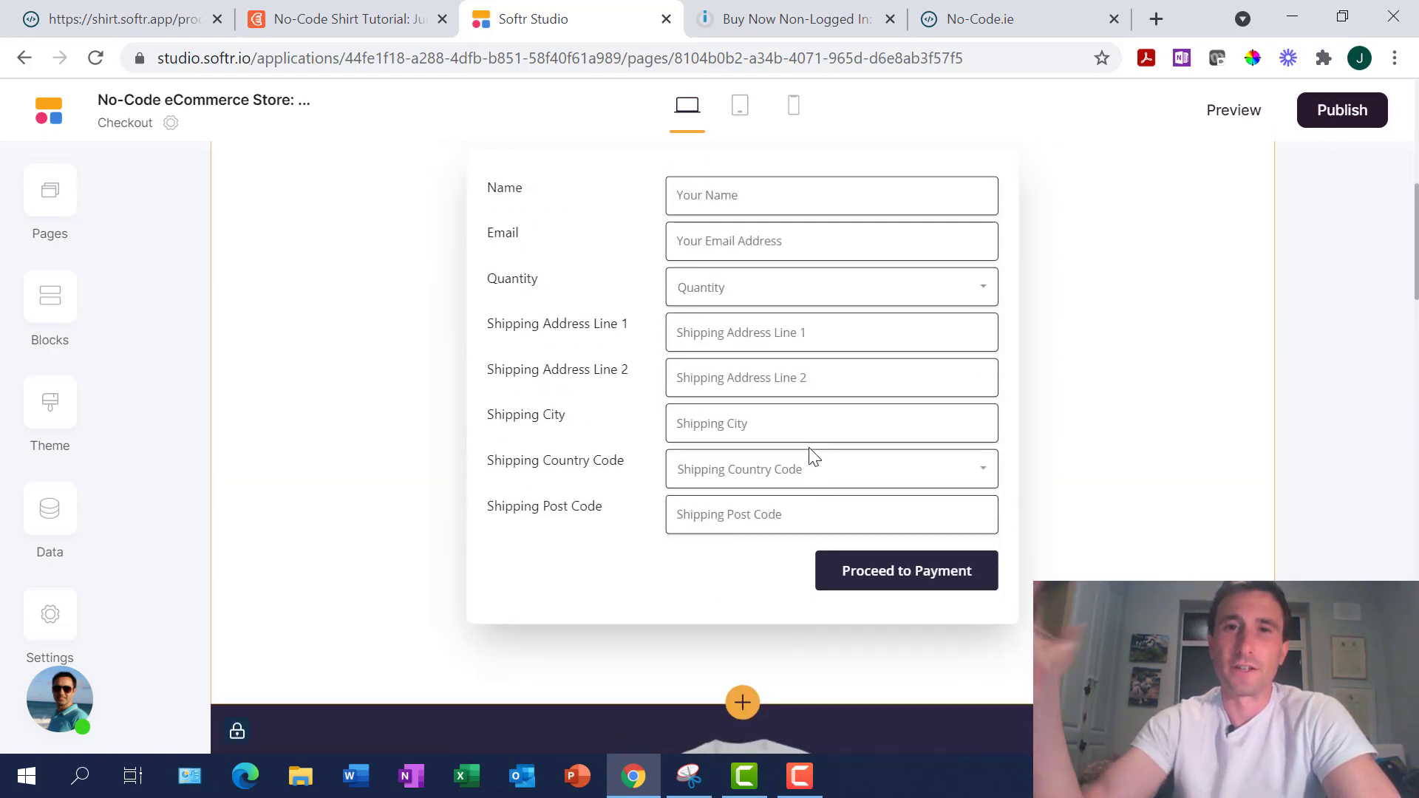
pyautogui.scroll(1, 811, 454)
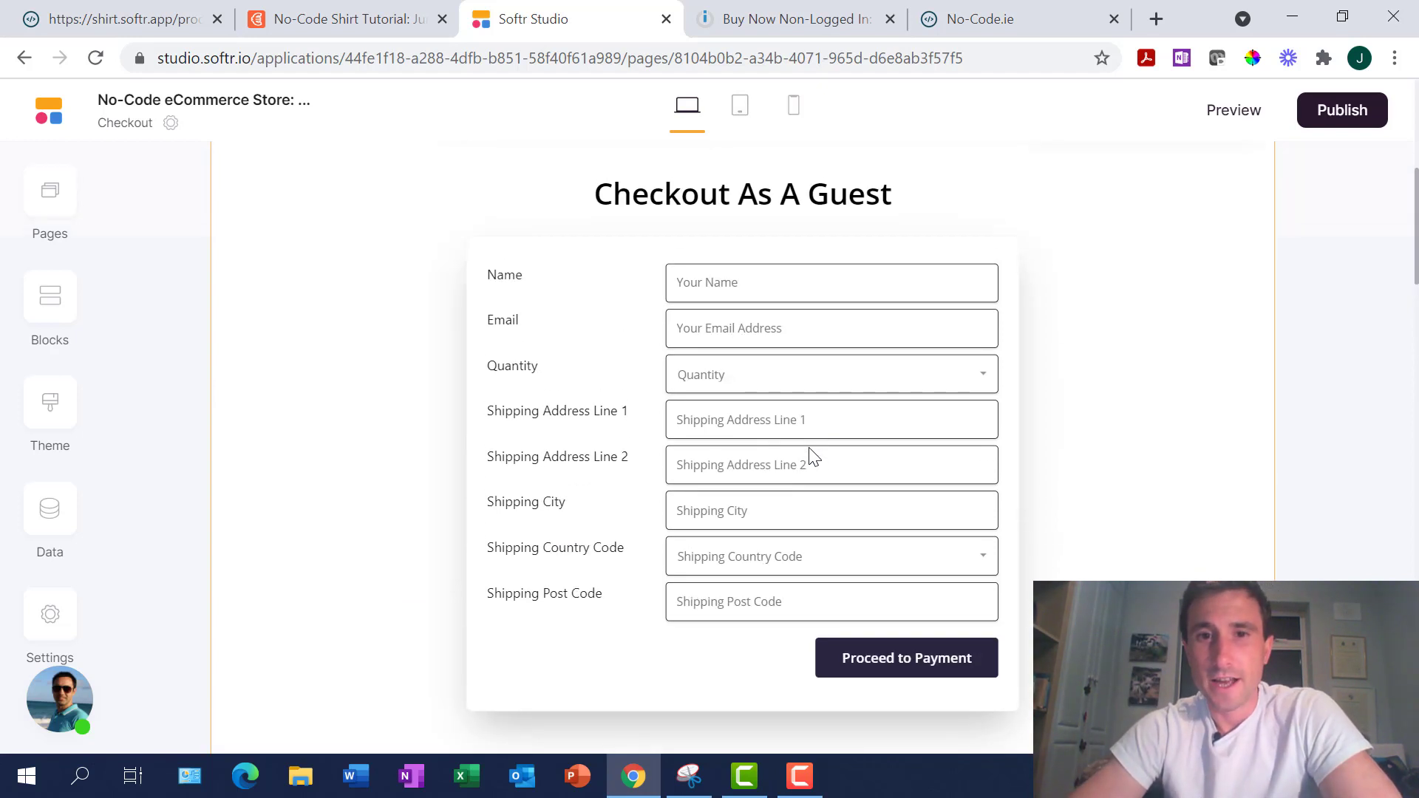
pyautogui.scroll(-1, 811, 456)
pyautogui.scroll(1, 811, 457)
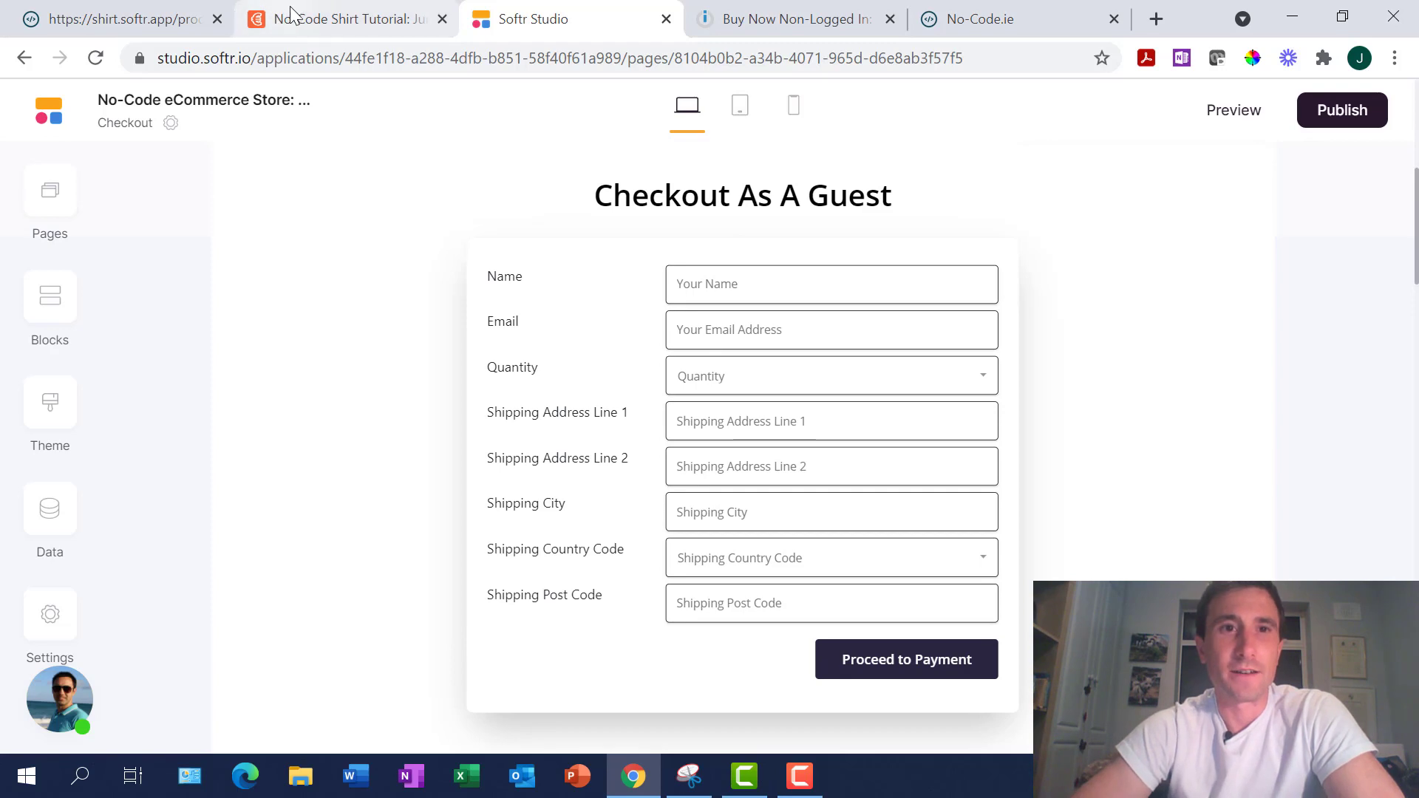
pyautogui.click(747, 323)
# Expand the Hidden Field settings and highlight its {URL_PARAM:recordId} value
pyautogui.scroll(-4, 1209, 506)
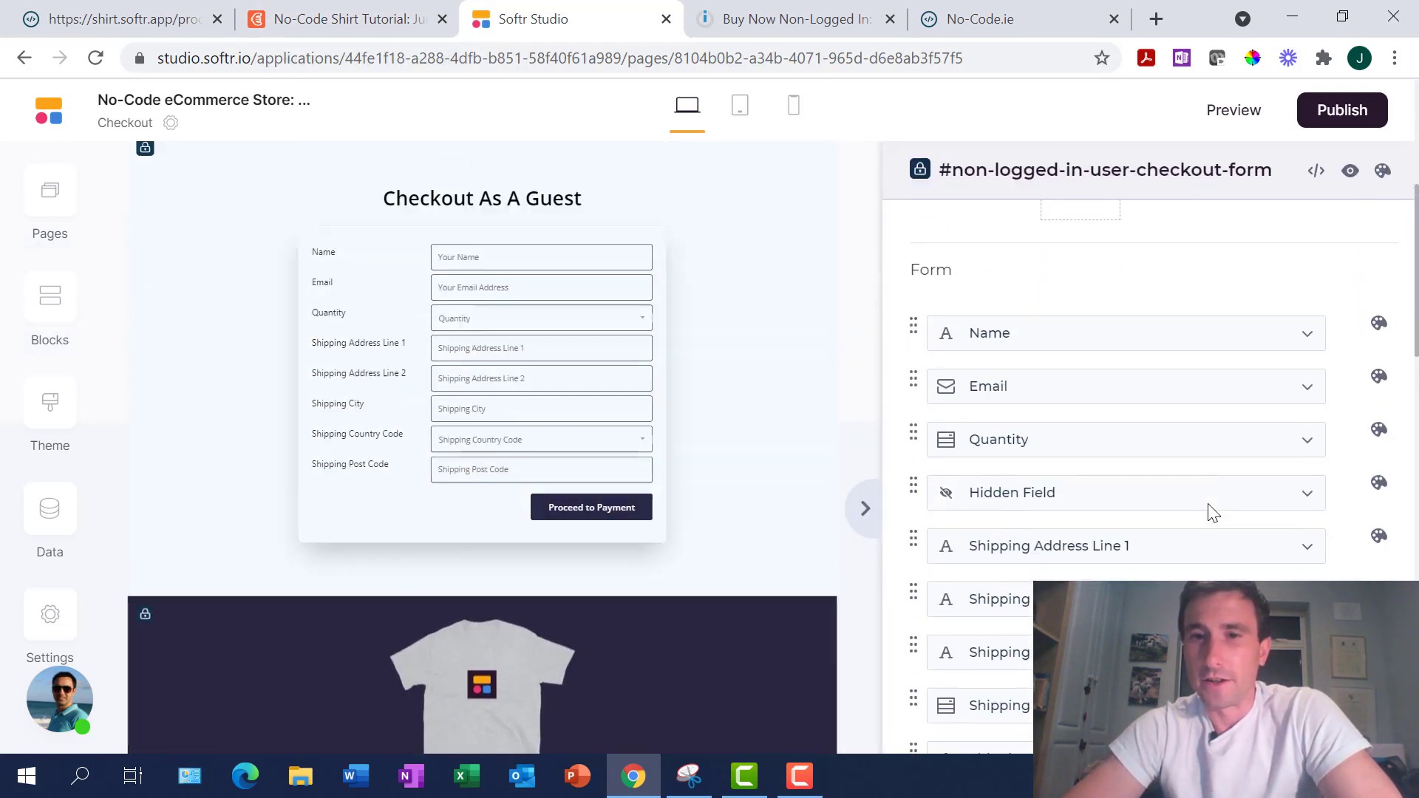
pyautogui.scroll(-3, 1209, 508)
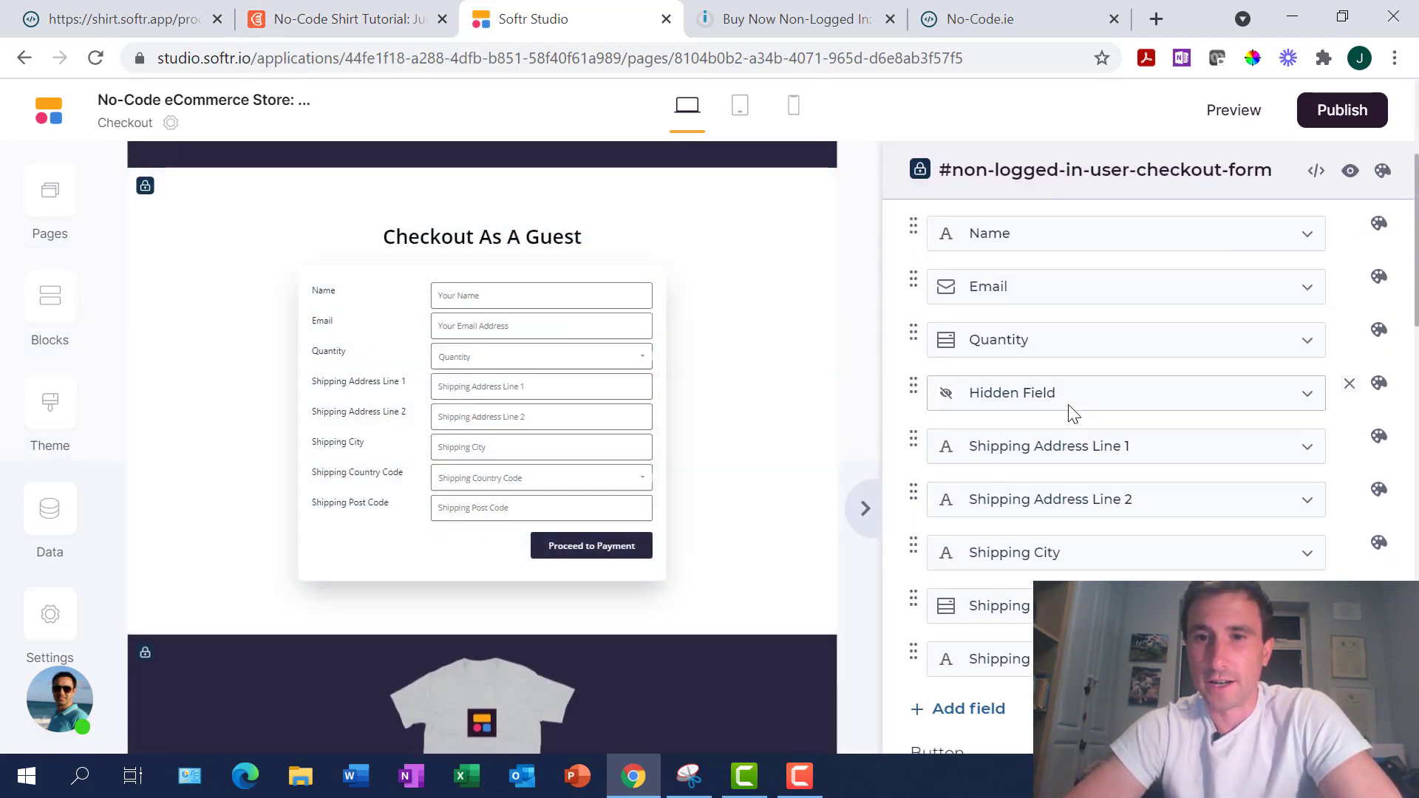
pyautogui.click(1048, 399)
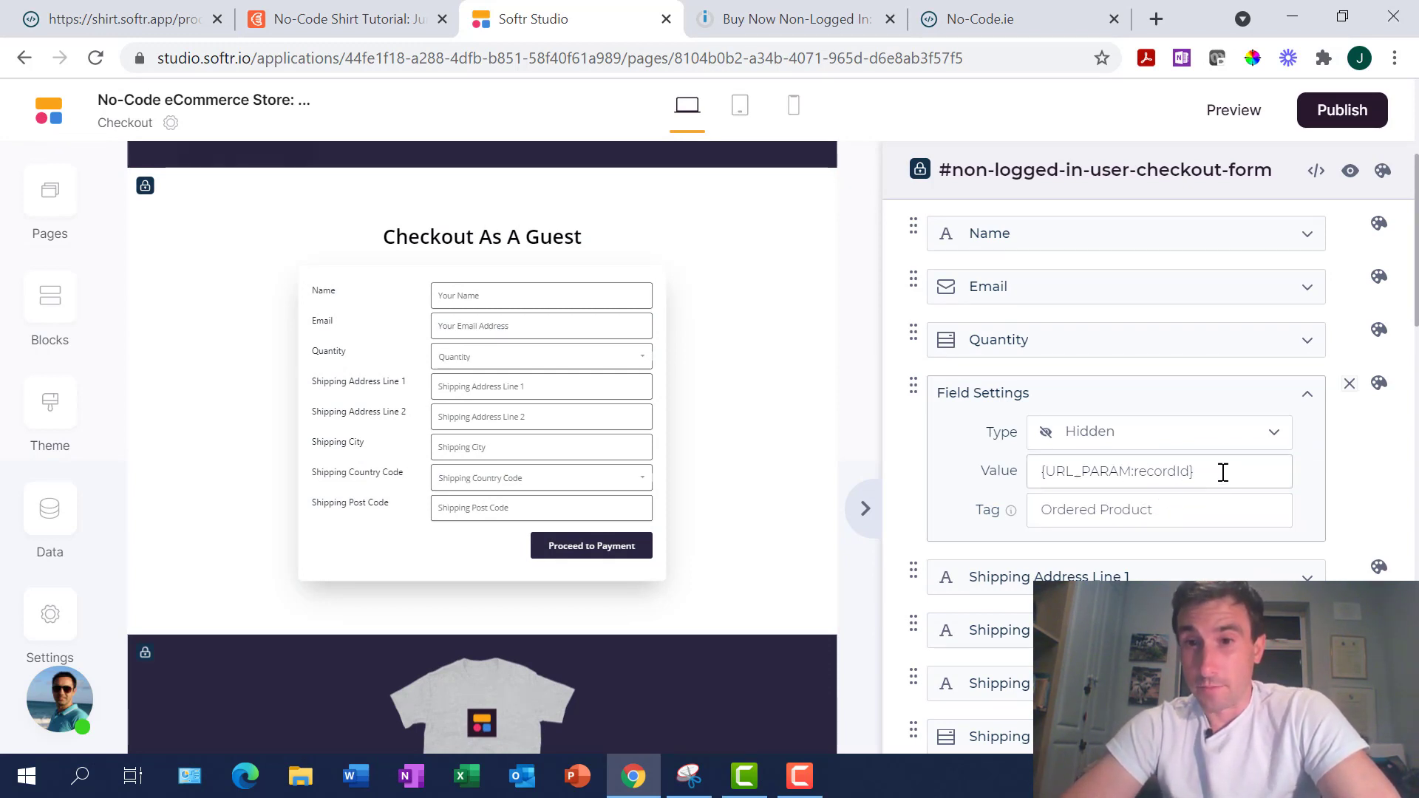
pyautogui.moveTo(1222, 472); pyautogui.dragTo(1105, 455)
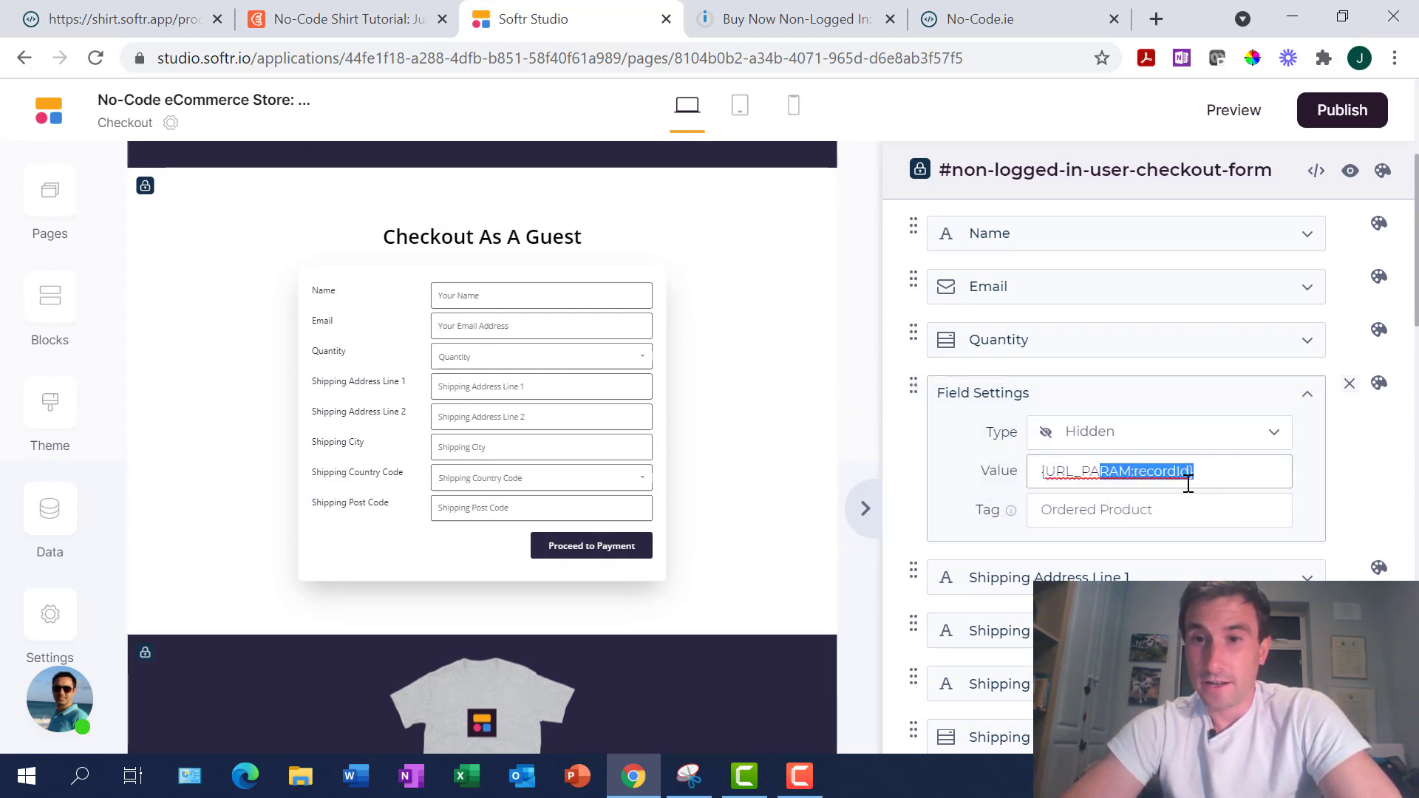
pyautogui.click(1219, 469)
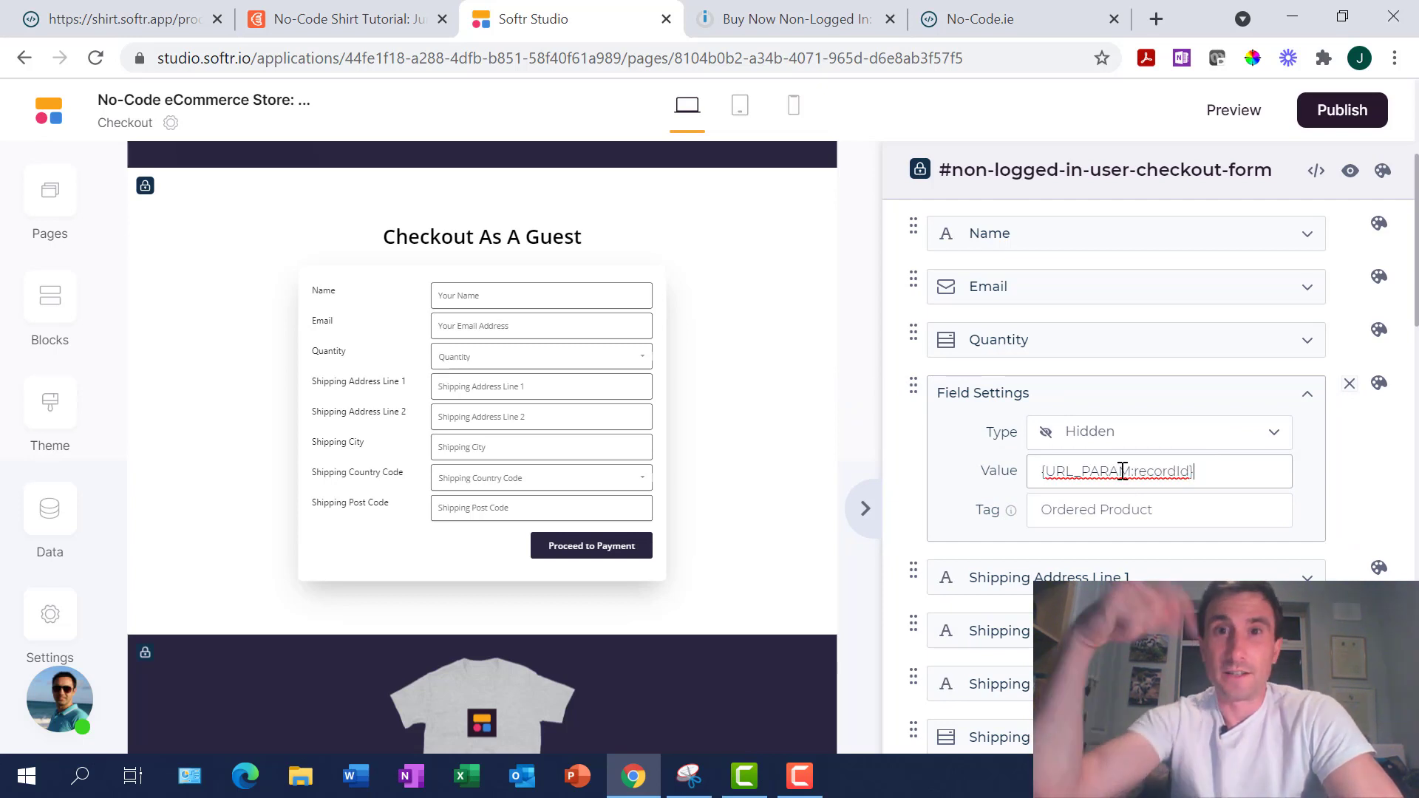
pyautogui.moveTo(1207, 471); pyautogui.dragTo(1039, 479)
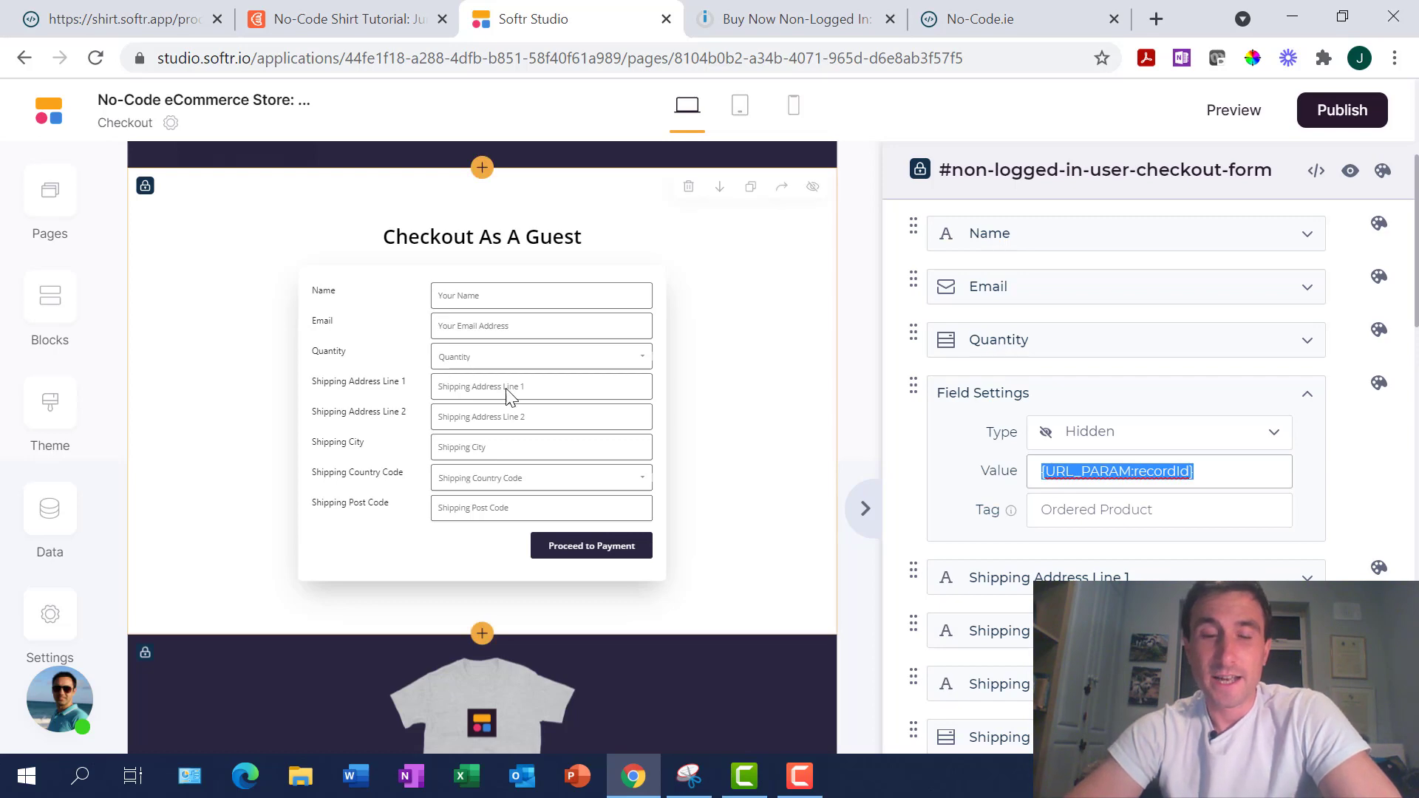
pyautogui.scroll(-3, 518, 409)
pyautogui.scroll(-3, 517, 409)
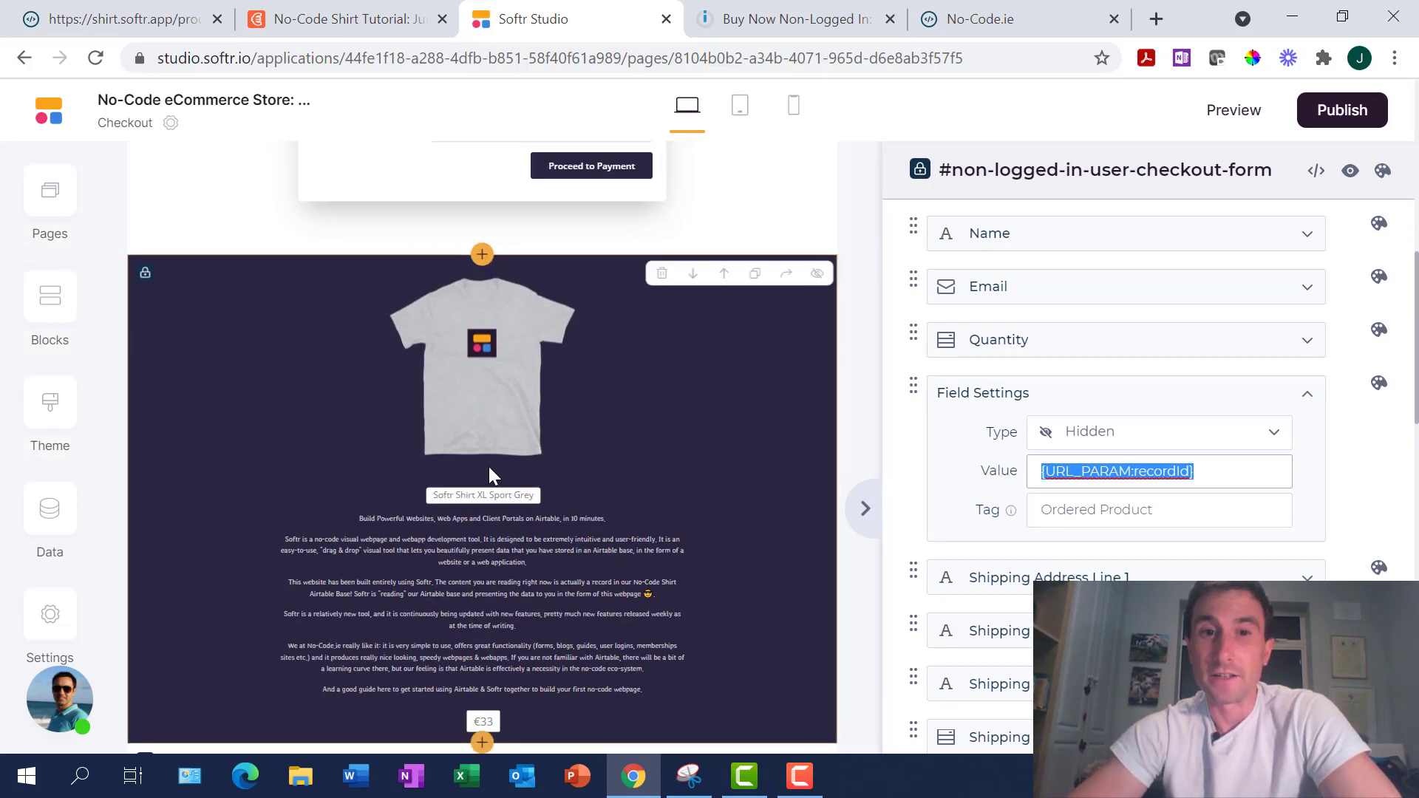
pyautogui.scroll(6, 634, 519)
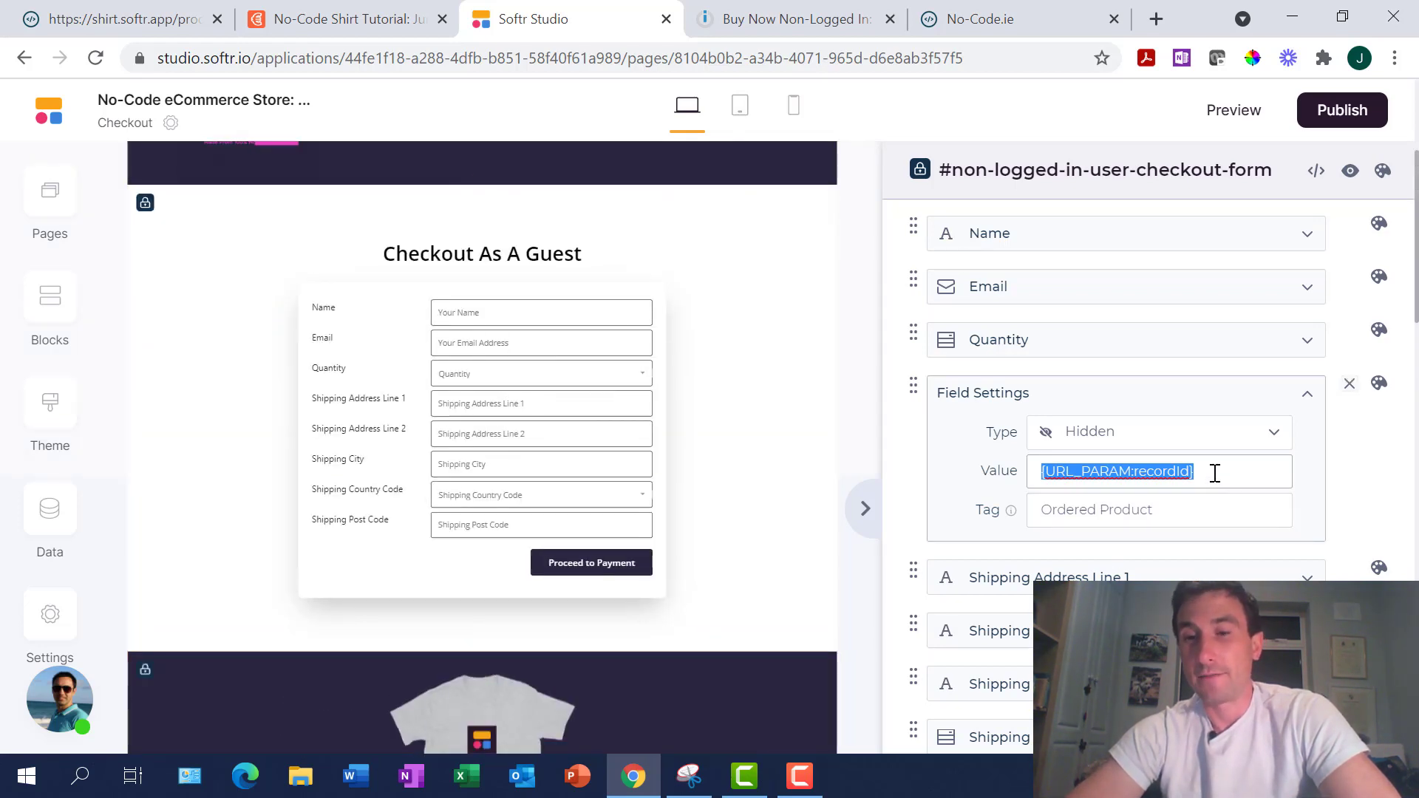
pyautogui.scroll(-6, 499, 467)
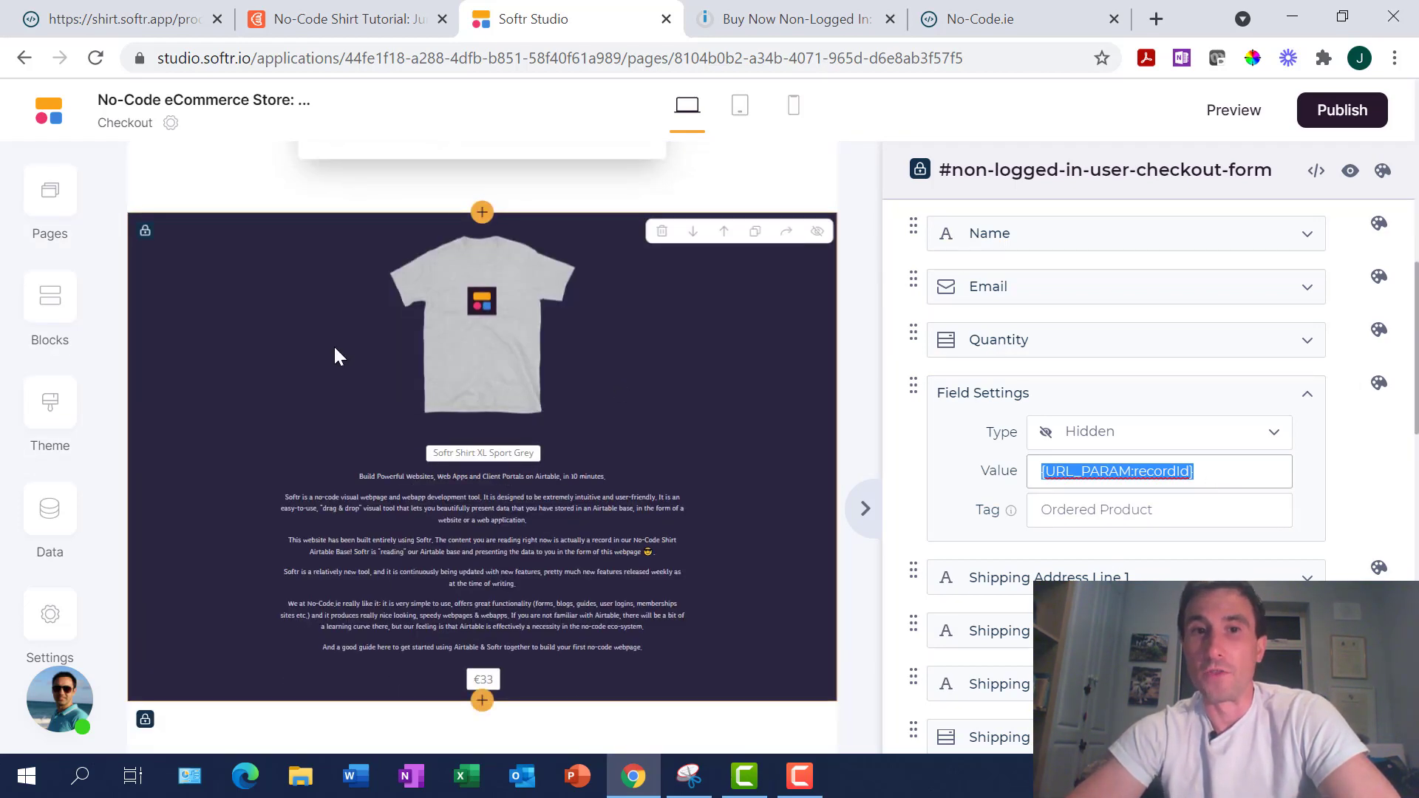
pyautogui.scroll(6, 494, 410)
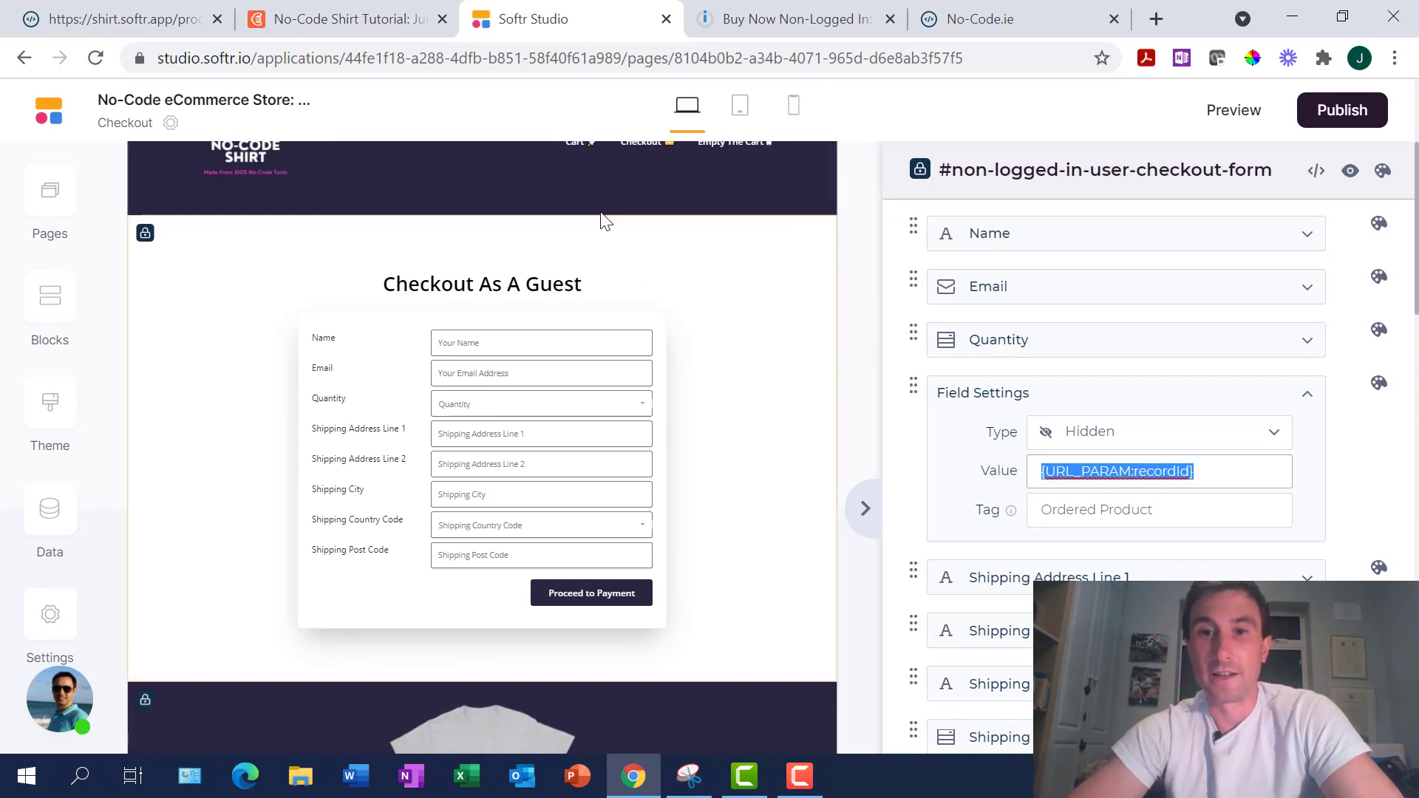
# Check the Softr Shirt M Sport Grey record's Variants cell in Airtable, then return to the form editor
pyautogui.click(380, 20)
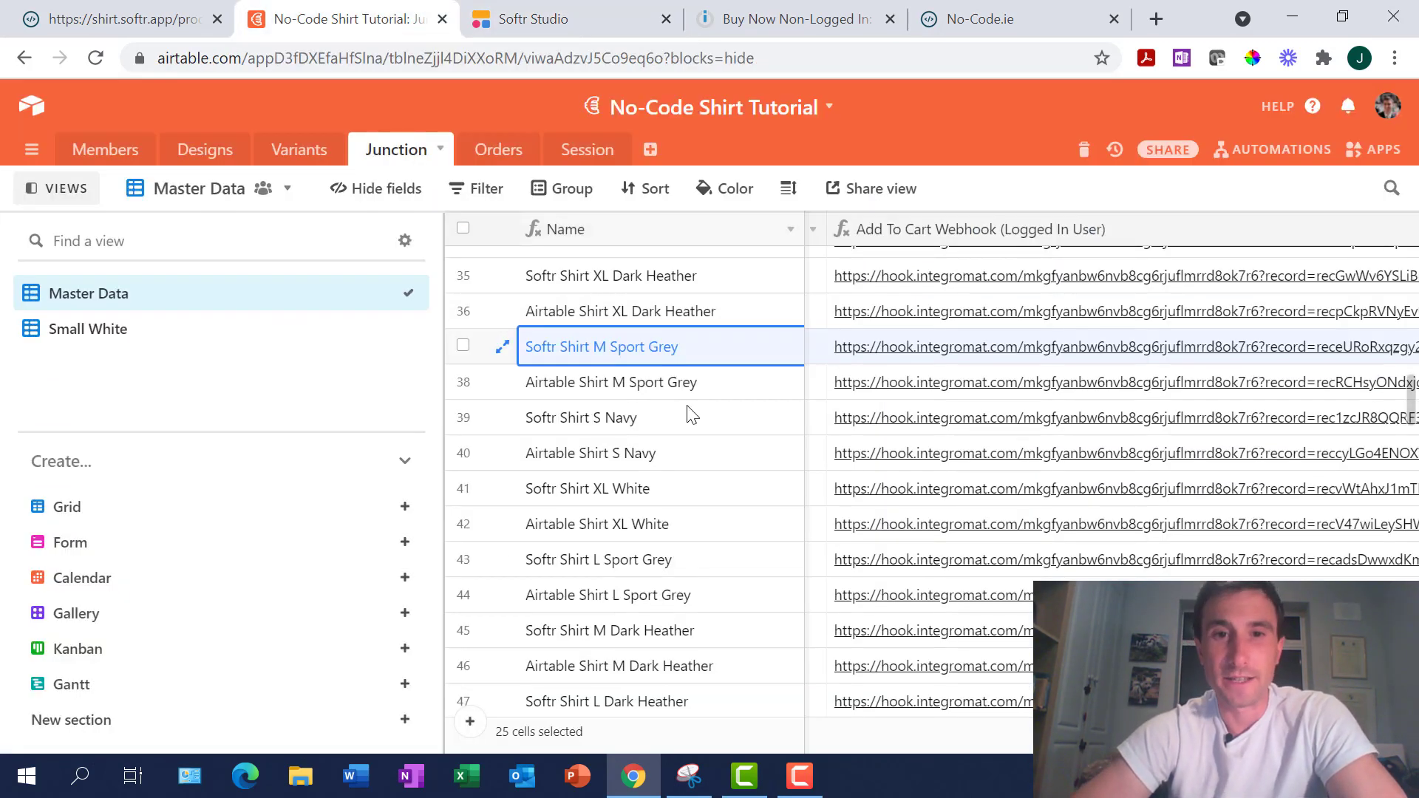
pyautogui.press('Right')
pyautogui.press('Right')
pyautogui.press('Right')
pyautogui.press('Right')
pyautogui.press('Left')
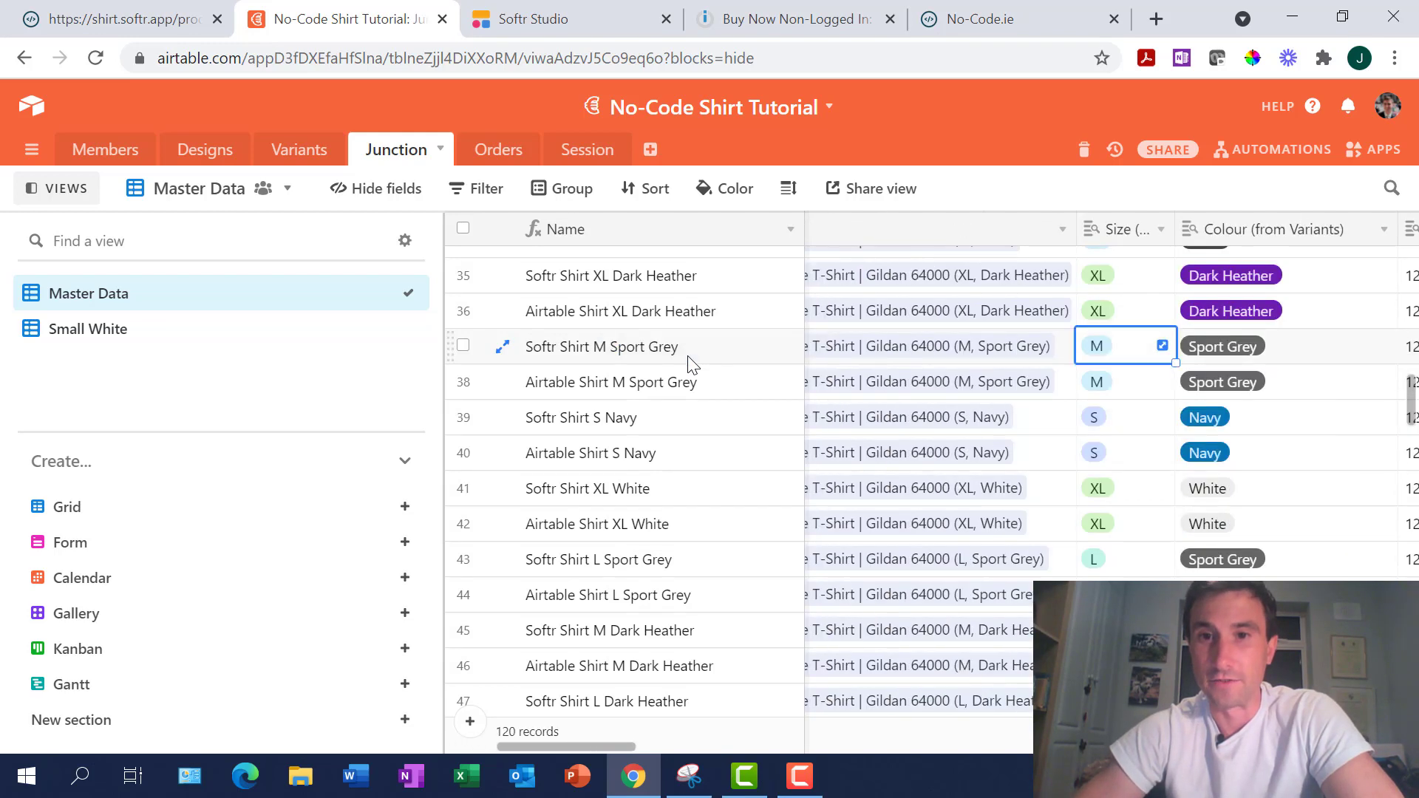
pyautogui.press('Left')
pyautogui.press('Left')
pyautogui.press('Right')
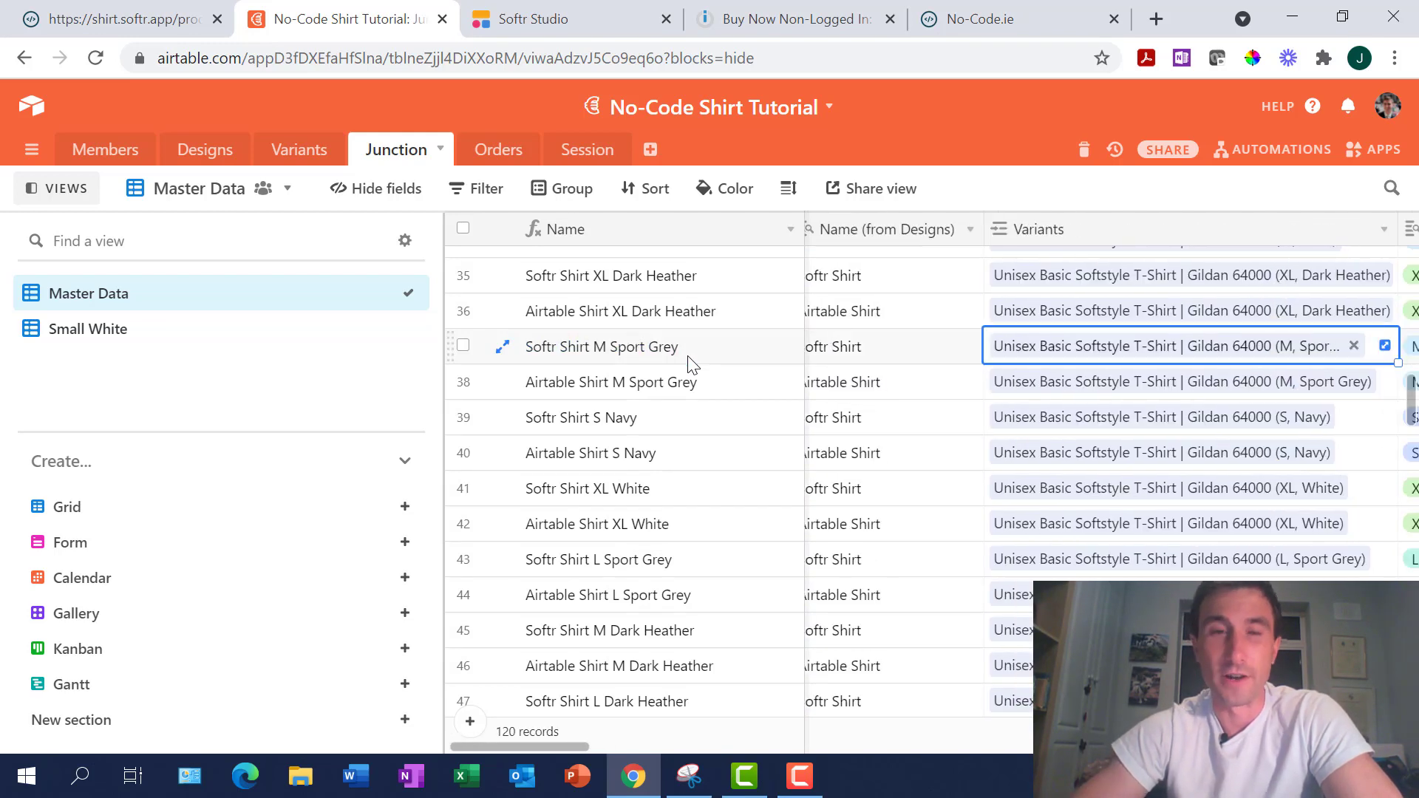
pyautogui.click(577, 17)
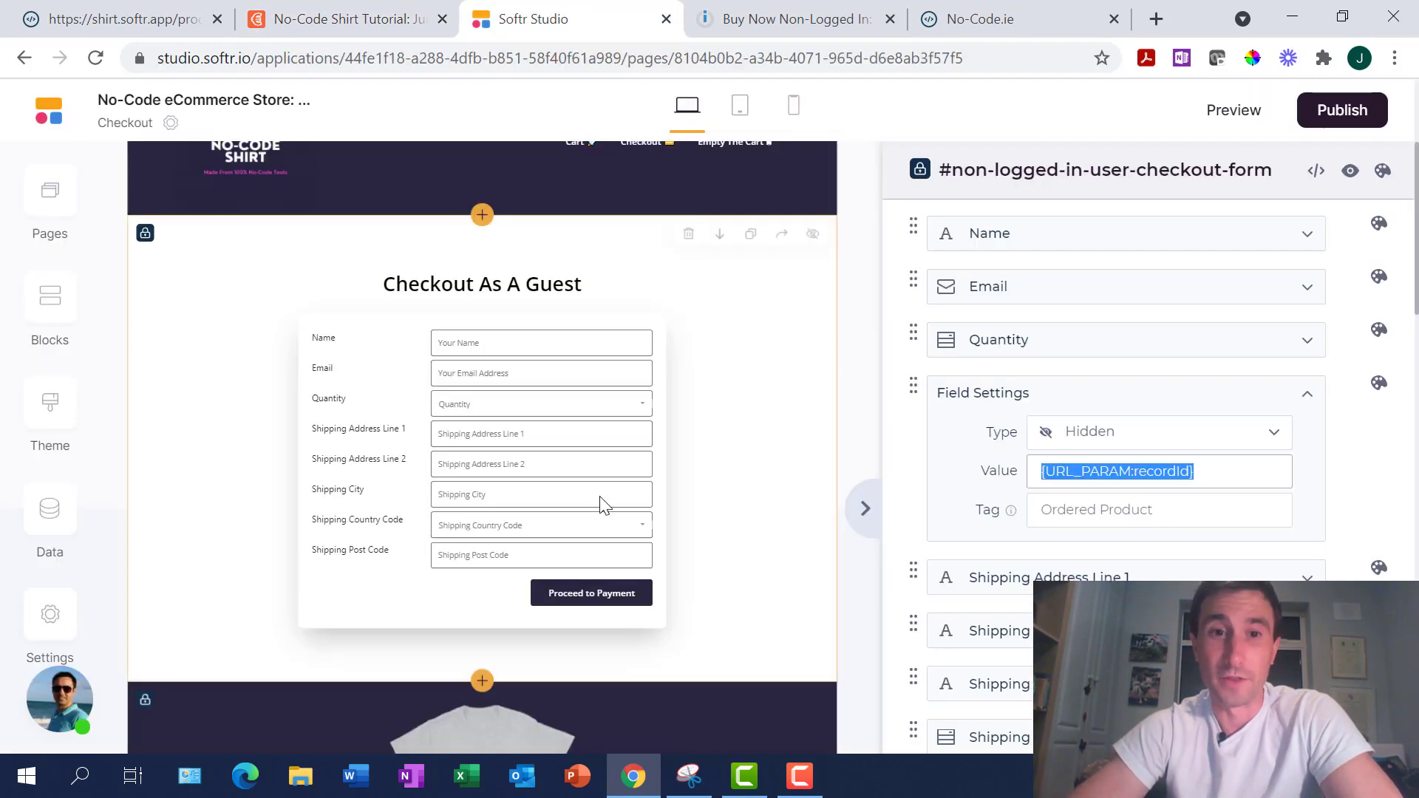
# Collapse the Hidden Field and scroll down to the button's Send to Integromat action
pyautogui.click(1307, 395)
pyautogui.scroll(-1, 732, 431)
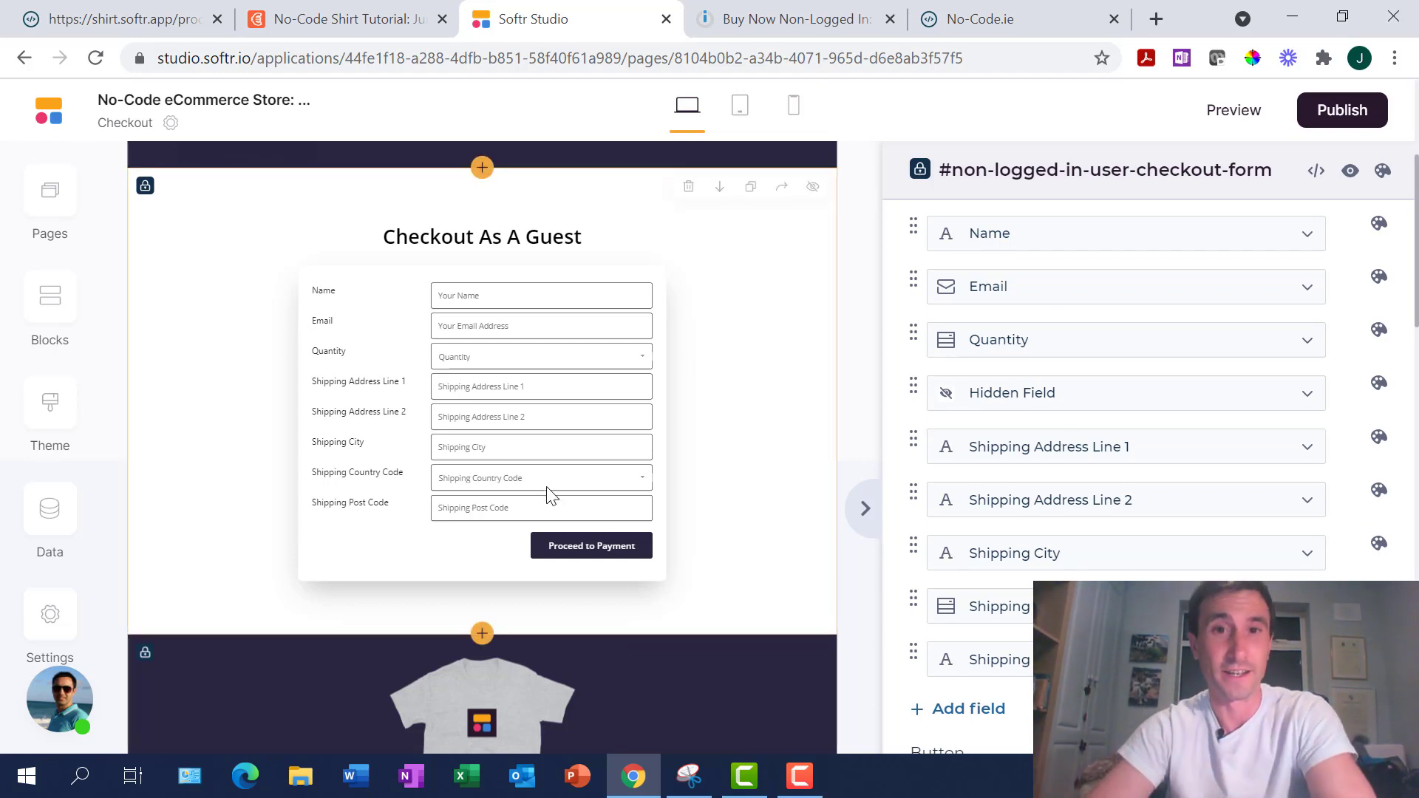
pyautogui.scroll(1, 604, 435)
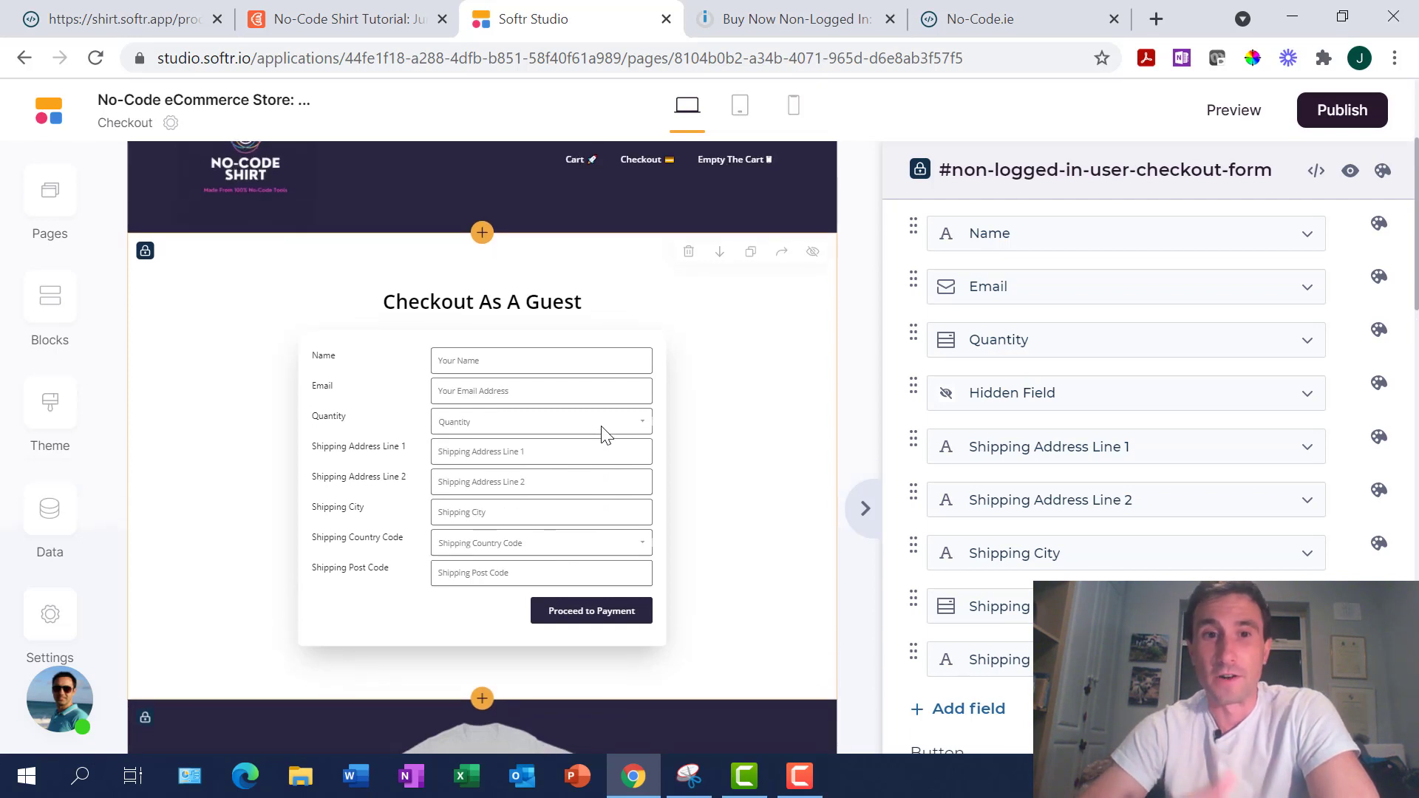
pyautogui.scroll(-1, 604, 434)
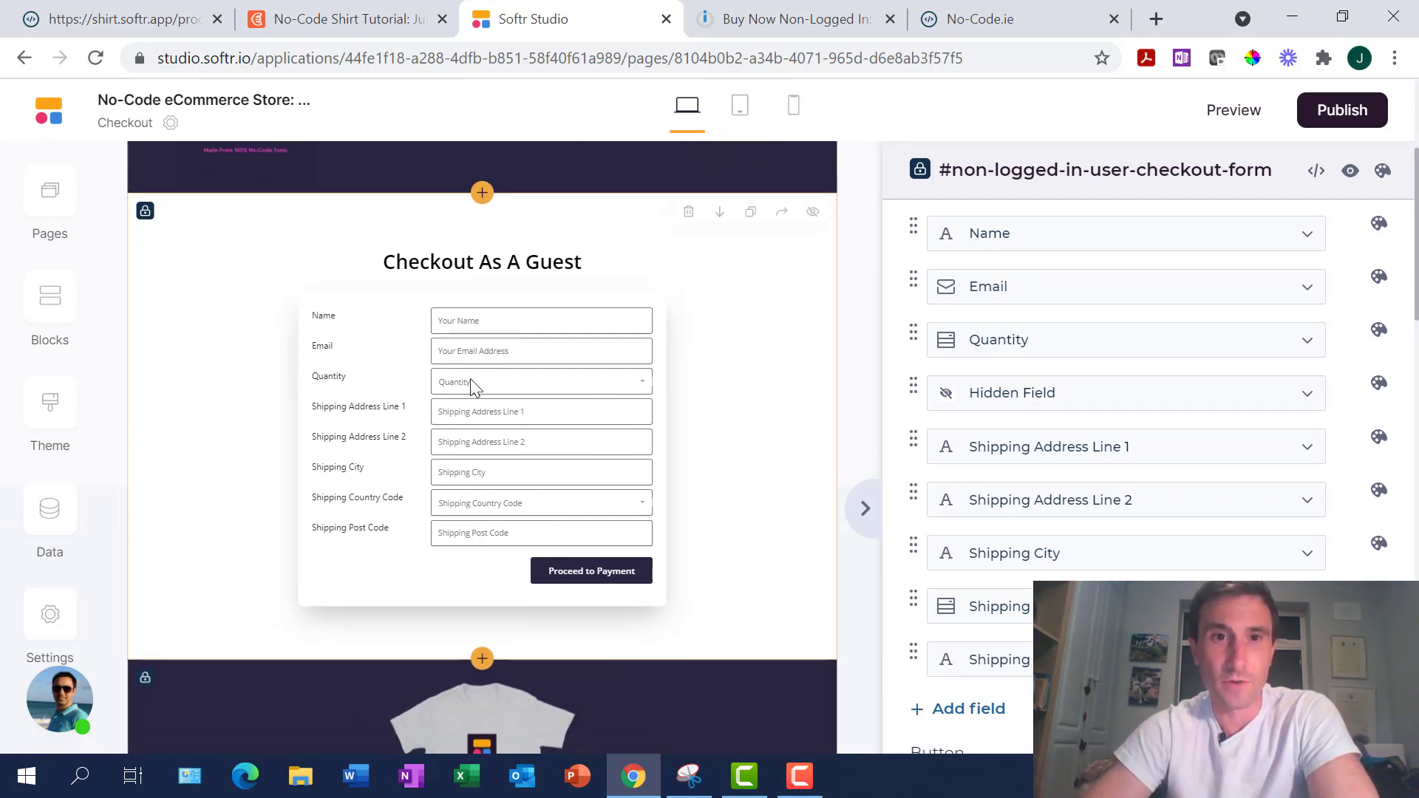
pyautogui.scroll(2, 532, 411)
pyautogui.scroll(-1, 532, 415)
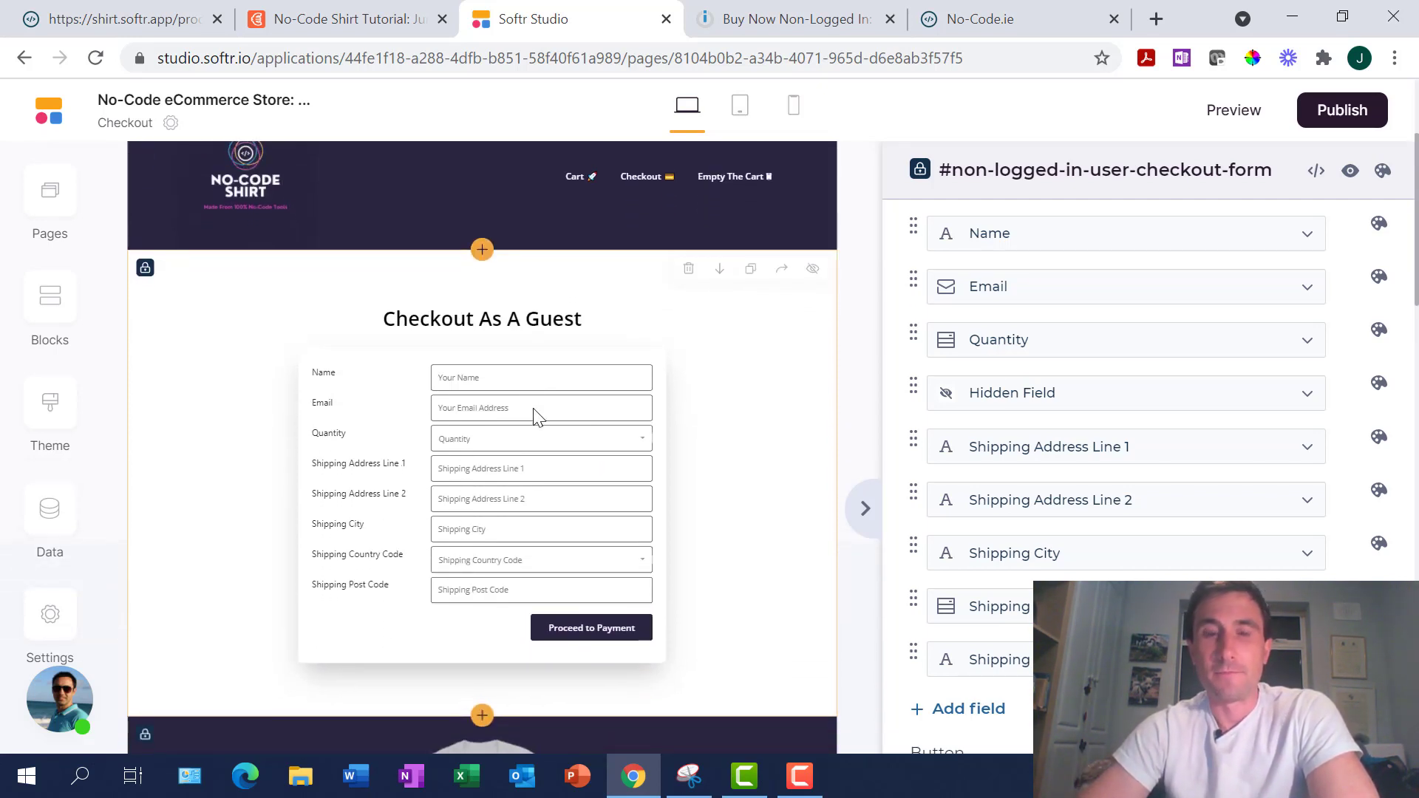
pyautogui.scroll(-2, 720, 486)
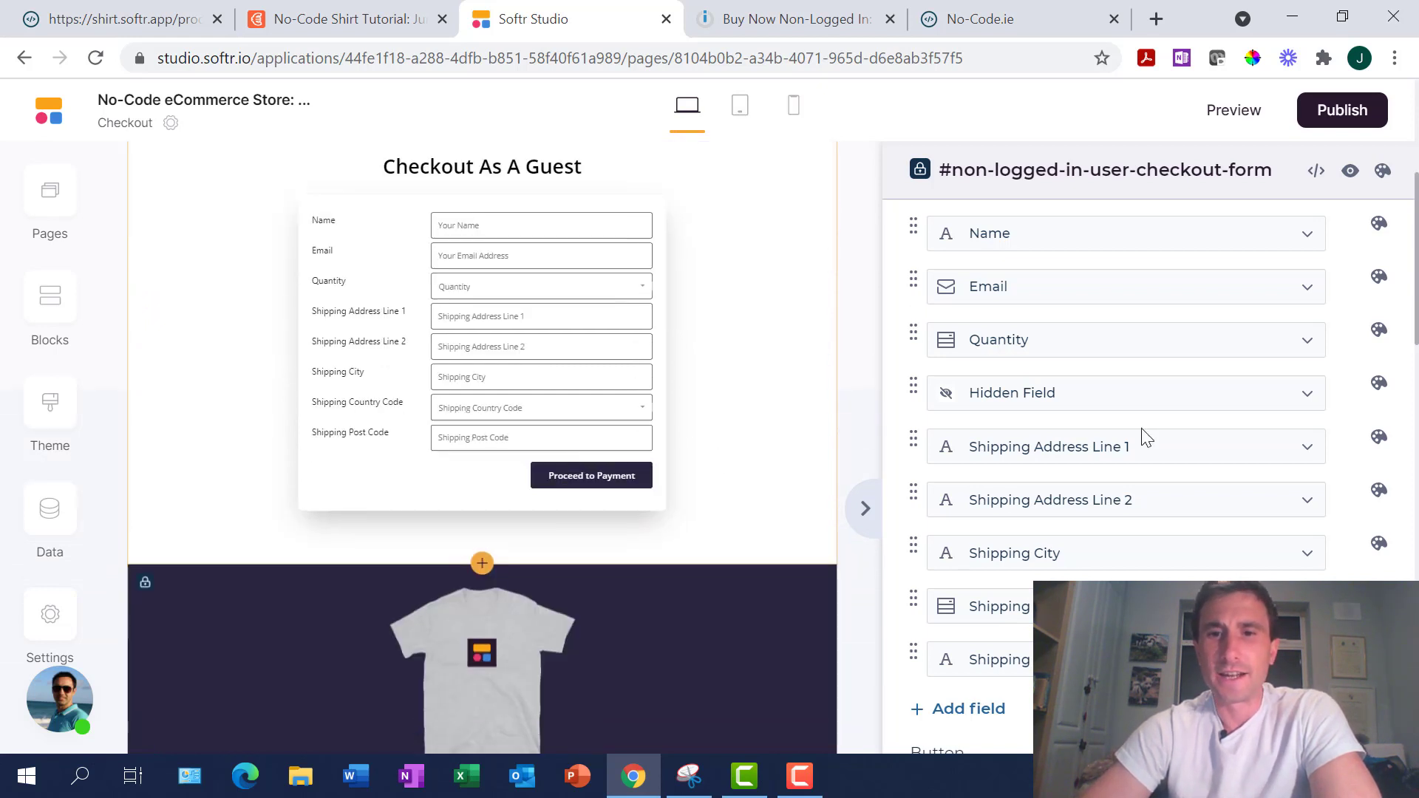
pyautogui.scroll(-6, 1145, 432)
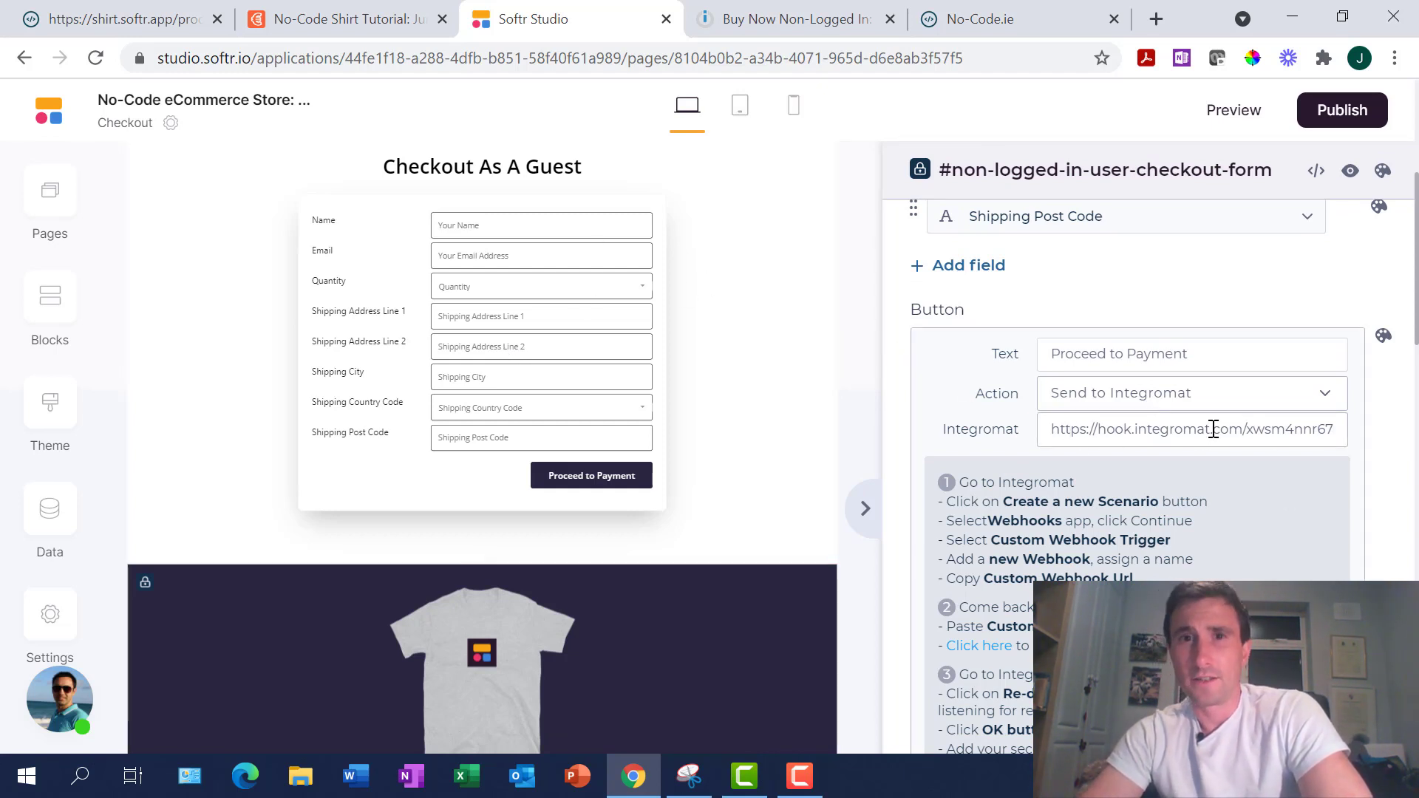
# Switch to the Integromat 'Buy Now Non-Logged In' scenario
pyautogui.click(749, 23)
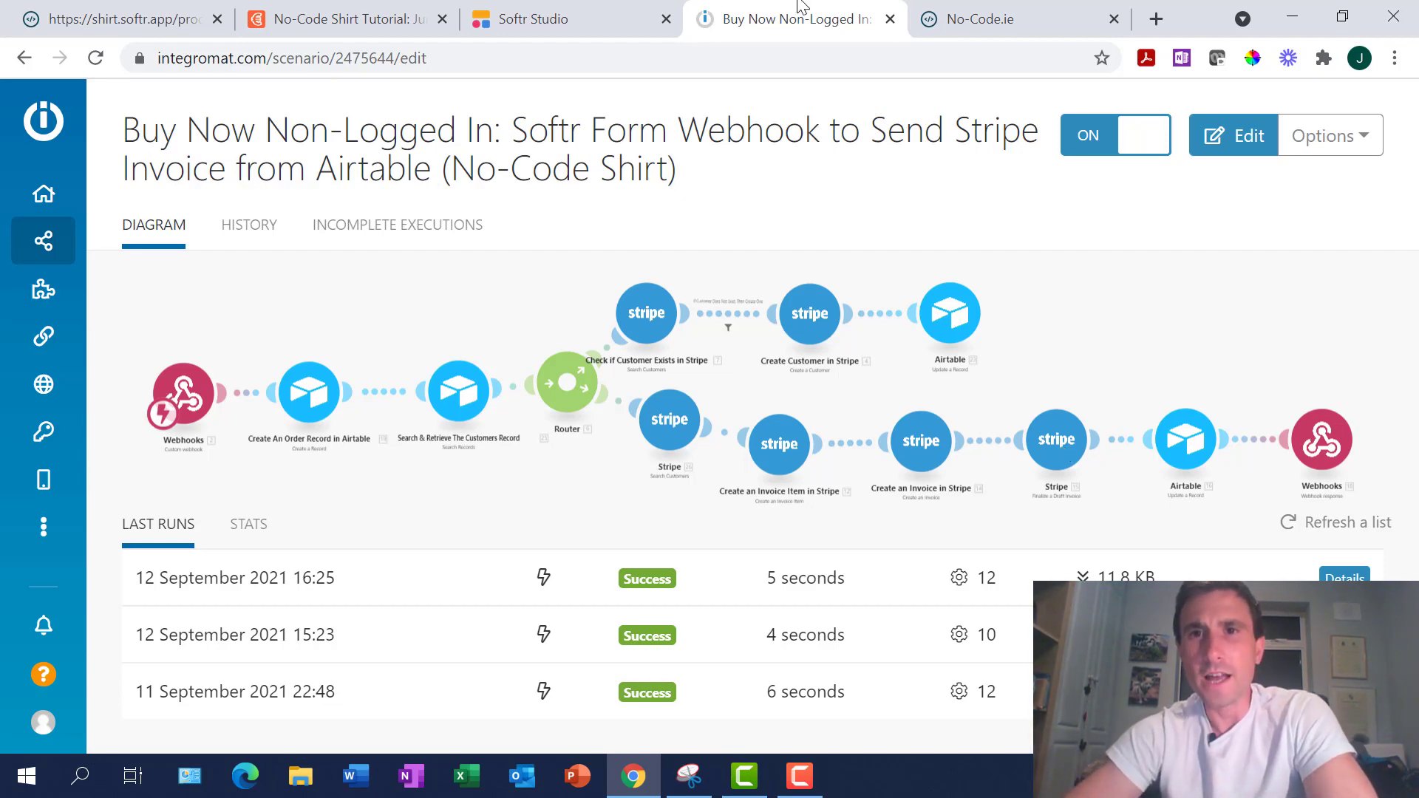
# Open the No-Code.ie page and scroll to its Step by Step Video Walkthrough
pyautogui.click(979, 18)
pyautogui.scroll(-12, 986, 505)
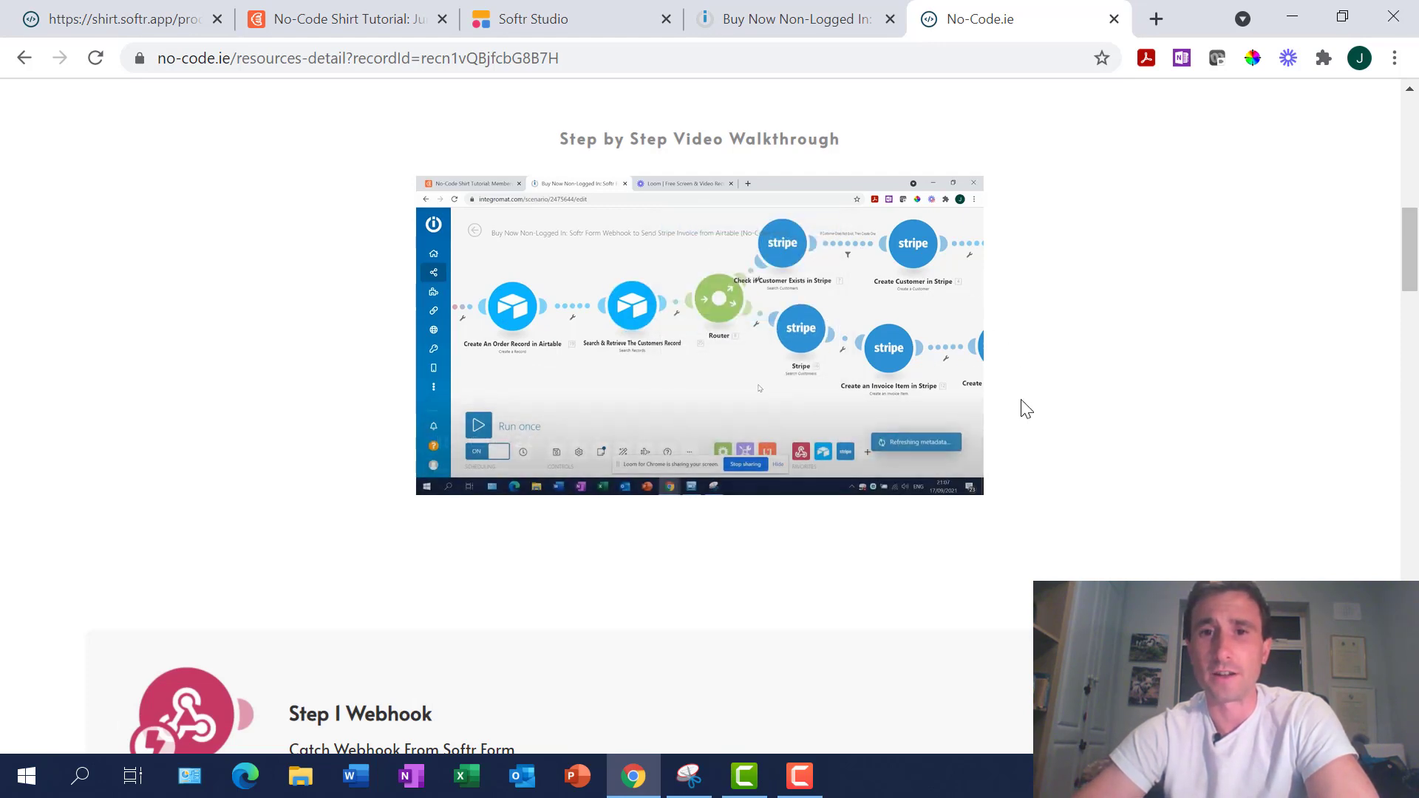
# Browse the No-Code.ie step cards, then return via Integromat to the Proceed to Payment button settings
pyautogui.scroll(-5, 1025, 406)
pyautogui.scroll(-20, 1024, 410)
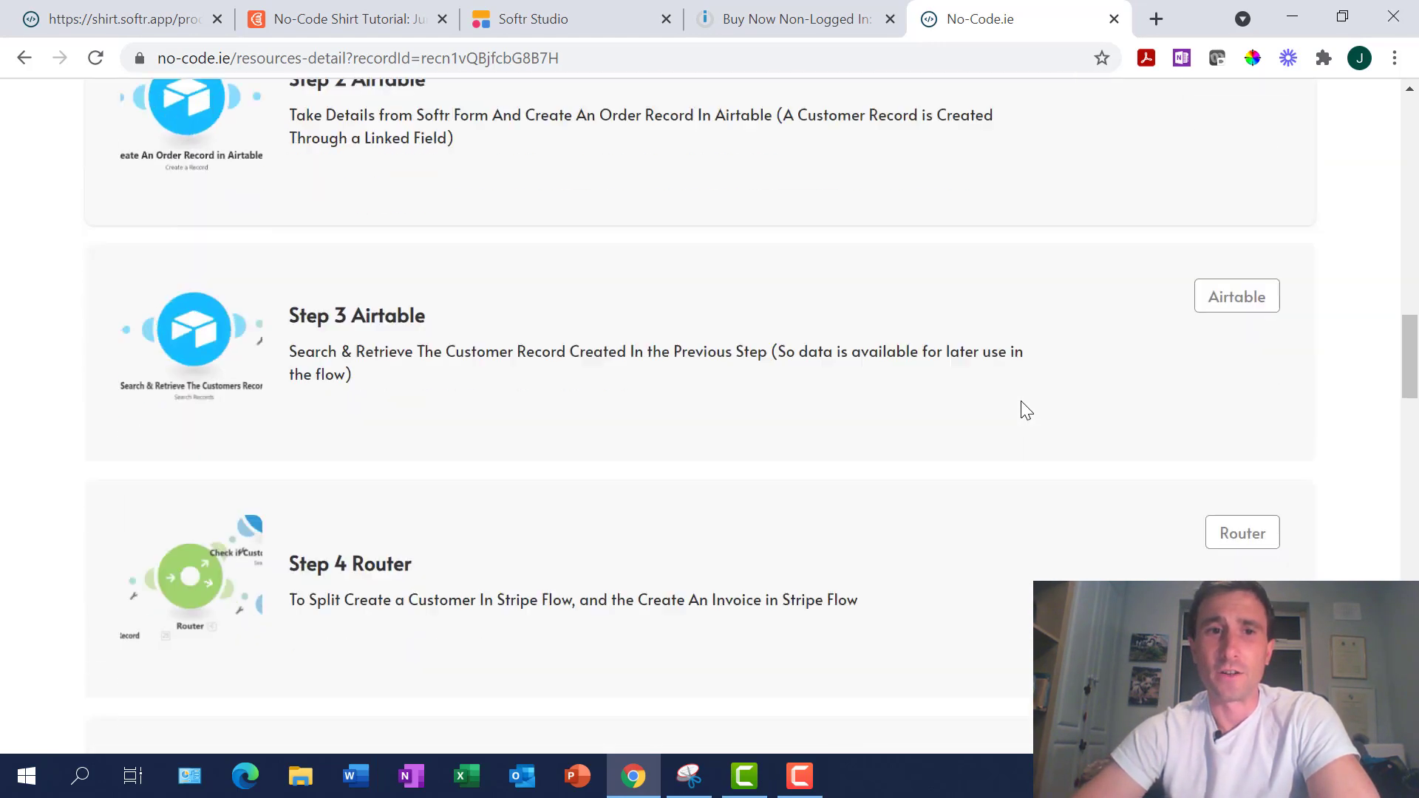
pyautogui.scroll(-15, 1024, 410)
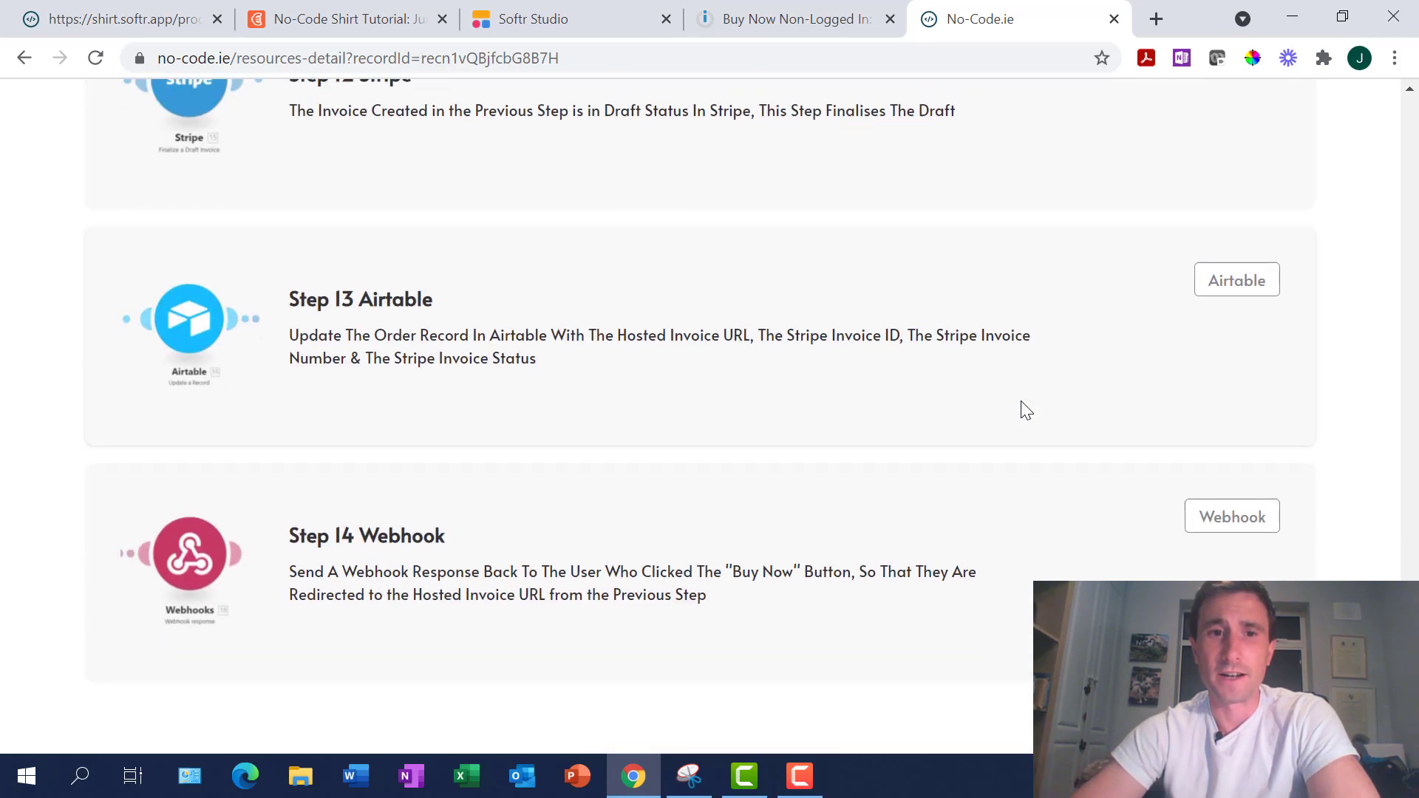
pyautogui.scroll(20, 1024, 410)
pyautogui.scroll(-5, 1023, 407)
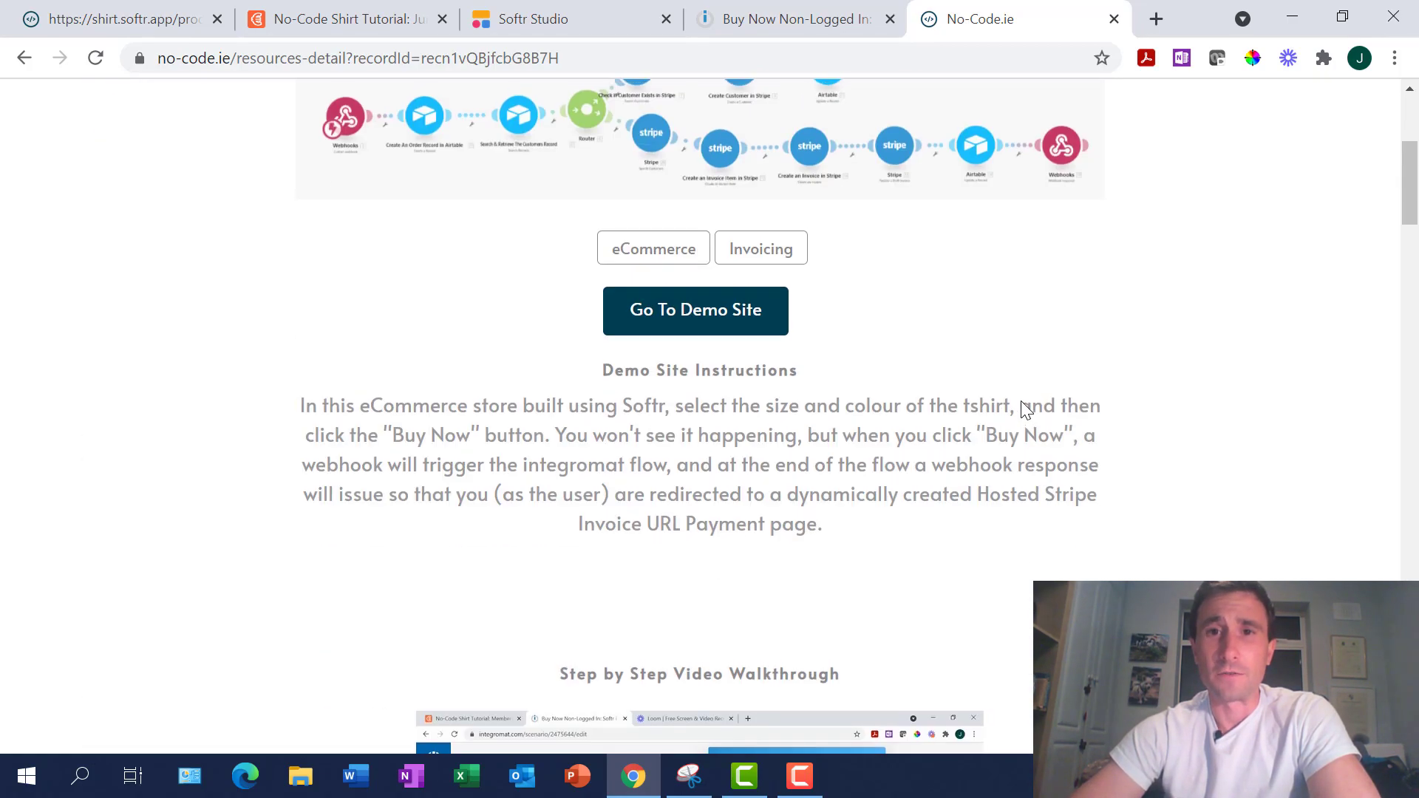
pyautogui.scroll(3, 1023, 406)
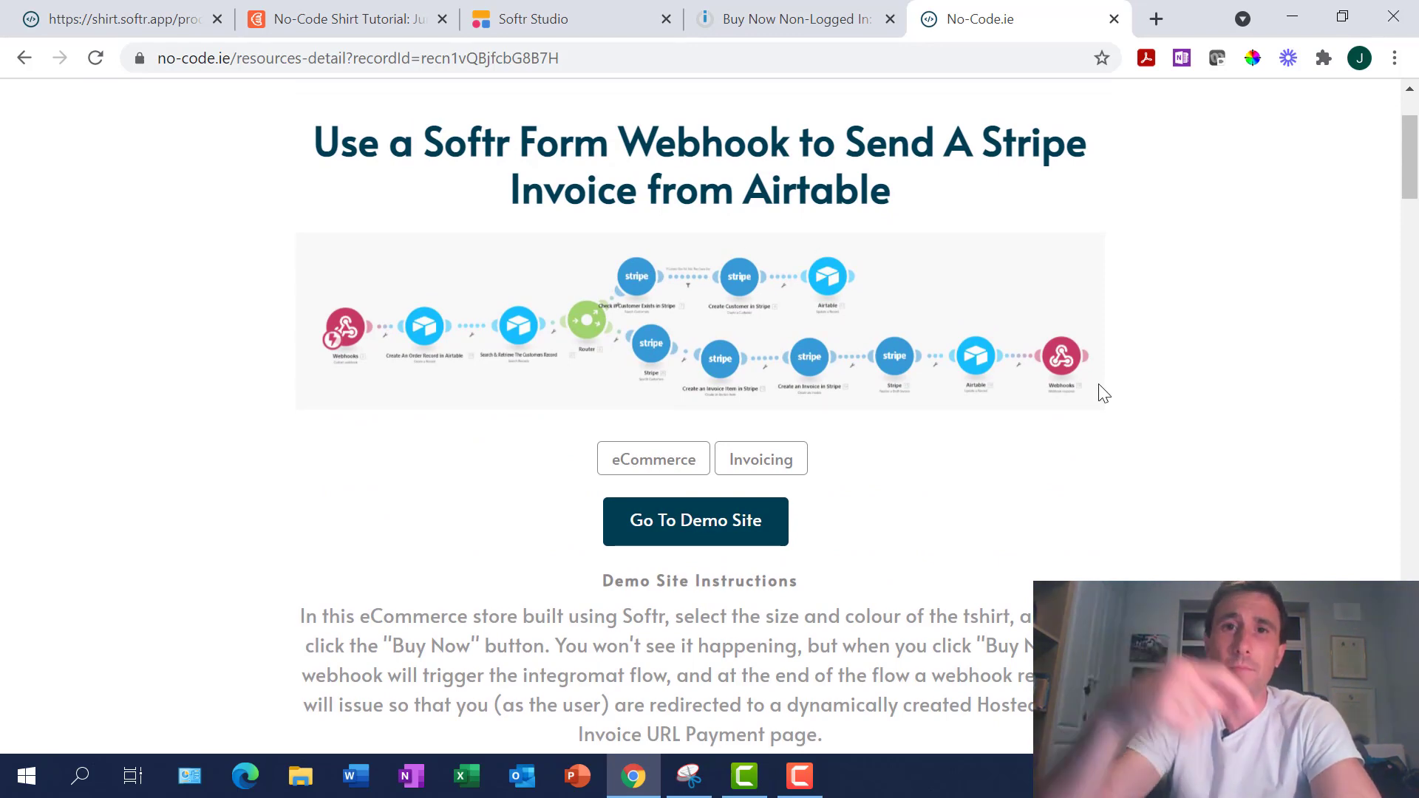
pyautogui.scroll(-1, 1103, 393)
pyautogui.scroll(-2, 1103, 393)
pyautogui.scroll(4, 1103, 393)
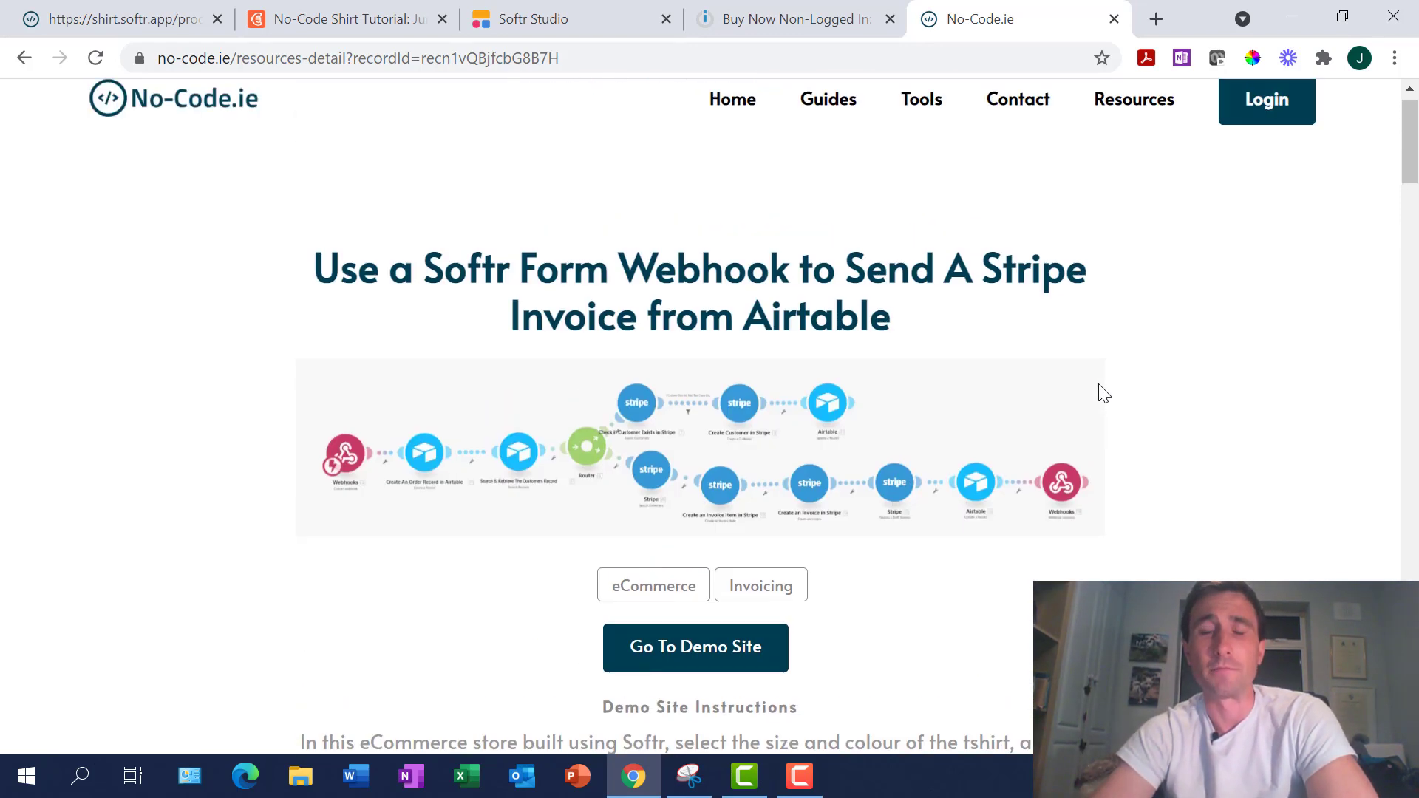
pyautogui.scroll(1, 846, 436)
pyautogui.scroll(-8, 846, 436)
pyautogui.scroll(8, 845, 436)
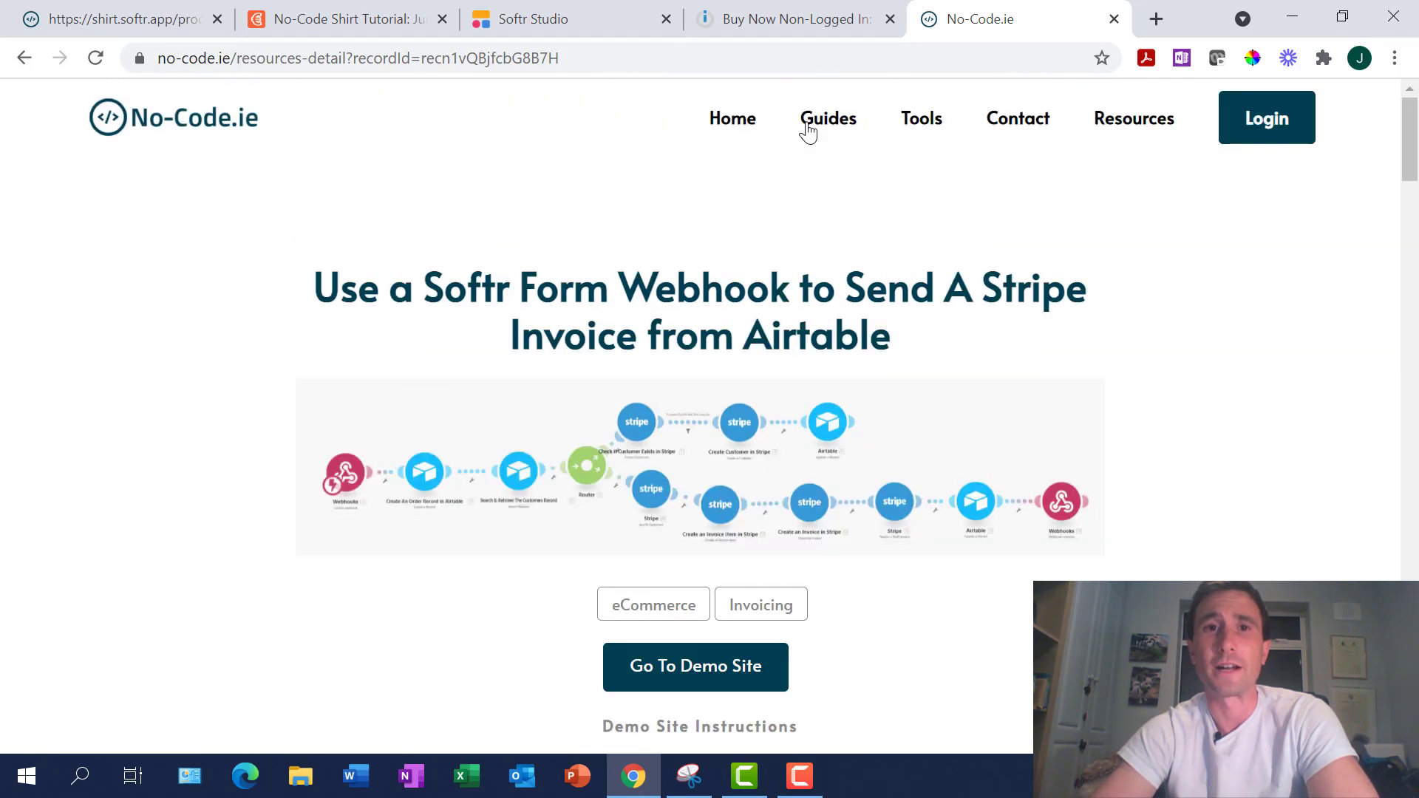
pyautogui.click(825, 19)
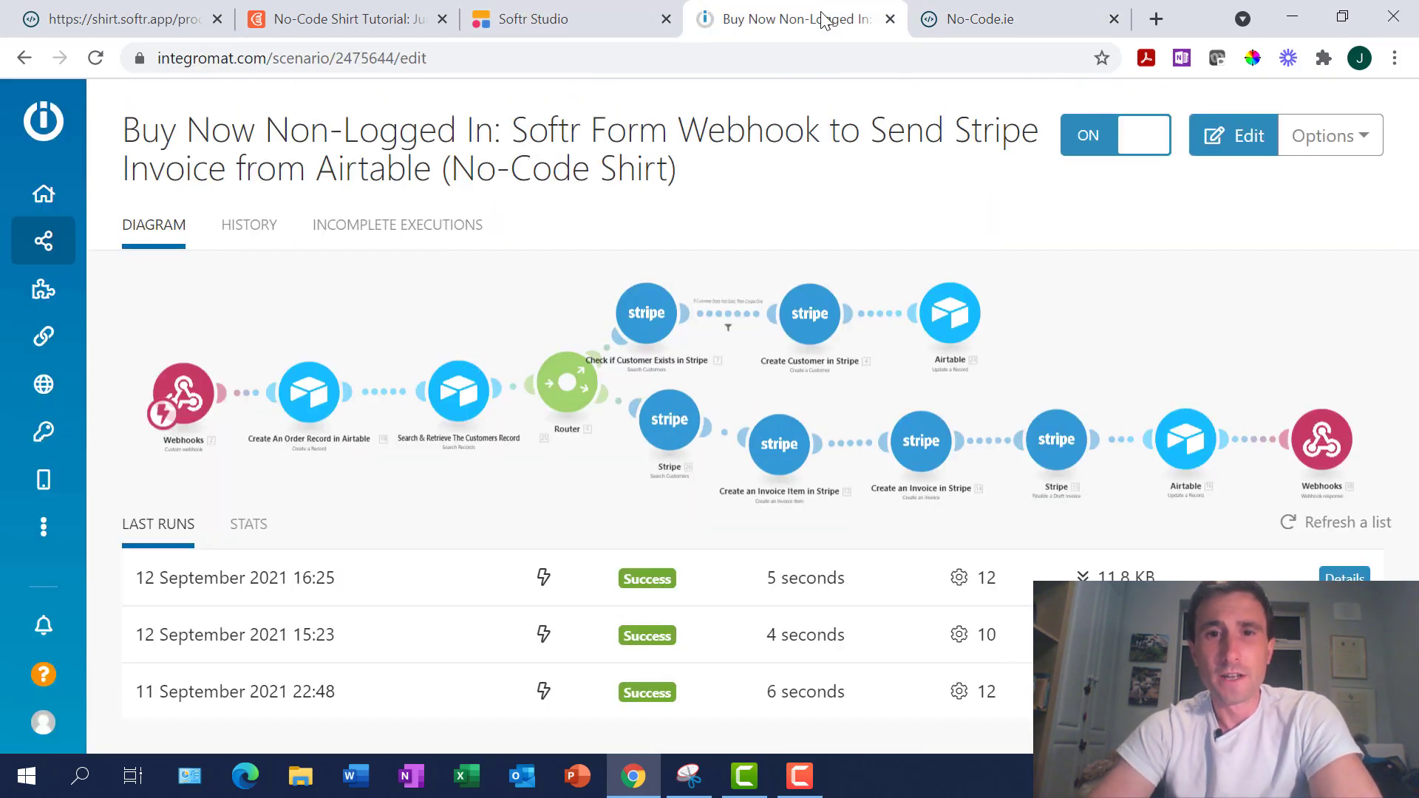
pyautogui.click(543, 21)
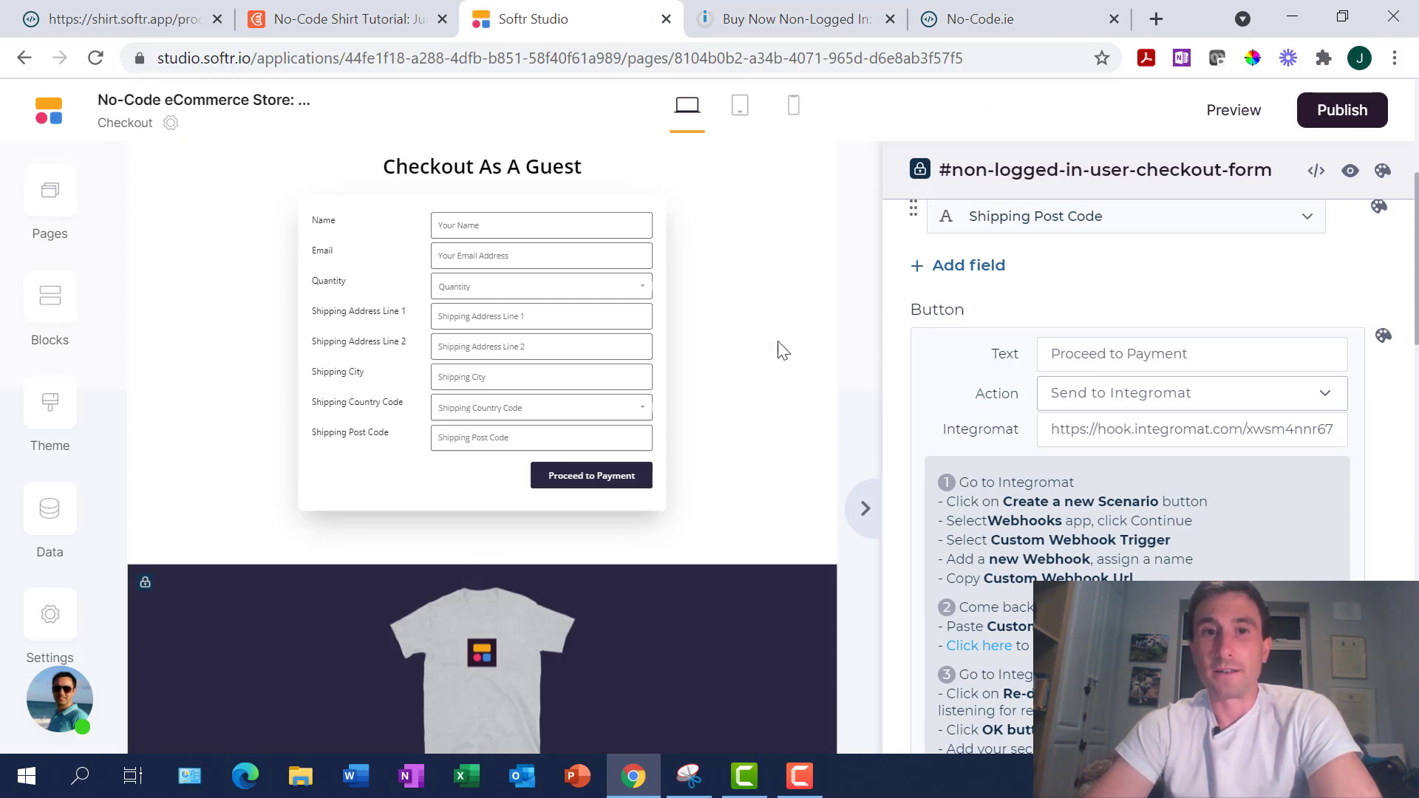
# Scroll over the finished guest checkout form, then switch to the live Softr Shirt M Sport Grey page
pyautogui.scroll(2, 783, 351)
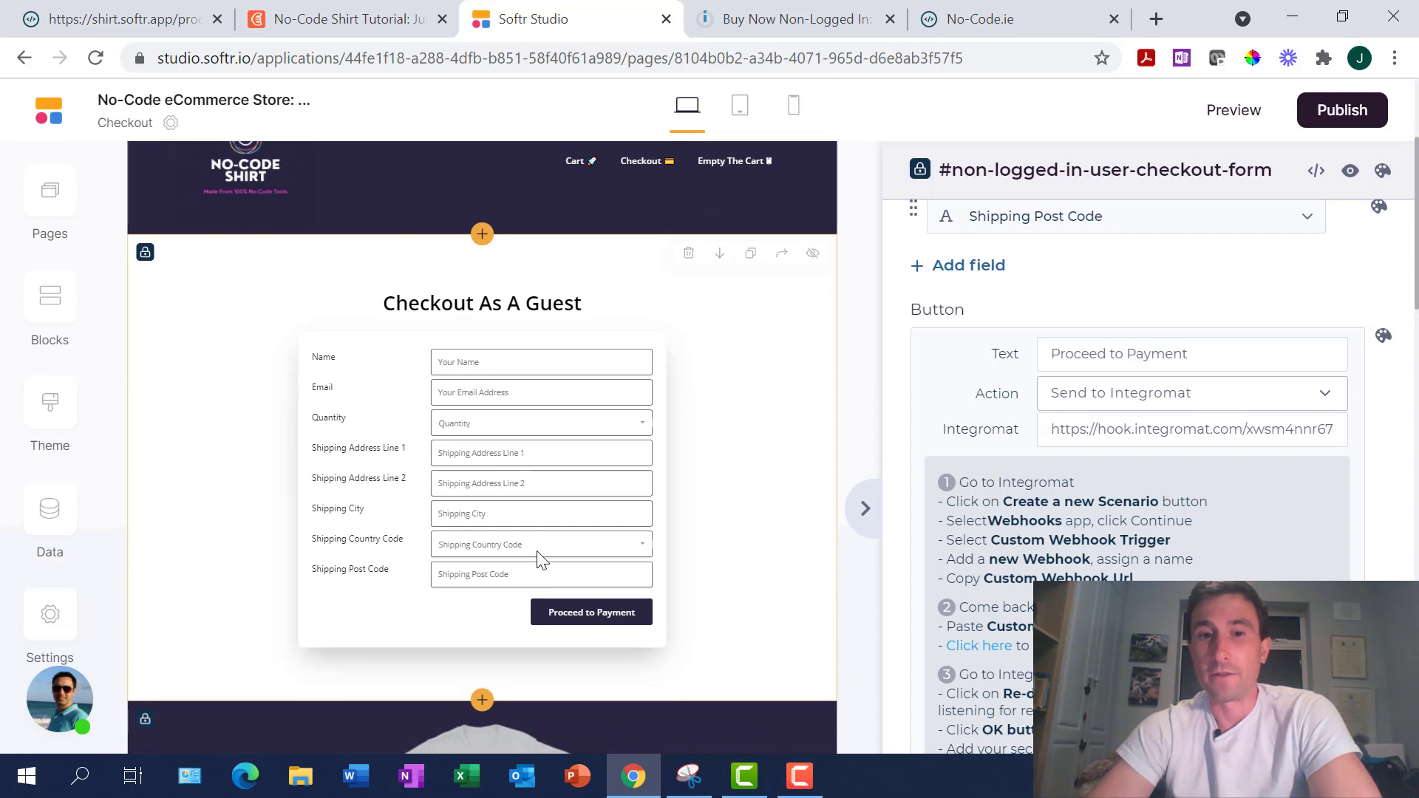
pyautogui.scroll(1, 669, 491)
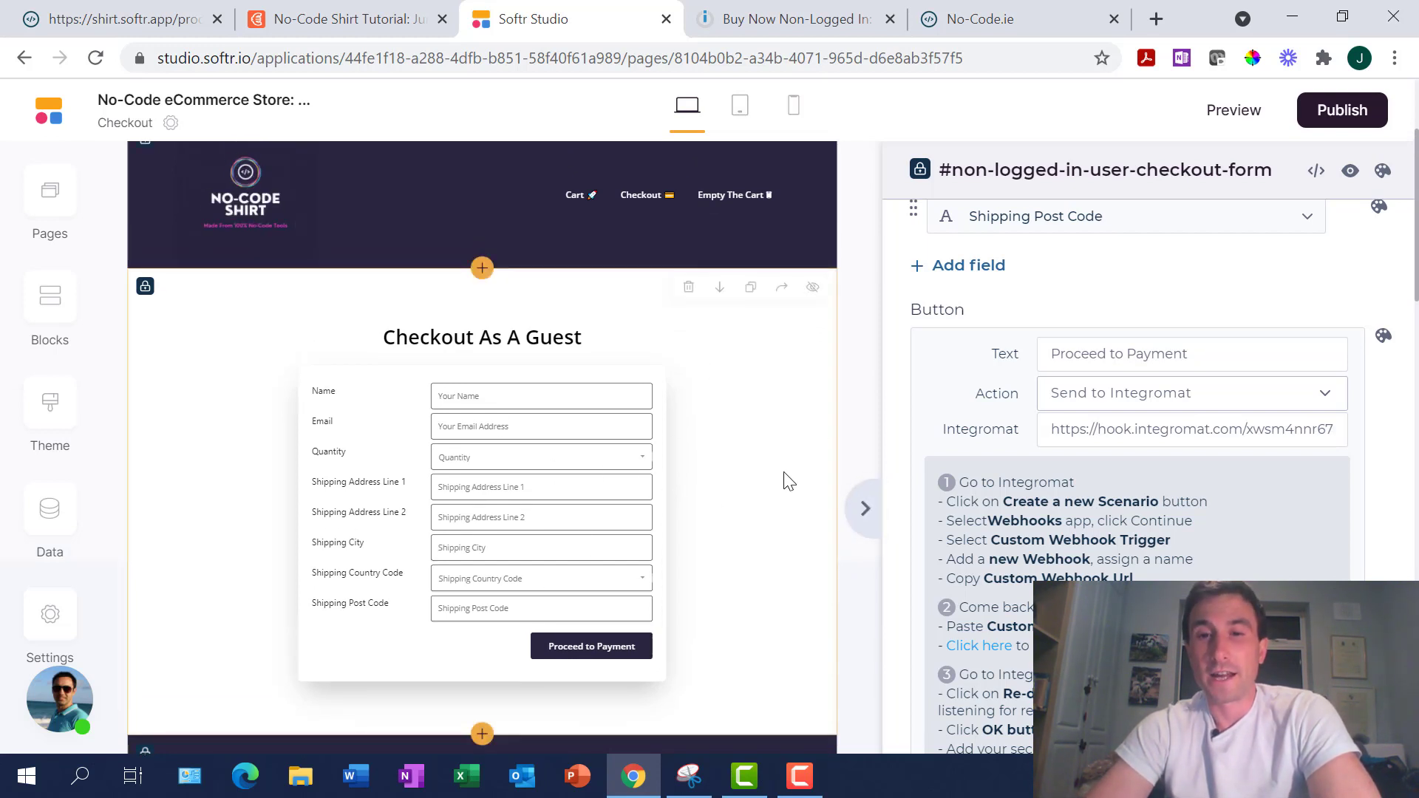
pyautogui.scroll(-1, 789, 481)
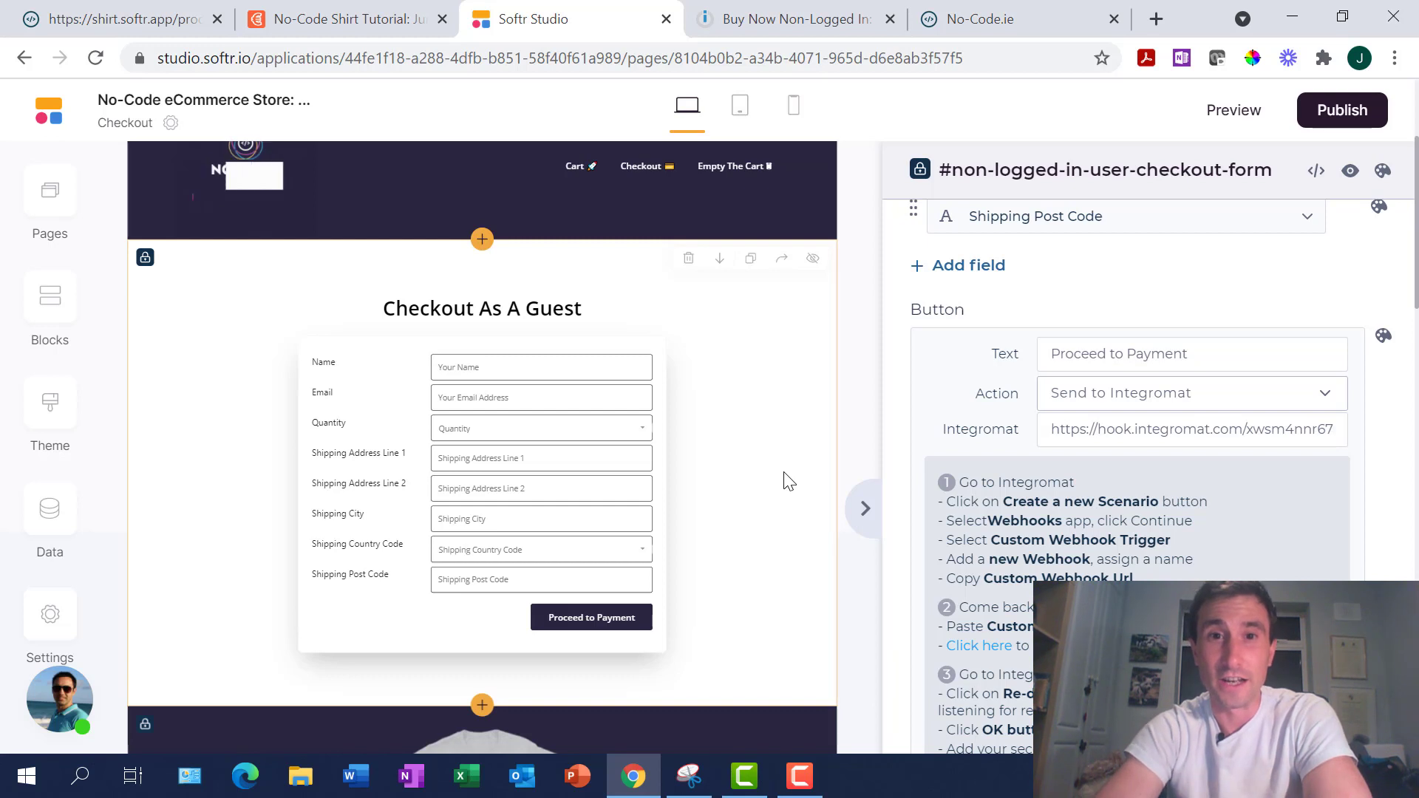
pyautogui.scroll(2, 784, 472)
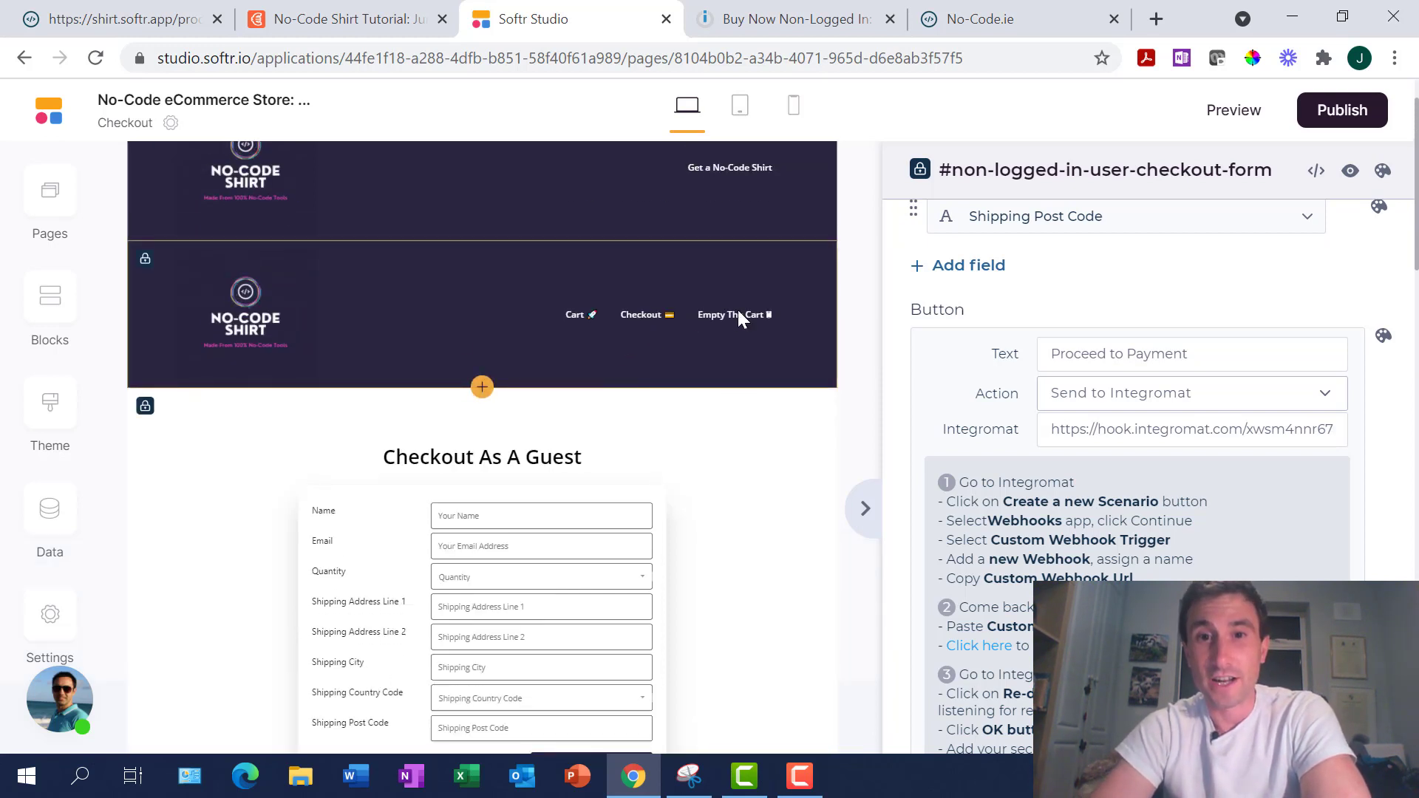
pyautogui.scroll(-2, 752, 509)
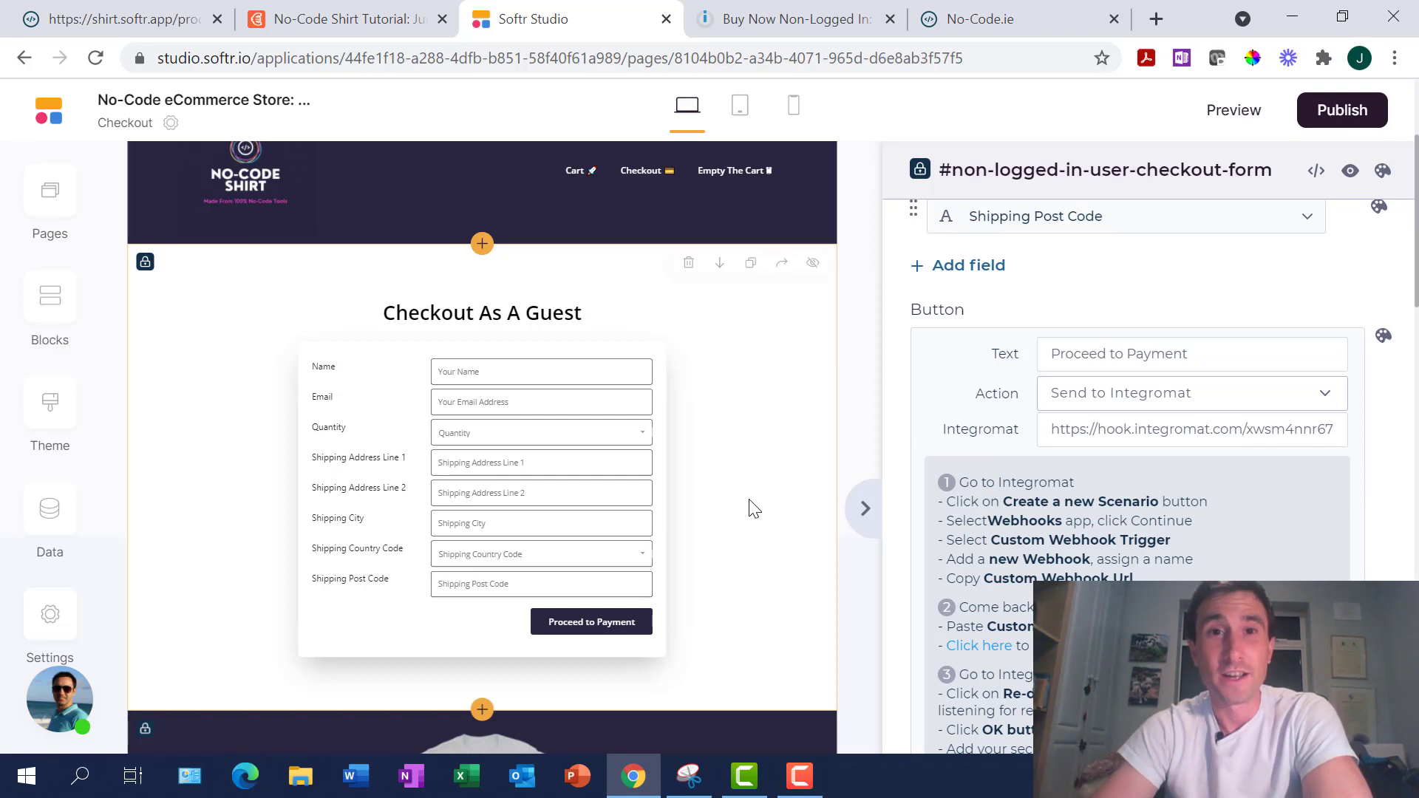
pyautogui.scroll(1, 728, 488)
pyautogui.click(157, 22)
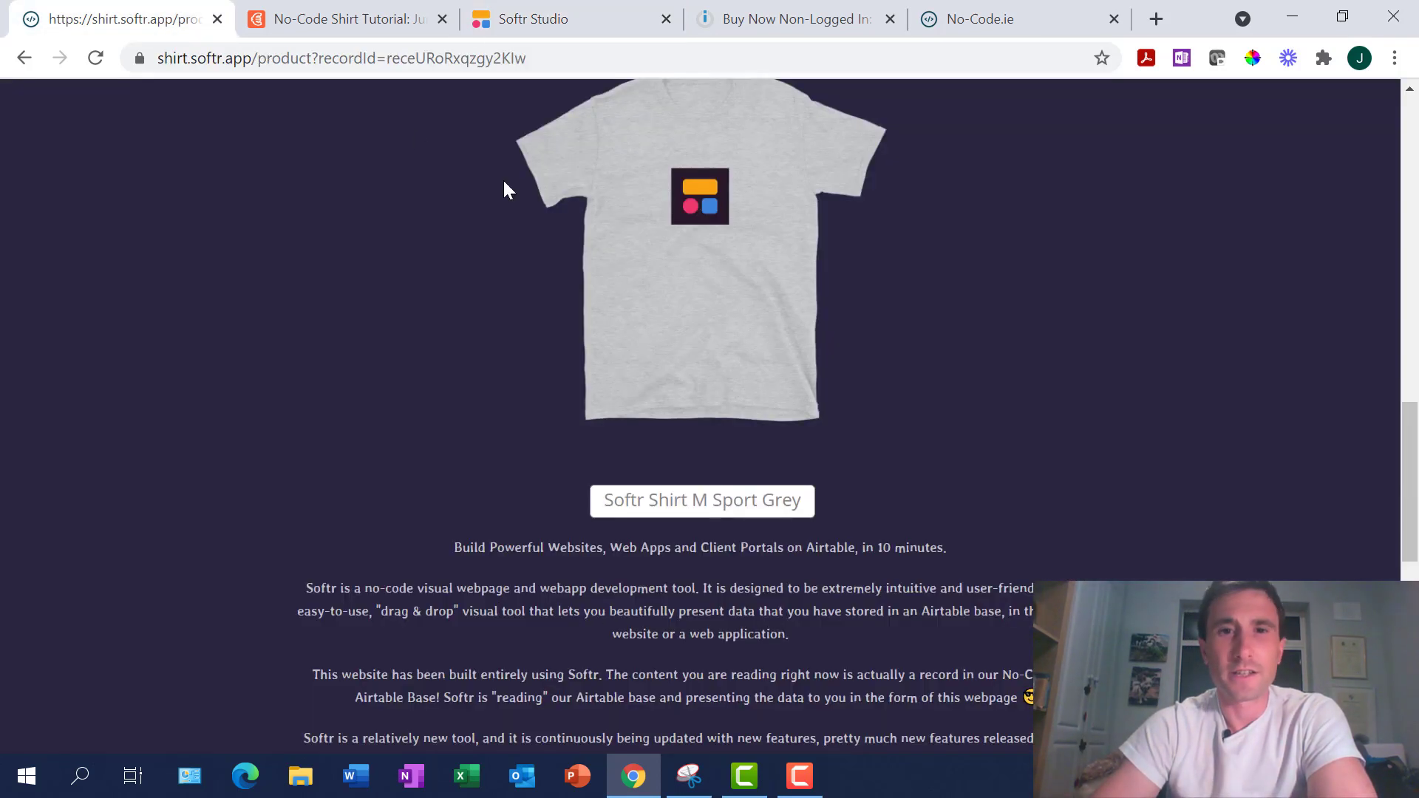
# From the store home page, add one size S black Airtable shirt (€35) to the cart
pyautogui.scroll(10, 787, 367)
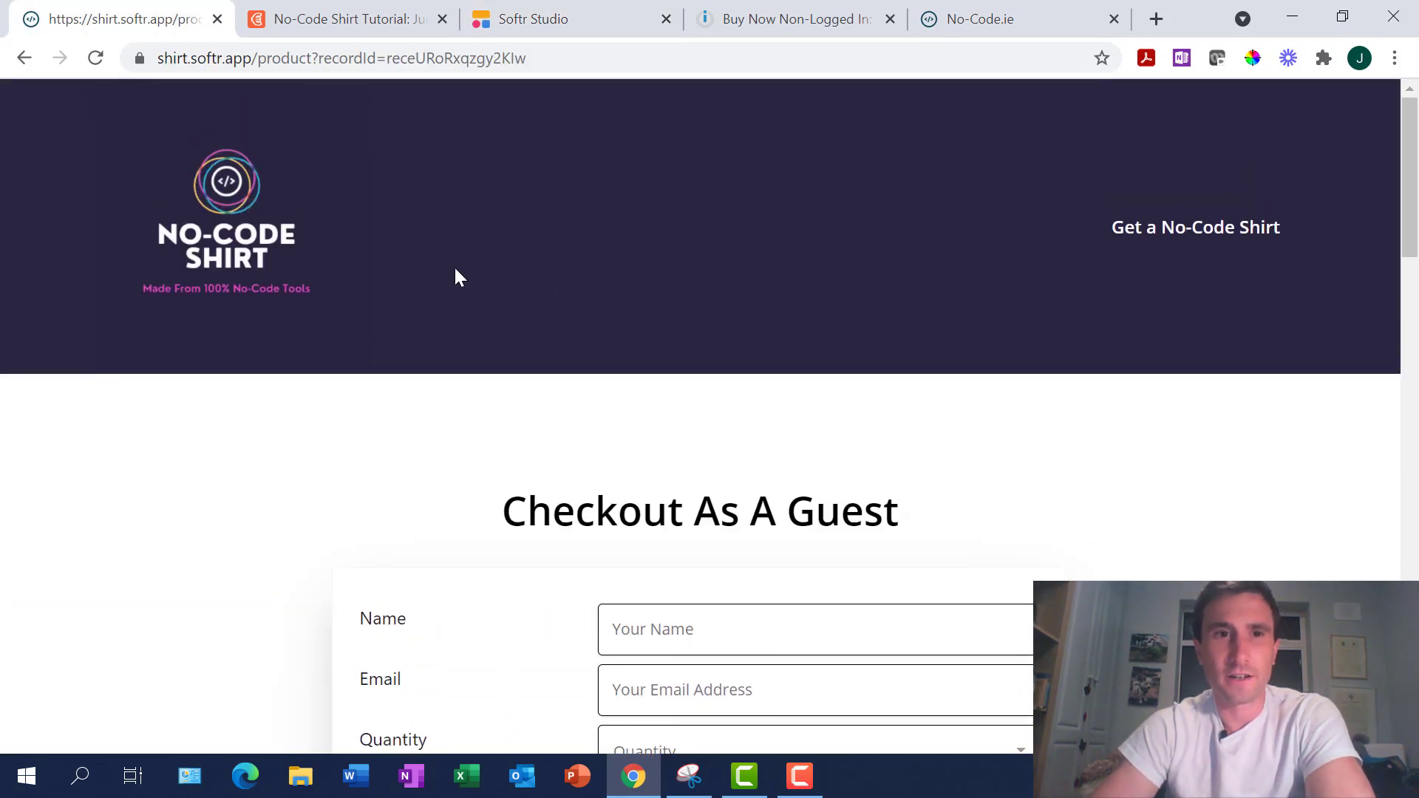
pyautogui.click(229, 240)
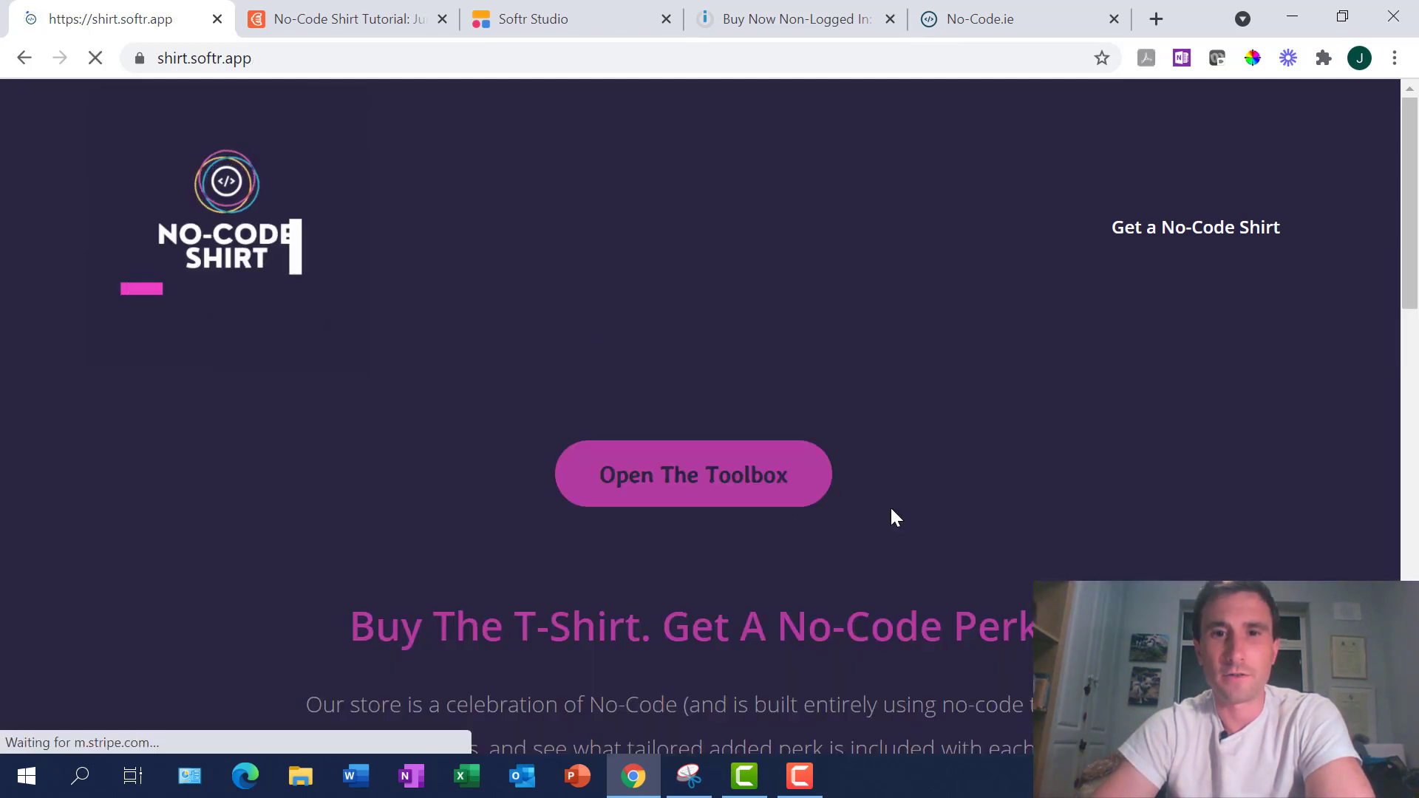
pyautogui.scroll(-1, 739, 413)
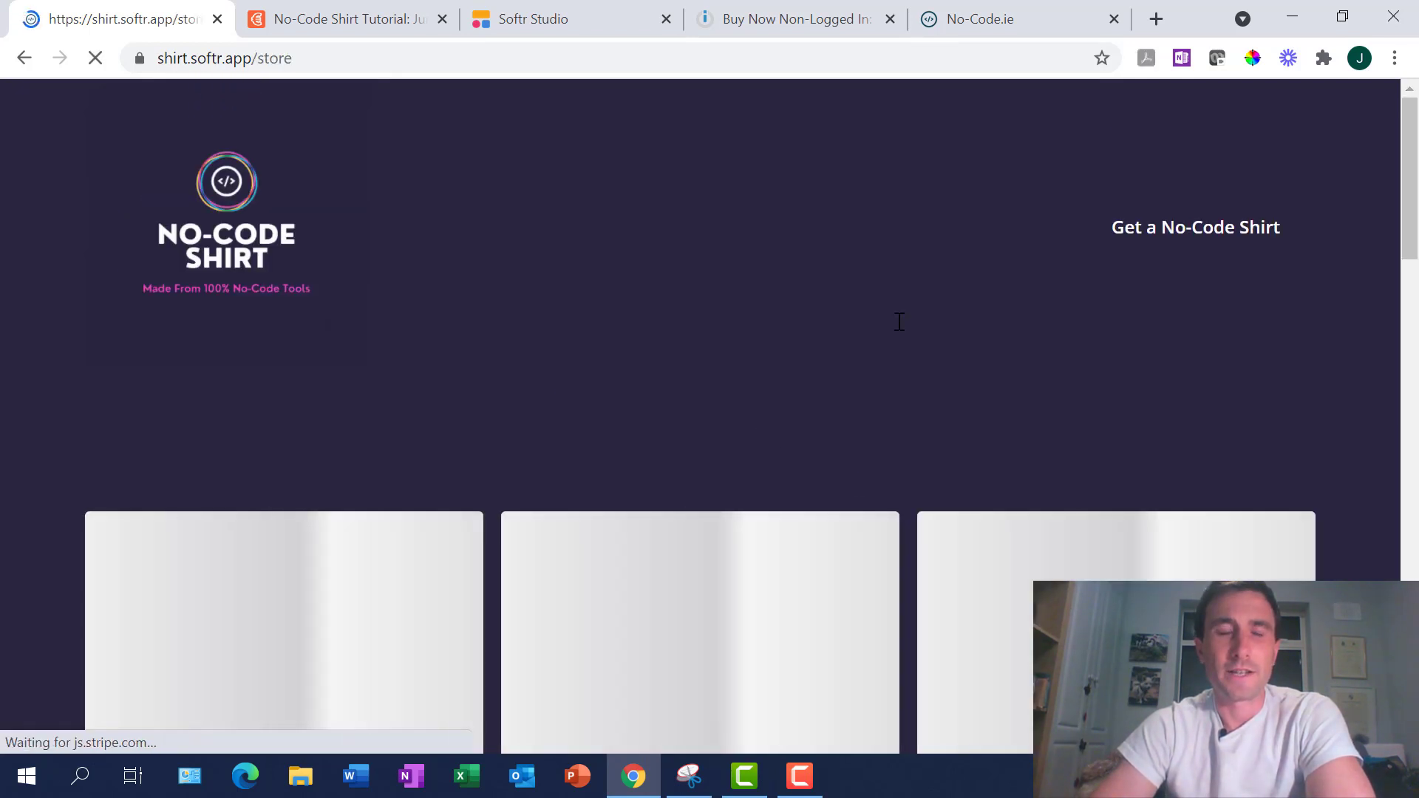
pyautogui.scroll(-5, 788, 484)
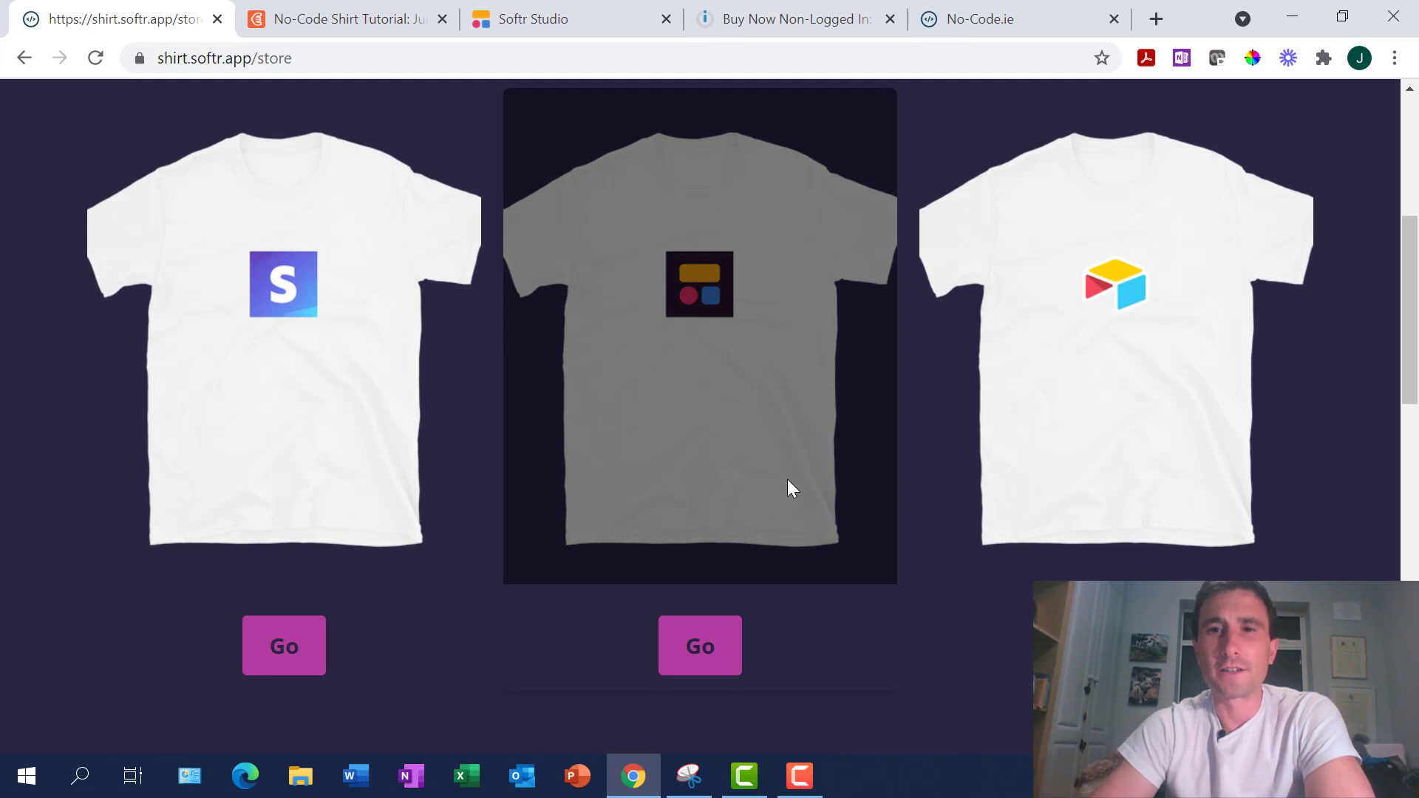
pyautogui.scroll(-5, 788, 484)
pyautogui.scroll(6, 1032, 521)
pyautogui.scroll(-2, 1032, 521)
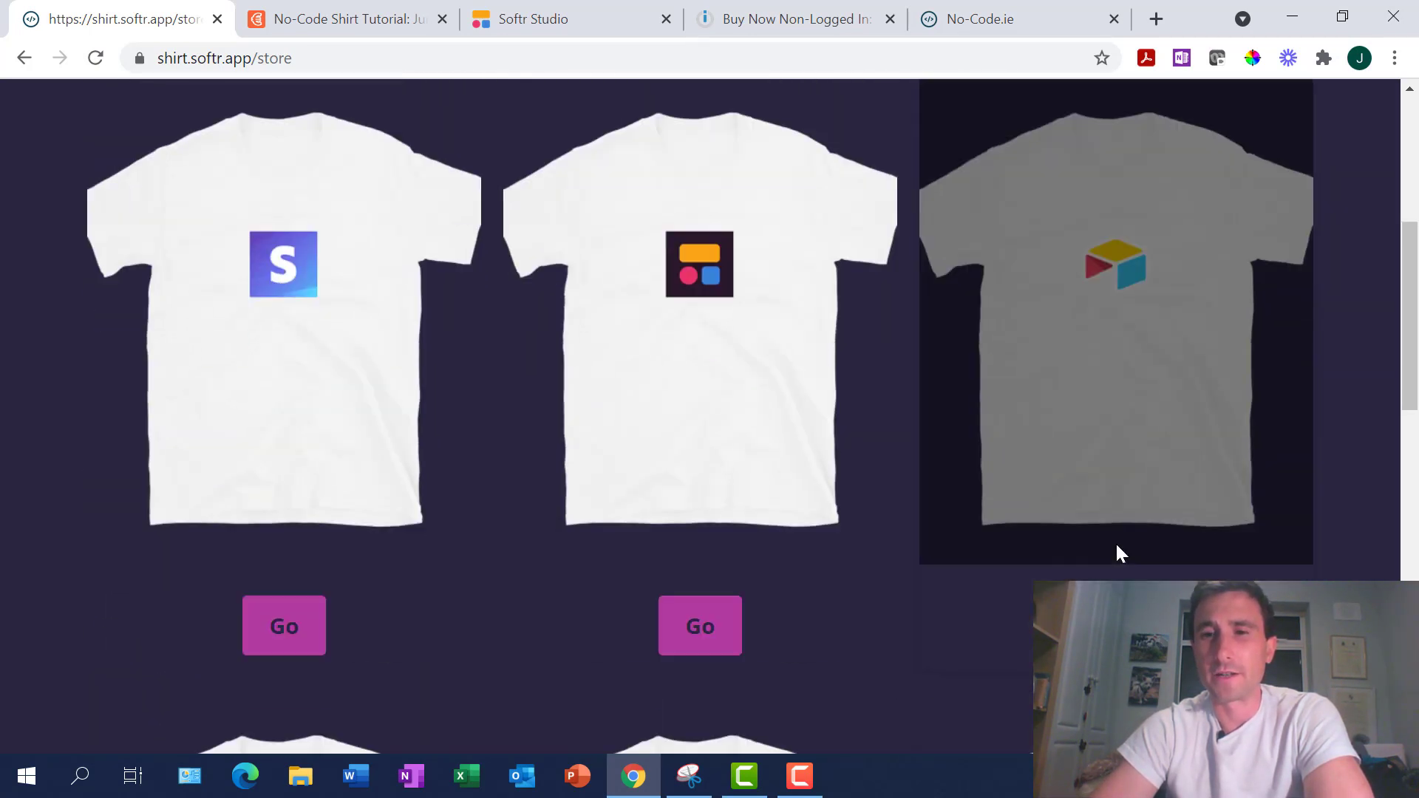
pyautogui.click(1115, 542)
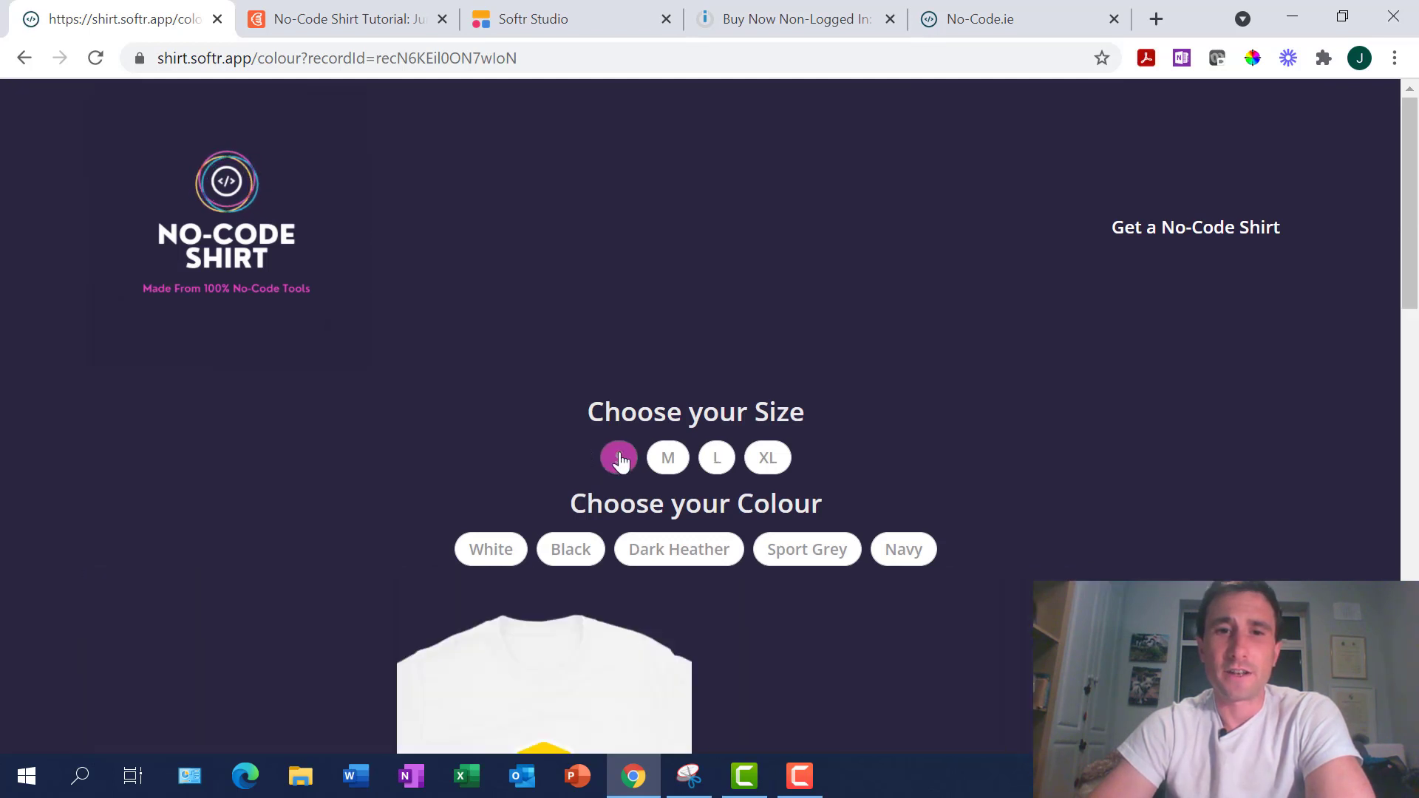
pyautogui.click(619, 458)
pyautogui.click(580, 550)
pyautogui.scroll(-4, 582, 551)
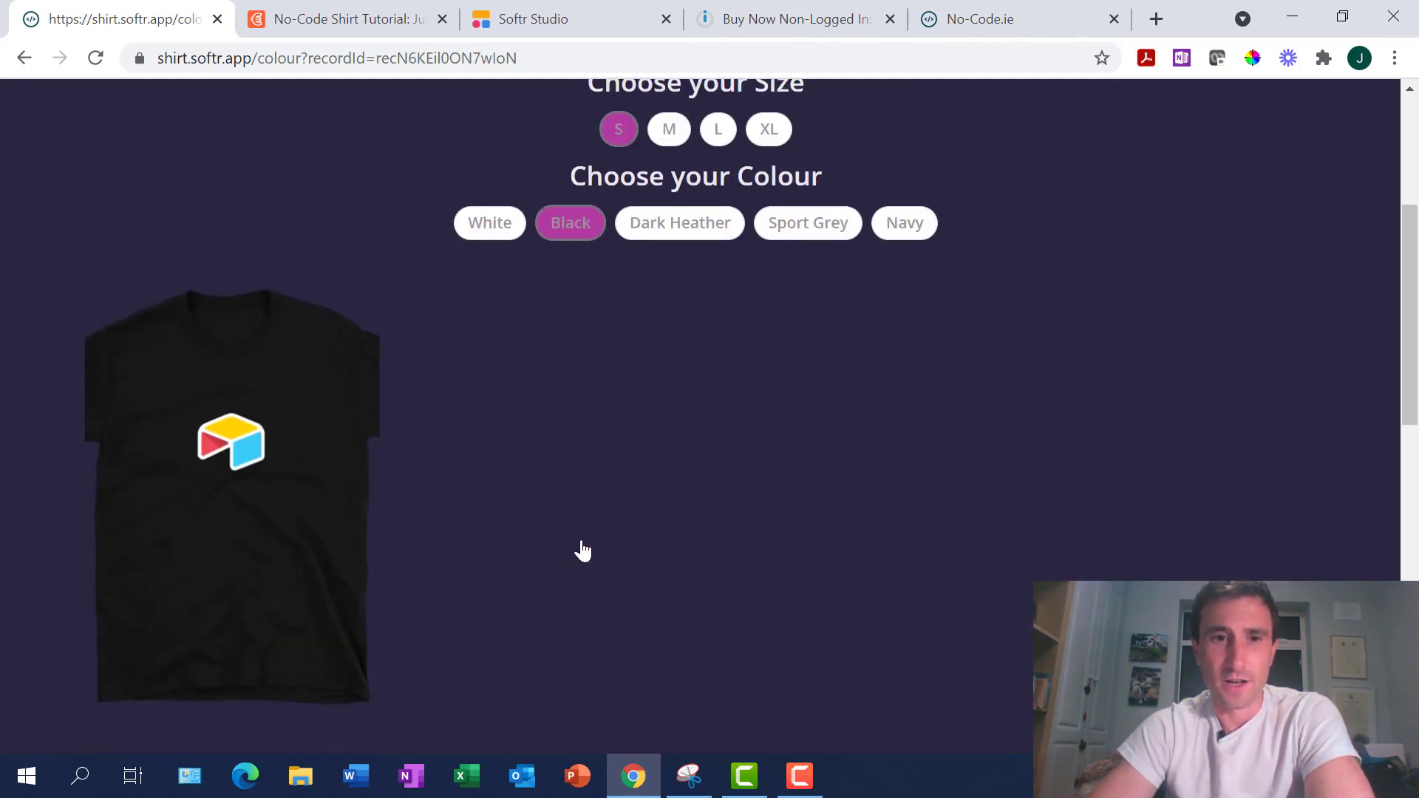
pyautogui.moveTo(228, 453)
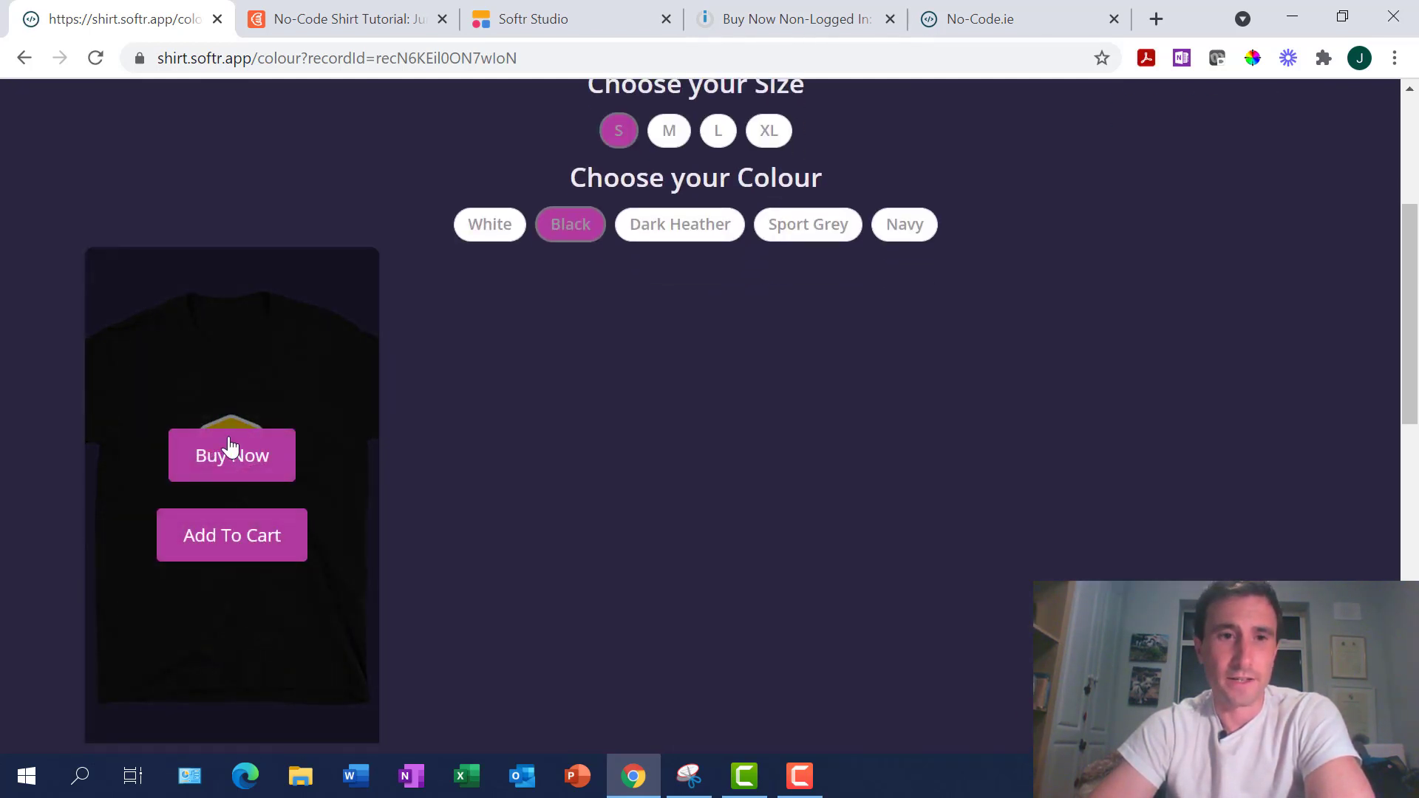
pyautogui.click(232, 545)
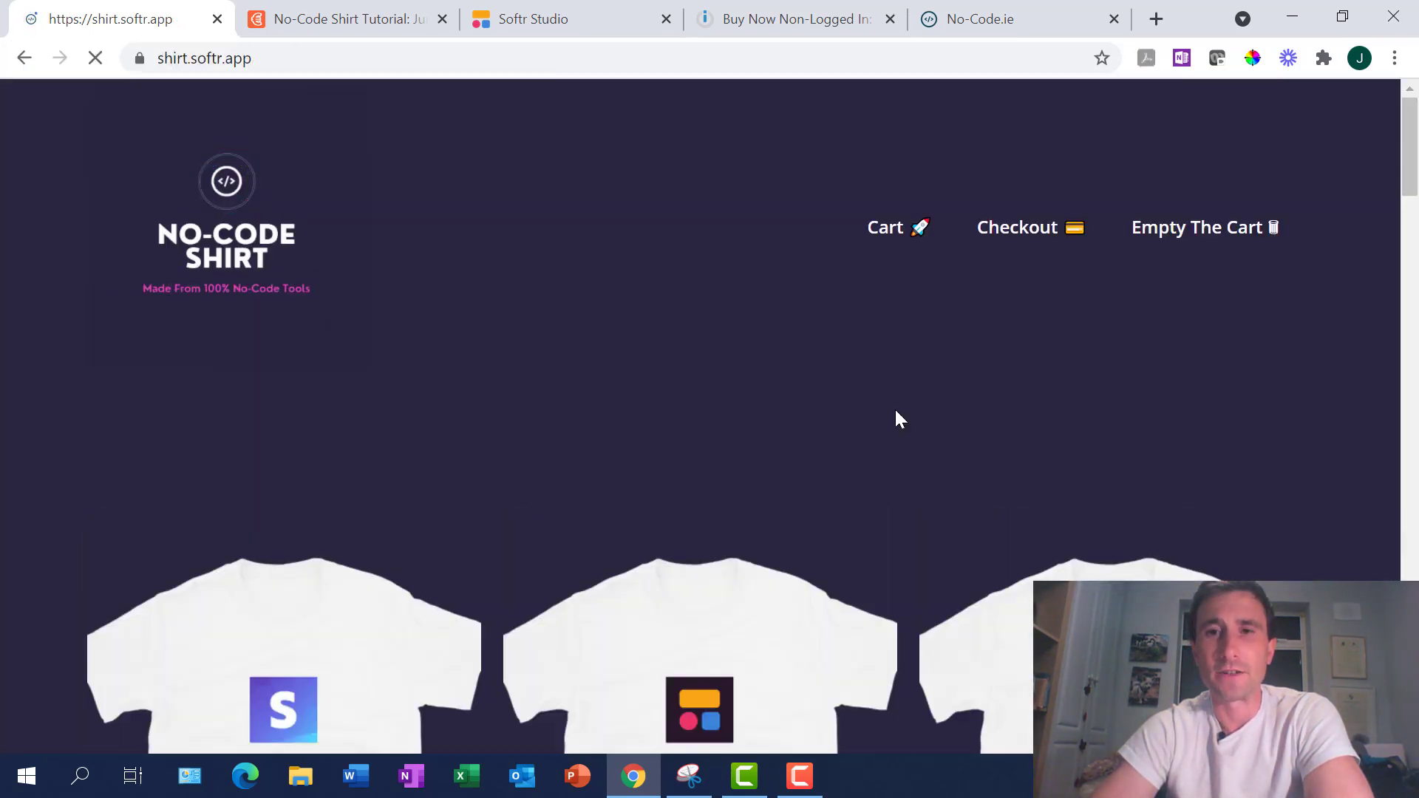
# Add five XL navy Softr shirts (€165) to the cart
pyautogui.scroll(-20, 896, 410)
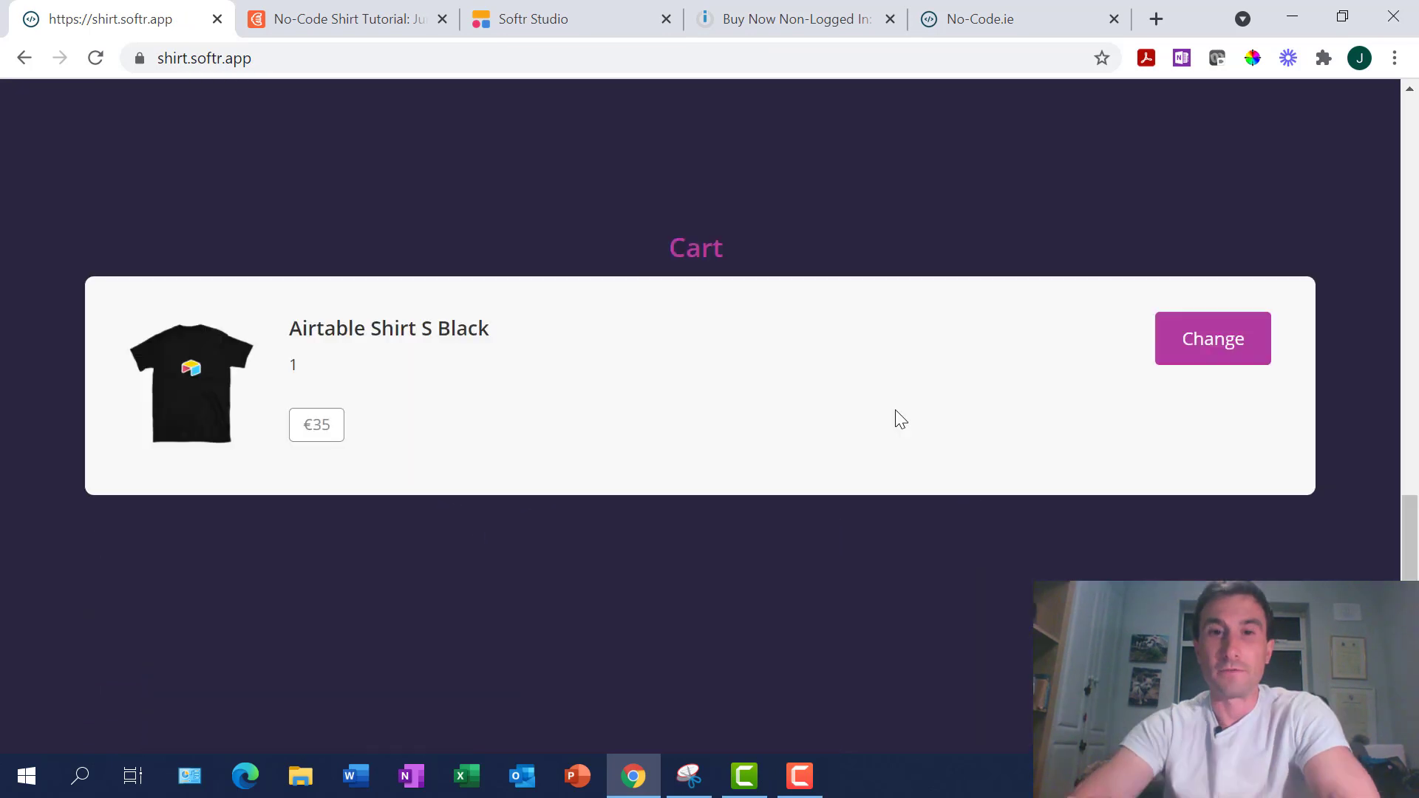
pyautogui.scroll(20, 895, 412)
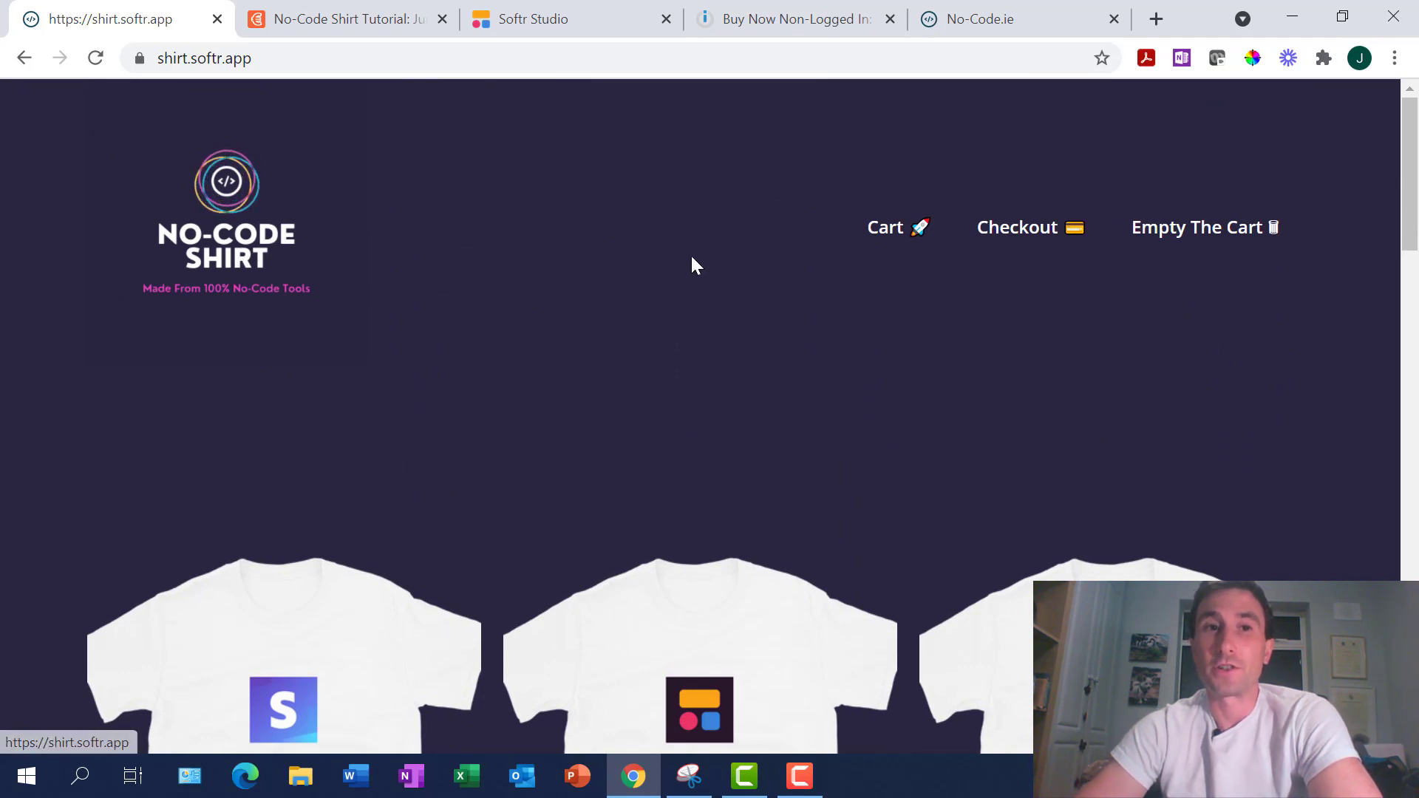
pyautogui.scroll(-10, 786, 517)
pyautogui.scroll(-12, 786, 513)
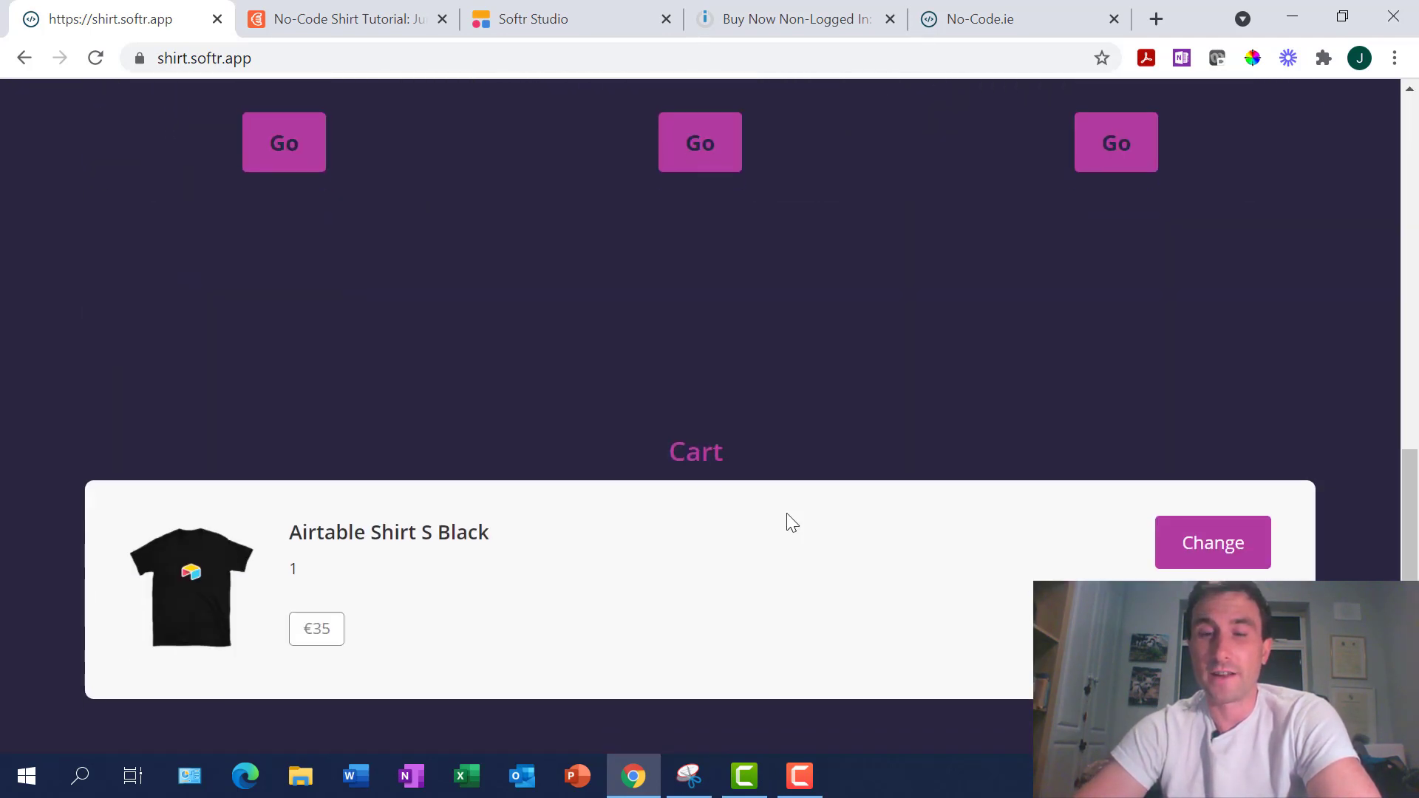
pyautogui.scroll(1, 786, 523)
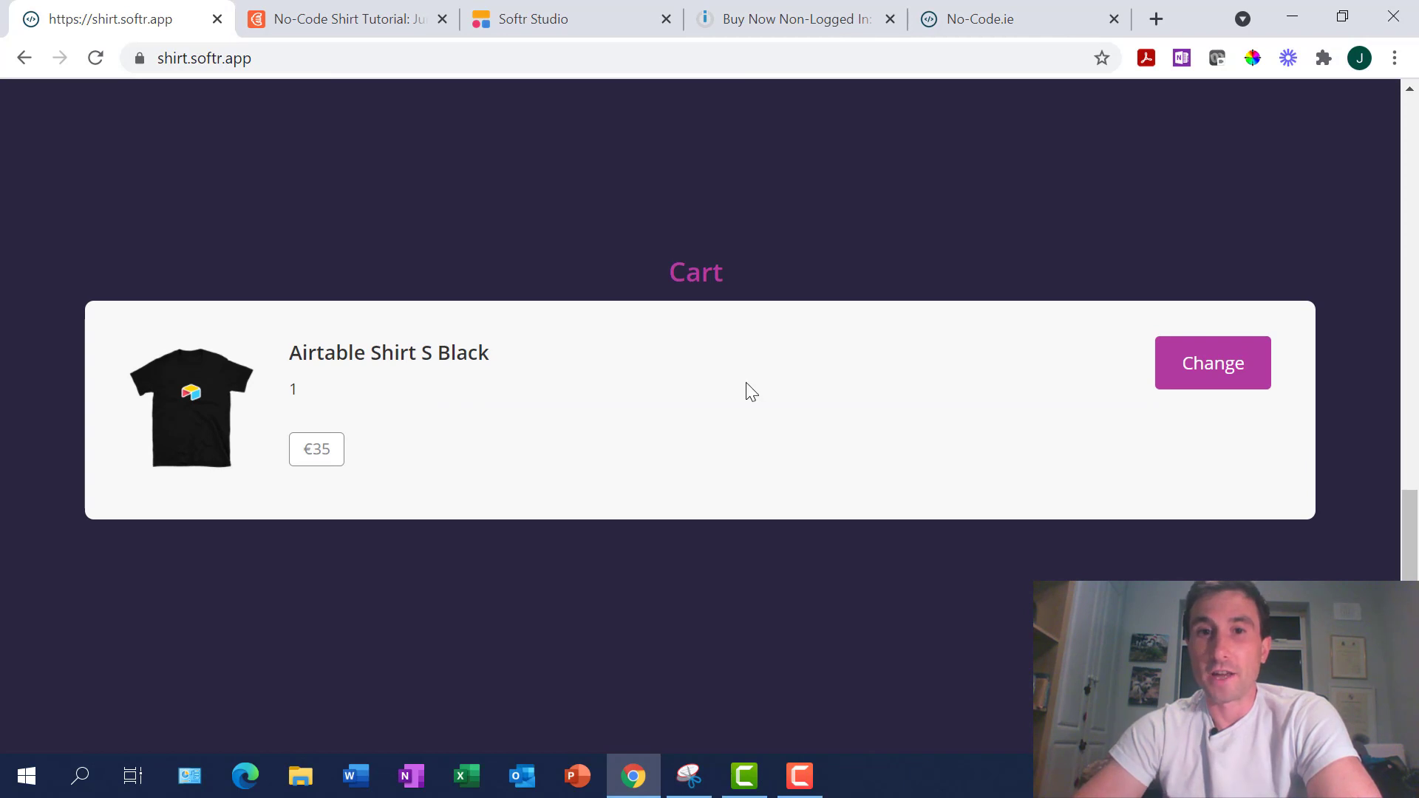
pyautogui.scroll(12, 750, 392)
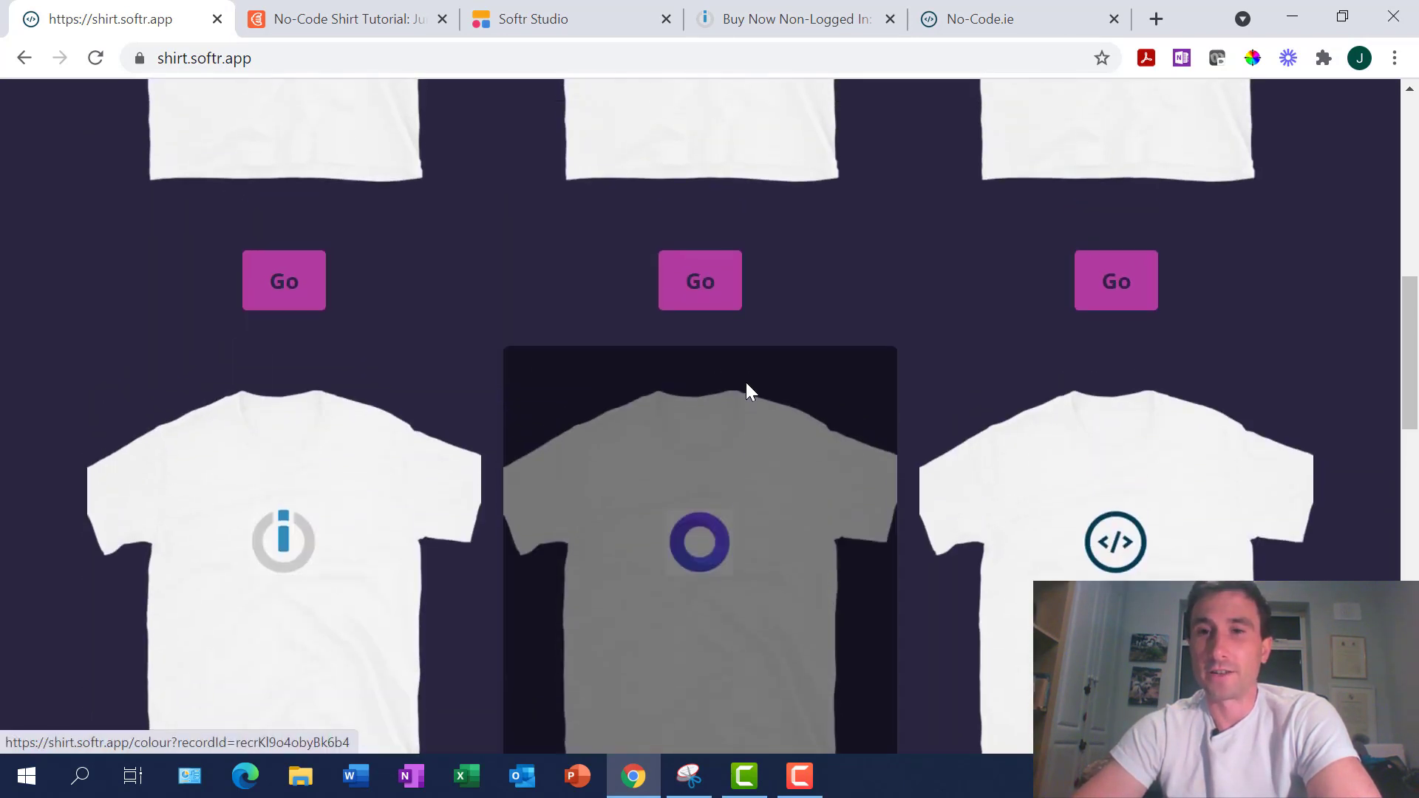
pyautogui.scroll(4, 747, 383)
pyautogui.scroll(2, 717, 473)
pyautogui.scroll(-1, 783, 470)
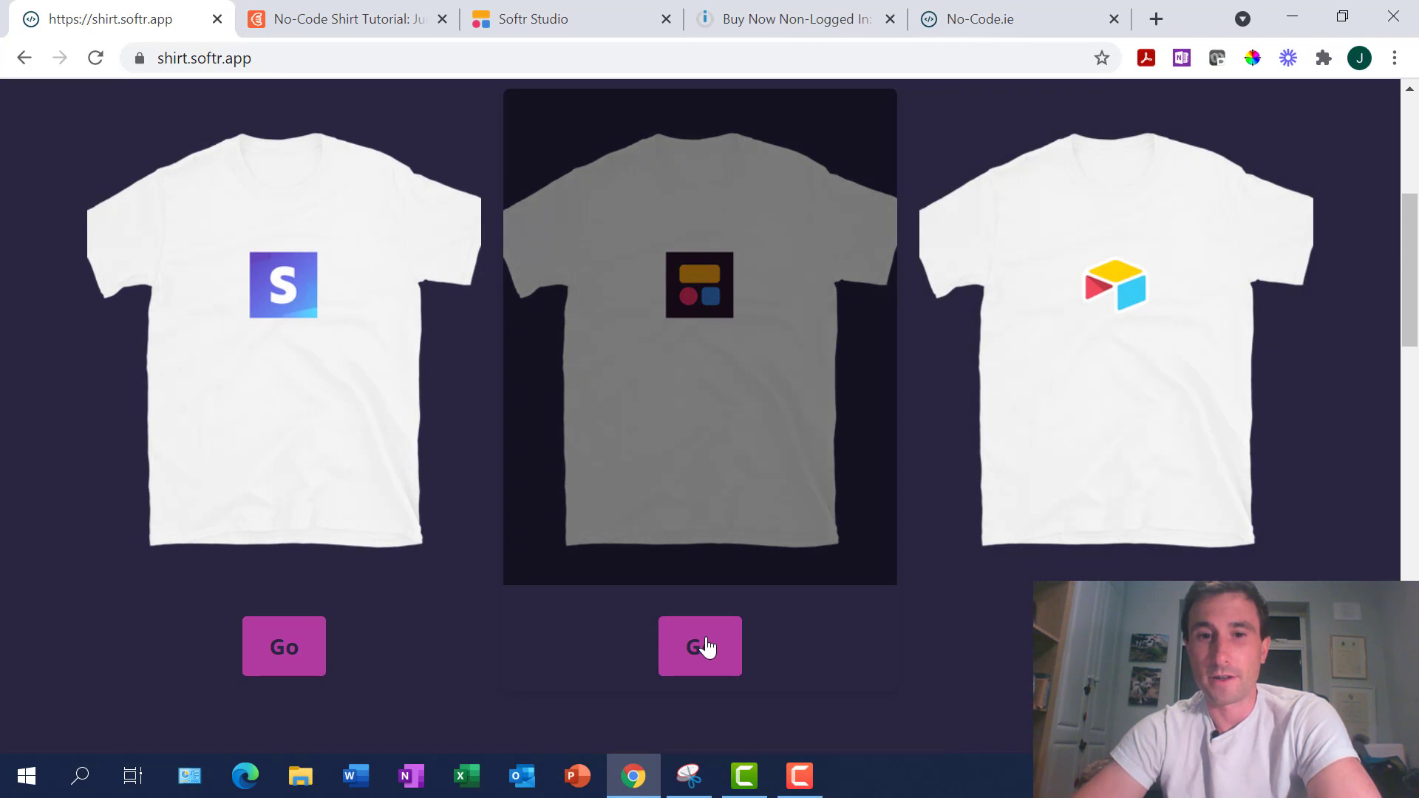
pyautogui.click(707, 650)
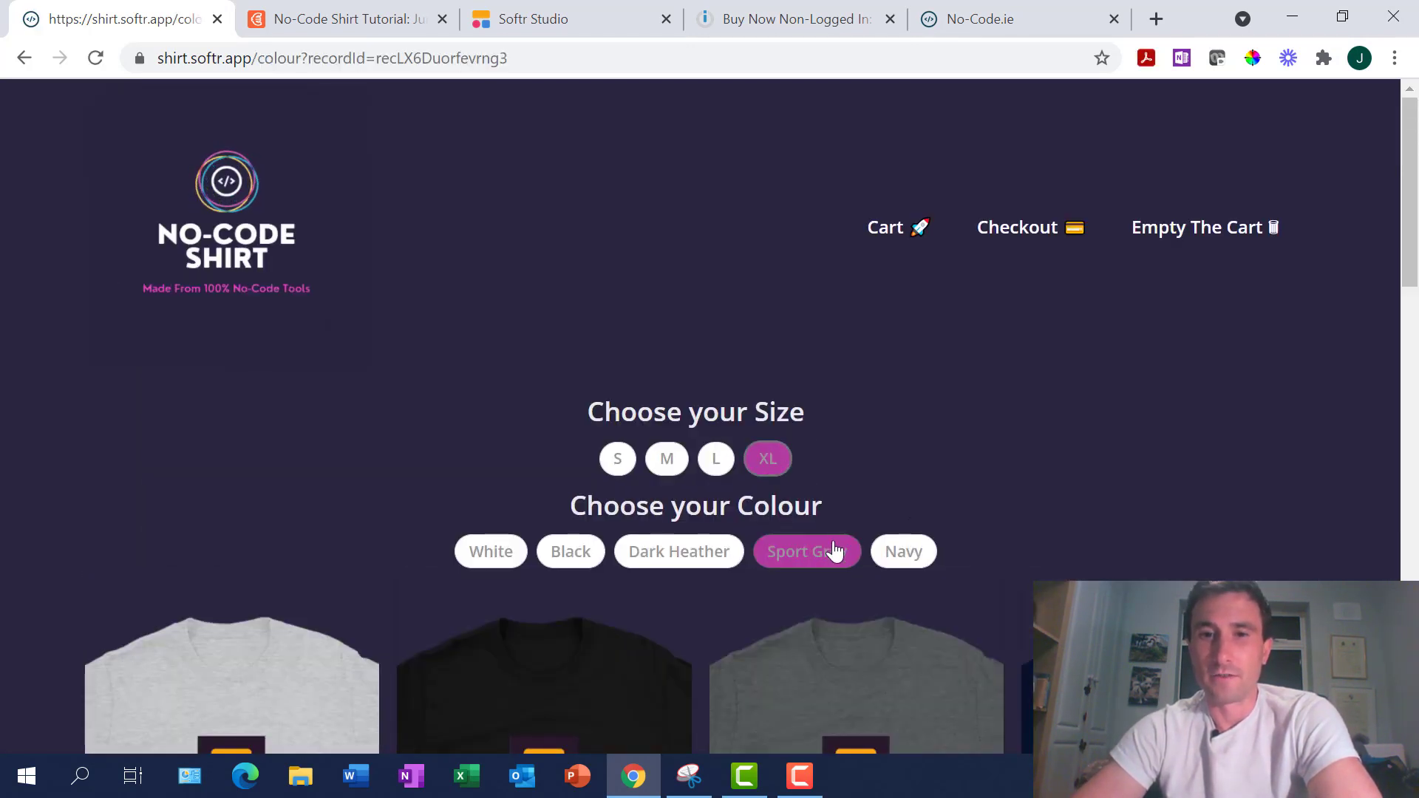
pyautogui.click(898, 564)
pyautogui.scroll(-4, 272, 434)
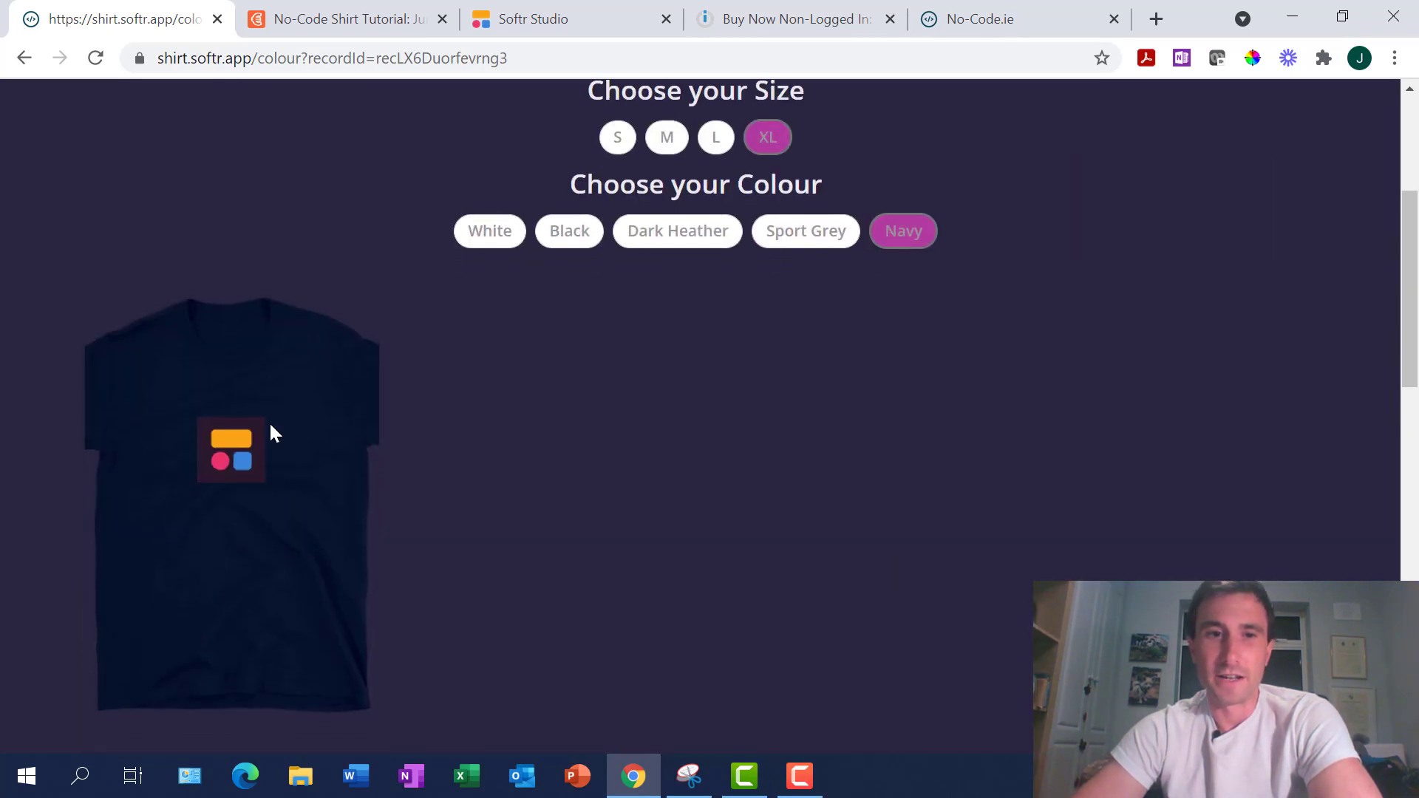
pyautogui.click(240, 504)
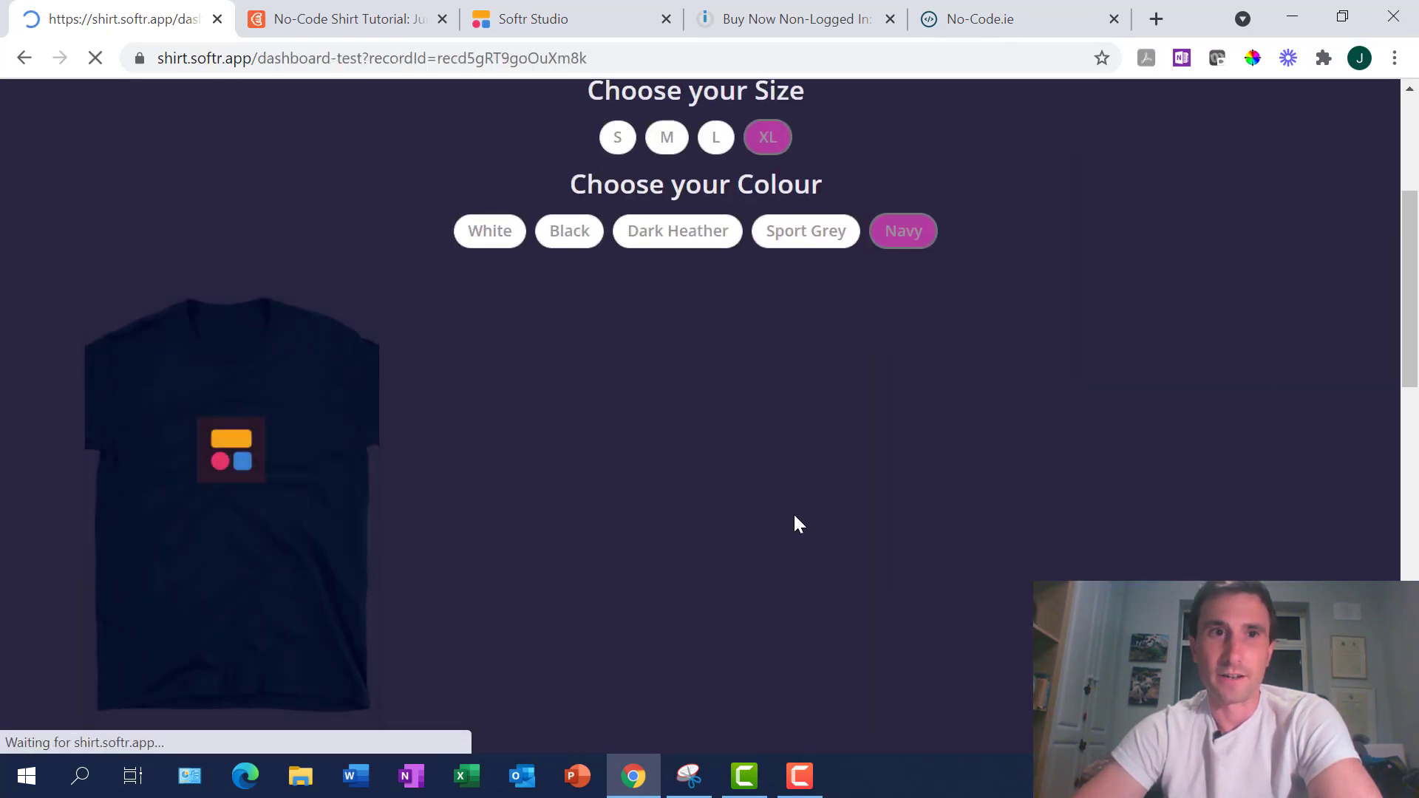
pyautogui.click(613, 418)
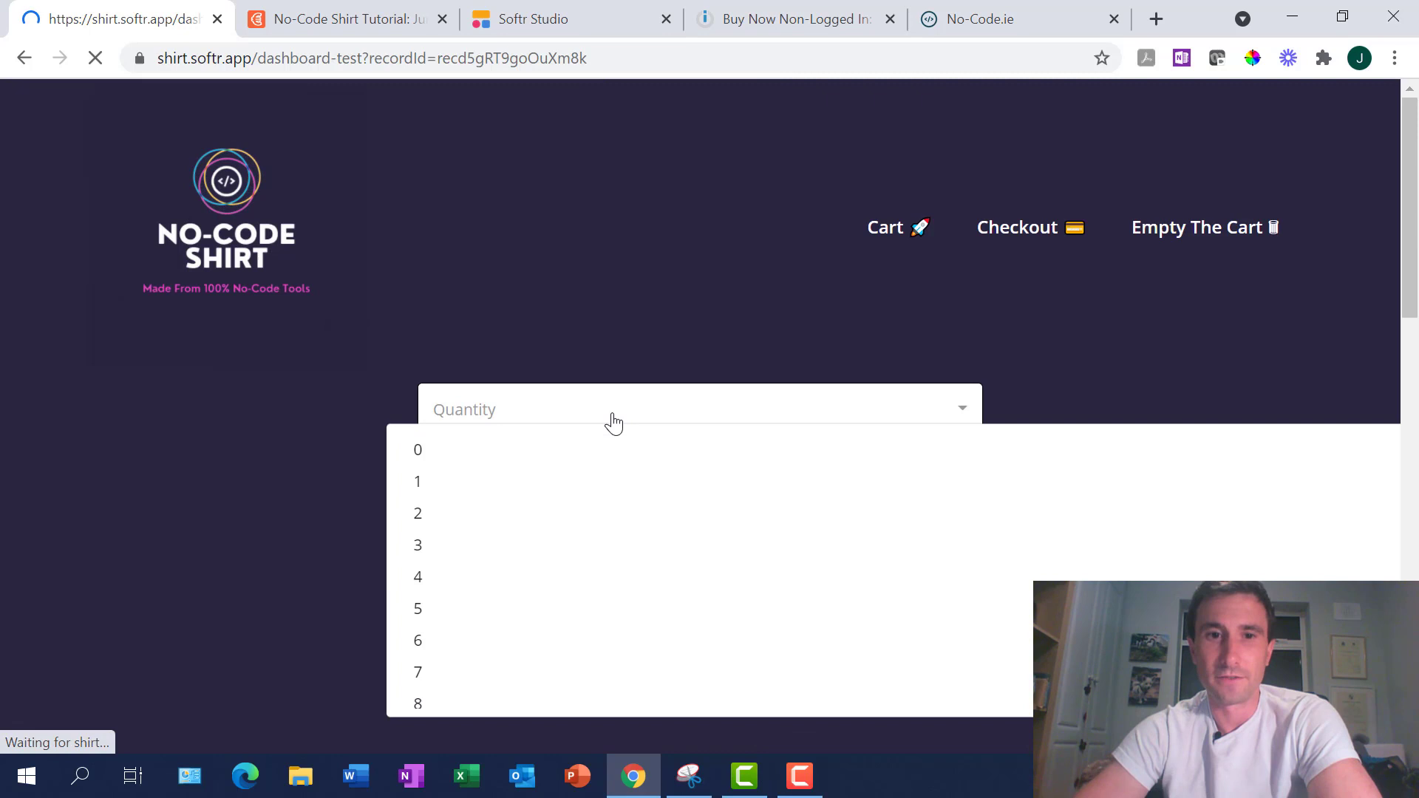
pyautogui.click(518, 627)
pyautogui.click(719, 496)
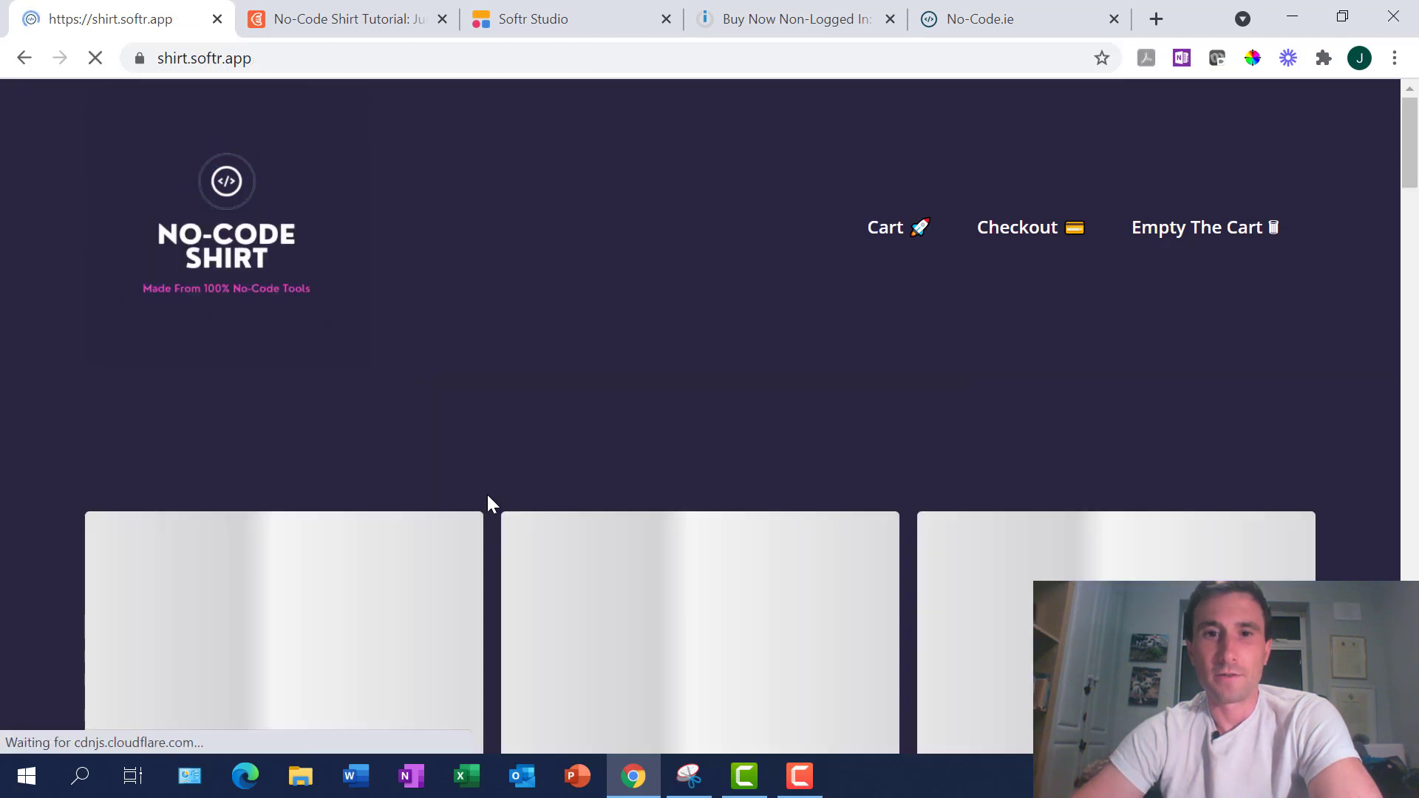
pyautogui.scroll(-20, 486, 492)
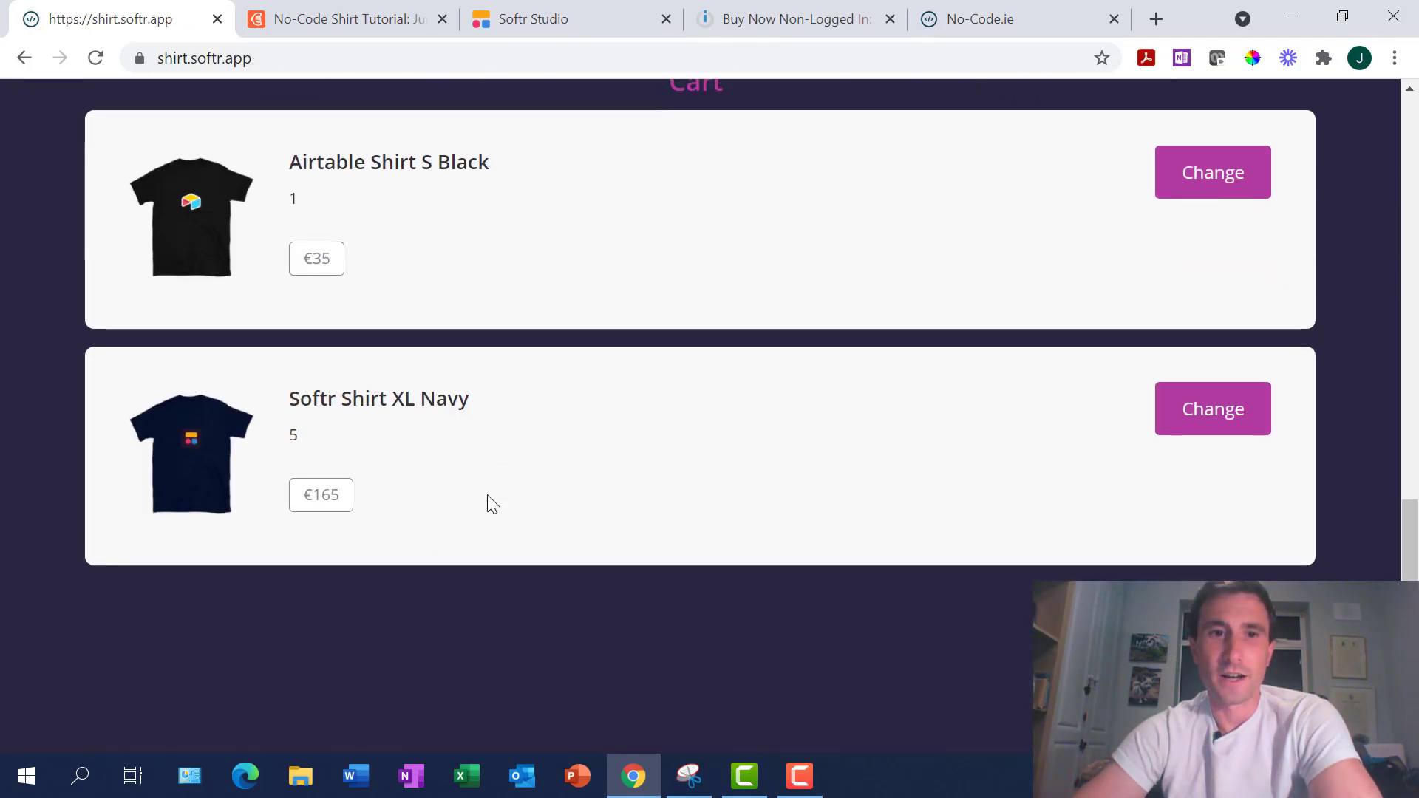
pyautogui.scroll(1, 486, 494)
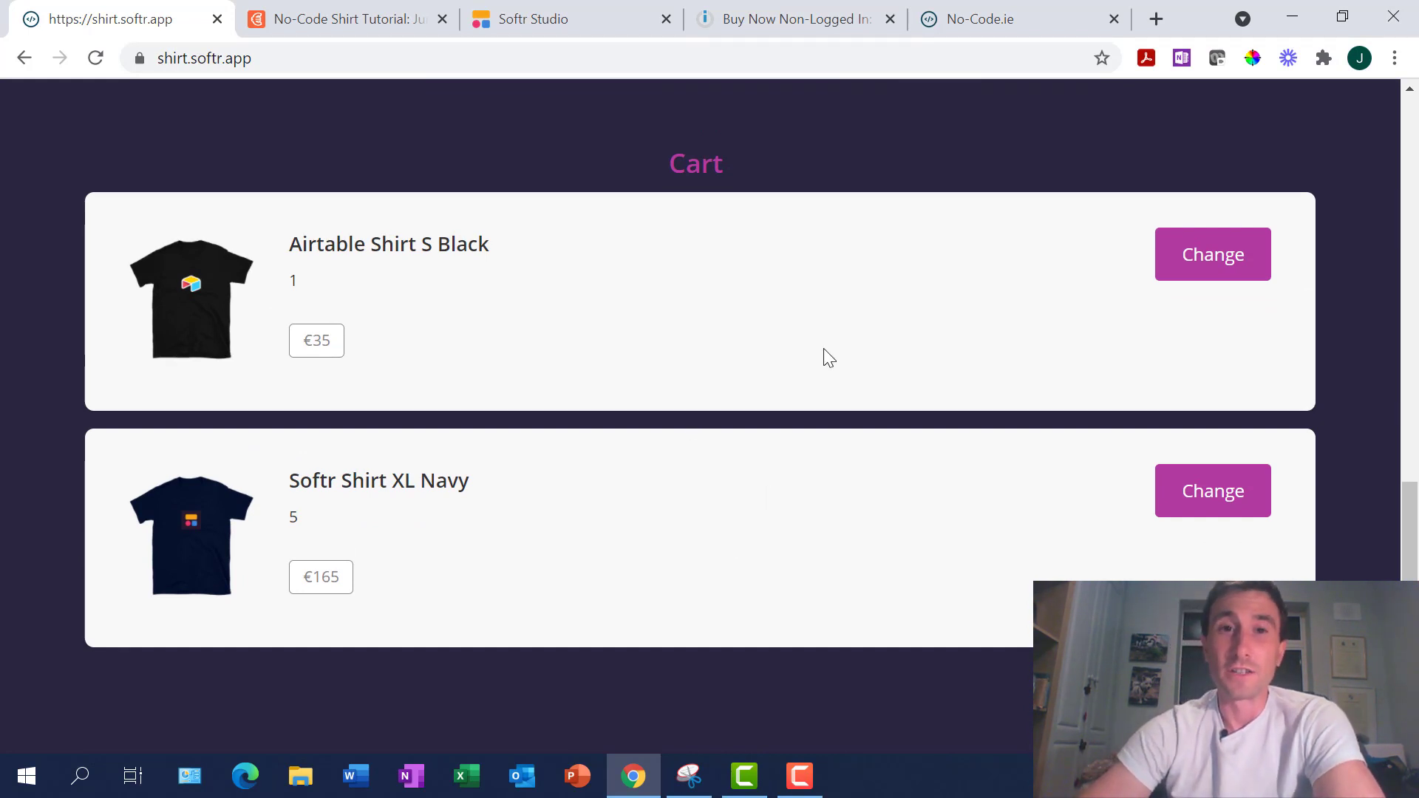
pyautogui.scroll(1, 824, 354)
pyautogui.scroll(-1, 825, 355)
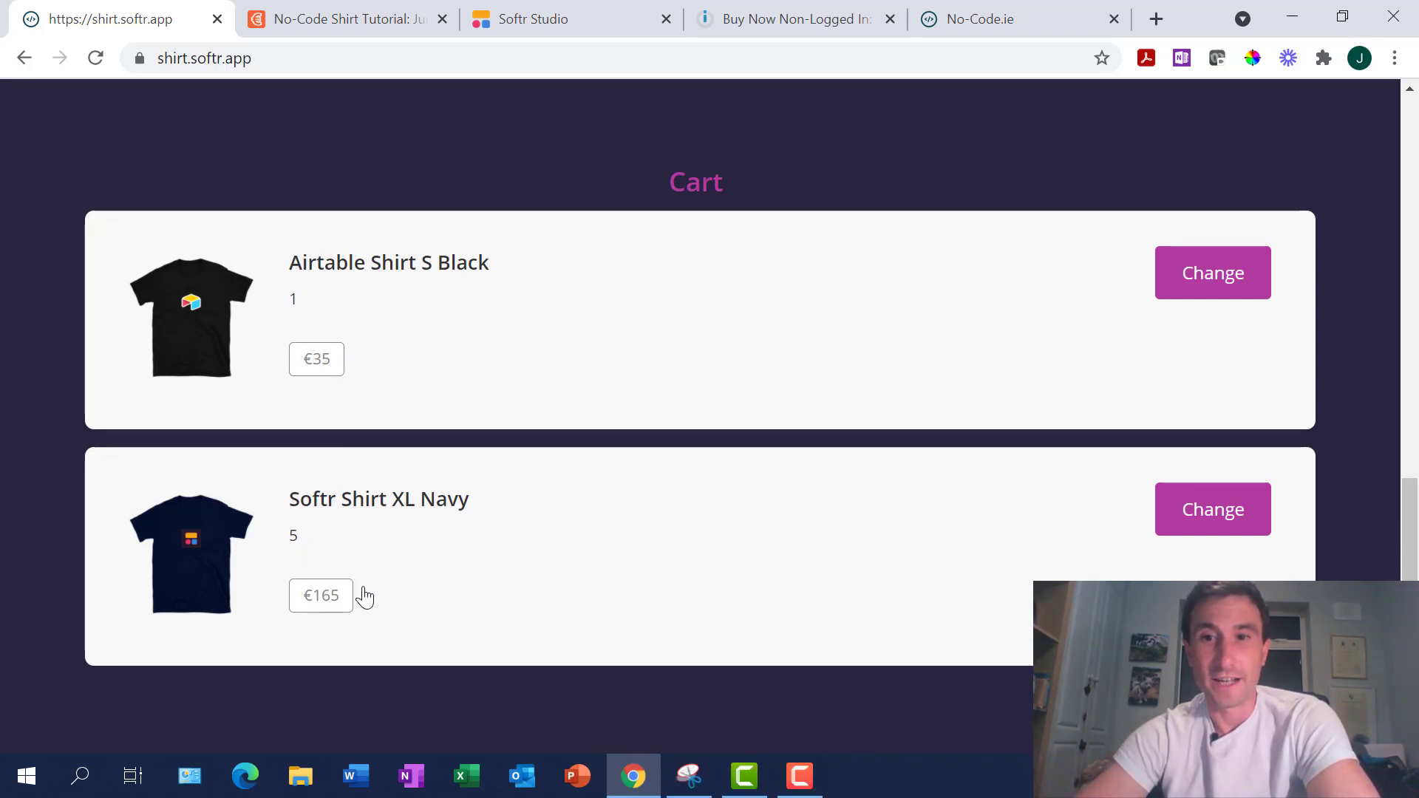
pyautogui.scroll(10, 658, 579)
pyautogui.scroll(4, 658, 571)
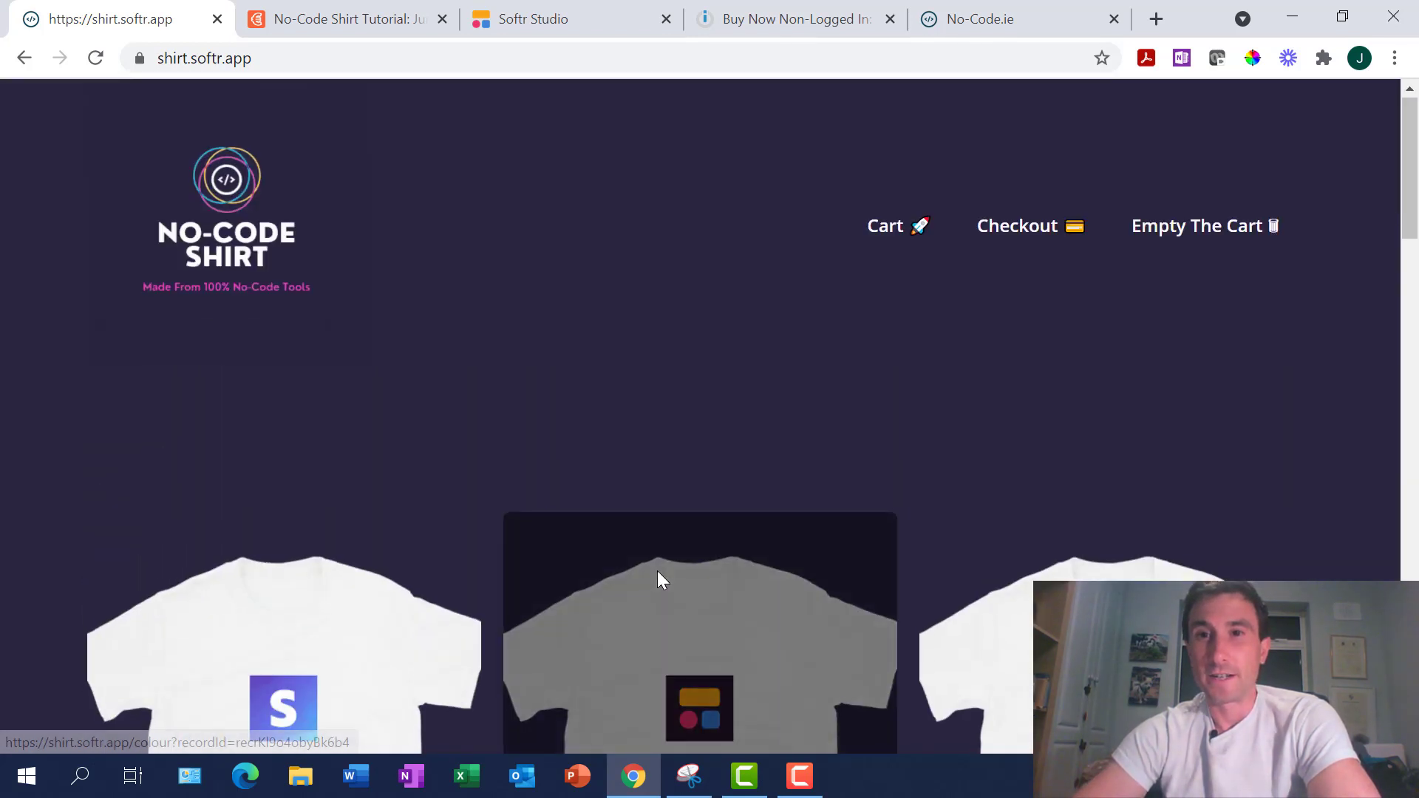
pyautogui.scroll(-1, 761, 466)
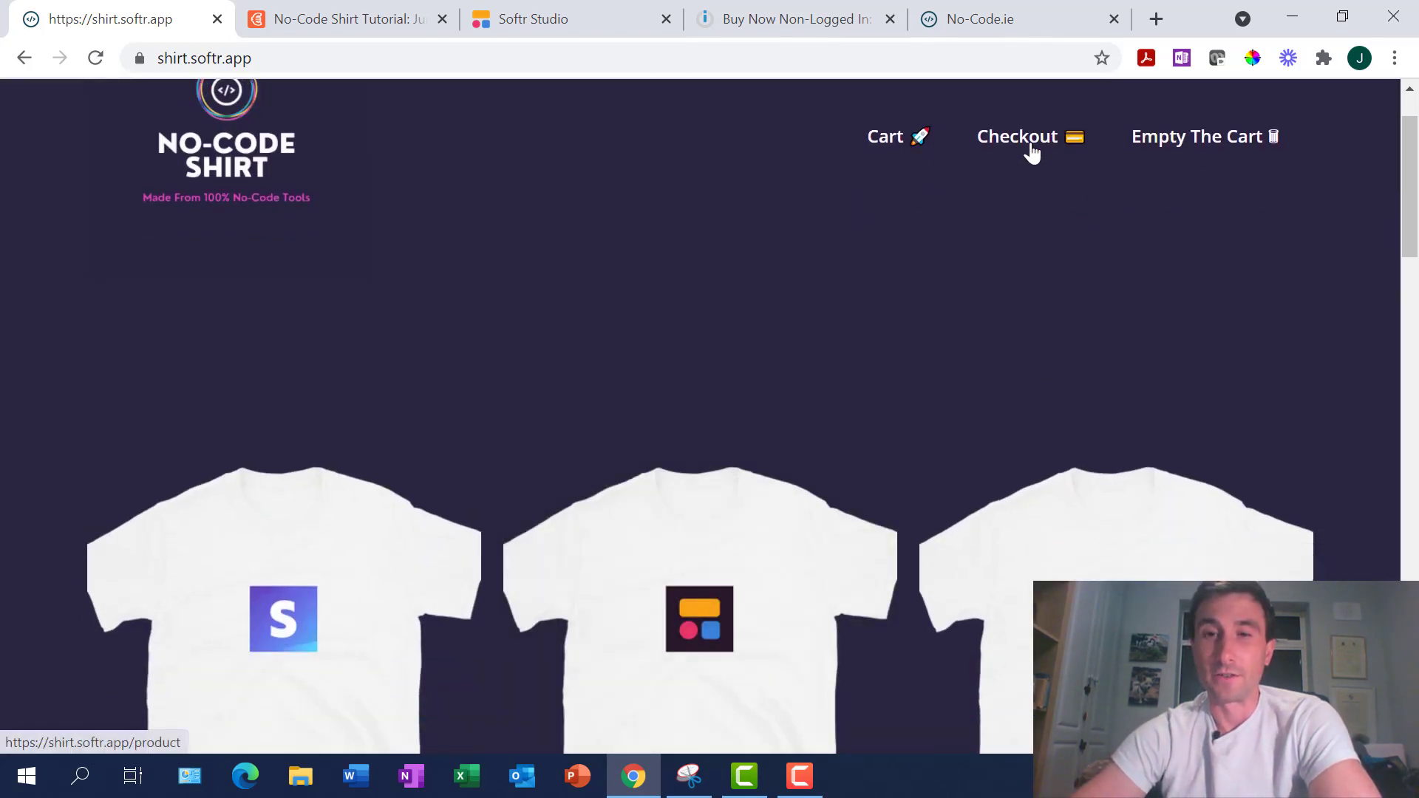
# On the Checkout page, enter the customer's name, e-mail and shipping address details
pyautogui.click(1031, 146)
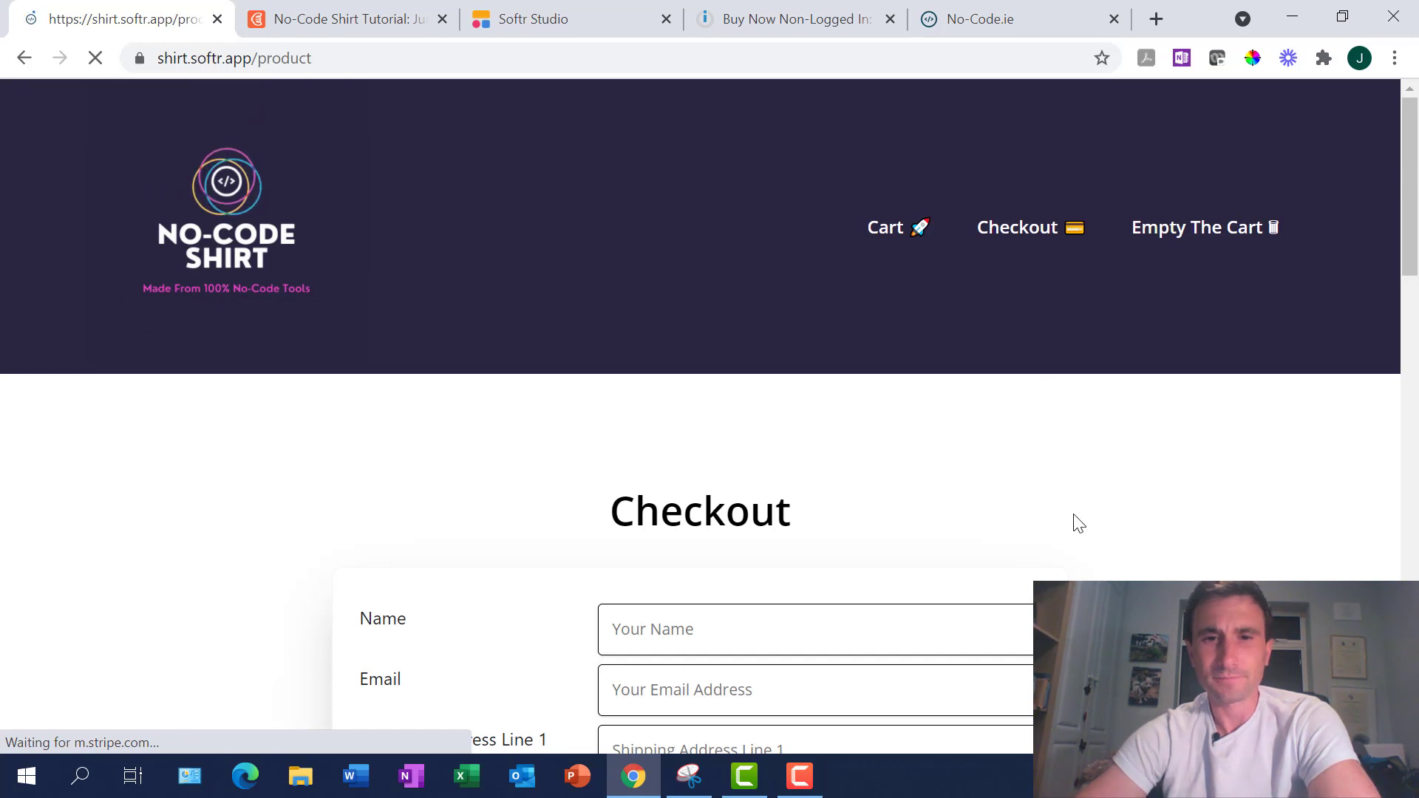
pyautogui.scroll(-5, 1071, 523)
pyautogui.scroll(-8, 1075, 516)
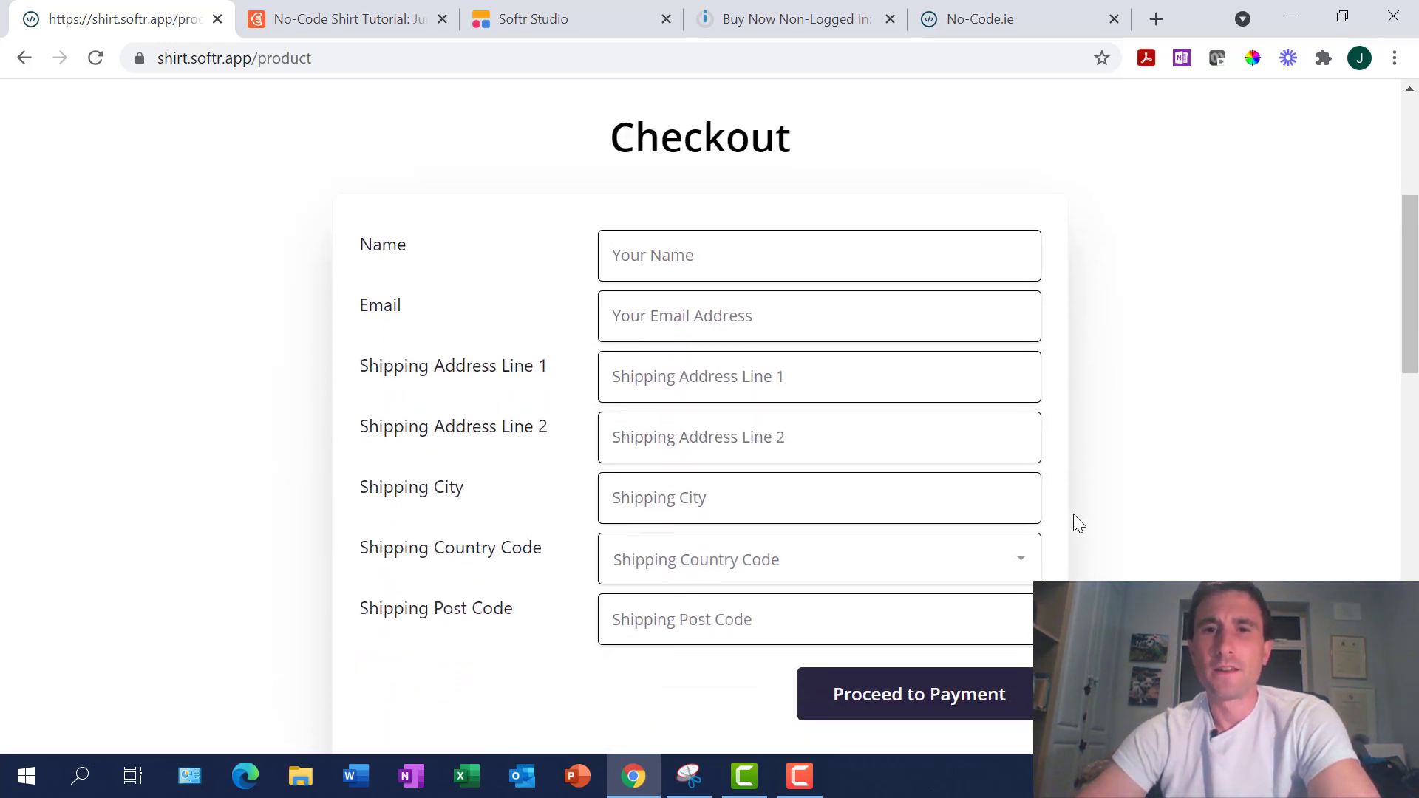
pyautogui.scroll(2, 1075, 515)
pyautogui.scroll(5, 1073, 522)
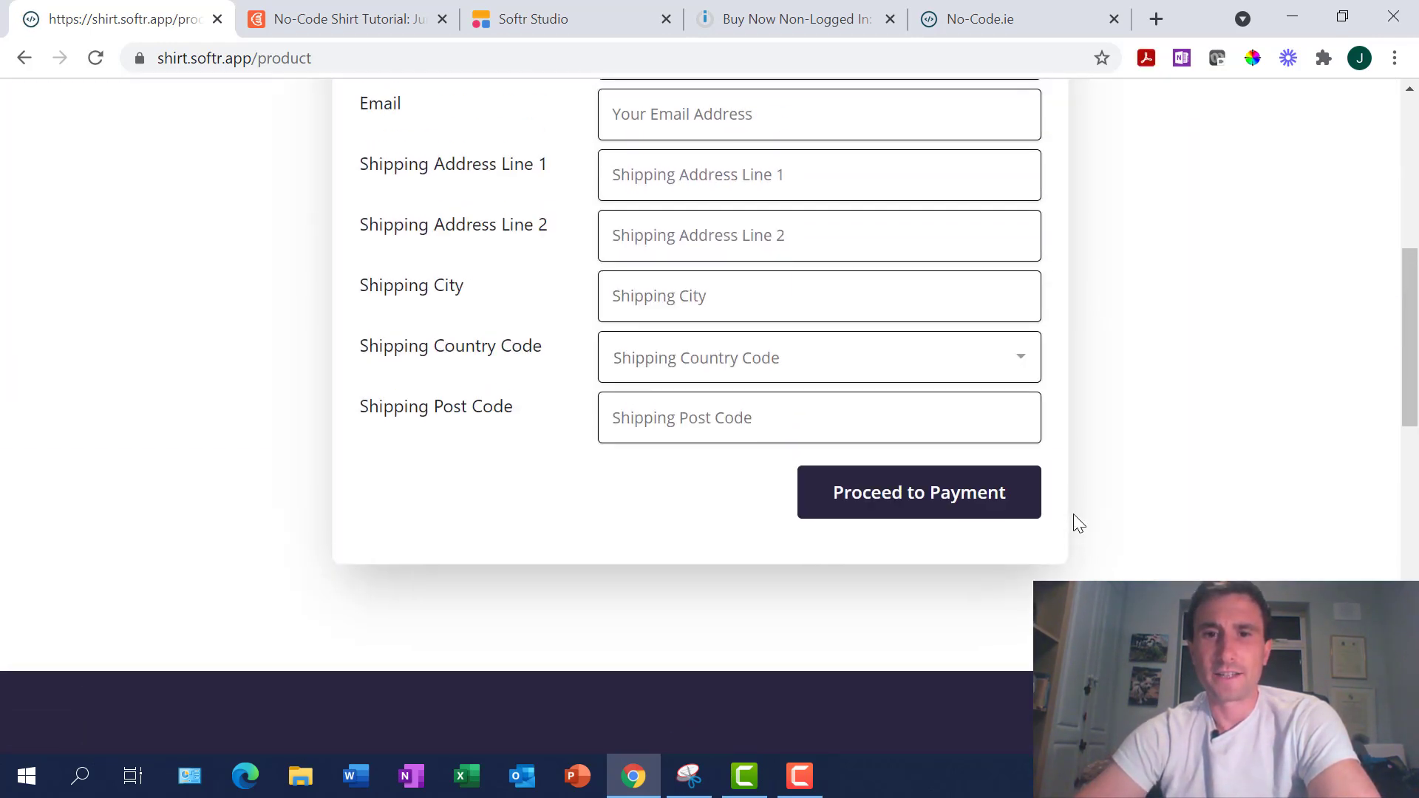
pyautogui.scroll(-7, 1073, 523)
pyautogui.scroll(7, 1073, 522)
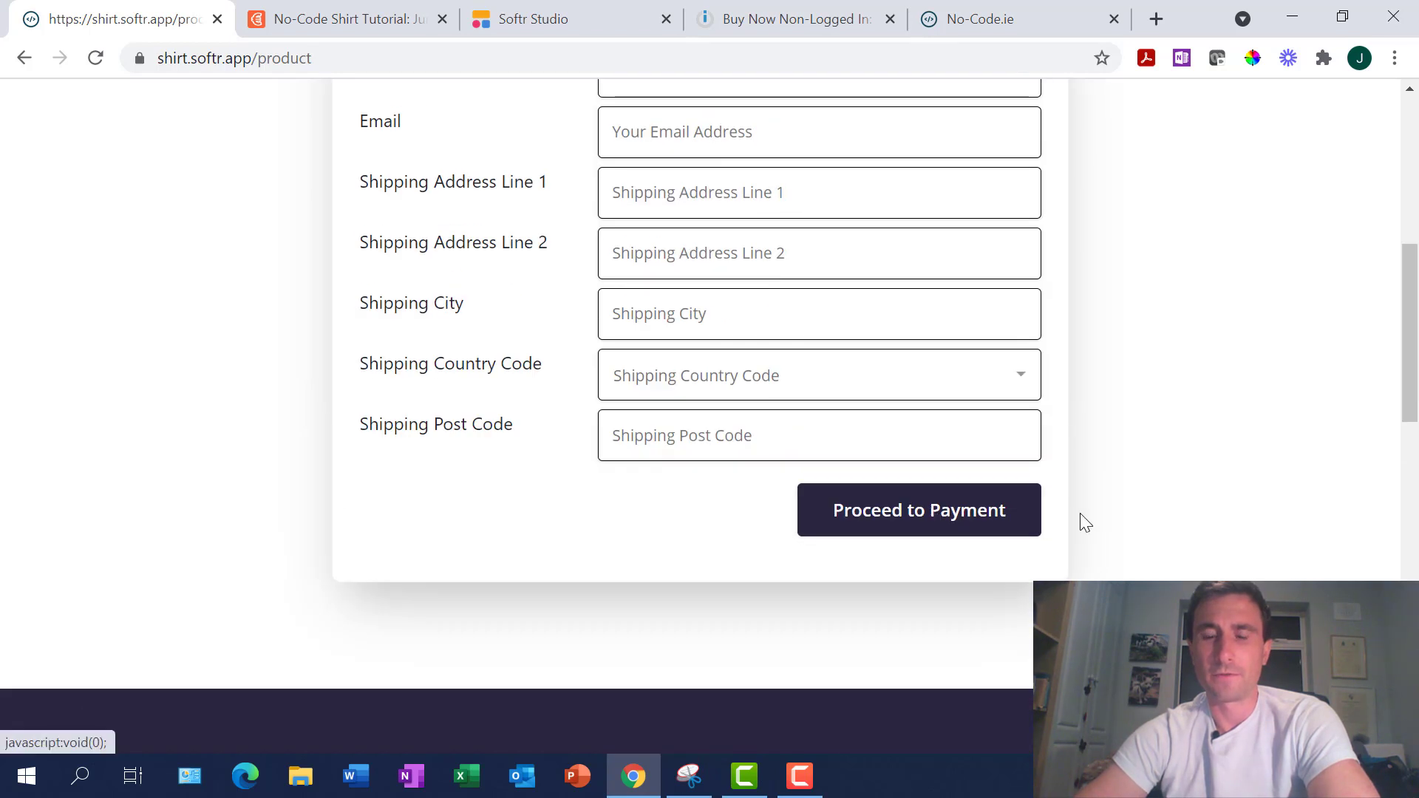
pyautogui.scroll(-7, 1079, 511)
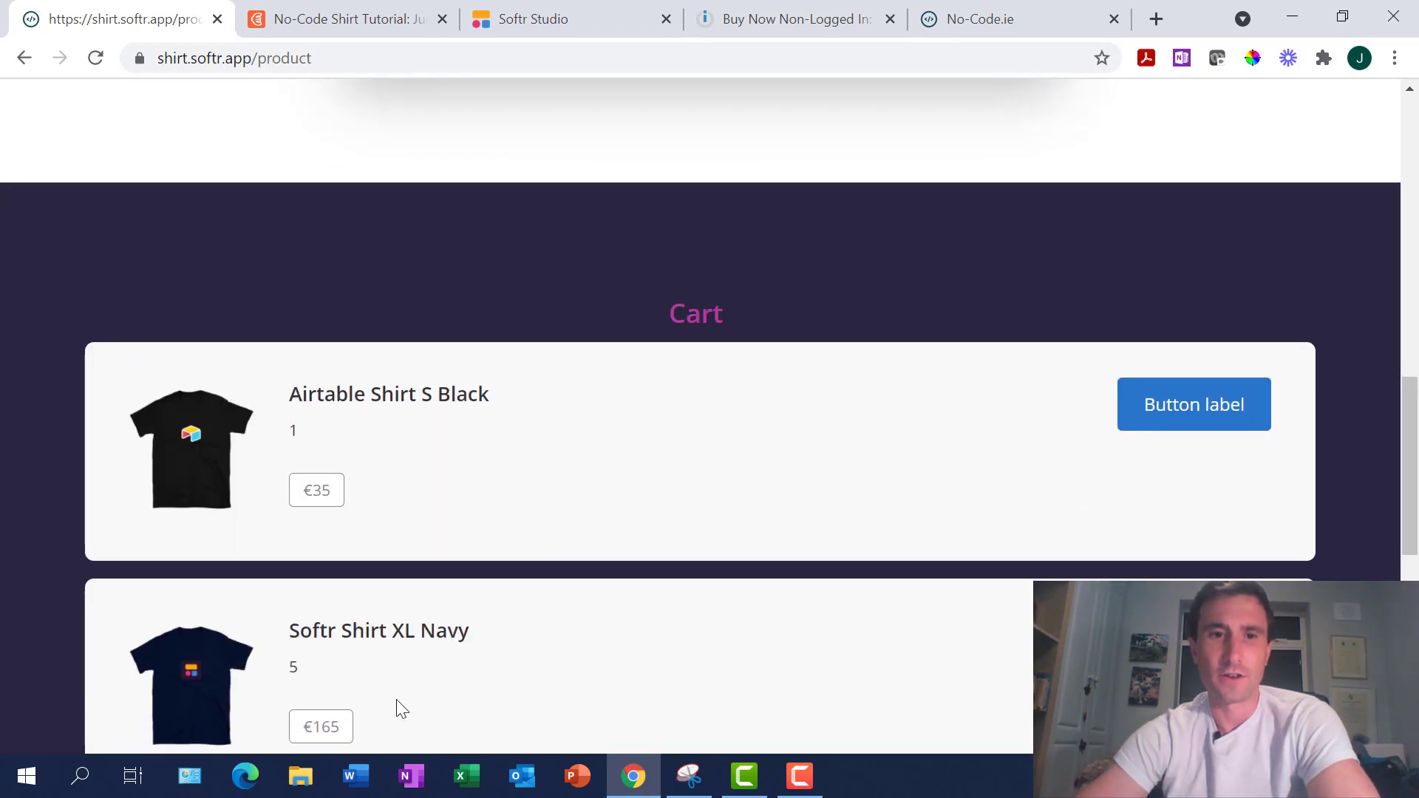
pyautogui.scroll(7, 670, 601)
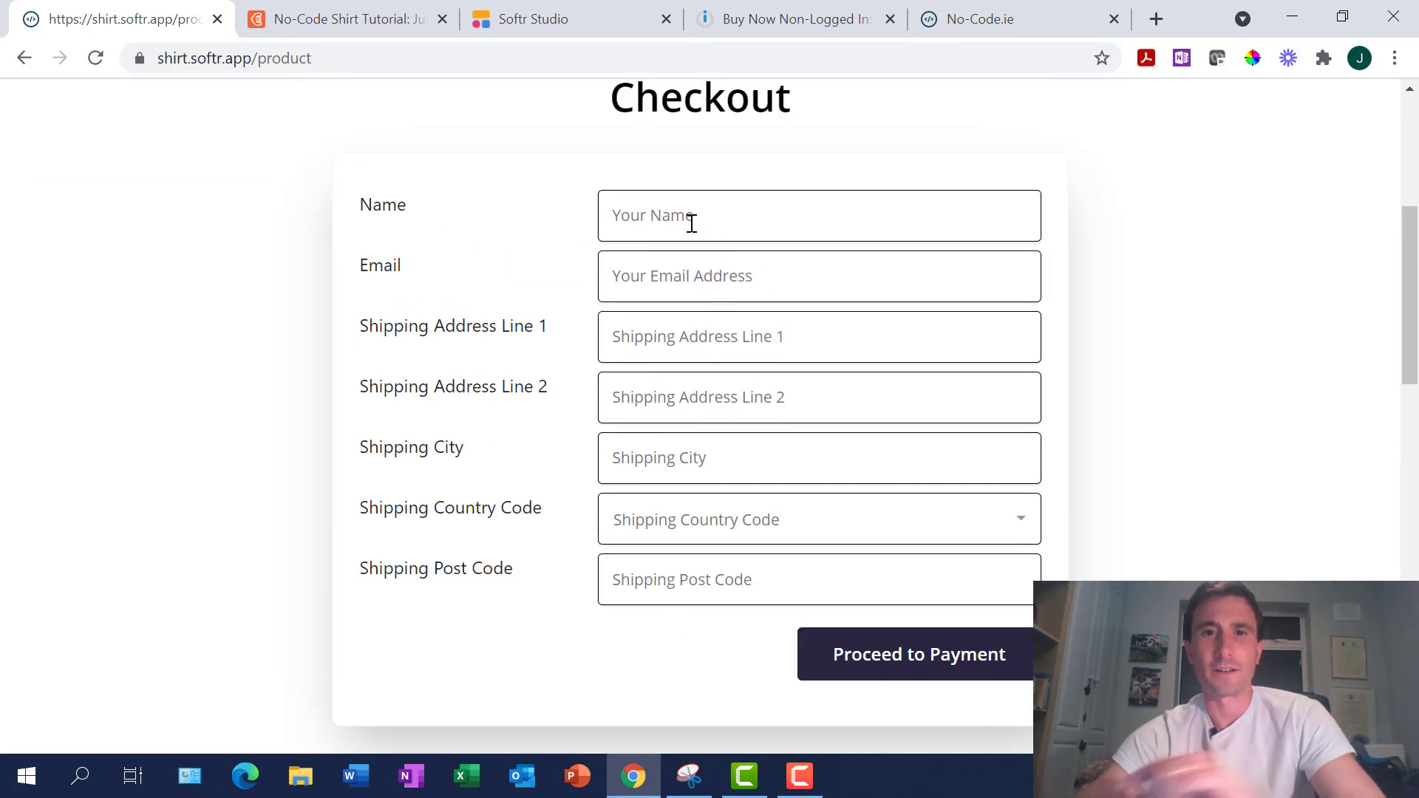
pyautogui.click(687, 221)
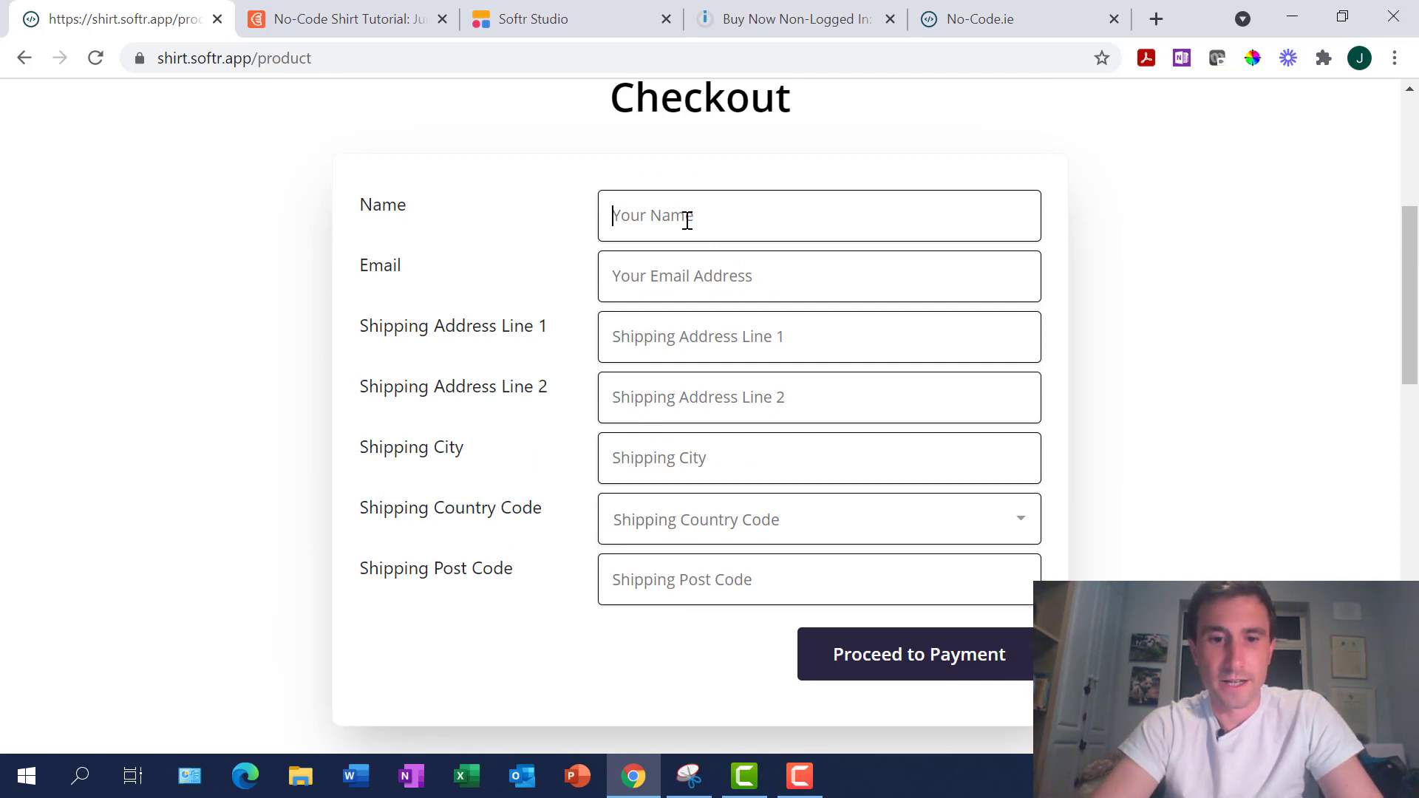
pyautogui.write('To')
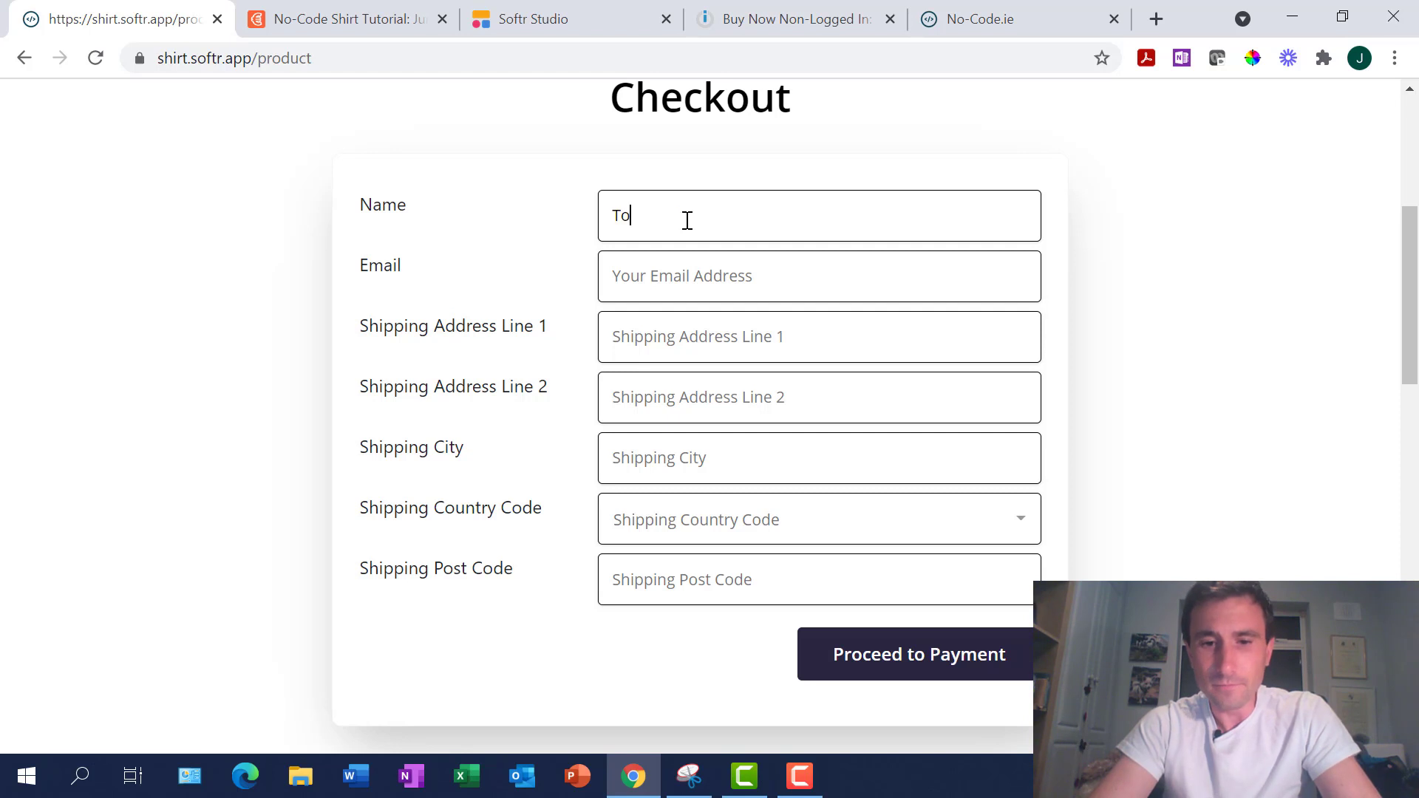
pyautogui.write('t')
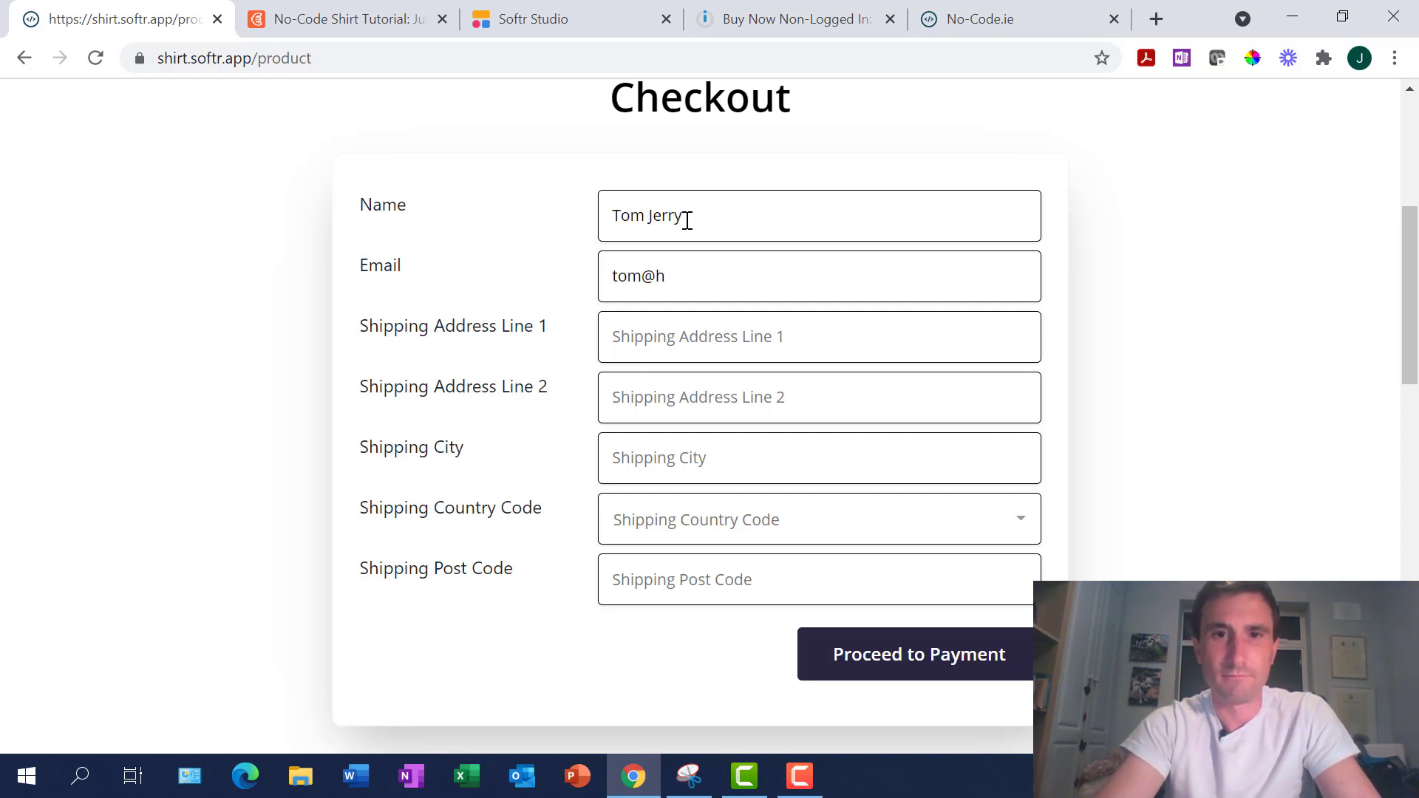
pyautogui.write('om@jerry.ie')
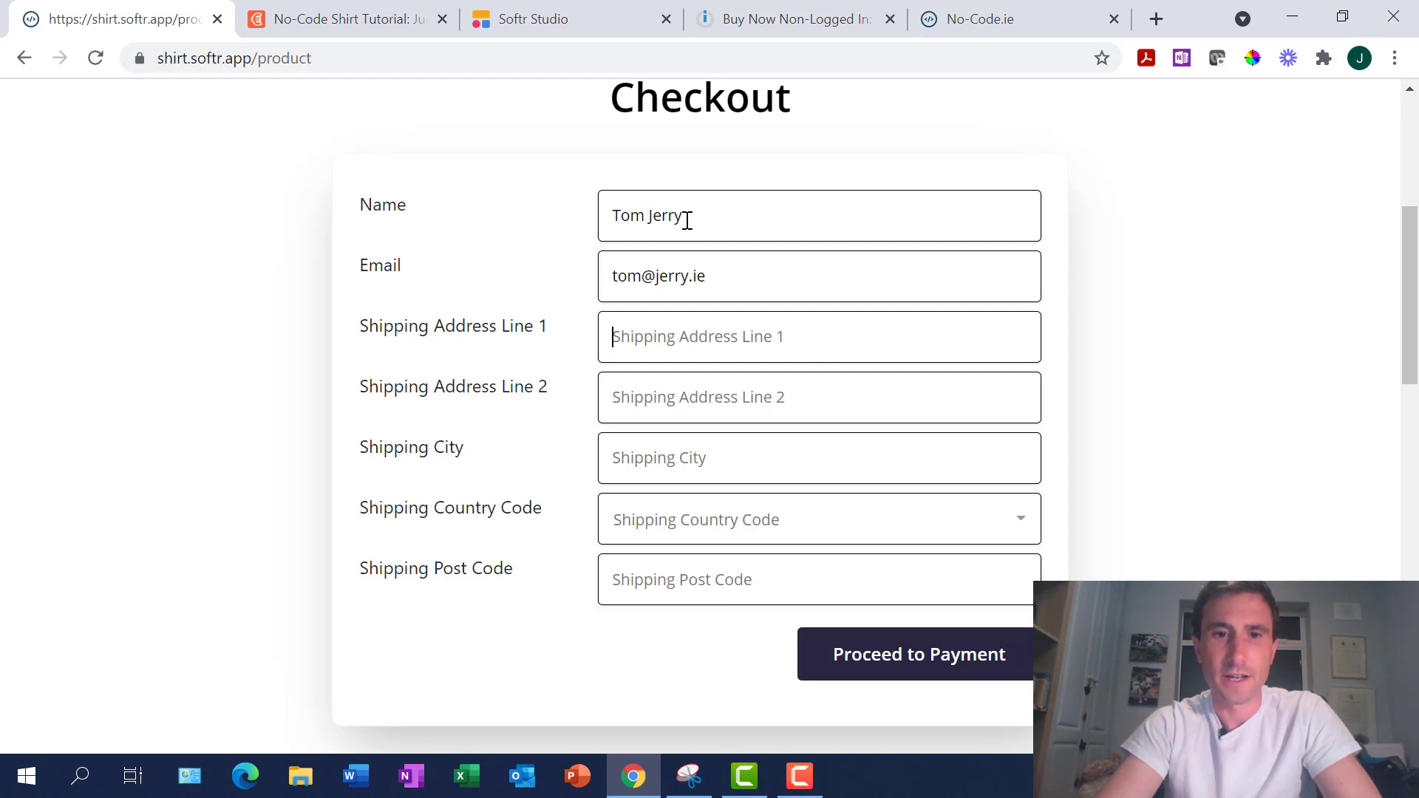
pyautogui.write('Tom Jerry Ice Cream')
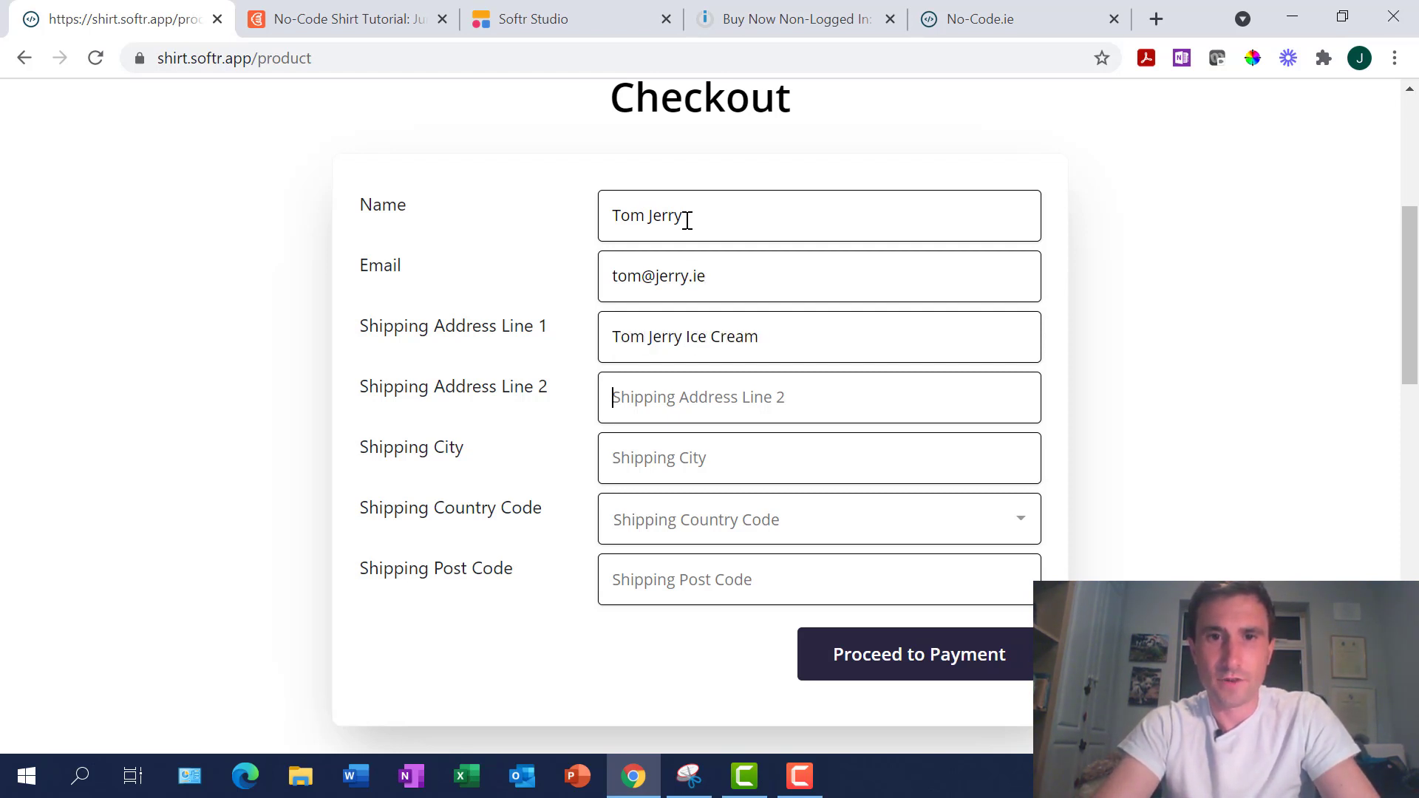
pyautogui.write('Freezing Point')
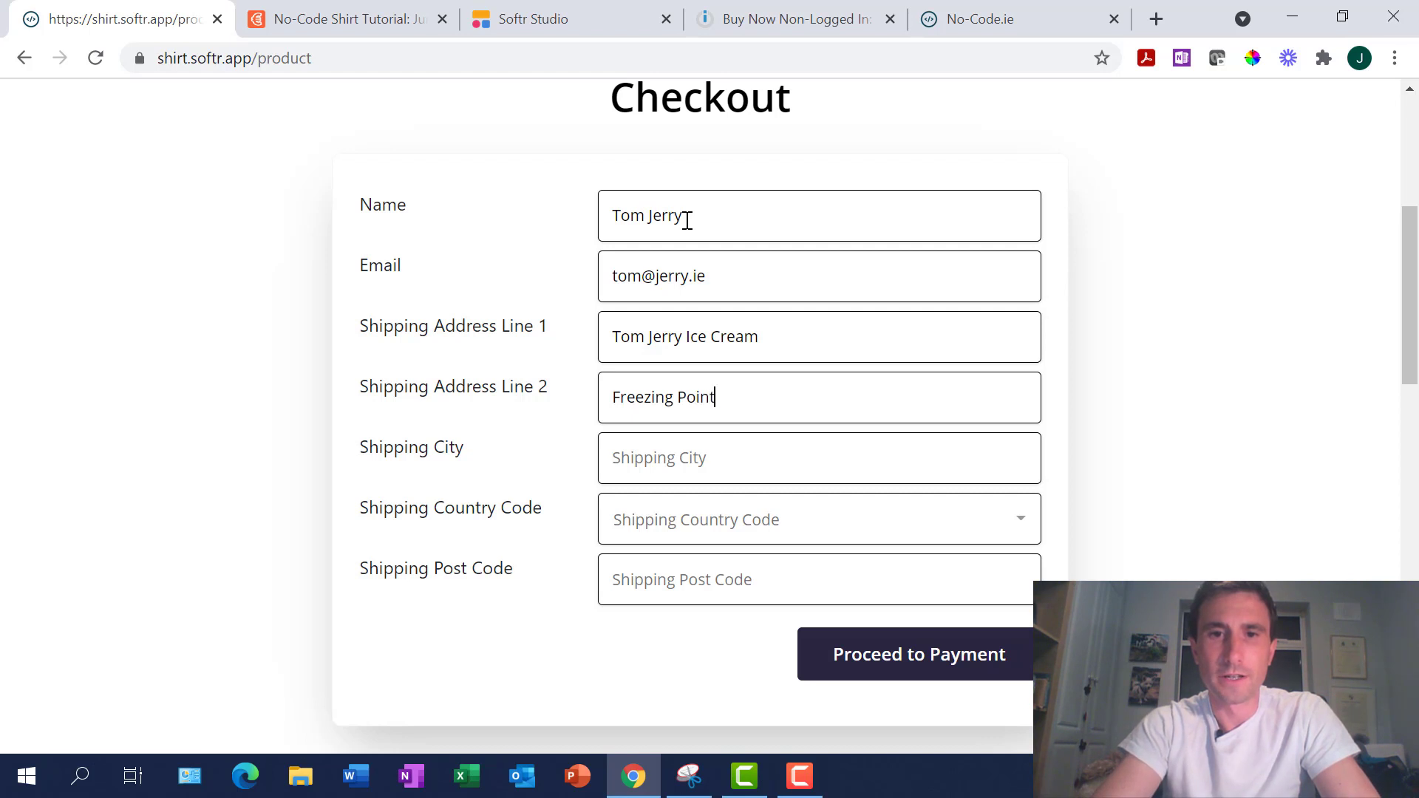
pyautogui.write('Dublin')
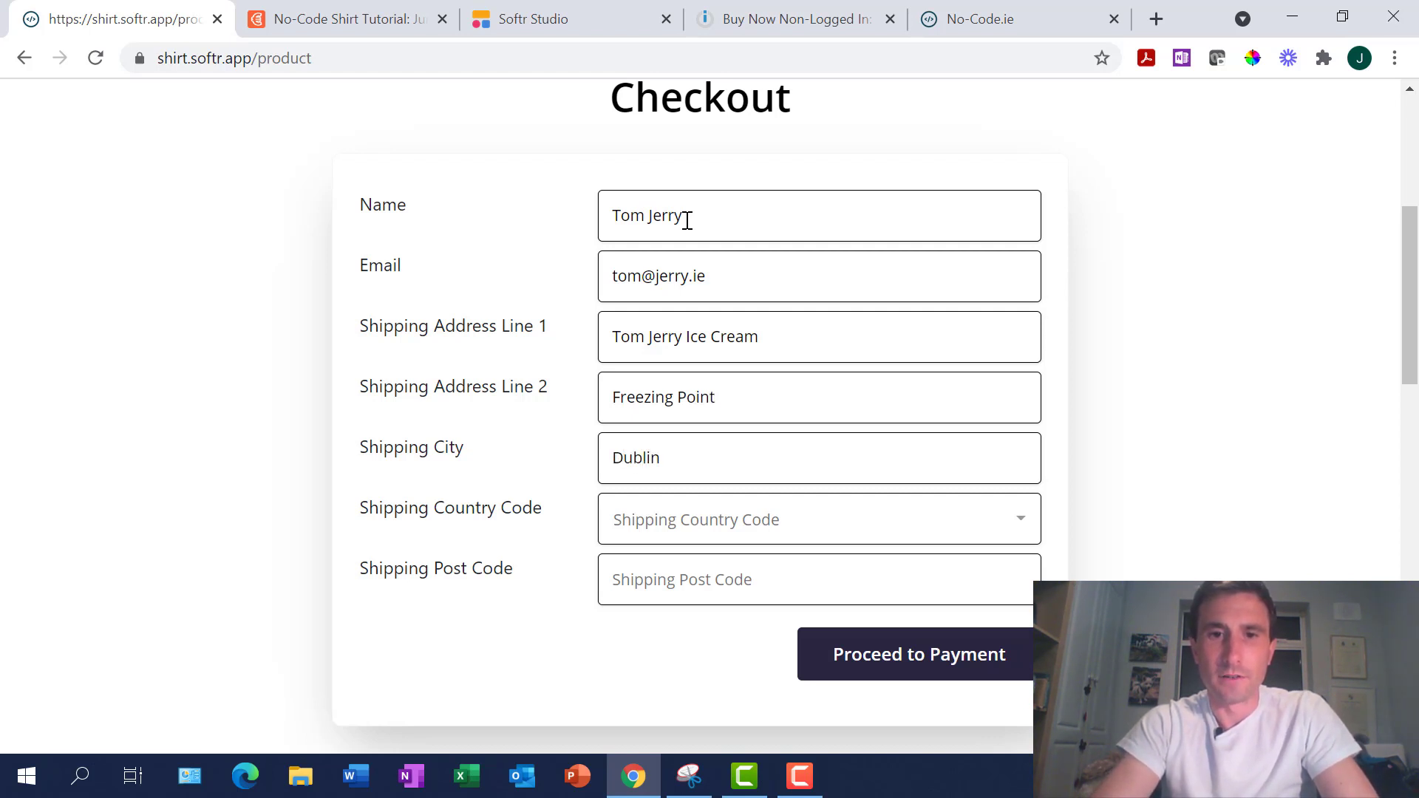
# Choose IE as the shipping country code and enter the shipping post code
pyautogui.click(735, 522)
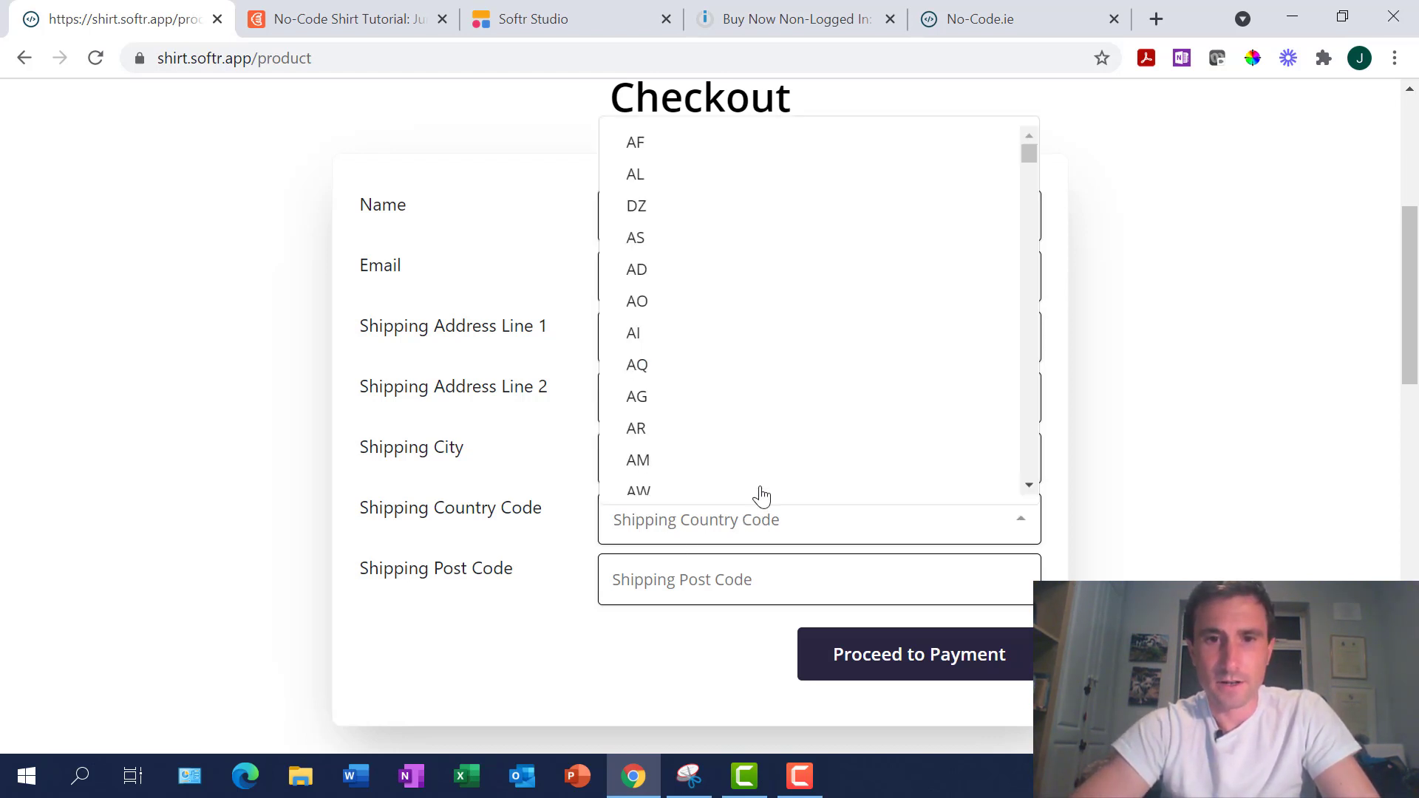
pyautogui.scroll(-5, 781, 381)
pyautogui.scroll(-15, 781, 380)
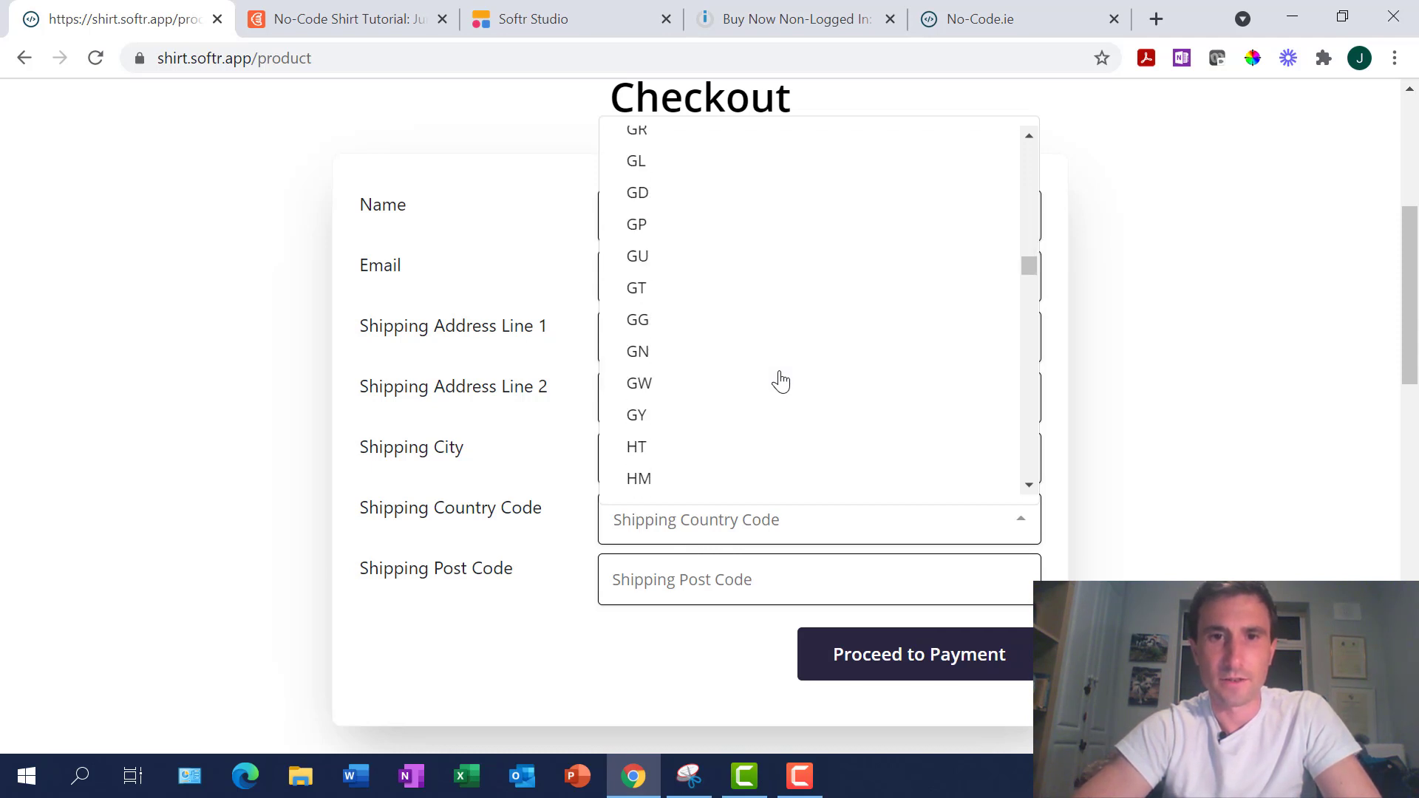
pyautogui.scroll(-3, 781, 380)
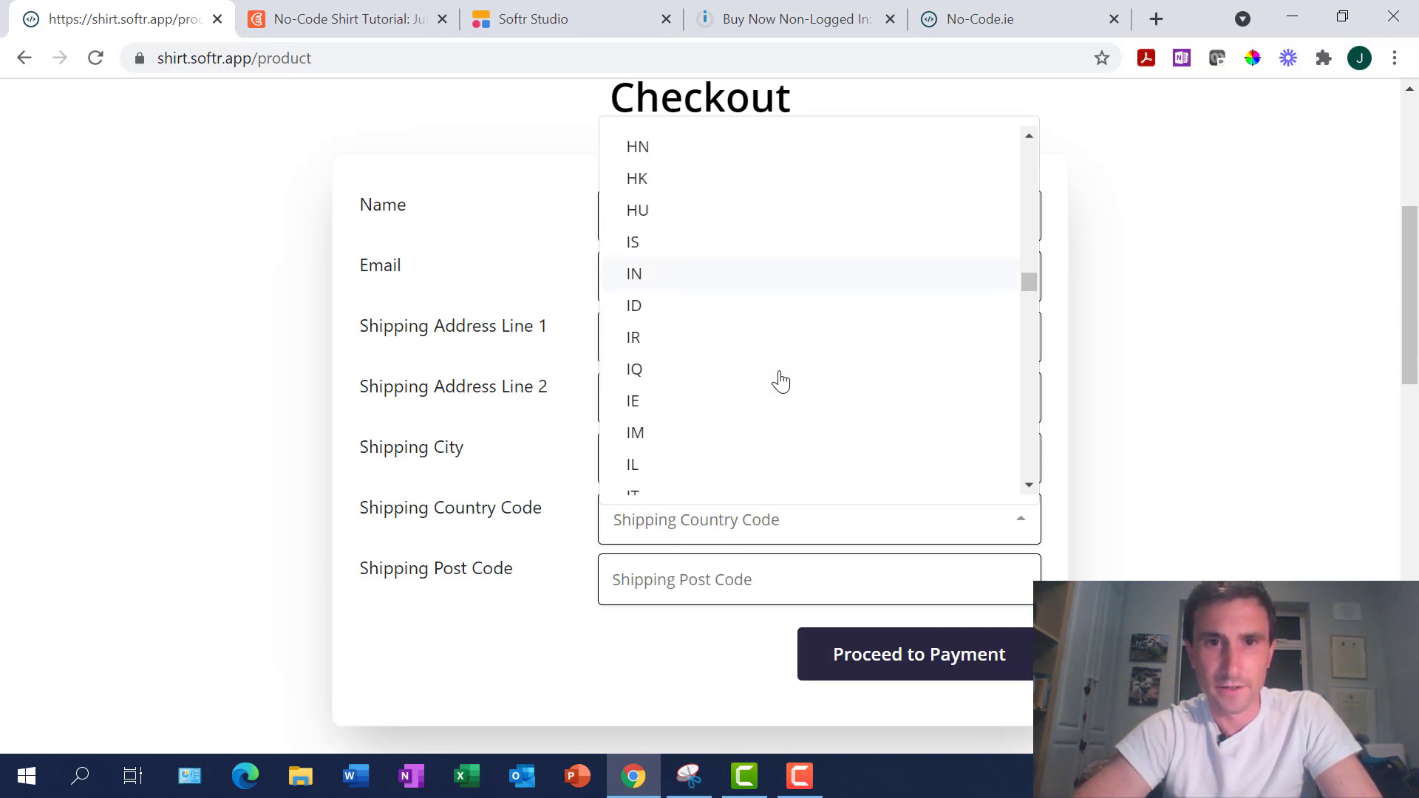
pyautogui.click(656, 399)
pyautogui.click(650, 584)
pyautogui.write('XXXXXX')
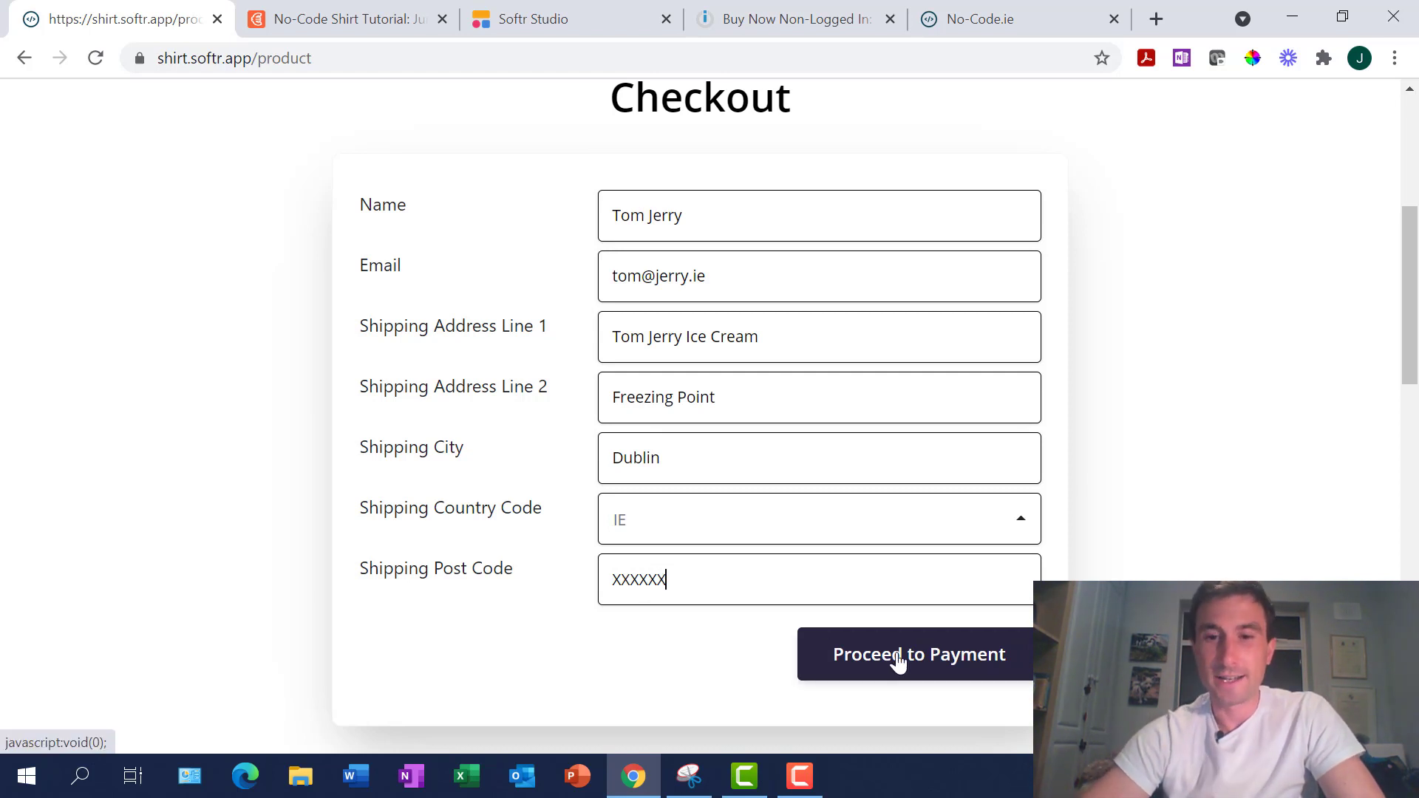
pyautogui.scroll(-1, 899, 662)
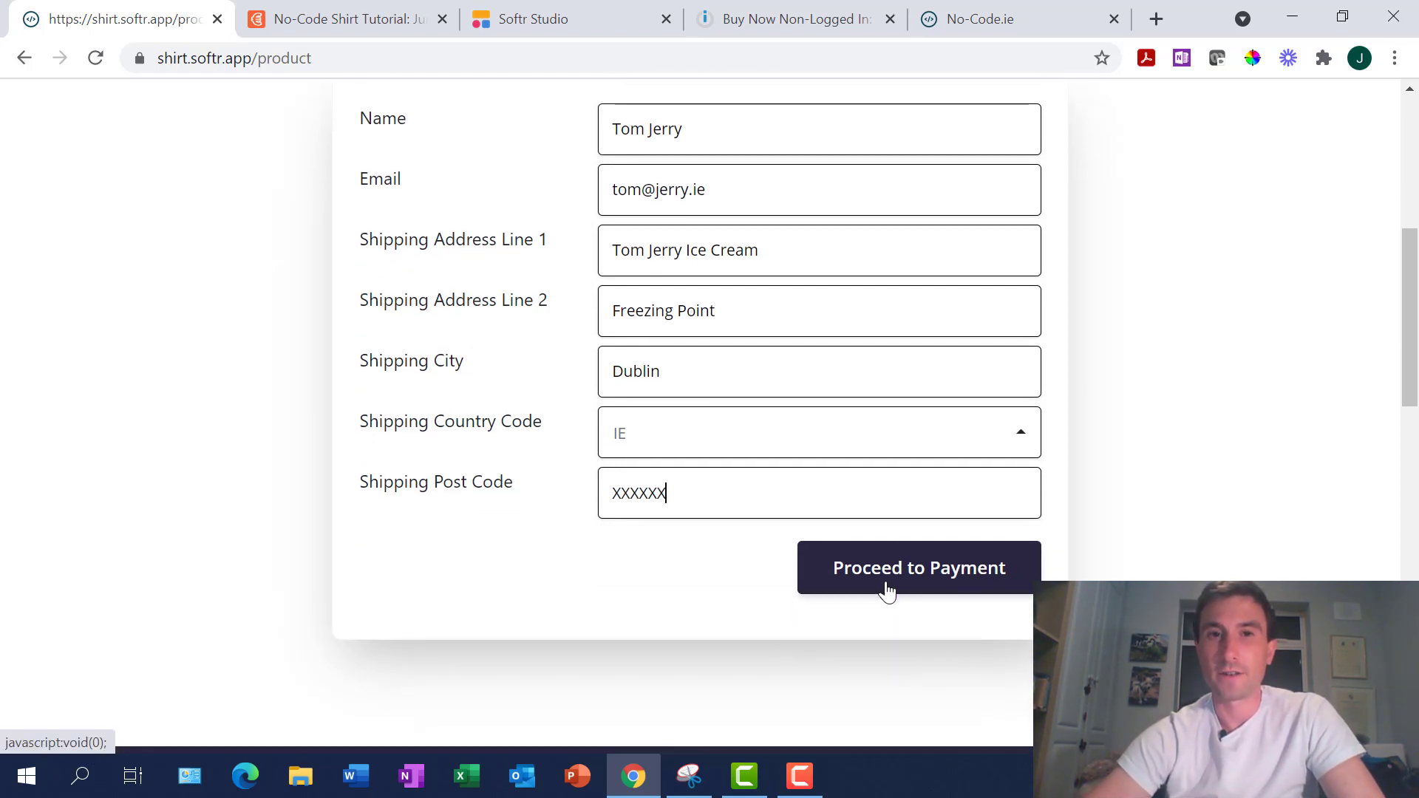
# Proceed to payment and review the €200.00 Stripe invoice's two shirt line items
pyautogui.click(887, 591)
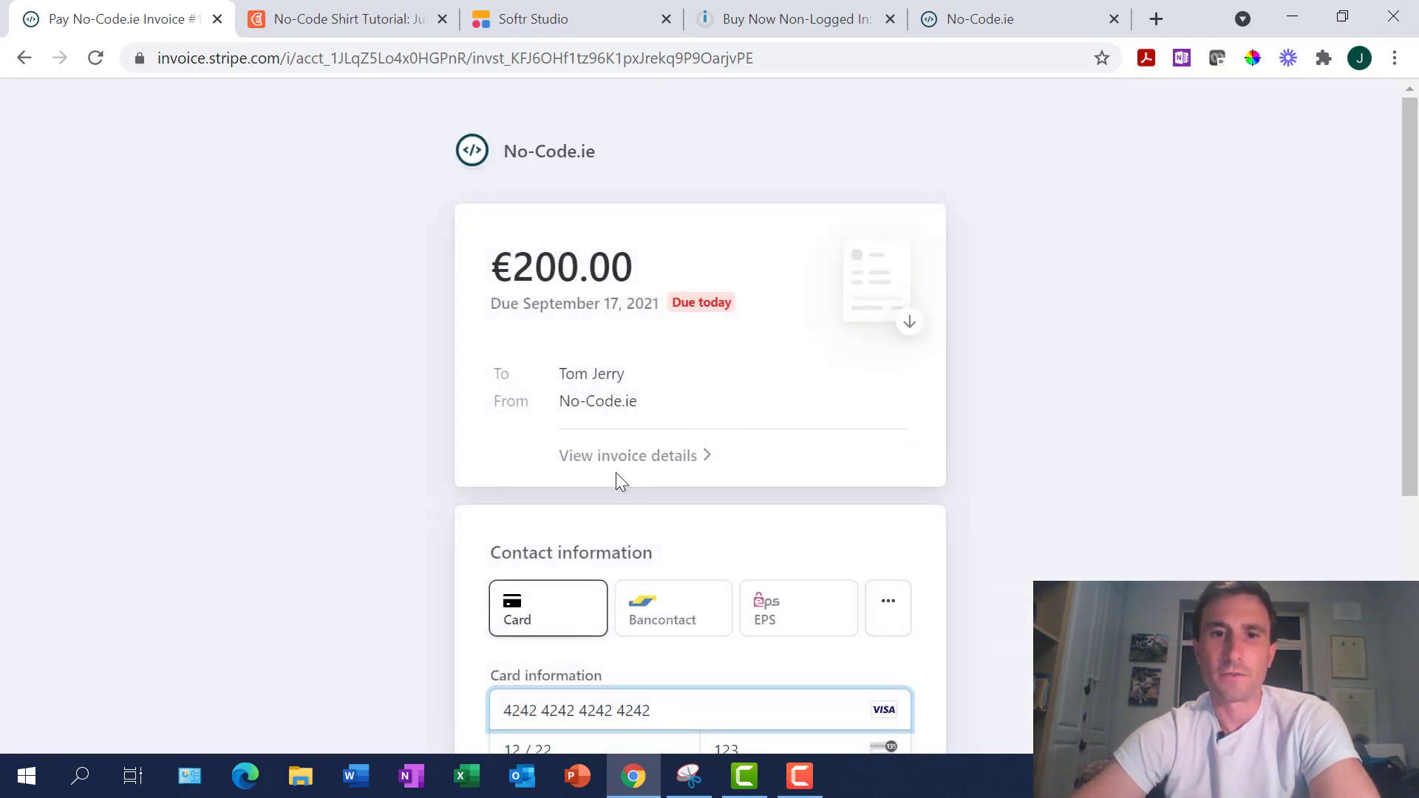
pyautogui.click(643, 459)
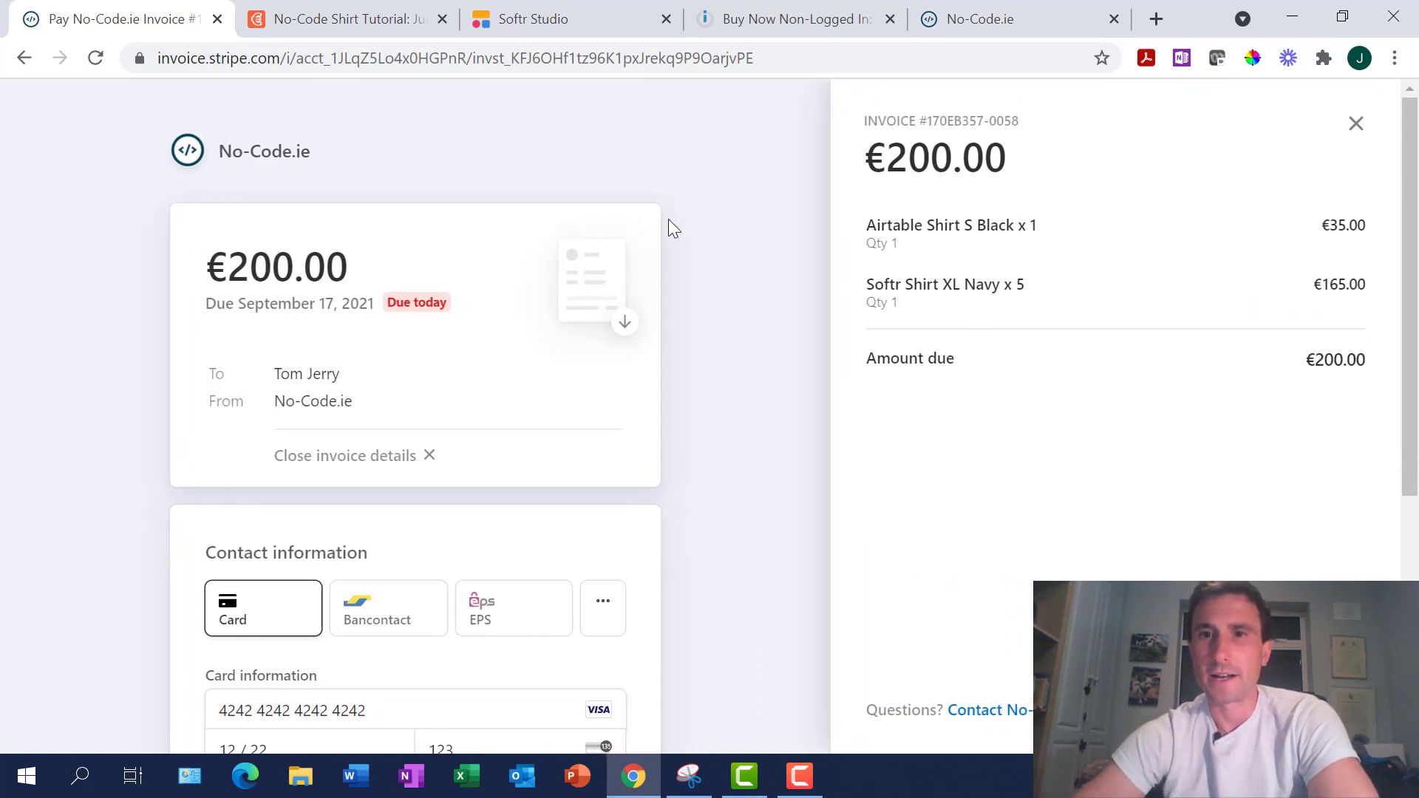
pyautogui.scroll(-3, 621, 421)
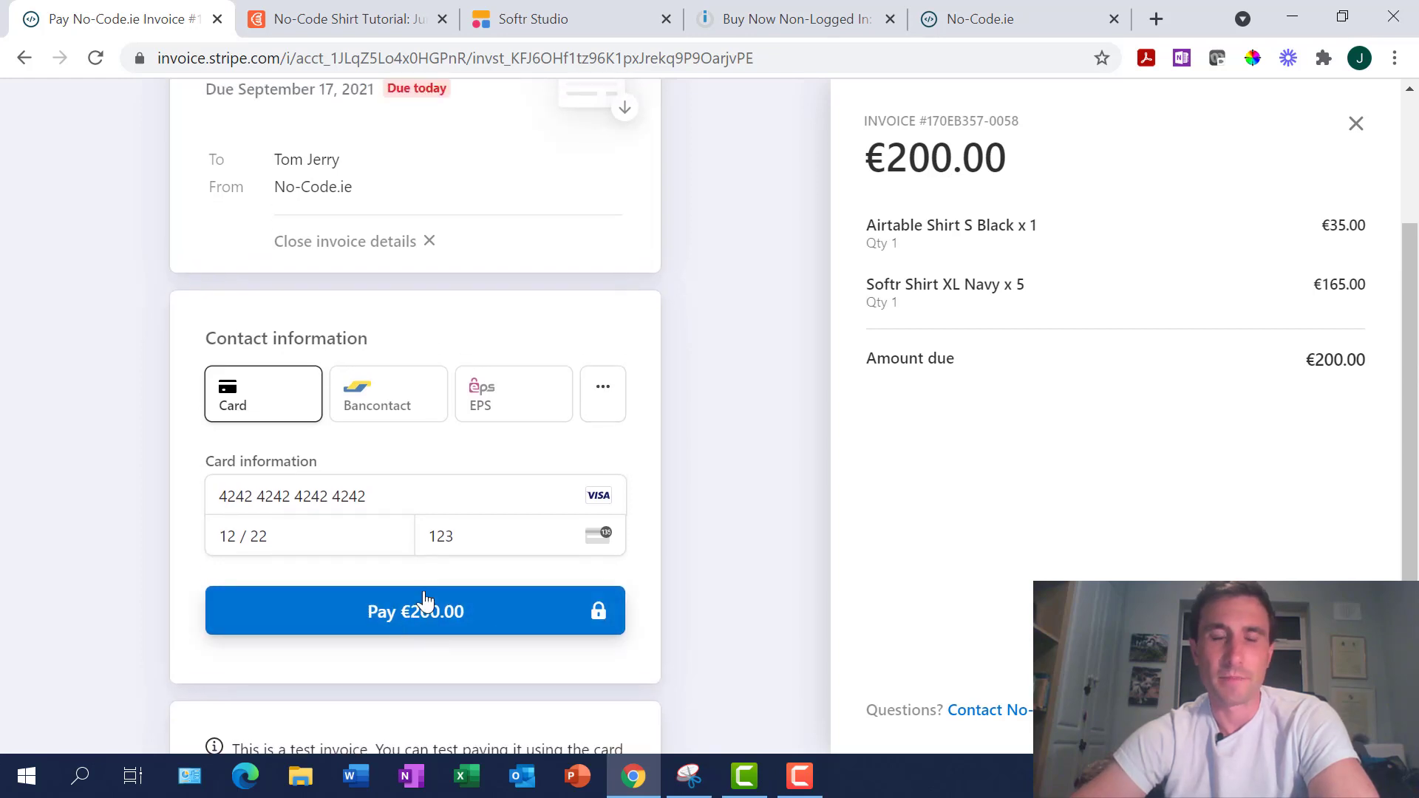
pyautogui.scroll(2, 494, 452)
pyautogui.click(342, 20)
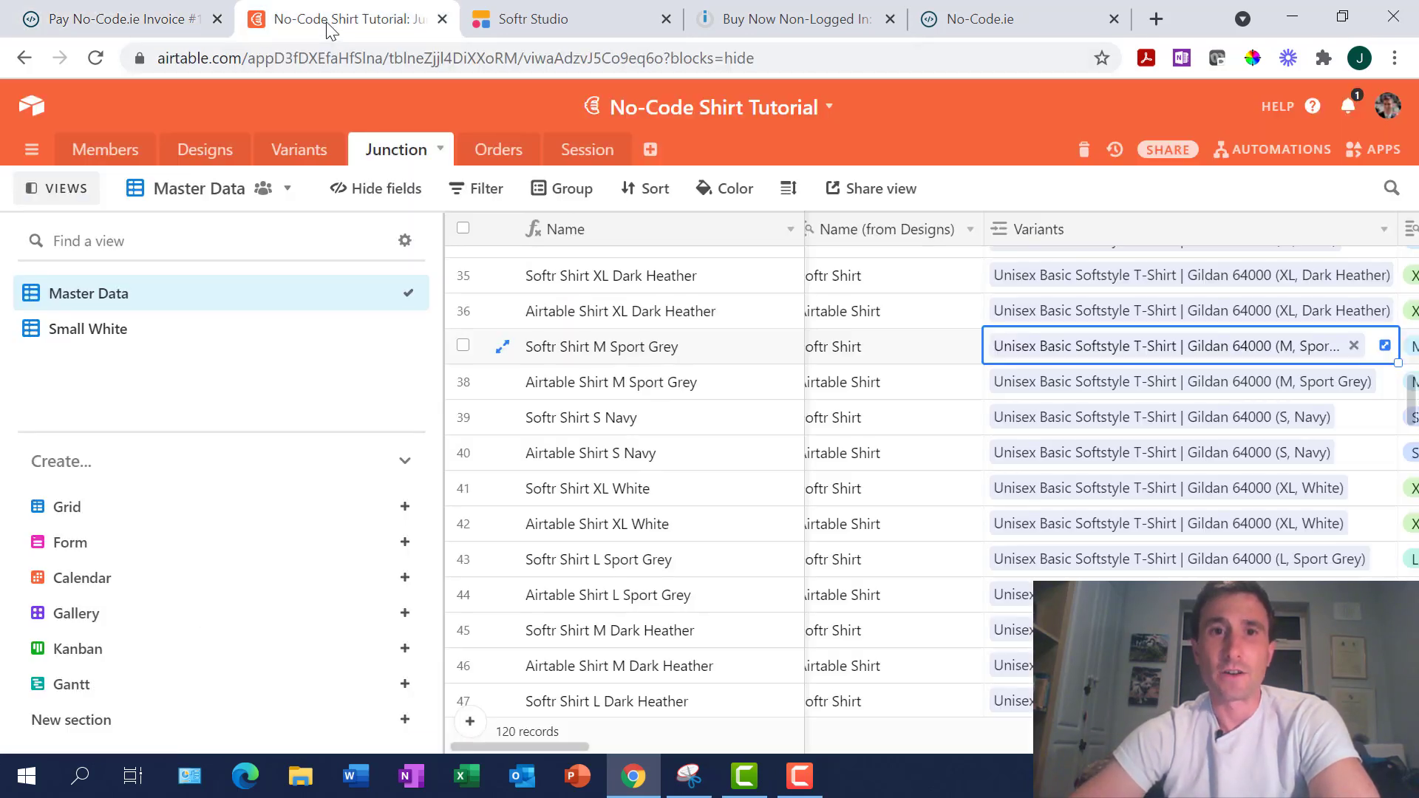
# Inspect the new orders 101 and 102 with open invoice status in Airtable's Orders table
pyautogui.click(515, 157)
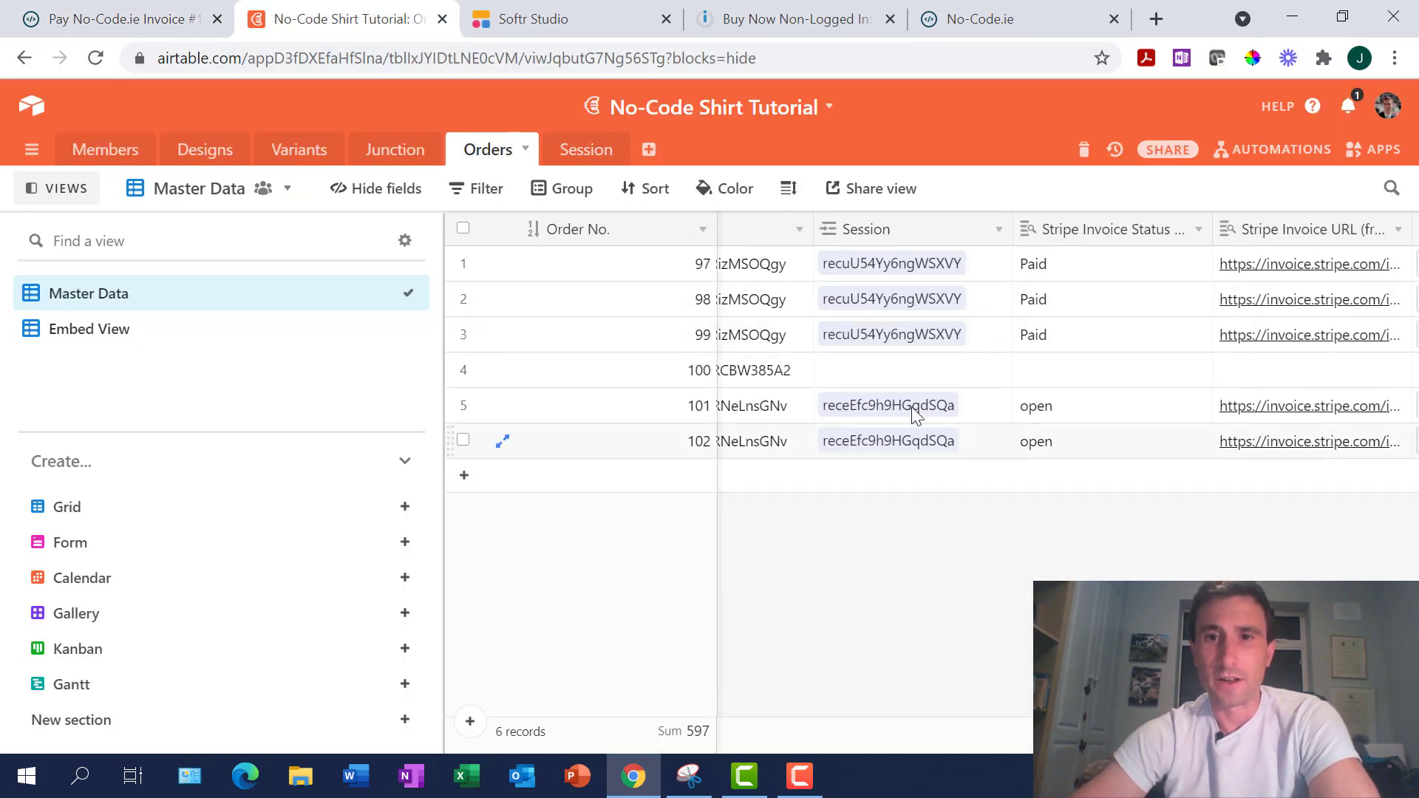
pyautogui.hscroll(-10, 914, 414)
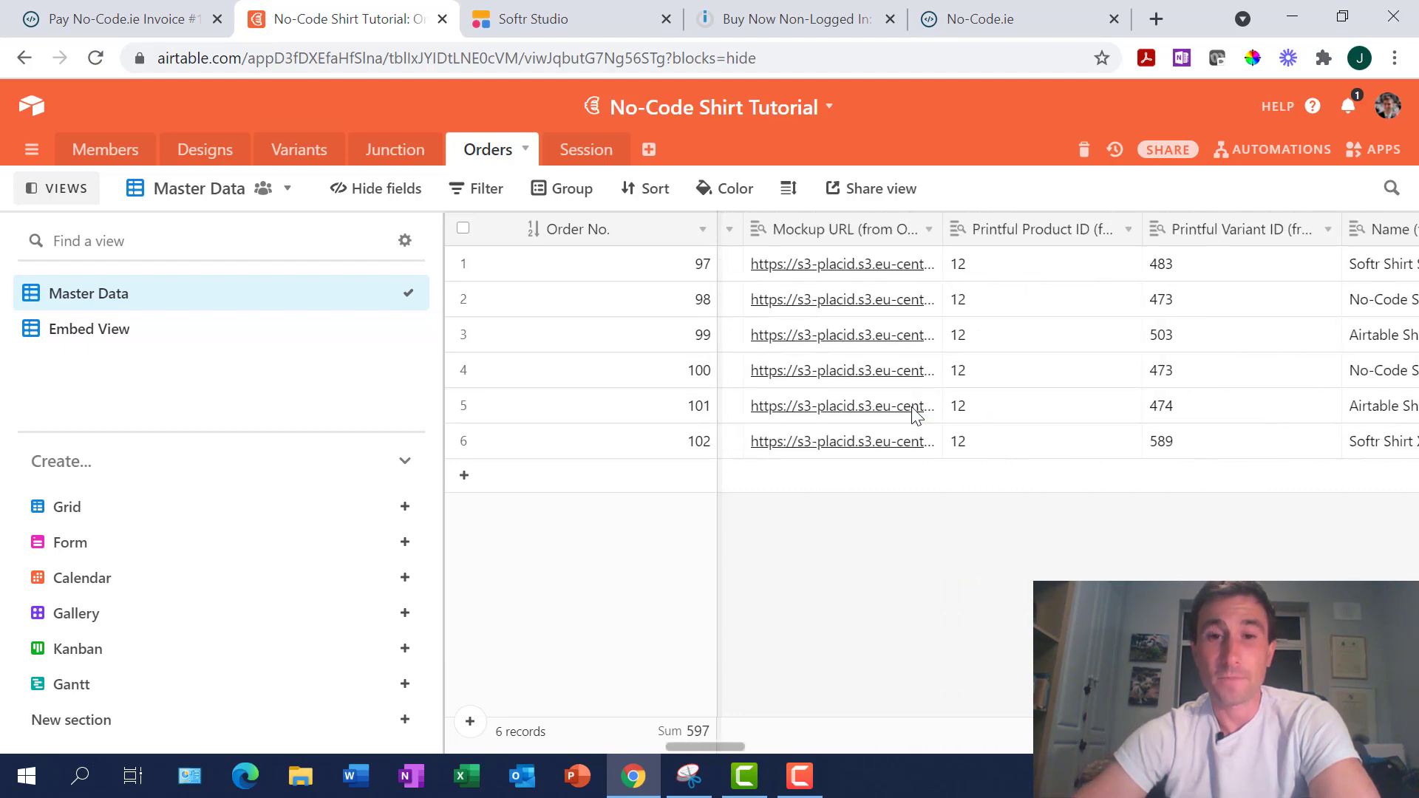
pyautogui.hscroll(-6, 914, 414)
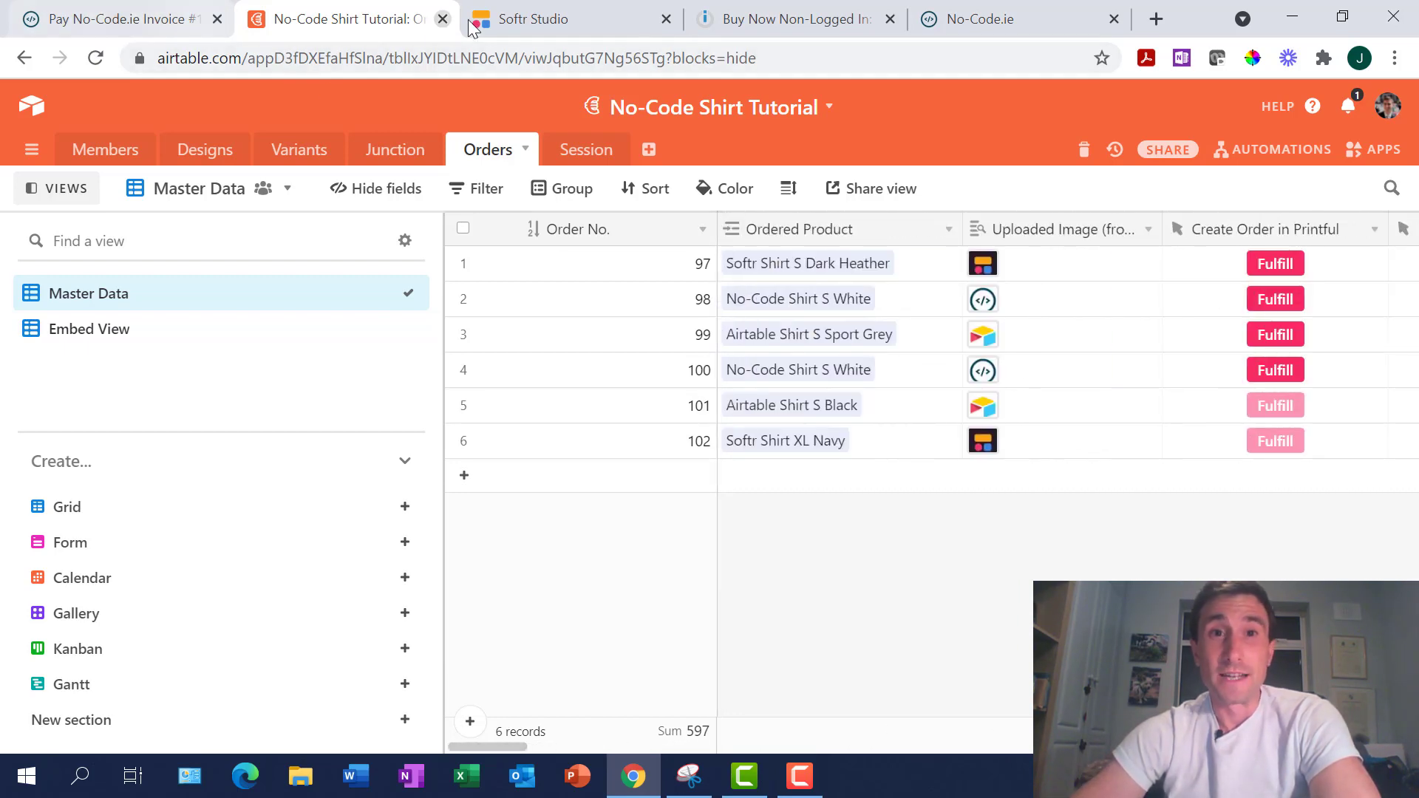
# Return to the Checkout page in the Softr Studio editor
pyautogui.click(473, 26)
pyautogui.scroll(-3, 669, 556)
pyautogui.scroll(3, 668, 555)
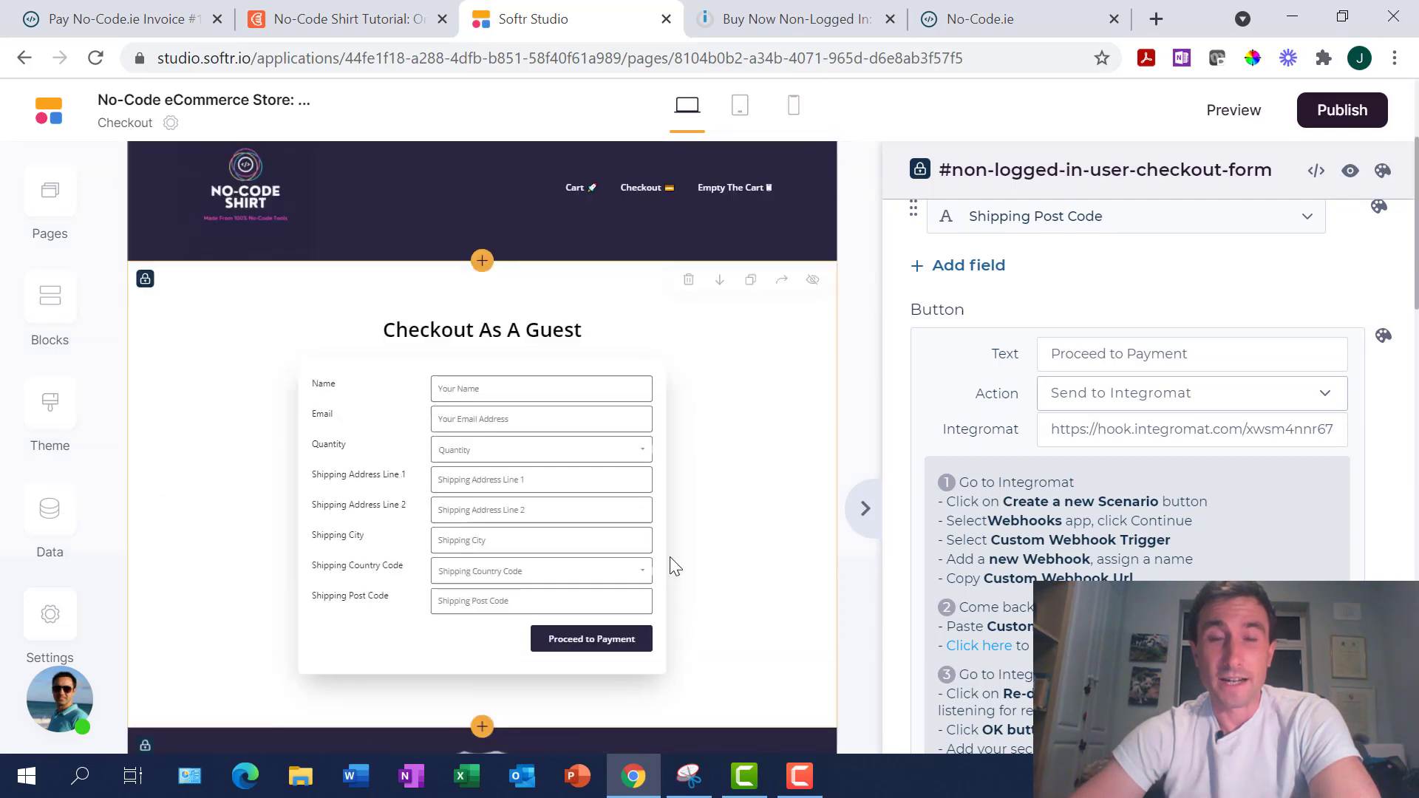
pyautogui.scroll(3, 670, 563)
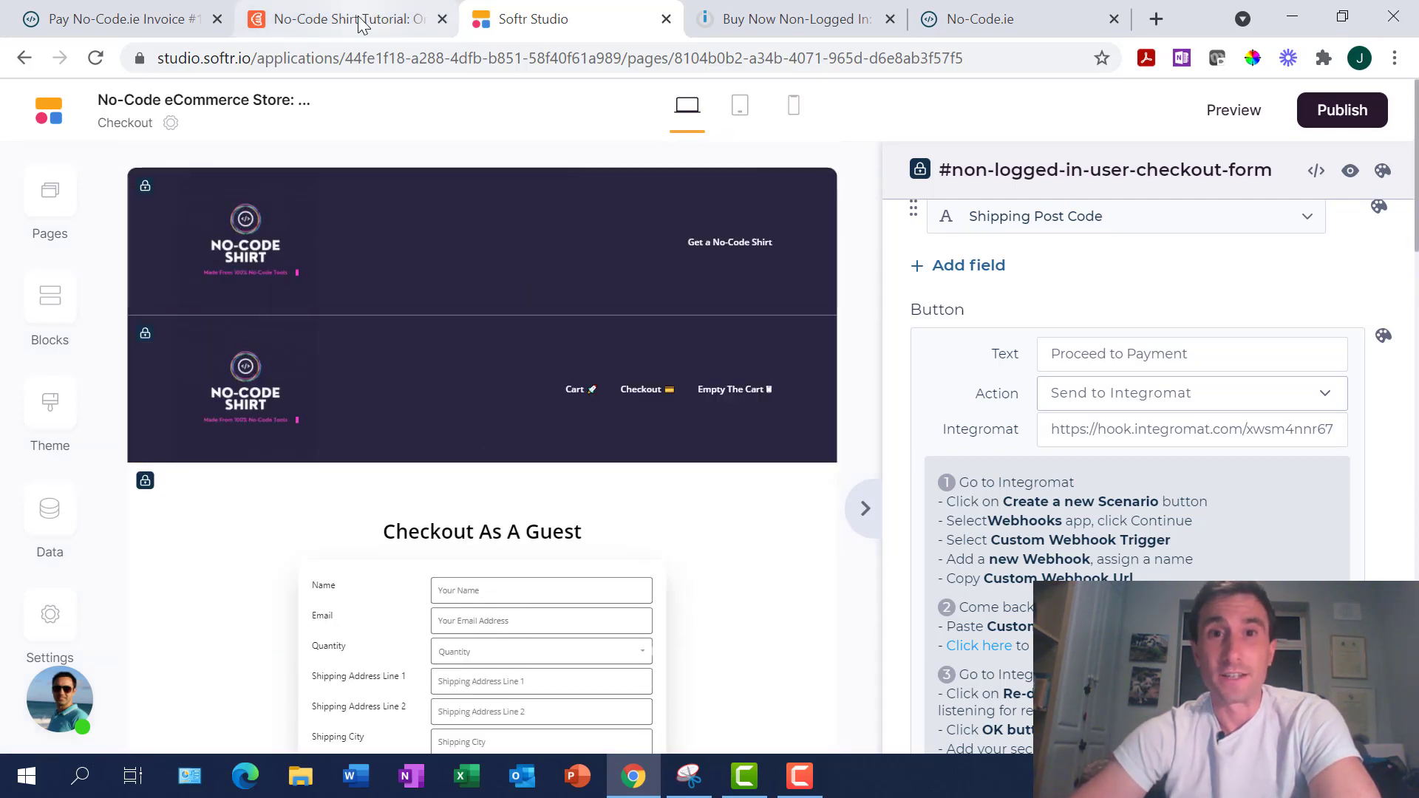